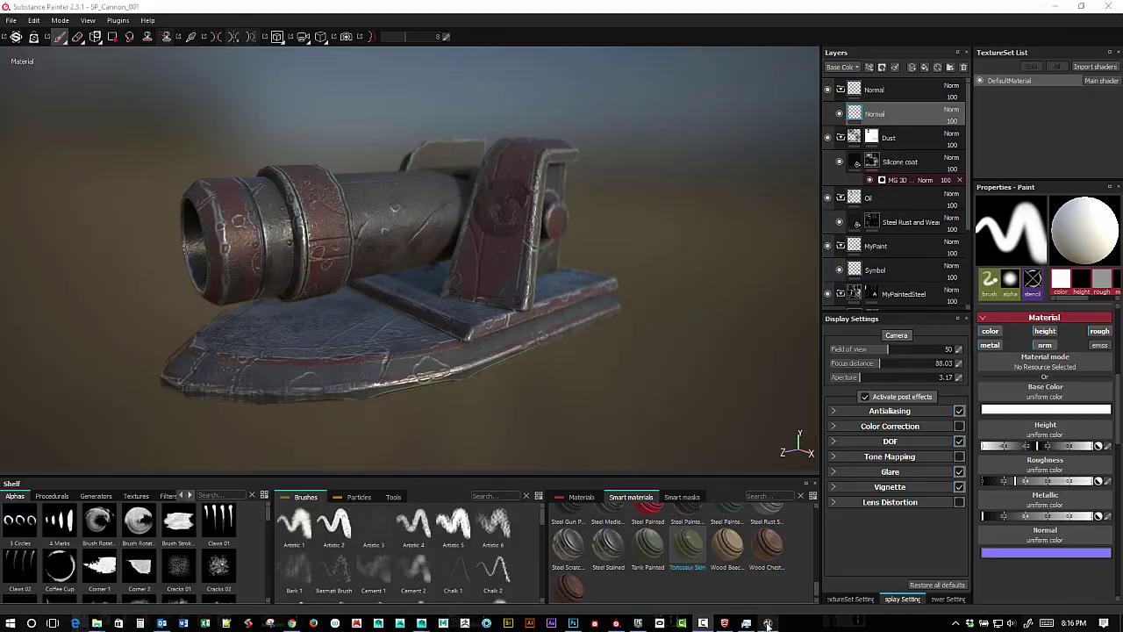
# Step: Switch to Unreal Editor and create a new level from the Default template, discarding the unsaved untitled level
pyautogui.click(768, 623)
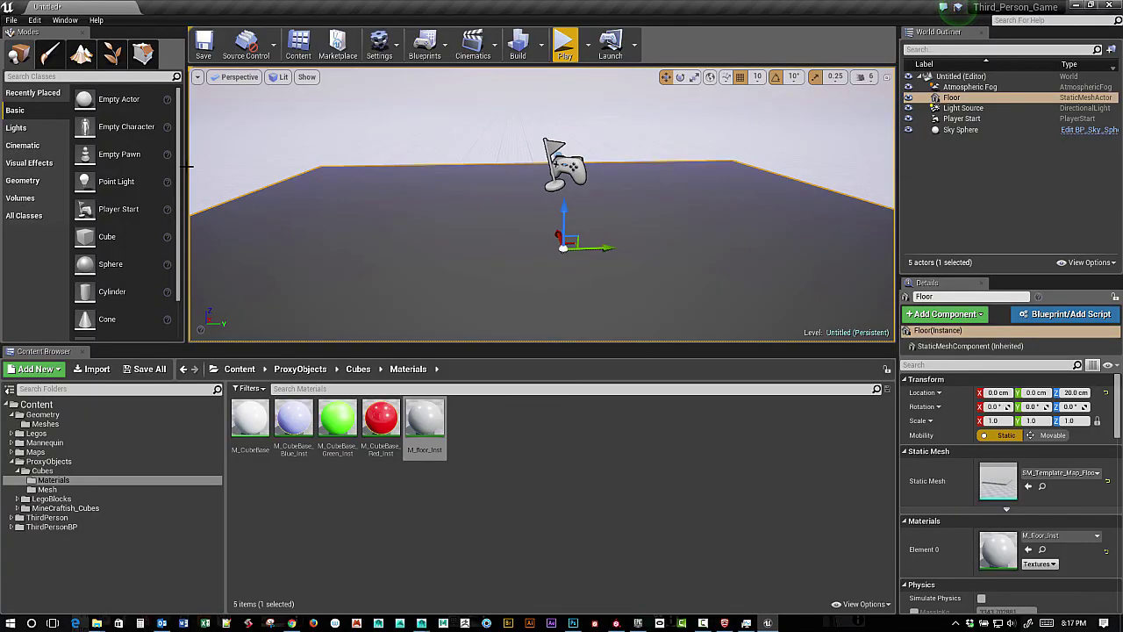
pyautogui.click(11, 19)
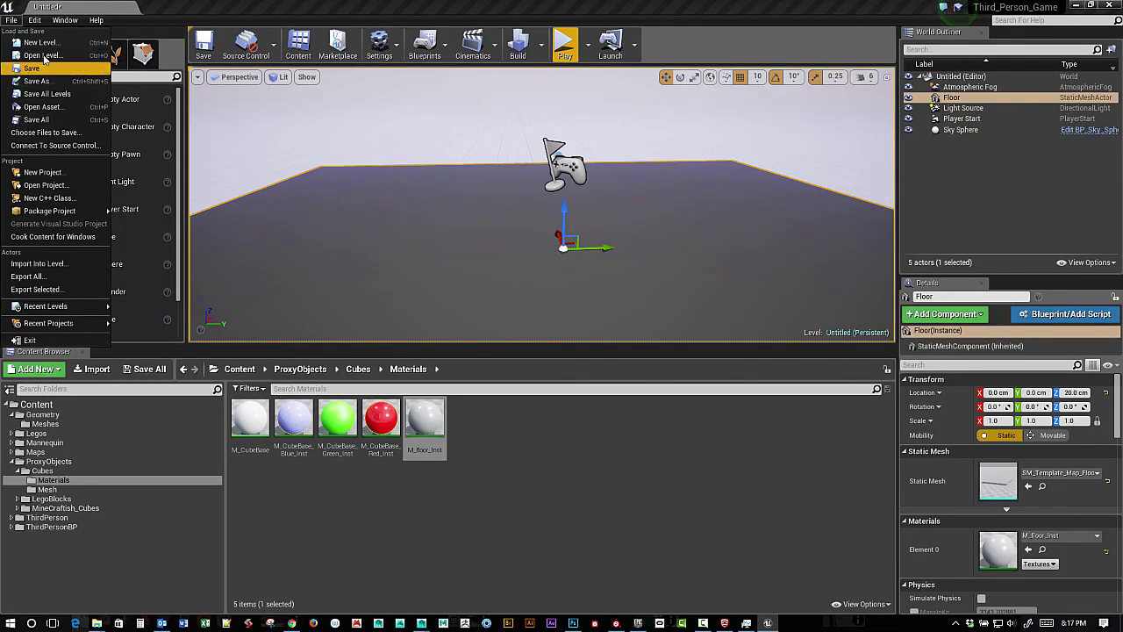
pyautogui.click(40, 42)
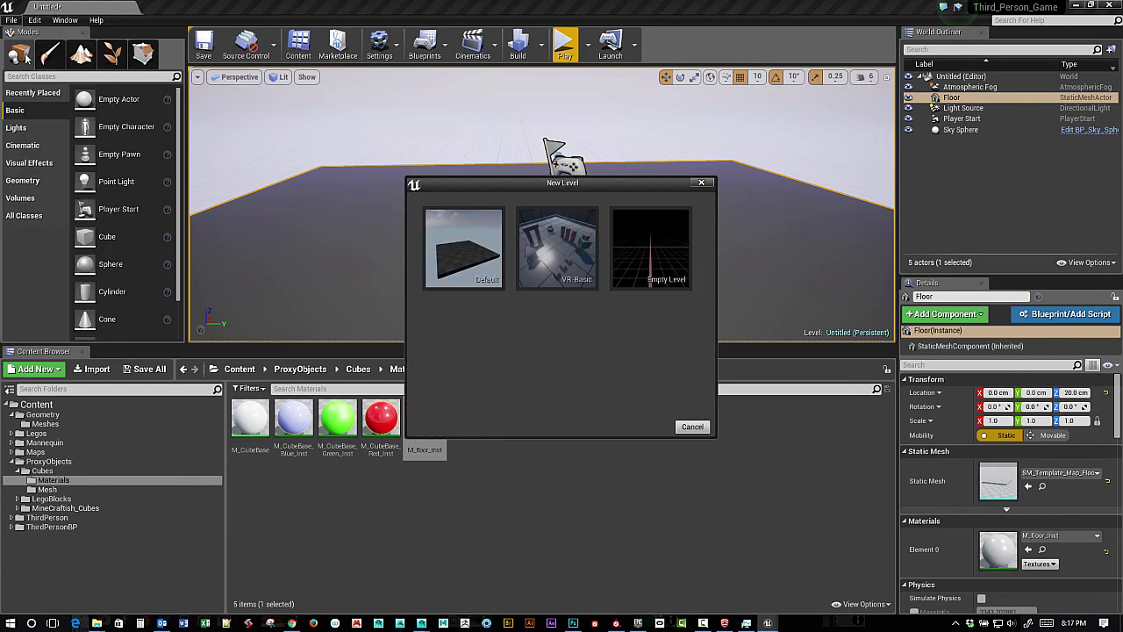
pyautogui.click(448, 265)
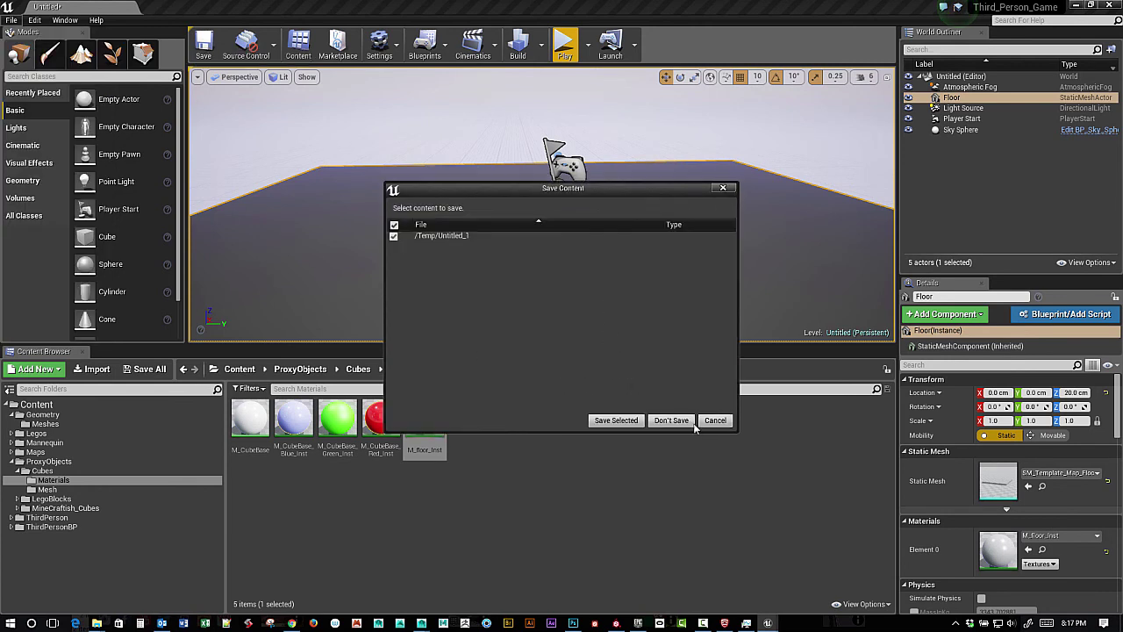
pyautogui.click(658, 421)
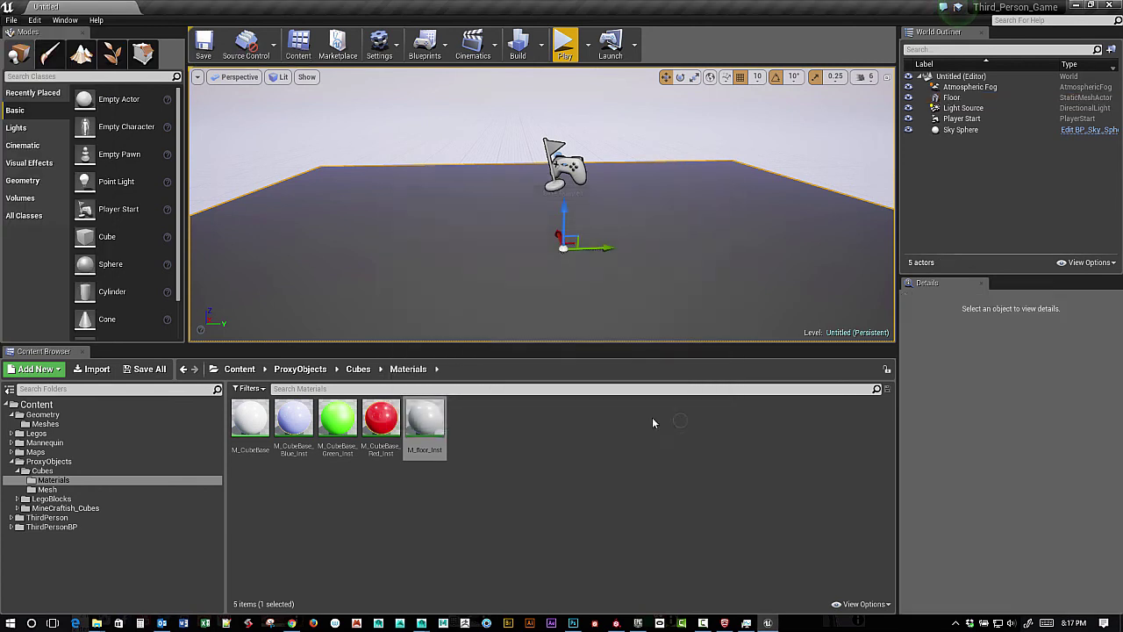
# Step: Apply the M_floor_Inst material to the floor in the new level
pyautogui.moveTo(672, 289); pyautogui.dragTo(683, 263, button='right')
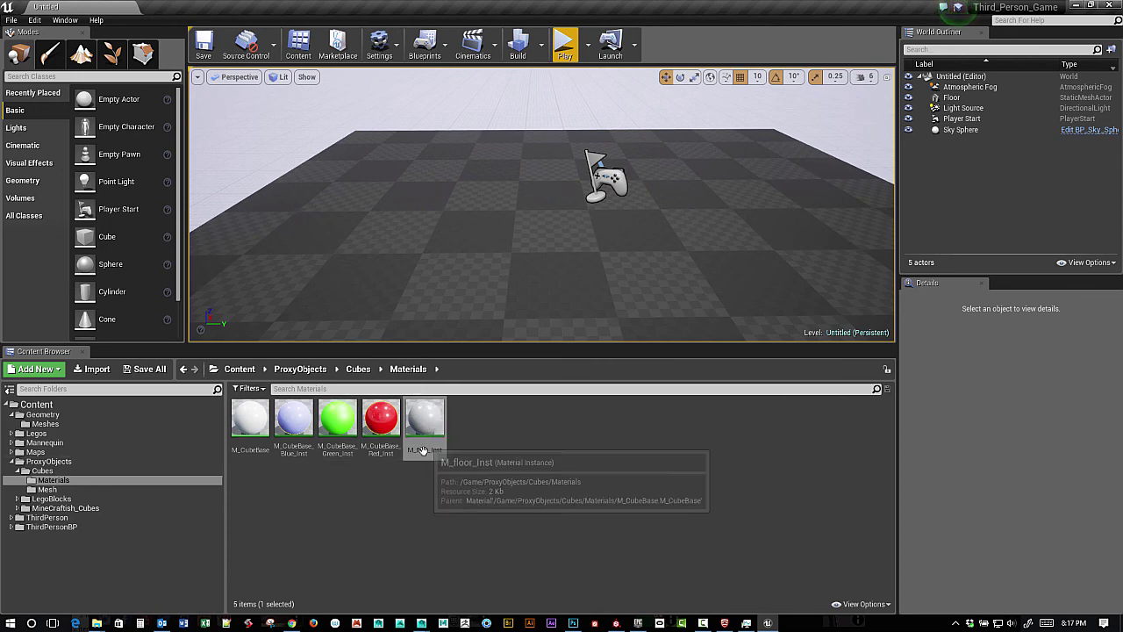
pyautogui.moveTo(429, 416); pyautogui.dragTo(491, 268)
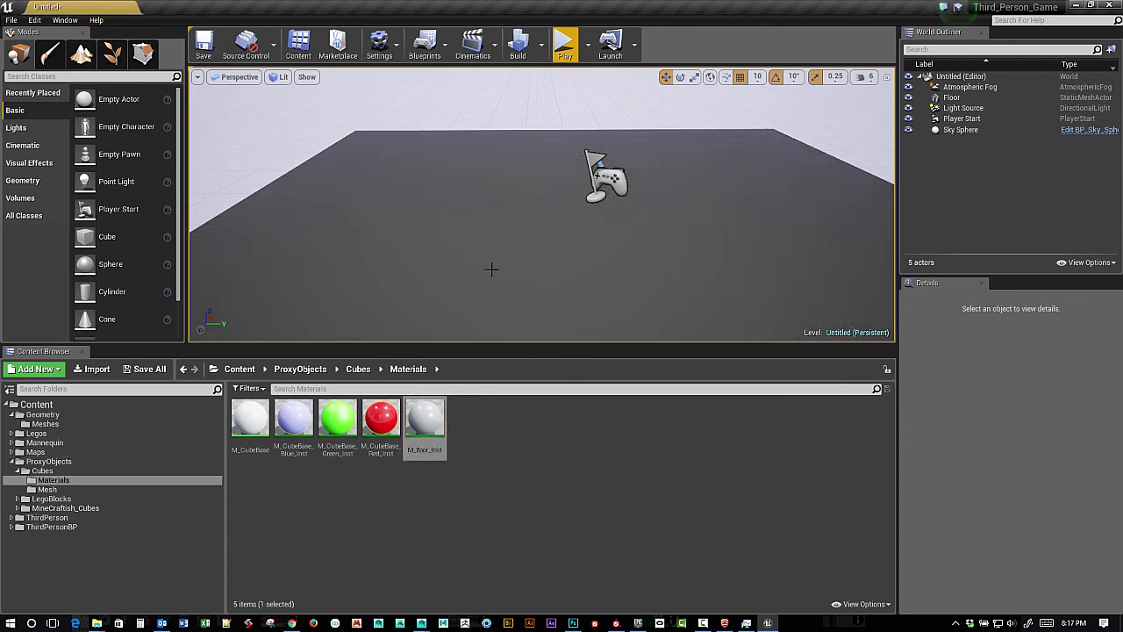
pyautogui.moveTo(575, 286)
pyautogui.mouseDown(button='middle')
pyautogui.moveTo(575, 232)
pyautogui.moveTo(574, 286)
pyautogui.mouseUp(button='middle')
pyautogui.moveTo(605, 219); pyautogui.dragTo(605, 262)
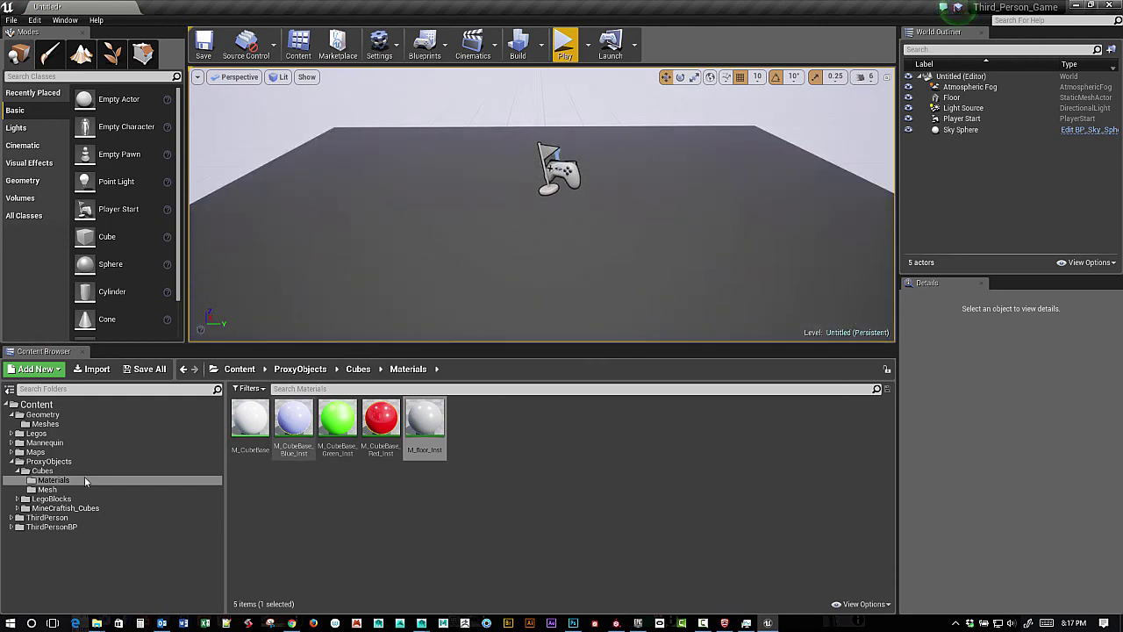
# Step: Collapse the ProxyObjects and Geometry folders in the content folder tree
pyautogui.click(11, 460)
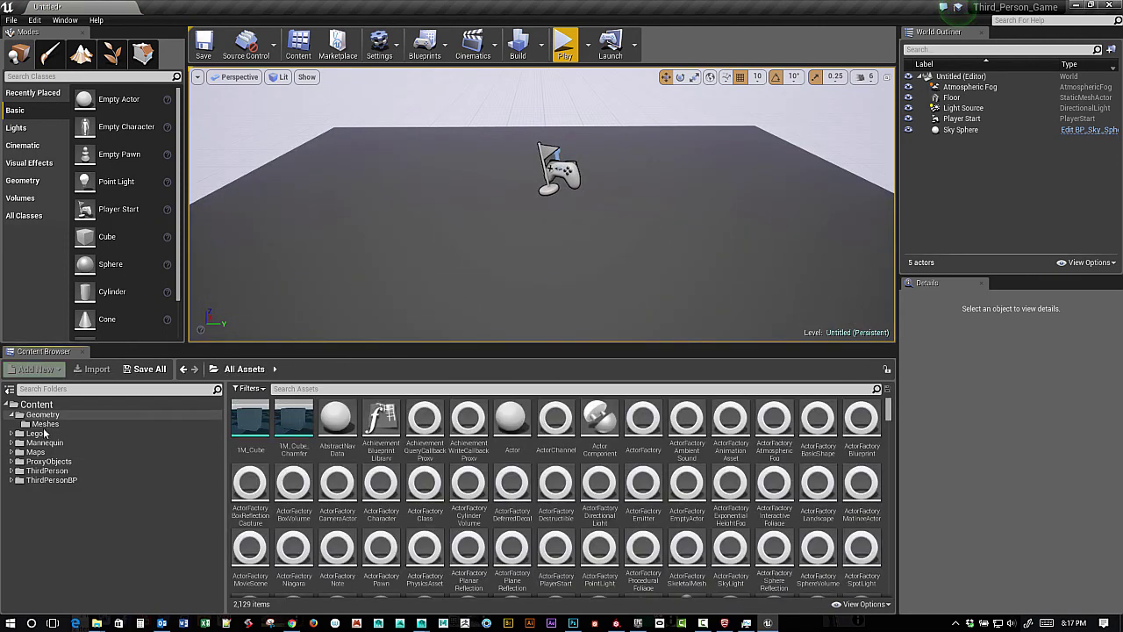
pyautogui.click(15, 415)
pyautogui.click(10, 414)
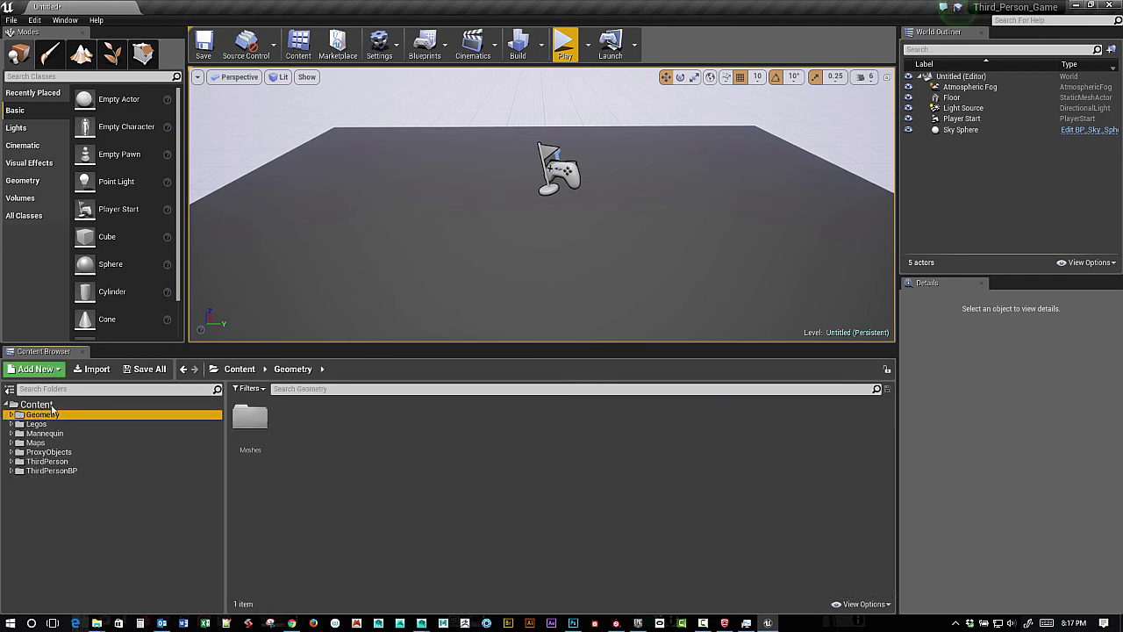
# Step: Create a new folder named Cannon directly under the Content folder
pyautogui.click(53, 405)
pyautogui.rightClick(58, 407)
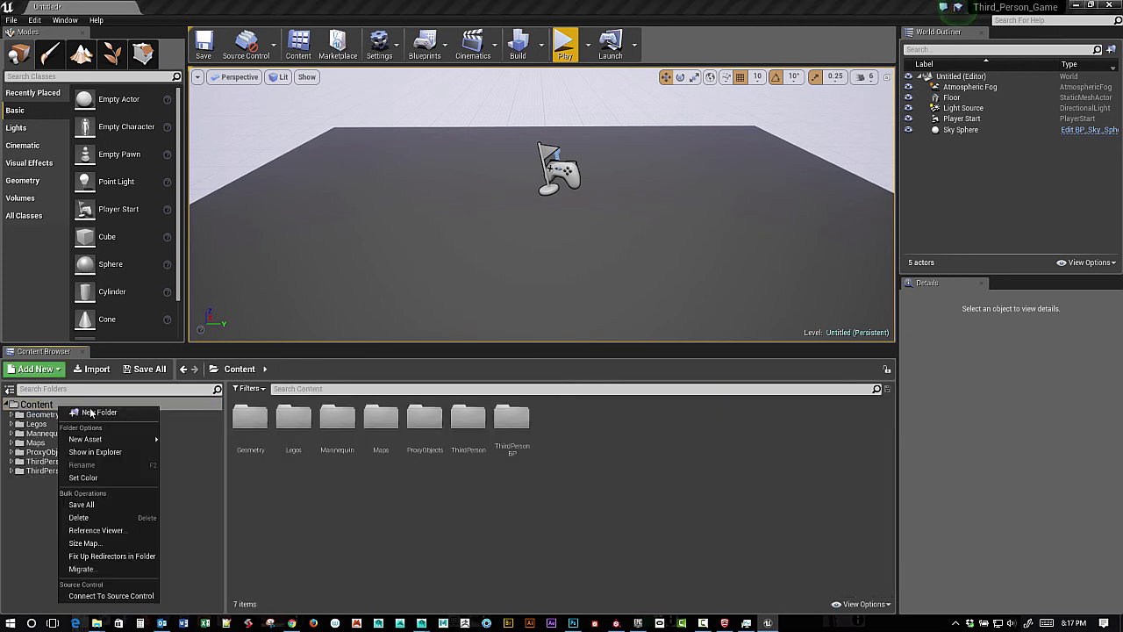
pyautogui.click(92, 410)
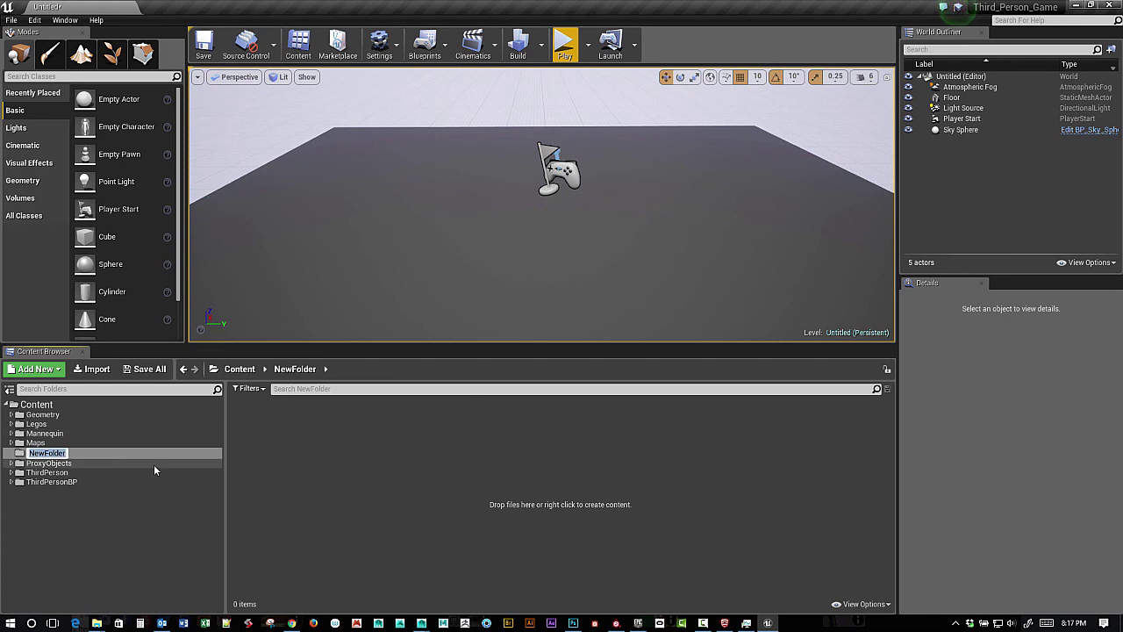
pyautogui.write('Cannpo')
pyautogui.press('BackSpace')
pyautogui.press('BackSpace')
pyautogui.write('omn')
pyautogui.press('BackSpace')
pyautogui.press('BackSpace')
pyautogui.write('n')
pyautogui.press('Return')
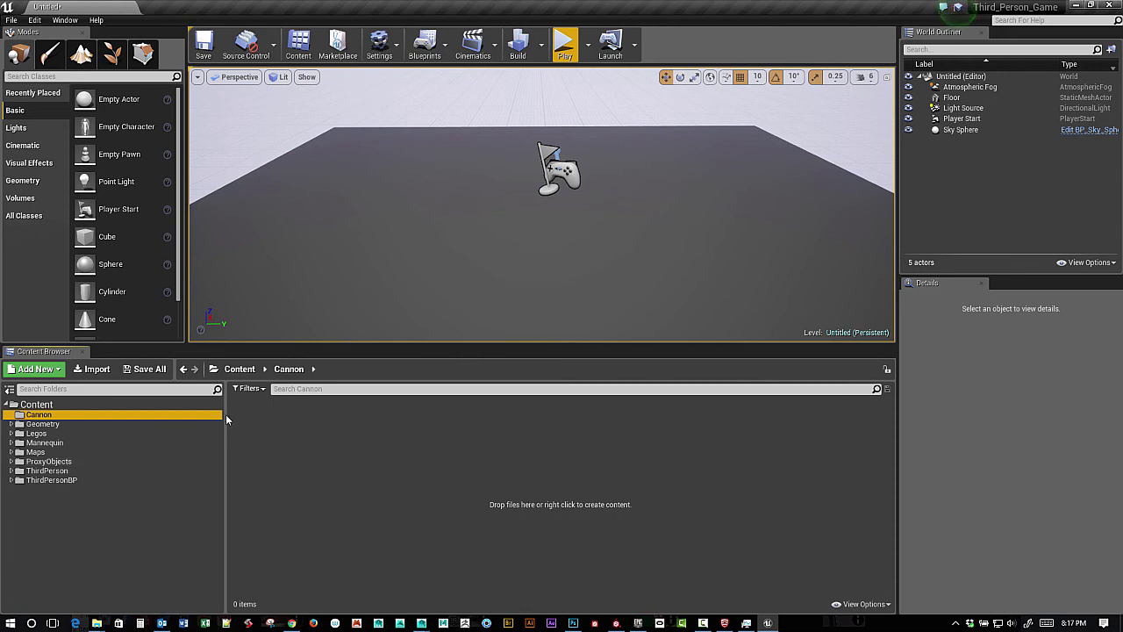
# Step: Create a subfolder named Meshes inside the Cannon folder
pyautogui.rightClick(294, 423)
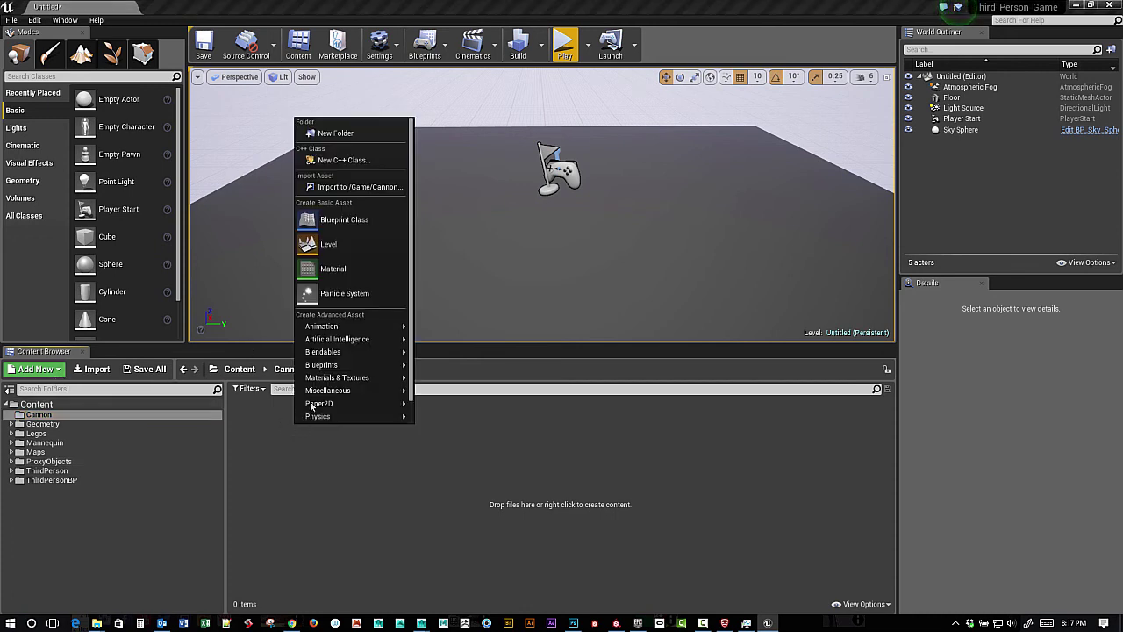
pyautogui.click(331, 133)
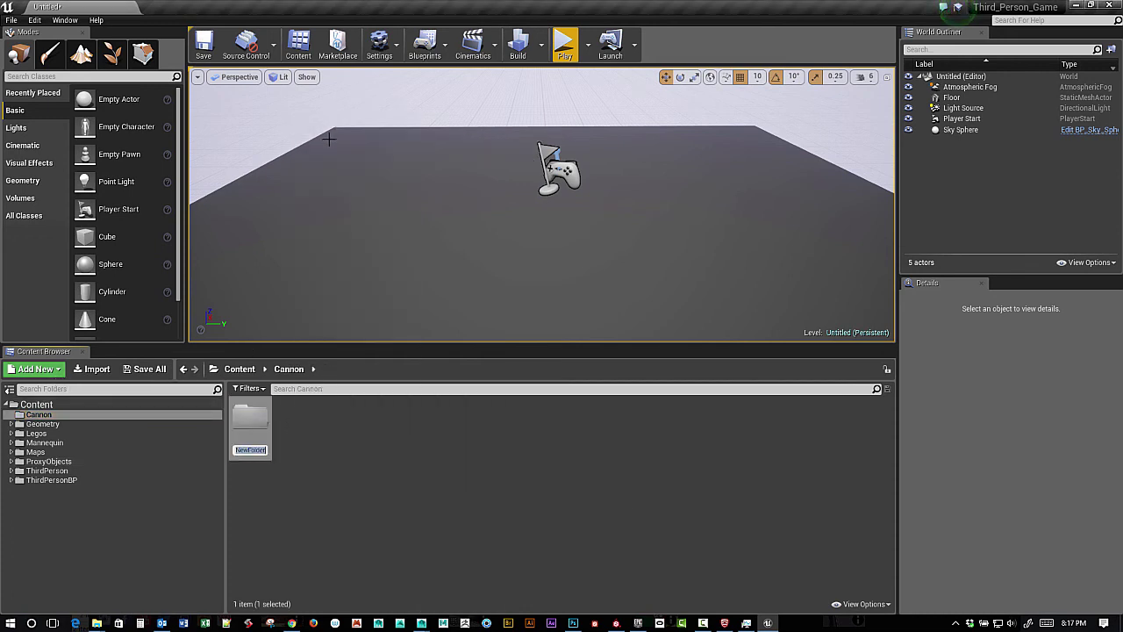
pyautogui.write('Meshes')
pyautogui.press('Return')
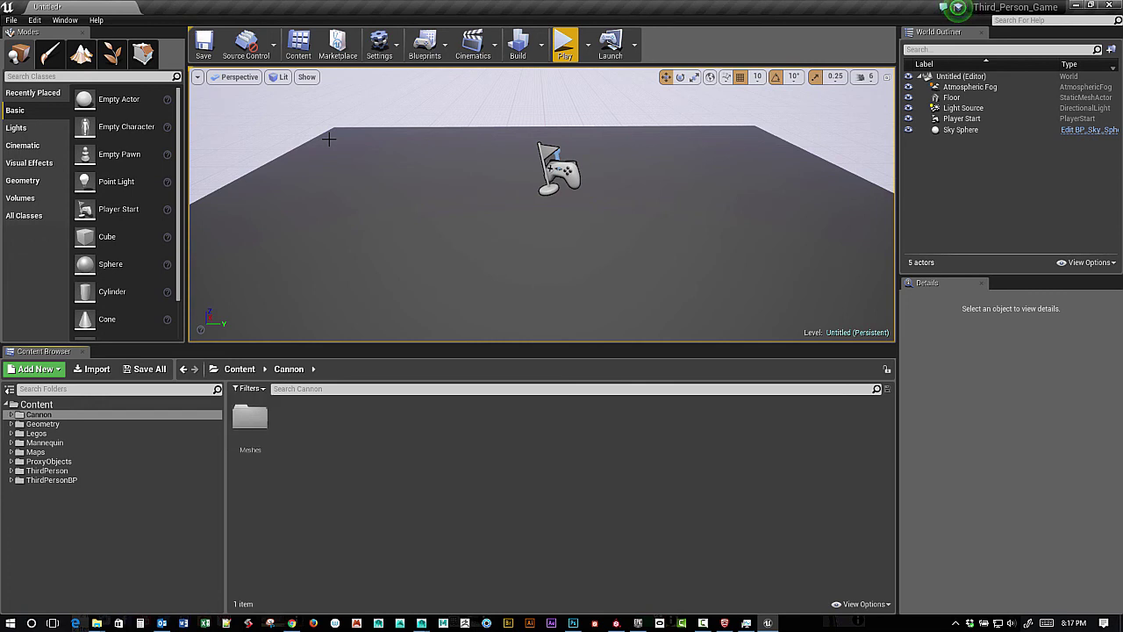
# Step: Create a subfolder named Materials inside the Cannon folder
pyautogui.rightClick(339, 480)
pyautogui.click(373, 183)
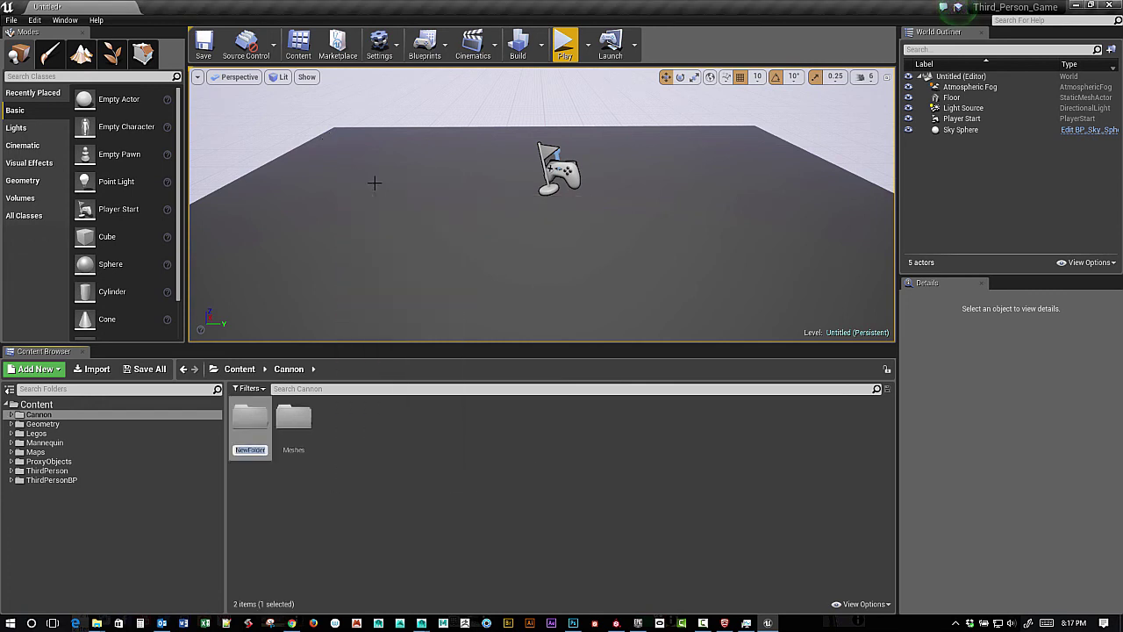
pyautogui.write('Materials')
pyautogui.press('Return')
# Step: Create a subfolder named Textures inside the Cannon folder
pyautogui.rightClick(359, 472)
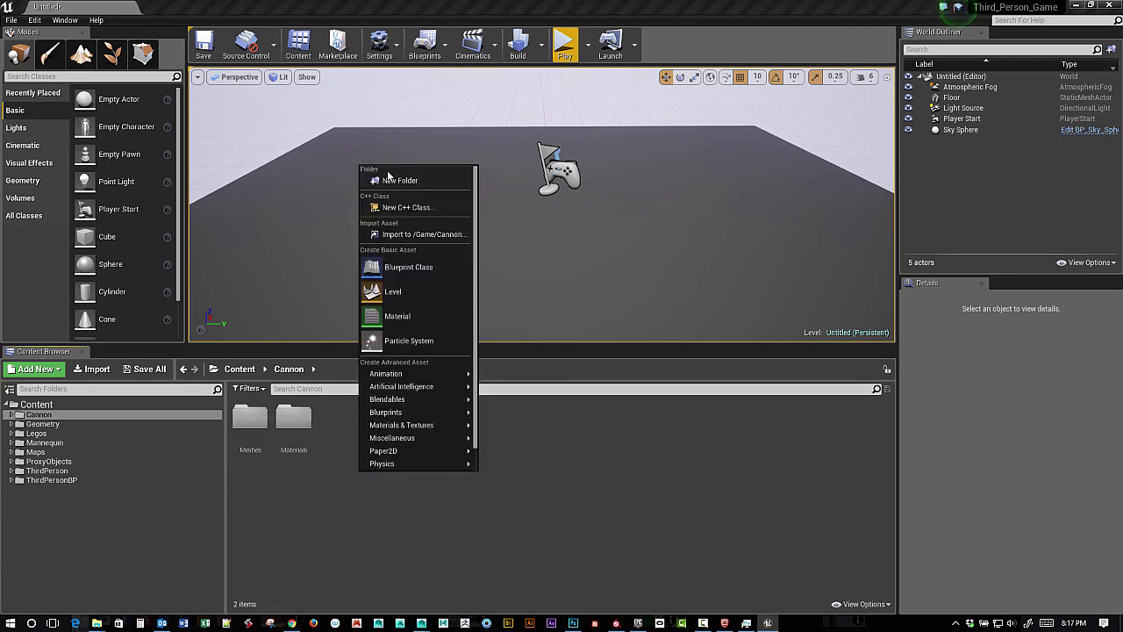
pyautogui.click(396, 181)
pyautogui.write('Te')
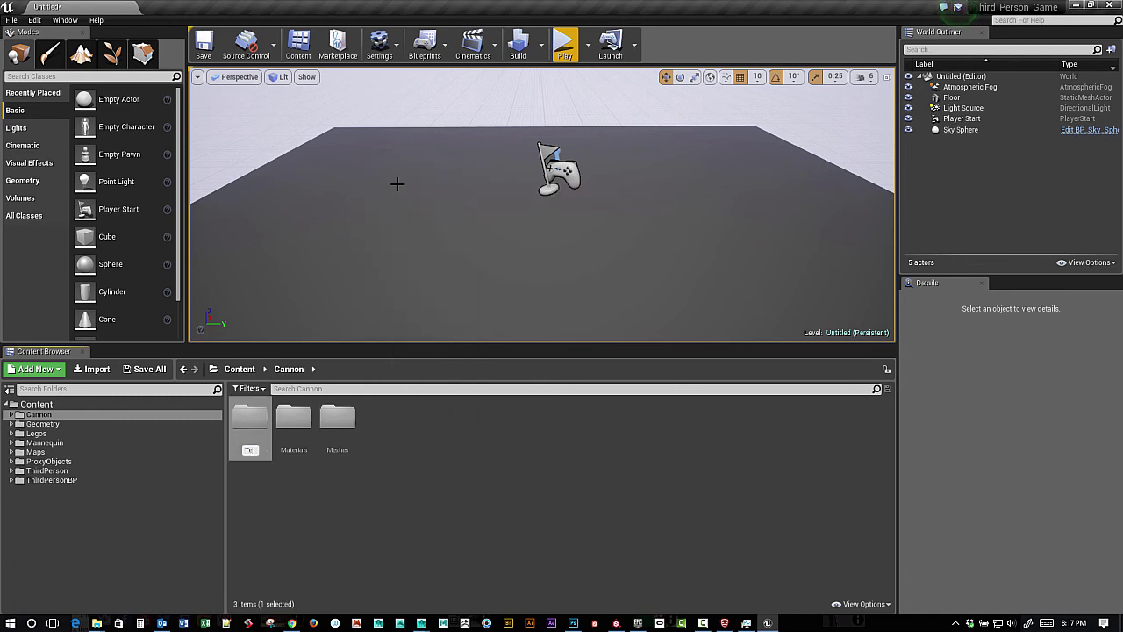
pyautogui.write('xtures')
pyautogui.press('Return')
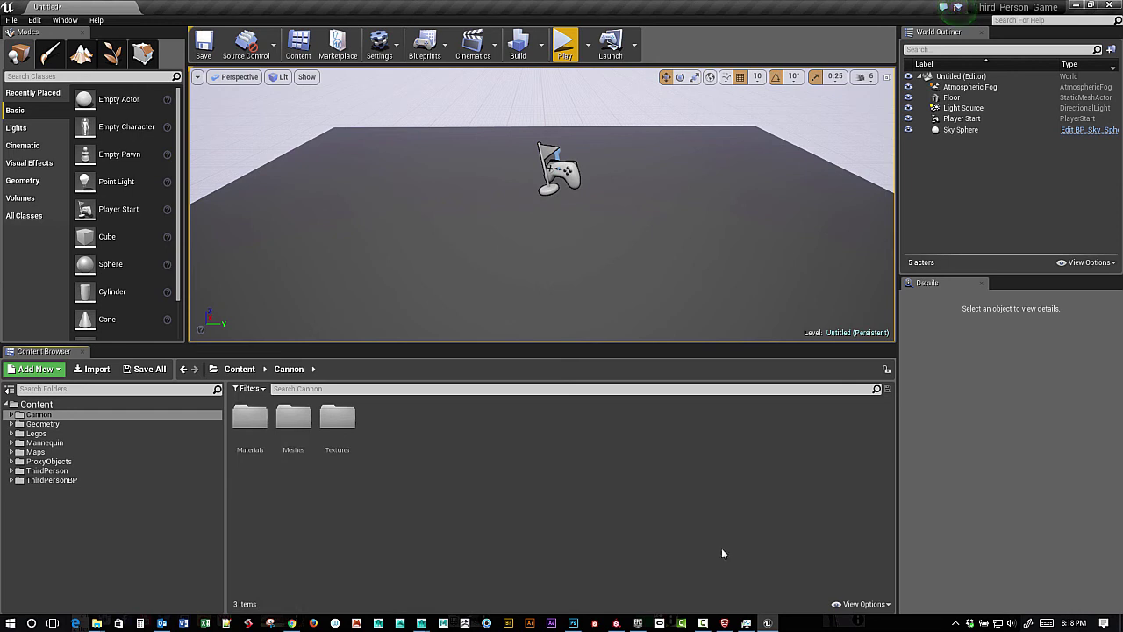
# Step: Switch to the Maya scene and select the low-resolution cannon mesh, Cannon_LowRes1
pyautogui.moveTo(422, 623)
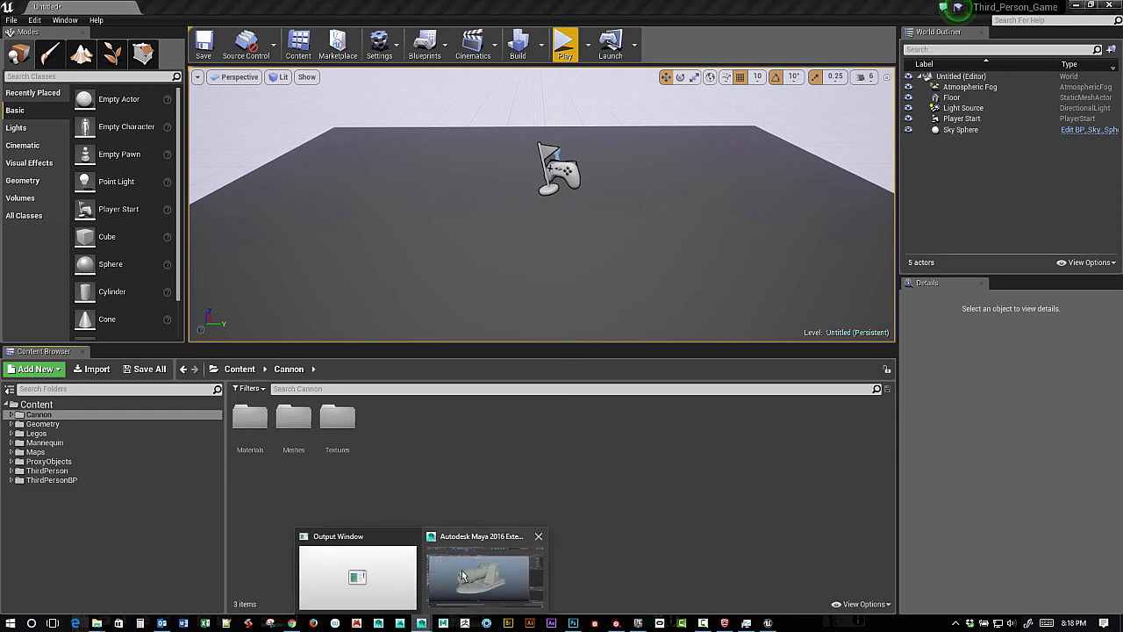
pyautogui.click(478, 575)
pyautogui.click(799, 314)
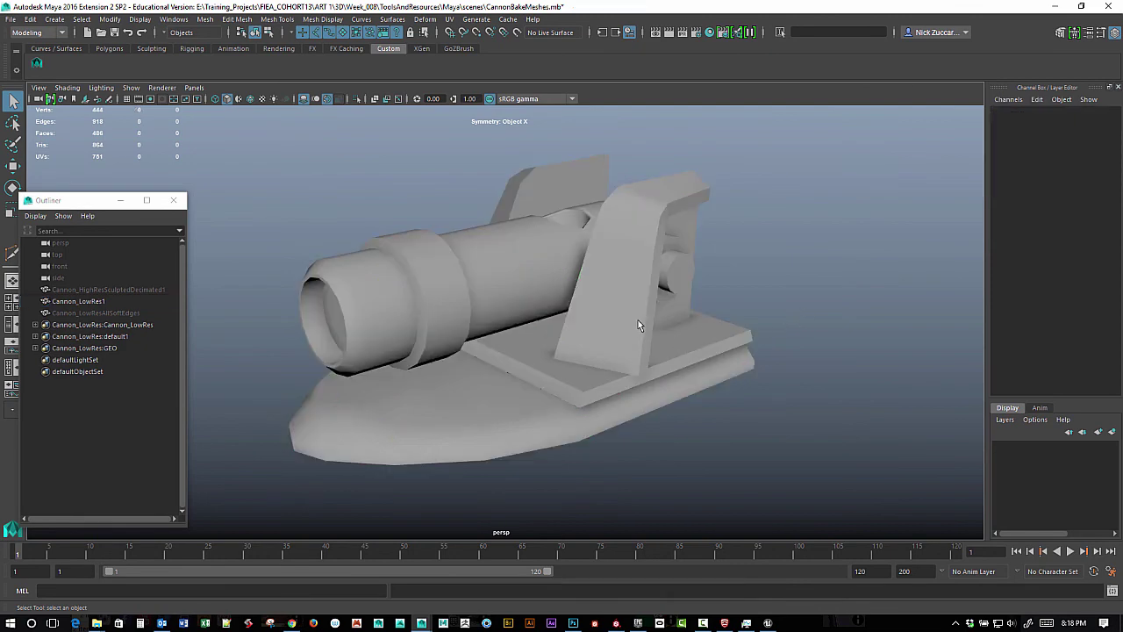
pyautogui.click(640, 327)
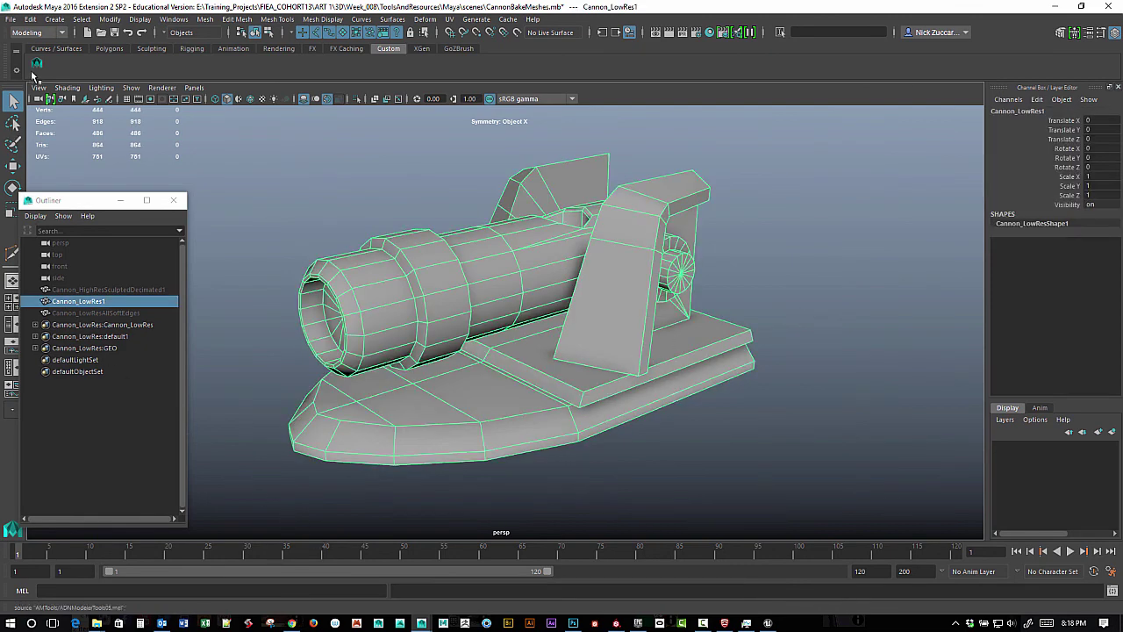
# Step: Open the export options for the selection and turn off Animation in the FBX export preset
pyautogui.click(10, 19)
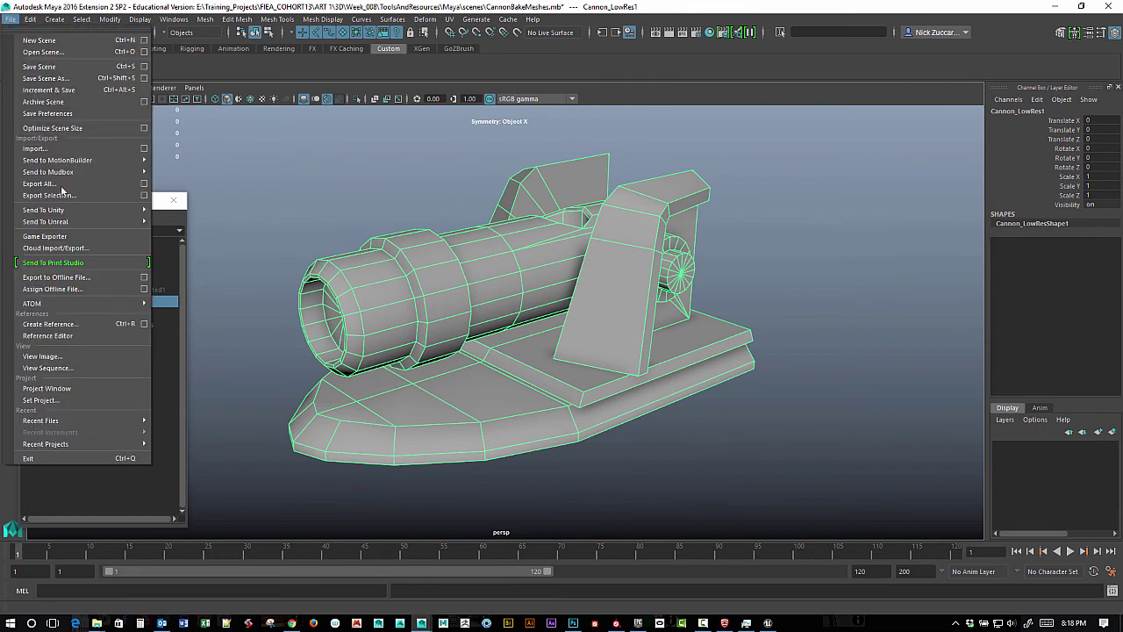
pyautogui.click(144, 195)
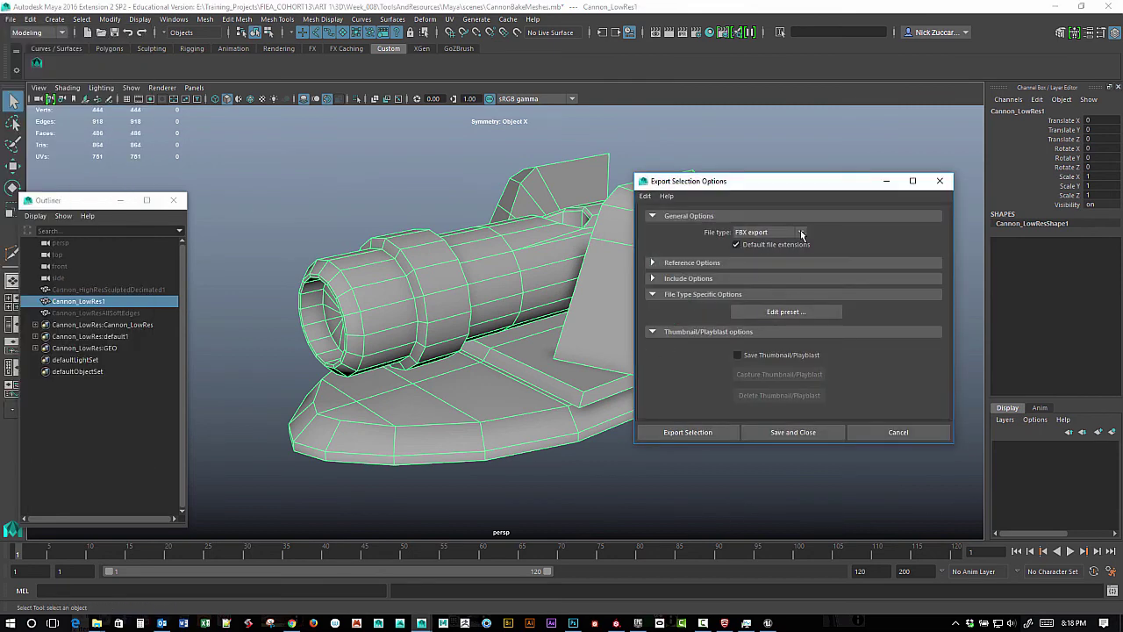
pyautogui.click(786, 311)
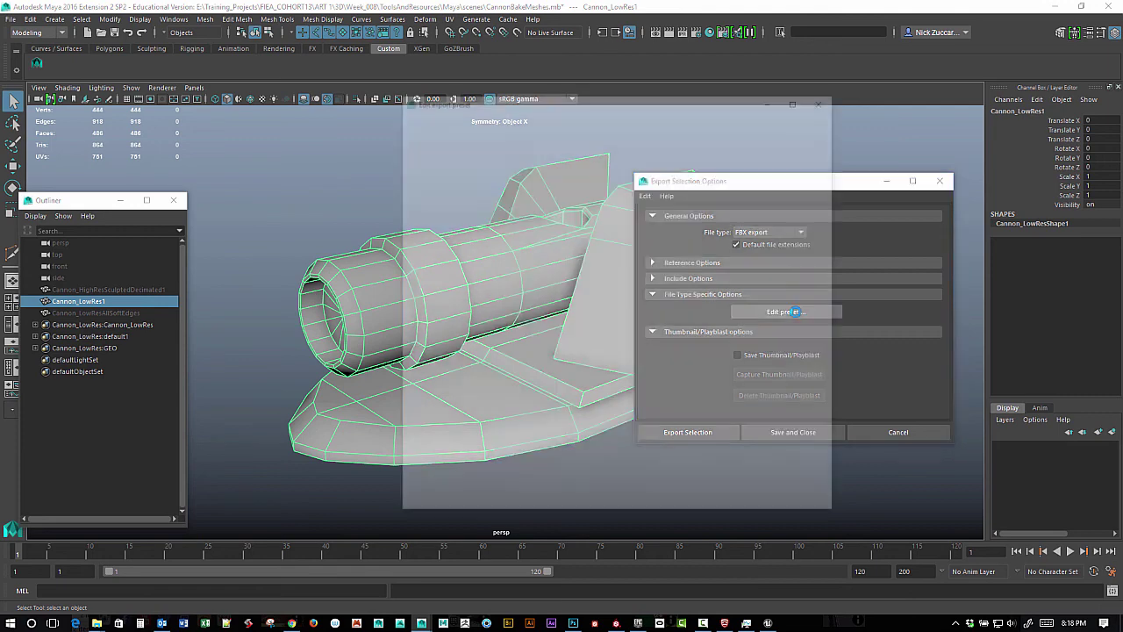
pyautogui.click(702, 332)
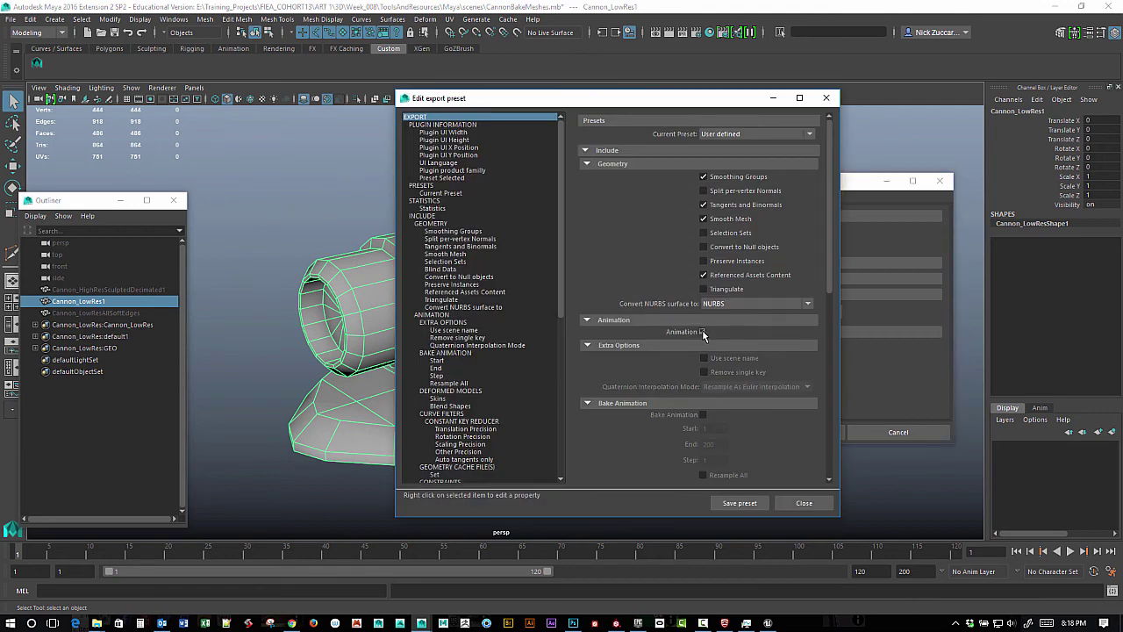
pyautogui.click(702, 331)
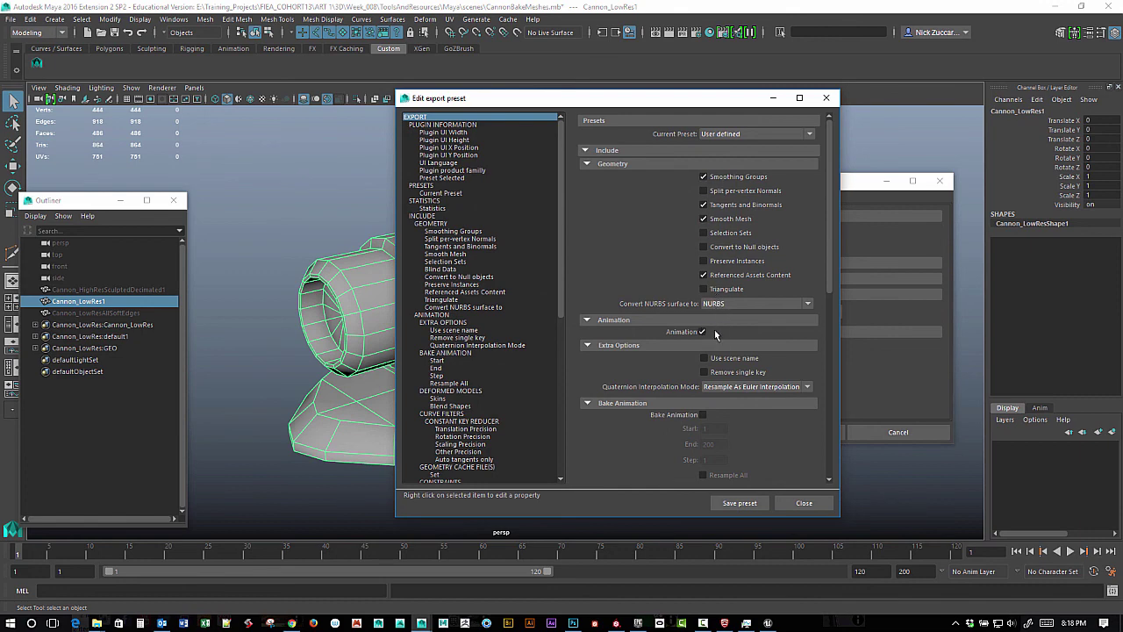
pyautogui.click(703, 332)
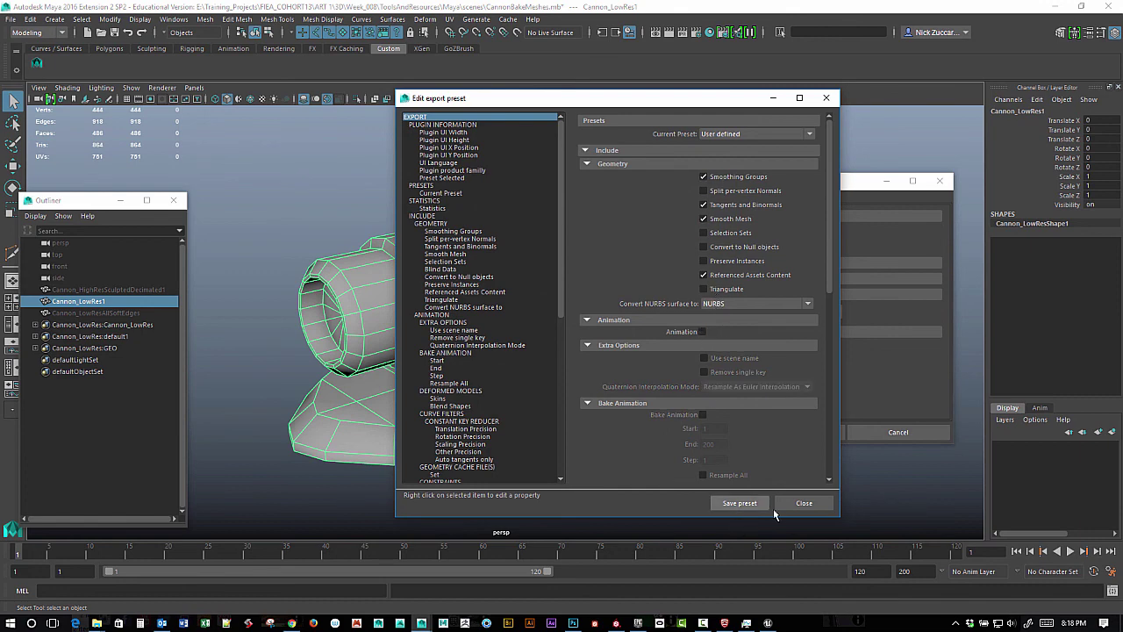
pyautogui.click(776, 507)
# Step: Export the selected cannon mesh as CannonGameRes.fbx in the FBX folder, overwriting the existing file
pyautogui.click(715, 431)
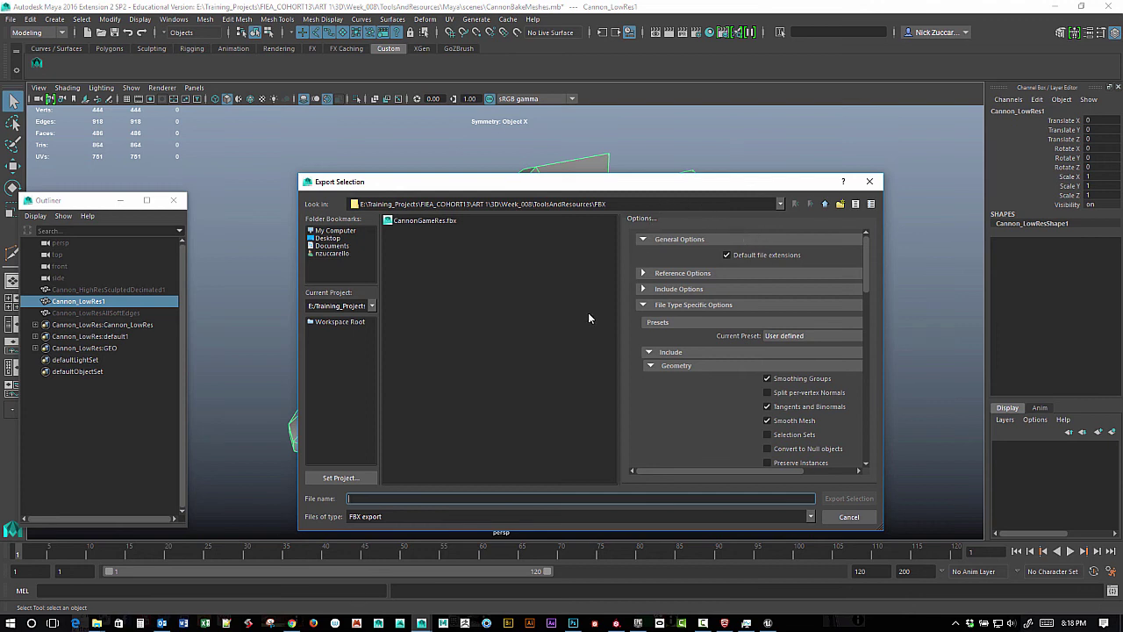
pyautogui.click(424, 220)
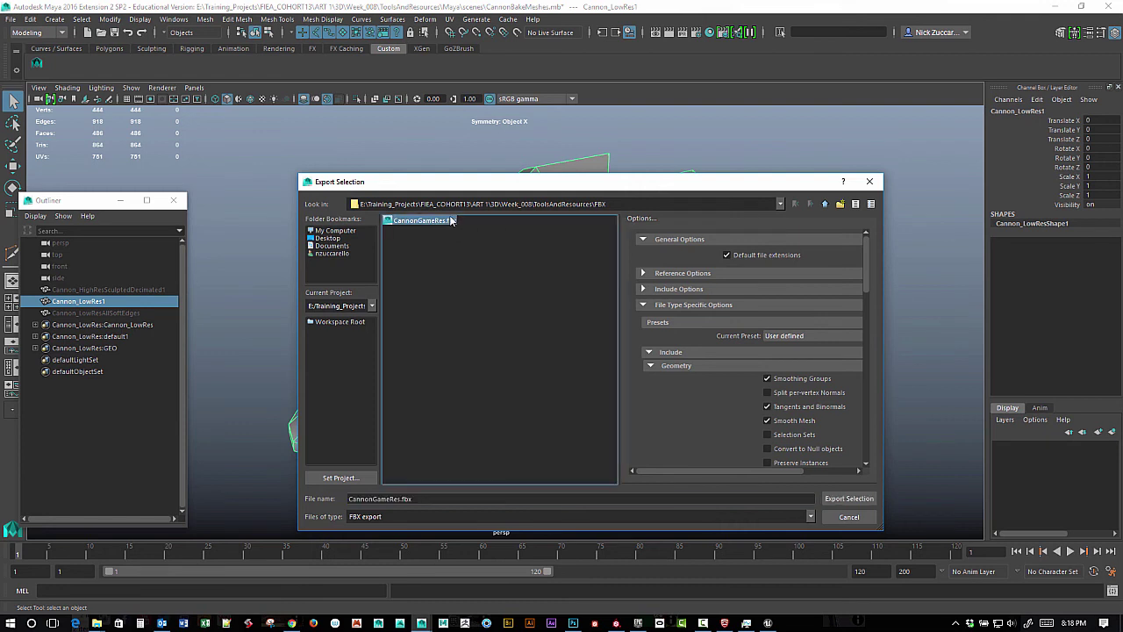
pyautogui.click(848, 498)
pyautogui.click(581, 377)
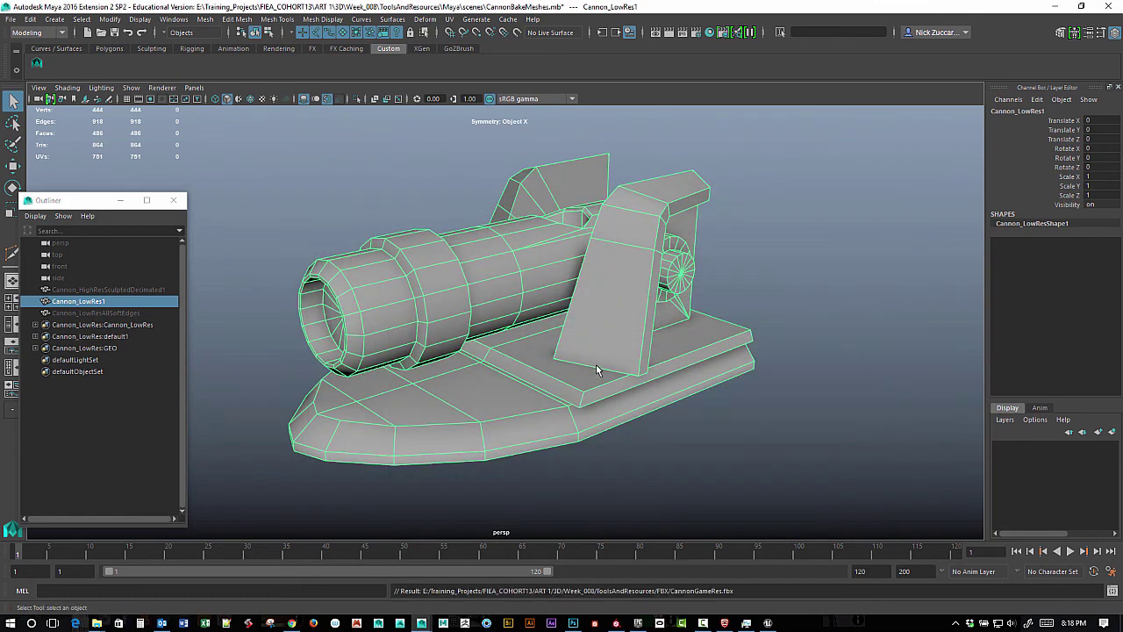
# Step: Switch to the Unreal editor and start an asset import into the Cannon folder's Meshes subfolder
pyautogui.click(768, 623)
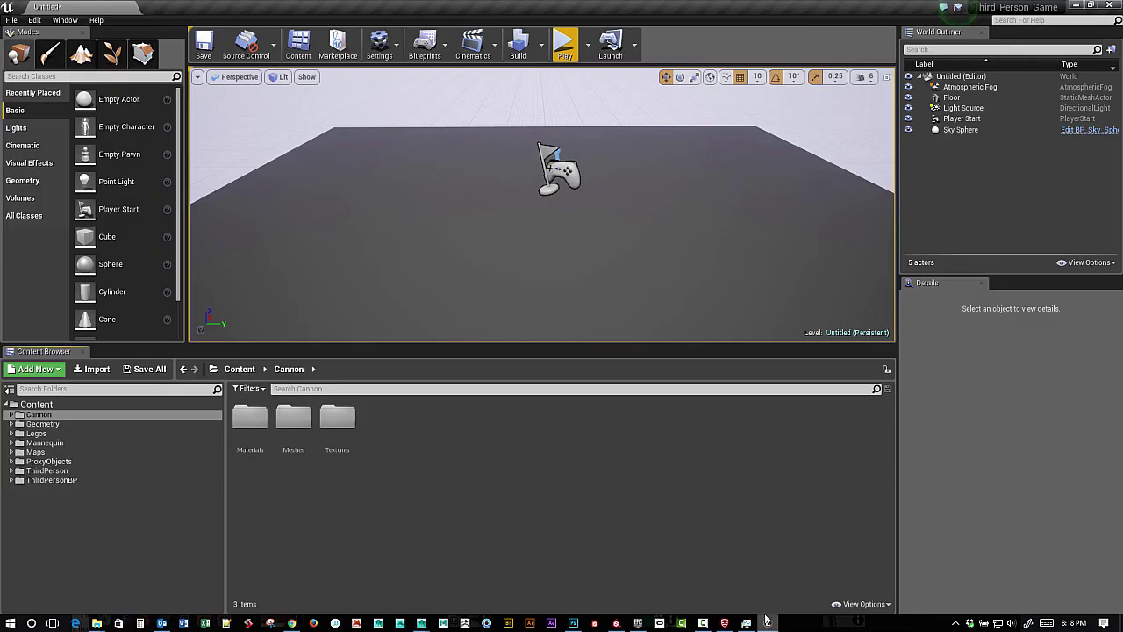
pyautogui.doubleClick(294, 418)
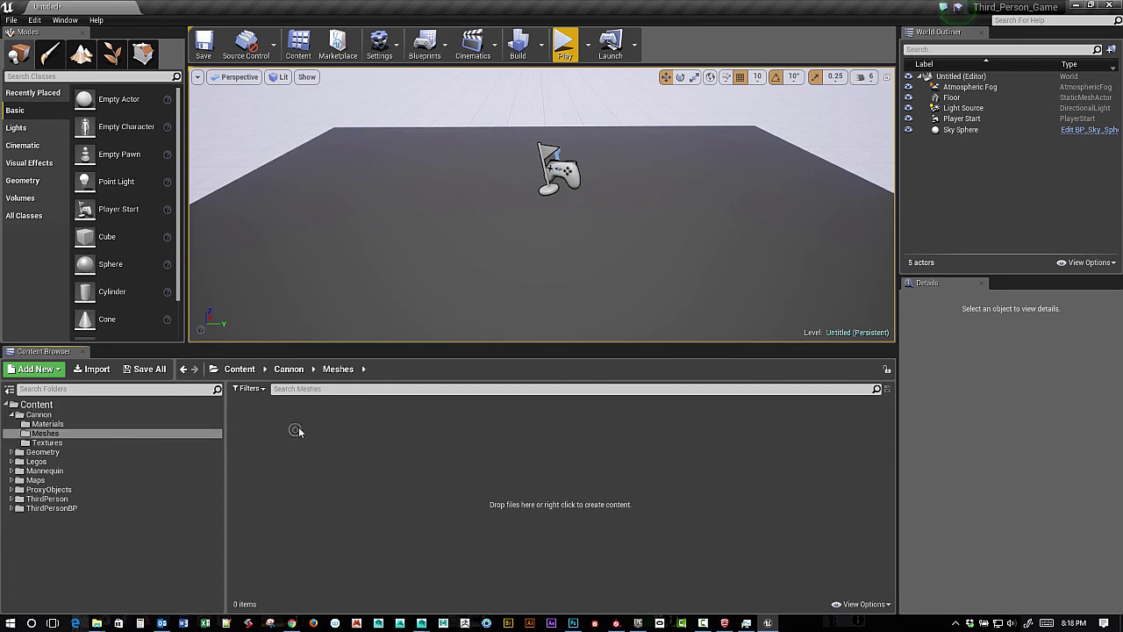
pyautogui.rightClick(311, 428)
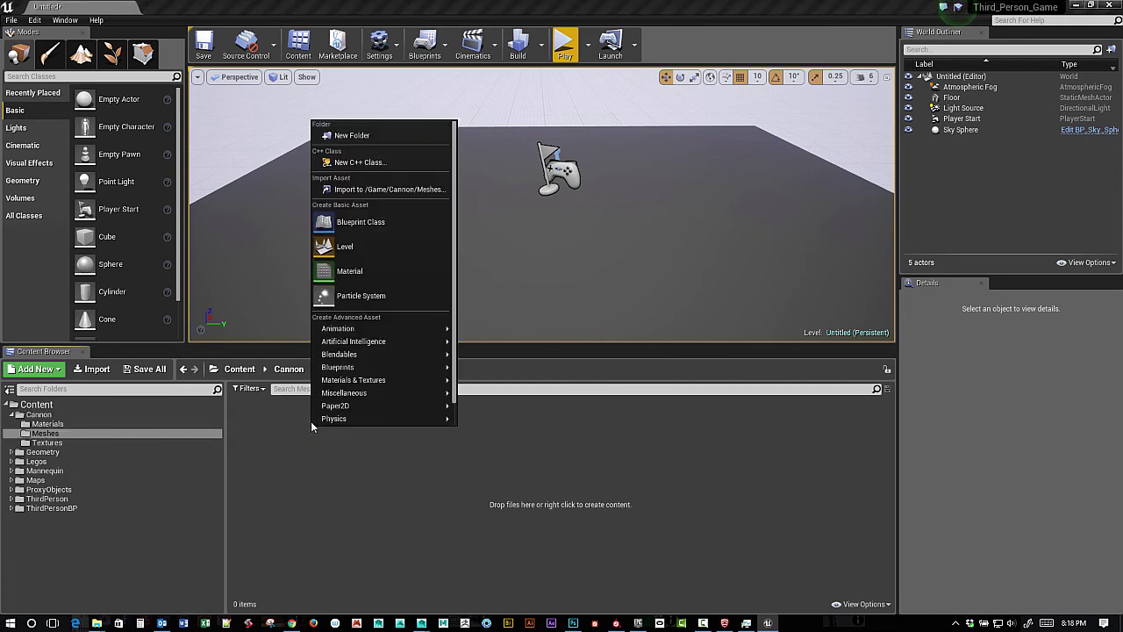
pyautogui.click(375, 189)
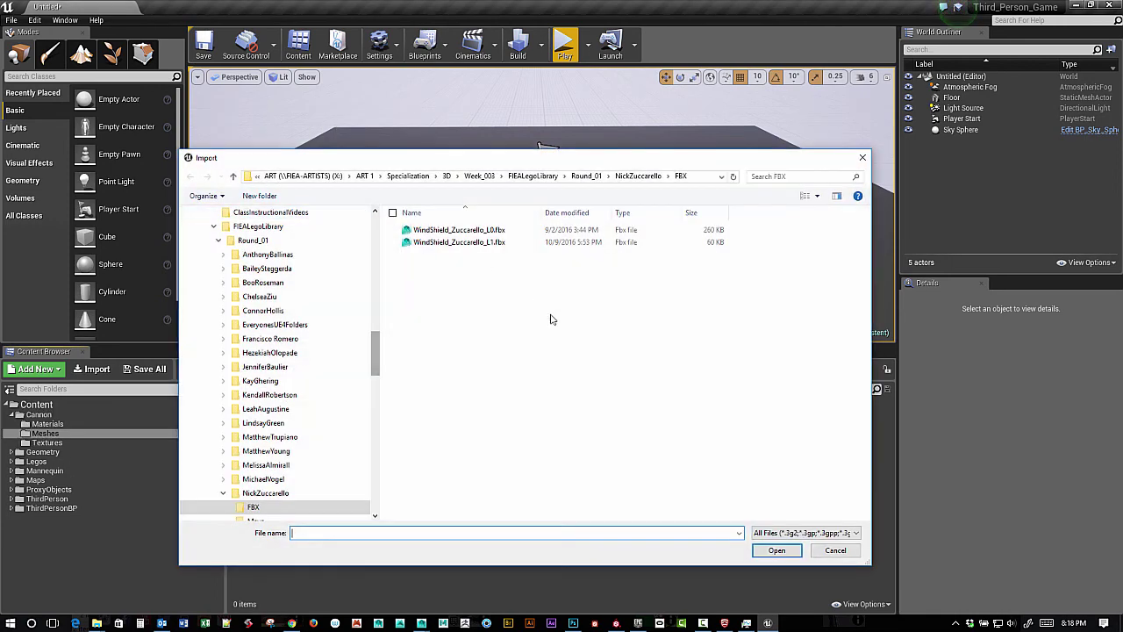
# Step: Browse the import to E:\Training_Projects\FIEA_COHORT13\ART 1\3D\Week_008\ToolsAndResources\FBX
pyautogui.click(450, 176)
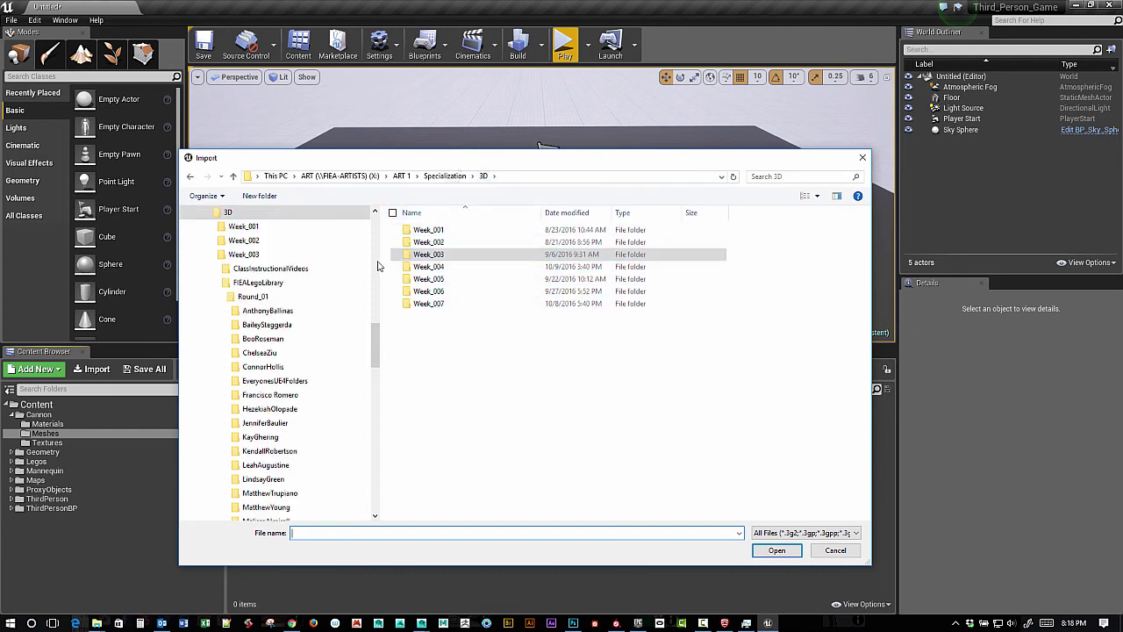
pyautogui.moveTo(375, 356); pyautogui.dragTo(380, 297)
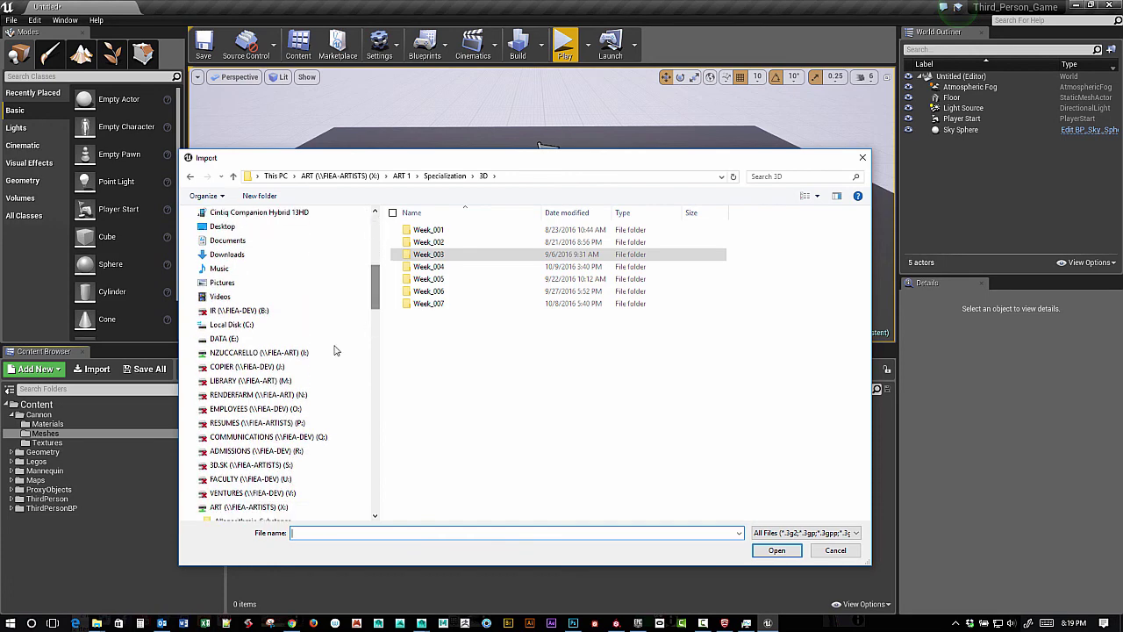
pyautogui.click(290, 340)
pyautogui.doubleClick(477, 414)
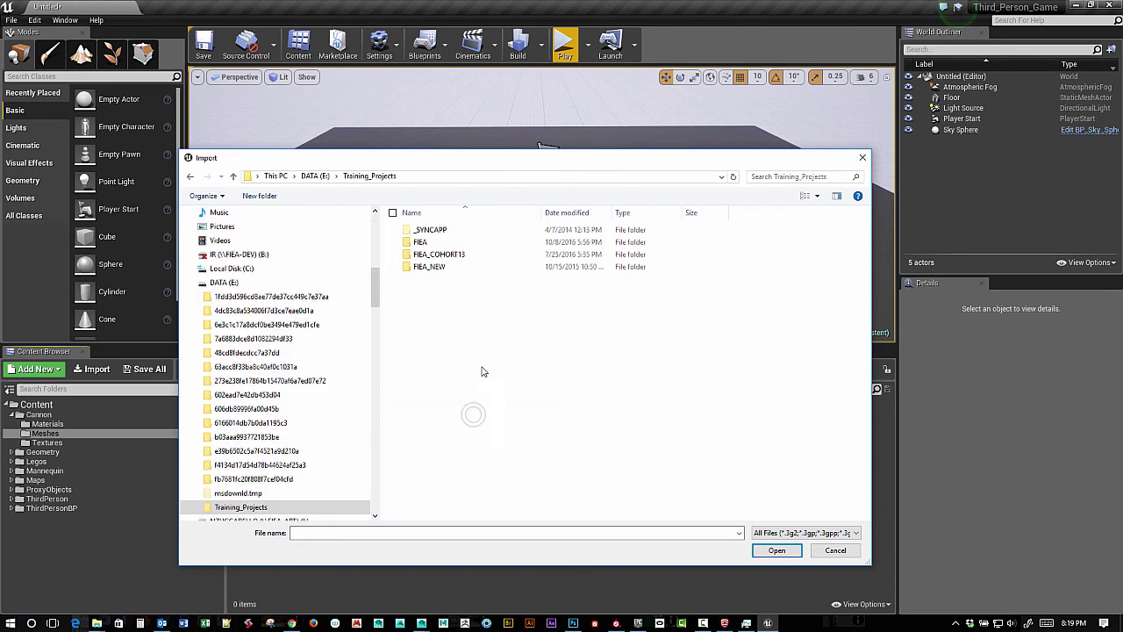
pyautogui.doubleClick(474, 255)
pyautogui.doubleClick(423, 230)
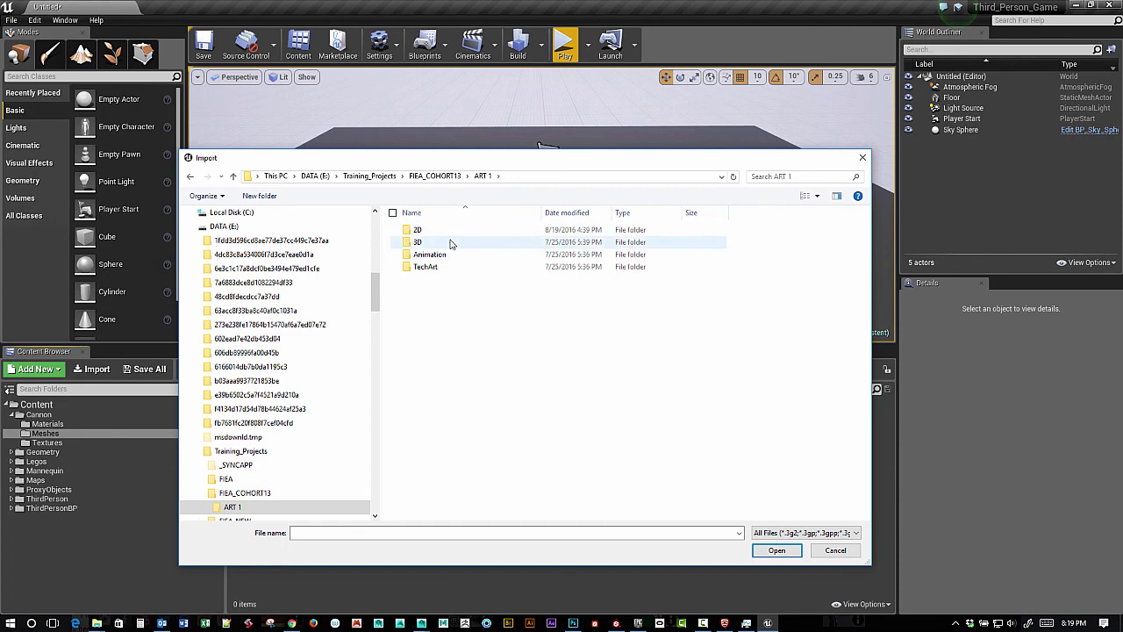
pyautogui.doubleClick(439, 242)
pyautogui.doubleClick(458, 329)
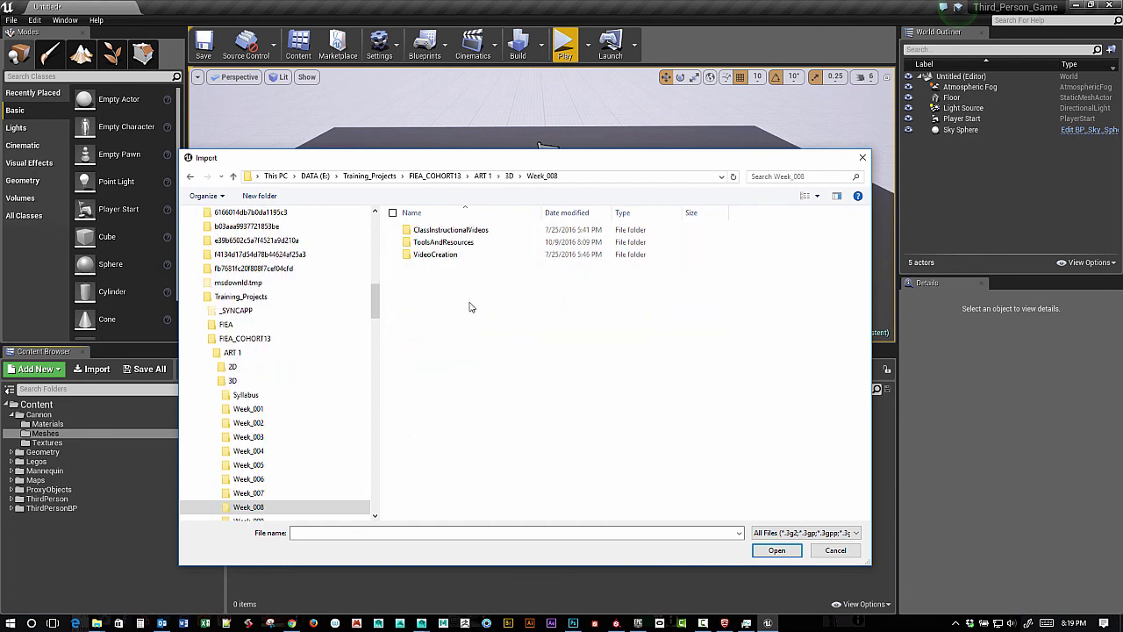
pyautogui.doubleClick(475, 242)
pyautogui.doubleClick(463, 230)
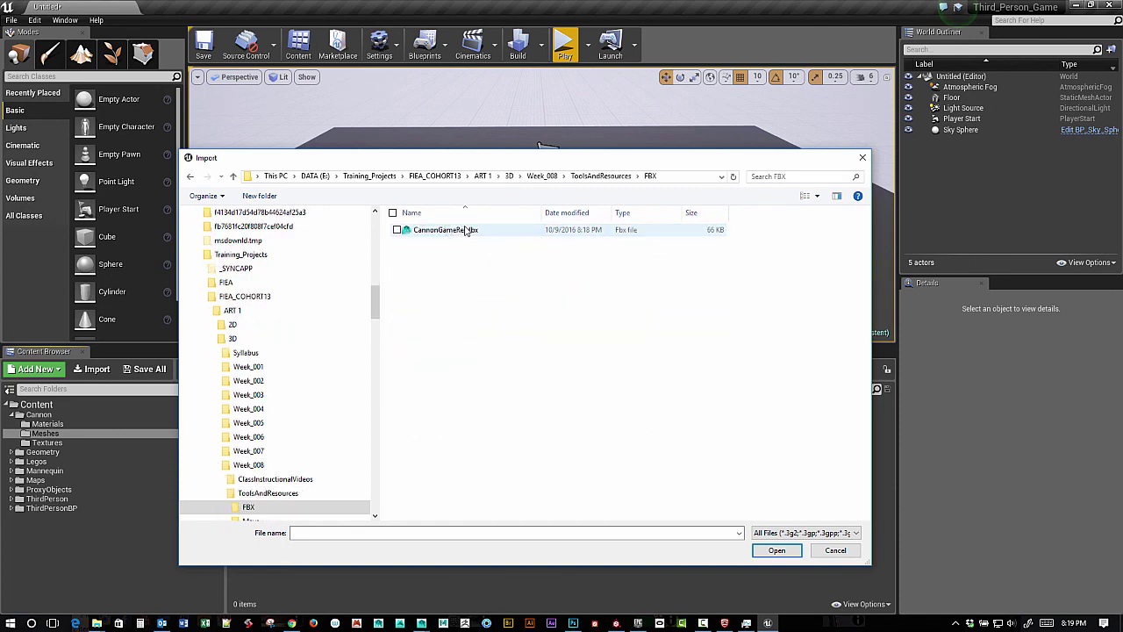
# Step: Import CannonGameRes.fbx with the current FBX import options and place the cannon mesh on the level floor beside the Player Start
pyautogui.click(471, 230)
pyautogui.click(768, 551)
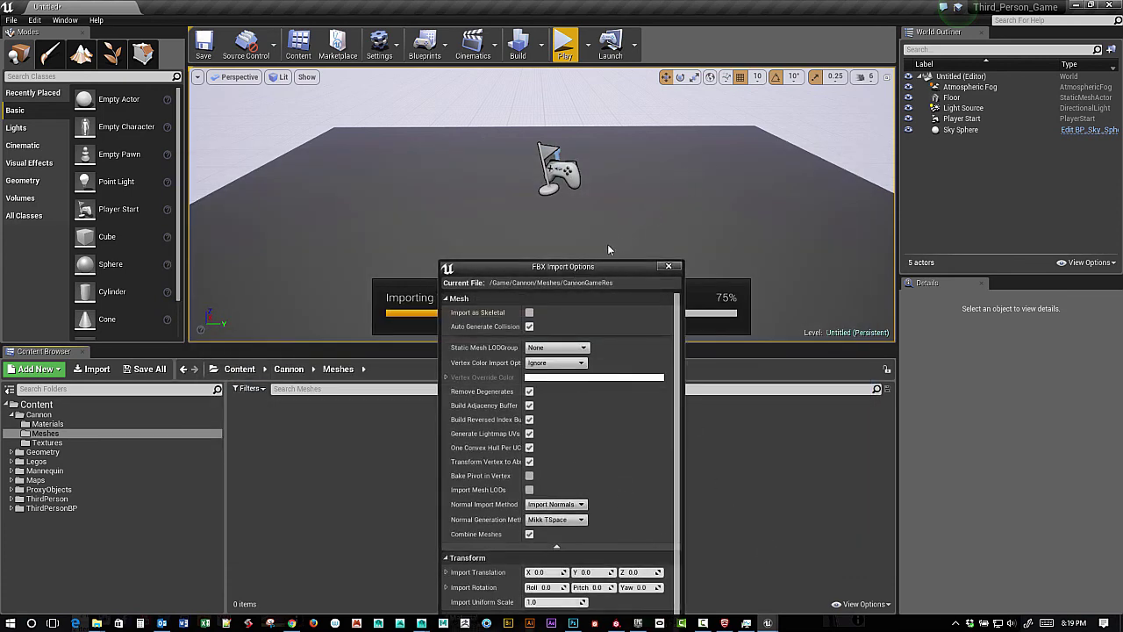
pyautogui.moveTo(602, 257); pyautogui.dragTo(692, 99)
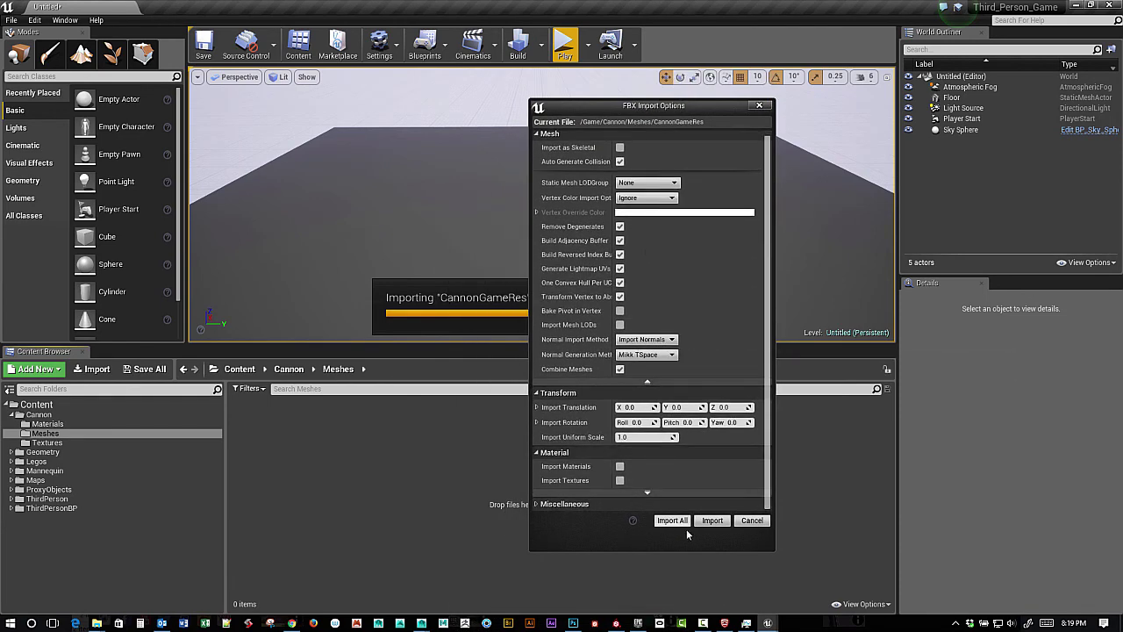
pyautogui.click(711, 520)
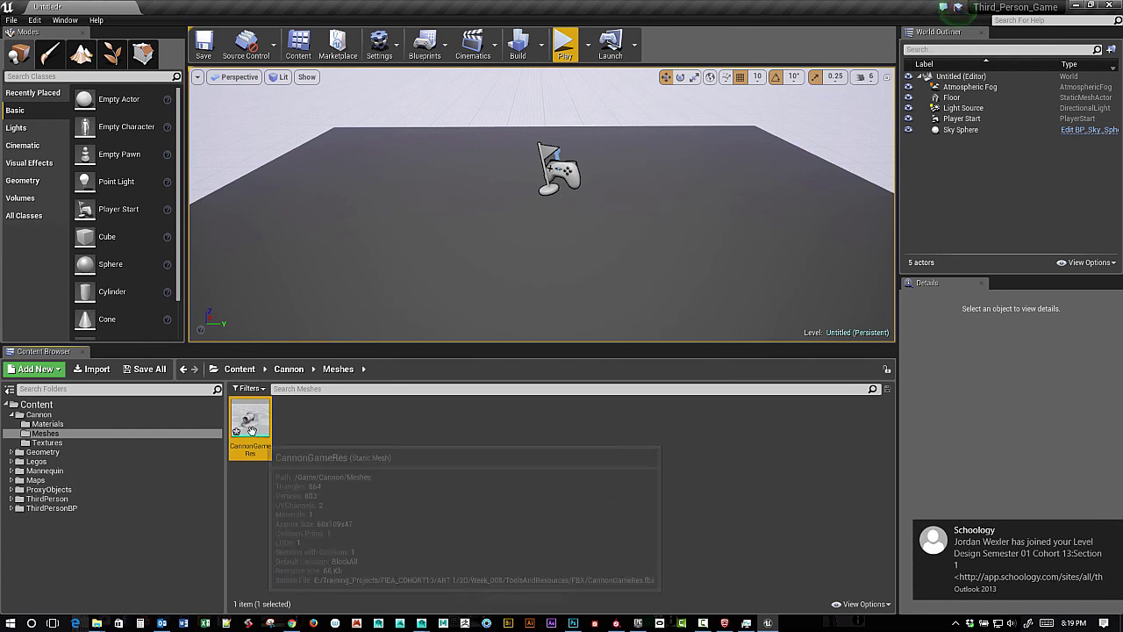
pyautogui.moveTo(250, 423); pyautogui.dragTo(460, 171)
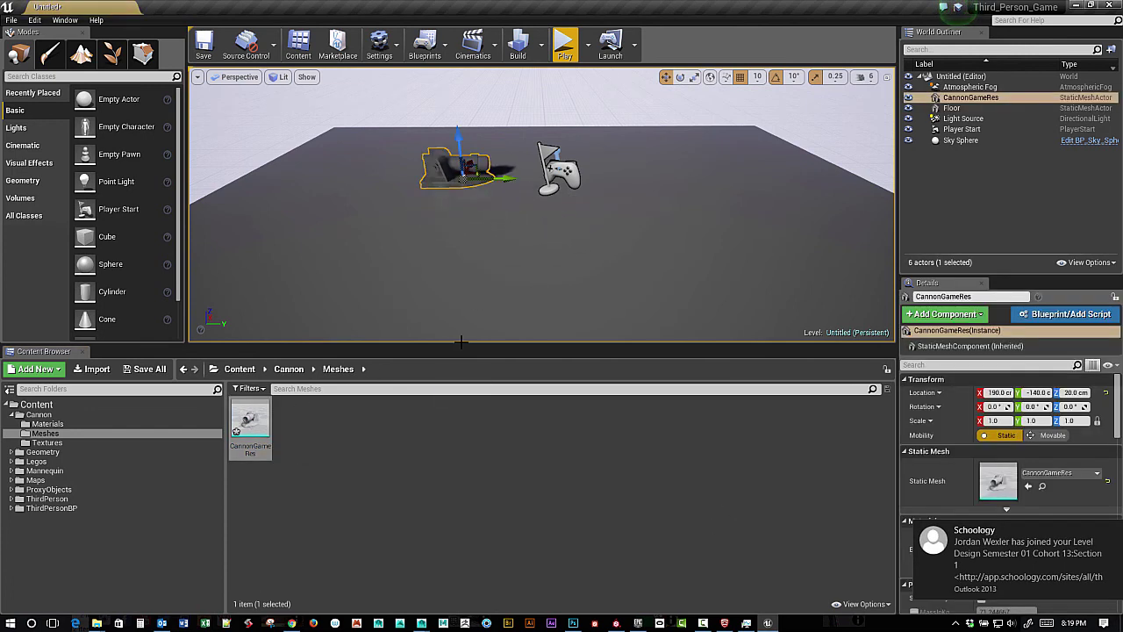
# Step: Examine the imported cannon and its collision hull in the static mesh editor, hide the collision again and close the editor
pyautogui.doubleClick(250, 421)
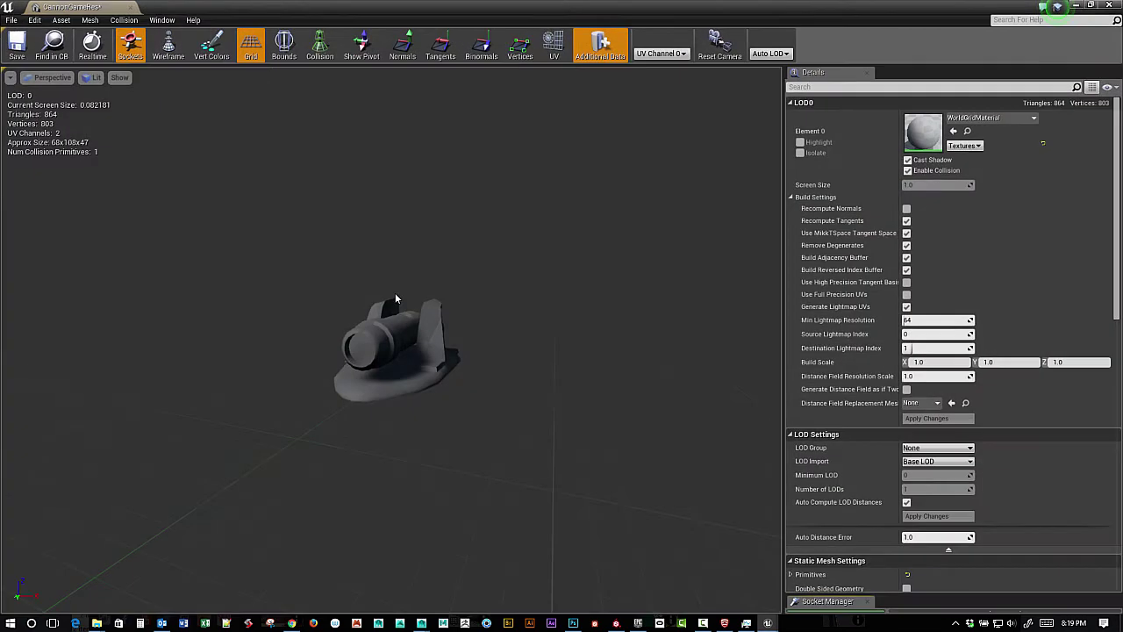
pyautogui.moveTo(465, 340)
pyautogui.mouseDown()
pyautogui.moveTo(518, 323)
pyautogui.moveTo(497, 321)
pyautogui.moveTo(515, 322)
pyautogui.moveTo(509, 263)
pyautogui.moveTo(326, 130)
pyautogui.mouseUp()
pyautogui.click(321, 44)
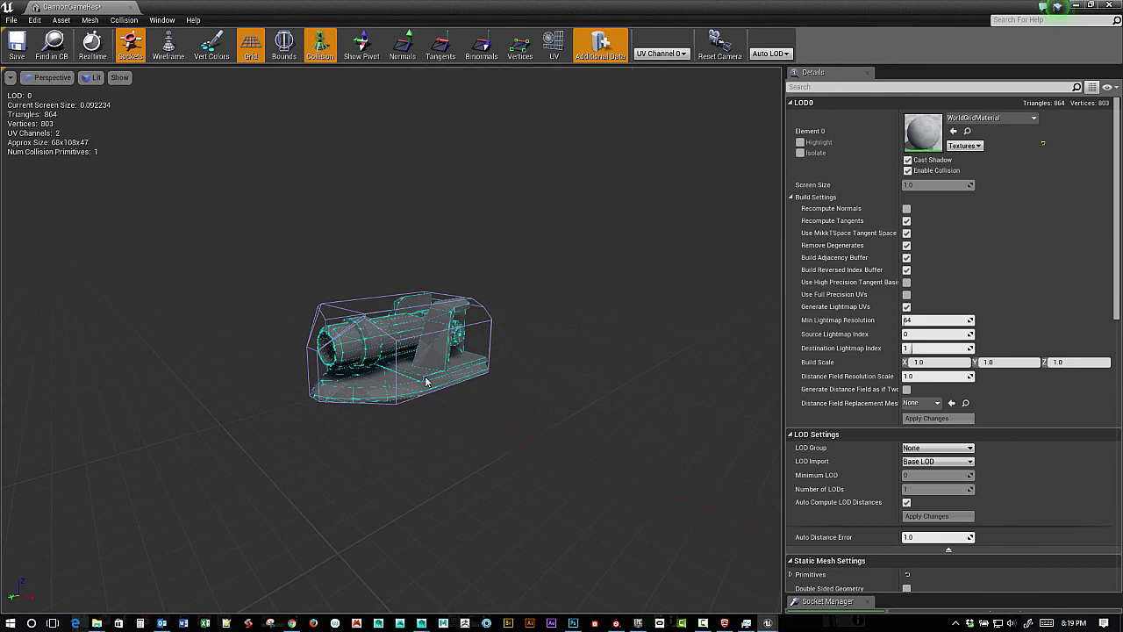
pyautogui.scroll(3, 426, 382)
pyautogui.scroll(-1, 425, 380)
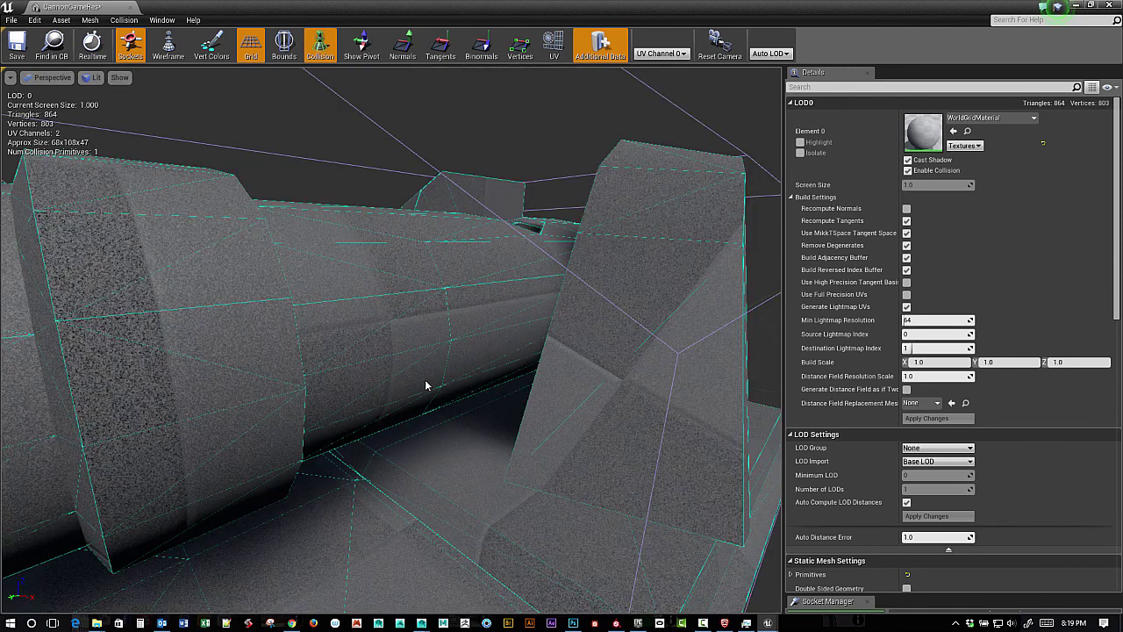
pyautogui.scroll(-5, 426, 384)
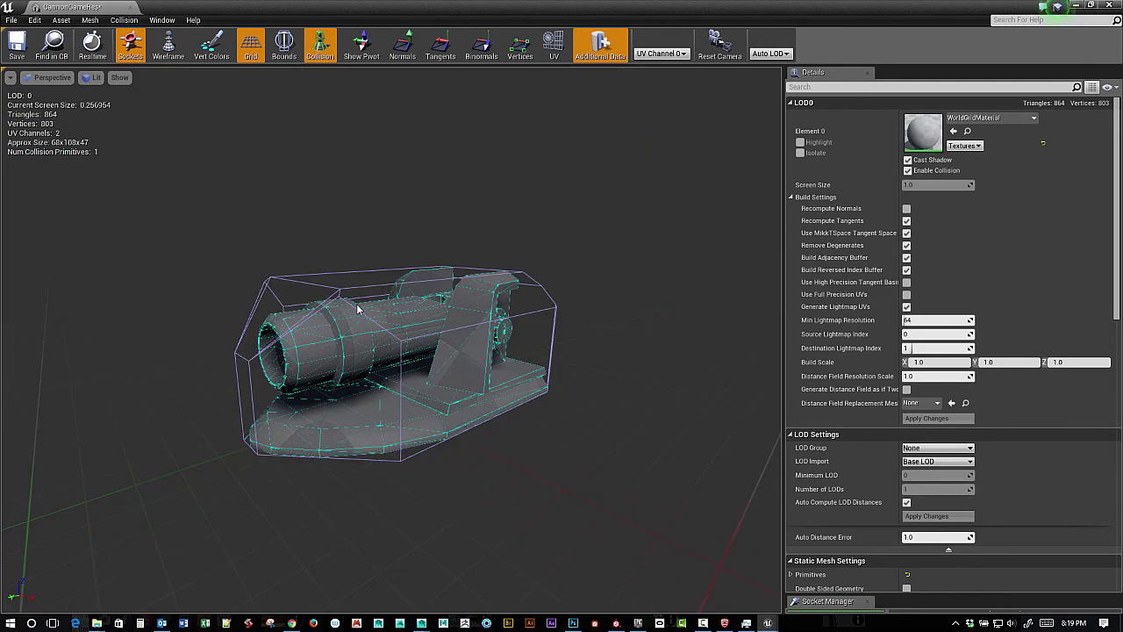
pyautogui.click(319, 46)
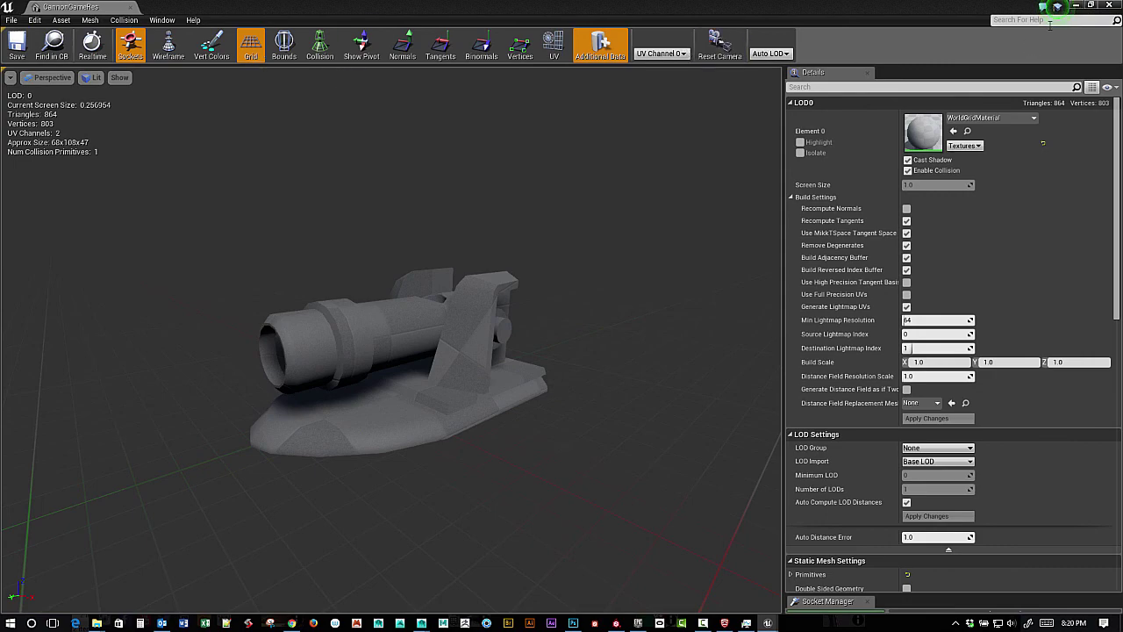
pyautogui.click(1114, 5)
# Step: Rotate the placed cannon -90° about the vertical Z axis in the level
pyautogui.moveTo(474, 233); pyautogui.dragTo(476, 206)
pyautogui.press('e')
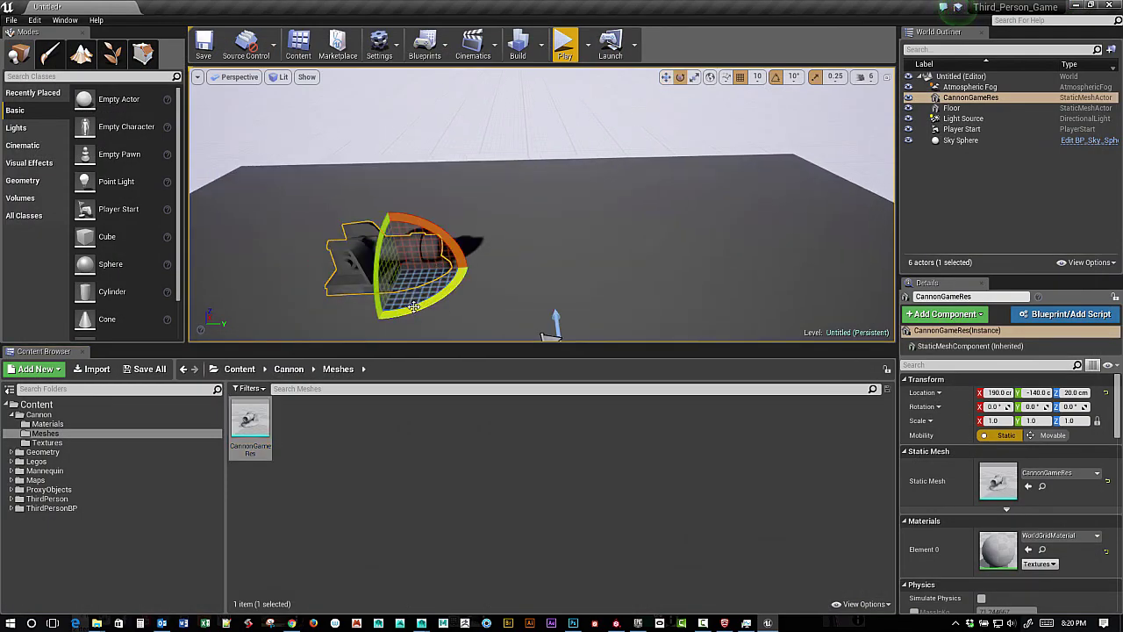
pyautogui.moveTo(386, 312); pyautogui.dragTo(523, 279)
pyautogui.moveTo(523, 279); pyautogui.dragTo(510, 258, button='right')
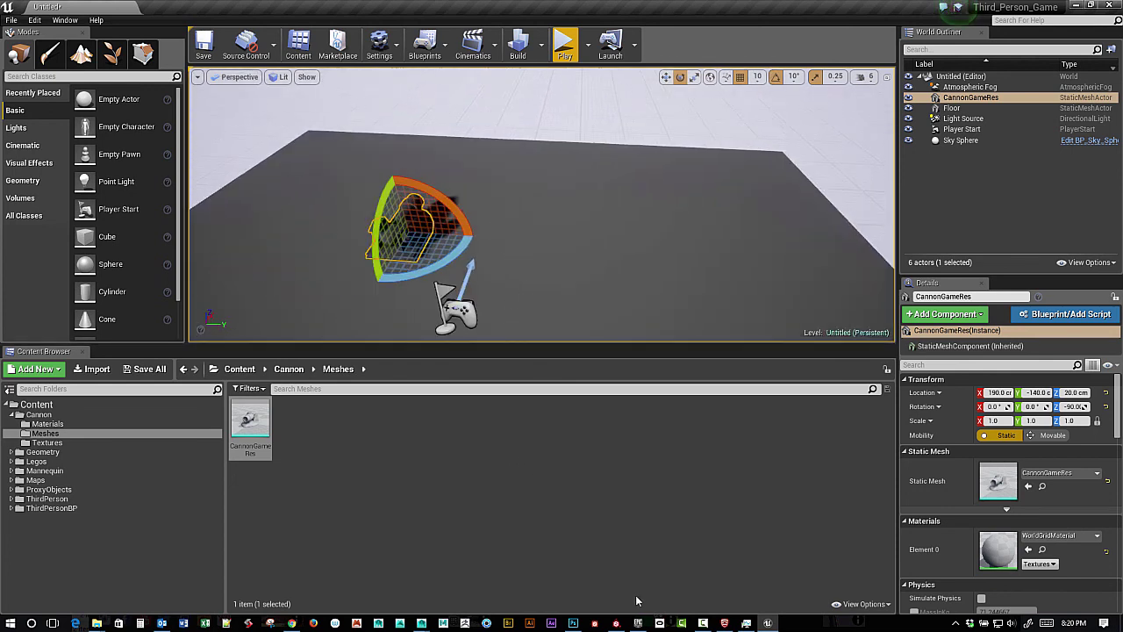
# Step: Switch to Substance Painter, examine the cannon's individual texture channels from Base Color through Emissive and the combined normal, and return to the Material view
pyautogui.click(617, 623)
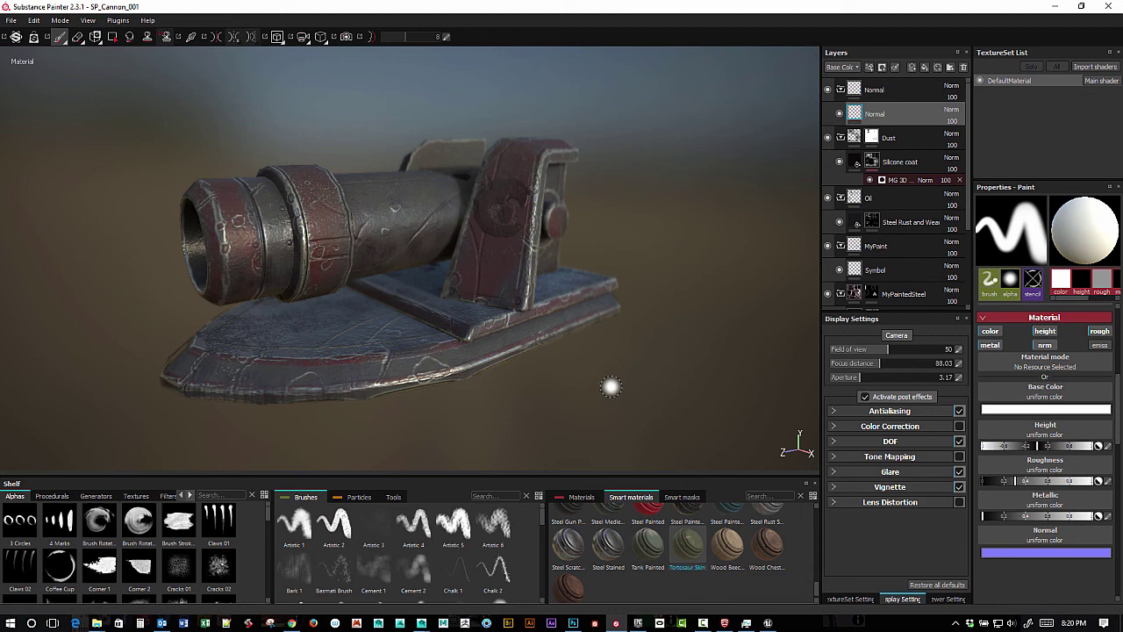
pyautogui.press('m')
pyautogui.press('c')
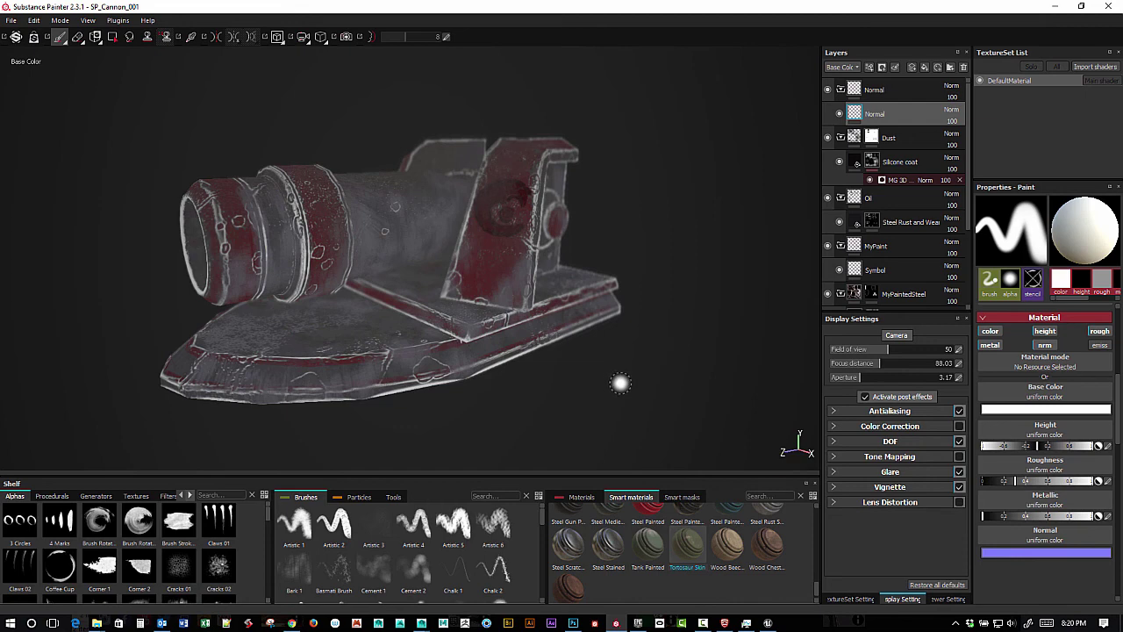
pyautogui.press('c')
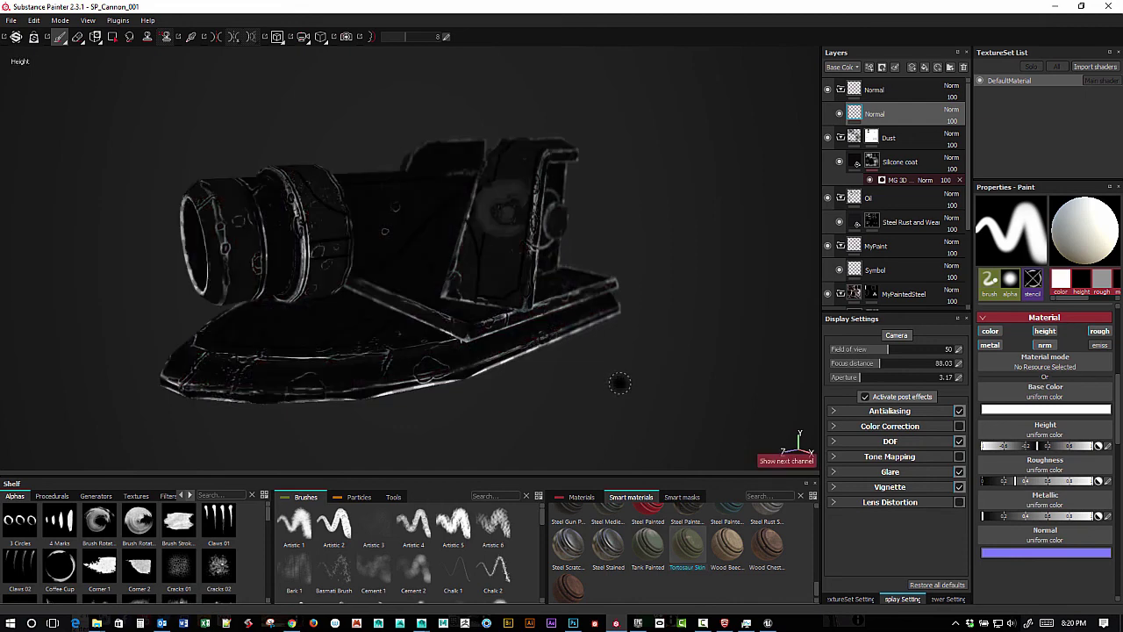
pyautogui.press('c')
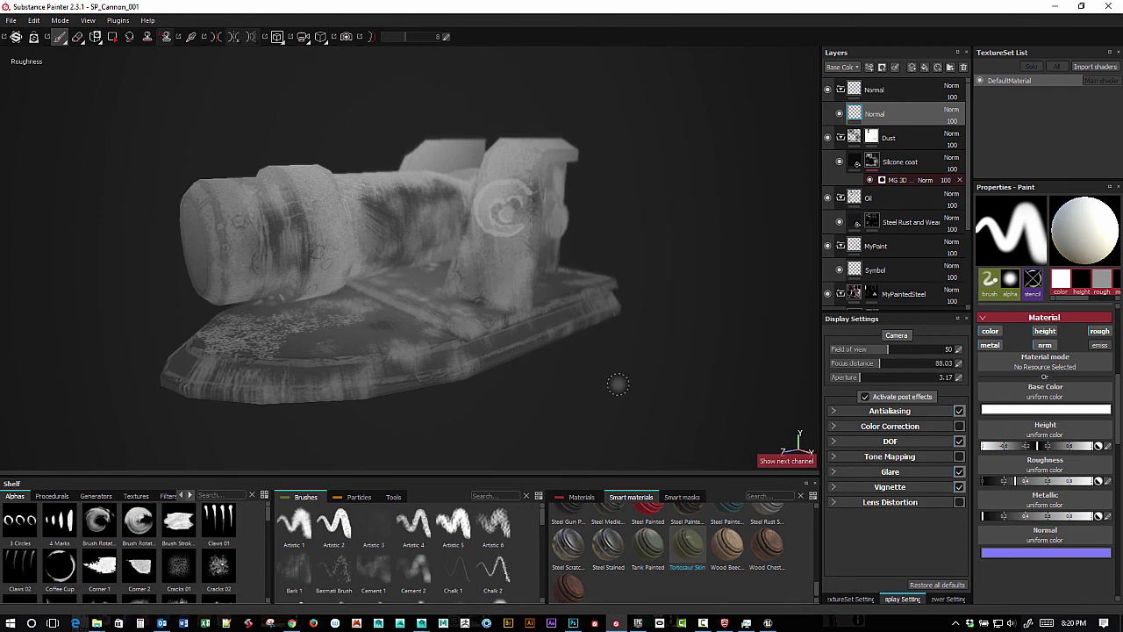
pyautogui.press('c')
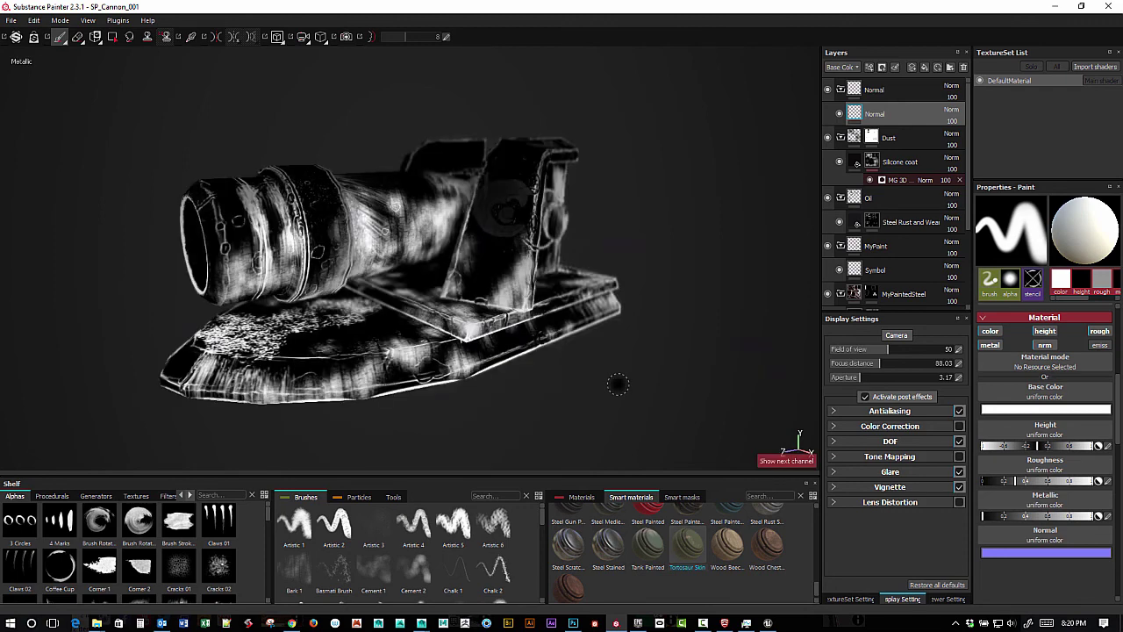
pyautogui.press('c')
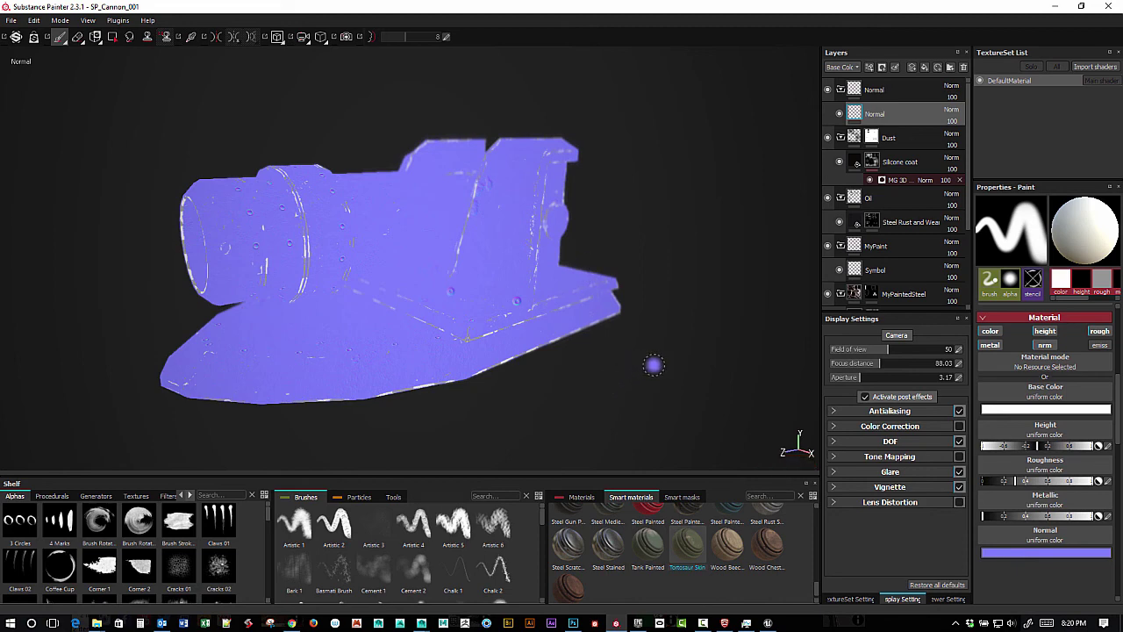
pyautogui.rightClick(624, 365)
pyautogui.press('c')
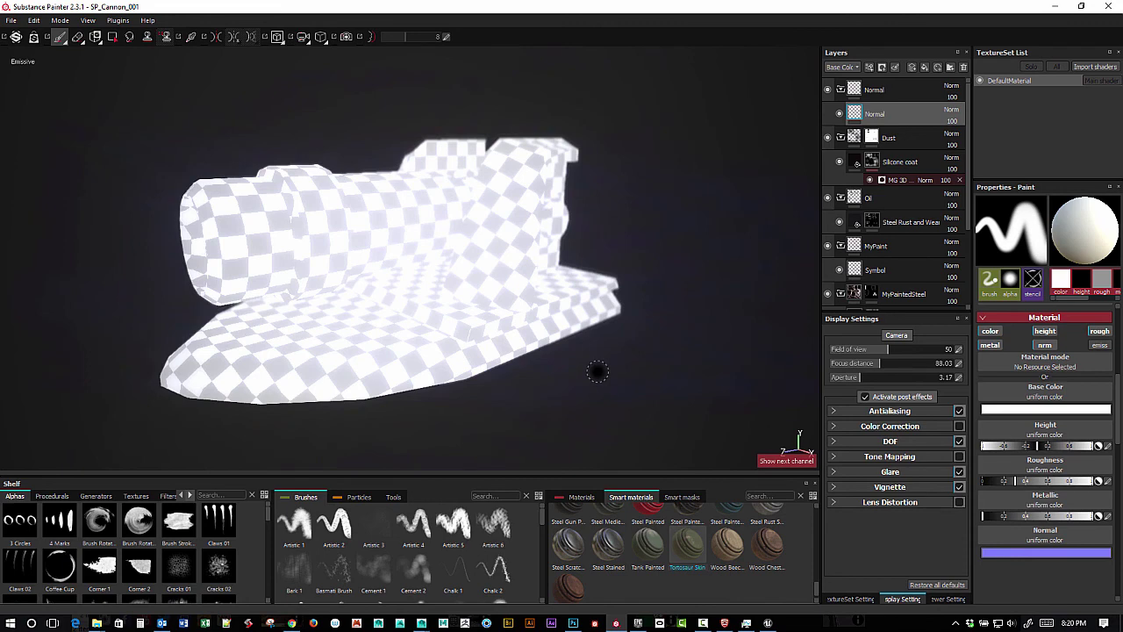
pyautogui.moveTo(602, 383)
pyautogui.keyDown('alt'); pyautogui.mouseDown()
pyautogui.moveTo(567, 396)
pyautogui.moveTo(652, 392)
pyautogui.moveTo(615, 409)
pyautogui.moveTo(609, 401)
pyautogui.moveTo(667, 394)
pyautogui.moveTo(591, 356)
pyautogui.mouseUp(); pyautogui.keyUp('alt')
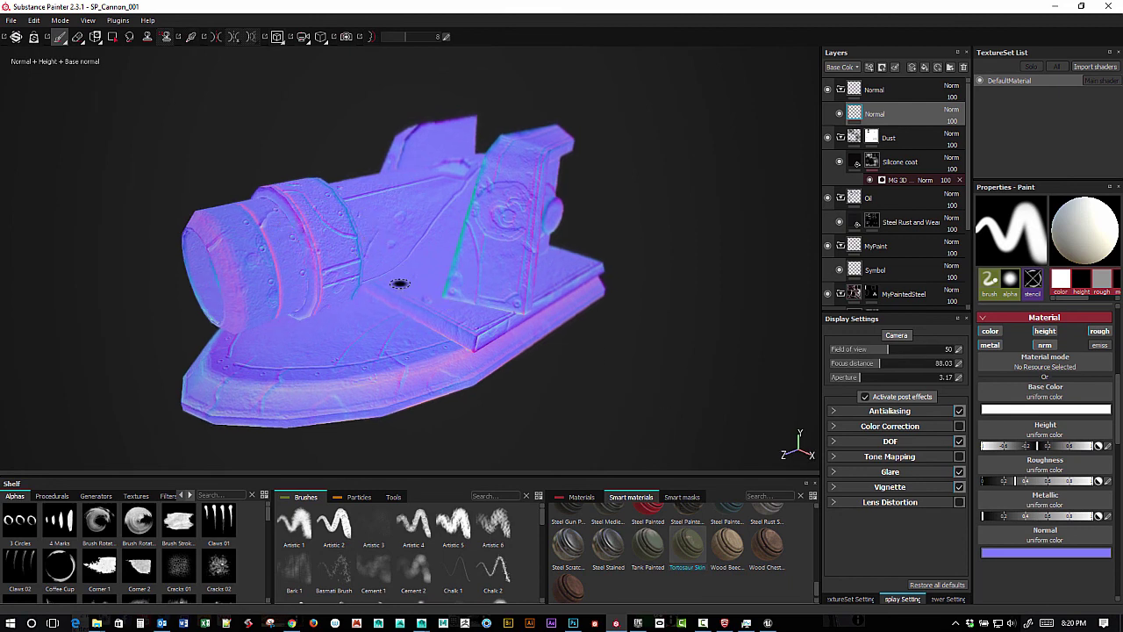
pyautogui.press('c')
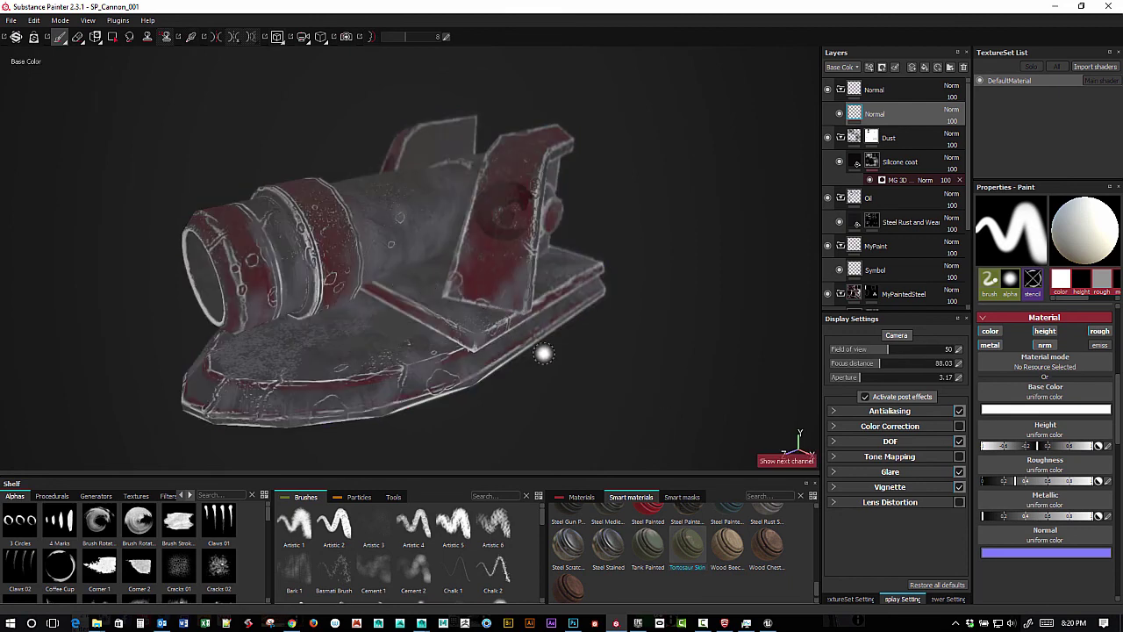
pyautogui.press('m')
pyautogui.keyDown('alt'); pyautogui.moveTo(653, 374); pyautogui.dragTo(595, 413); pyautogui.keyUp('alt')
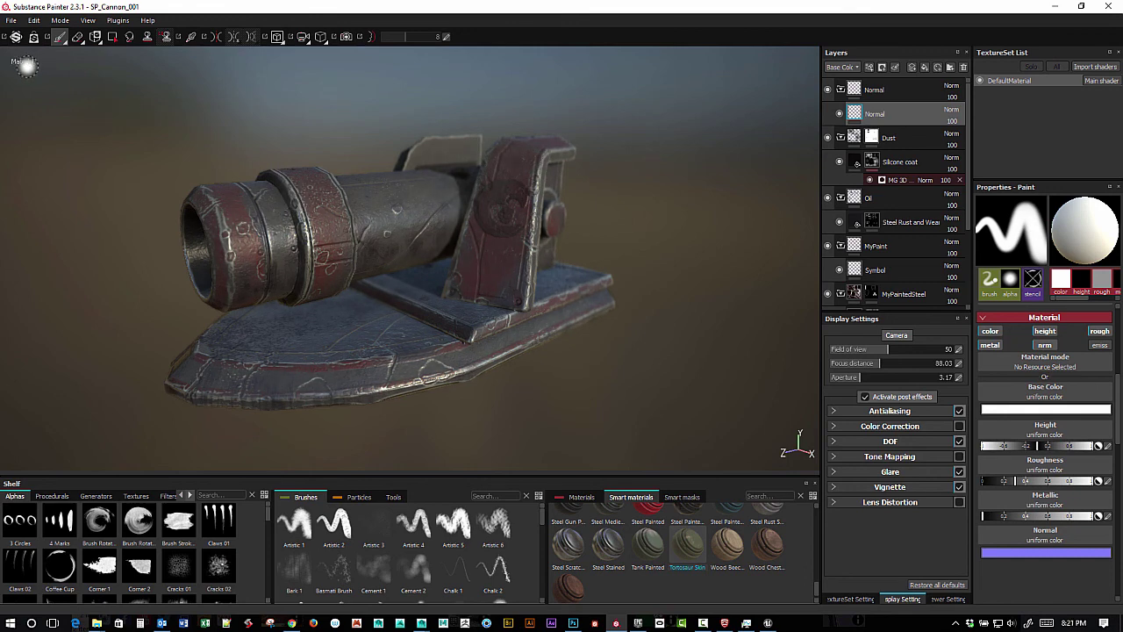
# Step: Open the texture export settings and review the available resolutions and the list of maps for DefaultMaterial
pyautogui.click(11, 20)
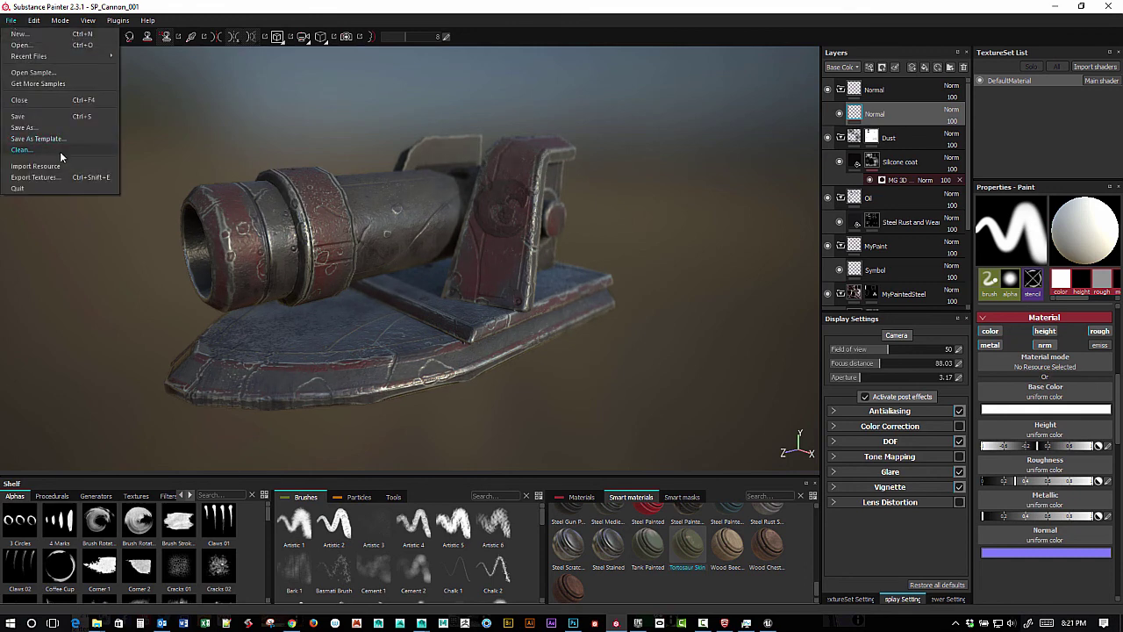
pyautogui.click(40, 177)
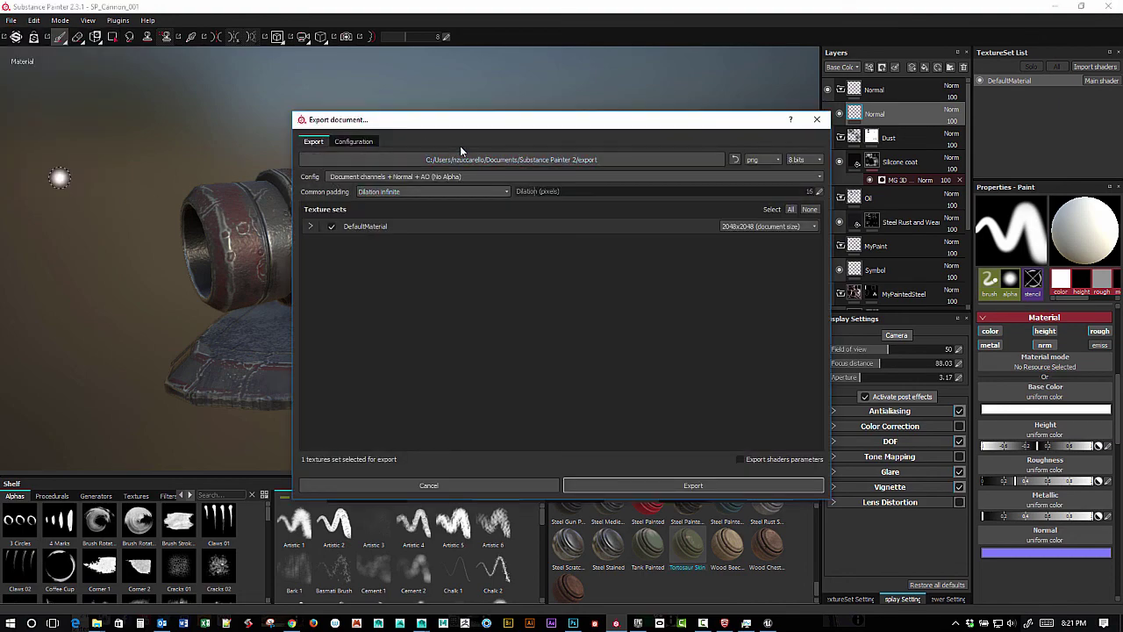
pyautogui.moveTo(474, 123); pyautogui.dragTo(412, 132)
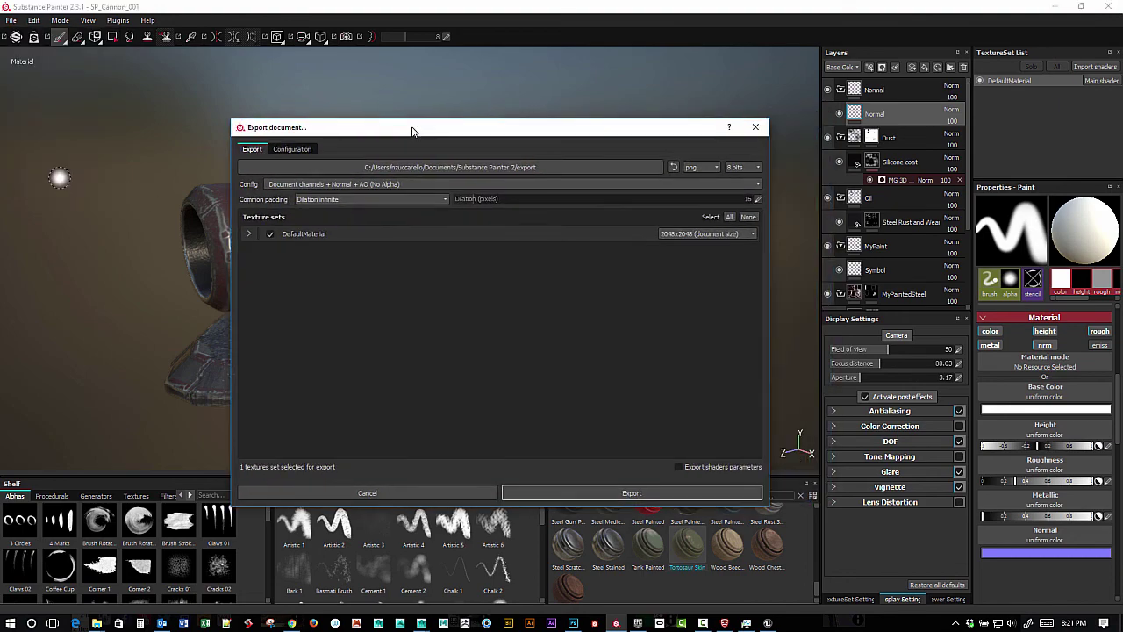
pyautogui.click(674, 234)
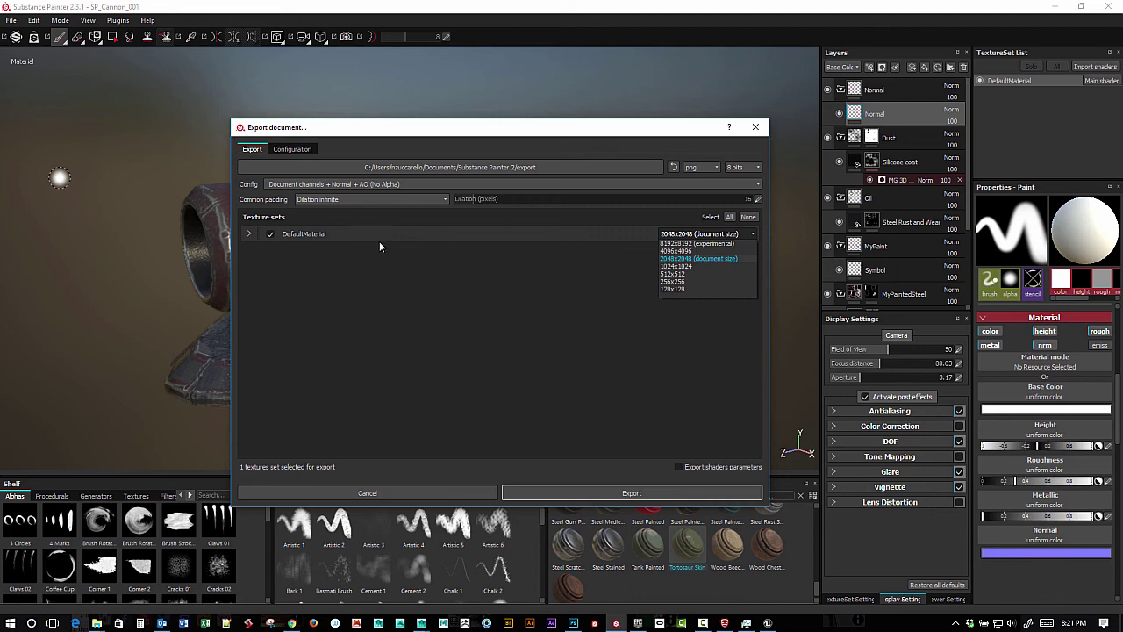
pyautogui.click(250, 235)
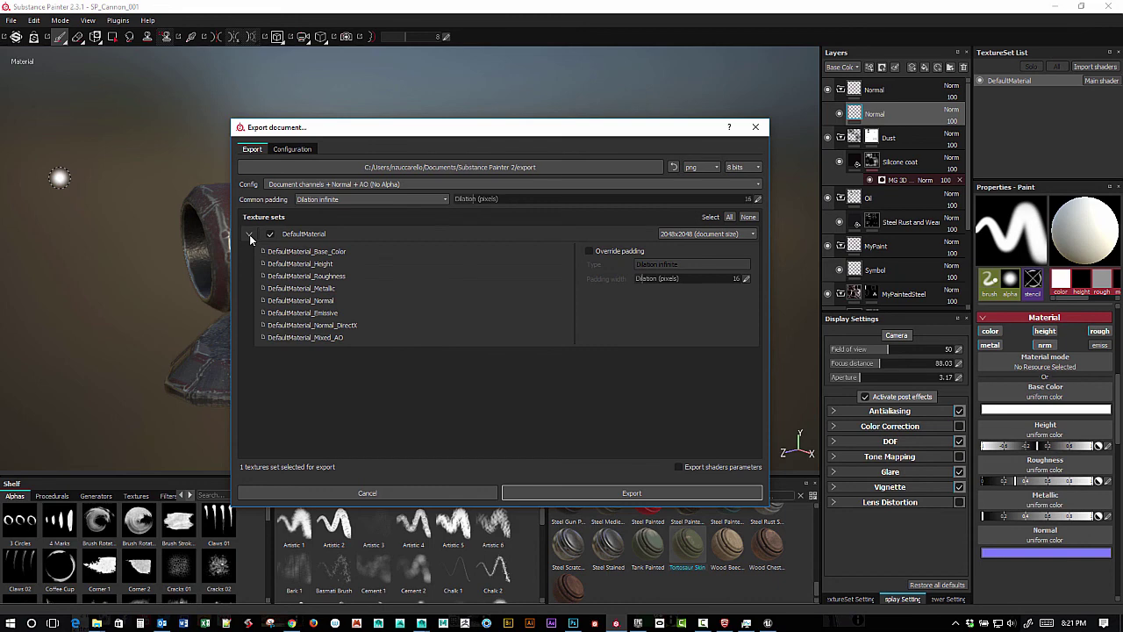
pyautogui.click(249, 234)
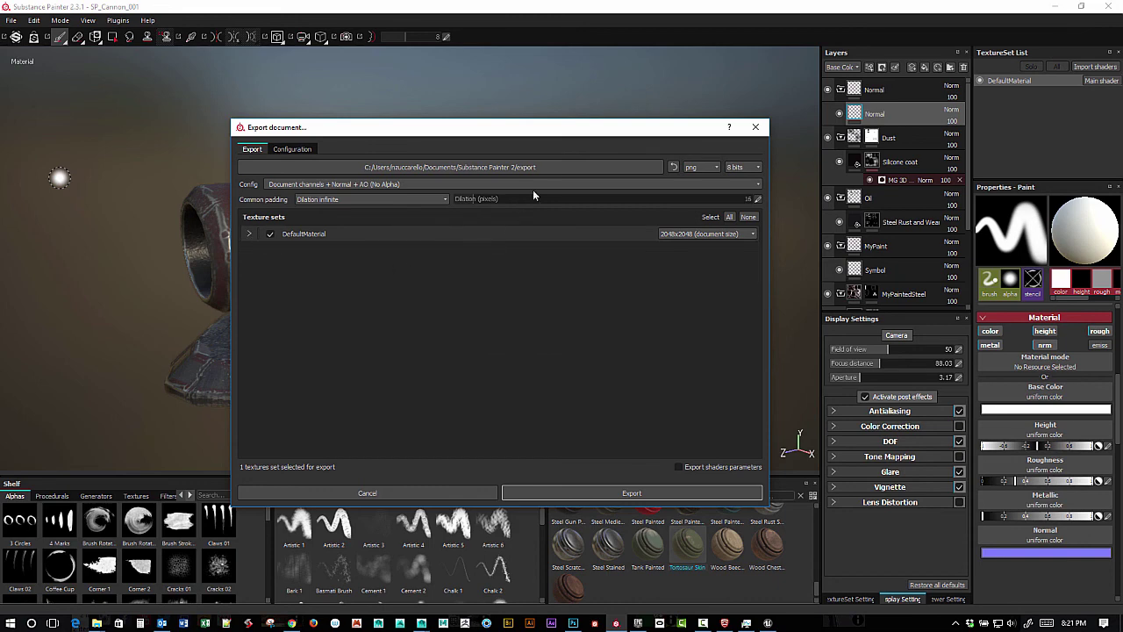
# Step: Set the export configuration to Unreal Engine 4 (Packed)
pyautogui.click(755, 184)
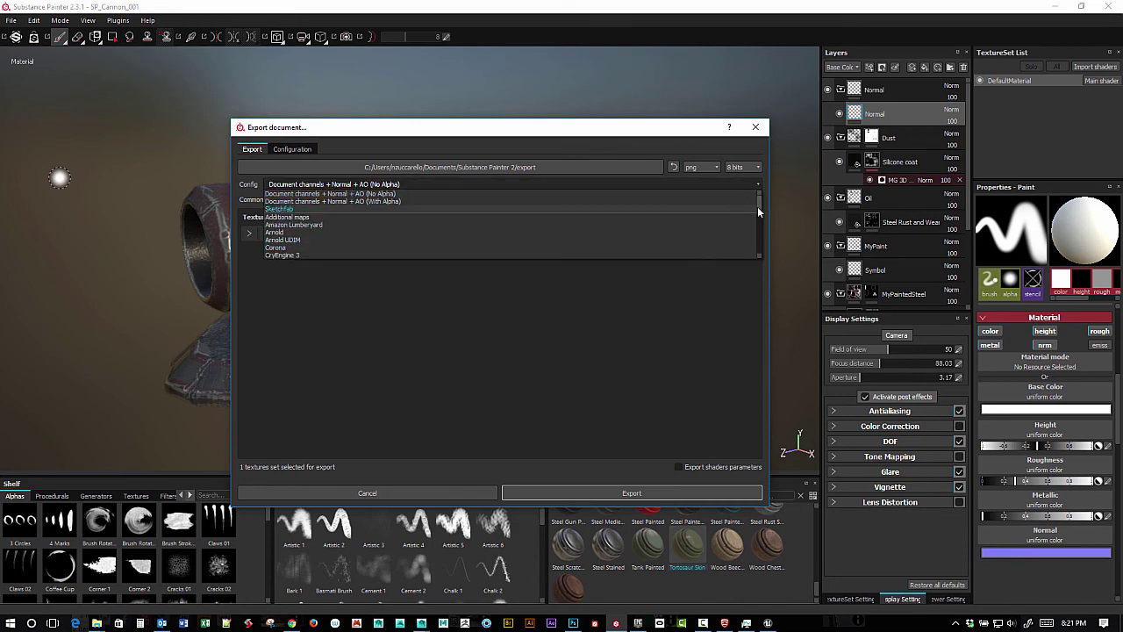
pyautogui.moveTo(757, 207); pyautogui.dragTo(757, 246)
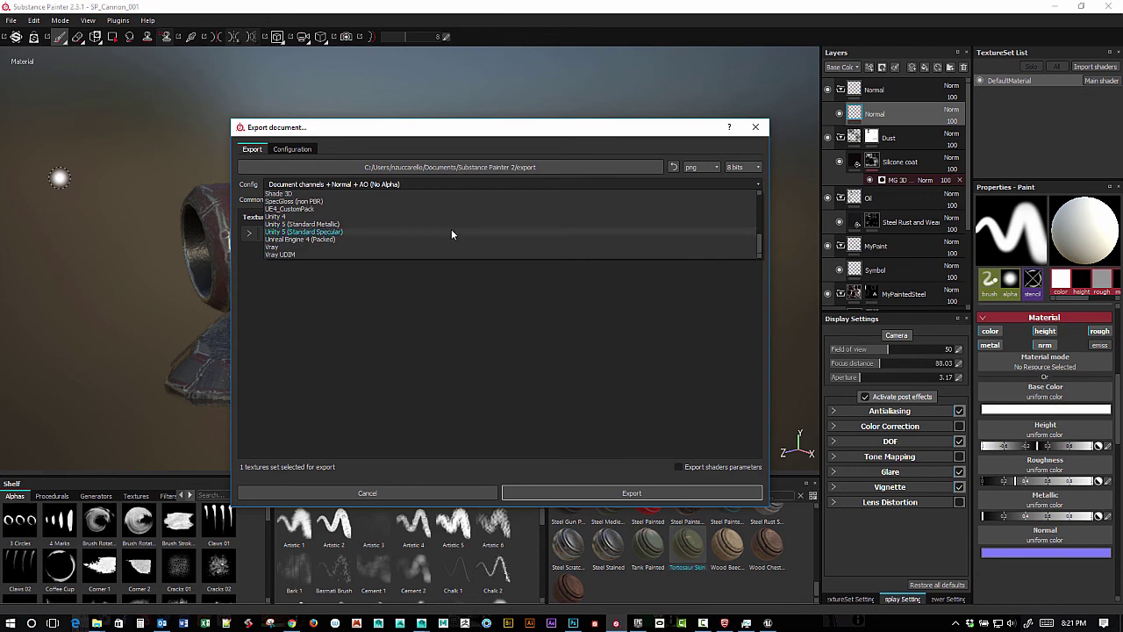
pyautogui.click(425, 239)
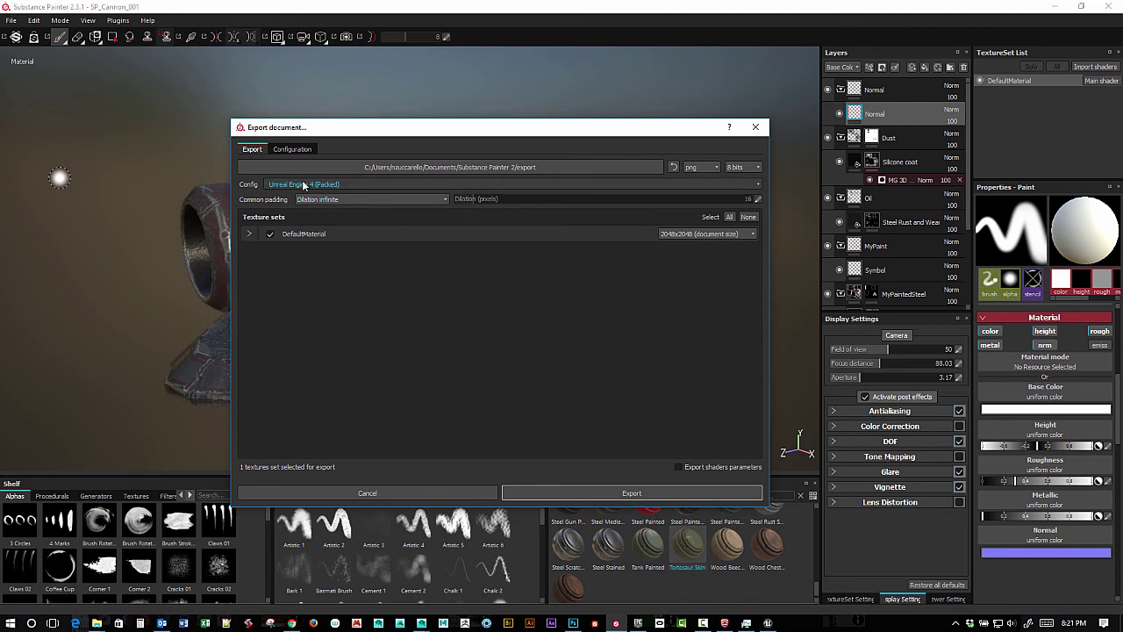
# Step: Compare the output maps, channel packing and naming of the Unreal Engine 4 (Packed) and UE4_CustomPack export presets
pyautogui.click(291, 149)
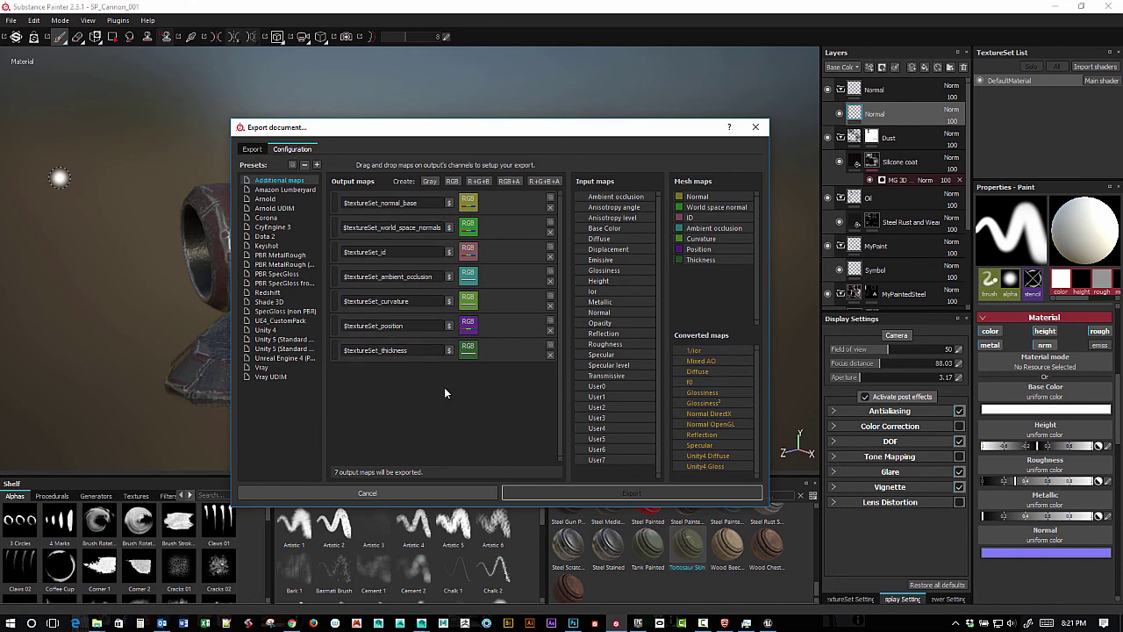
pyautogui.click(285, 358)
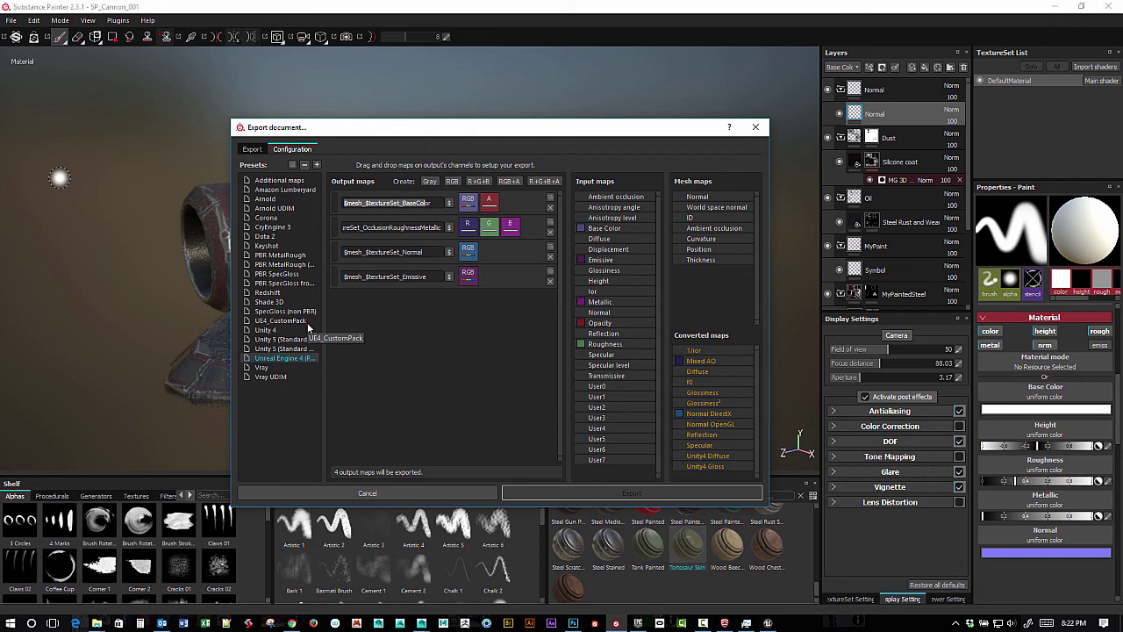
pyautogui.click(293, 322)
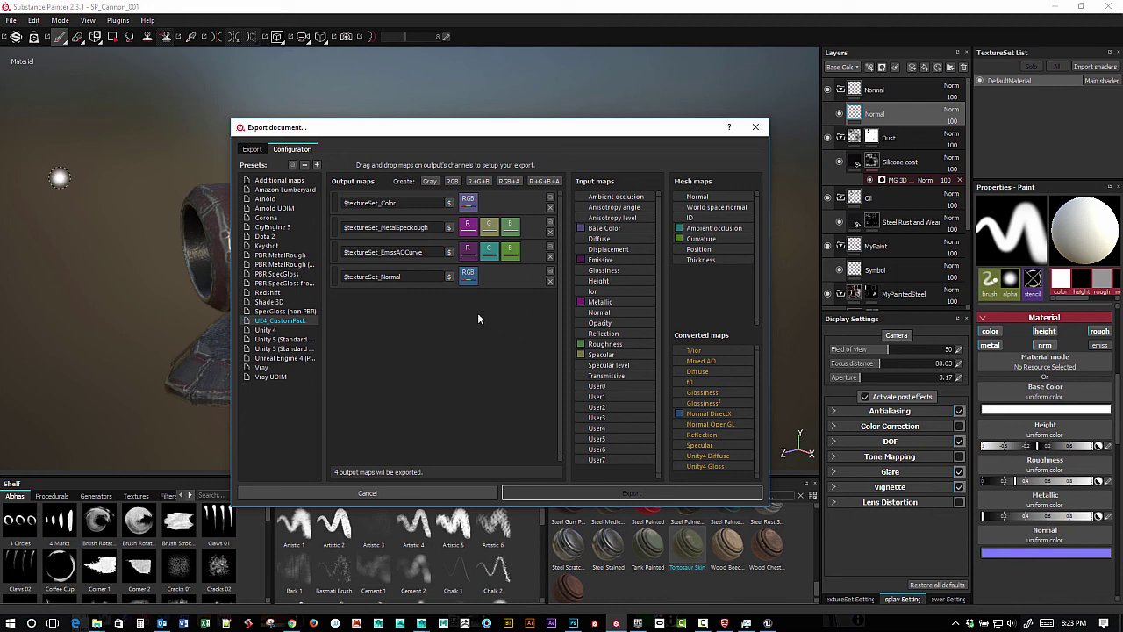
pyautogui.click(296, 359)
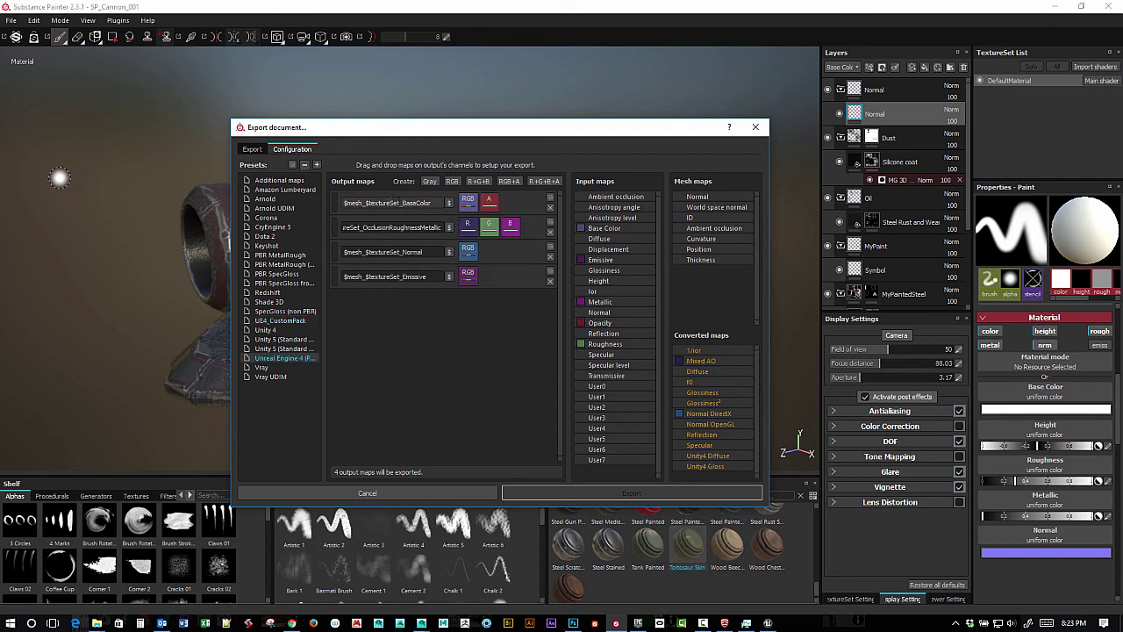
pyautogui.click(346, 203)
pyautogui.click(364, 203)
pyautogui.moveTo(367, 203); pyautogui.dragTo(344, 203)
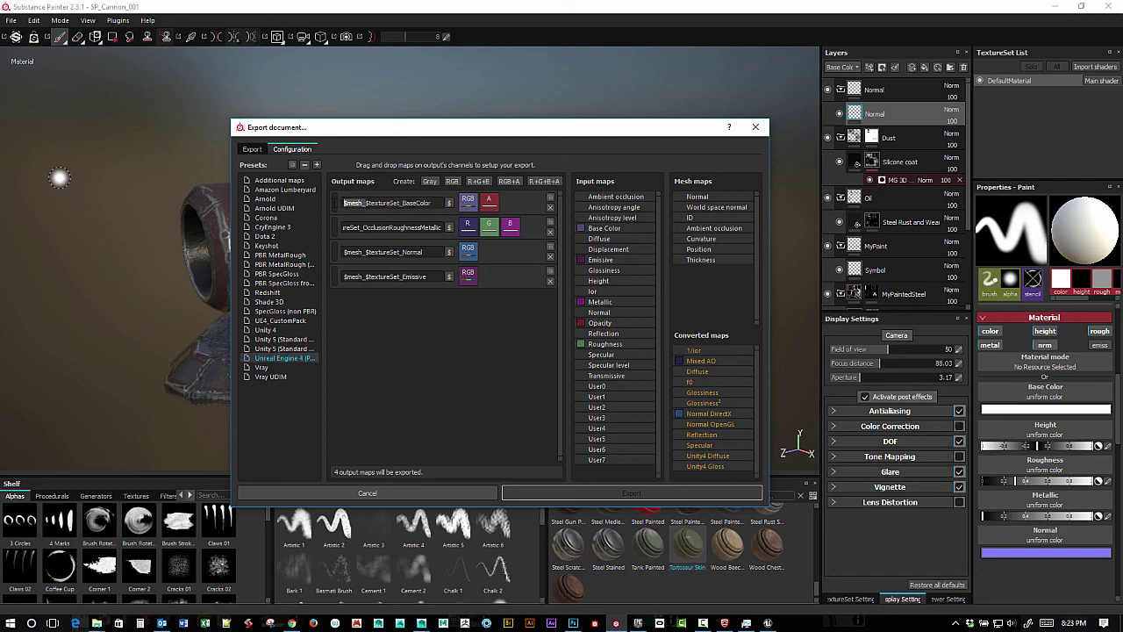
# Step: In the UE4_CustomPack preset, replace the $textureSet prefix with $mesh in all four output map names
pyautogui.click(292, 321)
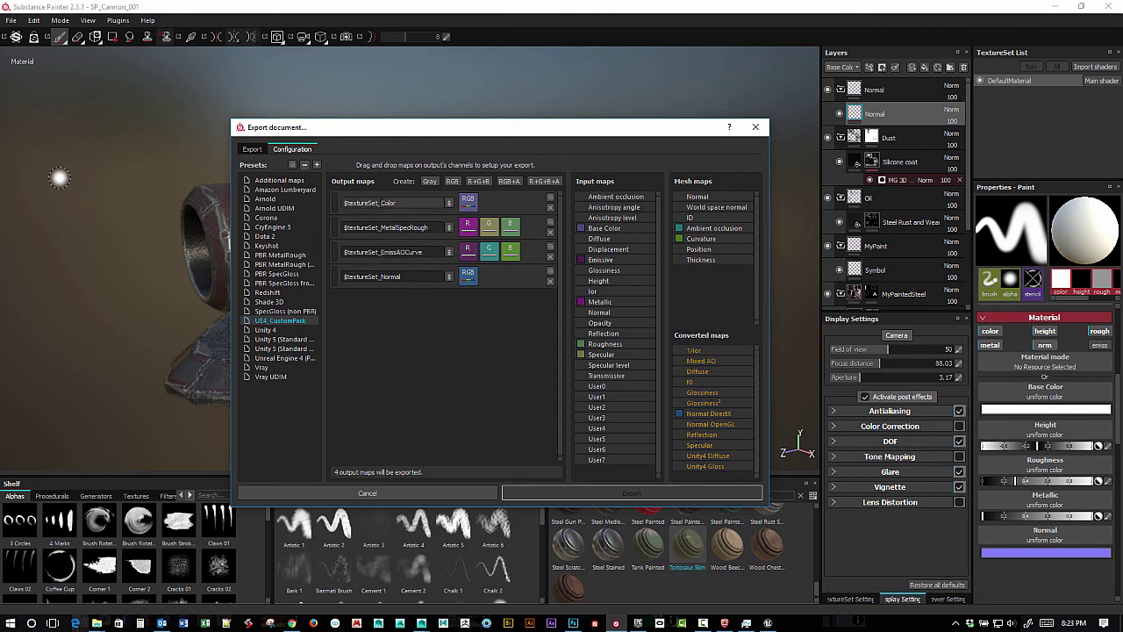
pyautogui.doubleClick(374, 202)
pyautogui.write('mesh')
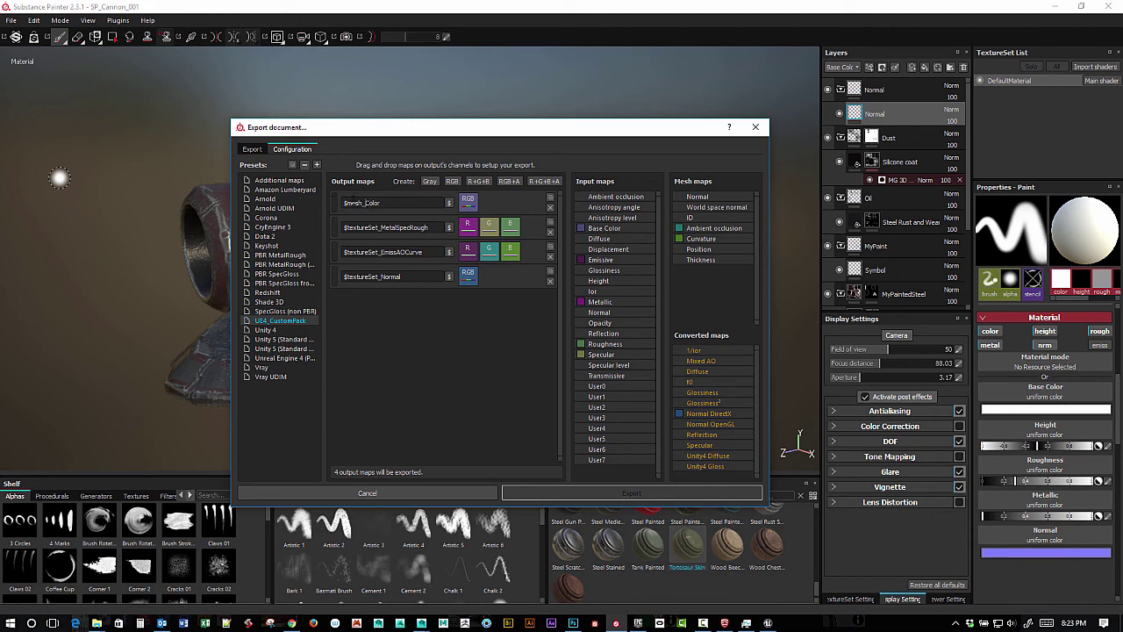
pyautogui.press('Return')
pyautogui.doubleClick(383, 229)
pyautogui.write('mesh')
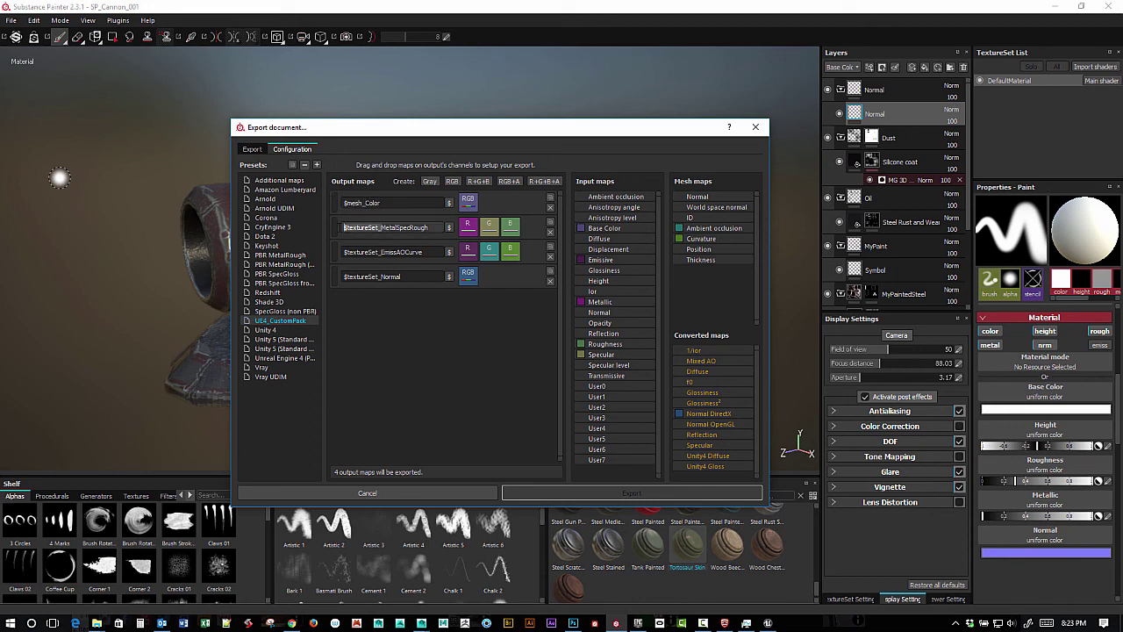
pyautogui.press('Return')
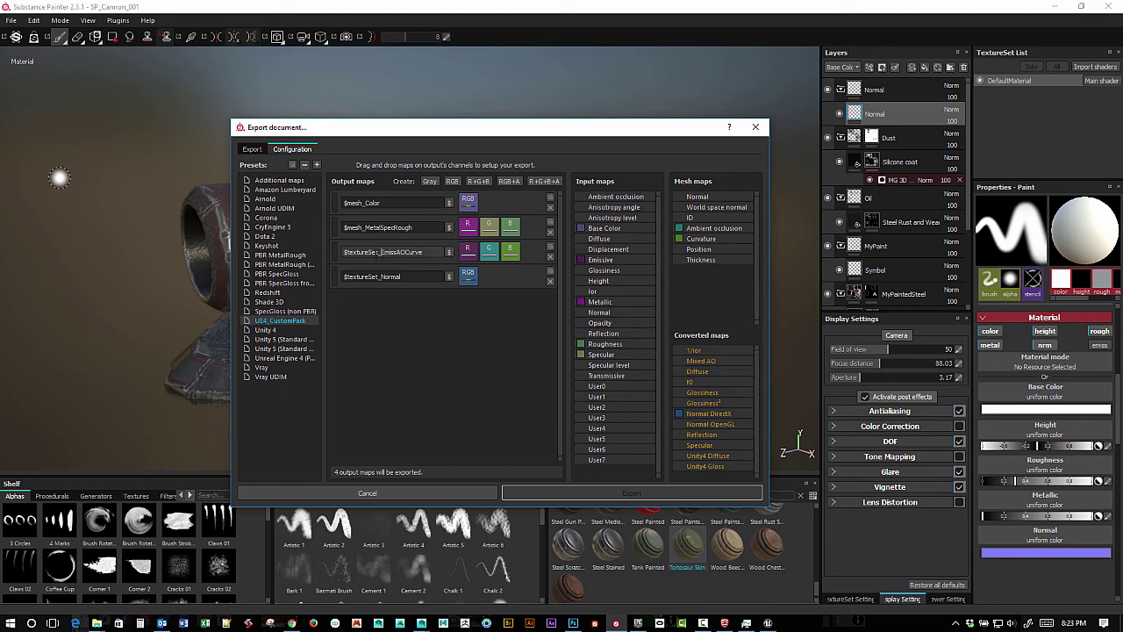
pyautogui.moveTo(379, 252); pyautogui.dragTo(344, 277)
pyautogui.write('$mesh')
pyautogui.write('$mesh')
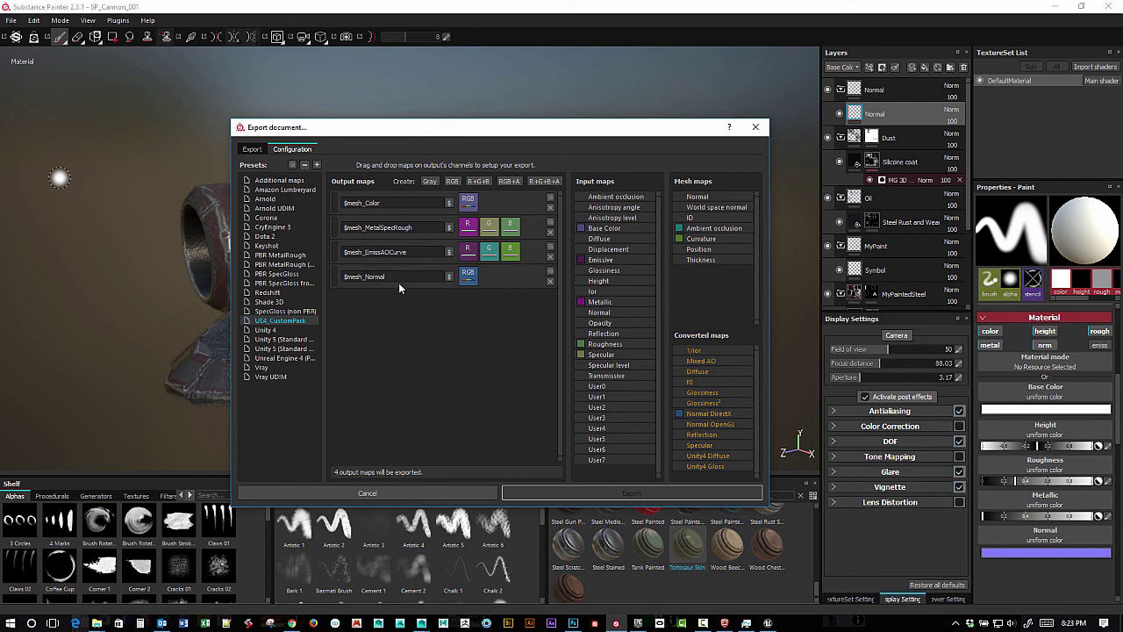
# Step: Rename the preset's color output map to $mesh_COL and its normal output map to $mesh_NORM
pyautogui.click(389, 209)
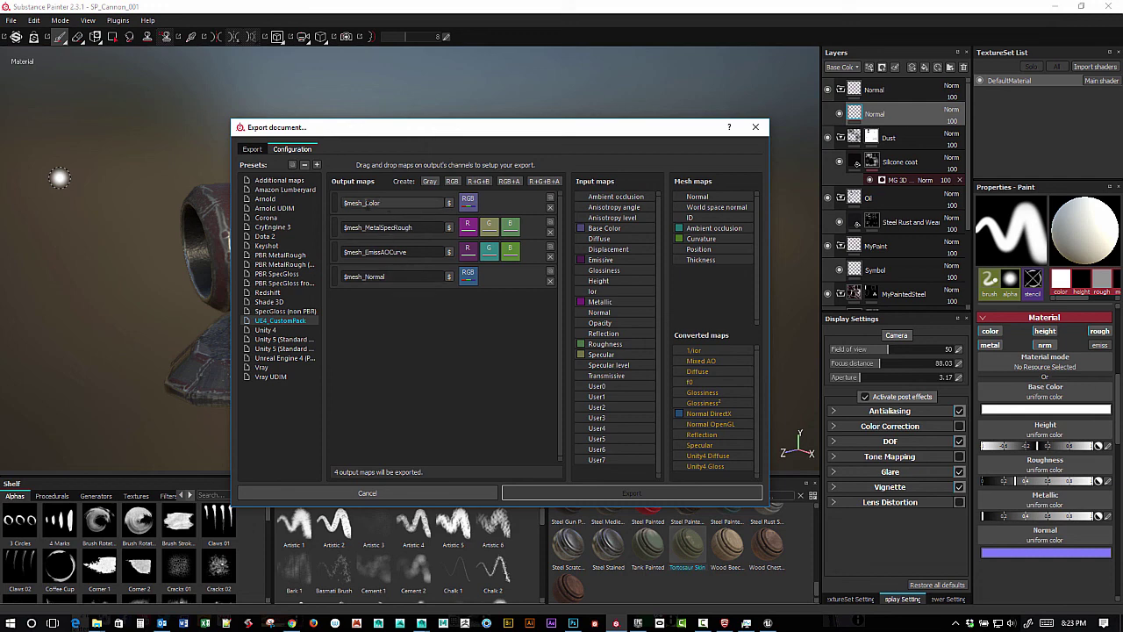
pyautogui.moveTo(386, 203); pyautogui.dragTo(371, 203)
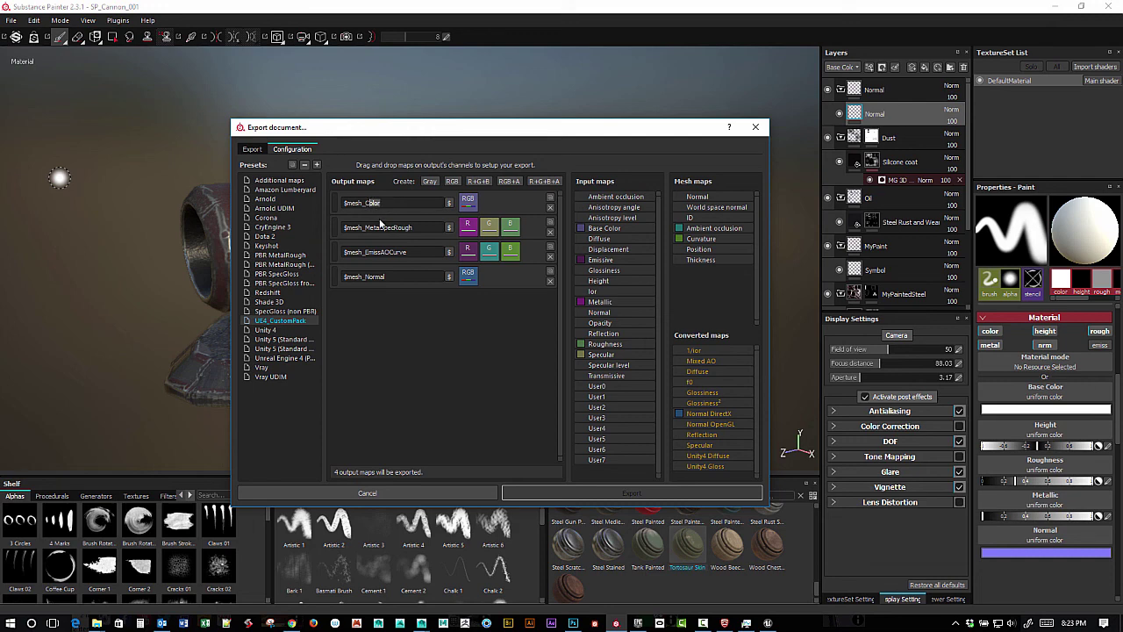
pyautogui.write('OL')
pyautogui.moveTo(385, 277); pyautogui.dragTo(367, 277)
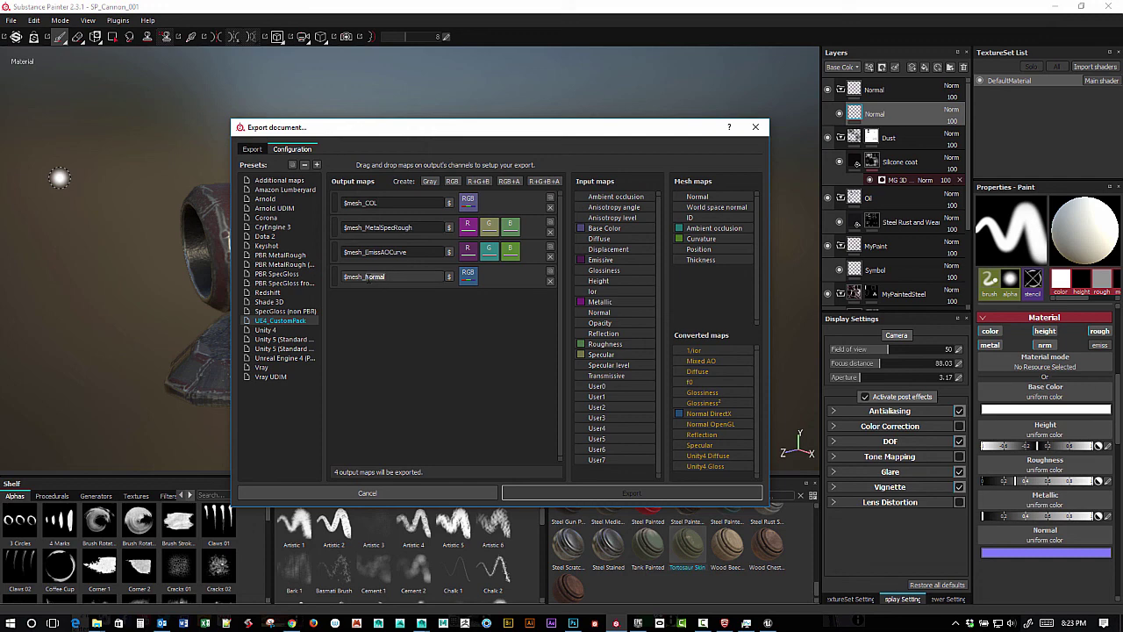
pyautogui.write('ORM')
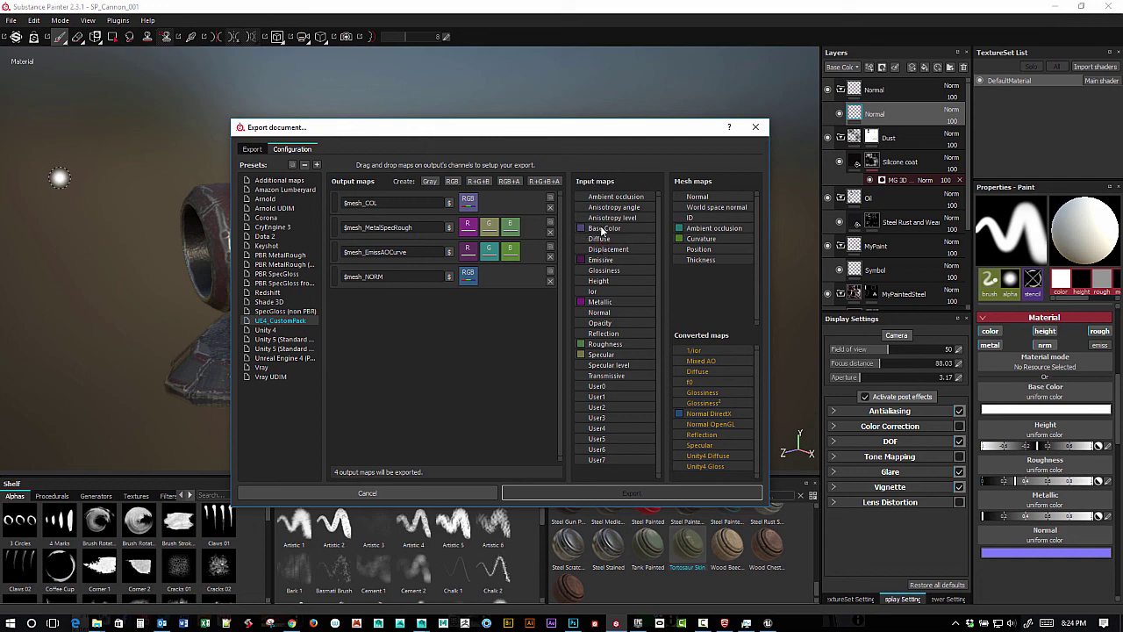
# Step: Assign Base Color's RGB channels to the $mesh_COL map and Metallic's gray channel to the red channel of $mesh_MetalSpecRough
pyautogui.moveTo(602, 231); pyautogui.dragTo(468, 207)
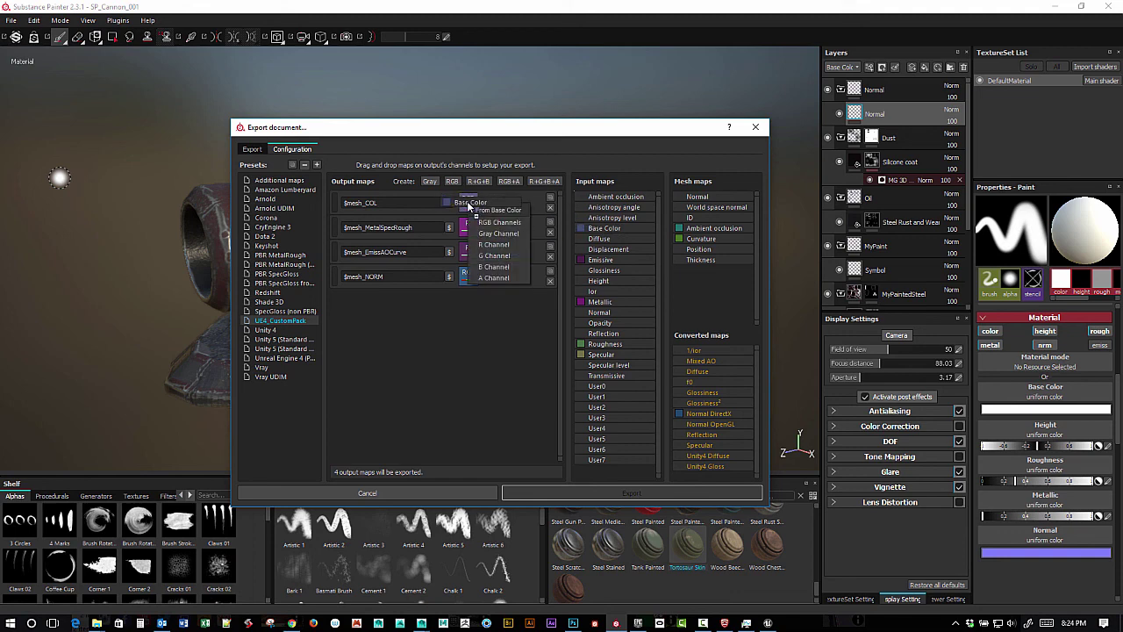
pyautogui.click(520, 222)
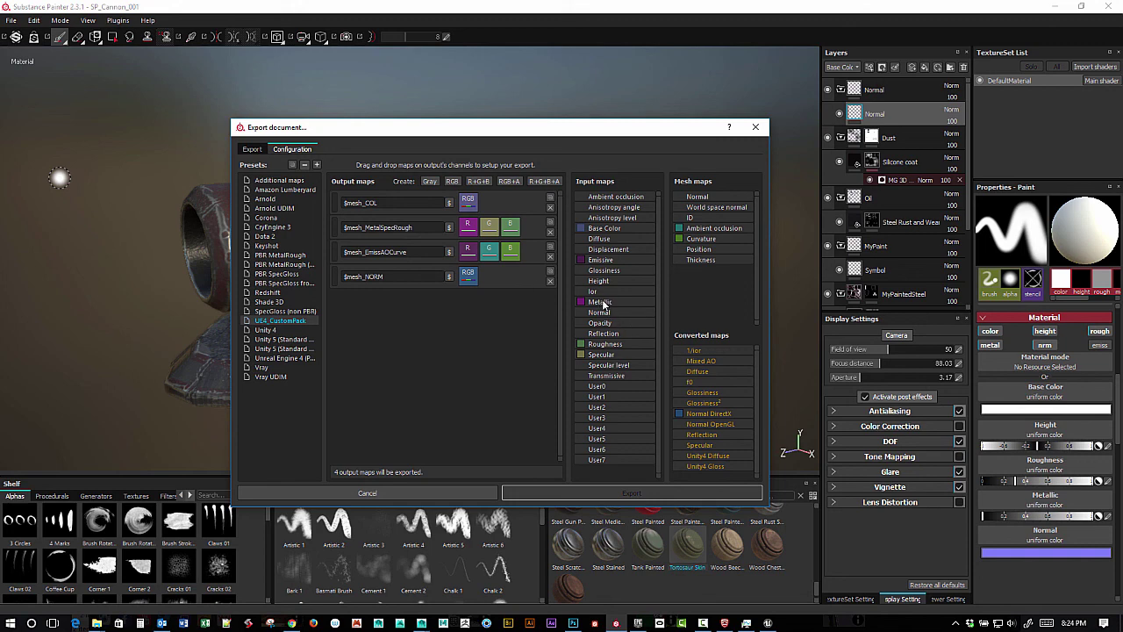
pyautogui.moveTo(592, 304); pyautogui.dragTo(470, 226)
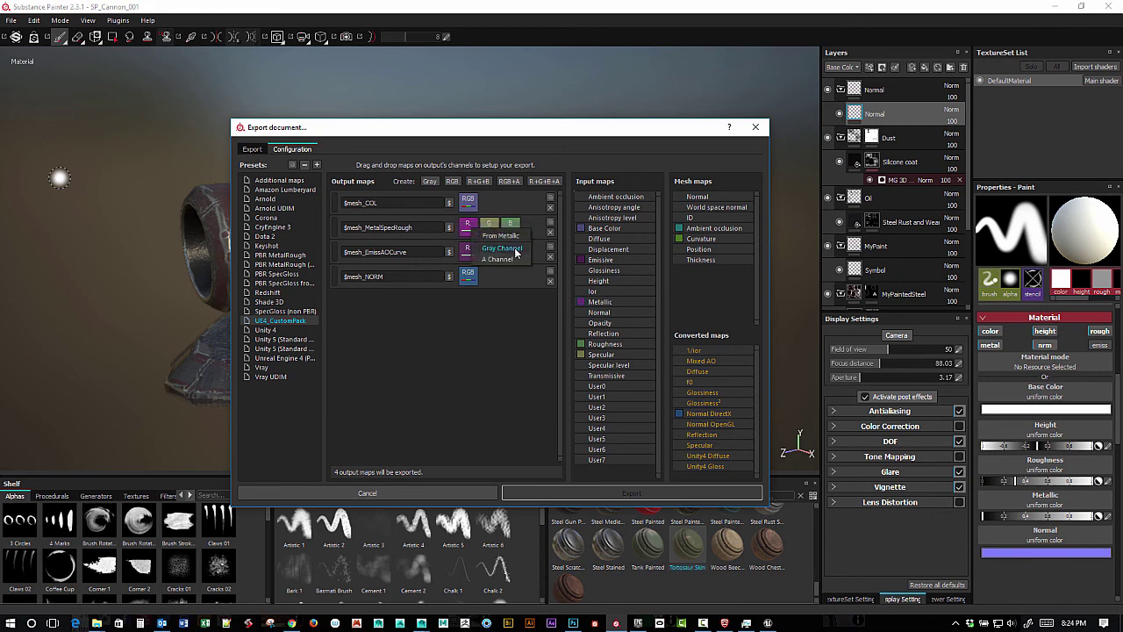
pyautogui.click(504, 249)
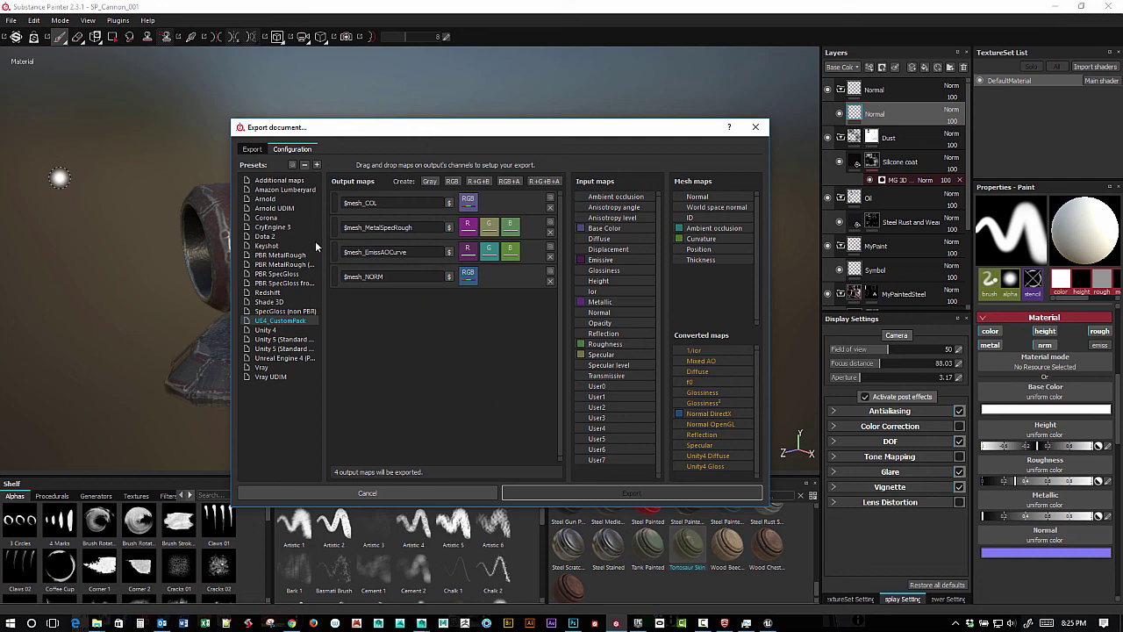
# Step: Return to the main export settings, set the file format to targa and check the available bit depths
pyautogui.click(251, 150)
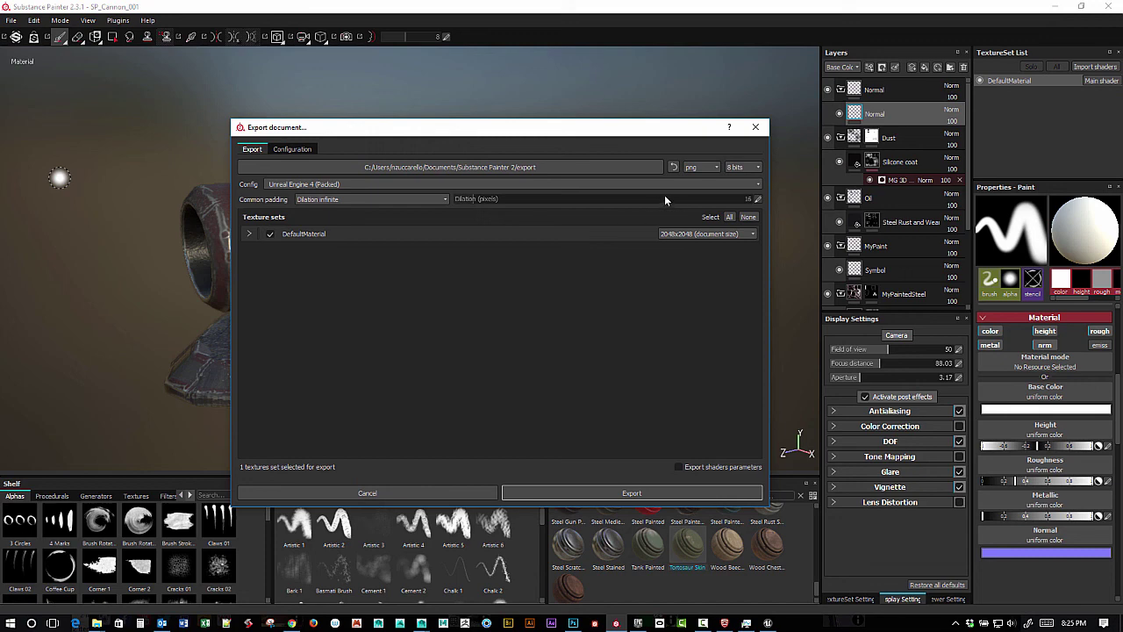
pyautogui.click(718, 167)
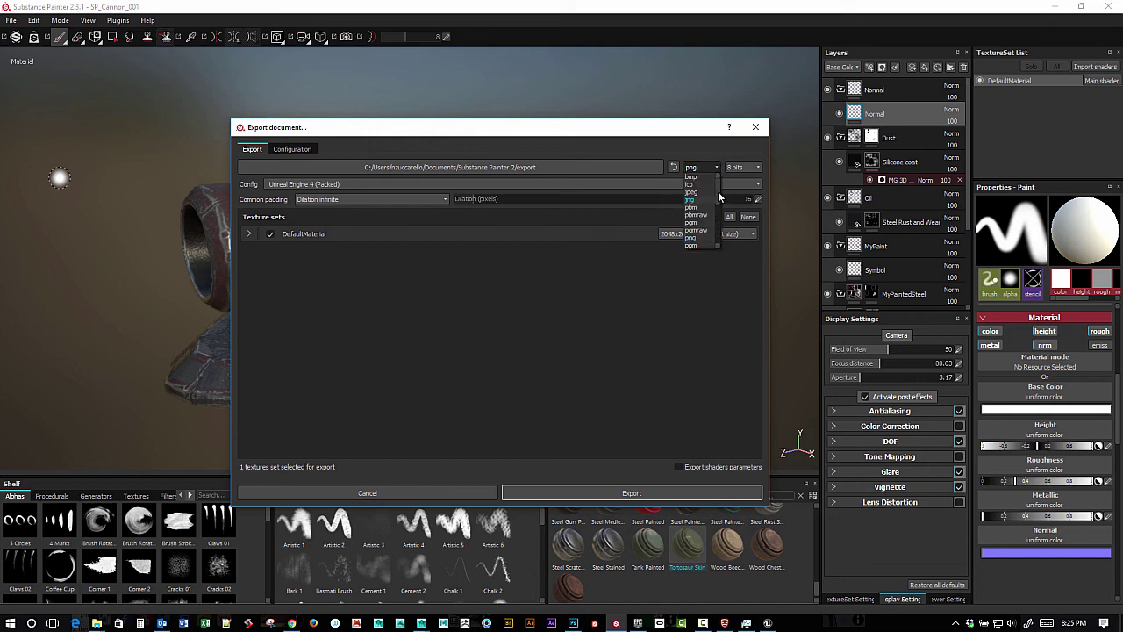
pyautogui.moveTo(718, 192); pyautogui.dragTo(715, 210)
pyautogui.click(694, 207)
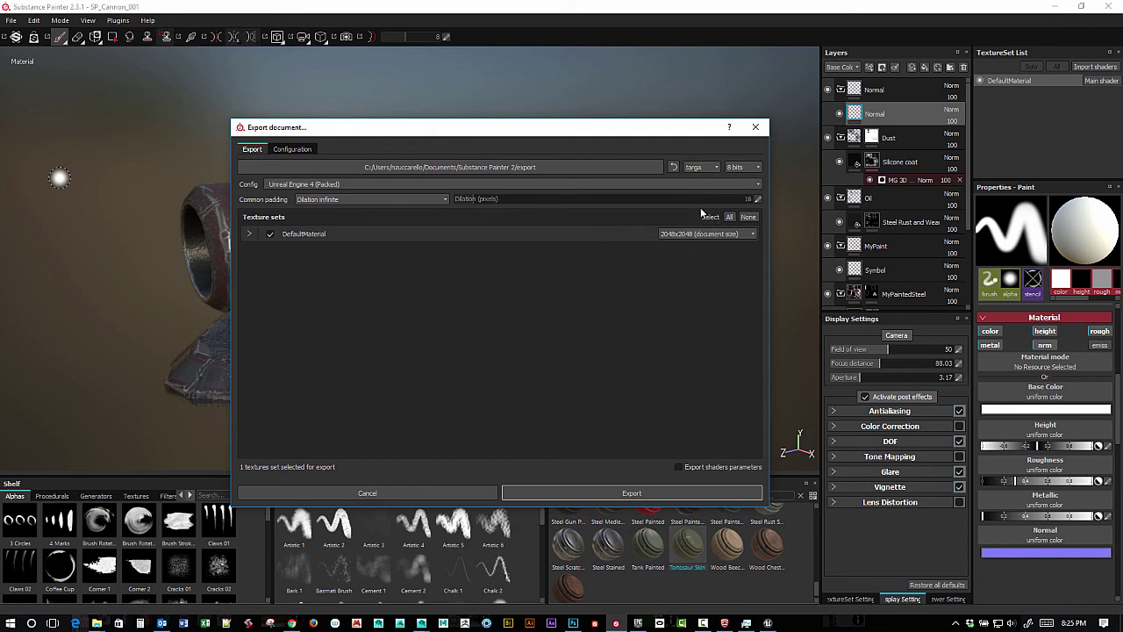
pyautogui.click(732, 167)
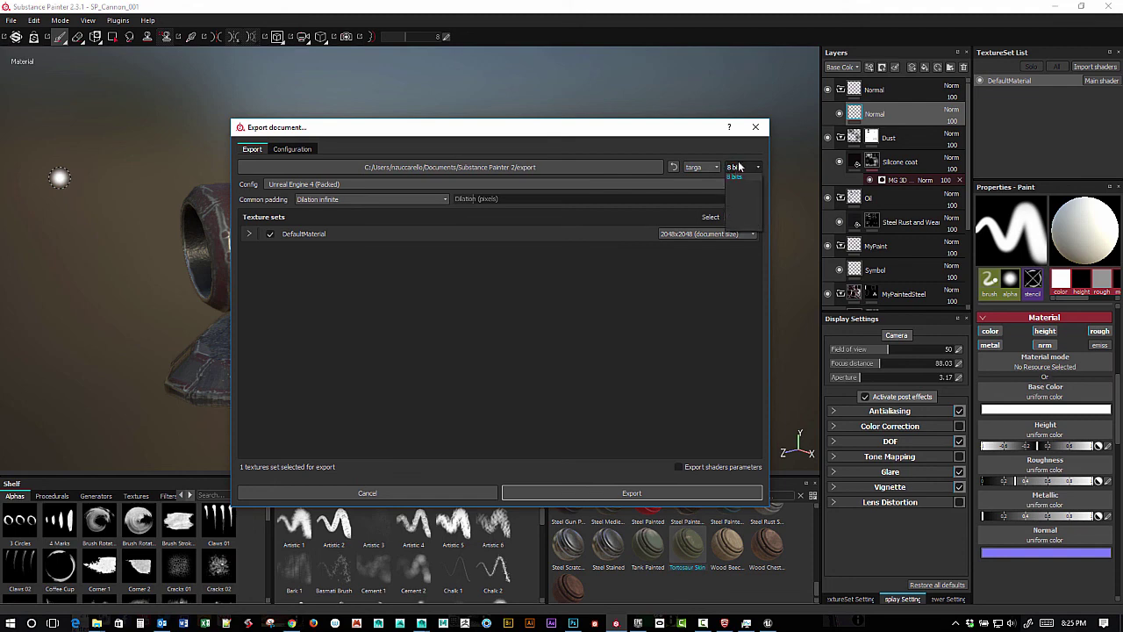
pyautogui.click(727, 157)
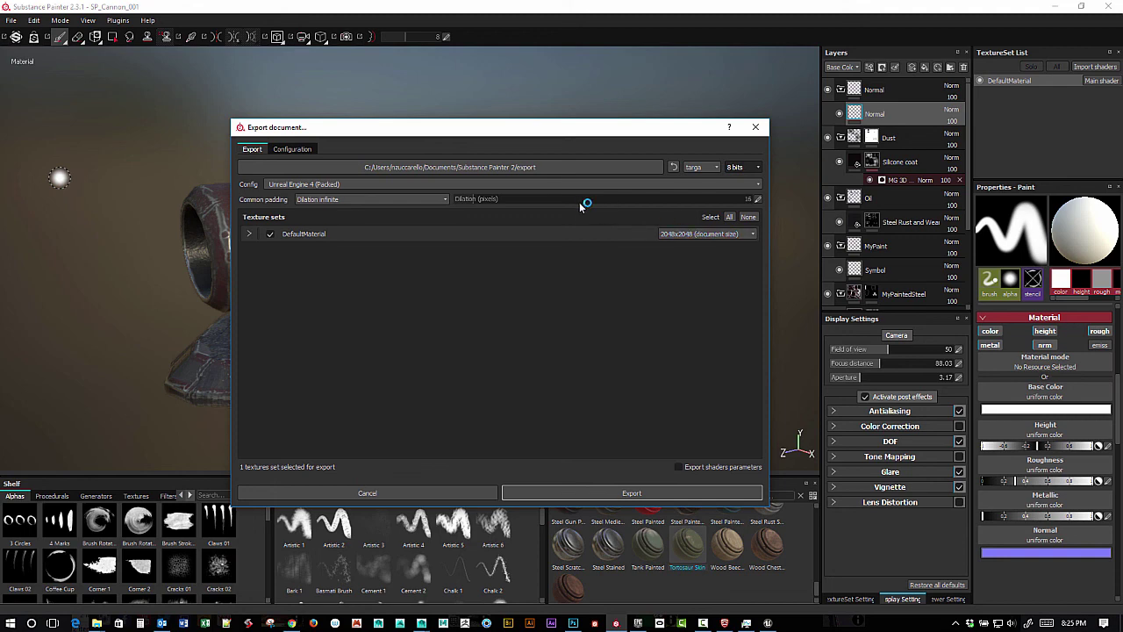
# Step: Browse the export destination to the Substance folder in E:/Training_Projects/FIEA_COHORT13/ART 1/3D/Week_008/ToolsAndResources
pyautogui.click(512, 168)
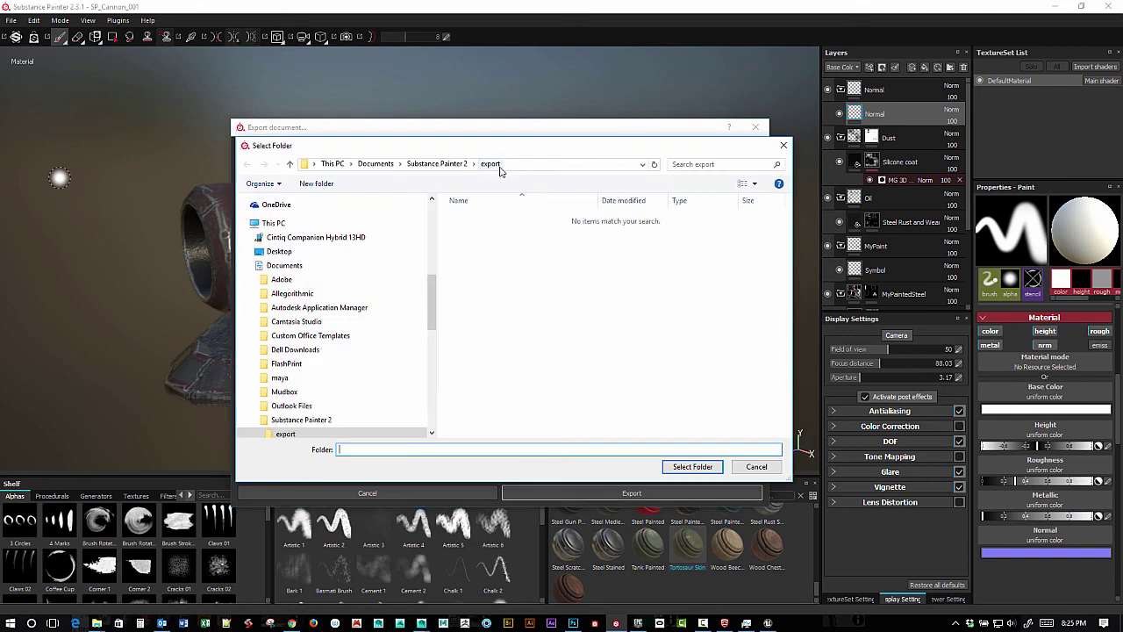
pyautogui.moveTo(427, 301); pyautogui.dragTo(442, 371)
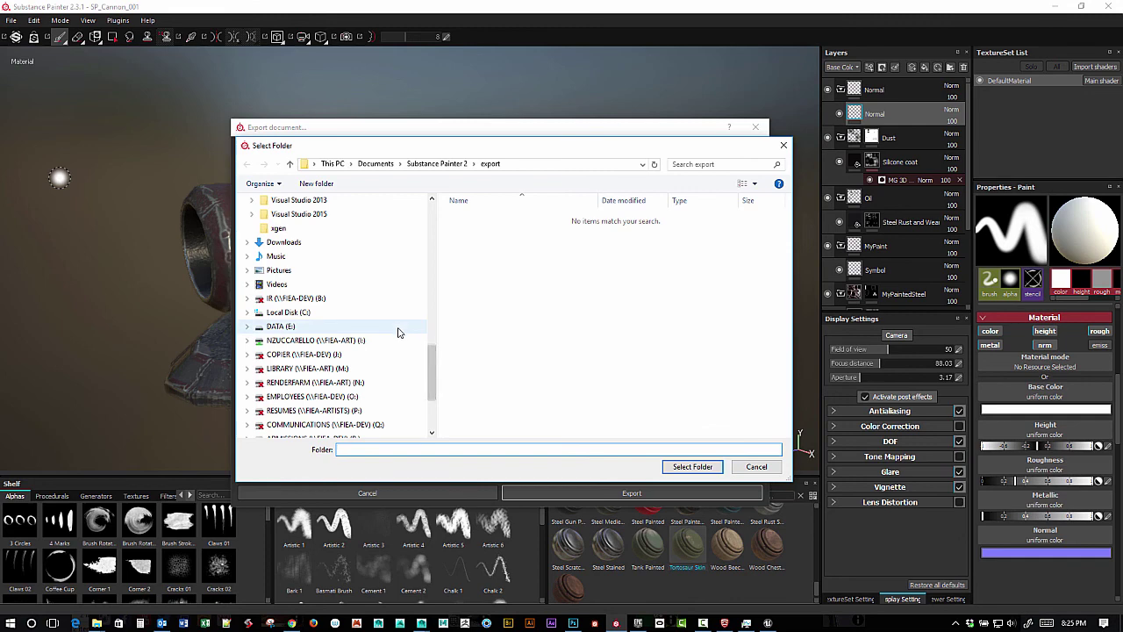
pyautogui.click(397, 326)
pyautogui.doubleClick(500, 402)
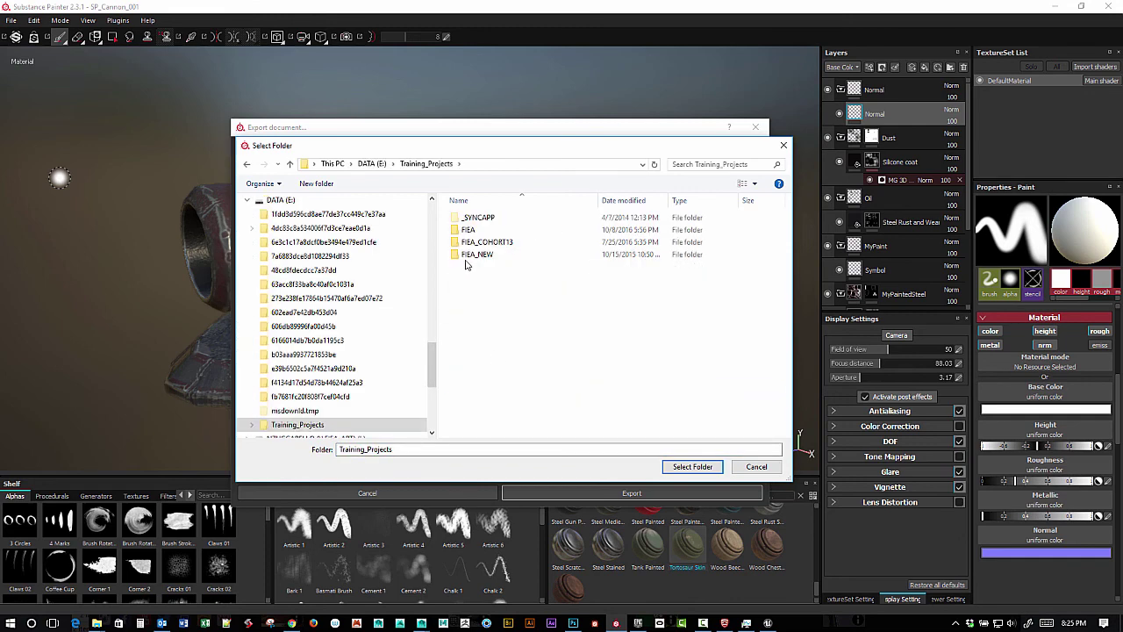
pyautogui.doubleClick(487, 241)
pyautogui.doubleClick(466, 216)
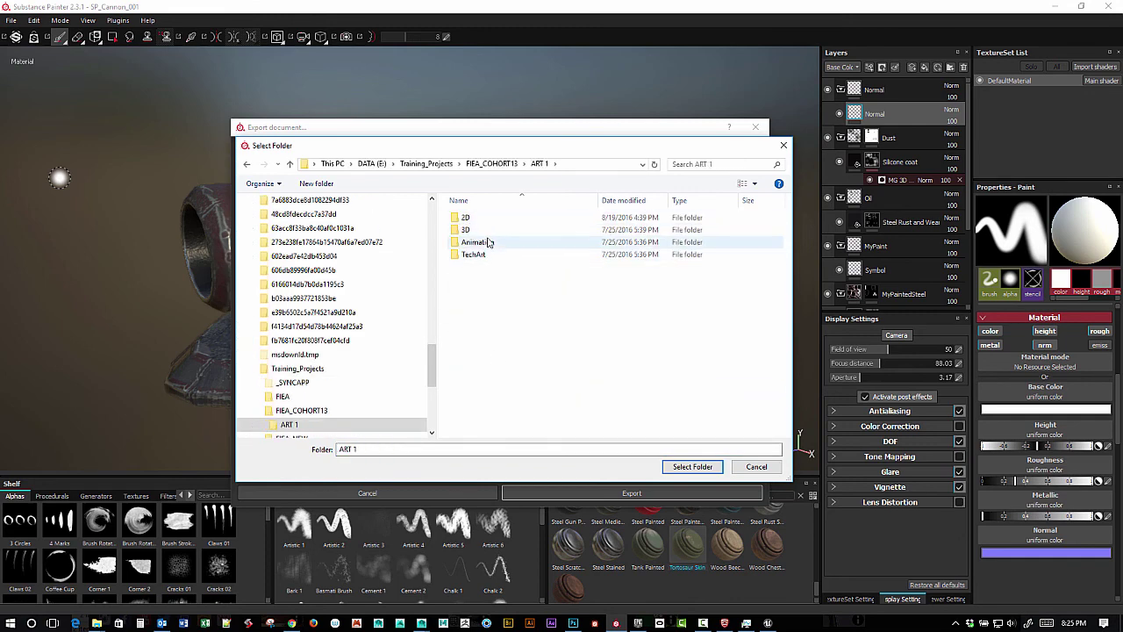
pyautogui.doubleClick(474, 230)
pyautogui.click(490, 317)
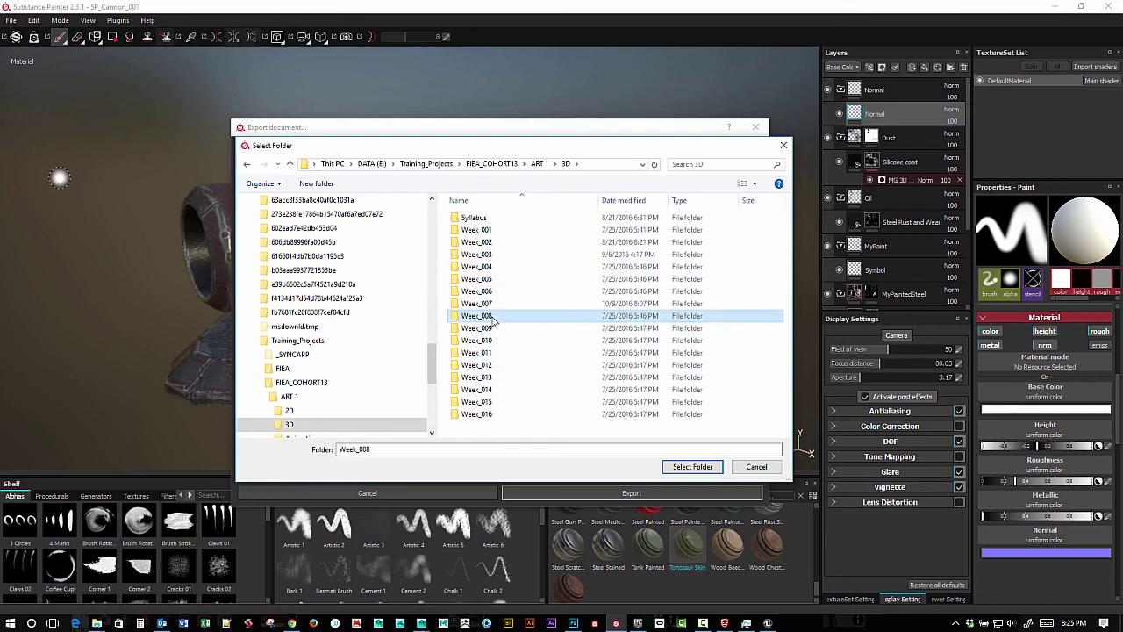
pyautogui.doubleClick(490, 317)
pyautogui.doubleClick(502, 230)
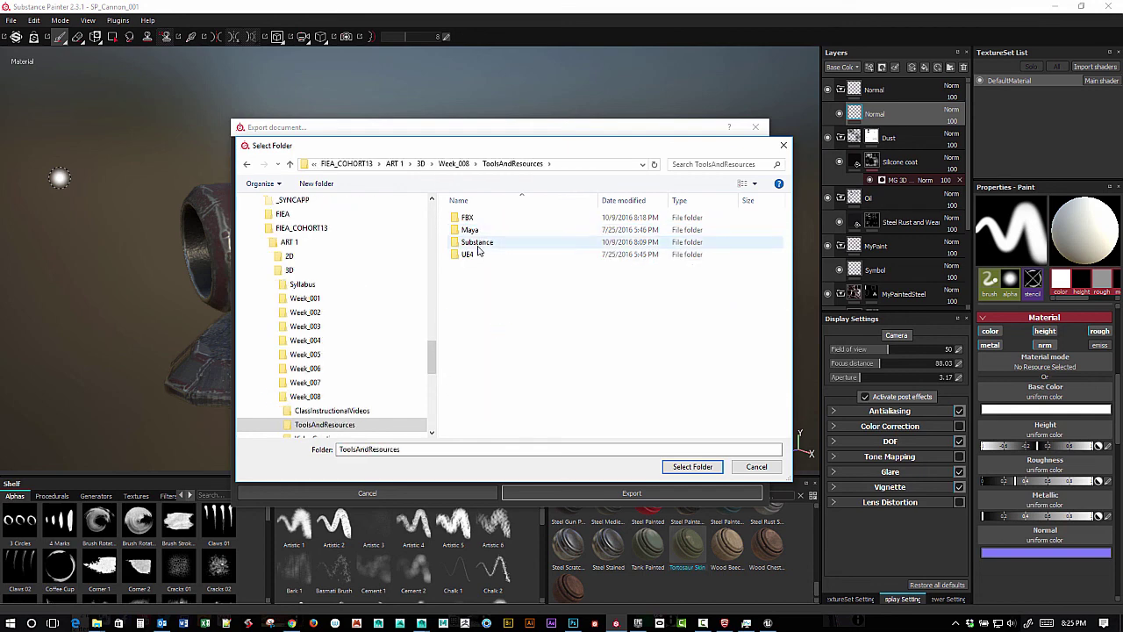
pyautogui.doubleClick(478, 243)
# Step: Create a folder named MapOutput inside the Substance folder and select it as the export destination
pyautogui.rightClick(502, 297)
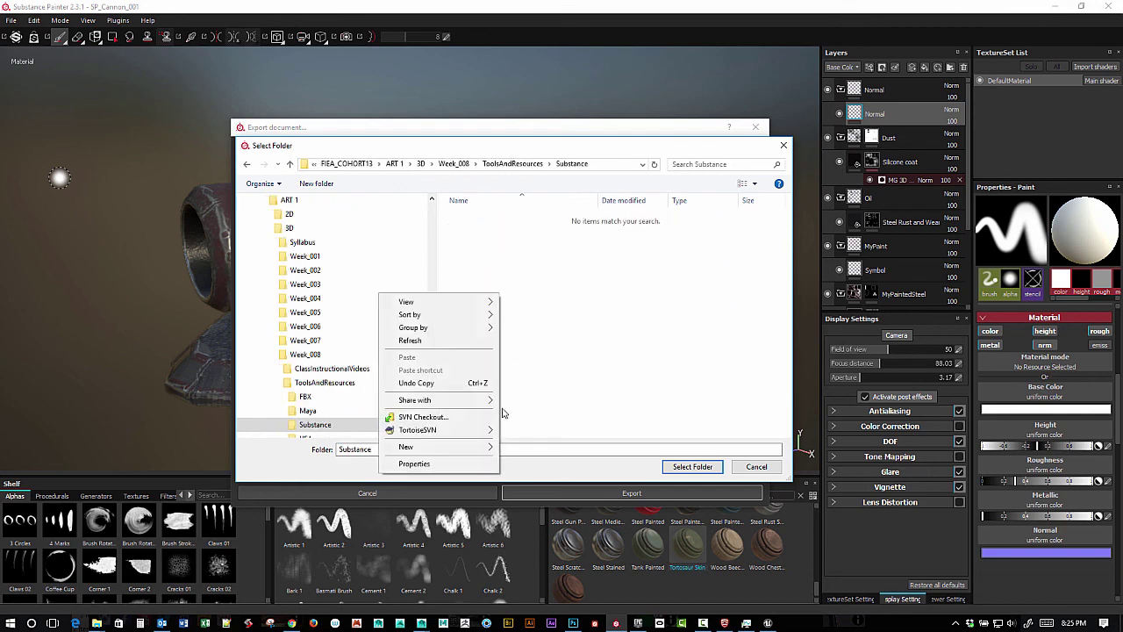
pyautogui.moveTo(447, 430)
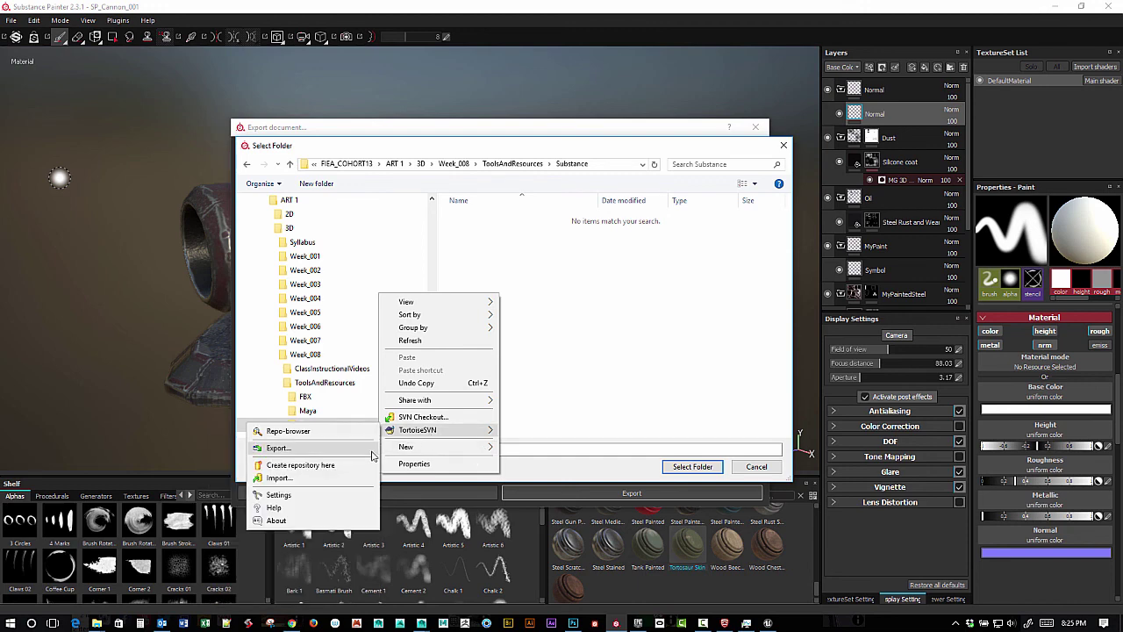
pyautogui.click(359, 447)
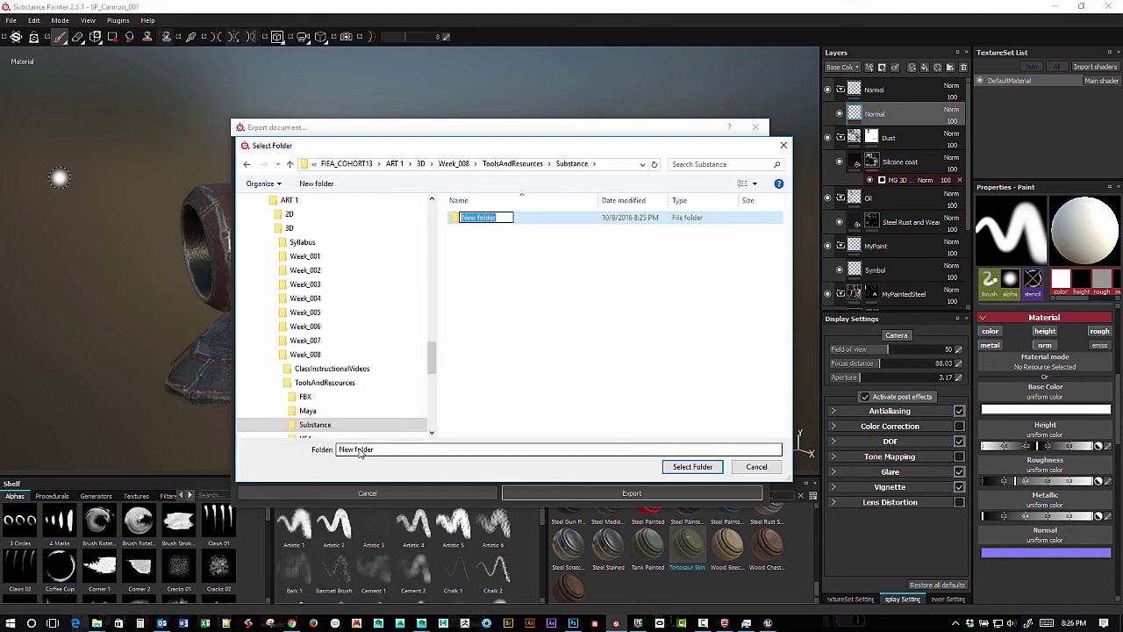
pyautogui.write('MapOutput')
pyautogui.press('Return')
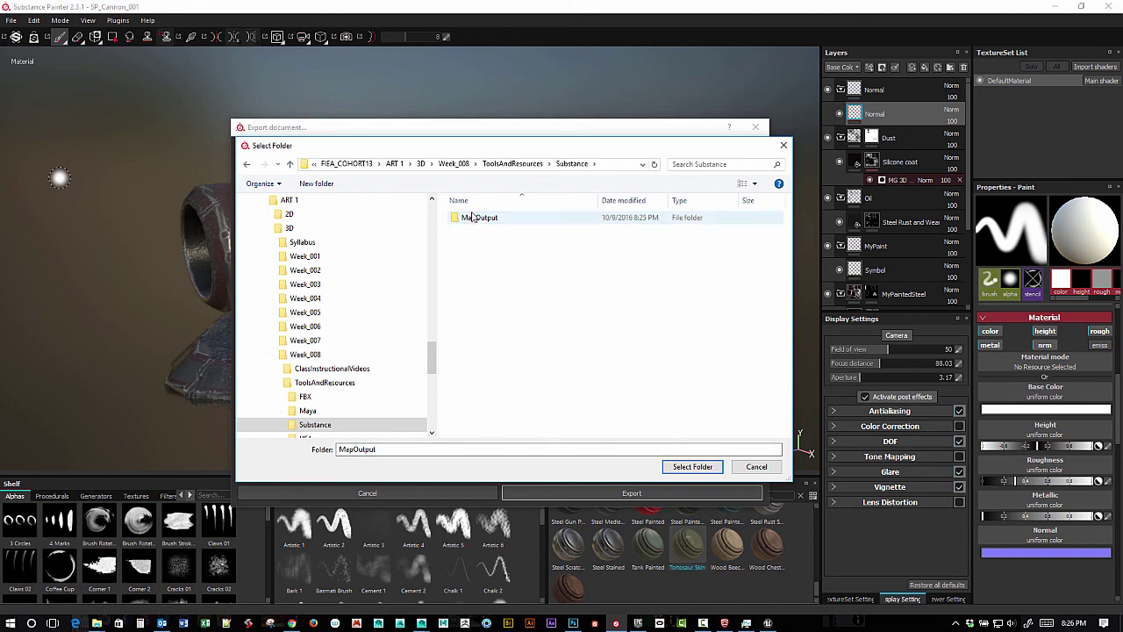
pyautogui.doubleClick(472, 217)
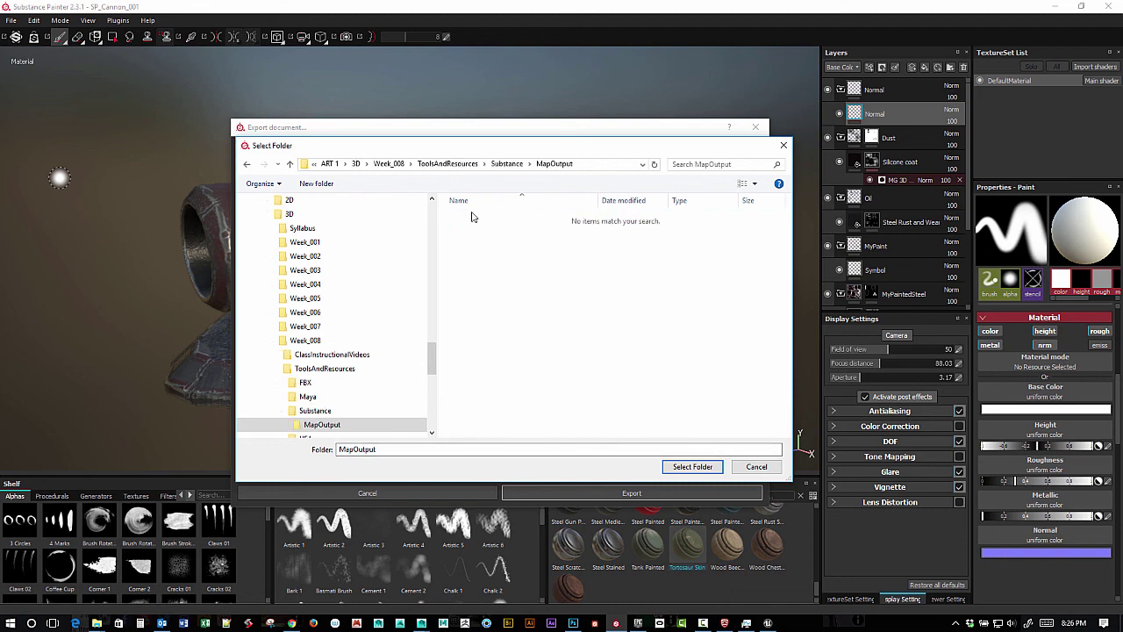
pyautogui.click(692, 467)
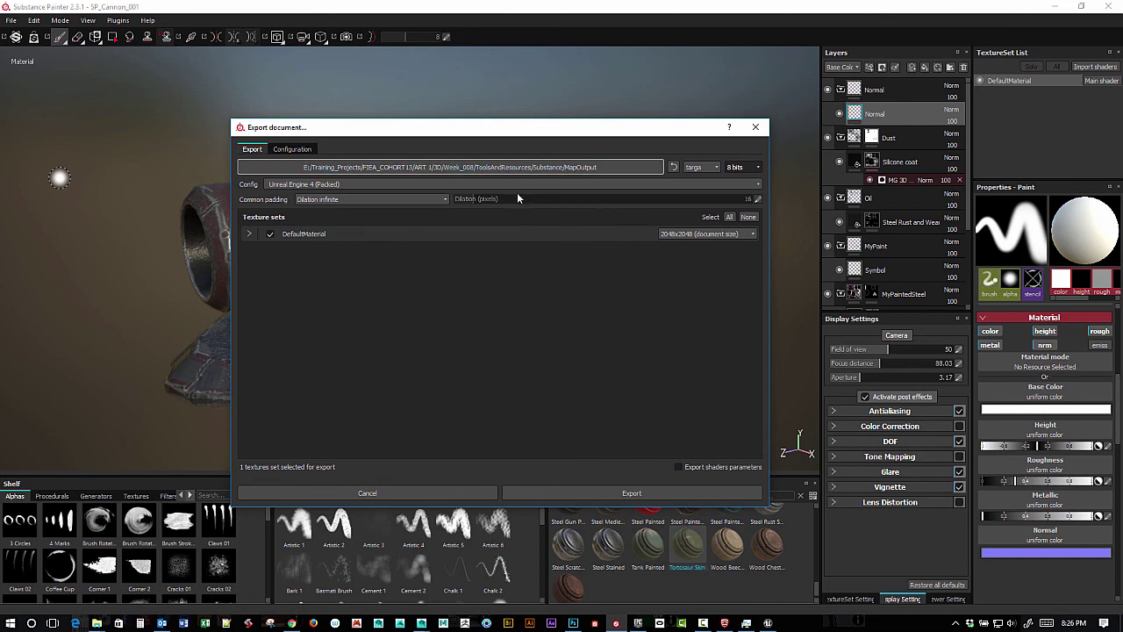
# Step: Export the cannon's texture maps and open the output folder to check the exported files
pyautogui.click(570, 492)
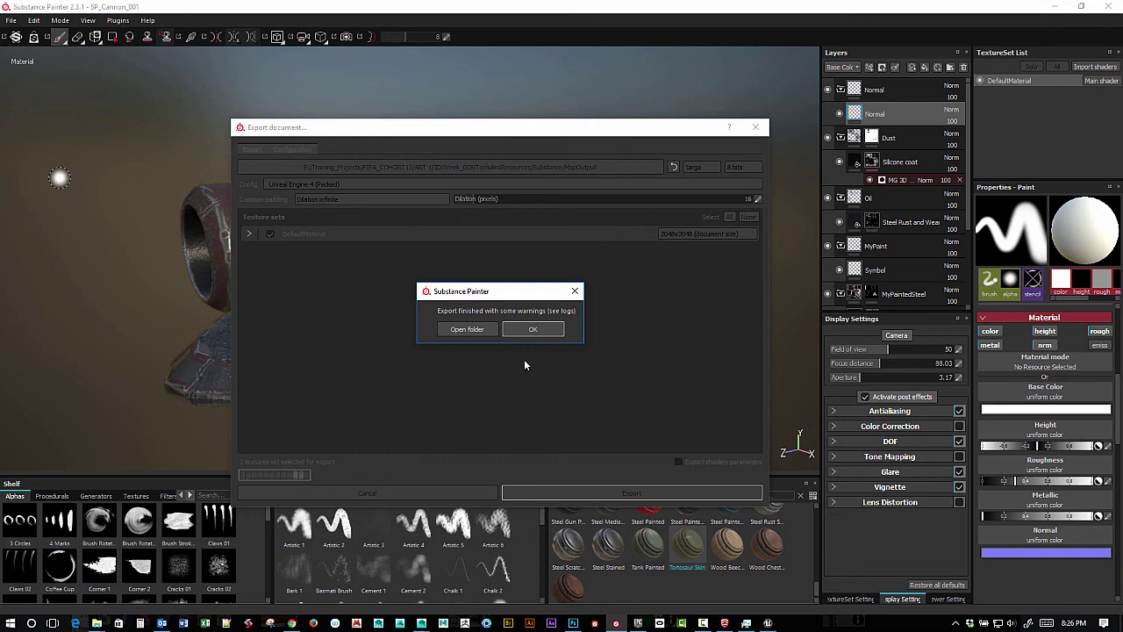
pyautogui.click(468, 330)
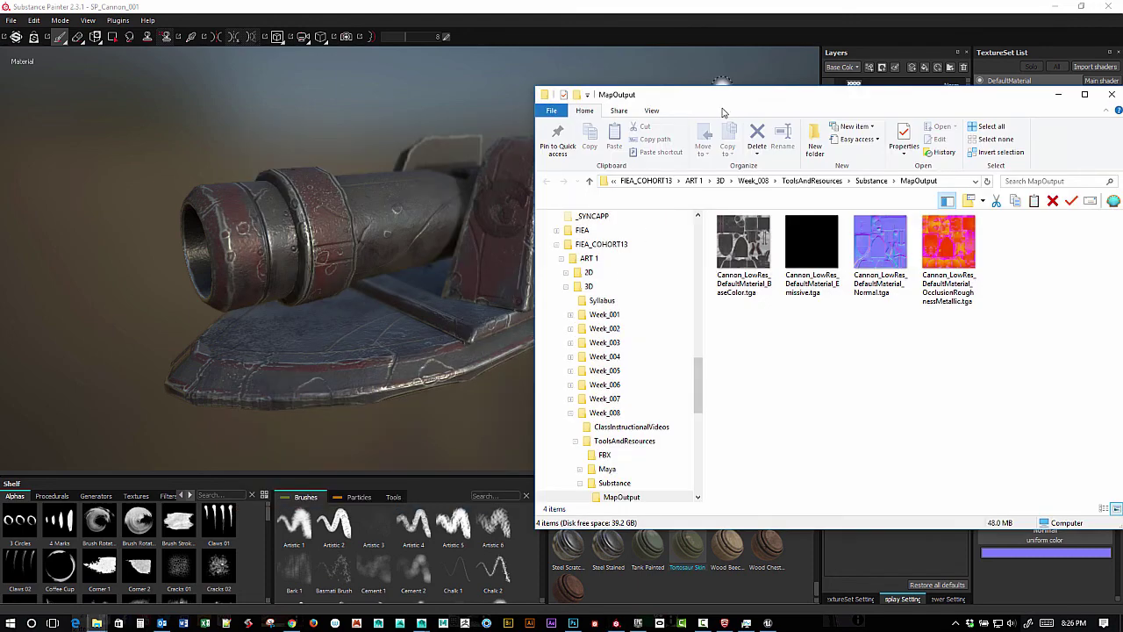
pyautogui.moveTo(720, 103); pyautogui.dragTo(362, 104)
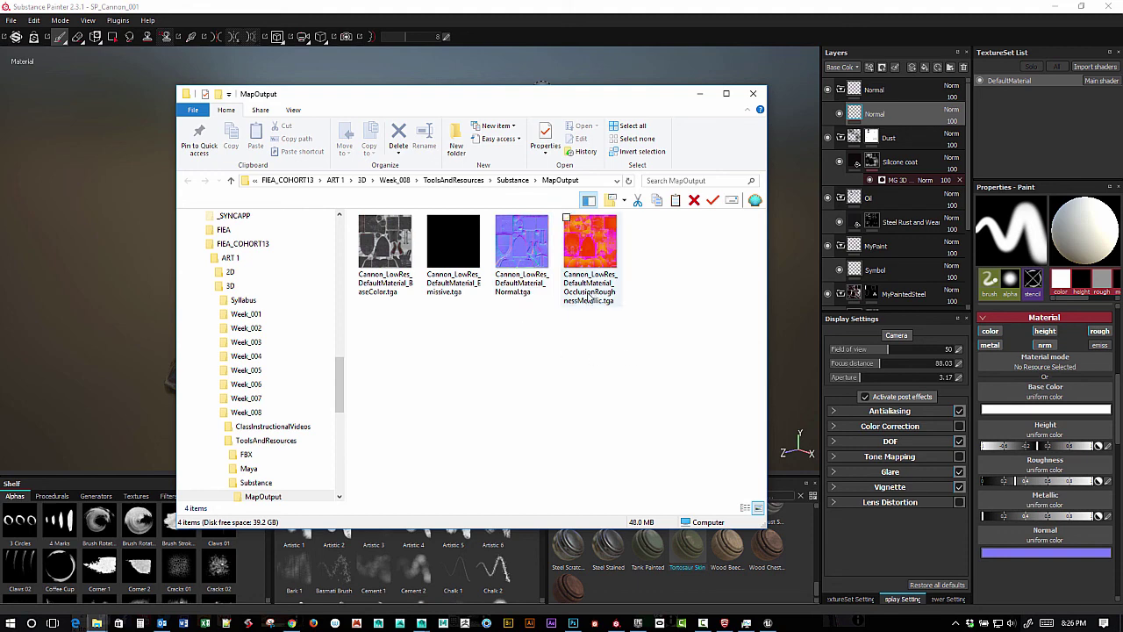
pyautogui.moveTo(589, 252)
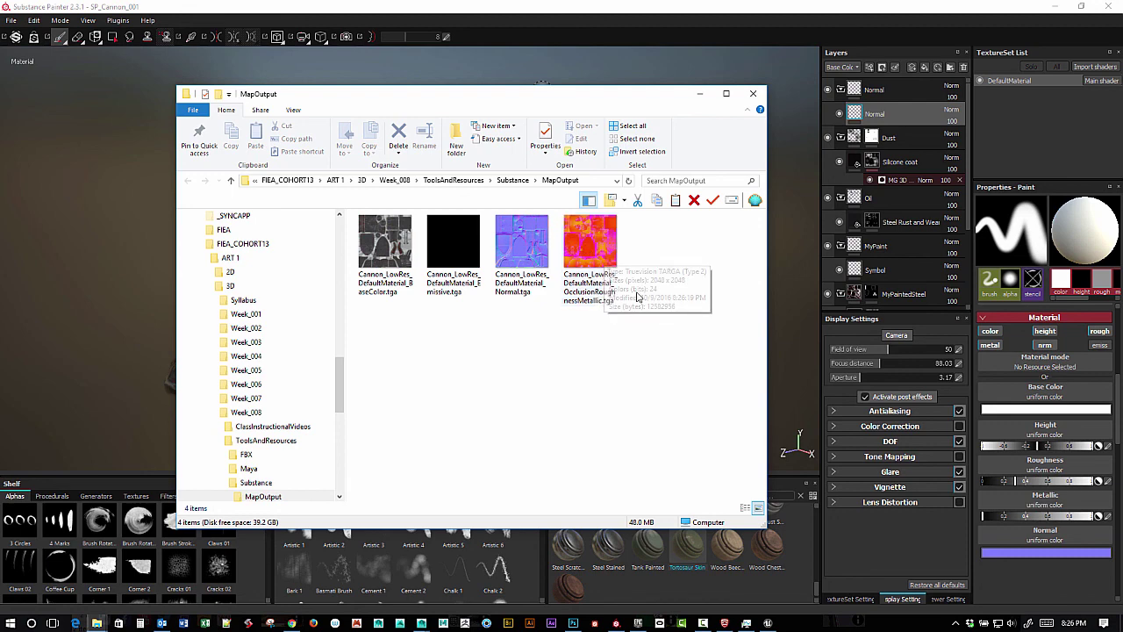
# Step: View the exported base color map in ACDSee 14 and look through the other exported maps
pyautogui.click(393, 251)
pyautogui.rightClick(393, 251)
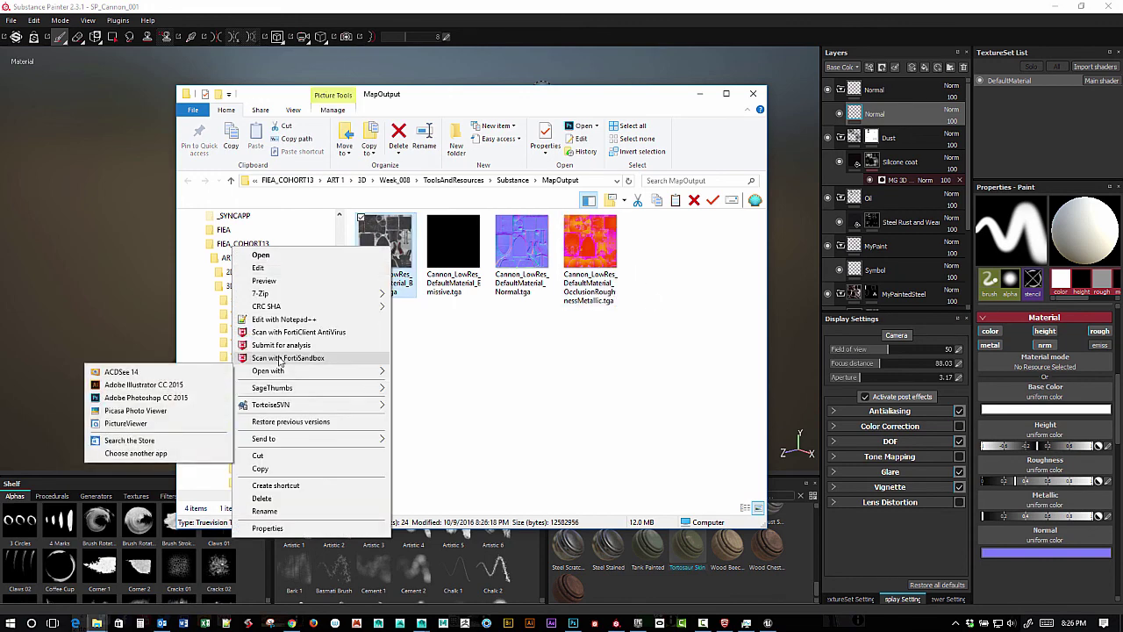
pyautogui.click(219, 372)
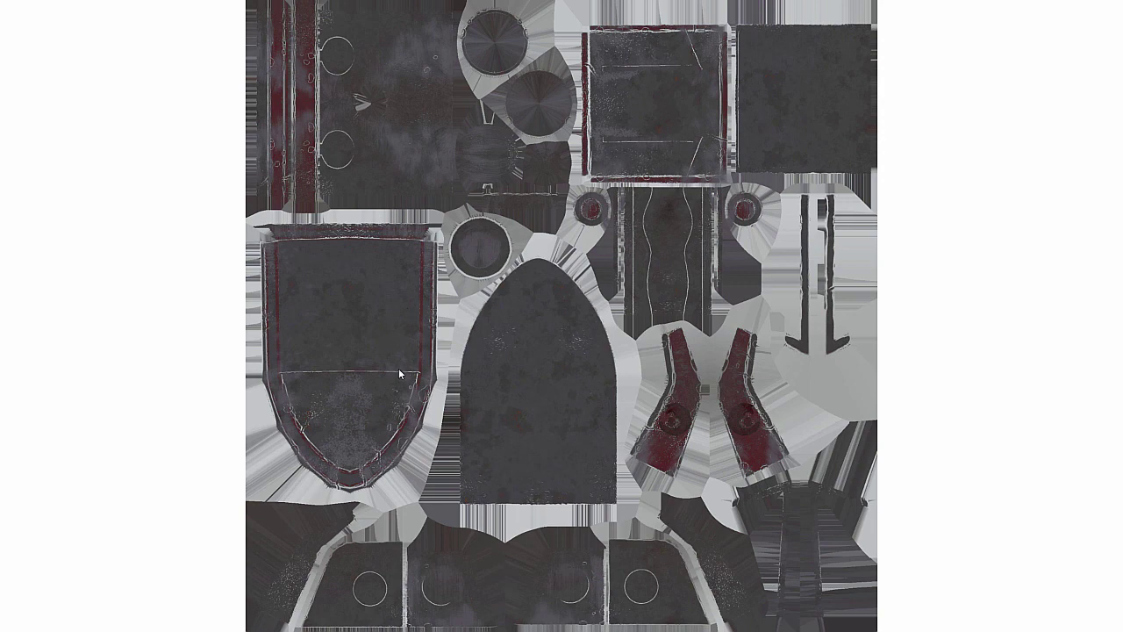
pyautogui.press('Right')
pyautogui.press('Right')
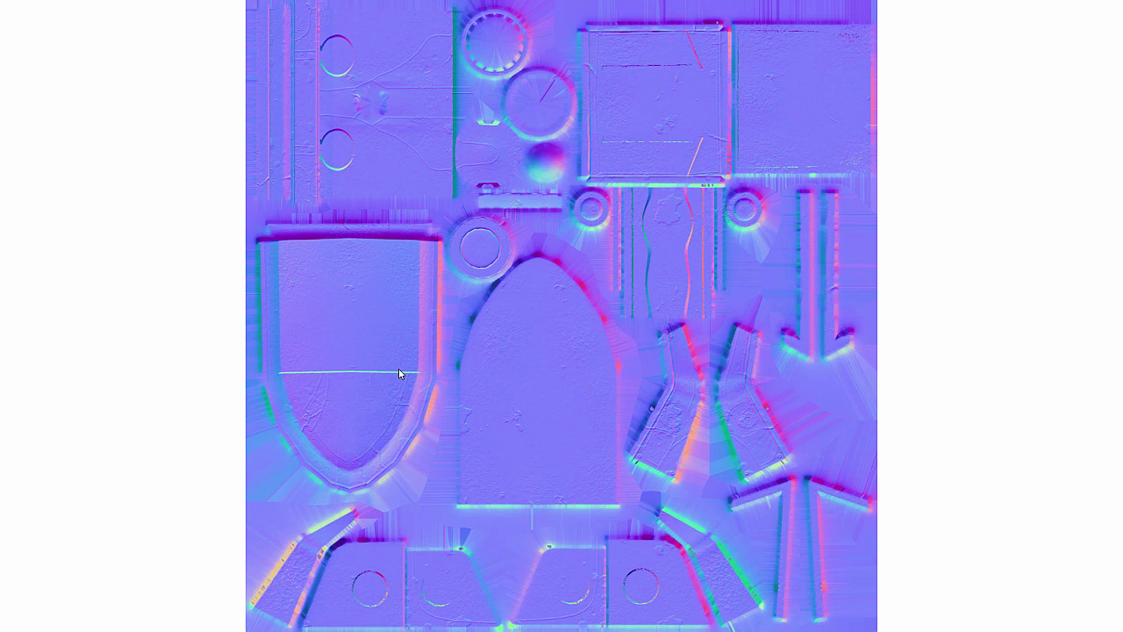
pyautogui.press('Right')
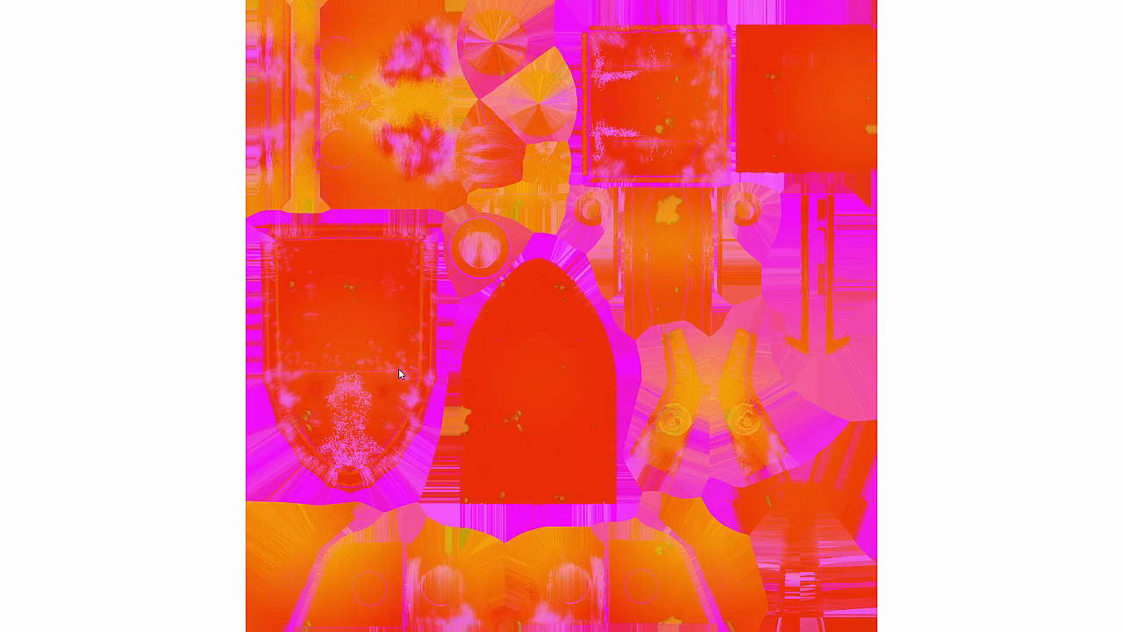
pyautogui.press('Escape')
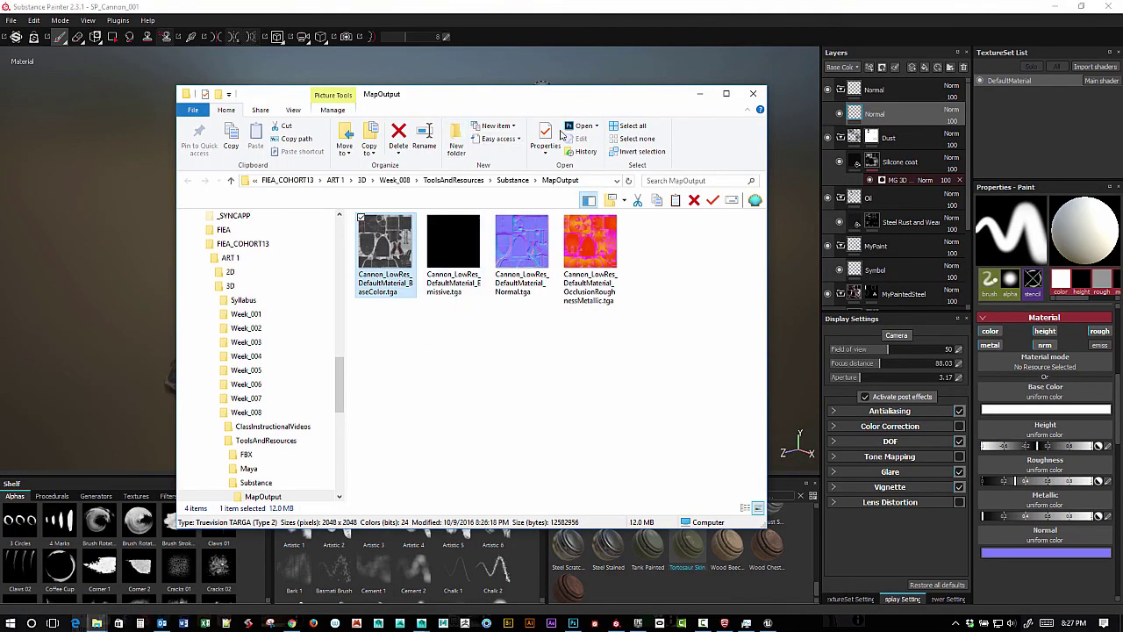
# Step: Enlarge the MapOutput folder window, copy its full folder path and minimize the window
pyautogui.moveTo(760, 523); pyautogui.dragTo(897, 570)
pyautogui.click(704, 183)
pyautogui.hotkey('ctrl', 'c')
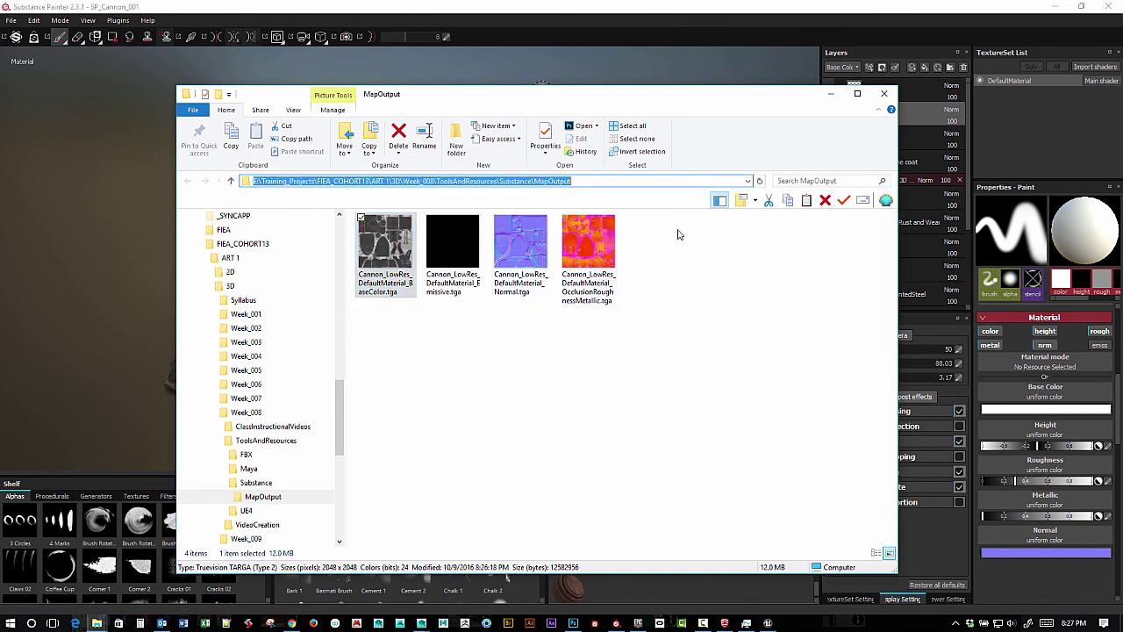
pyautogui.click(831, 94)
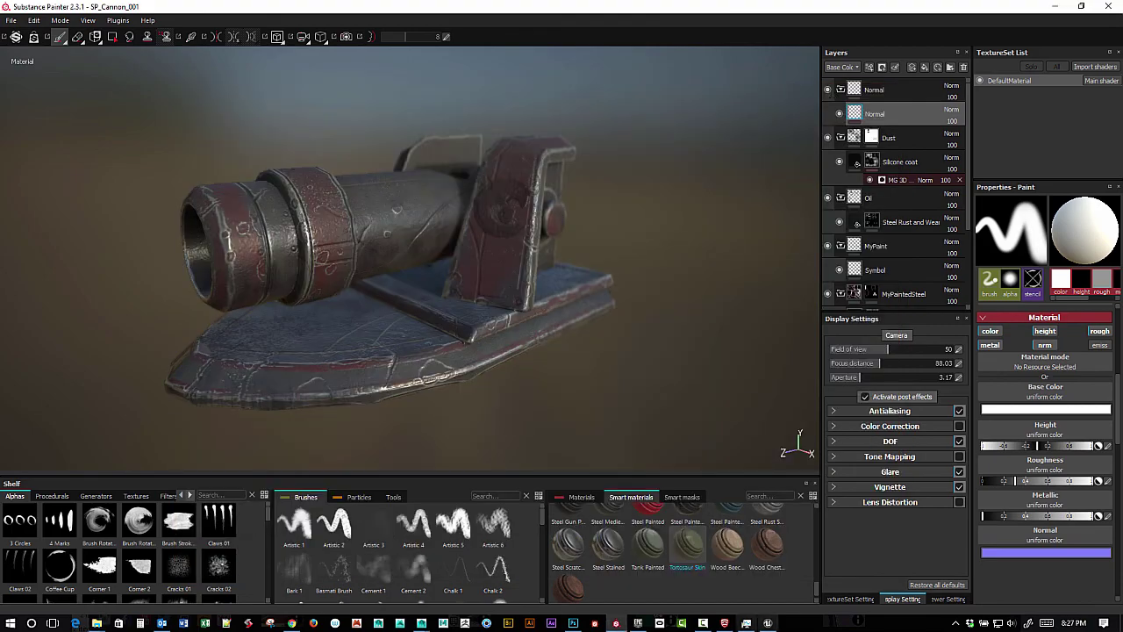
# Step: Switch to Unreal Editor and start an import into Cannon/Textures, browsing to the copied MapOutput path
pyautogui.click(769, 623)
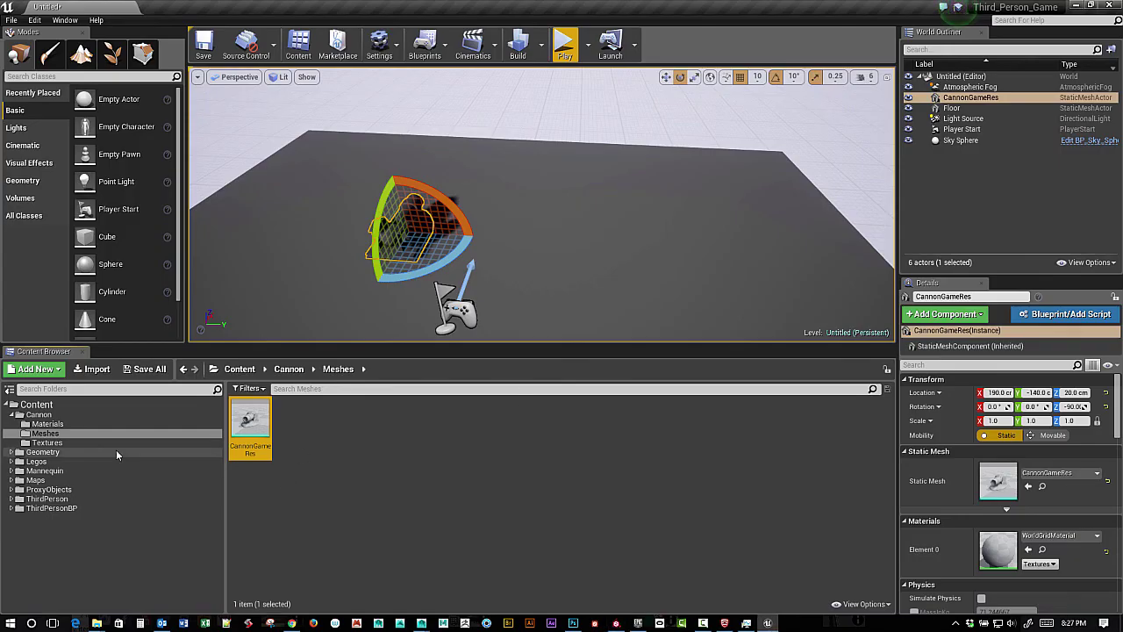
pyautogui.click(93, 442)
pyautogui.rightClick(321, 484)
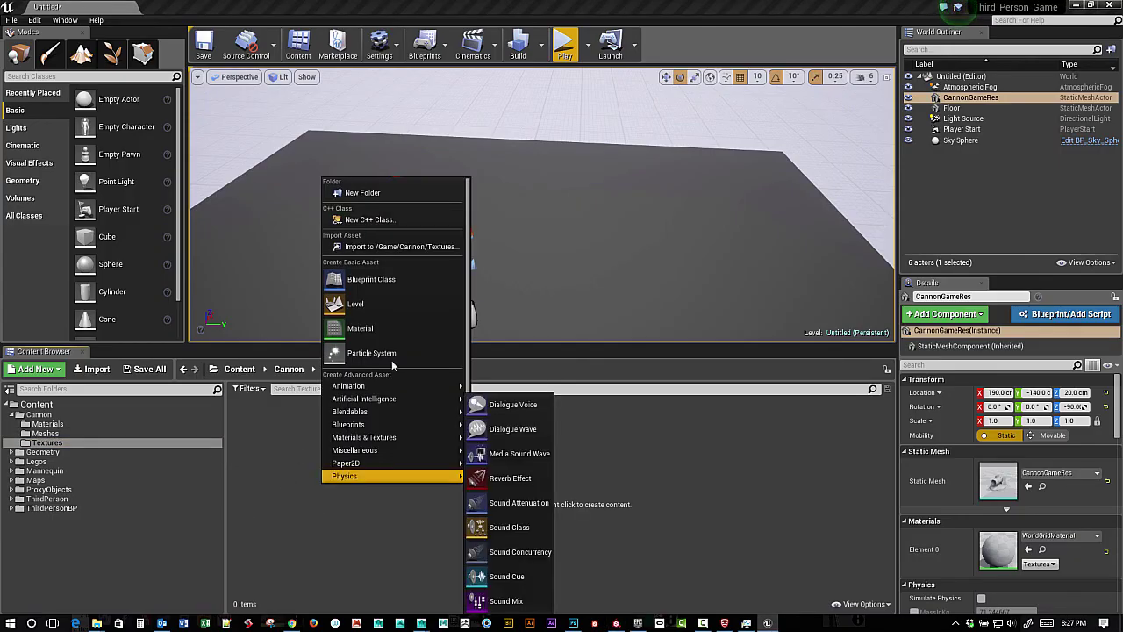
pyautogui.click(389, 246)
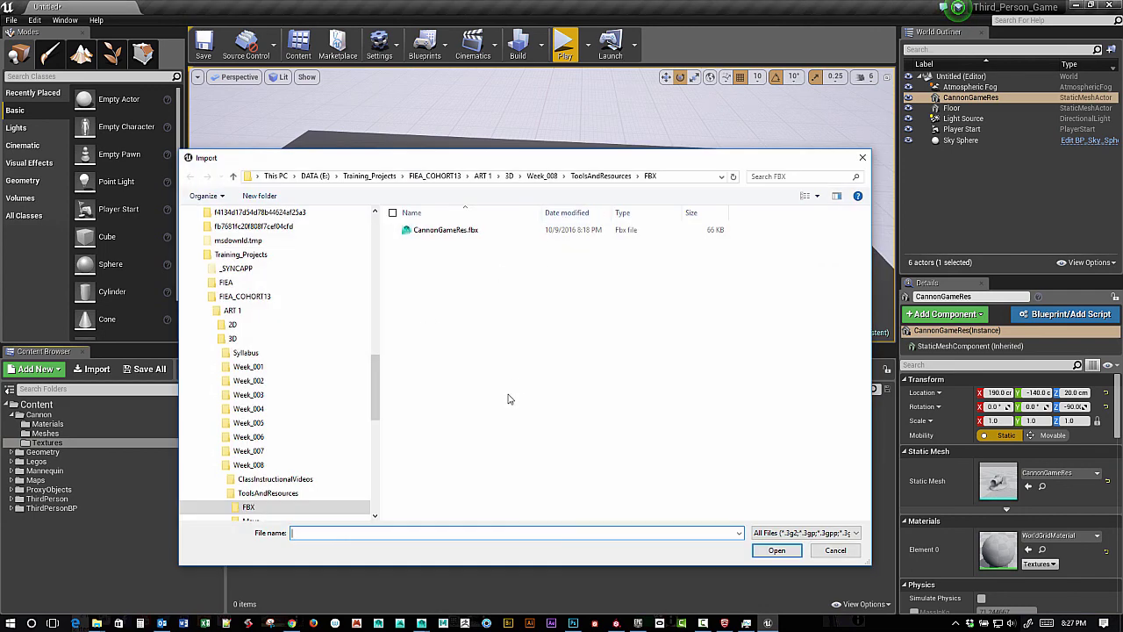
pyautogui.hotkey('ctrl', 'v')
pyautogui.press('Return')
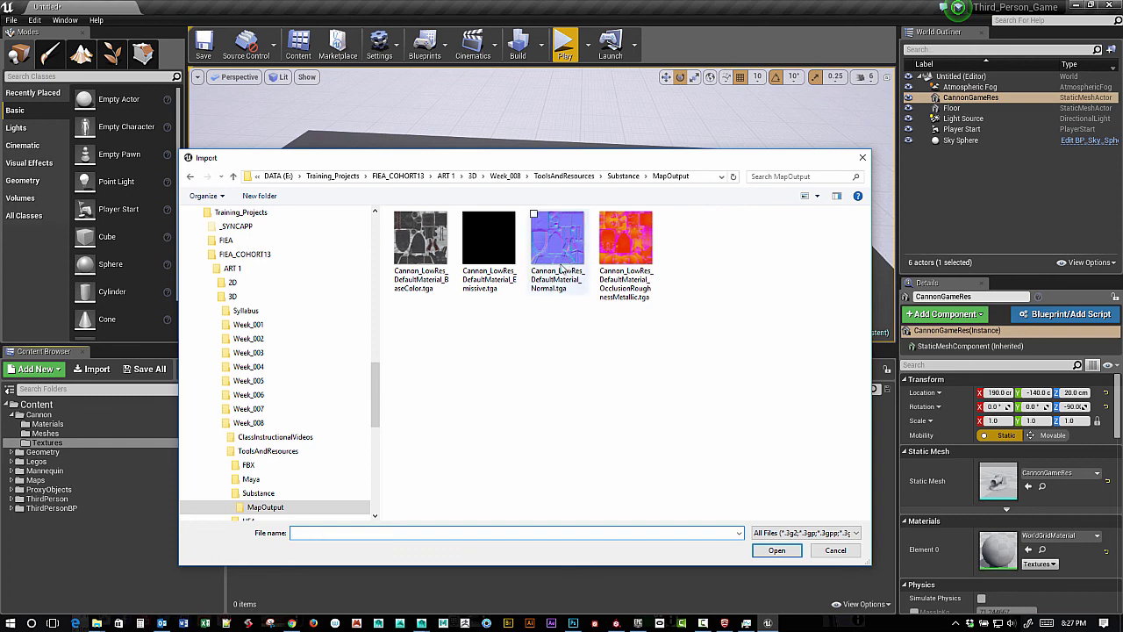
# Step: Import the BaseColor, Normal and OcclusionRoughnessMetallic targa files, leaving out the Emissive map
pyautogui.click(420, 238)
pyautogui.keyDown('ctrl'); pyautogui.click(560, 251); pyautogui.keyUp('ctrl')
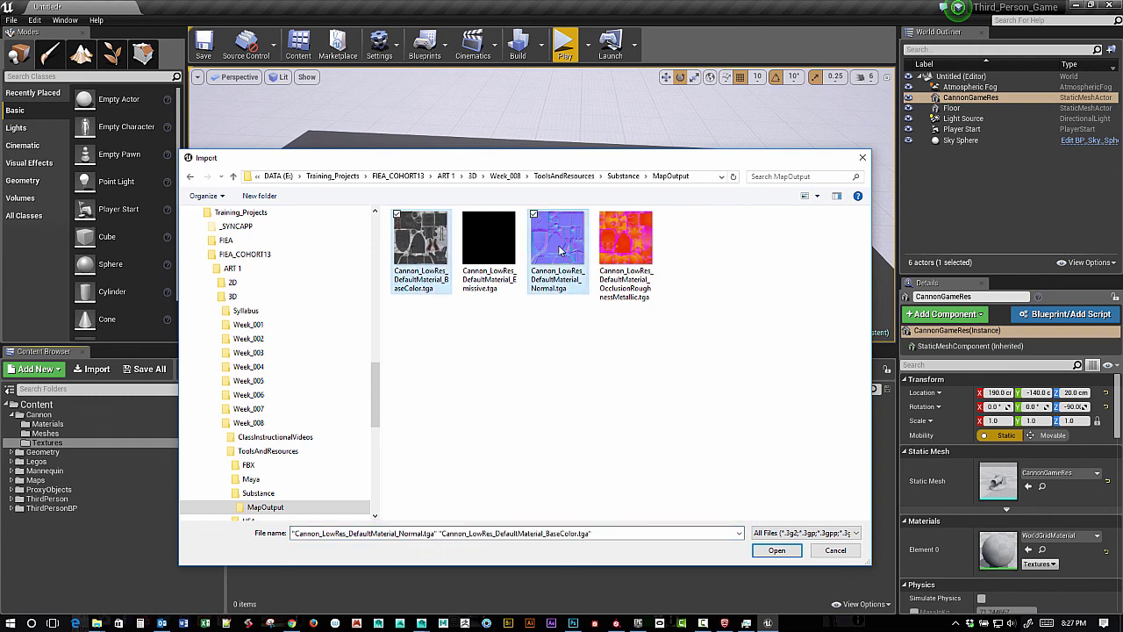
pyautogui.keyDown('ctrl'); pyautogui.click(625, 245); pyautogui.keyUp('ctrl')
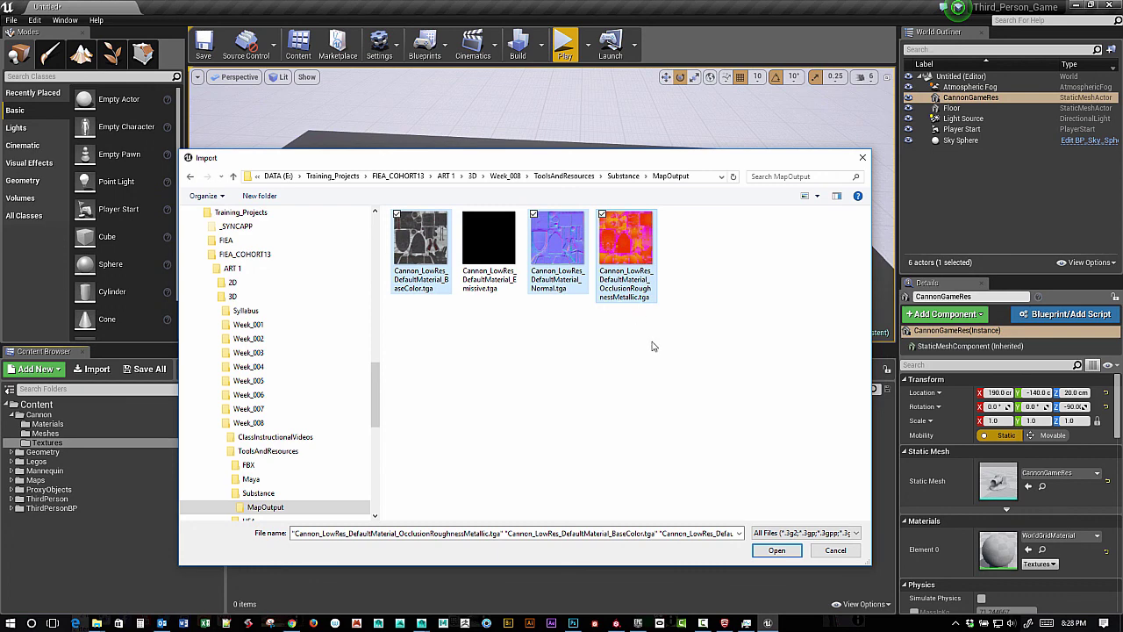
pyautogui.click(776, 551)
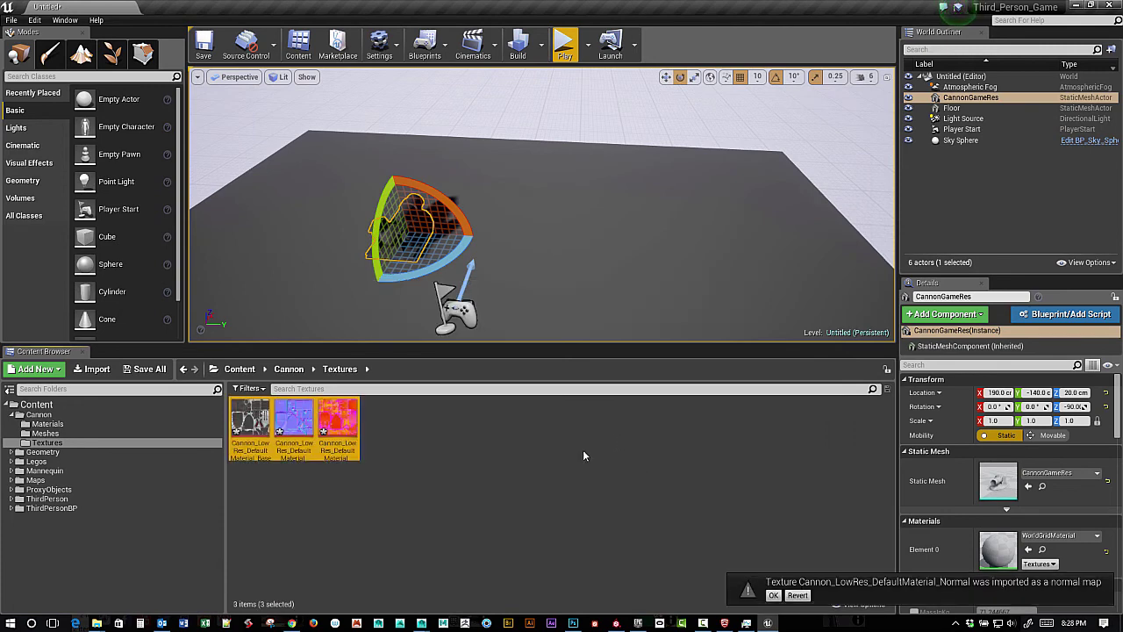
# Step: Turn off sRGB for the imported BaseColor texture, save it and shrink its editor window to reach the other textures
pyautogui.click(254, 420)
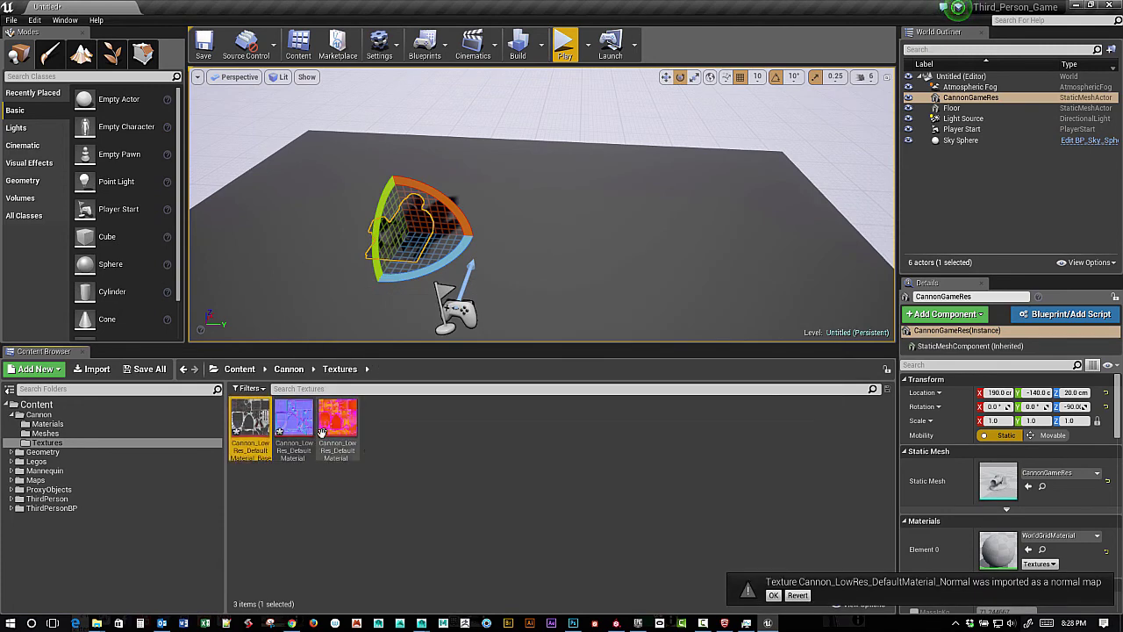
pyautogui.doubleClick(254, 420)
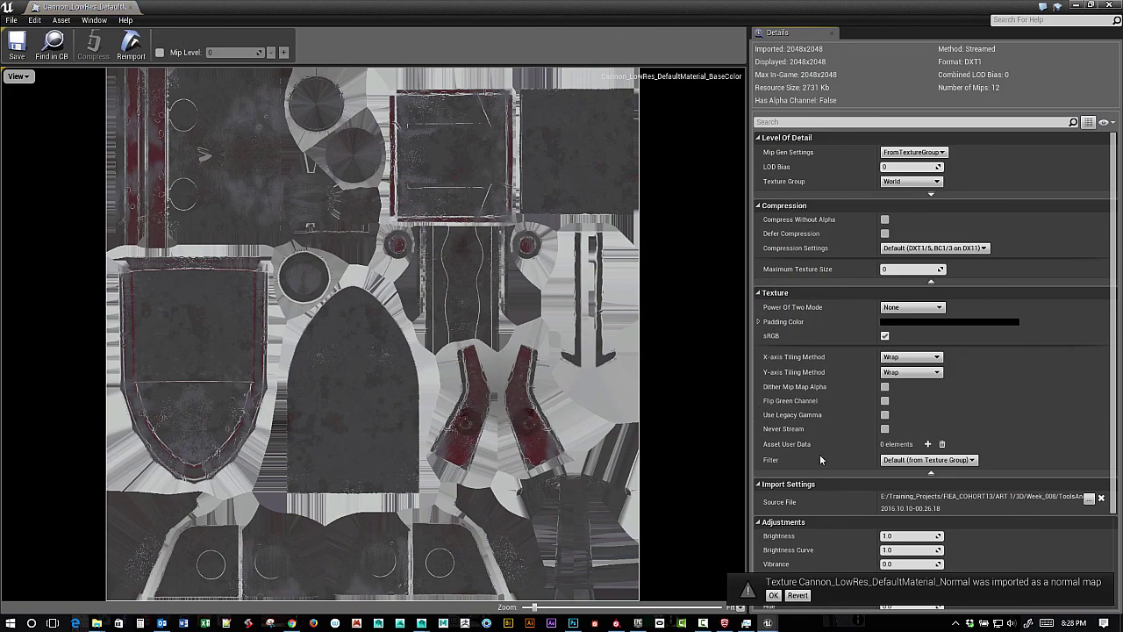
pyautogui.click(884, 336)
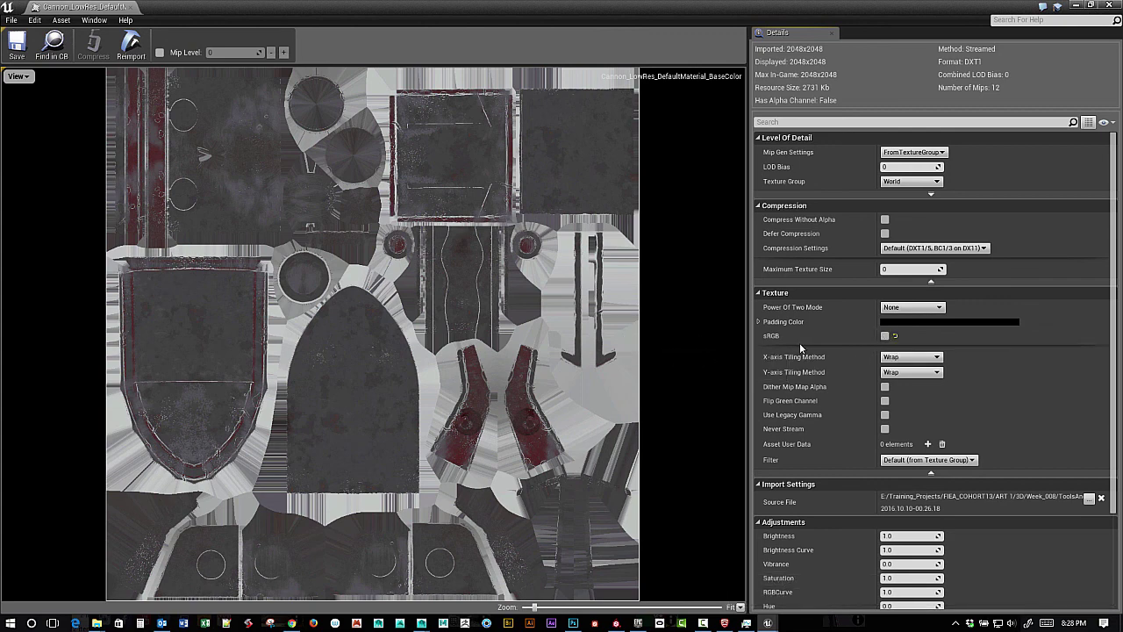
pyautogui.click(18, 52)
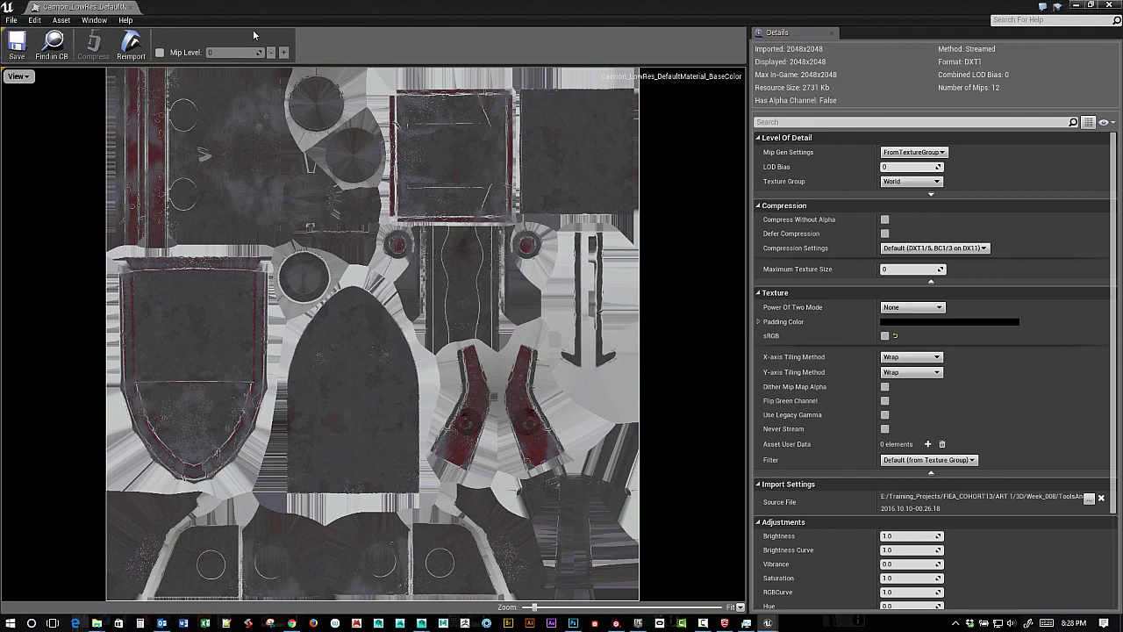
pyautogui.doubleClick(237, 7)
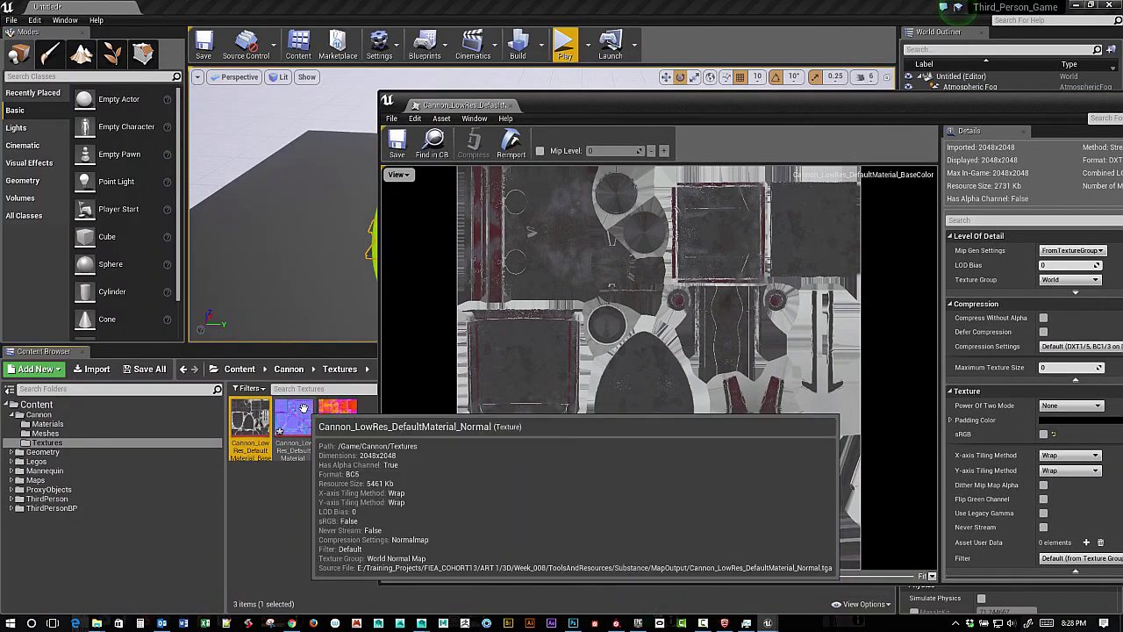
# Step: Review the Normal texture's settings, including Flip Green Channel, in its enlarged editor window and save the texture
pyautogui.doubleClick(294, 419)
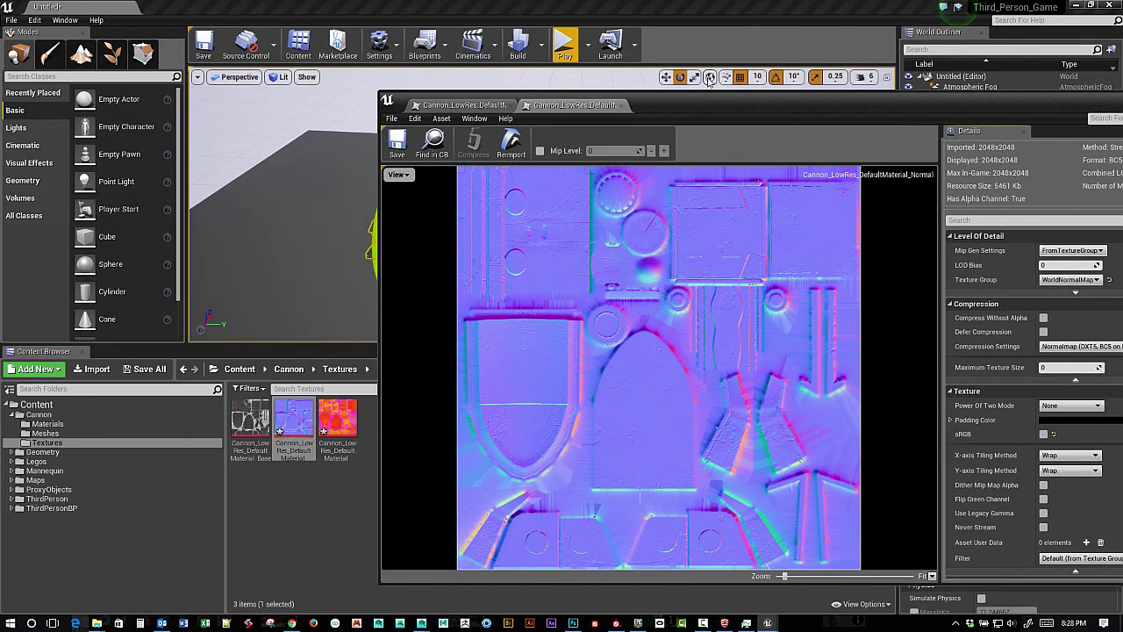
pyautogui.moveTo(719, 107); pyautogui.dragTo(626, 61)
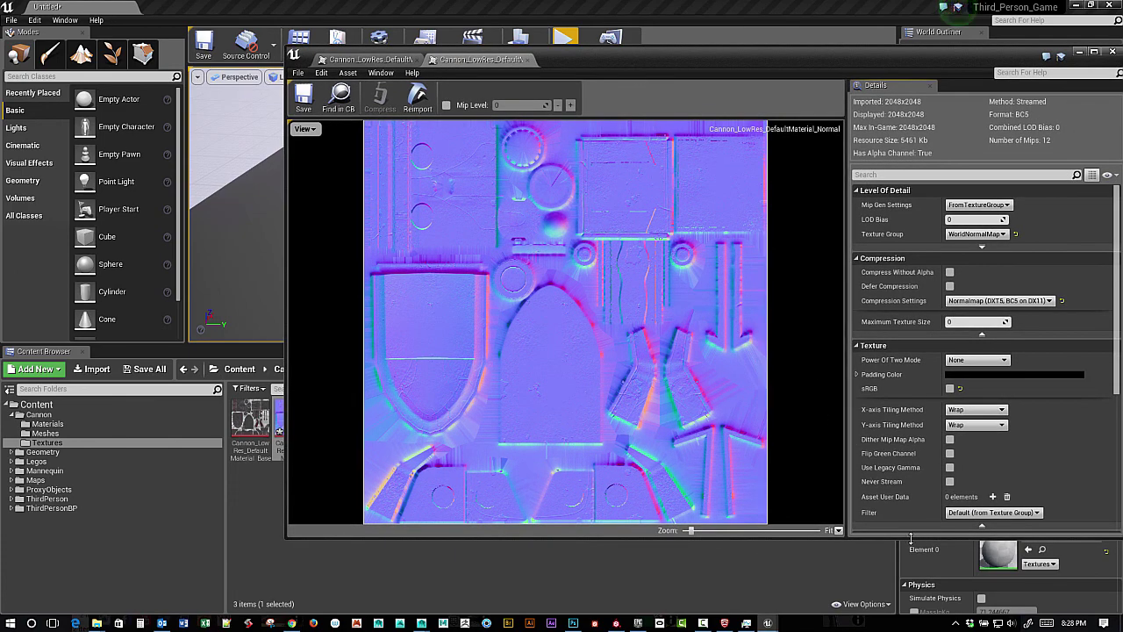
pyautogui.moveTo(913, 538); pyautogui.dragTo(928, 571)
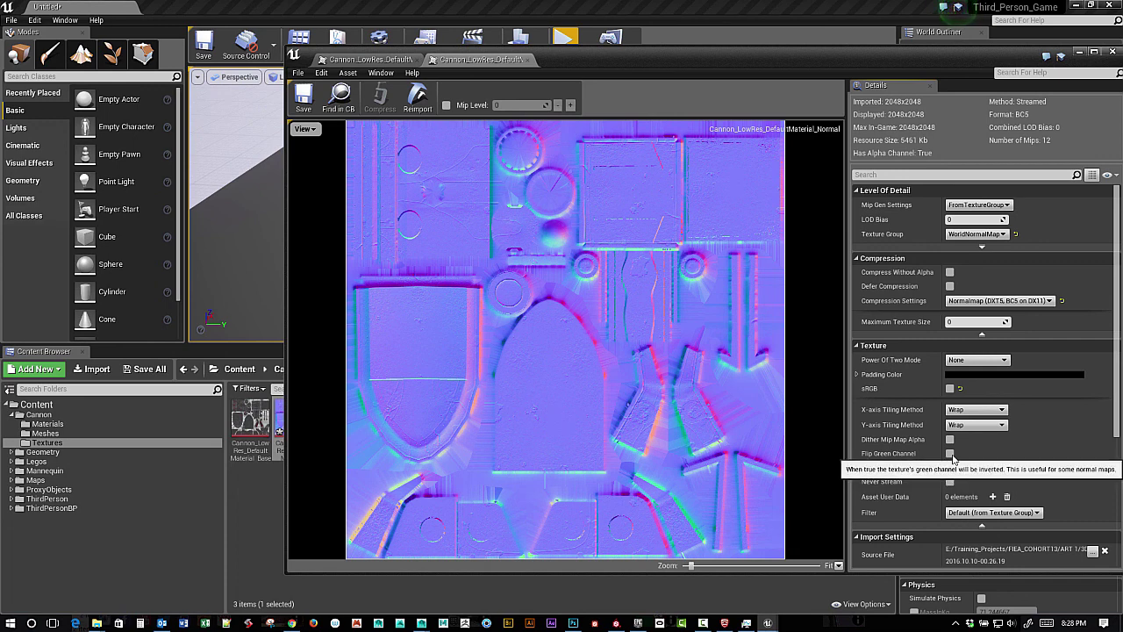
pyautogui.click(302, 96)
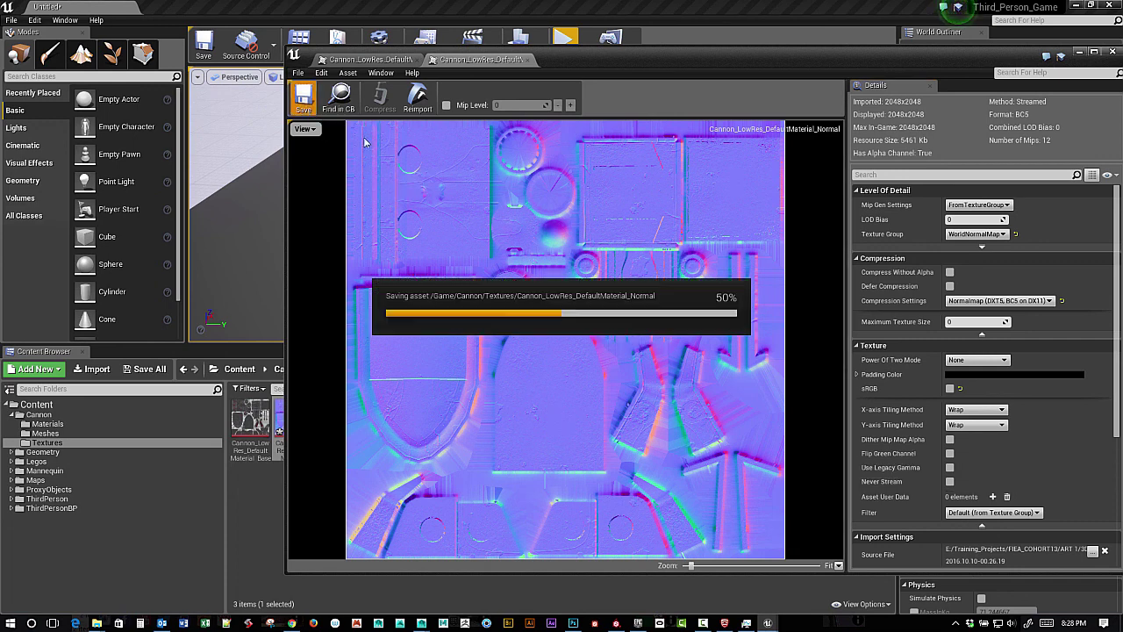
# Step: Turn off sRGB for the OcclusionRoughnessMetallic texture and save it
pyautogui.moveTo(574, 62); pyautogui.dragTo(661, 172)
pyautogui.doubleClick(338, 420)
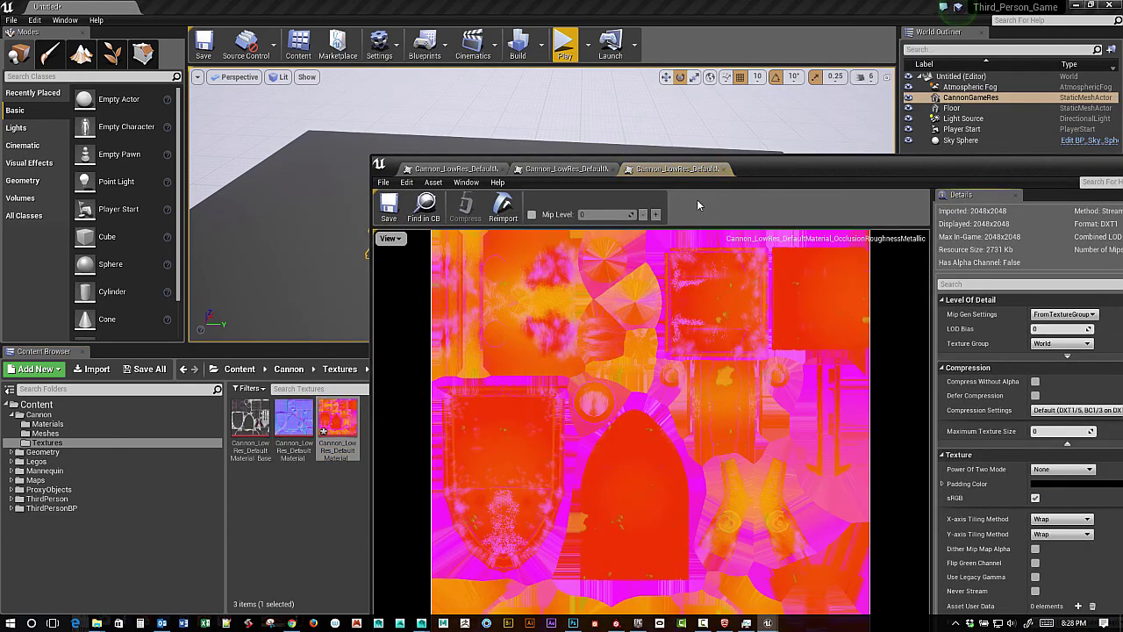
pyautogui.moveTo(759, 171); pyautogui.dragTo(648, 36)
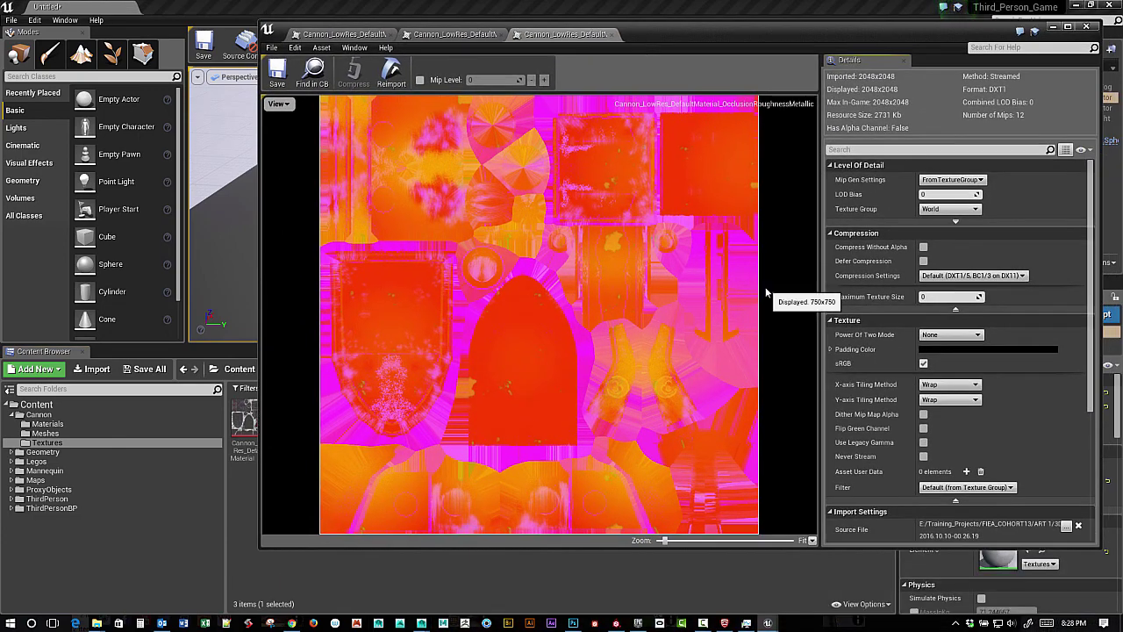
pyautogui.click(923, 363)
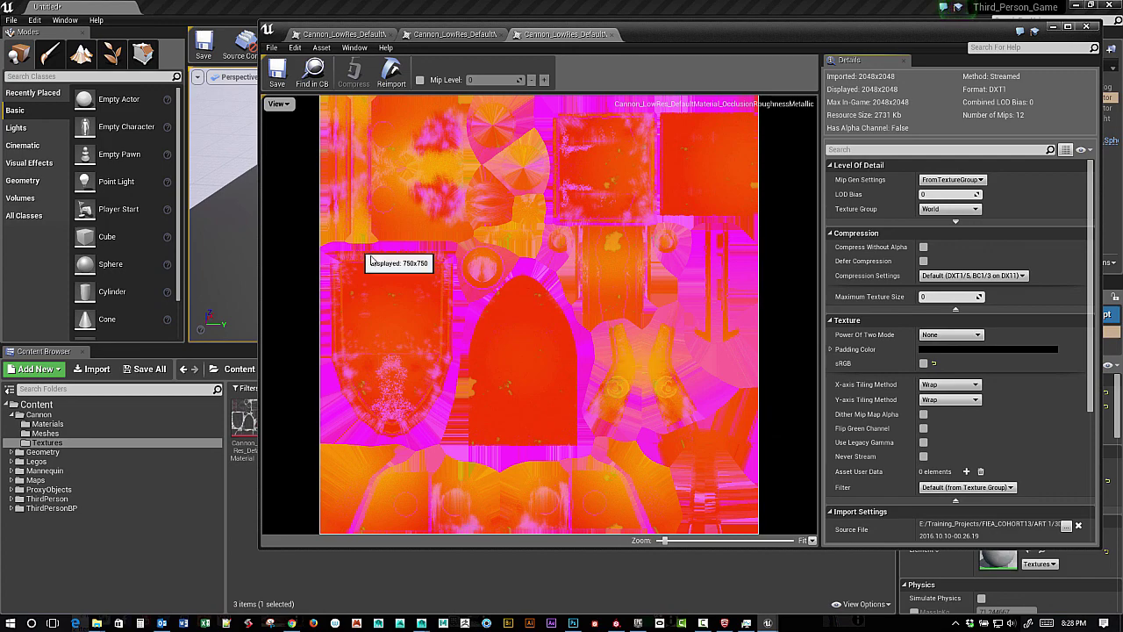
pyautogui.click(278, 79)
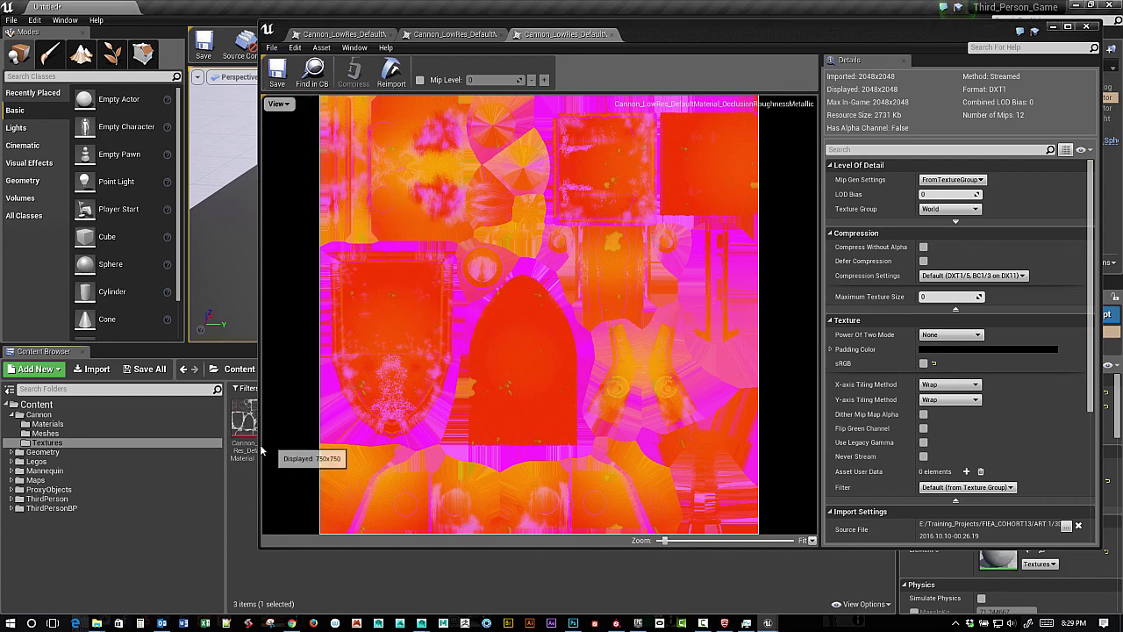
# Step: Create a material named M_Cannon_SP in the Cannon/Materials folder and open it for editing
pyautogui.moveTo(627, 34); pyautogui.dragTo(843, 214)
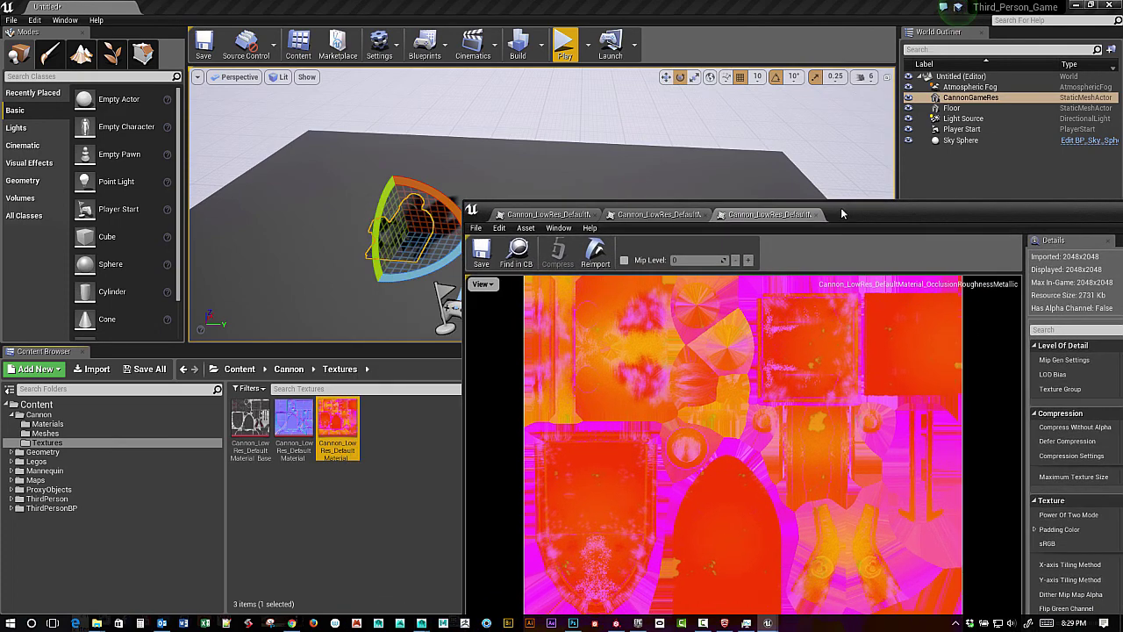
pyautogui.click(48, 424)
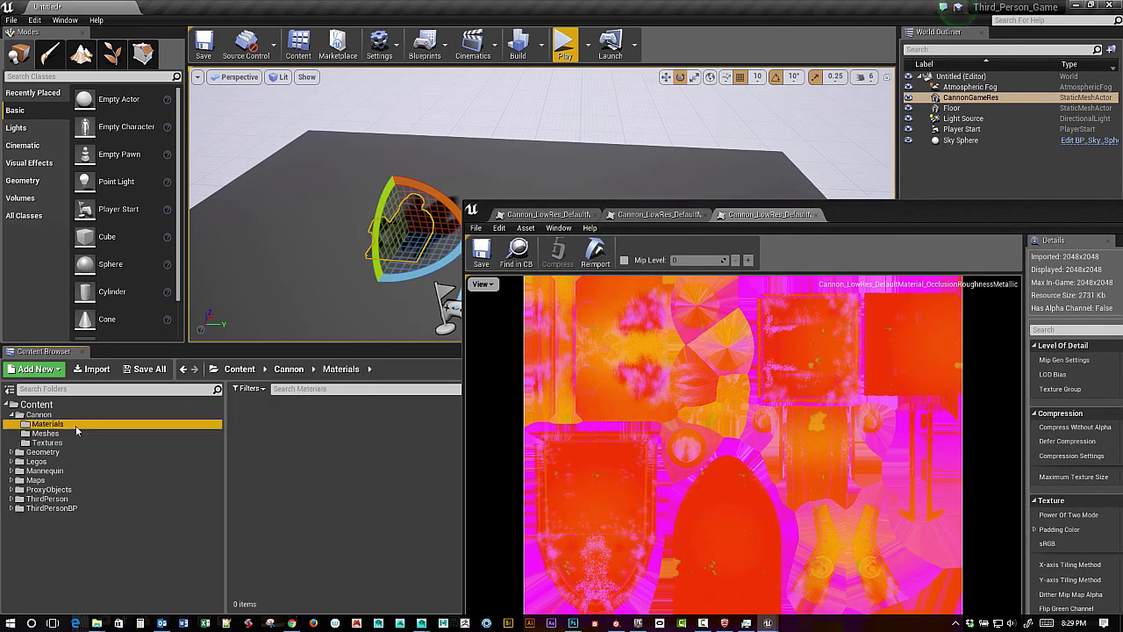
pyautogui.rightClick(268, 466)
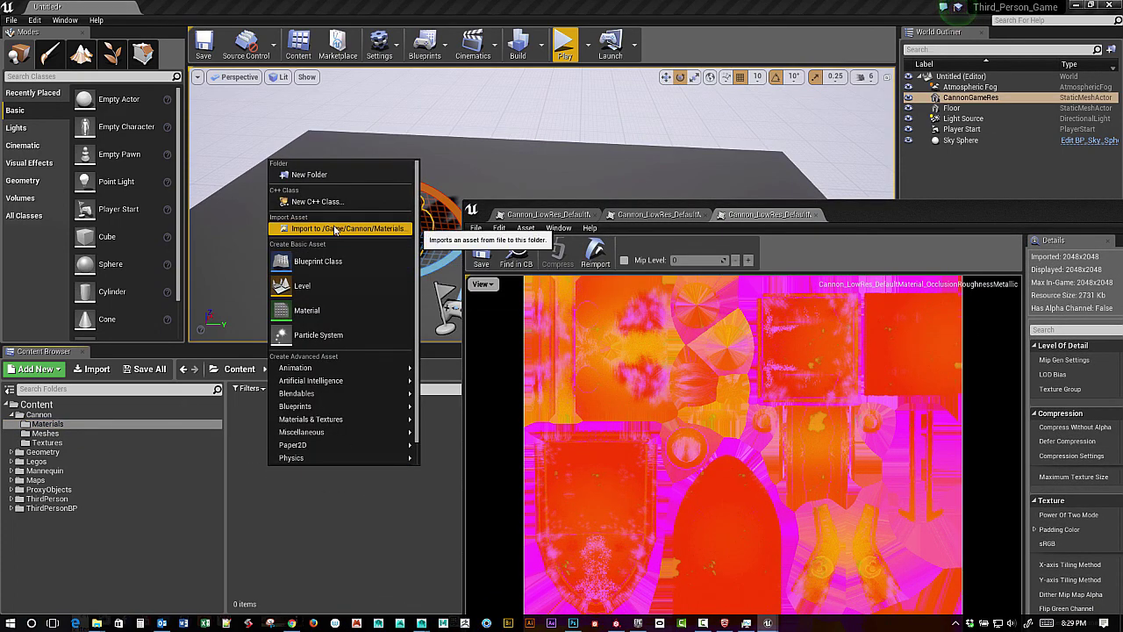
pyautogui.click(315, 309)
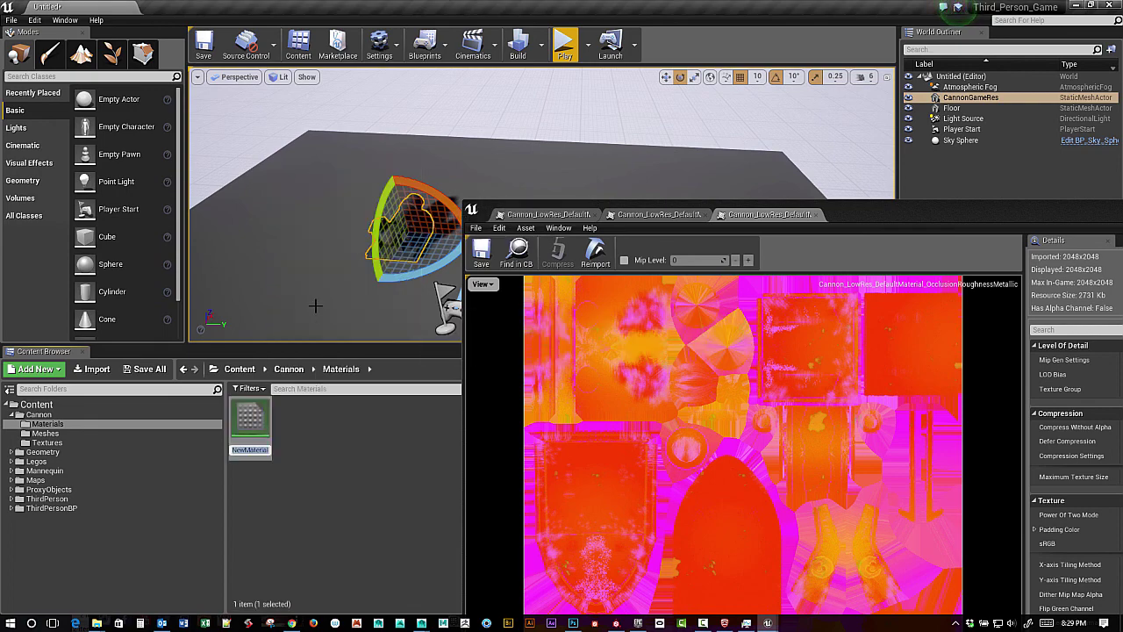
pyautogui.write('M')
pyautogui.write('_Cannon')
pyautogui.write('_')
pyautogui.write('SP')
pyautogui.press('Return')
pyautogui.doubleClick(251, 420)
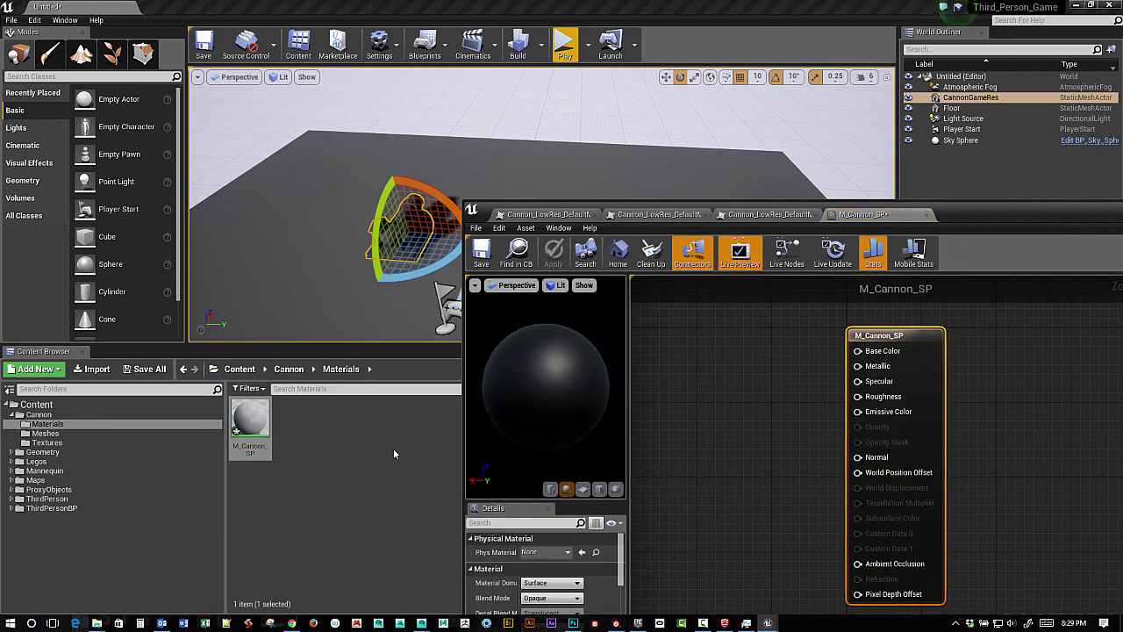
# Step: Use the CannonGameRes mesh from the Meshes folder as the material's preview mesh and orbit to see it
pyautogui.click(91, 432)
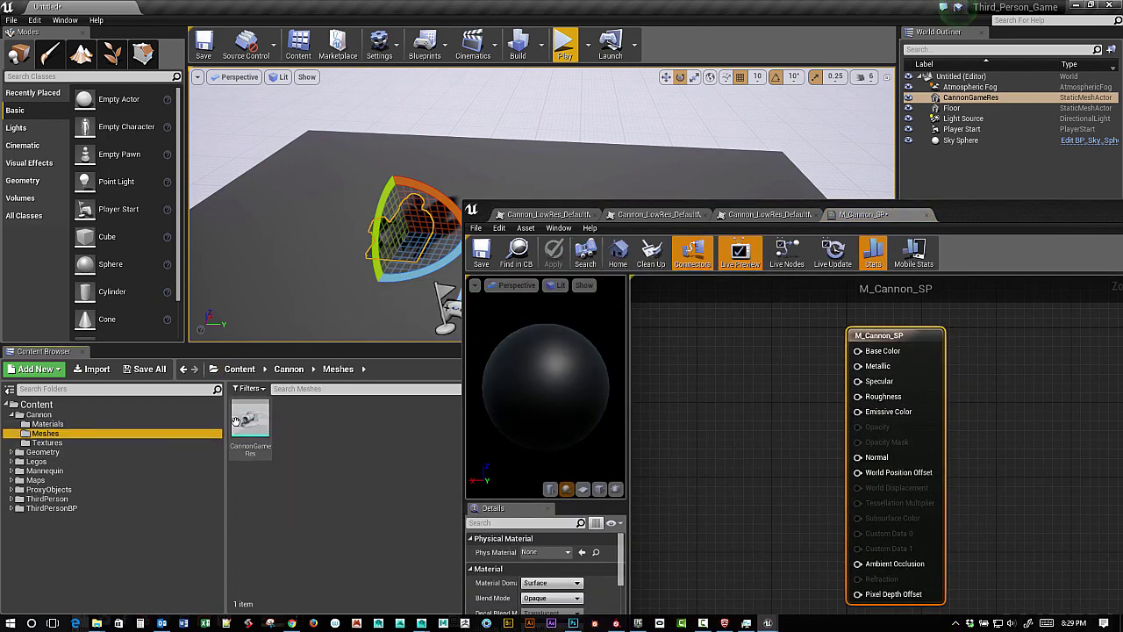
pyautogui.click(615, 489)
pyautogui.moveTo(538, 418)
pyautogui.mouseDown()
pyautogui.moveTo(518, 410)
pyautogui.moveTo(580, 387)
pyautogui.moveTo(509, 343)
pyautogui.moveTo(521, 339)
pyautogui.mouseUp()
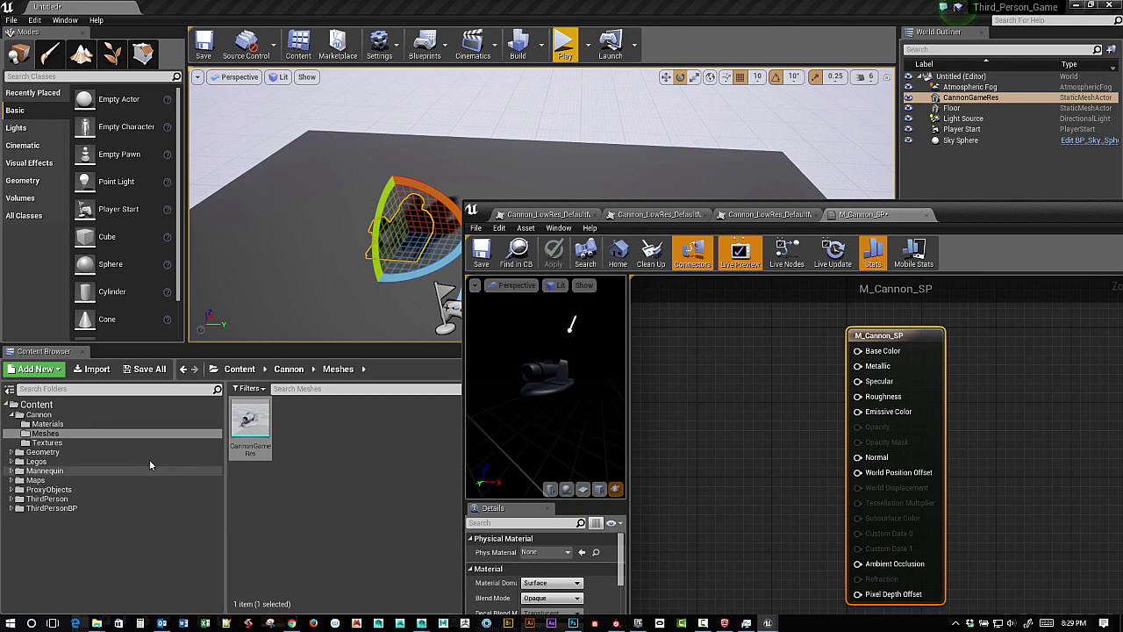
# Step: Add all three cannon textures to the M_Cannon_SP graph as texture samples and maximize the material editor
pyautogui.click(131, 443)
pyautogui.click(250, 430)
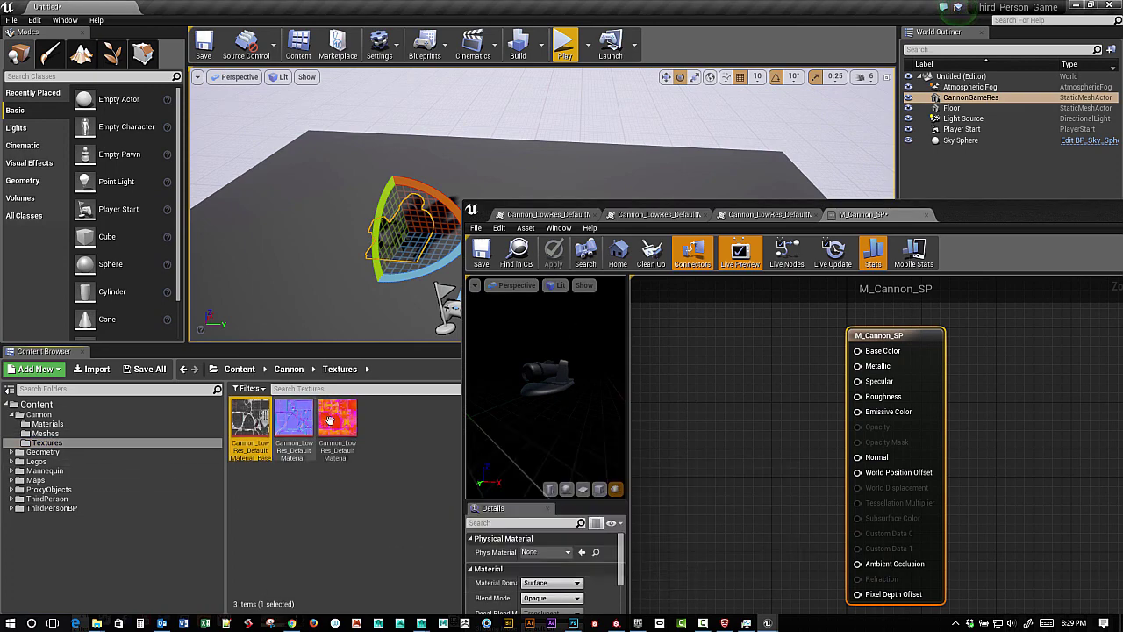
pyautogui.keyDown('shift'); pyautogui.click(329, 421); pyautogui.keyUp('shift')
pyautogui.moveTo(294, 421); pyautogui.dragTo(737, 426)
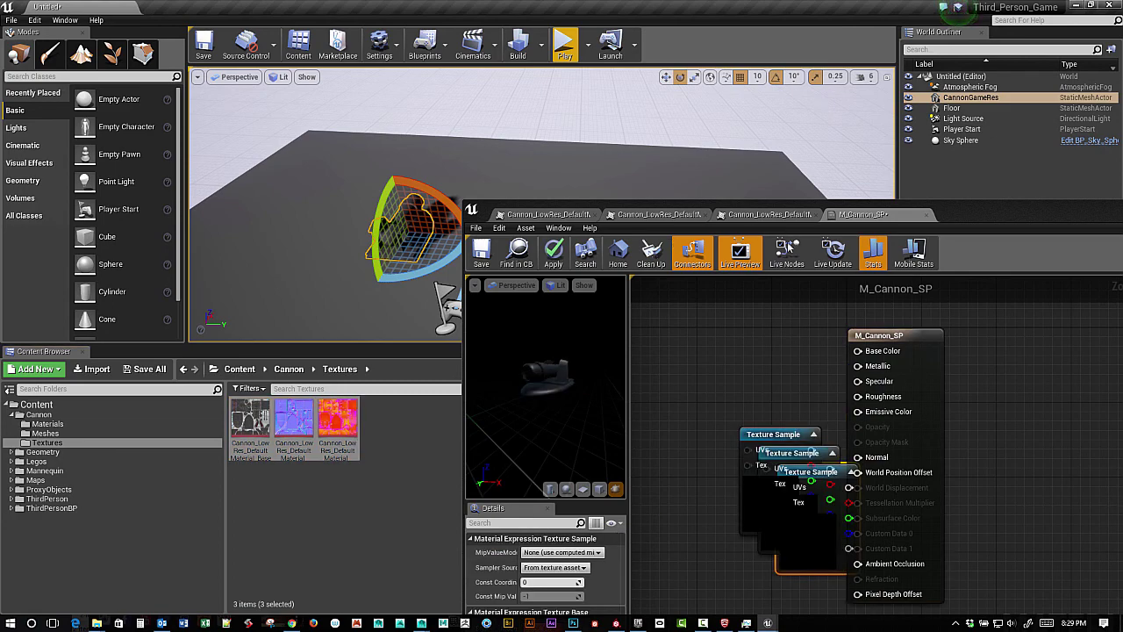
pyautogui.doubleClick(985, 212)
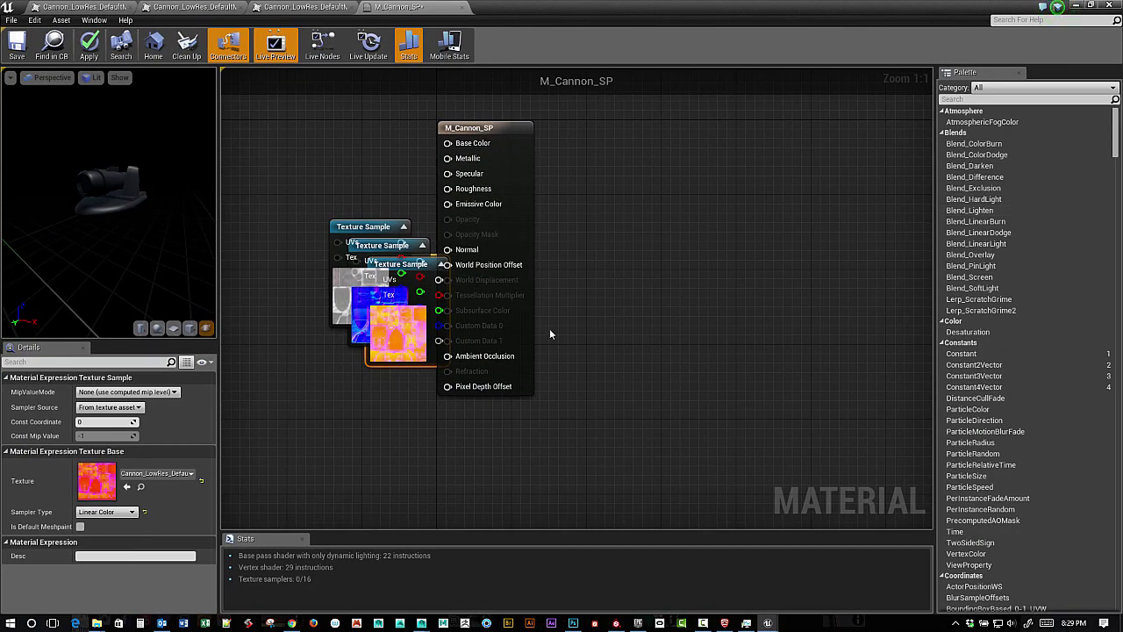
# Step: Spread the texture samples apart and connect the normal map to Normal and the base color map to Base Color
pyautogui.moveTo(387, 337); pyautogui.dragTo(279, 512)
pyautogui.moveTo(356, 226); pyautogui.dragTo(304, 138)
pyautogui.moveTo(355, 260); pyautogui.dragTo(447, 251)
pyautogui.click(379, 243)
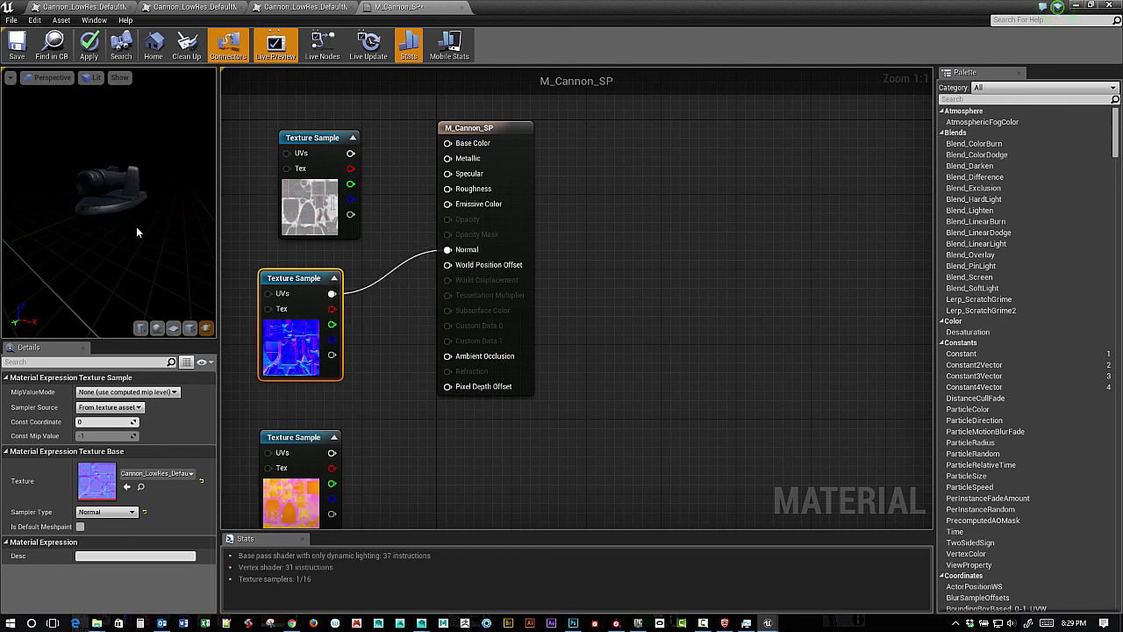
pyautogui.moveTo(183, 209); pyautogui.dragTo(210, 209)
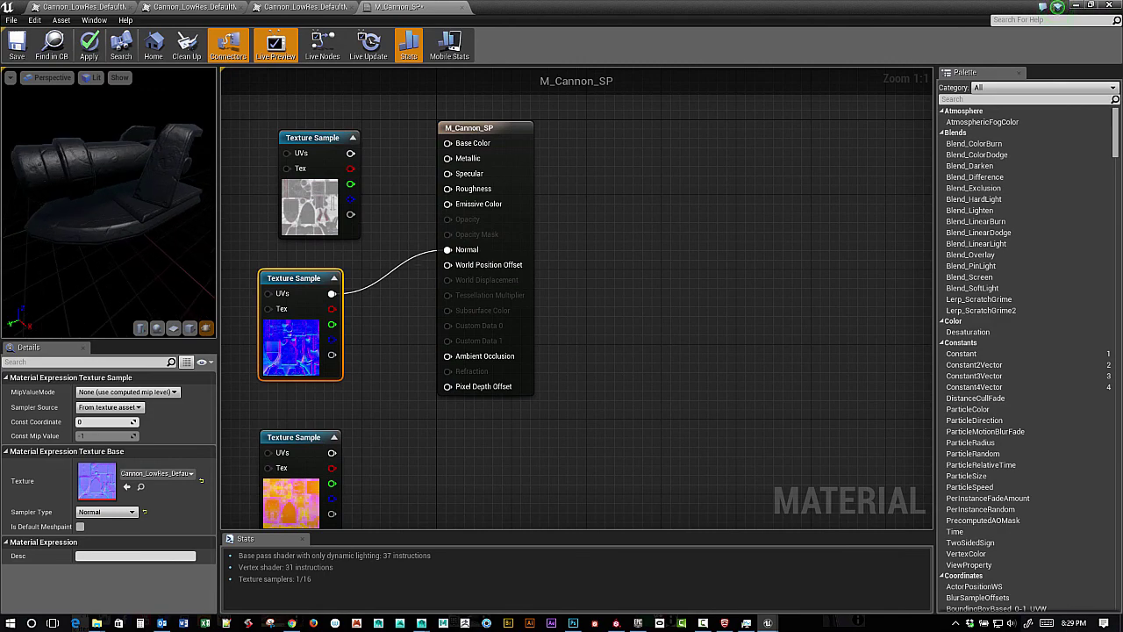
pyautogui.moveTo(370, 215); pyautogui.dragTo(464, 260, button='right')
pyautogui.moveTo(397, 186); pyautogui.dragTo(542, 188)
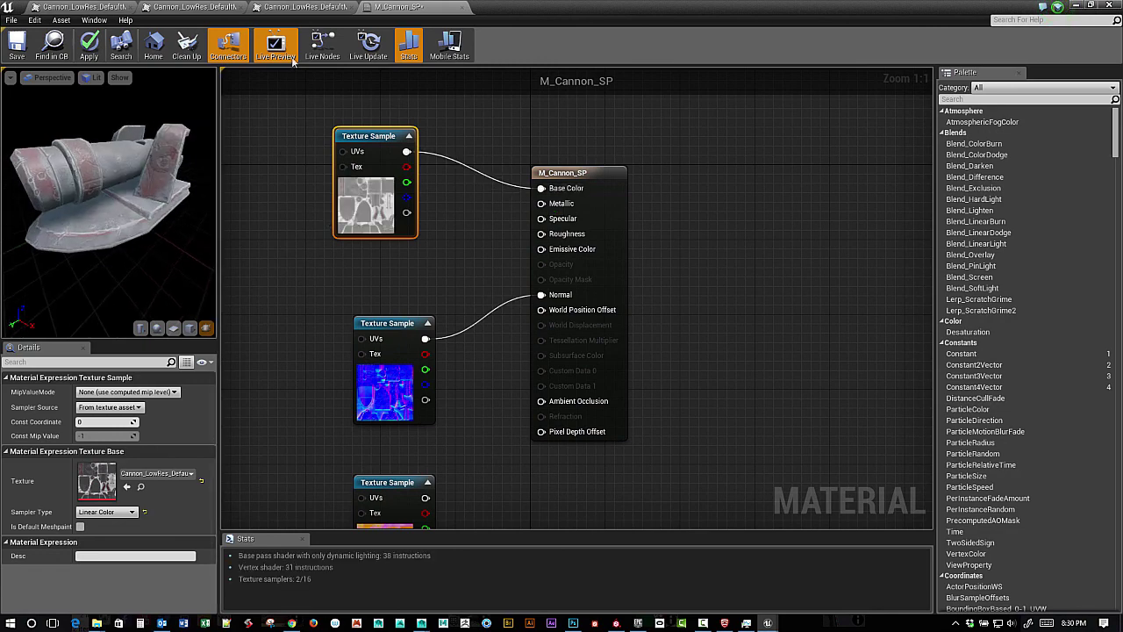
# Step: Restore the smaller editor window, turn sRGB back on for the BaseColor texture and save it
pyautogui.doubleClick(531, 8)
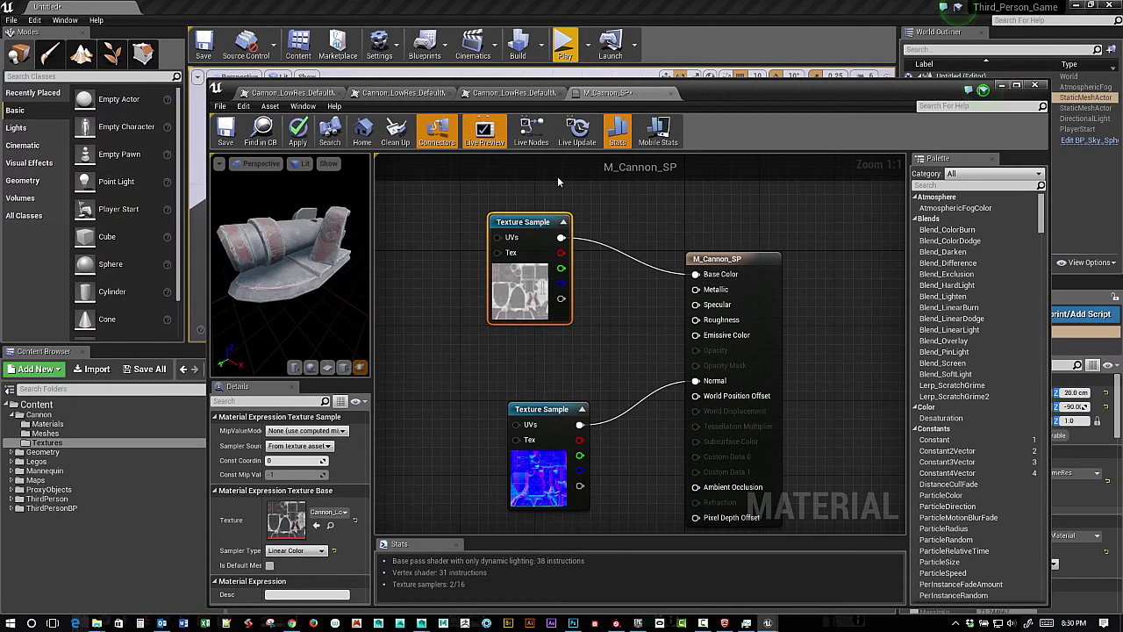
pyautogui.moveTo(701, 80); pyautogui.dragTo(861, 139)
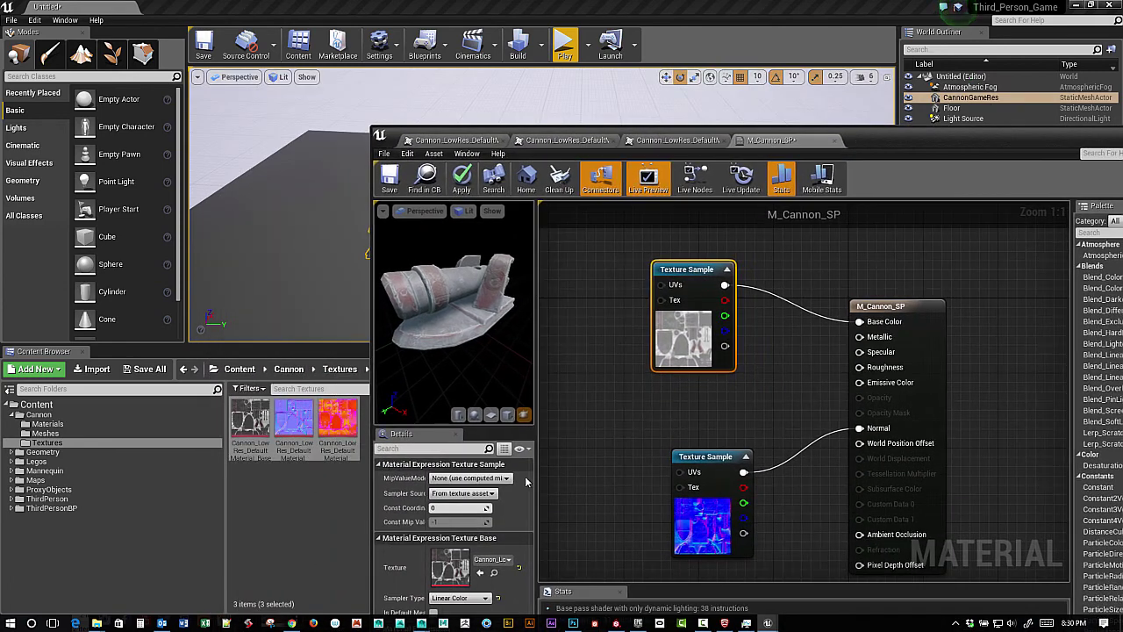
pyautogui.doubleClick(253, 419)
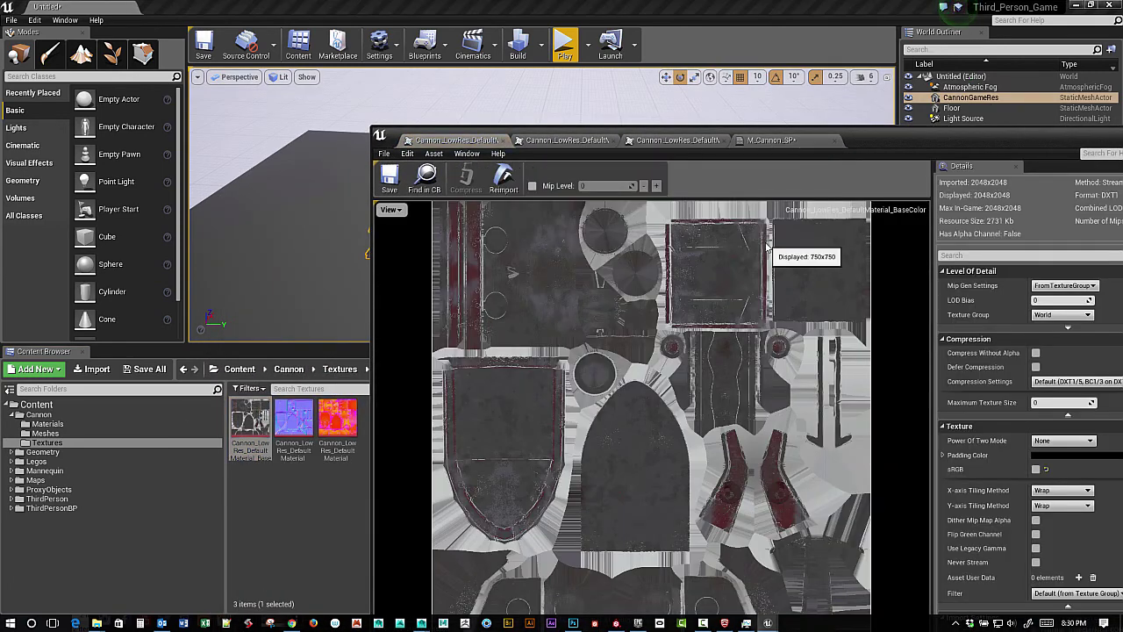
pyautogui.click(1035, 468)
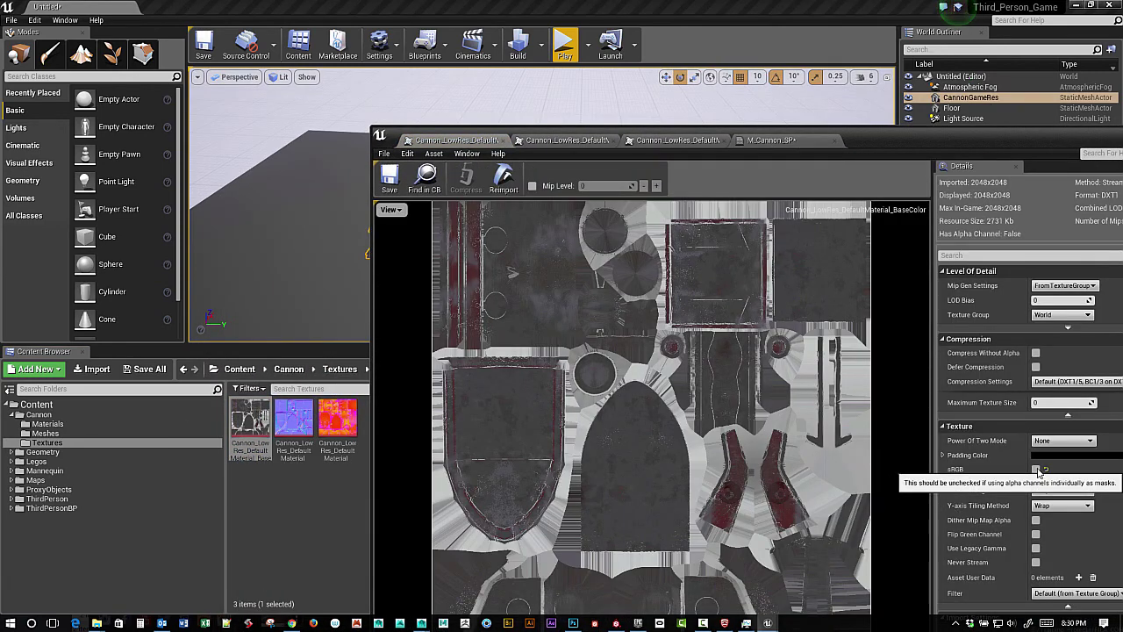
pyautogui.click(389, 175)
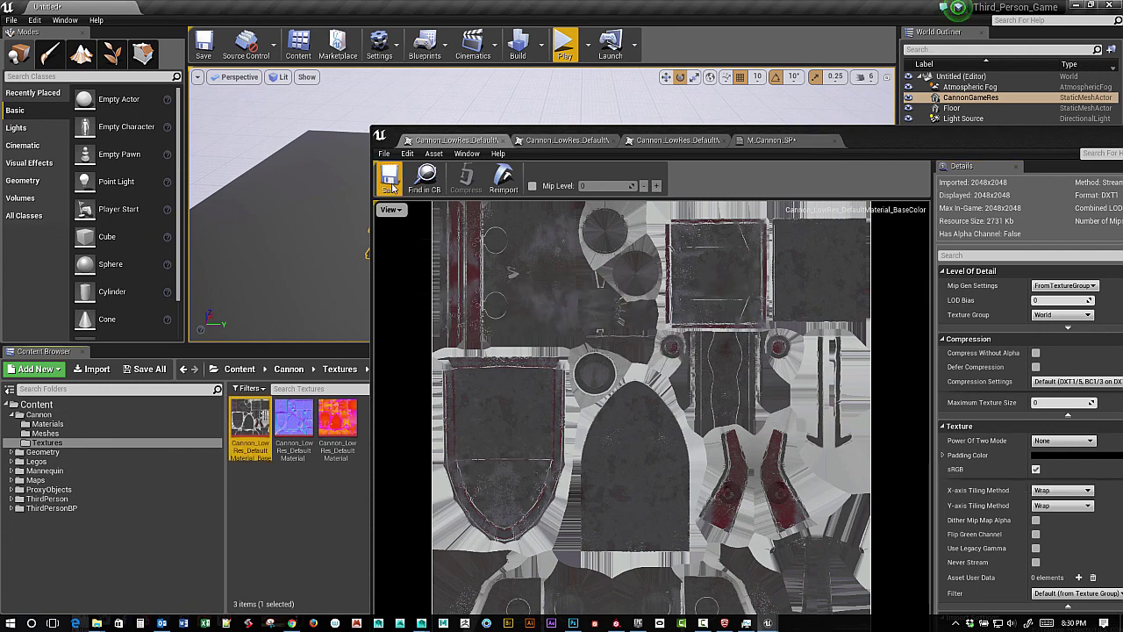
# Step: Return to M_Cannon_SP and reassign the BaseColor texture to its sample so that its sampler type becomes Color
pyautogui.click(772, 140)
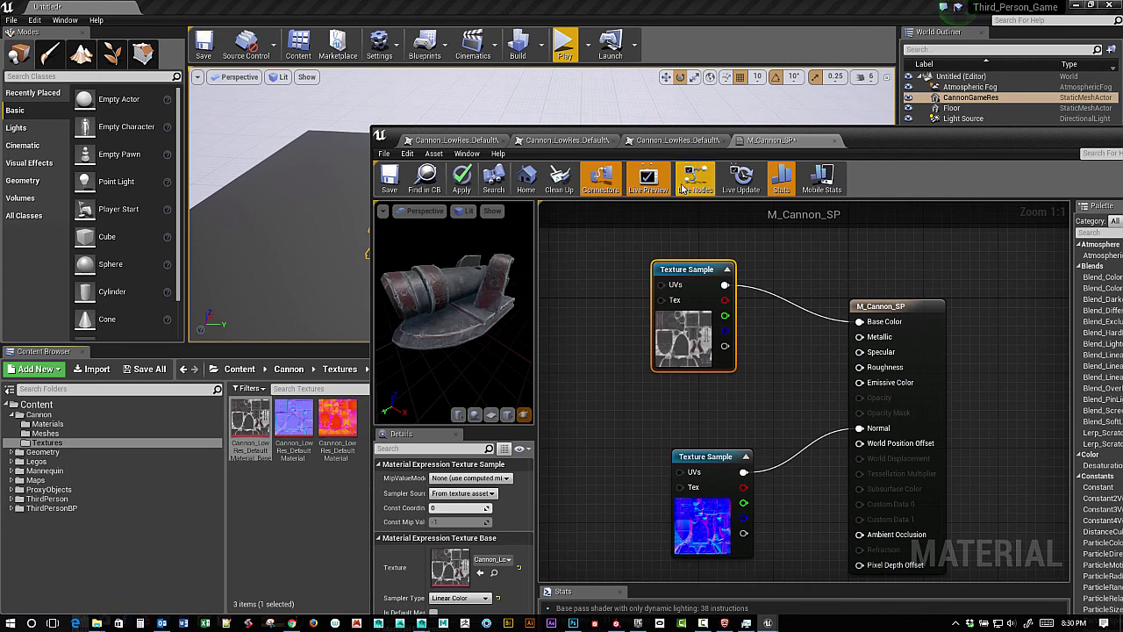
pyautogui.doubleClick(879, 131)
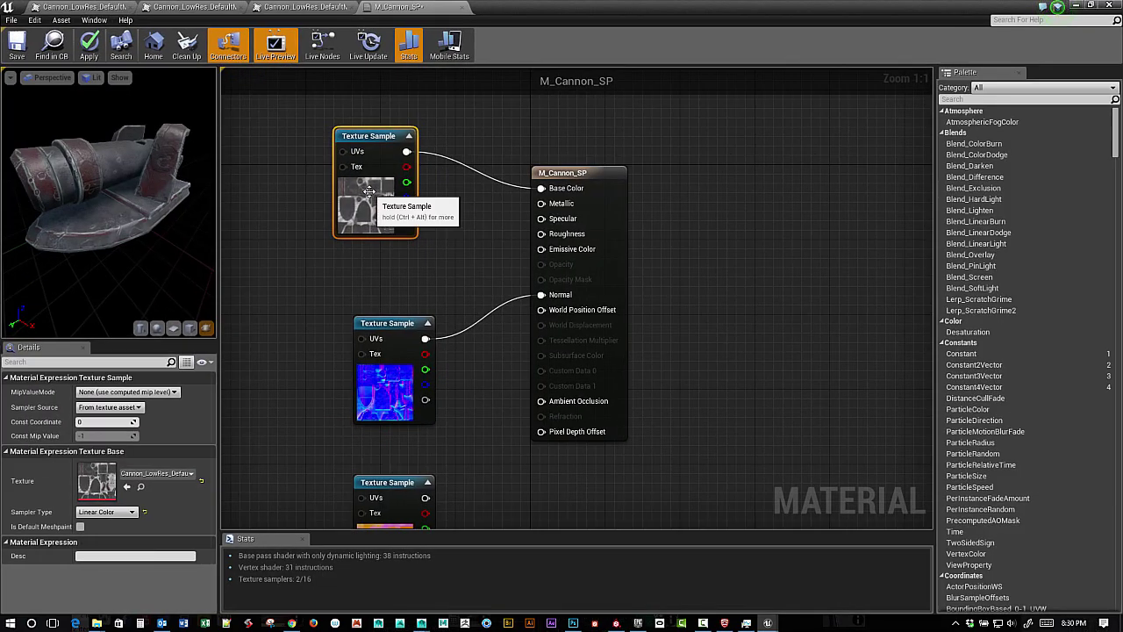
pyautogui.click(141, 487)
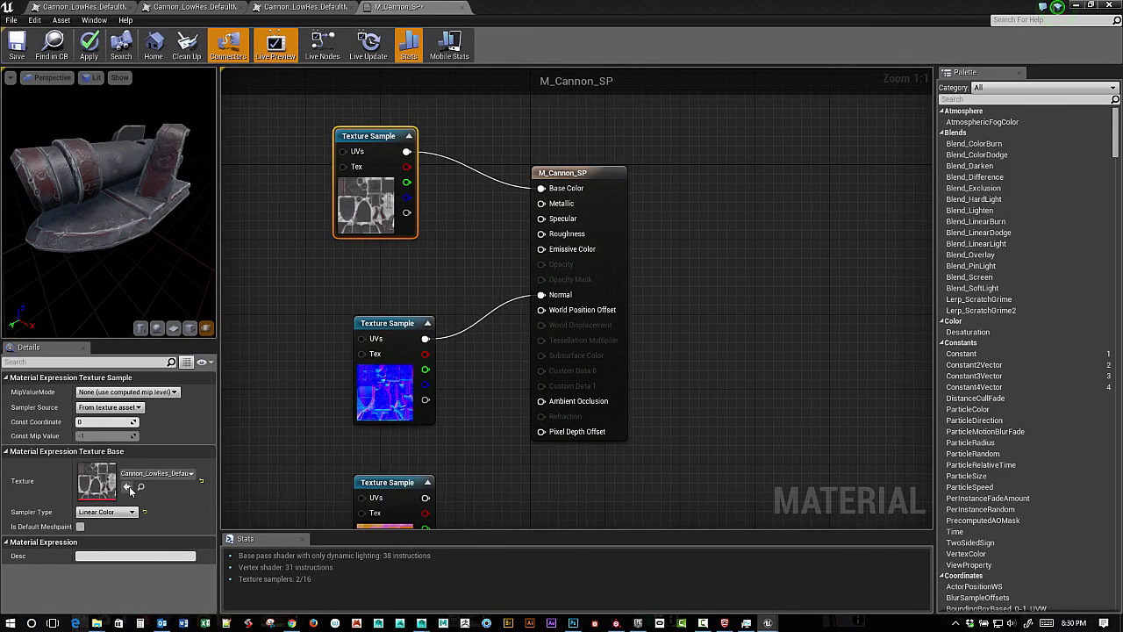
pyautogui.click(127, 487)
pyautogui.moveTo(177, 232)
pyautogui.mouseDown()
pyautogui.moveTo(140, 232)
pyautogui.moveTo(176, 233)
pyautogui.mouseUp()
pyautogui.moveTo(176, 233)
pyautogui.mouseDown(button='right')
pyautogui.moveTo(176, 198)
pyautogui.moveTo(176, 219)
pyautogui.mouseUp(button='right')
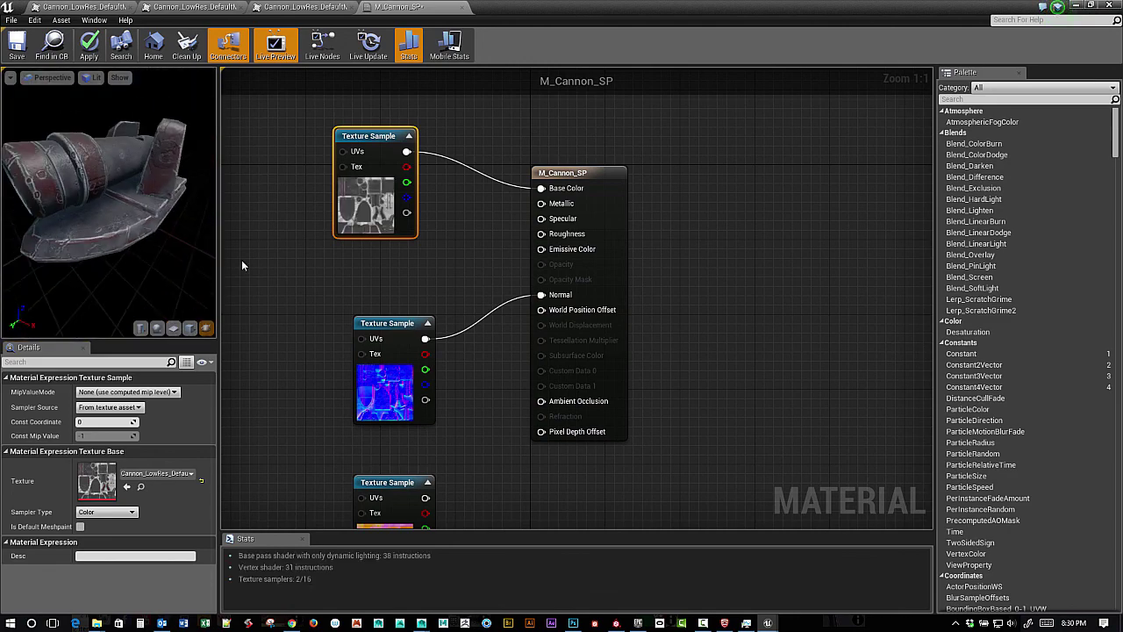
# Step: Place the OcclusionRoughnessMetallic sample left of the other samples and connect its red channel to Ambient Occlusion
pyautogui.moveTo(370, 294); pyautogui.dragTo(436, 180, button='right')
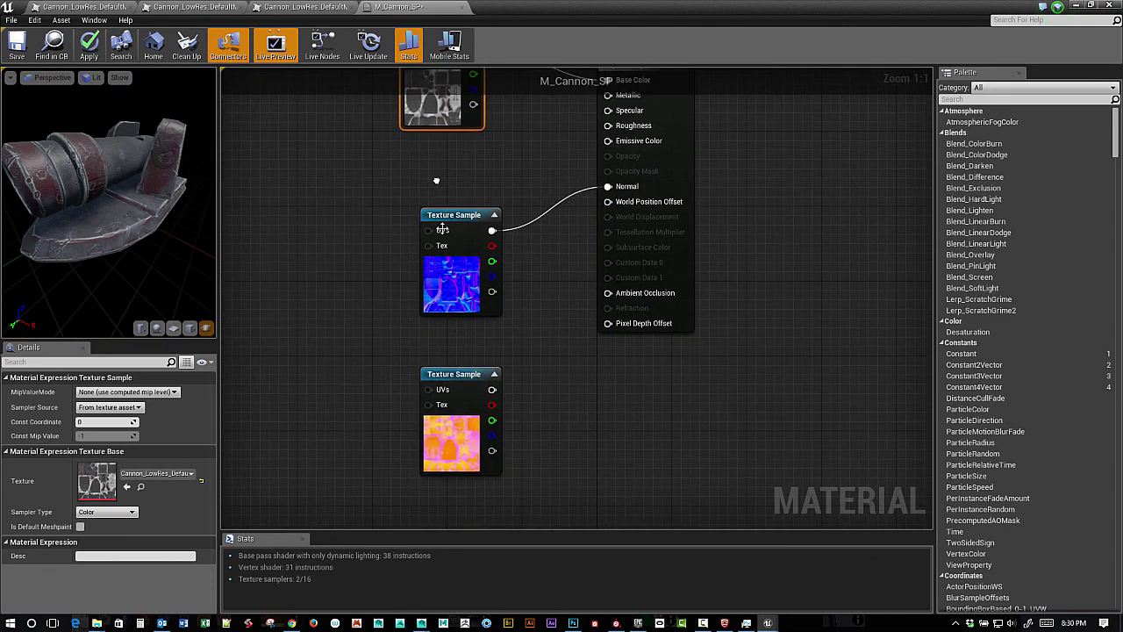
pyautogui.click(457, 389)
pyautogui.moveTo(457, 389); pyautogui.dragTo(326, 210)
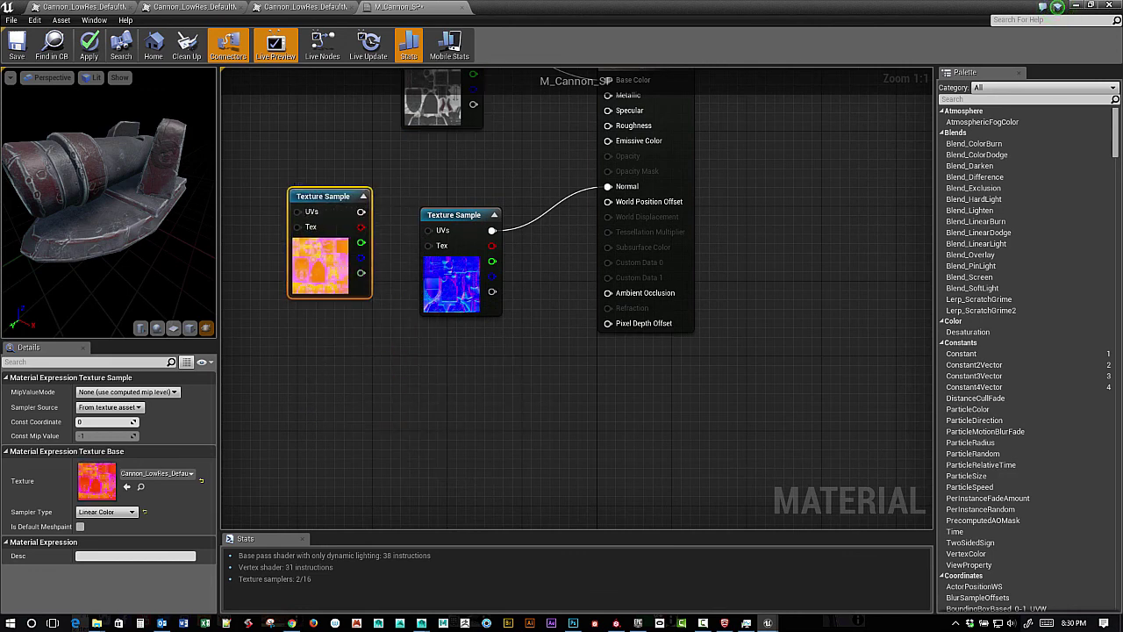
pyautogui.moveTo(316, 196); pyautogui.dragTo(377, 301, button='right')
pyautogui.moveTo(377, 301); pyautogui.dragTo(339, 235)
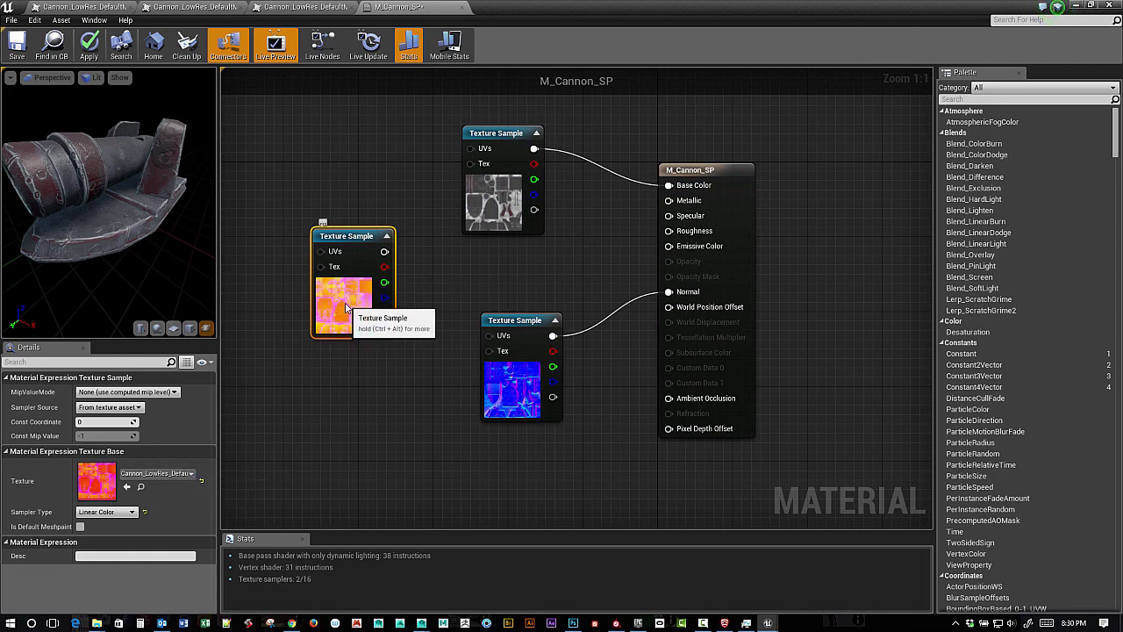
pyautogui.moveTo(384, 267); pyautogui.dragTo(671, 400)
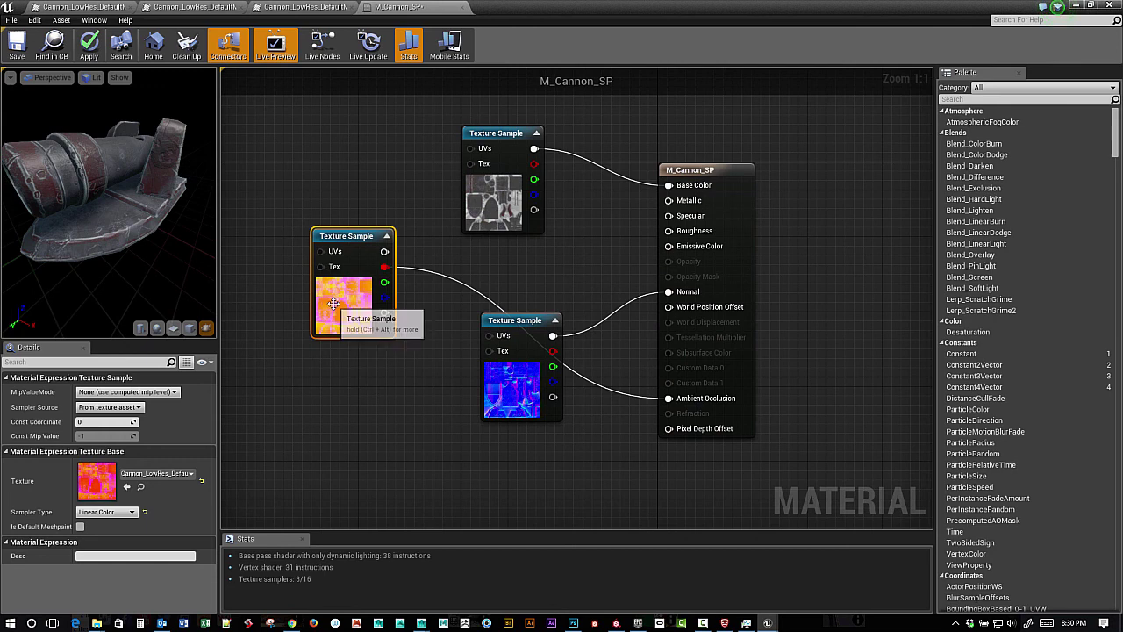
pyautogui.moveTo(357, 240); pyautogui.dragTo(273, 211)
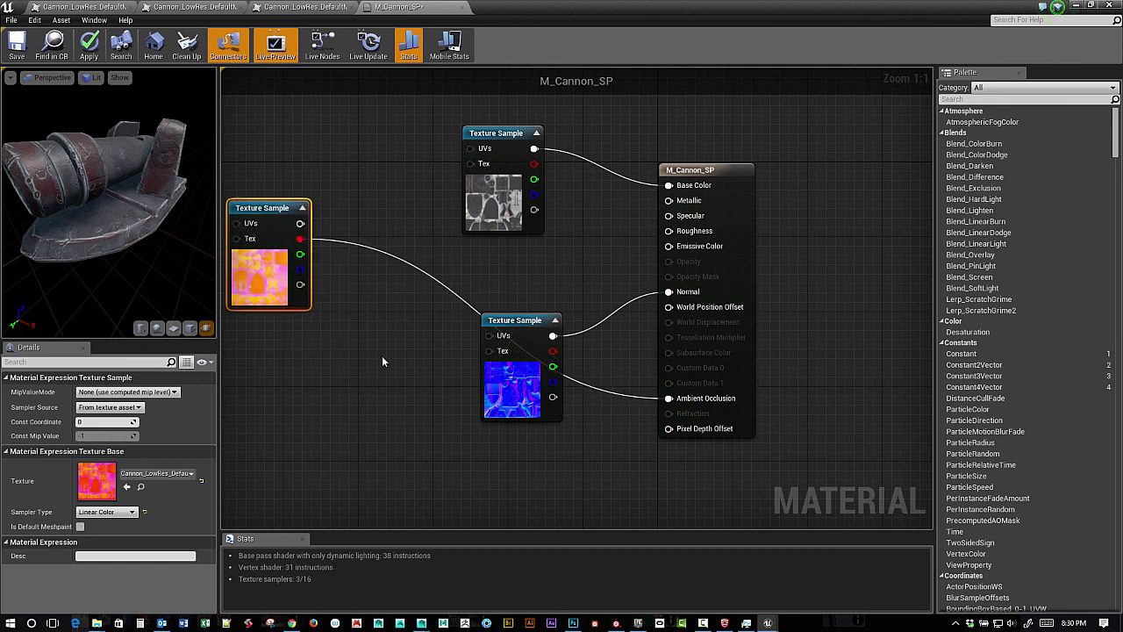
# Step: Add a Multiply node, feed it the red channel of the OcclusionRoughnessMetallic sample and preview it on the cannon
pyautogui.moveTo(381, 356); pyautogui.dragTo(507, 330, button='right')
pyautogui.moveTo(395, 184); pyautogui.dragTo(295, 175)
pyautogui.click(381, 249)
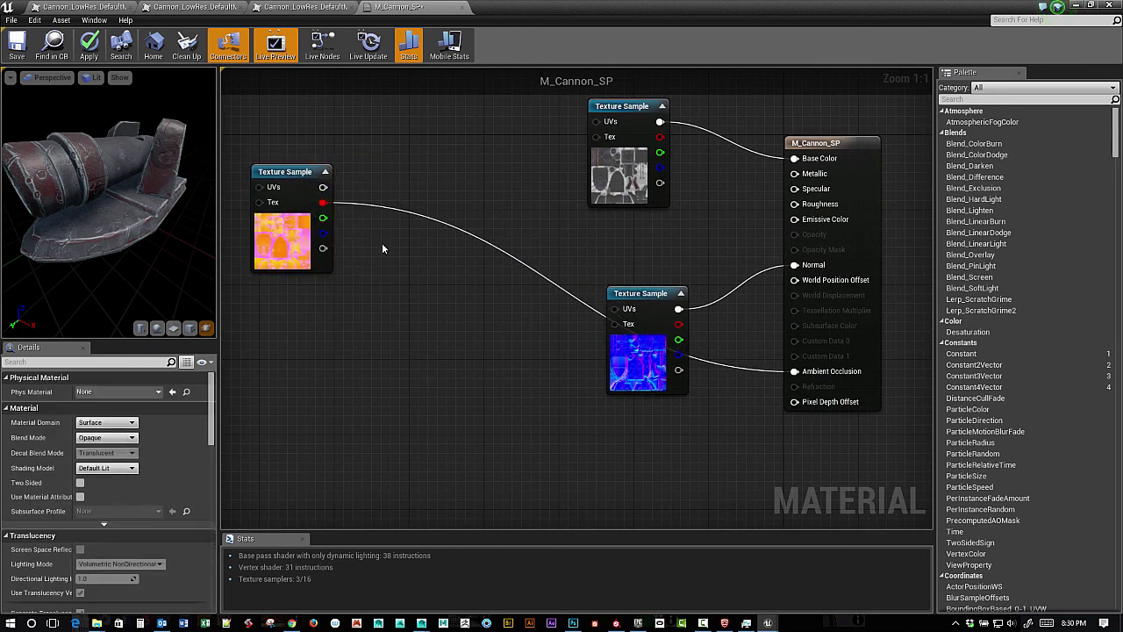
pyautogui.click(412, 249)
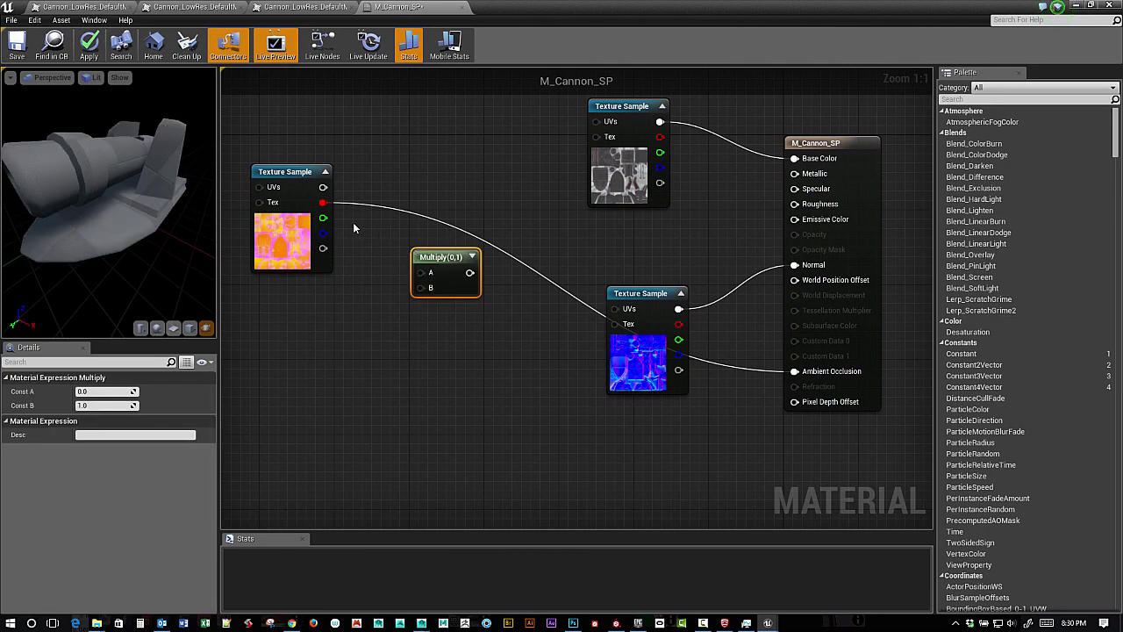
pyautogui.moveTo(323, 204); pyautogui.dragTo(423, 273)
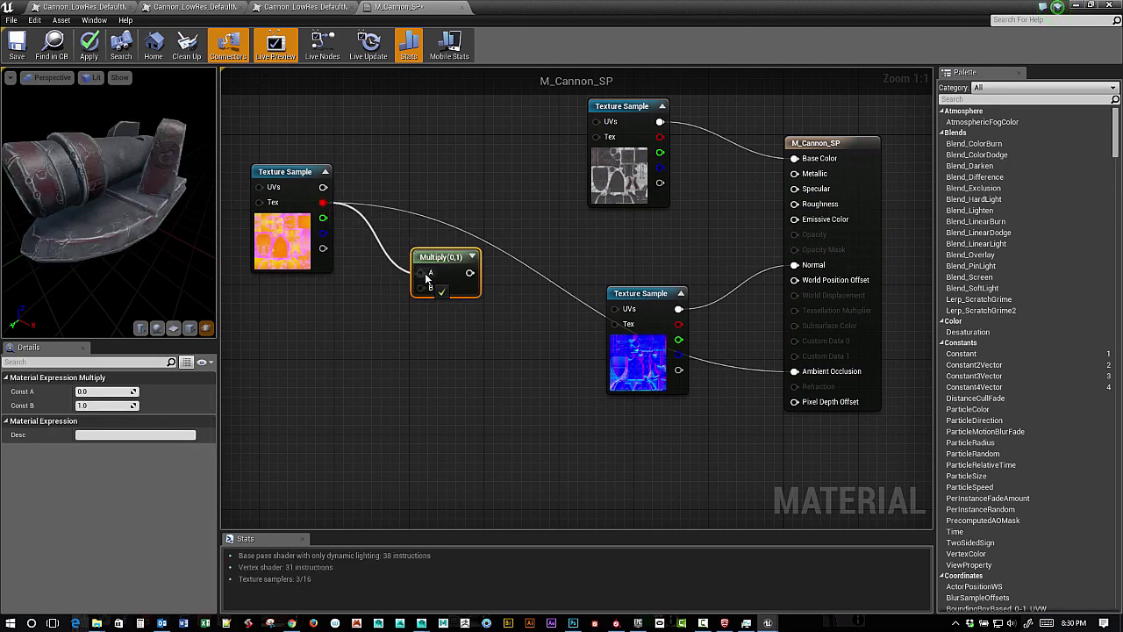
pyautogui.rightClick(441, 258)
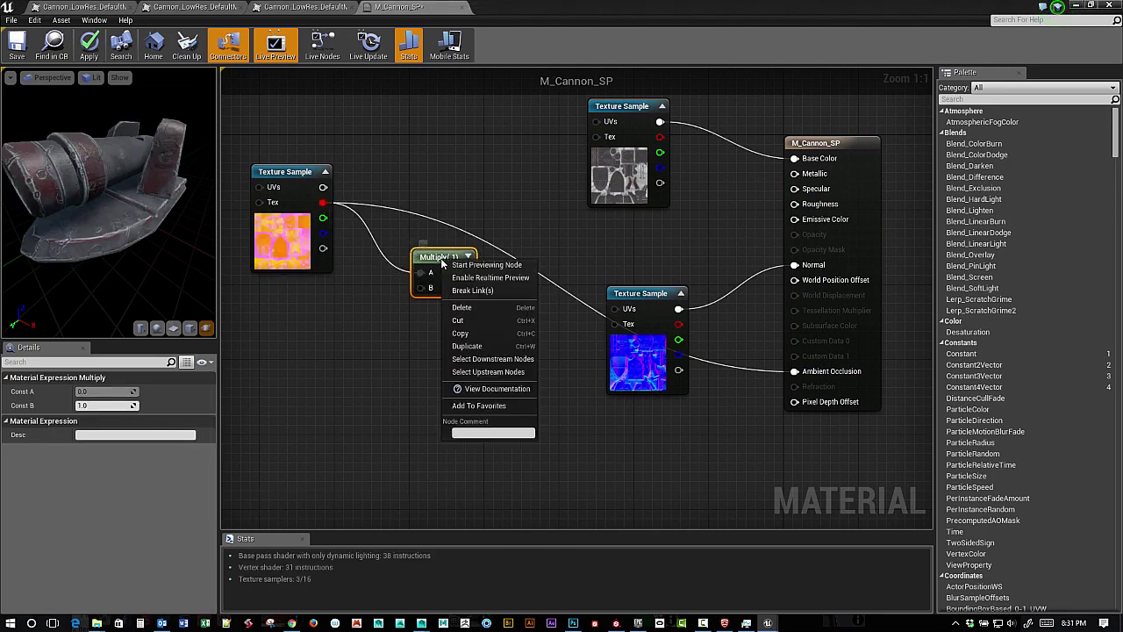
pyautogui.click(487, 265)
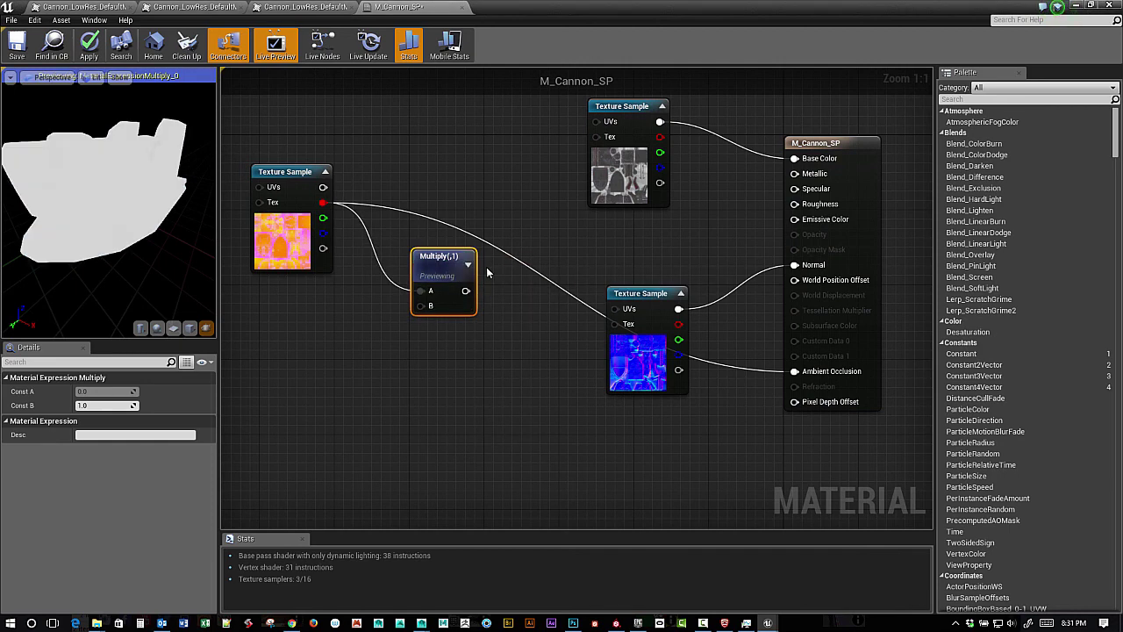
pyautogui.moveTo(169, 210)
pyautogui.mouseDown()
pyautogui.moveTo(132, 219)
pyautogui.moveTo(167, 197)
pyautogui.moveTo(170, 211)
pyautogui.mouseUp()
pyautogui.moveTo(169, 211)
pyautogui.mouseDown(button='right')
pyautogui.moveTo(189, 237)
pyautogui.moveTo(153, 206)
pyautogui.mouseUp(button='right')
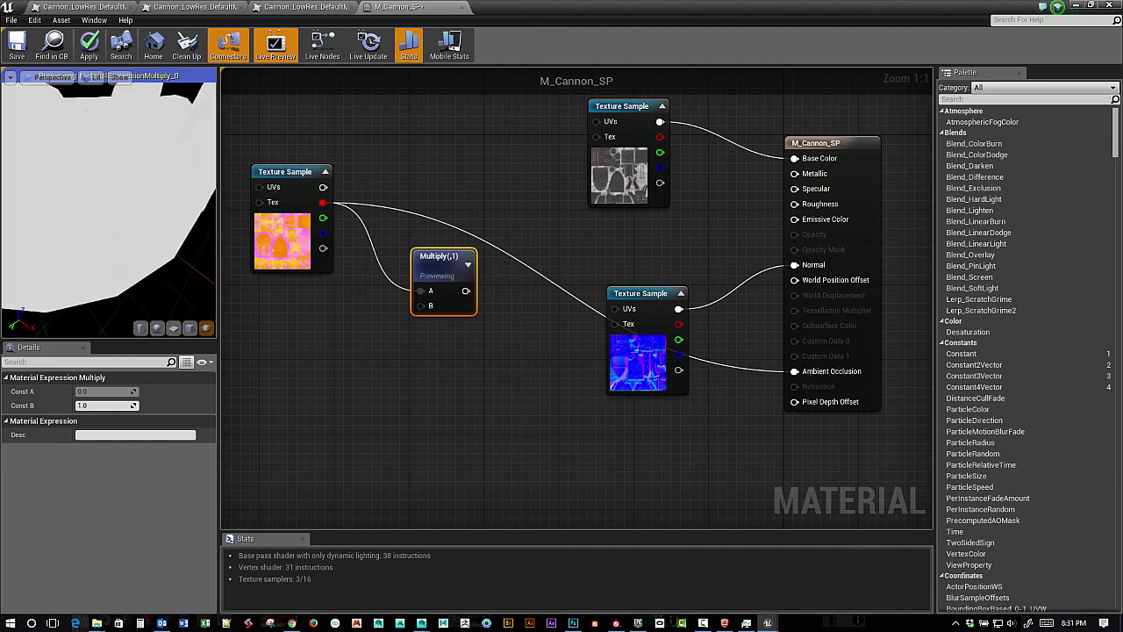
pyautogui.moveTo(164, 220)
pyautogui.mouseDown()
pyautogui.moveTo(106, 250)
pyautogui.moveTo(144, 215)
pyautogui.moveTo(123, 224)
pyautogui.moveTo(149, 211)
pyautogui.moveTo(158, 220)
pyautogui.mouseUp()
# Step: Preview the sample's green and blue channels on the cannon by feeding each in turn into the Multiply node's A input
pyautogui.moveTo(324, 218); pyautogui.dragTo(421, 290)
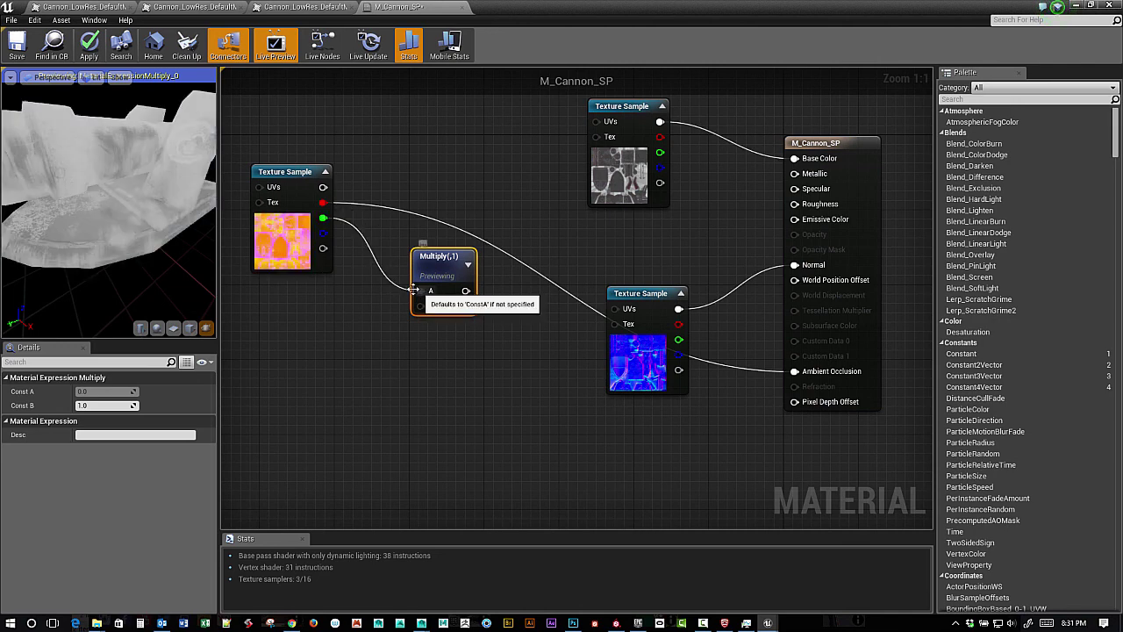
pyautogui.moveTo(160, 242); pyautogui.dragTo(166, 237)
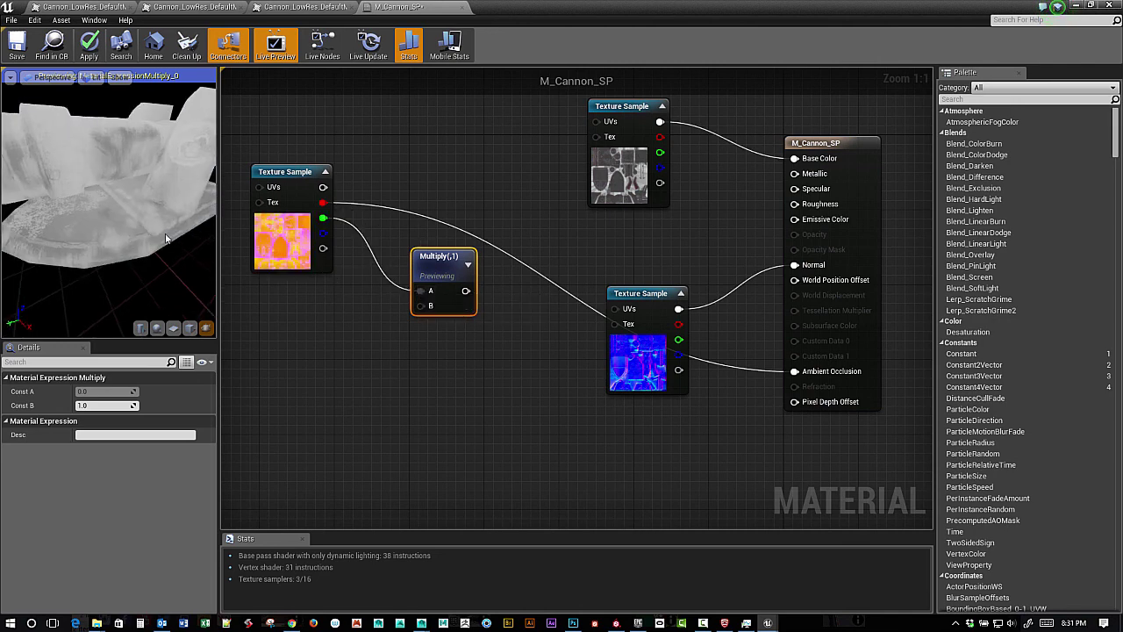
pyautogui.moveTo(321, 232); pyautogui.dragTo(419, 292)
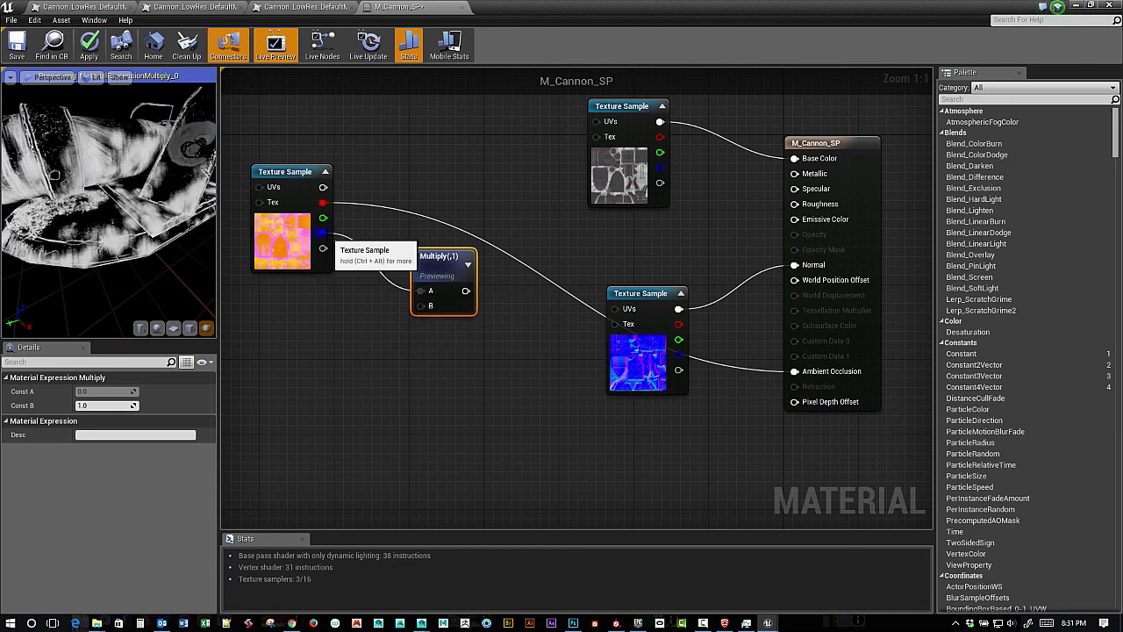
# Step: Connect the sample's blue channel to Metallic and green channel to Roughness, and delete the Multiply node
pyautogui.moveTo(322, 232); pyautogui.dragTo(795, 173)
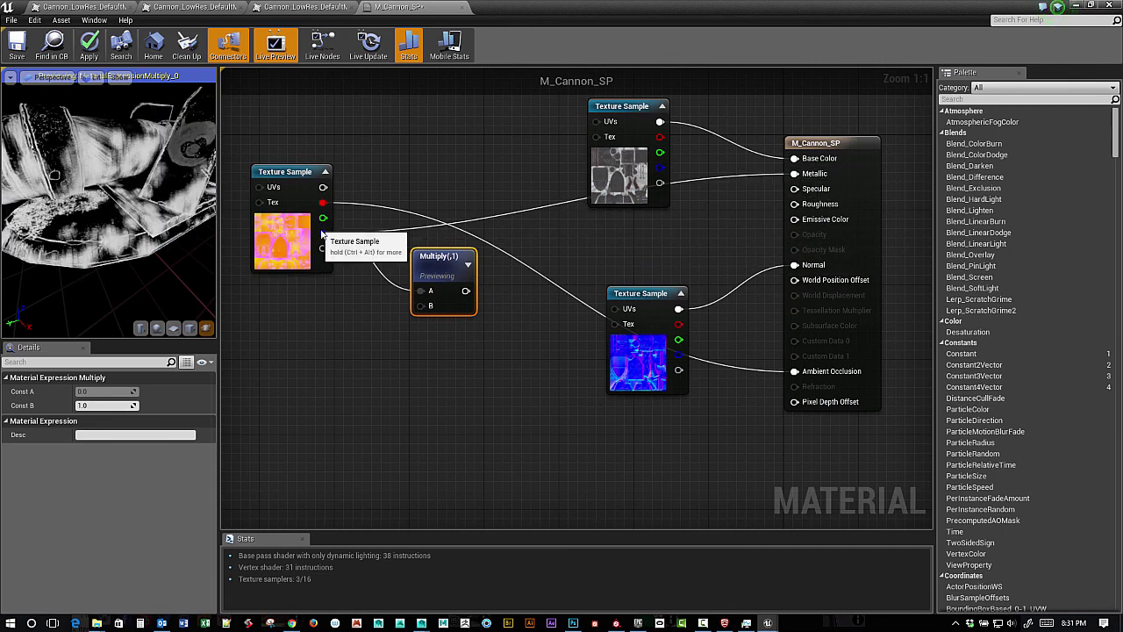
pyautogui.moveTo(323, 217); pyautogui.dragTo(795, 204)
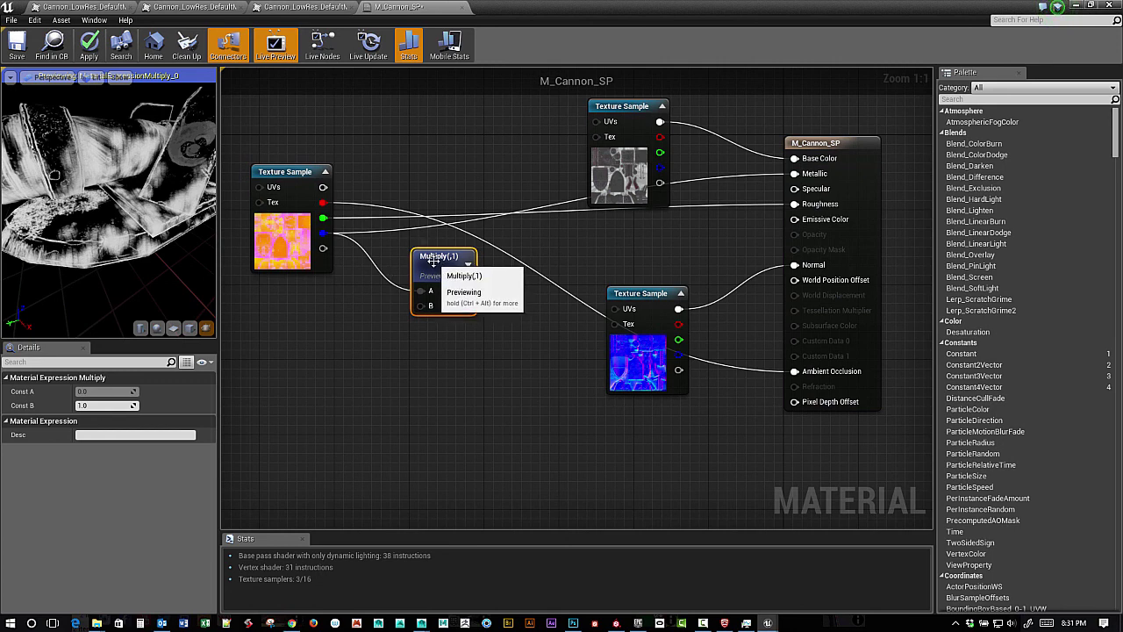
pyautogui.press('Delete')
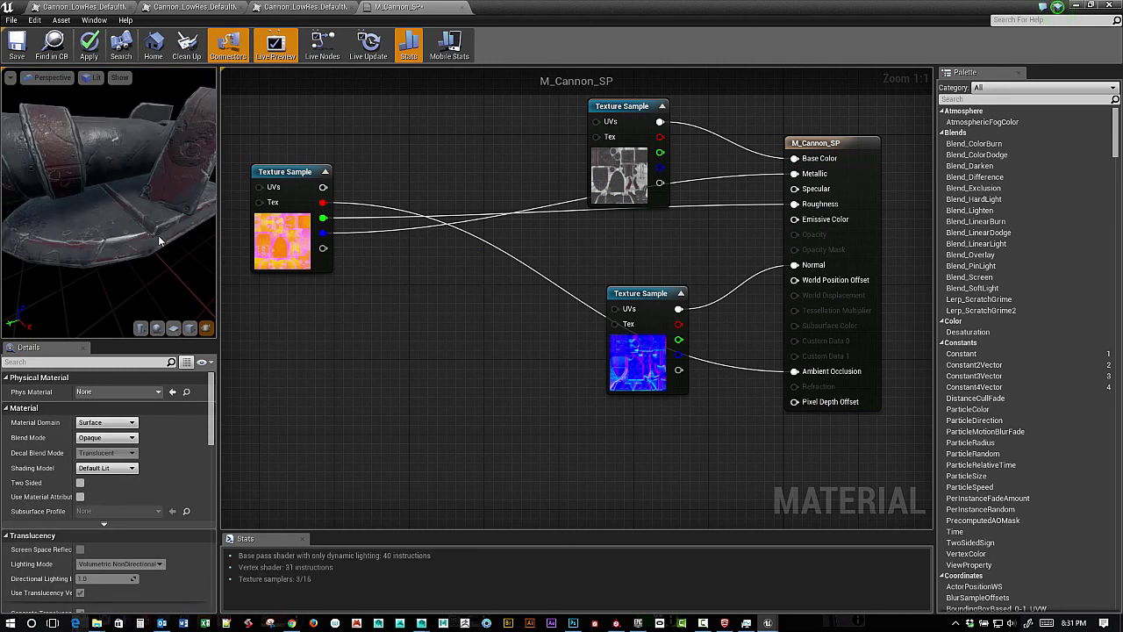
# Step: Enlarge the material preview viewport in width and height and inspect the cannon from several angles
pyautogui.moveTo(109, 206); pyautogui.dragTo(364, 193)
pyautogui.moveTo(270, 340); pyautogui.dragTo(277, 439)
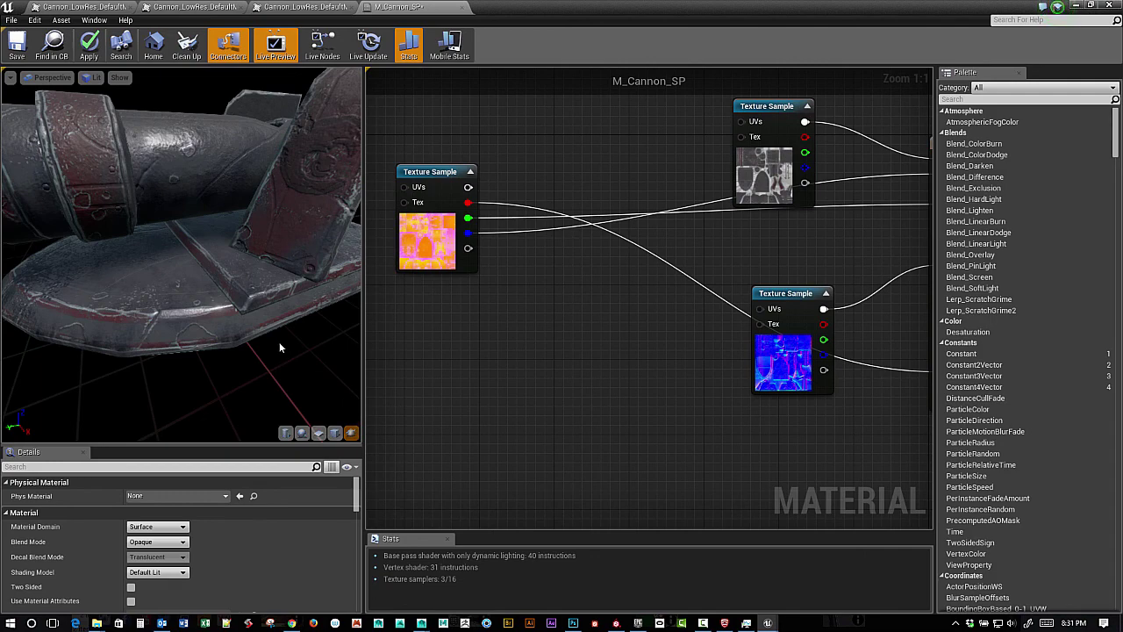
pyautogui.moveTo(279, 348); pyautogui.dragTo(279, 409, button='right')
pyautogui.moveTo(247, 317); pyautogui.dragTo(248, 303, button='right')
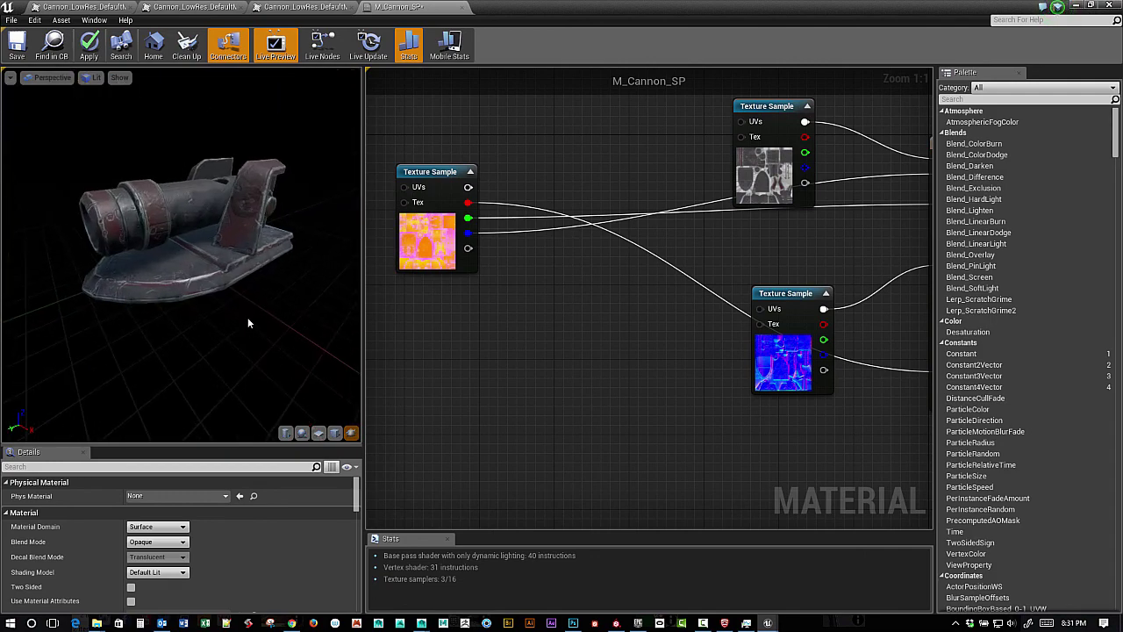
pyautogui.moveTo(247, 317); pyautogui.dragTo(221, 316)
pyautogui.moveTo(247, 317); pyautogui.dragTo(214, 315, button='right')
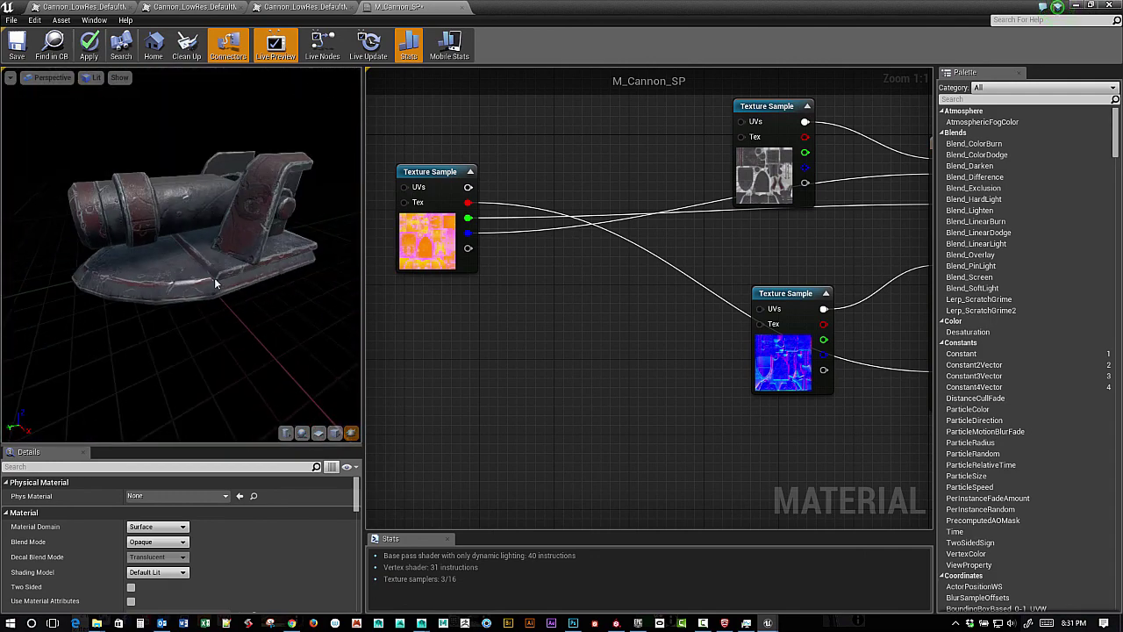
pyautogui.moveTo(246, 275); pyautogui.dragTo(263, 247)
# Step: Move the base color sample higher in the graph and align the normal map sample with the Normal input
pyautogui.moveTo(582, 304); pyautogui.dragTo(659, 331, button='right')
pyautogui.moveTo(719, 223); pyautogui.dragTo(719, 125)
pyautogui.moveTo(672, 326); pyautogui.dragTo(671, 269, button='right')
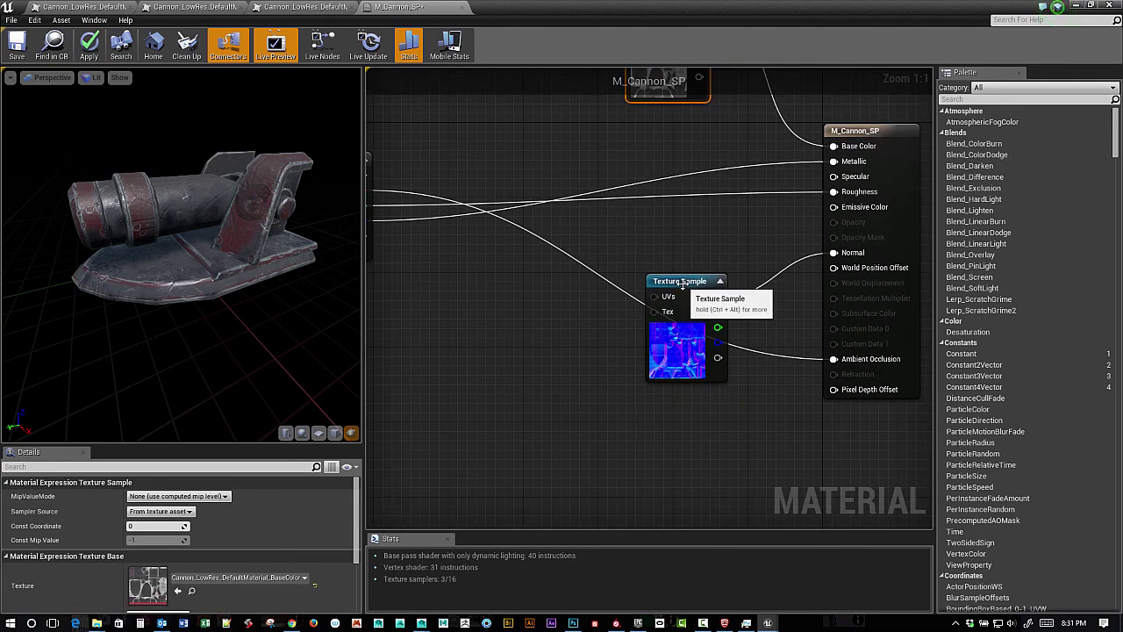
pyautogui.moveTo(675, 280); pyautogui.dragTo(723, 234)
pyautogui.moveTo(470, 298)
pyautogui.mouseDown(button='right')
pyautogui.moveTo(514, 302)
pyautogui.moveTo(580, 355)
pyautogui.moveTo(462, 306)
pyautogui.mouseUp(button='right')
# Step: Add a Power node below the samples and connect the OcclusionRoughnessMetallic sample's red channel to its Base input
pyautogui.click(441, 230)
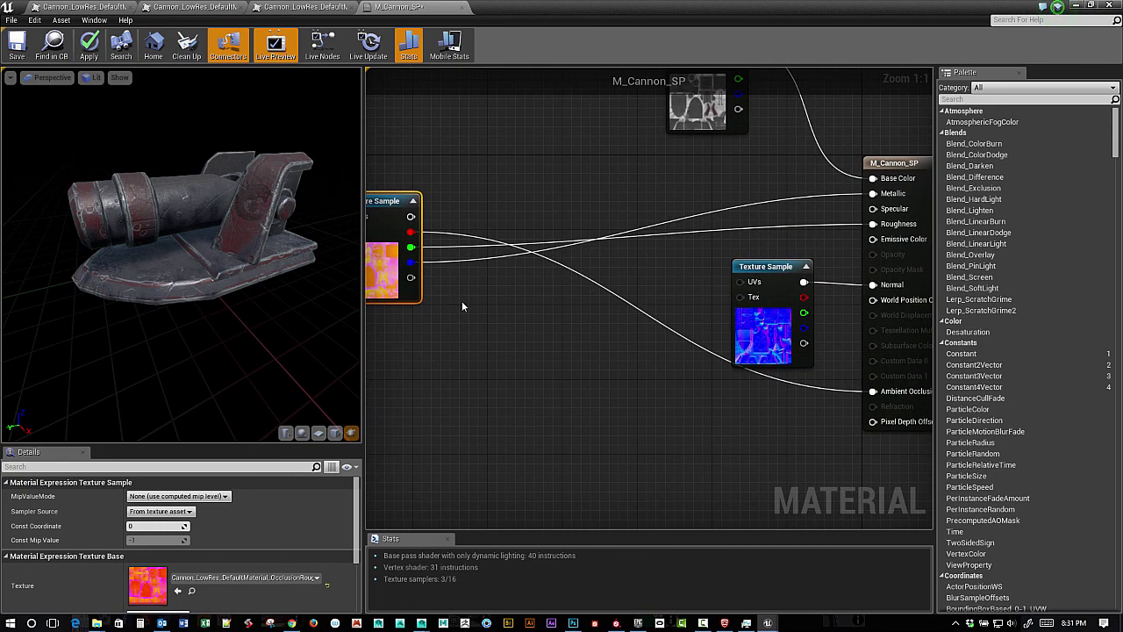
pyautogui.rightClick(492, 340)
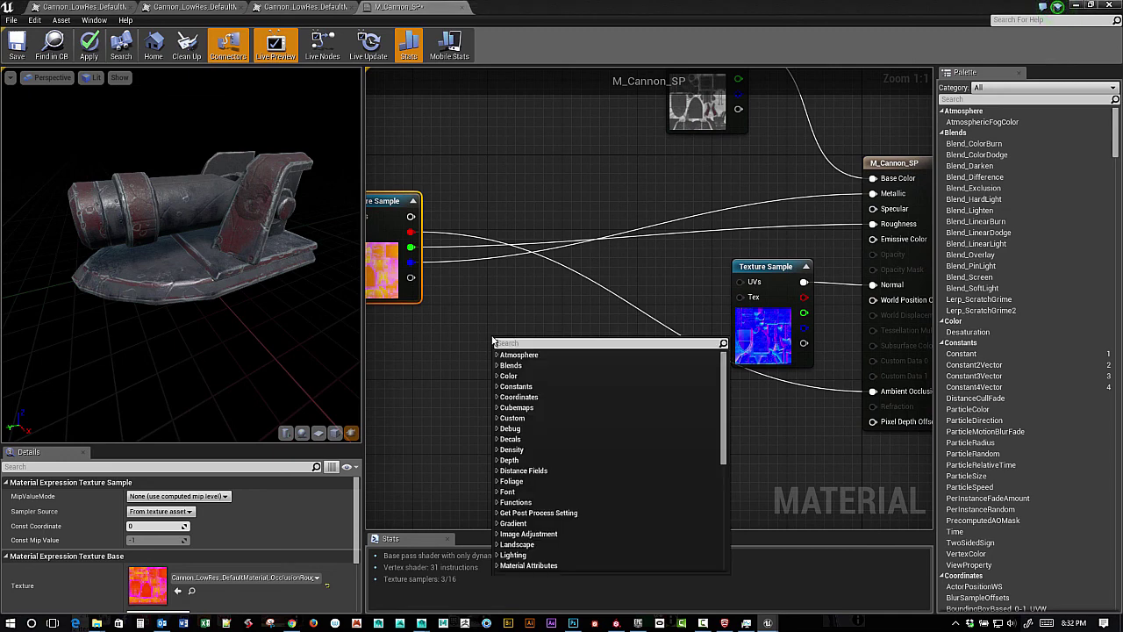
pyautogui.write('power')
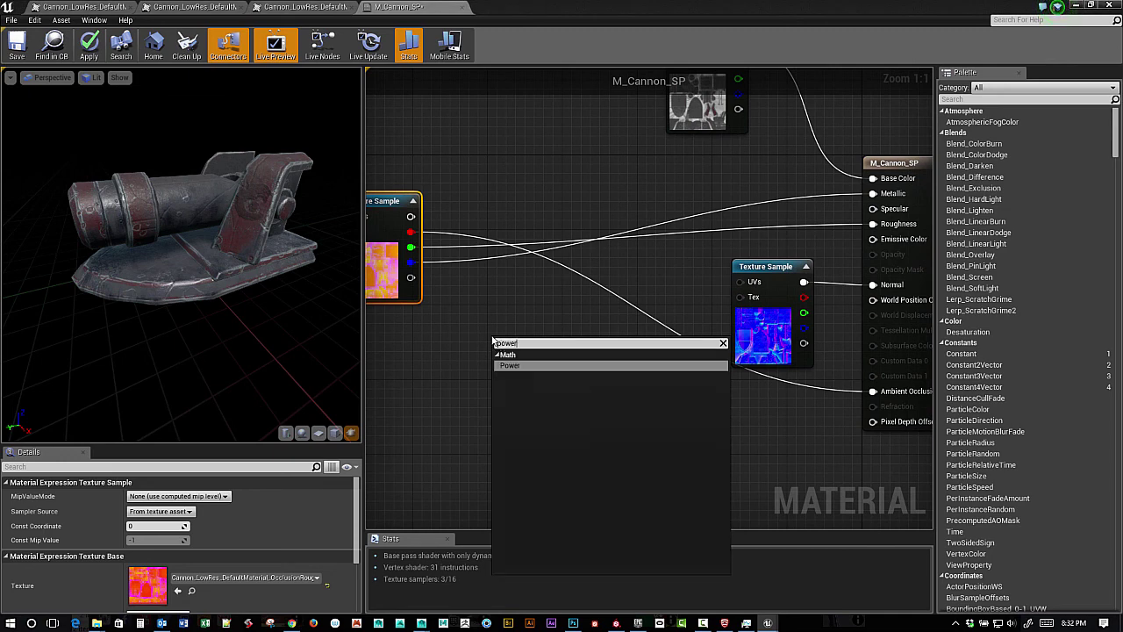
pyautogui.press('Return')
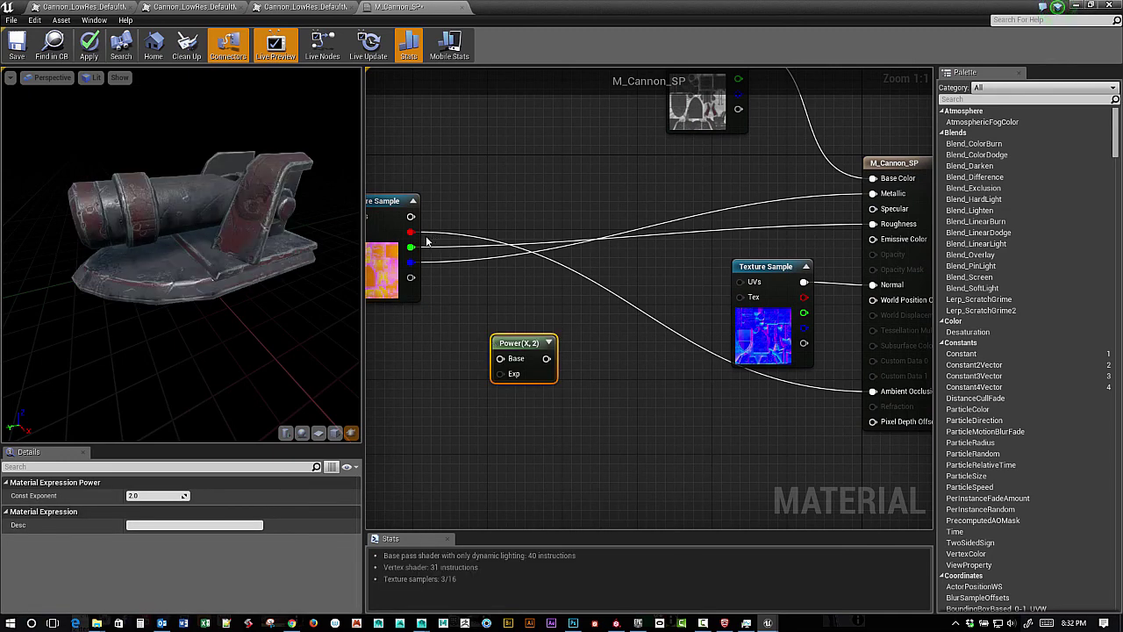
pyautogui.moveTo(411, 232); pyautogui.dragTo(536, 389)
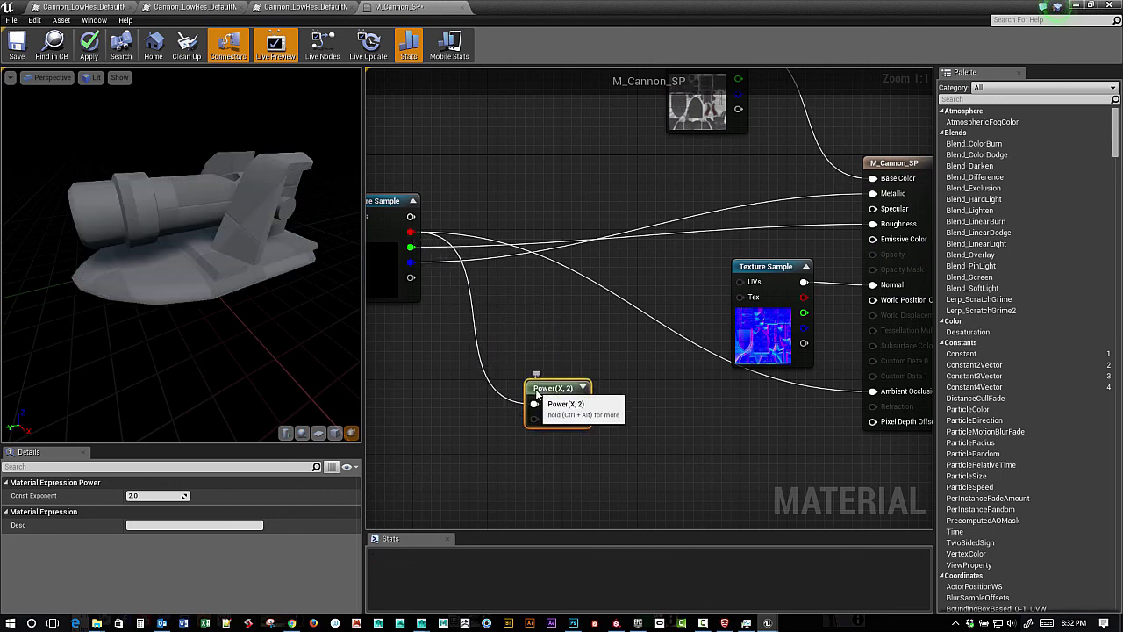
# Step: Add a Constant node with value 2 and connect it to the Power node's Exp input
pyautogui.click(471, 426)
pyautogui.click(446, 425)
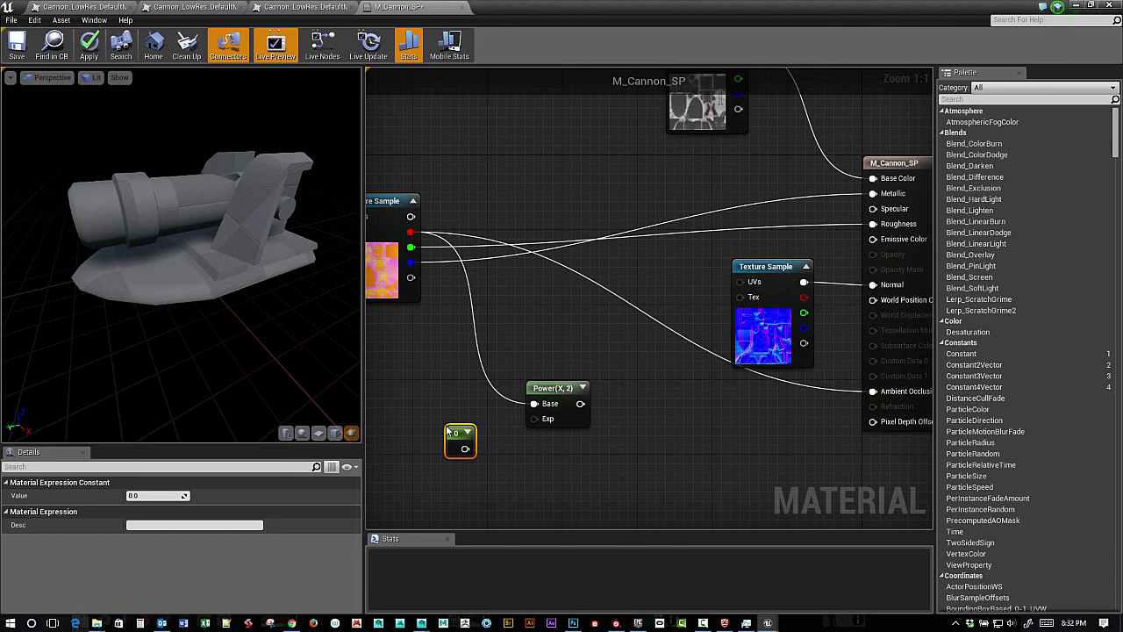
pyautogui.moveTo(465, 448); pyautogui.dragTo(534, 419)
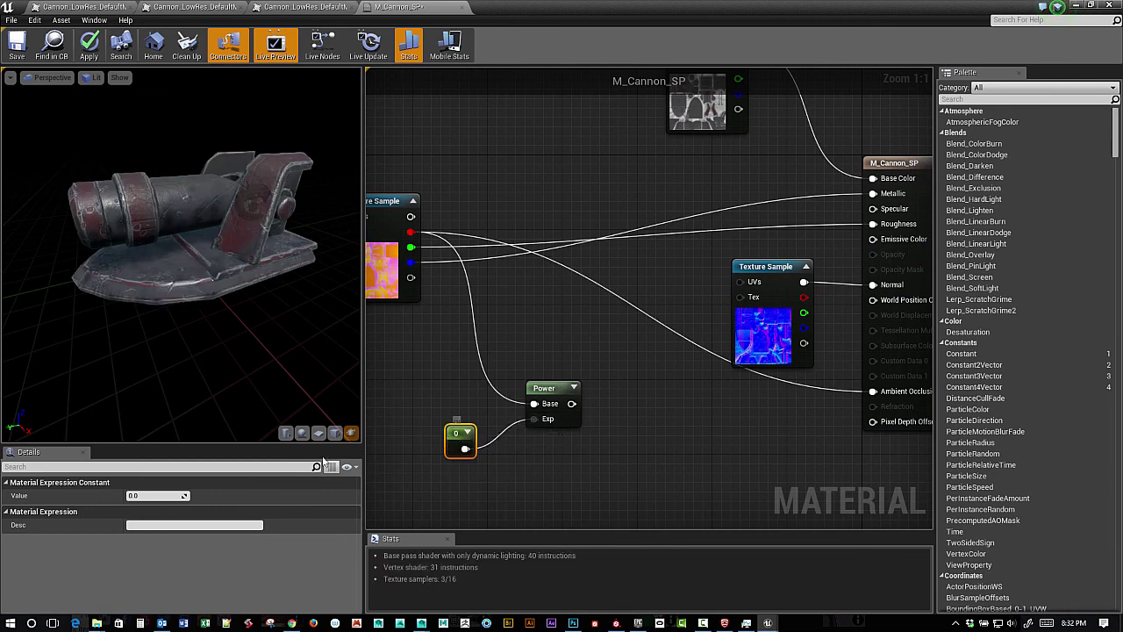
pyautogui.click(182, 495)
pyautogui.write('2')
pyautogui.press('Return')
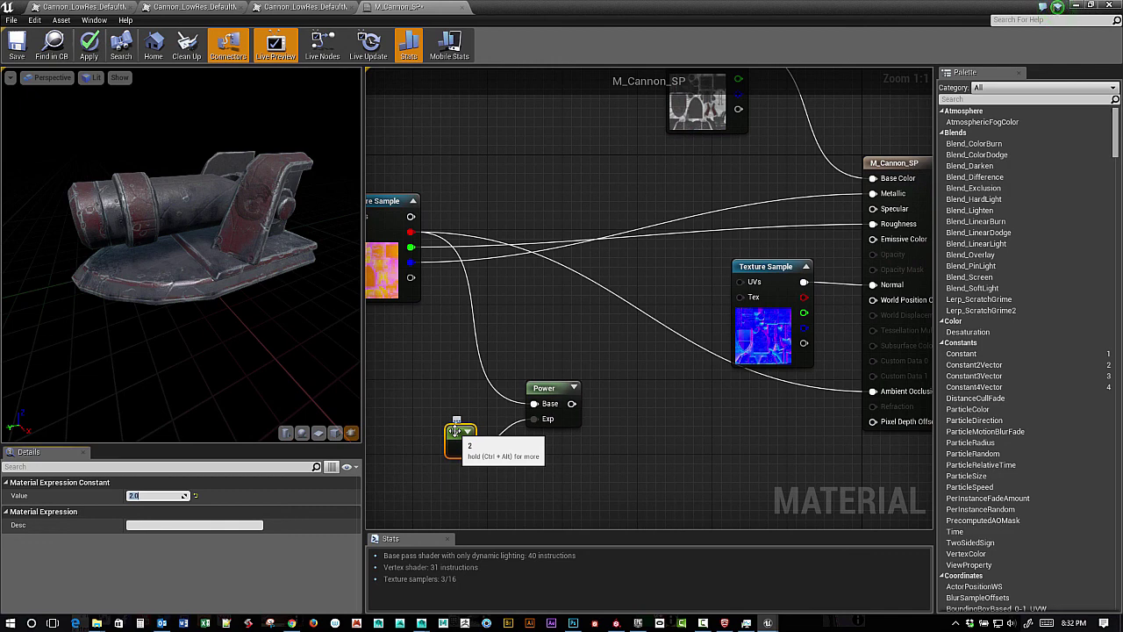
# Step: Convert the constant to a parameter named AO_Power and shift it slightly away from the Power node
pyautogui.rightClick(455, 431)
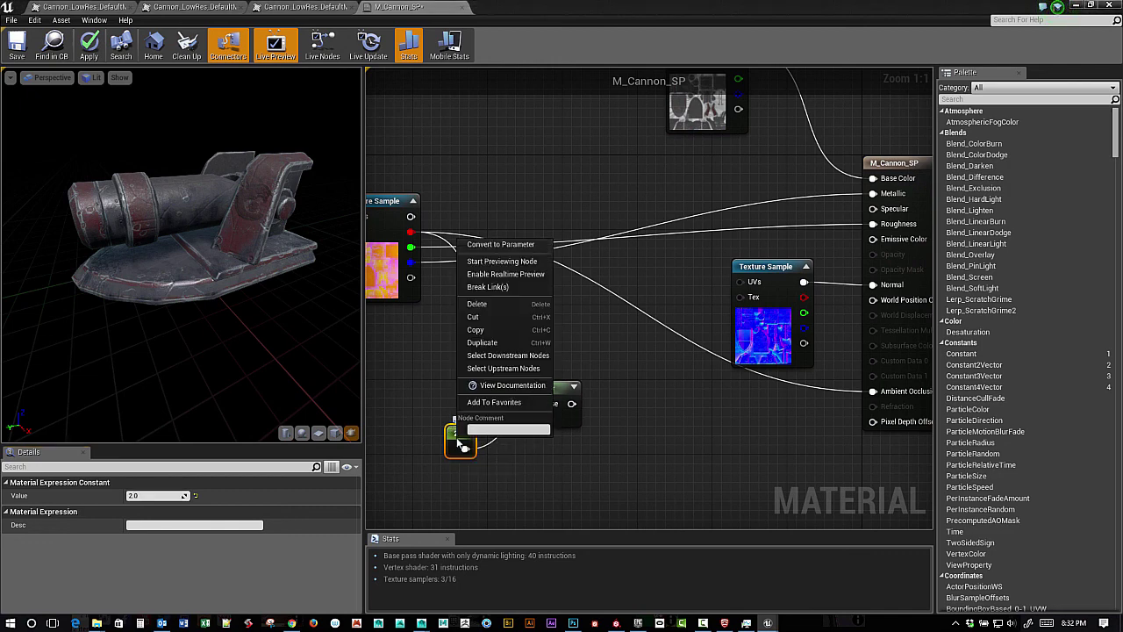
pyautogui.click(497, 244)
pyautogui.moveTo(453, 443); pyautogui.dragTo(429, 447)
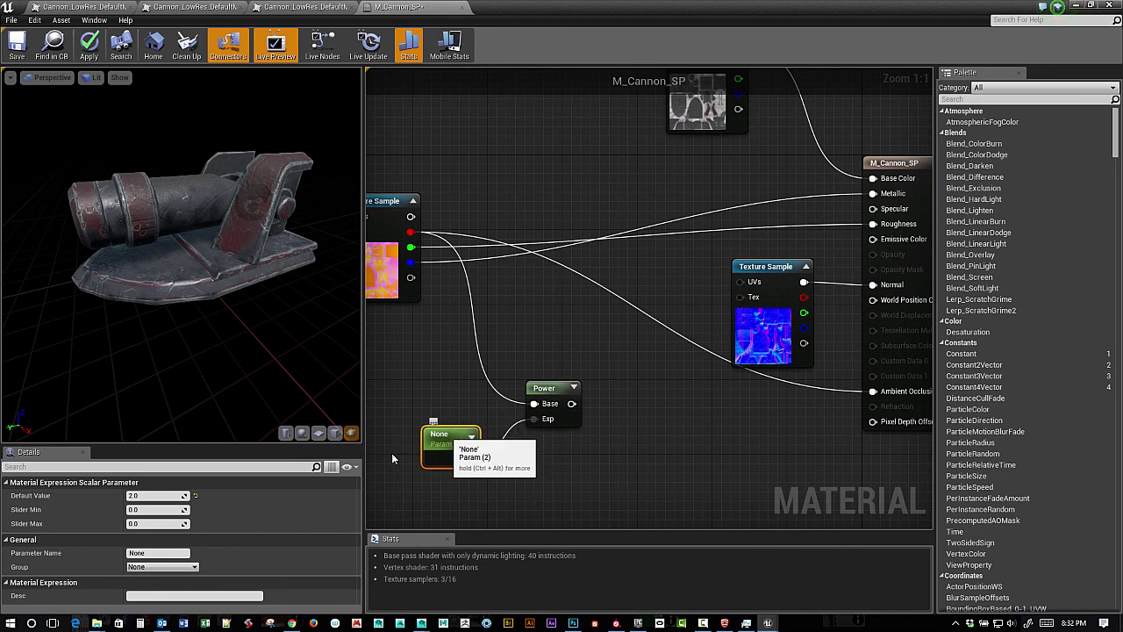
pyautogui.click(152, 553)
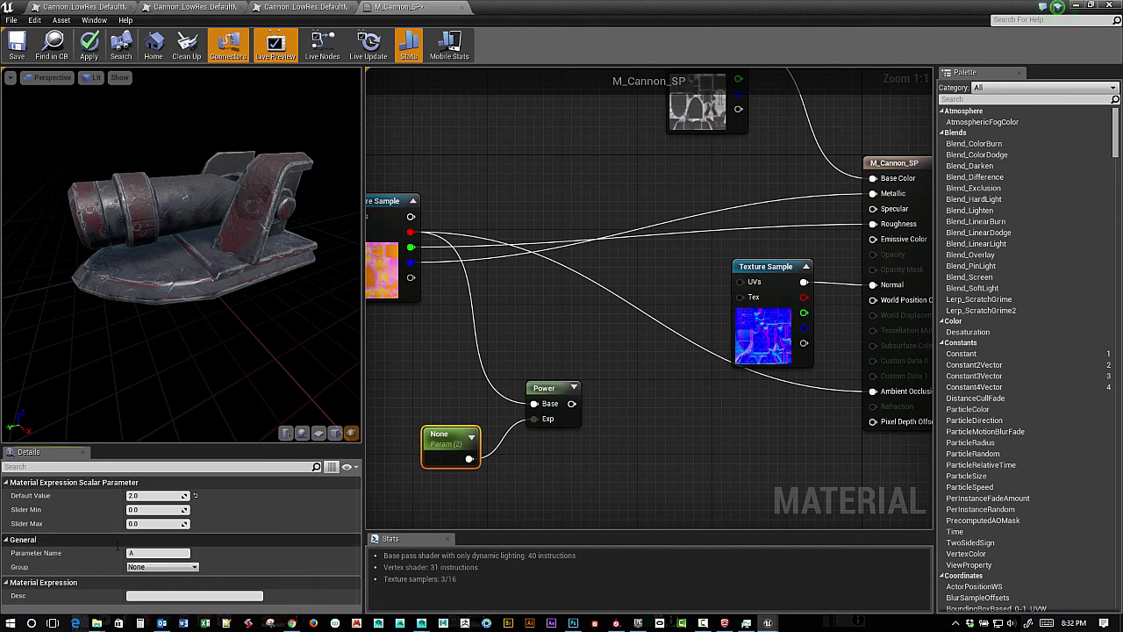
pyautogui.write('AO_Power')
pyautogui.press('Return')
# Step: Preview the Power node on the cannon and set AO_Power's default value to 4
pyautogui.moveTo(548, 368); pyautogui.dragTo(557, 313, button='right')
pyautogui.rightClick(564, 338)
pyautogui.click(614, 340)
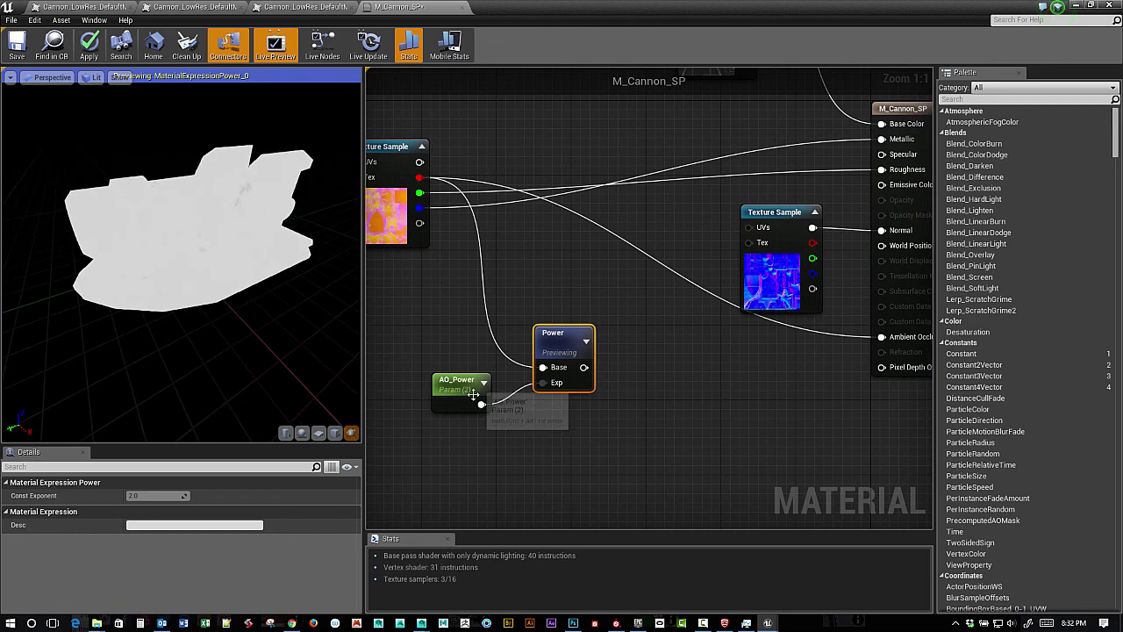
pyautogui.click(460, 384)
pyautogui.click(147, 496)
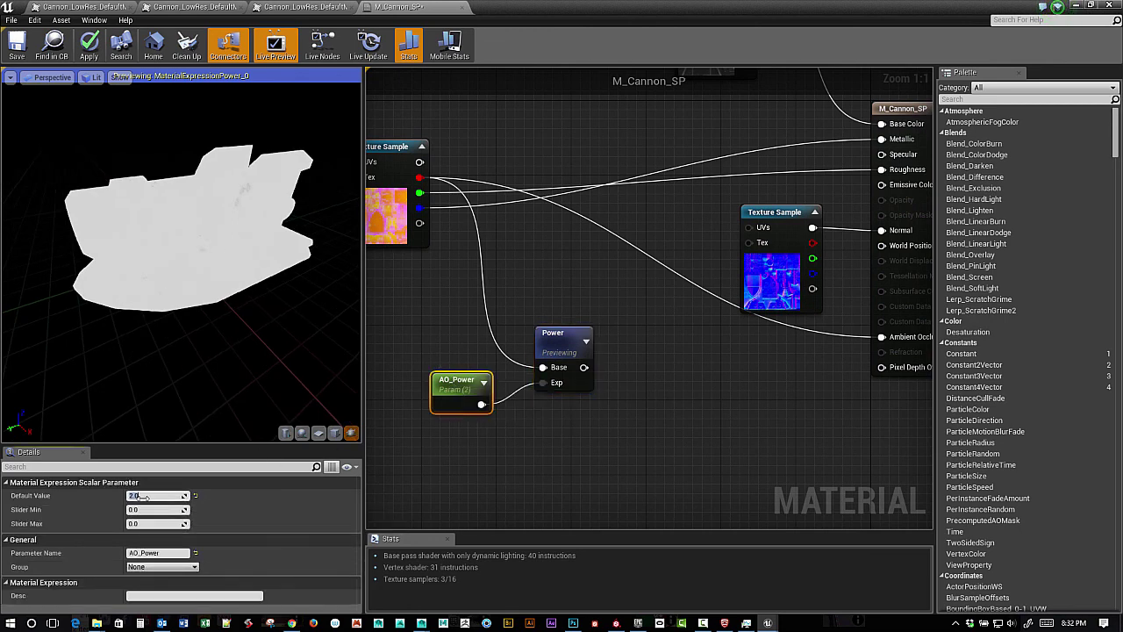
pyautogui.write('4')
pyautogui.press('Return')
pyautogui.moveTo(184, 255); pyautogui.dragTo(271, 386)
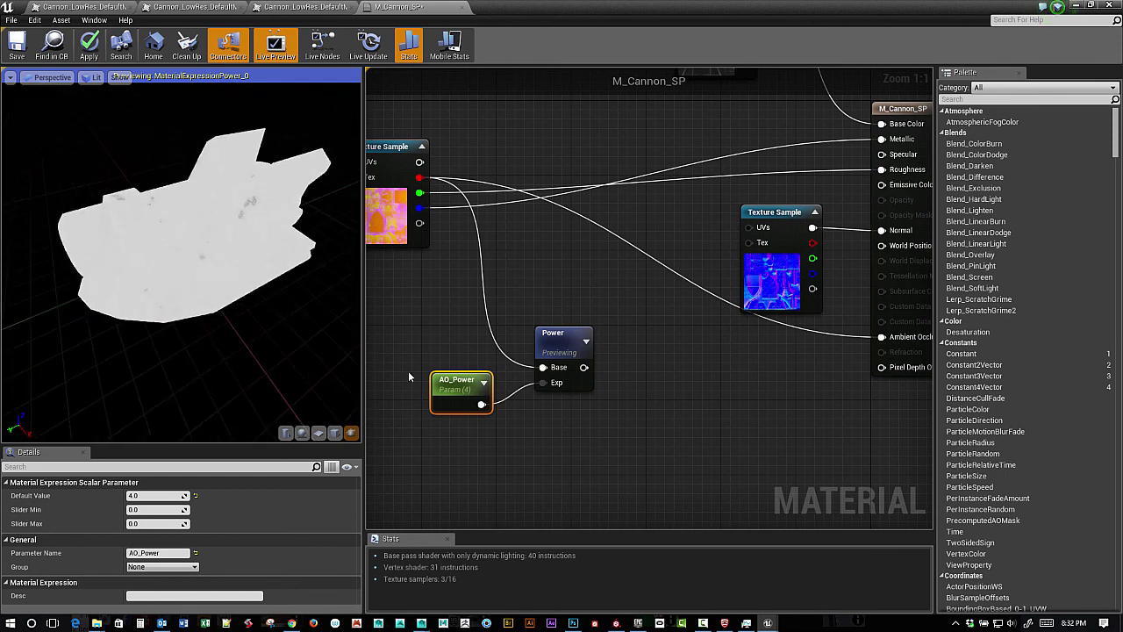
pyautogui.scroll(-1, 543, 411)
pyautogui.scroll(1, 548, 417)
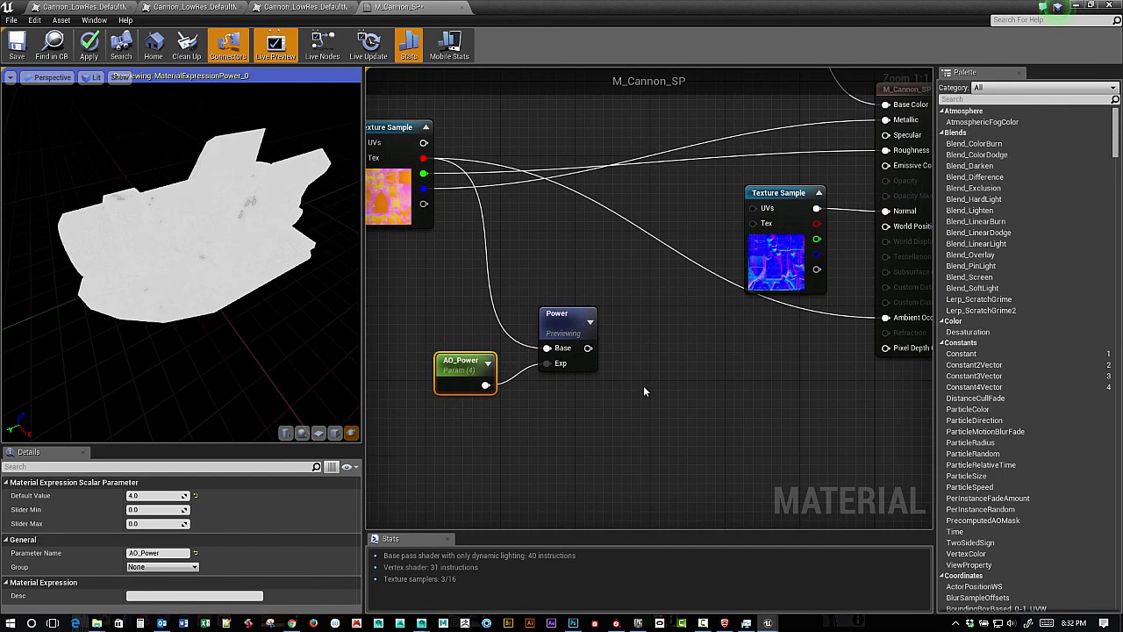
# Step: Stop previewing the Power node, connect its output to Ambient Occlusion and inspect the shaded cannon
pyautogui.rightClick(570, 325)
pyautogui.click(605, 325)
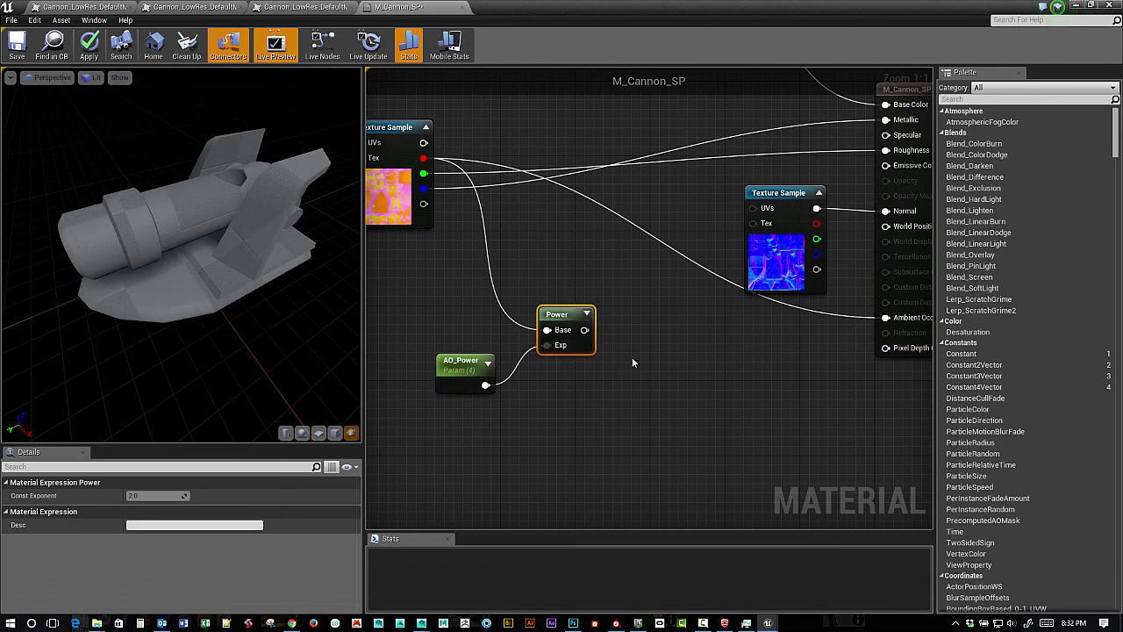
pyautogui.moveTo(585, 330); pyautogui.dragTo(880, 318)
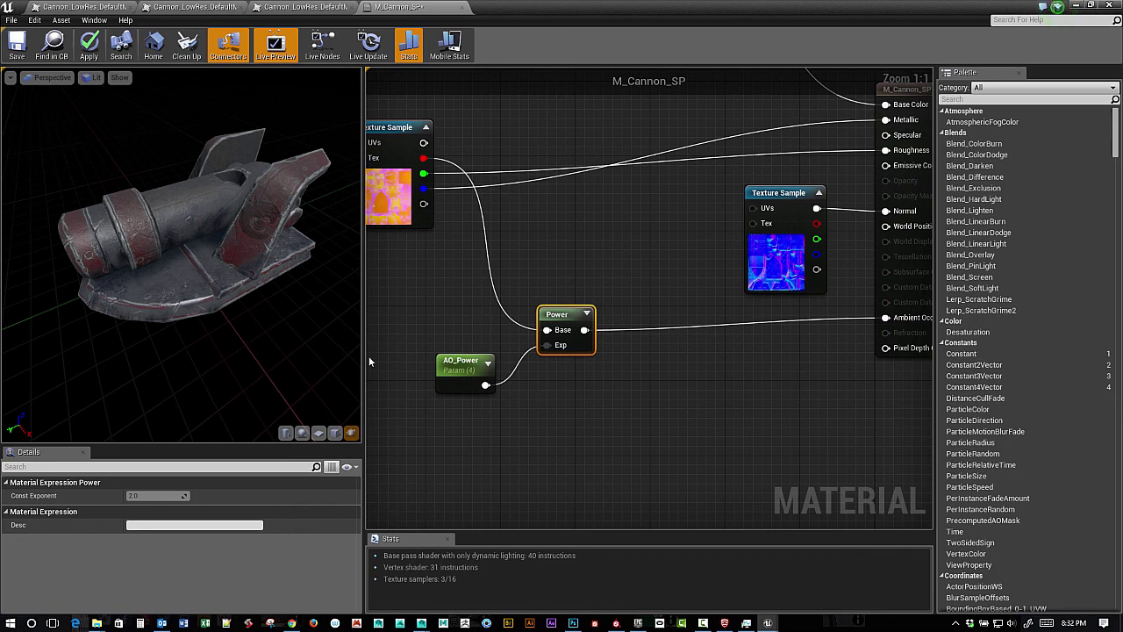
pyautogui.moveTo(263, 307); pyautogui.dragTo(193, 290)
pyautogui.moveTo(193, 290); pyautogui.dragTo(231, 253, button='right')
pyautogui.moveTo(634, 361); pyautogui.dragTo(641, 430, button='right')
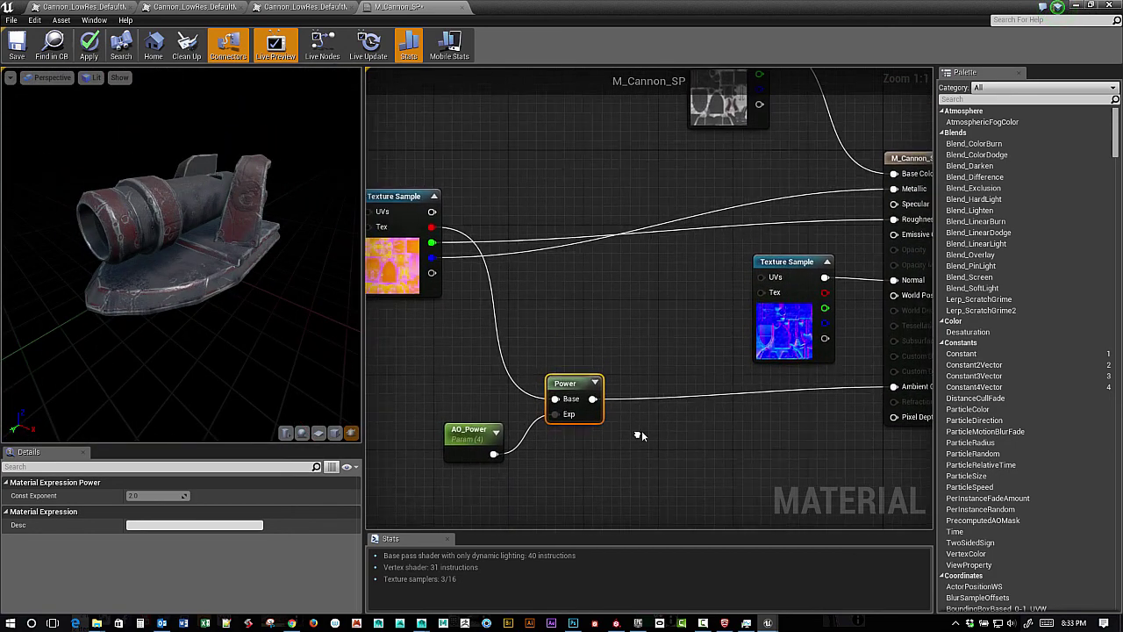
pyautogui.scroll(-1, 639, 421)
pyautogui.moveTo(667, 379); pyautogui.dragTo(652, 444, button='right')
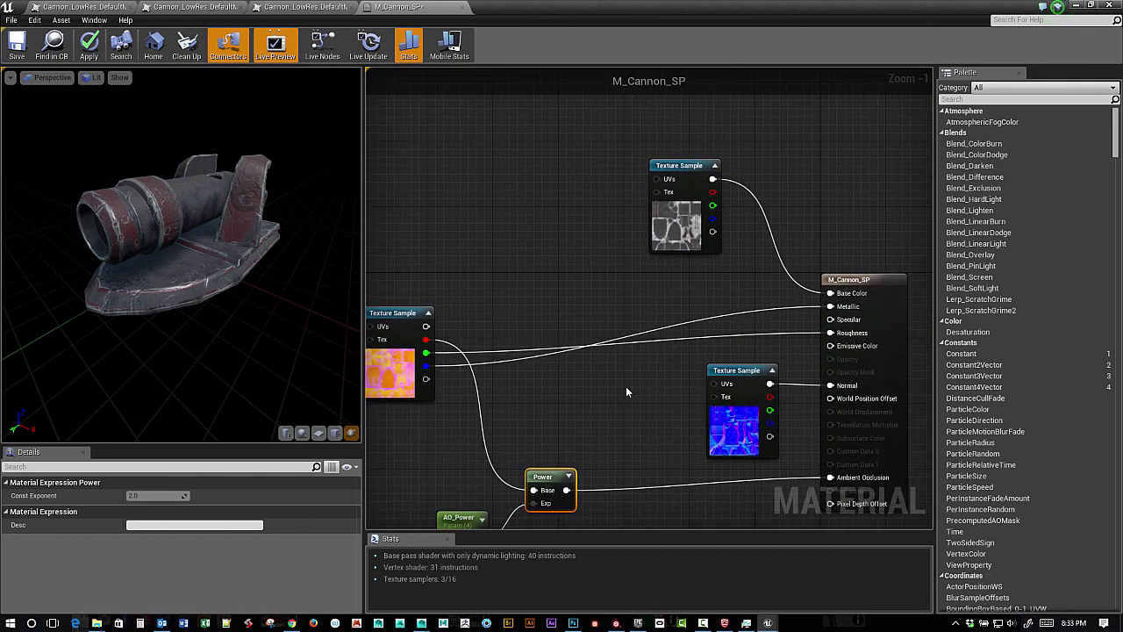
# Step: Move the base colour Texture Sample away from the material node and feed it into input A of a new Add node
pyautogui.moveTo(627, 392); pyautogui.dragTo(677, 410, button='right')
pyautogui.moveTo(728, 189); pyautogui.dragTo(630, 172)
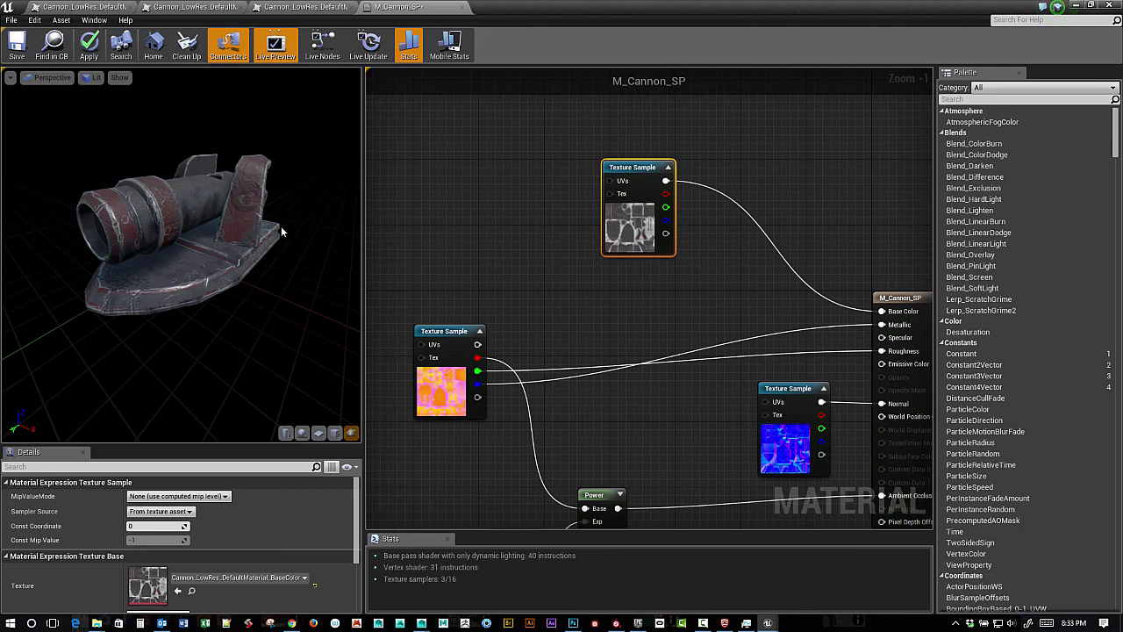
pyautogui.moveTo(711, 192); pyautogui.dragTo(635, 187, button='right')
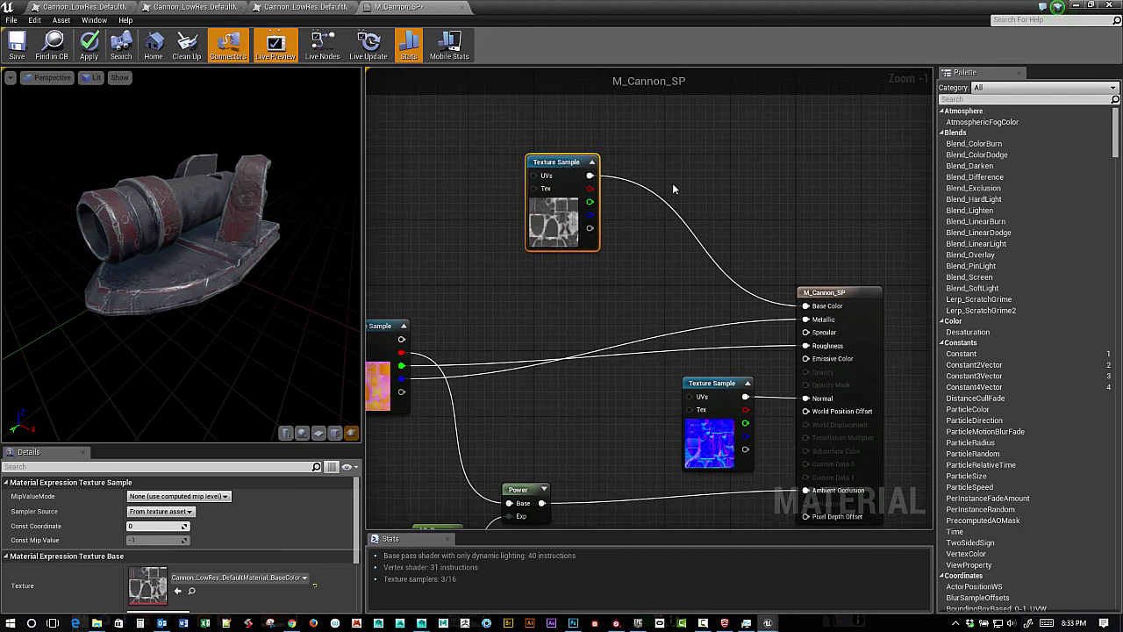
pyautogui.rightClick(673, 186)
pyautogui.write('add')
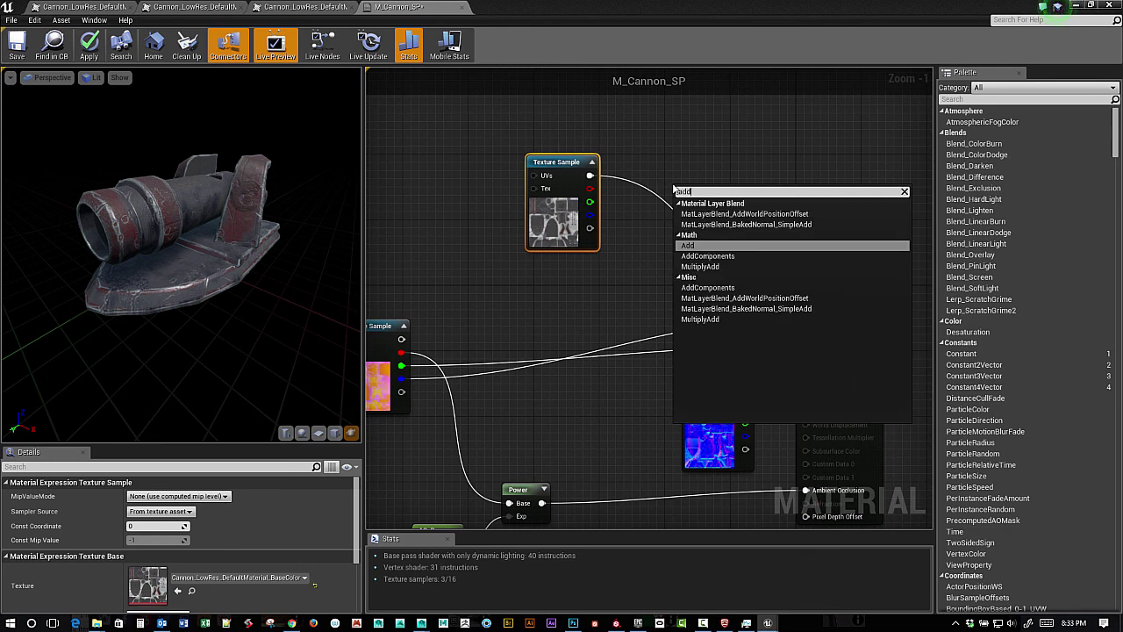
pyautogui.press('Return')
pyautogui.moveTo(590, 176); pyautogui.dragTo(728, 163)
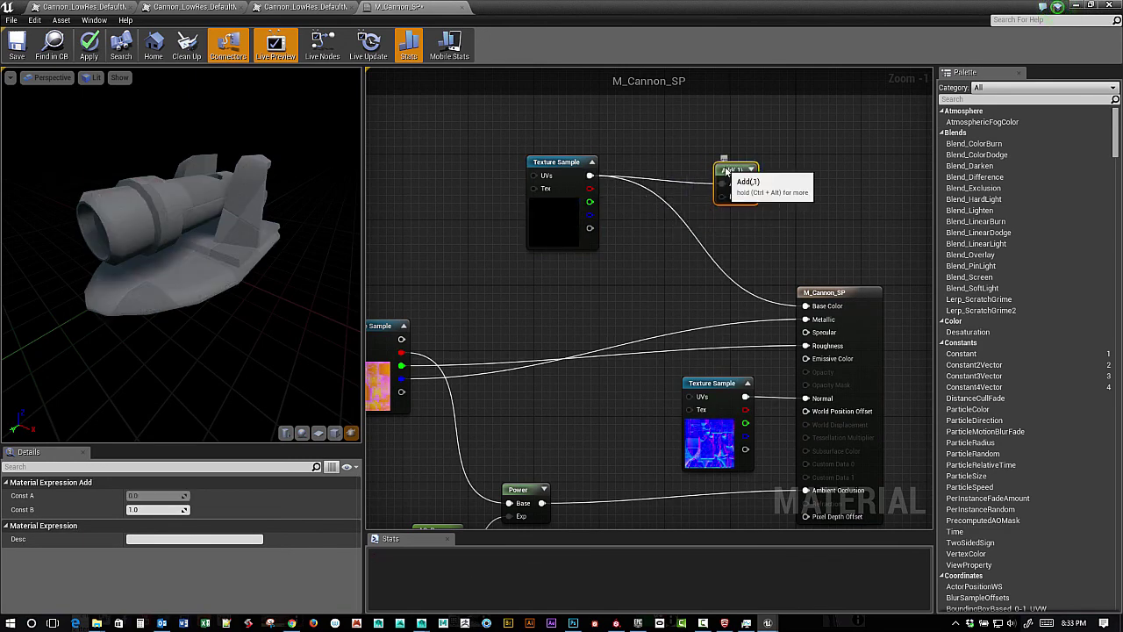
# Step: Create a Constant3Vector below the Add node and convert it to a parameter named Lighten Color
pyautogui.click(640, 261)
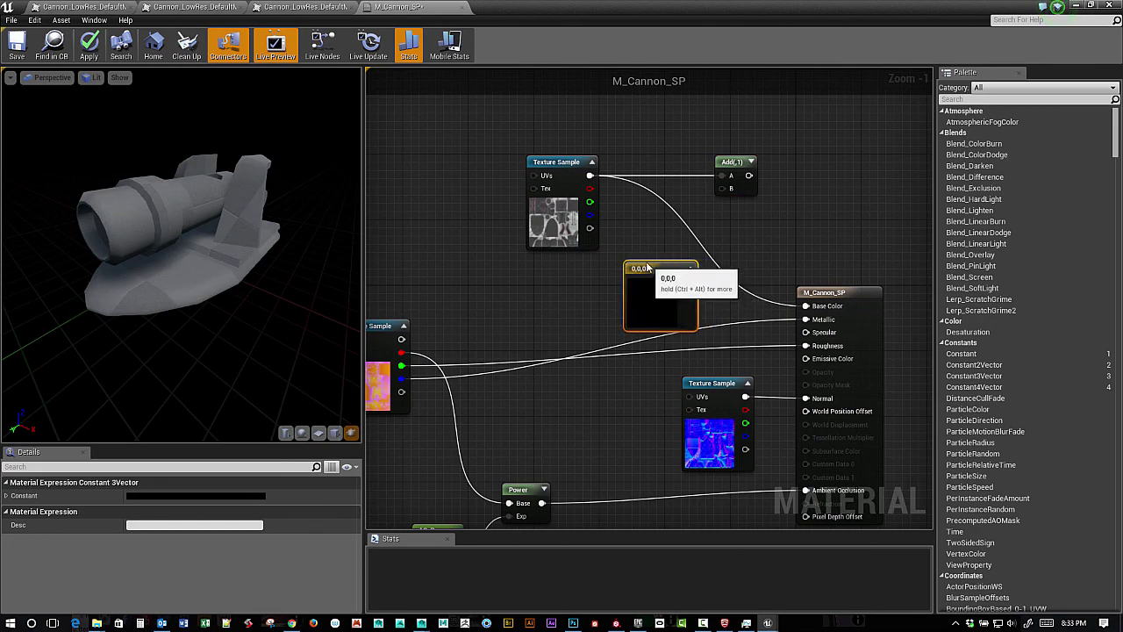
pyautogui.rightClick(656, 261)
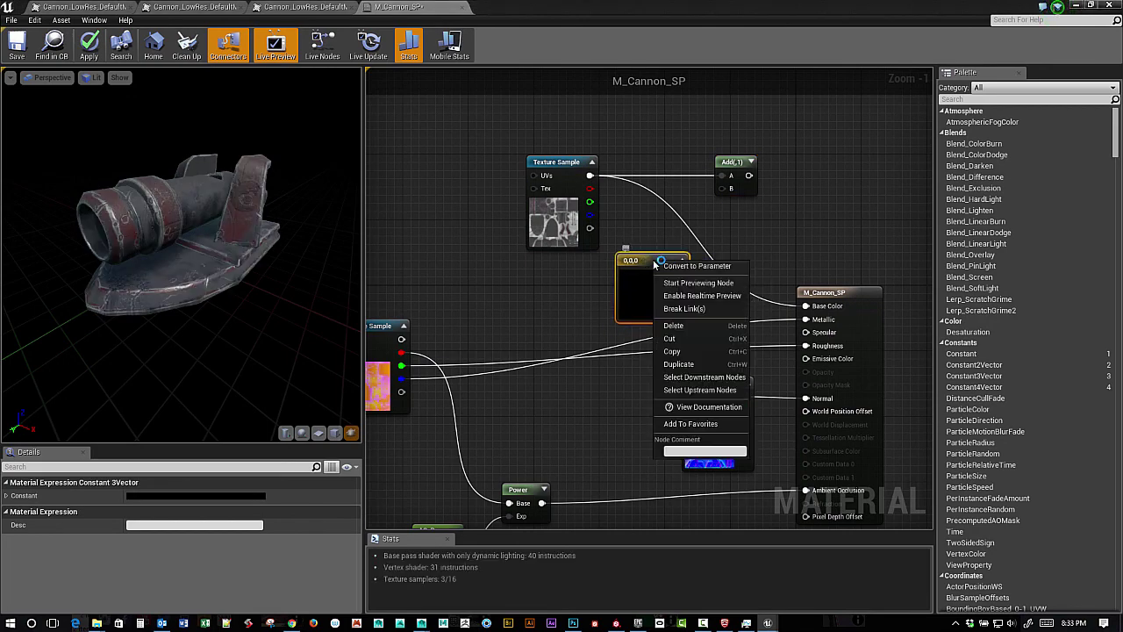
pyautogui.click(678, 265)
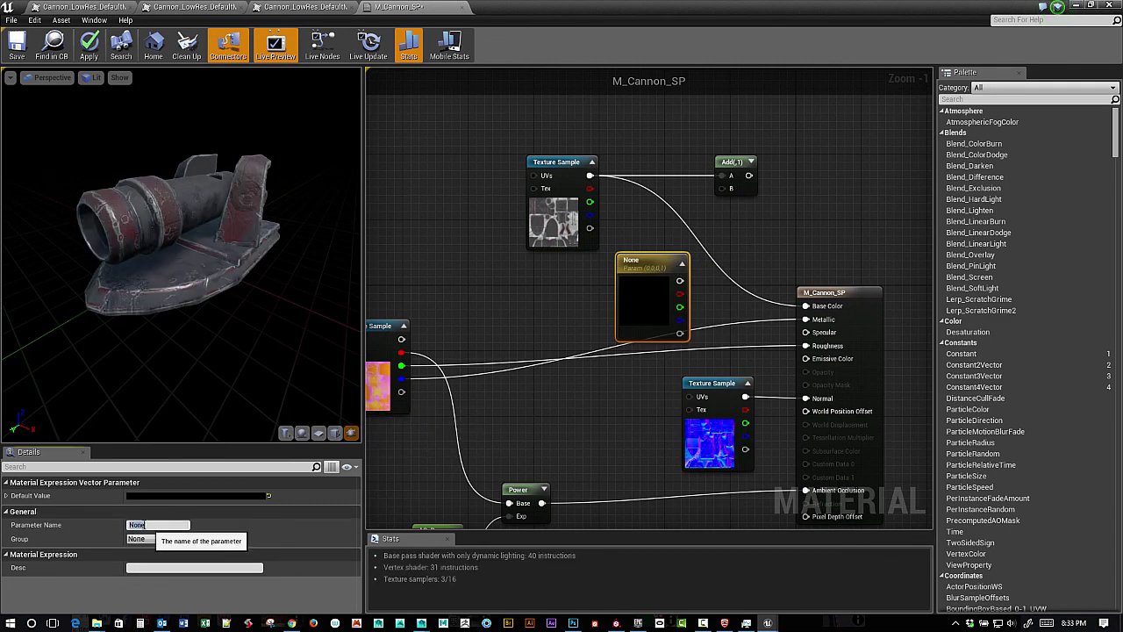
pyautogui.click(132, 525)
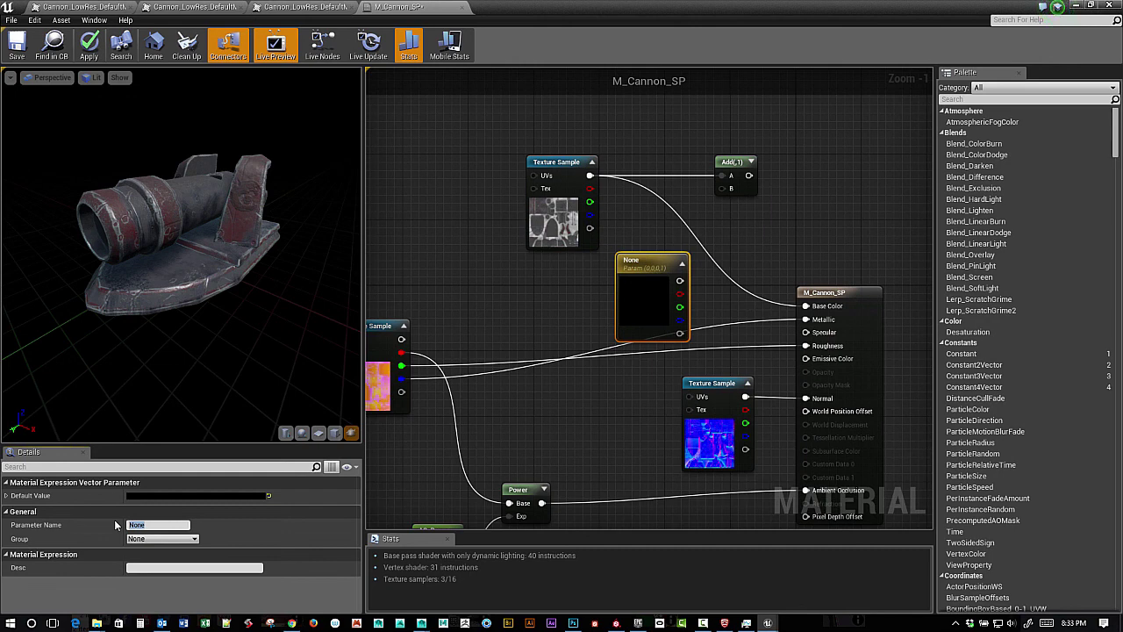
pyautogui.write('Lighten Color')
pyautogui.press('Return')
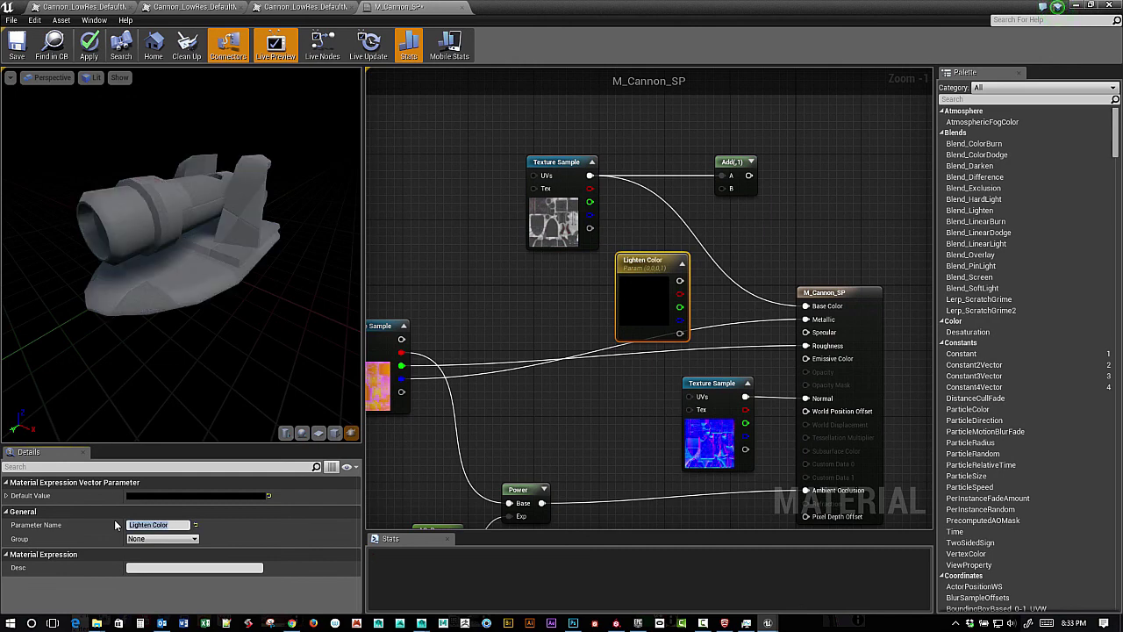
# Step: Connect Lighten Color to the Add node's B input, tidy the source nodes and wire the Add output to Base Color
pyautogui.moveTo(679, 280); pyautogui.dragTo(723, 188)
pyautogui.moveTo(621, 193); pyautogui.dragTo(591, 184, button='right')
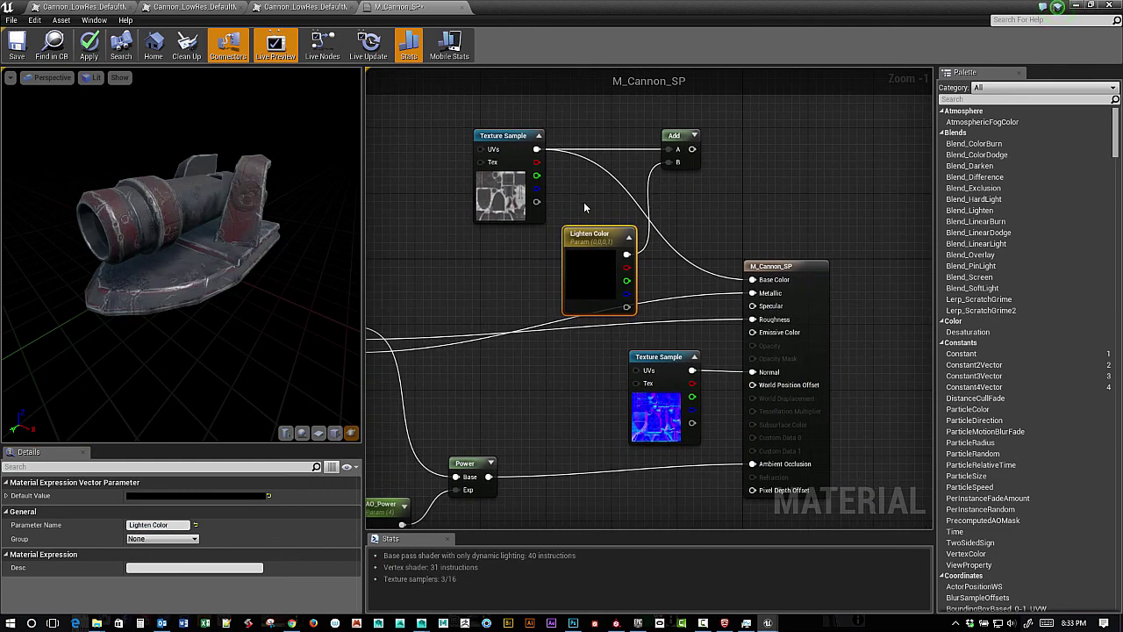
pyautogui.moveTo(487, 138); pyautogui.dragTo(469, 113)
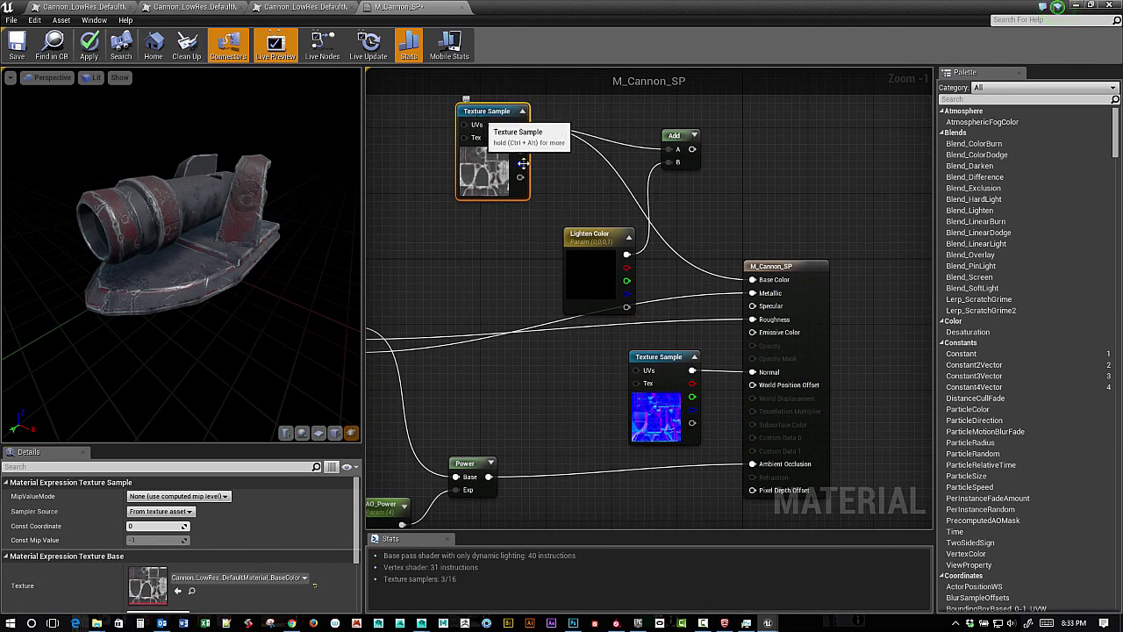
pyautogui.moveTo(593, 235); pyautogui.dragTo(574, 202)
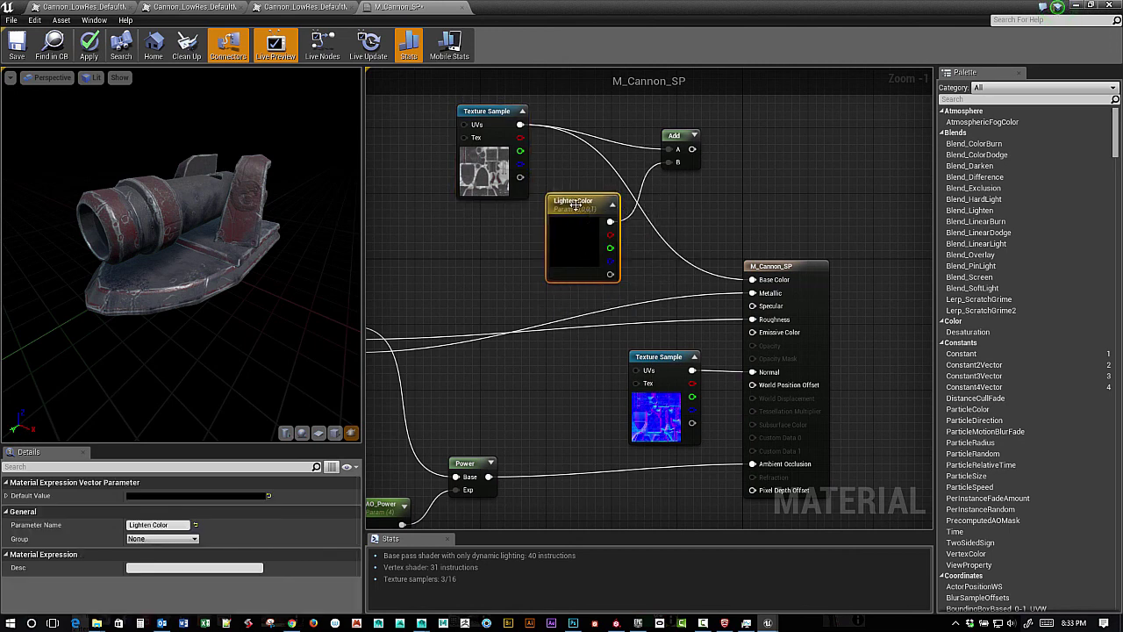
pyautogui.moveTo(692, 149); pyautogui.dragTo(750, 281)
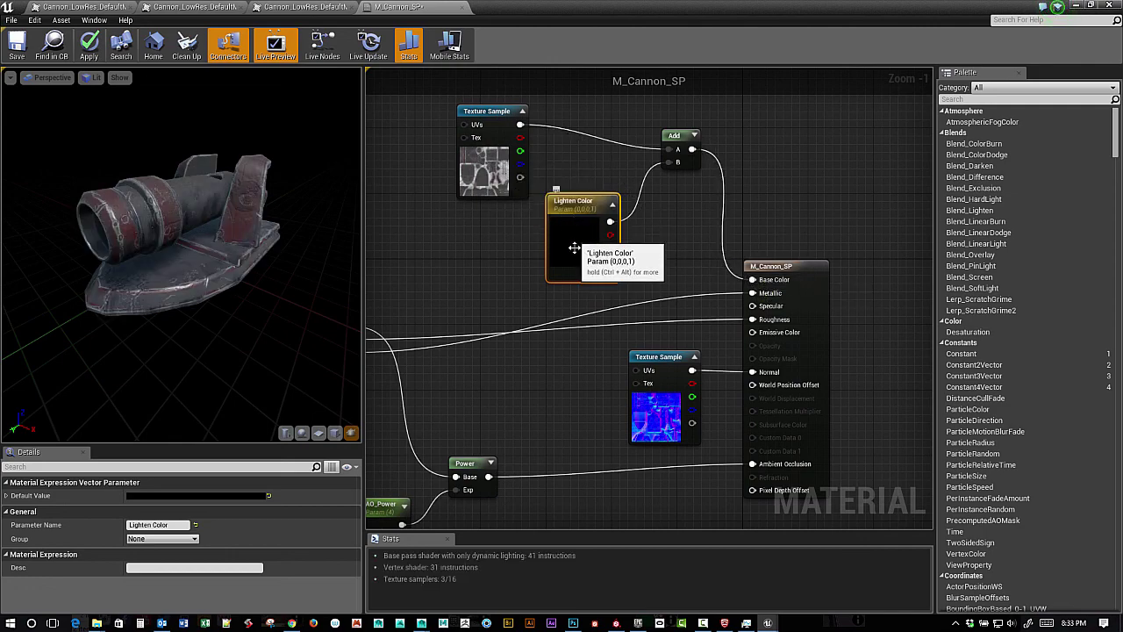
# Step: Test a red Lighten Color value on the cannon and return it to black
pyautogui.doubleClick(574, 249)
pyautogui.click(691, 338)
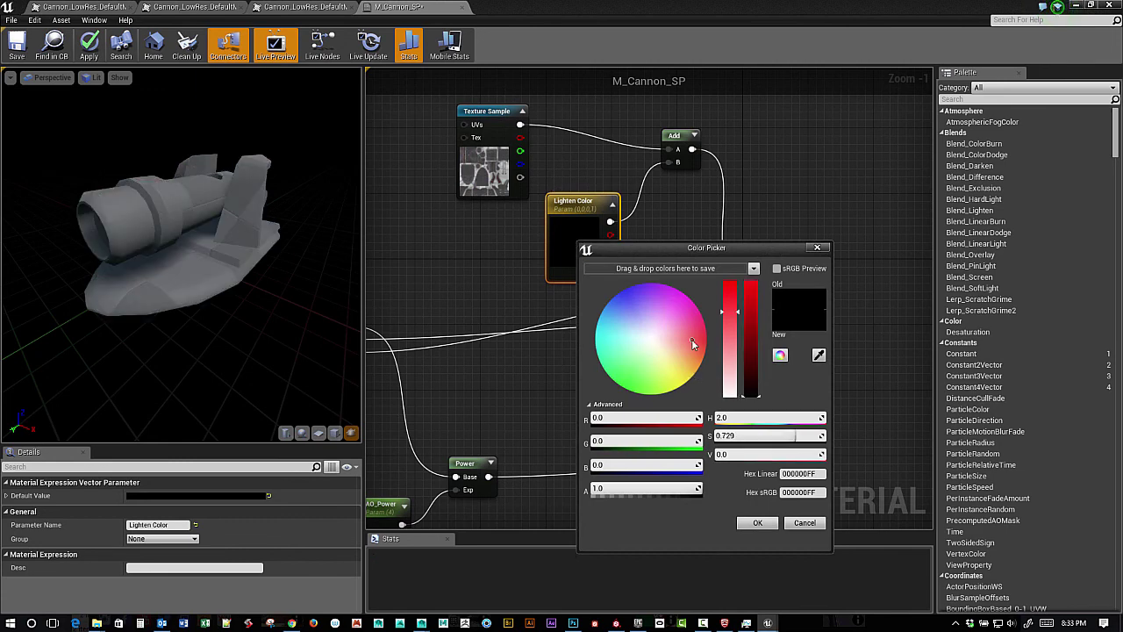
pyautogui.click(750, 329)
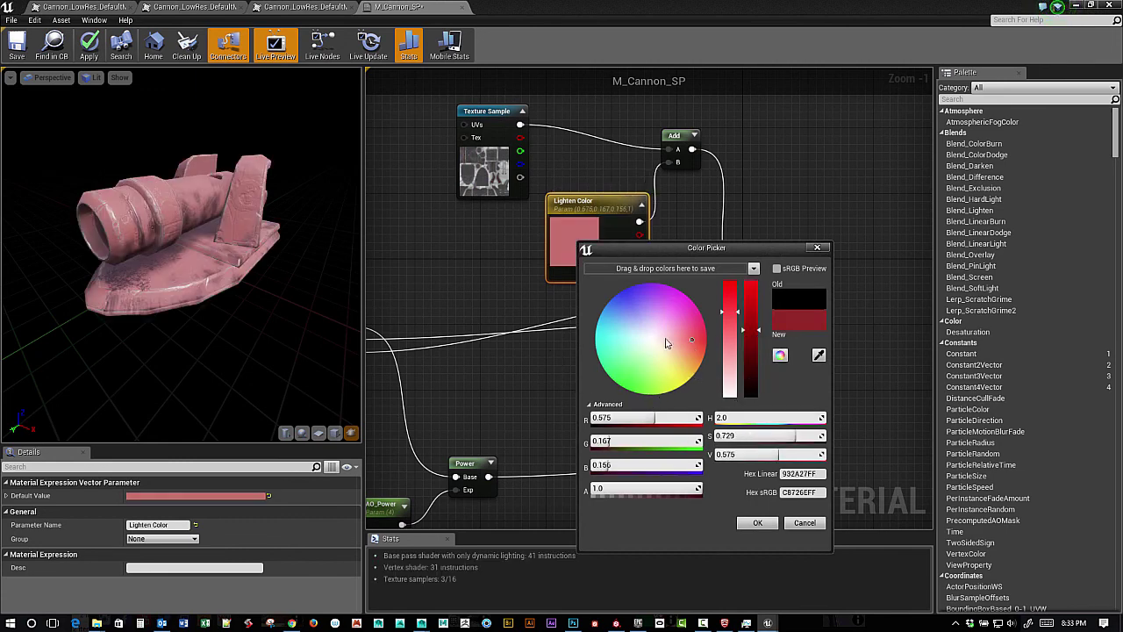
pyautogui.click(729, 295)
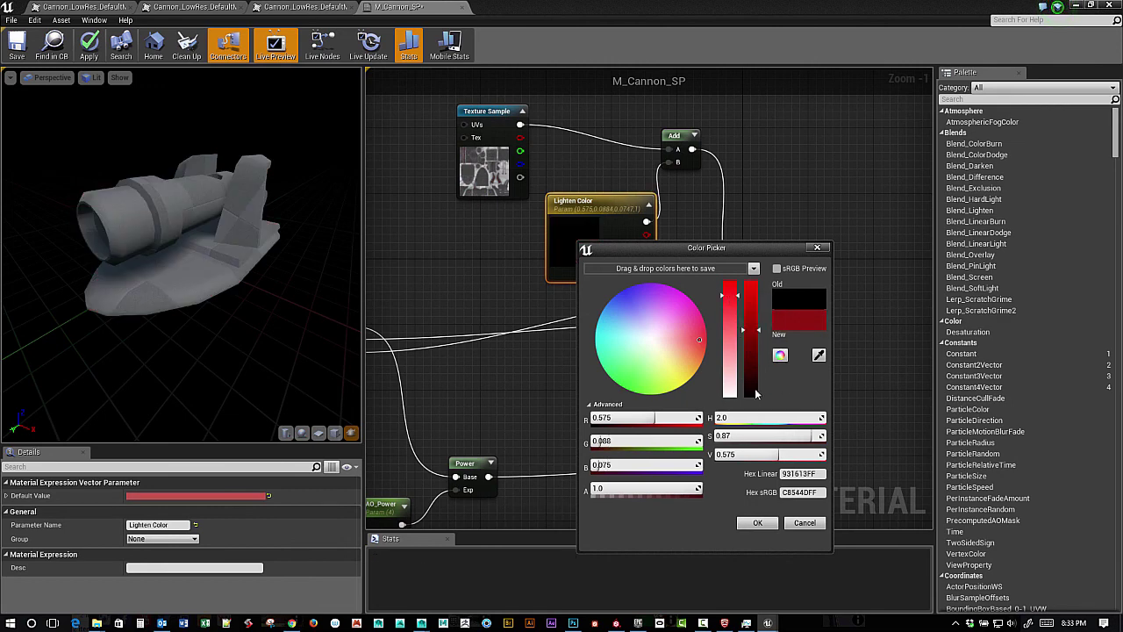
pyautogui.click(754, 394)
pyautogui.click(729, 326)
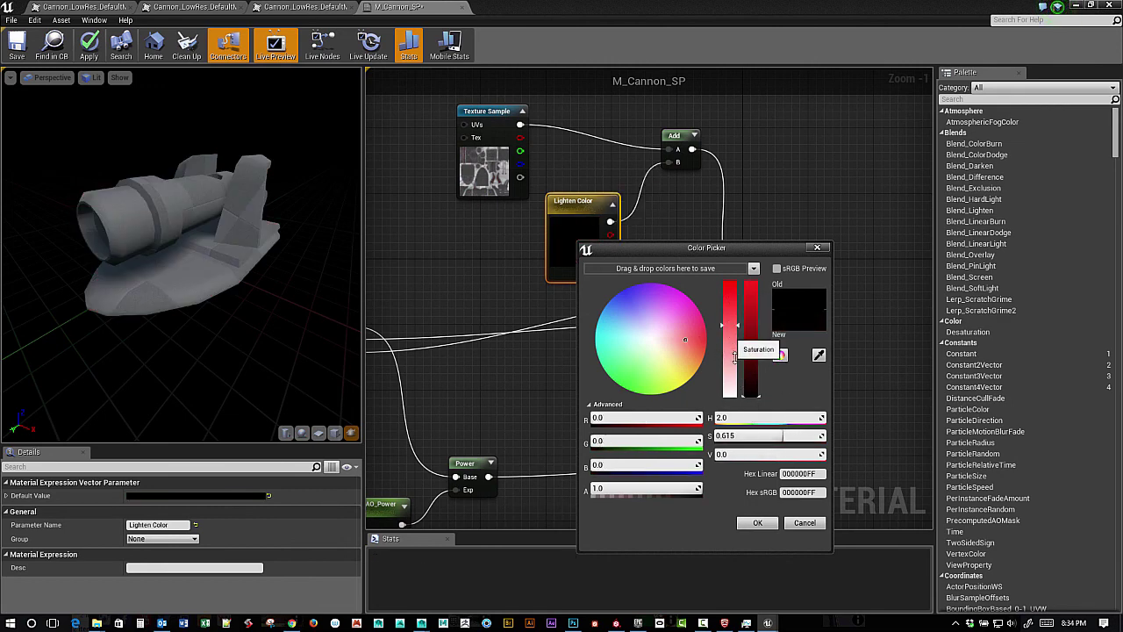
pyautogui.click(757, 522)
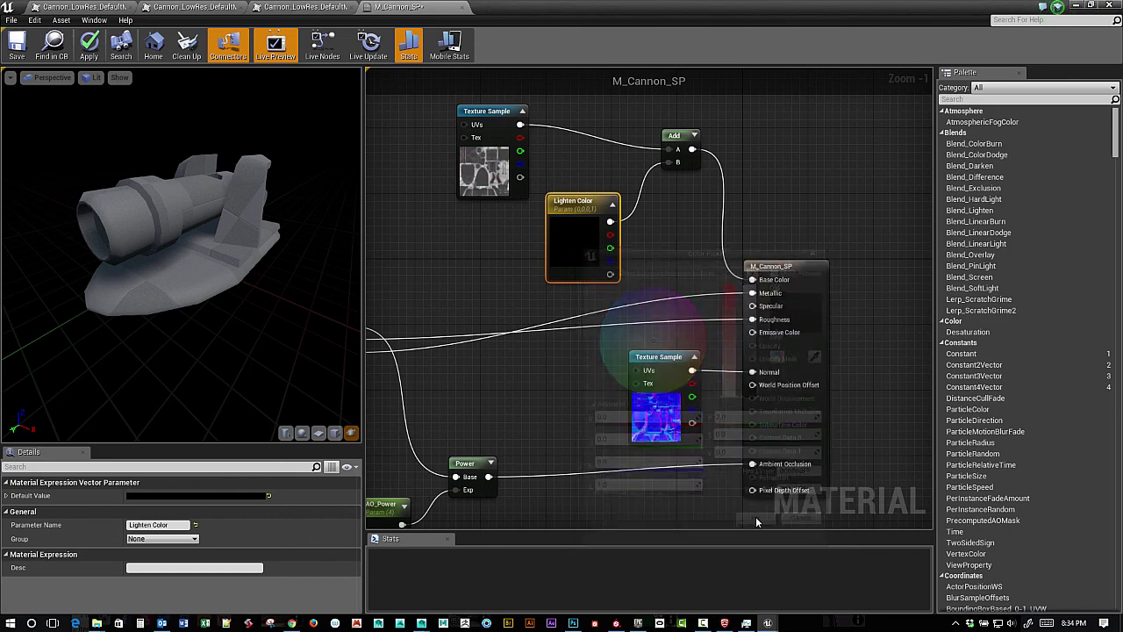
# Step: Group the base colour texture, Lighten Color and Add nodes in a comment named Color, and move it away from the material node
pyautogui.moveTo(495, 286); pyautogui.dragTo(520, 271, button='right')
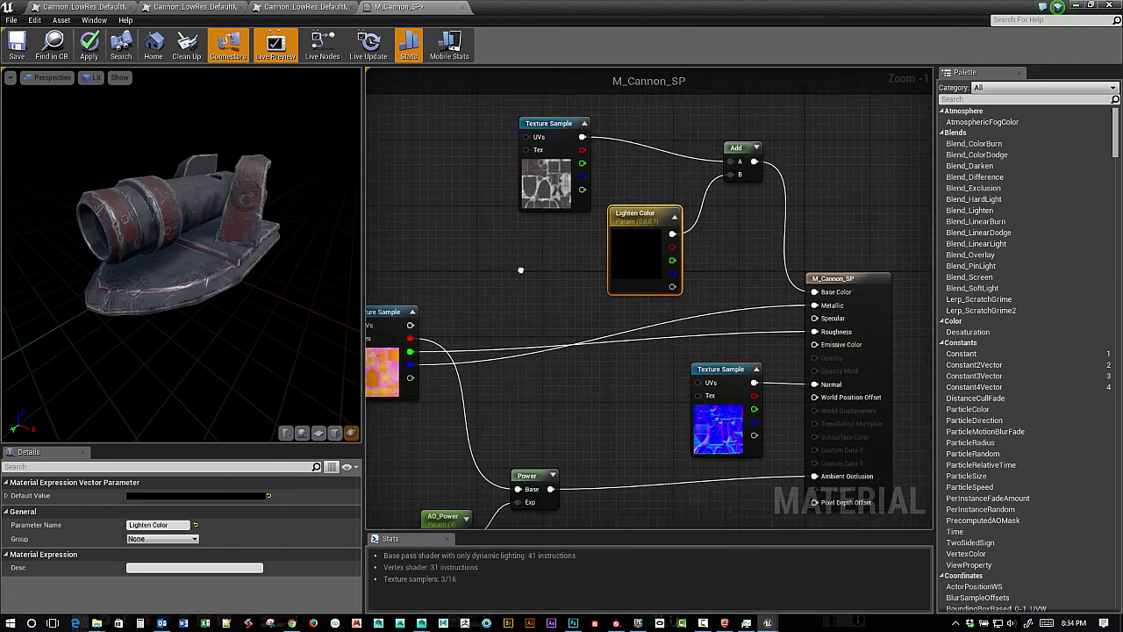
pyautogui.scroll(-1, 520, 270)
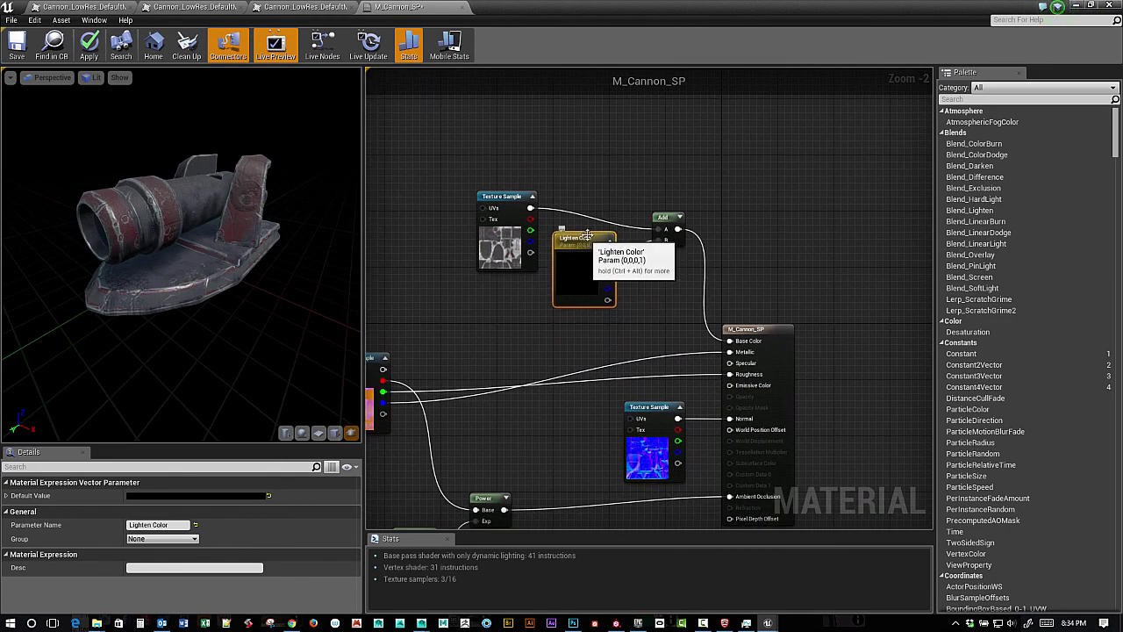
pyautogui.moveTo(441, 158); pyautogui.dragTo(693, 334)
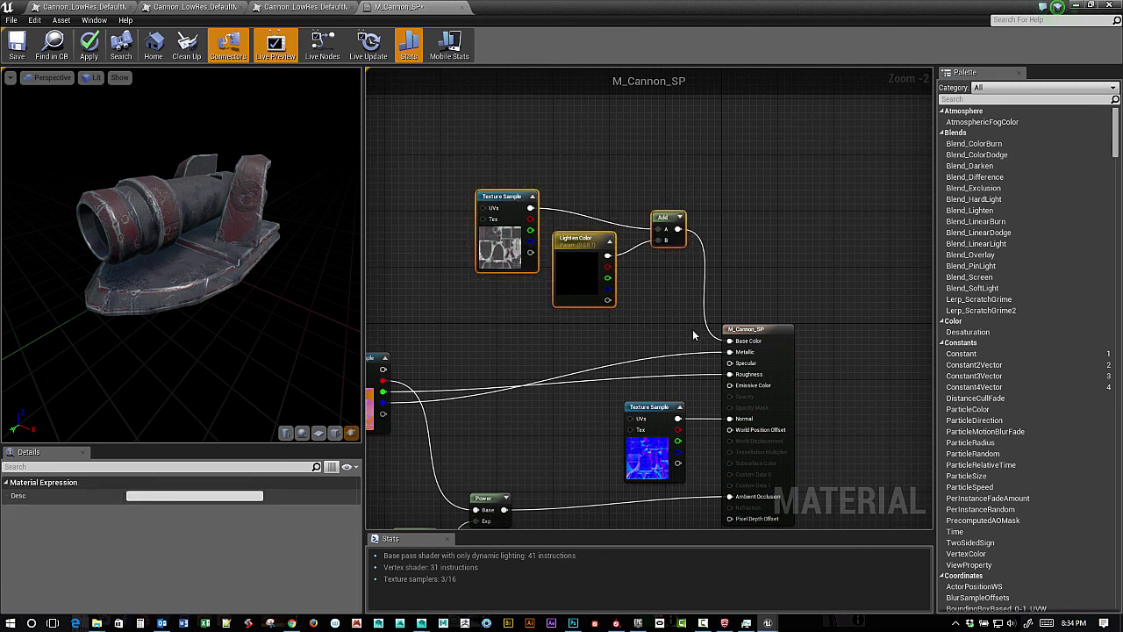
pyautogui.write('c')
pyautogui.write('Color')
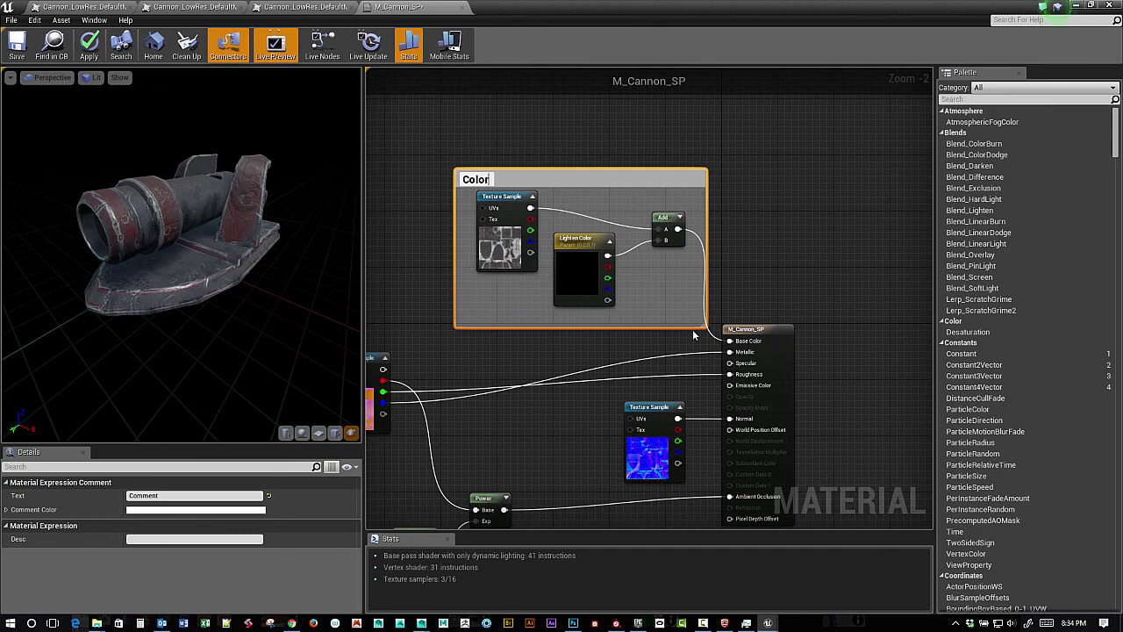
pyautogui.press('Return')
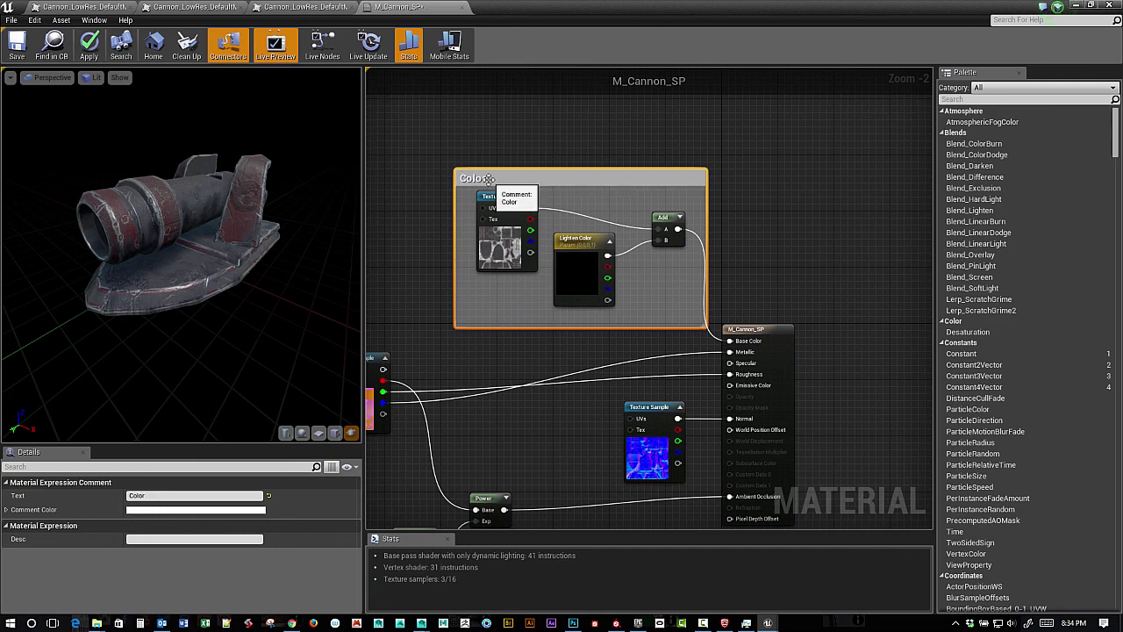
pyautogui.moveTo(531, 191); pyautogui.dragTo(491, 127)
# Step: Group the AO_Power and Power nodes in a comment box named AO
pyautogui.moveTo(520, 302); pyautogui.dragTo(575, 253, button='right')
pyautogui.moveTo(576, 334); pyautogui.dragTo(568, 314, button='right')
pyautogui.moveTo(445, 372); pyautogui.dragTo(597, 504)
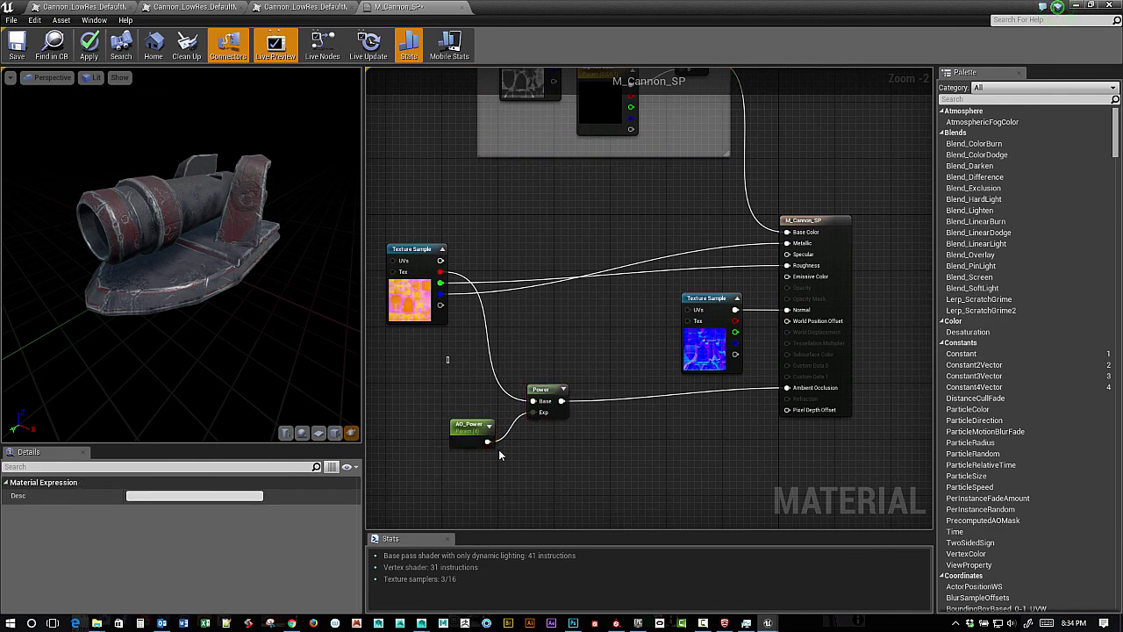
pyautogui.write('c')
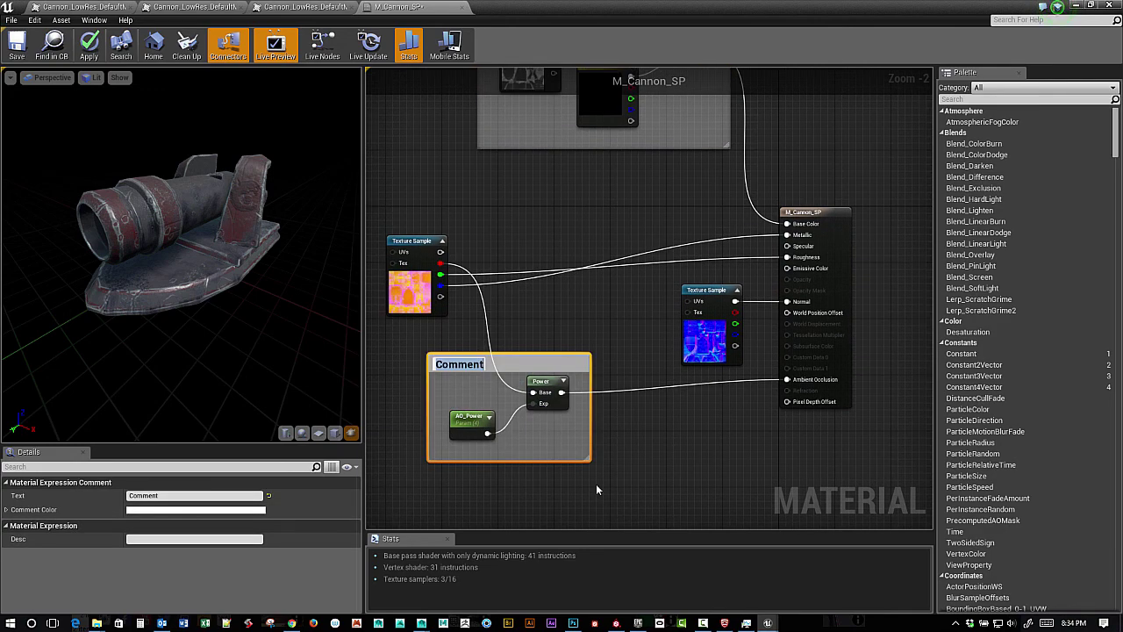
pyautogui.write('AO')
pyautogui.press('Return')
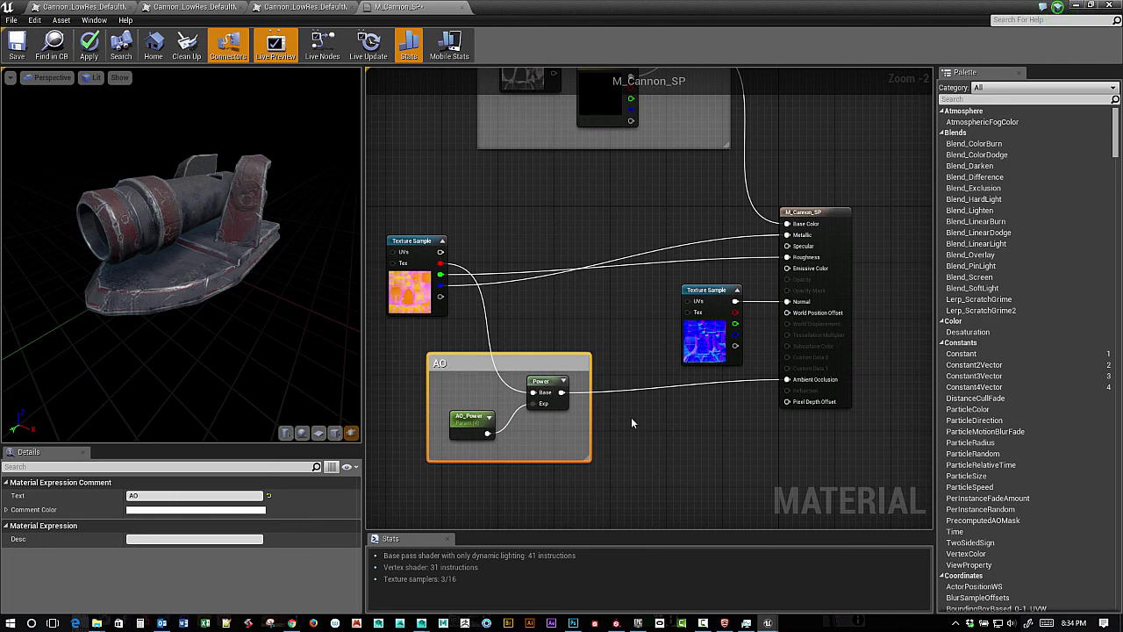
# Step: Move the AO comment well below the material node and shift the packed Texture Sample up to clear space between them
pyautogui.moveTo(631, 417); pyautogui.dragTo(654, 320, button='right')
pyautogui.moveTo(501, 266); pyautogui.dragTo(537, 334)
pyautogui.moveTo(678, 319); pyautogui.dragTo(734, 374, button='right')
pyautogui.moveTo(642, 382); pyautogui.dragTo(656, 404)
pyautogui.moveTo(490, 248); pyautogui.dragTo(562, 270, button='right')
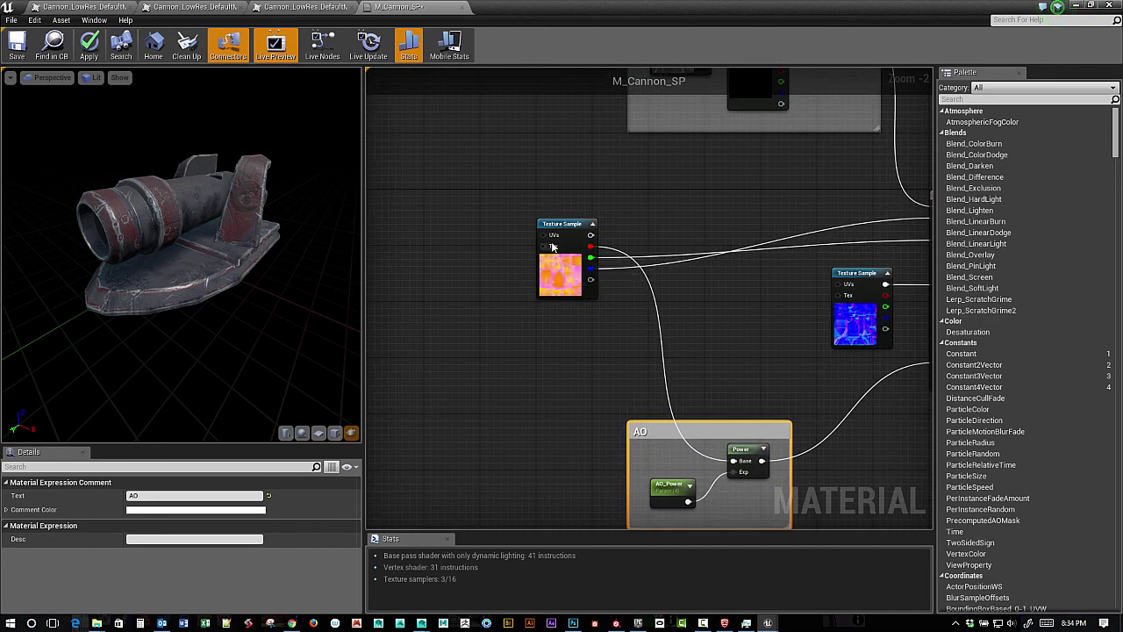
pyautogui.moveTo(555, 225); pyautogui.dragTo(525, 177)
pyautogui.moveTo(676, 309); pyautogui.dragTo(599, 223, button='right')
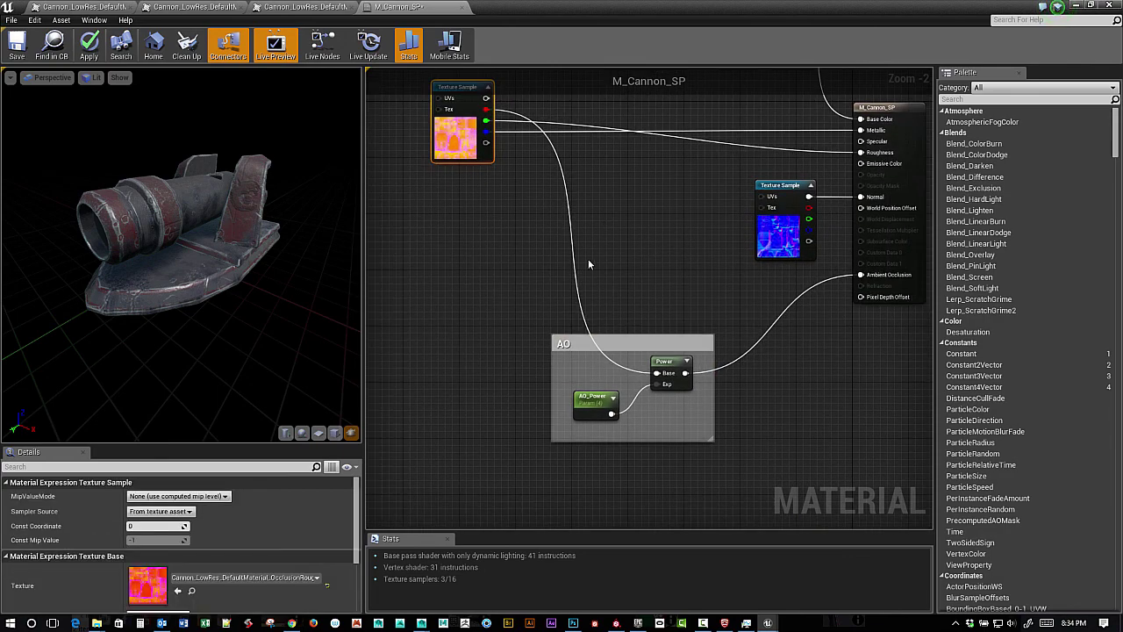
pyautogui.moveTo(612, 339); pyautogui.dragTo(662, 429)
pyautogui.moveTo(563, 261); pyautogui.dragTo(514, 312, button='right')
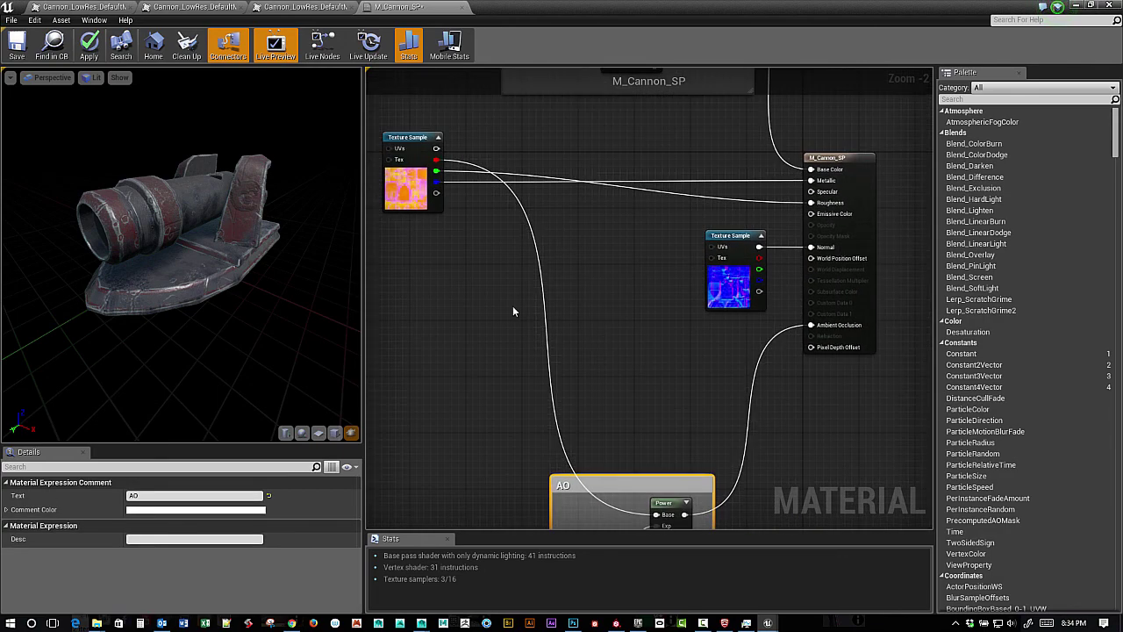
# Step: Add a Fresnel node below the packed texture and connect the normal map's output to its Normal input
pyautogui.rightClick(454, 312)
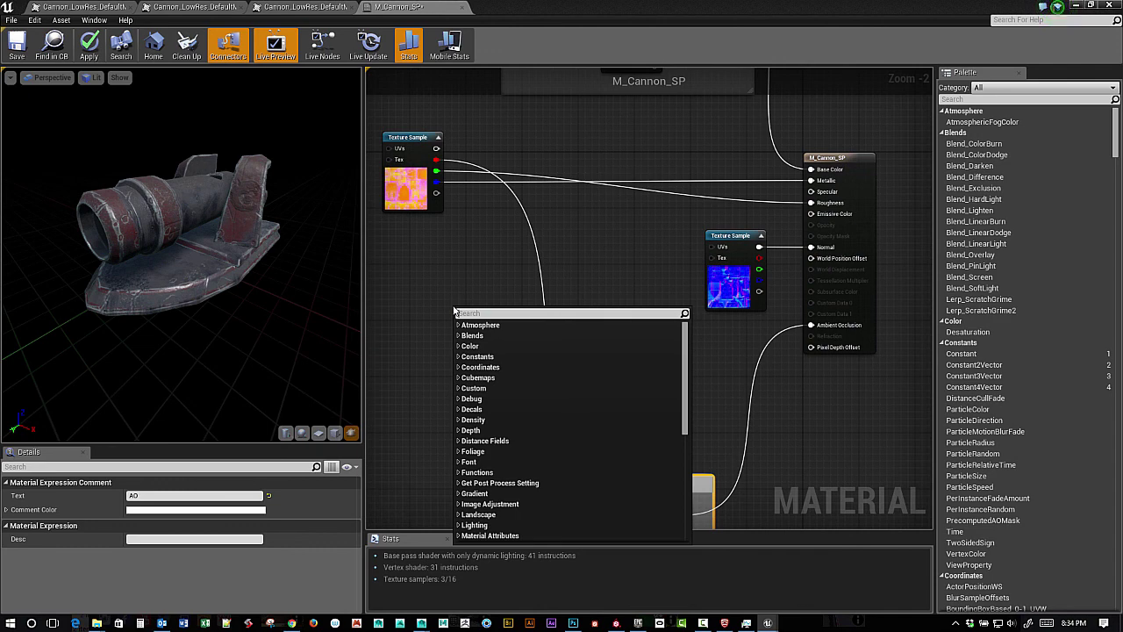
pyautogui.write('fre')
pyautogui.press('Return')
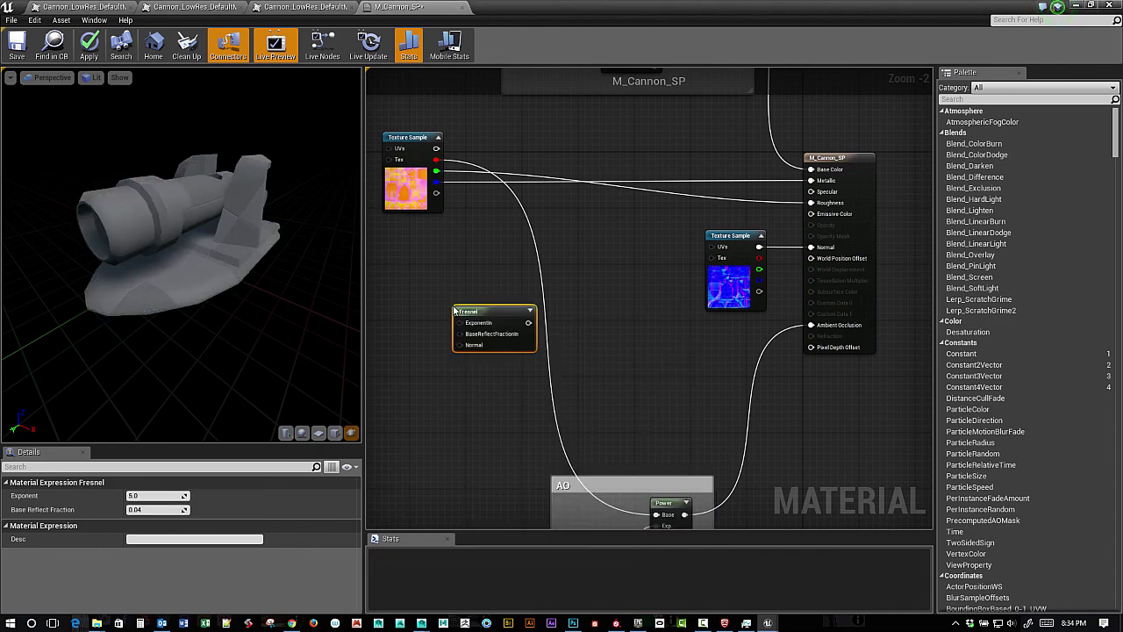
pyautogui.moveTo(520, 270); pyautogui.dragTo(573, 277, button='right')
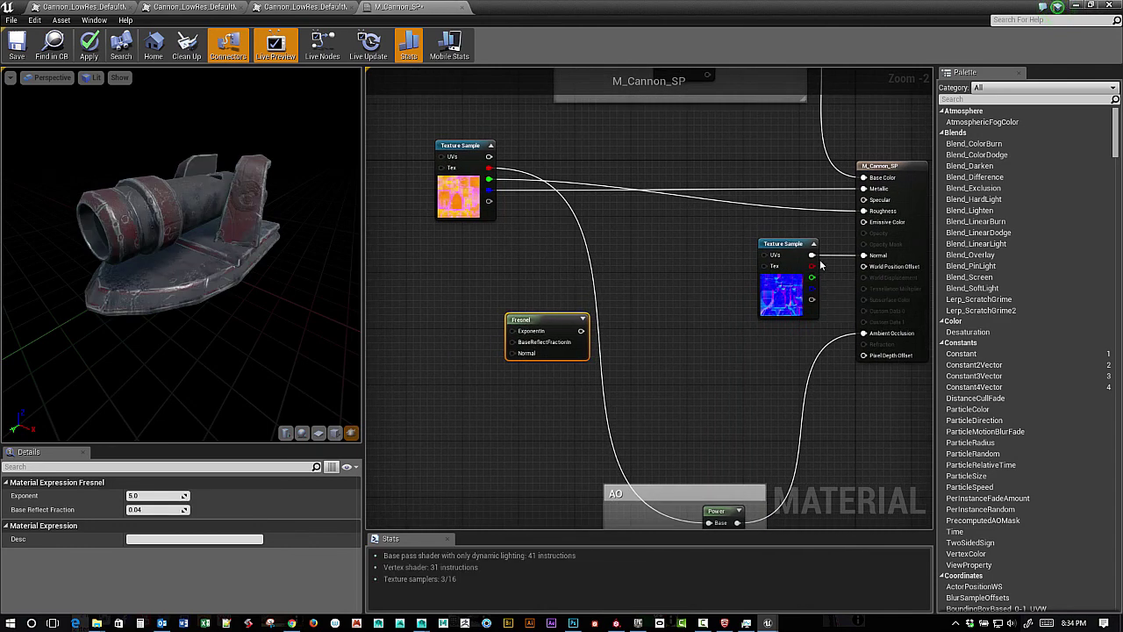
pyautogui.moveTo(811, 255); pyautogui.dragTo(510, 351)
pyautogui.moveTo(515, 377); pyautogui.dragTo(543, 407, button='right')
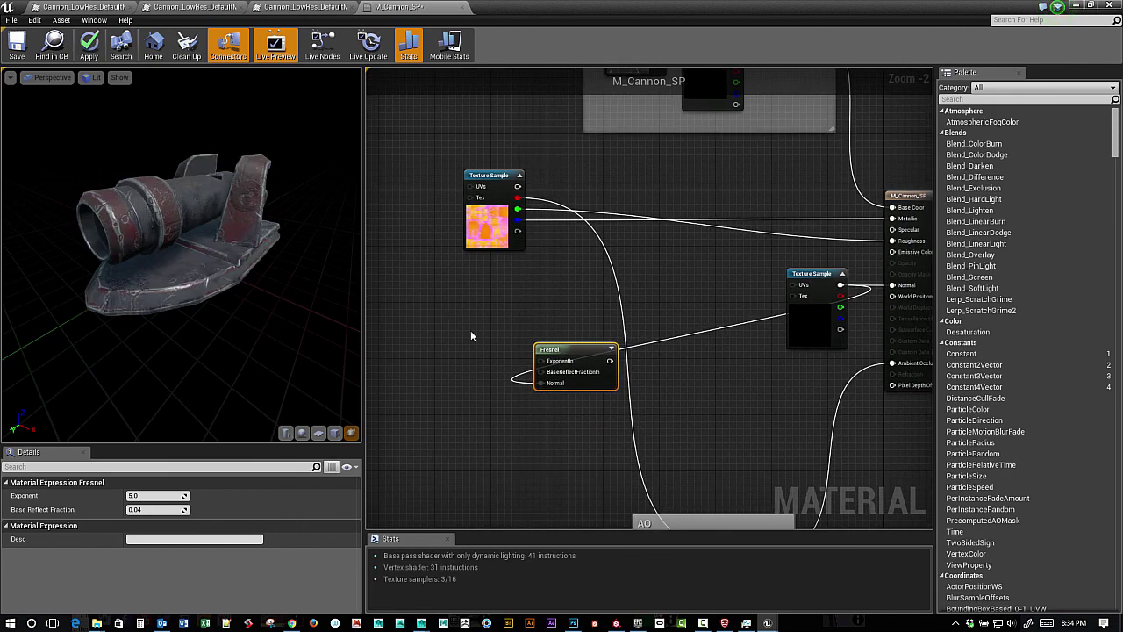
# Step: Add a Constant node beside the Fresnel node, convert it to a scalar parameter and name it Fresnel ExponentIn
pyautogui.moveTo(448, 311); pyautogui.dragTo(498, 298, button='right')
pyautogui.scroll(1, 509, 321)
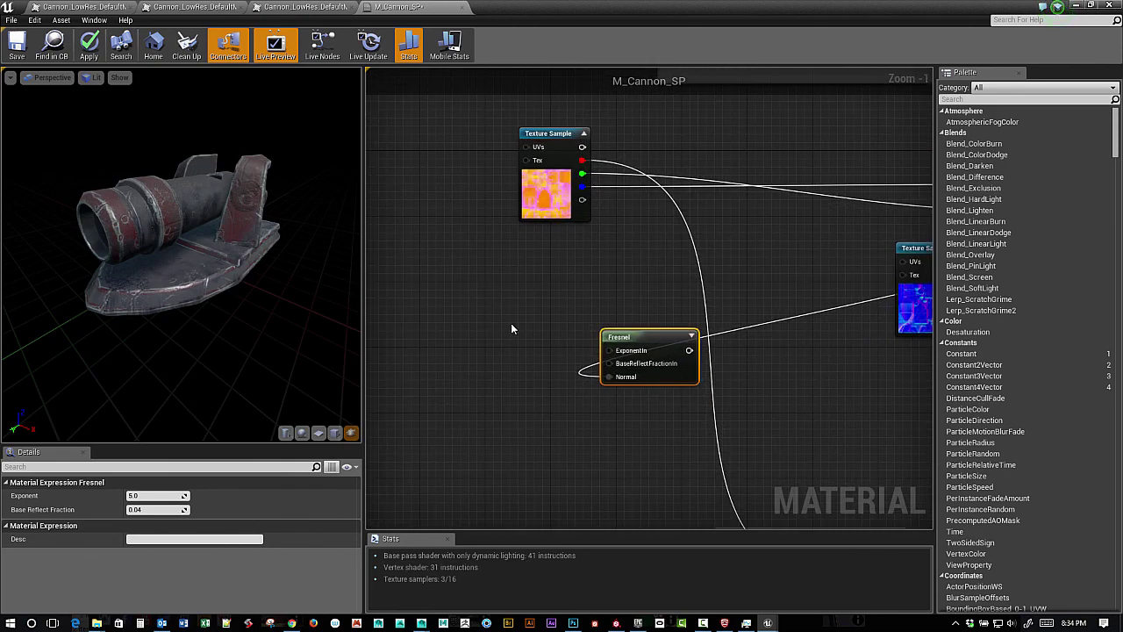
pyautogui.click(517, 323)
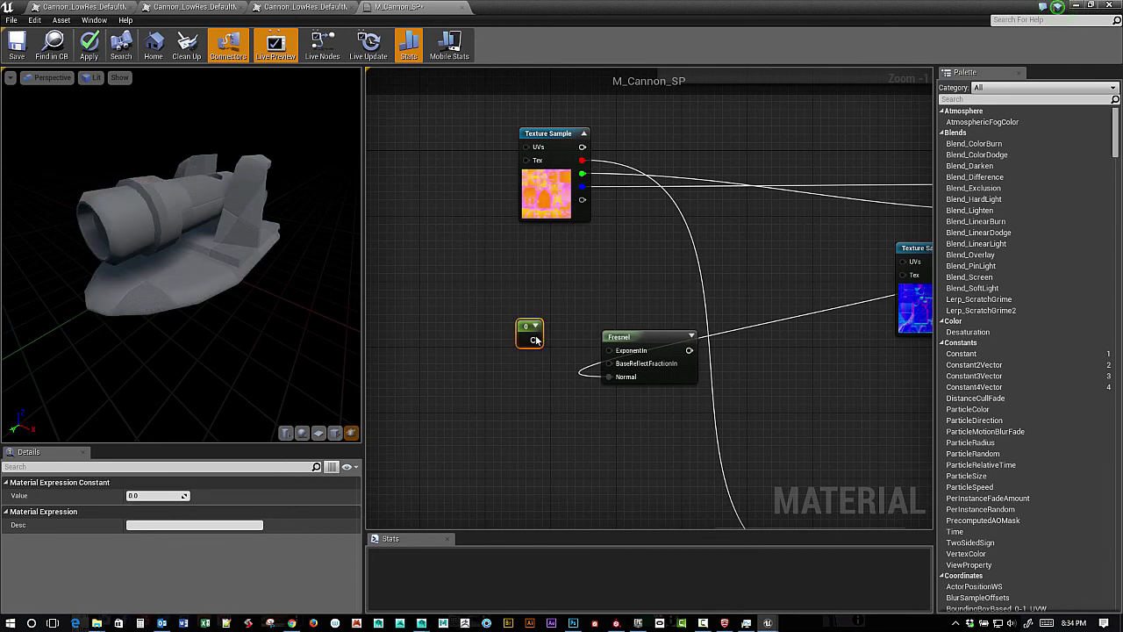
pyautogui.rightClick(531, 331)
pyautogui.click(571, 337)
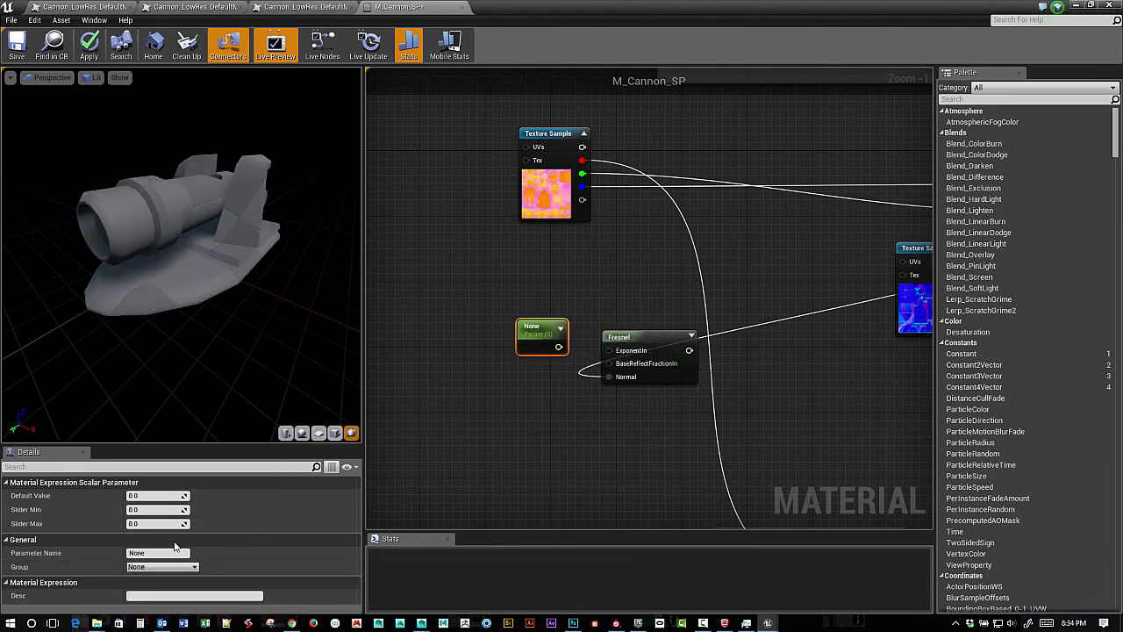
pyautogui.click(130, 553)
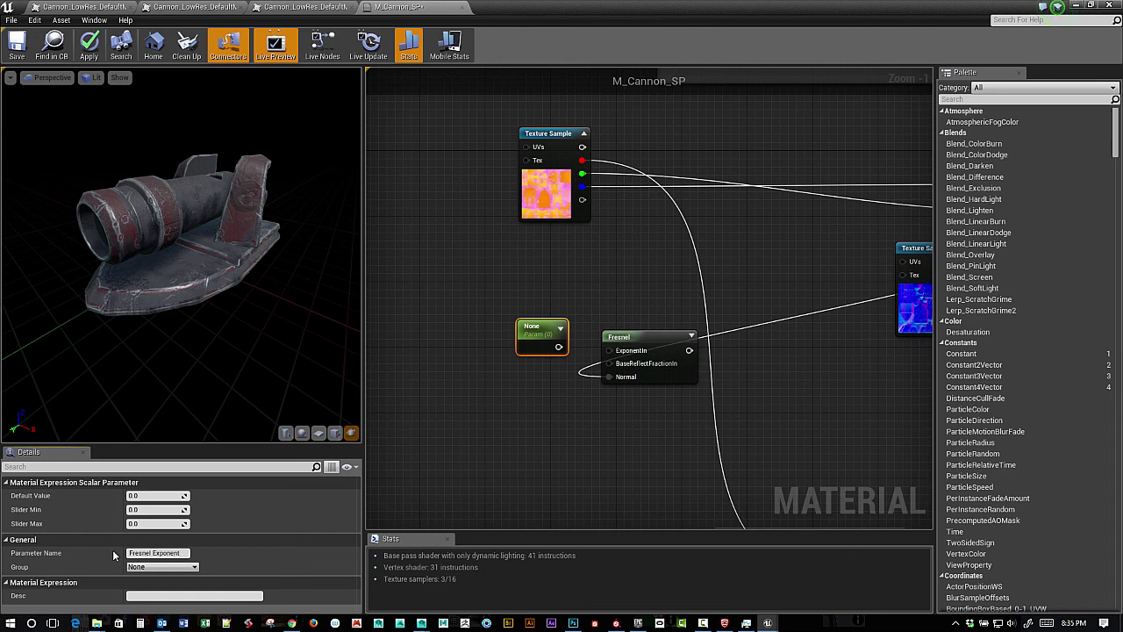
pyautogui.write('In')
pyautogui.press('Return')
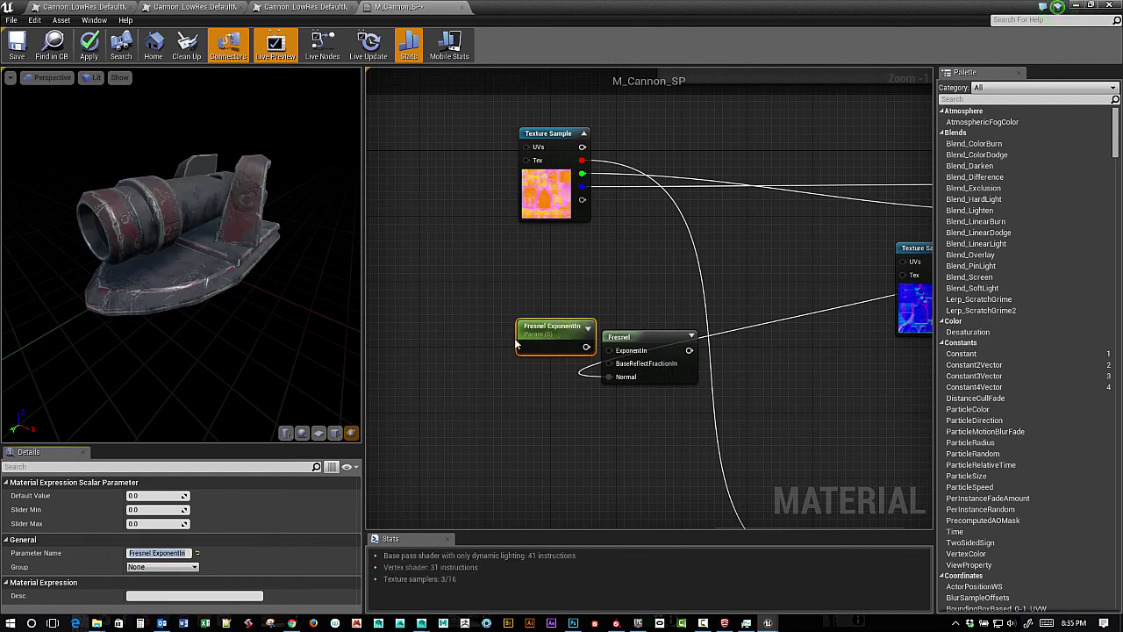
# Step: Space the Fresnel ExponentIn parameter away from the Fresnel node, connect it to the ExponentIn input and set its default value to 5
pyautogui.moveTo(515, 344); pyautogui.dragTo(477, 349)
pyautogui.moveTo(546, 350); pyautogui.dragTo(610, 350)
pyautogui.moveTo(606, 355); pyautogui.dragTo(553, 355, button='right')
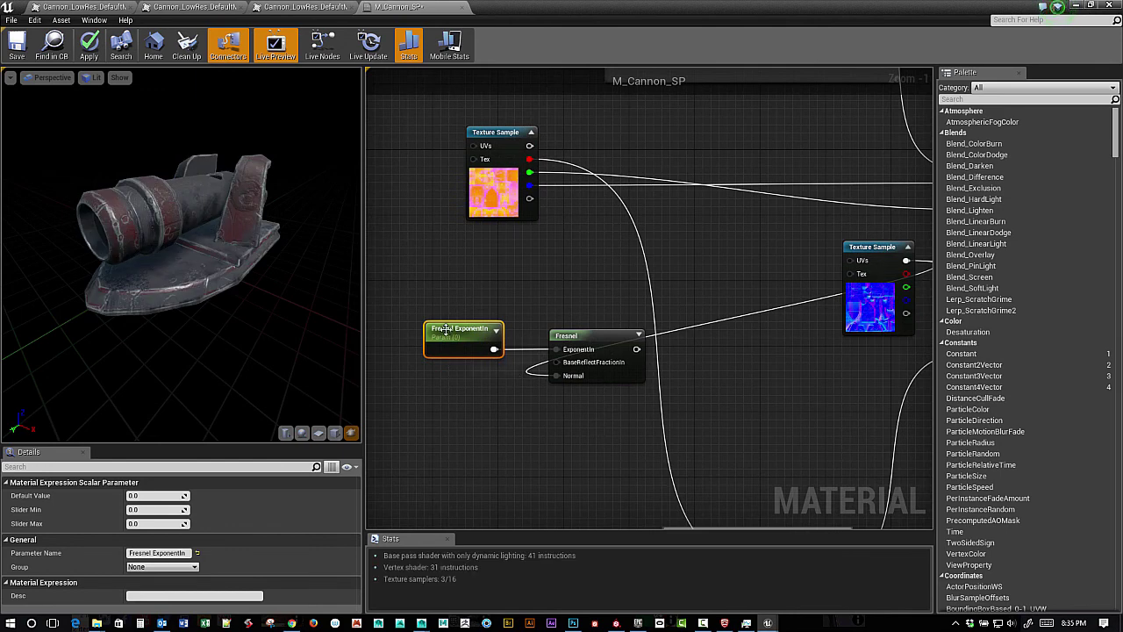
pyautogui.click(154, 496)
pyautogui.write('5')
pyautogui.press('Return')
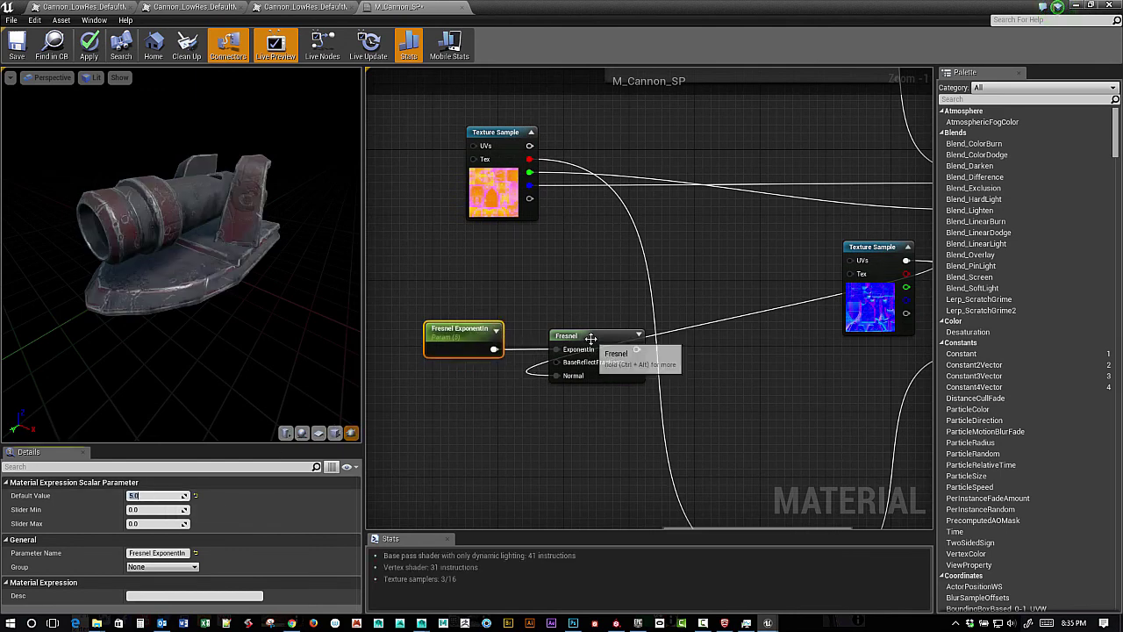
# Step: Start previewing the Fresnel node on the cannon and inspect the effect from another angle
pyautogui.rightClick(591, 338)
pyautogui.click(614, 343)
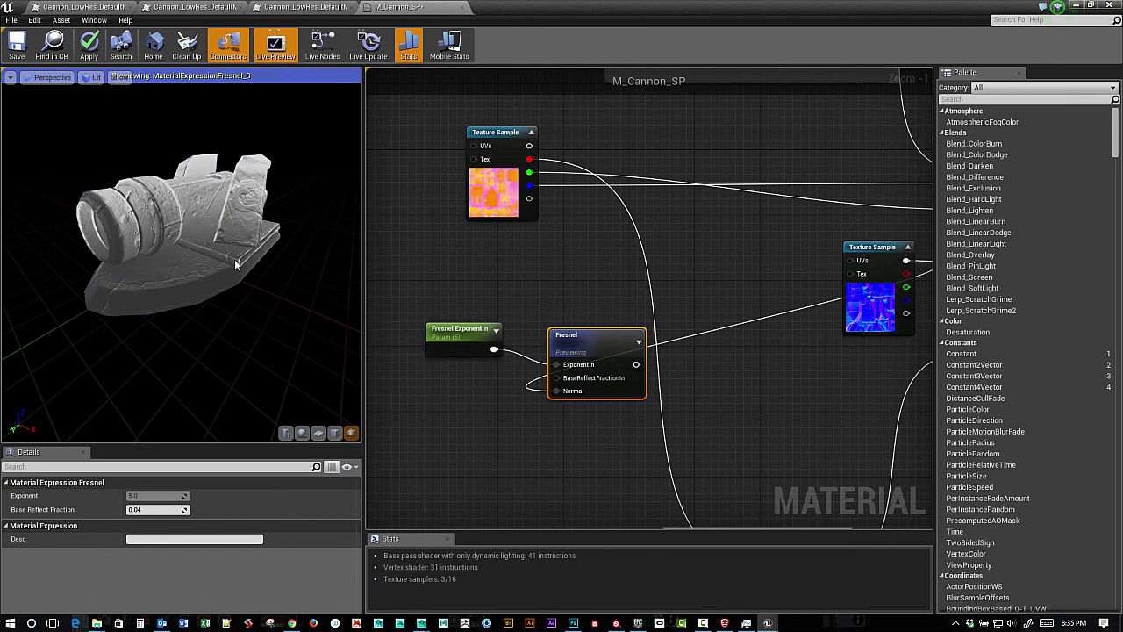
pyautogui.moveTo(235, 263); pyautogui.dragTo(368, 325)
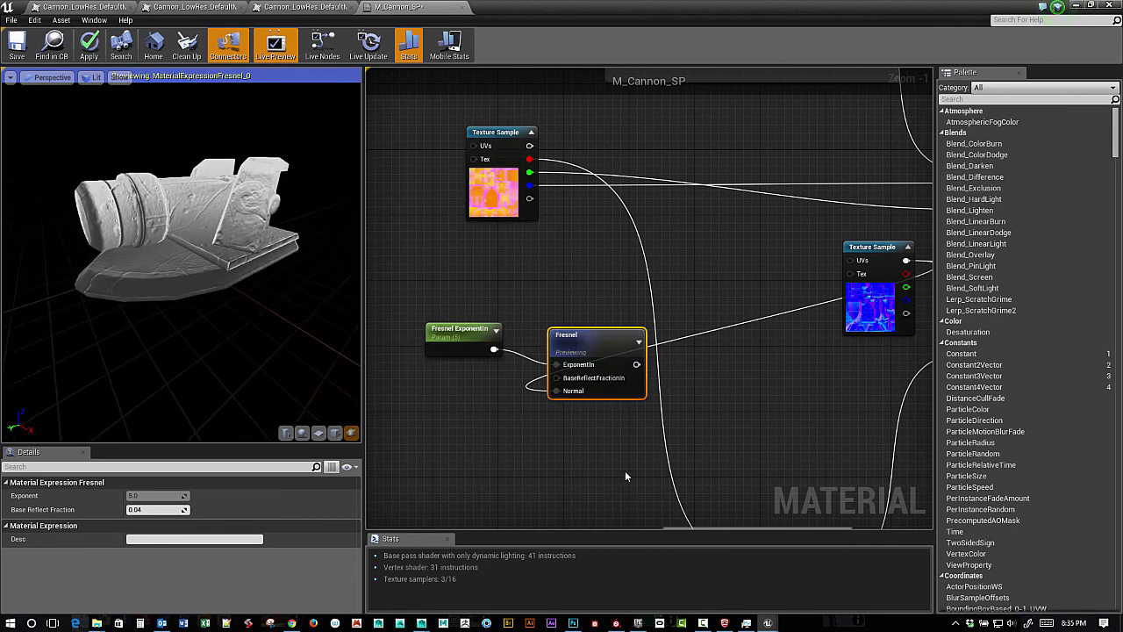
pyautogui.moveTo(625, 471); pyautogui.dragTo(595, 395, button='right')
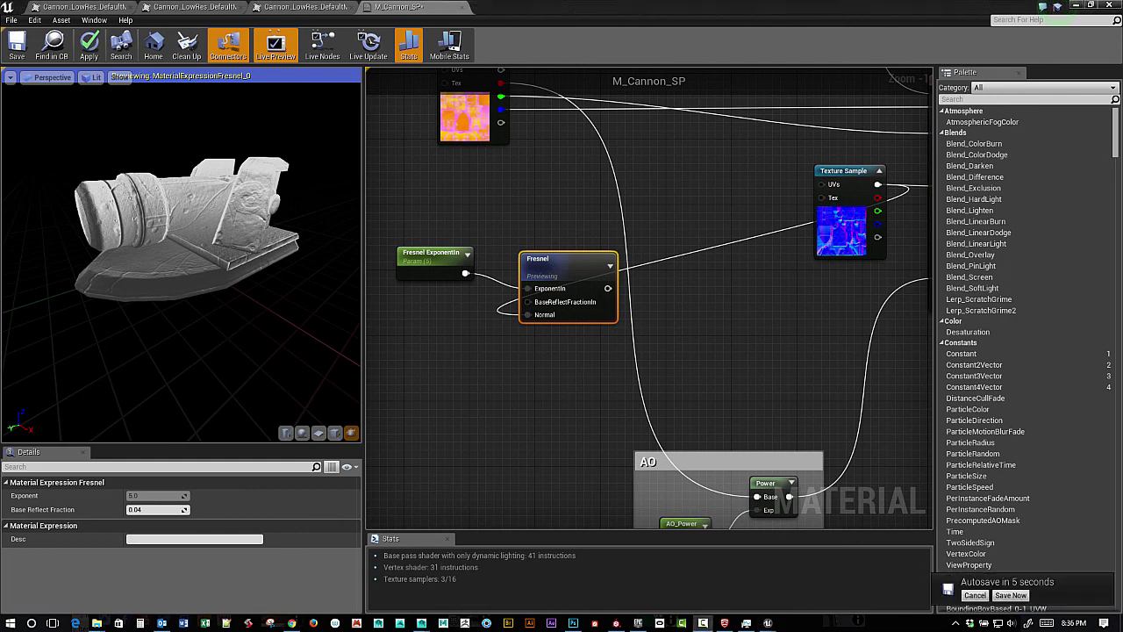
pyautogui.rightClick(472, 350)
pyautogui.write('tanget')
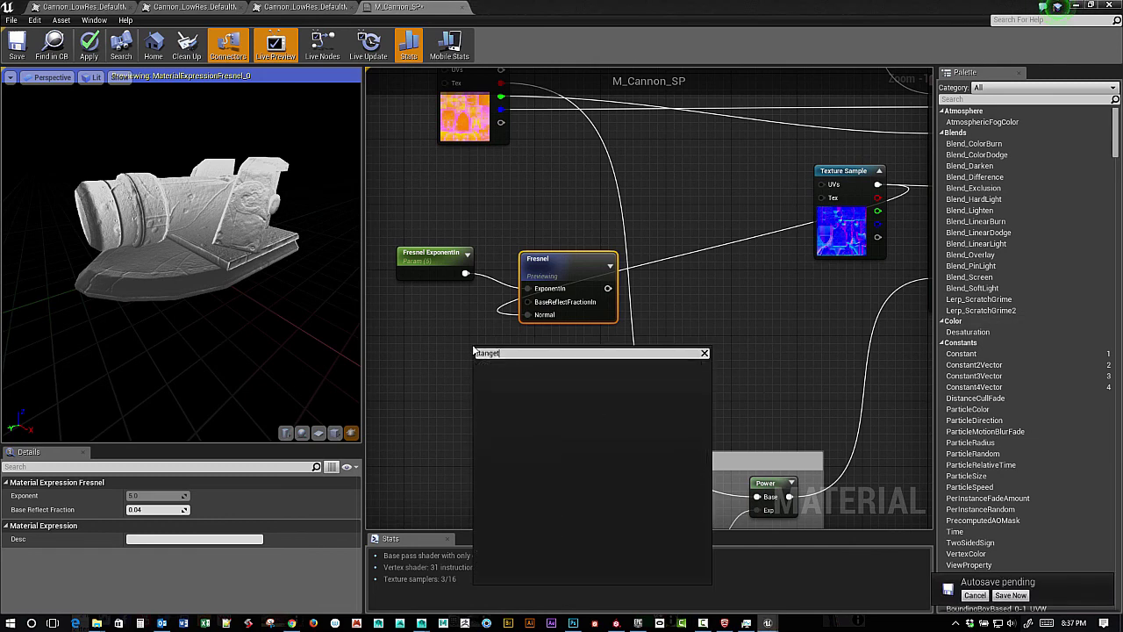
pyautogui.press('BackSpace')
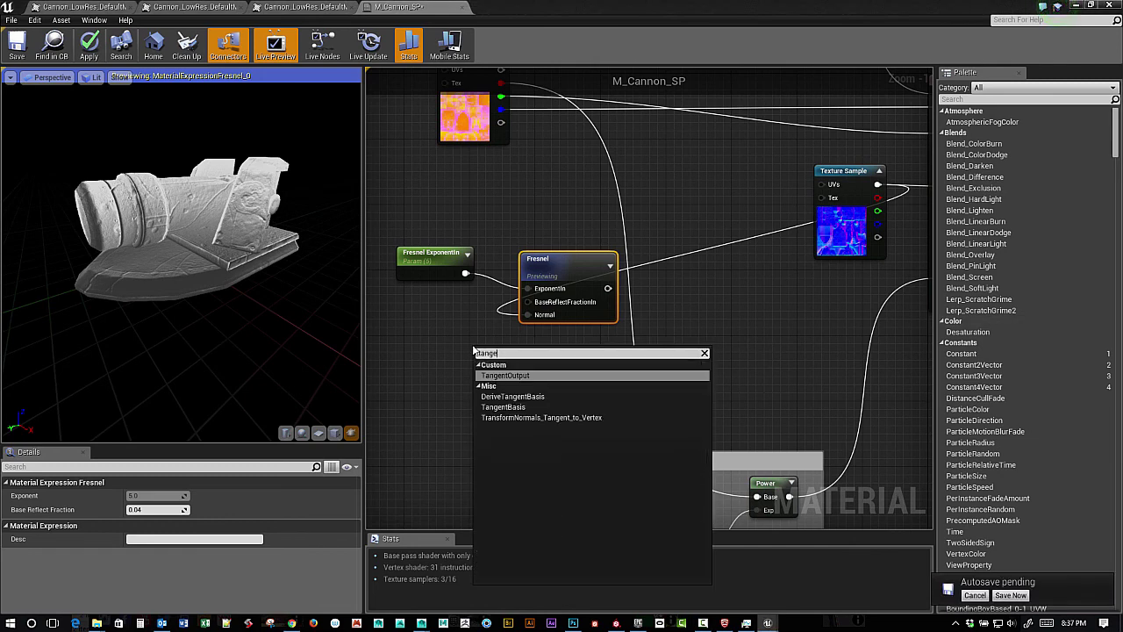
pyautogui.press('BackSpace')
pyautogui.write('gen')
pyautogui.click(518, 418)
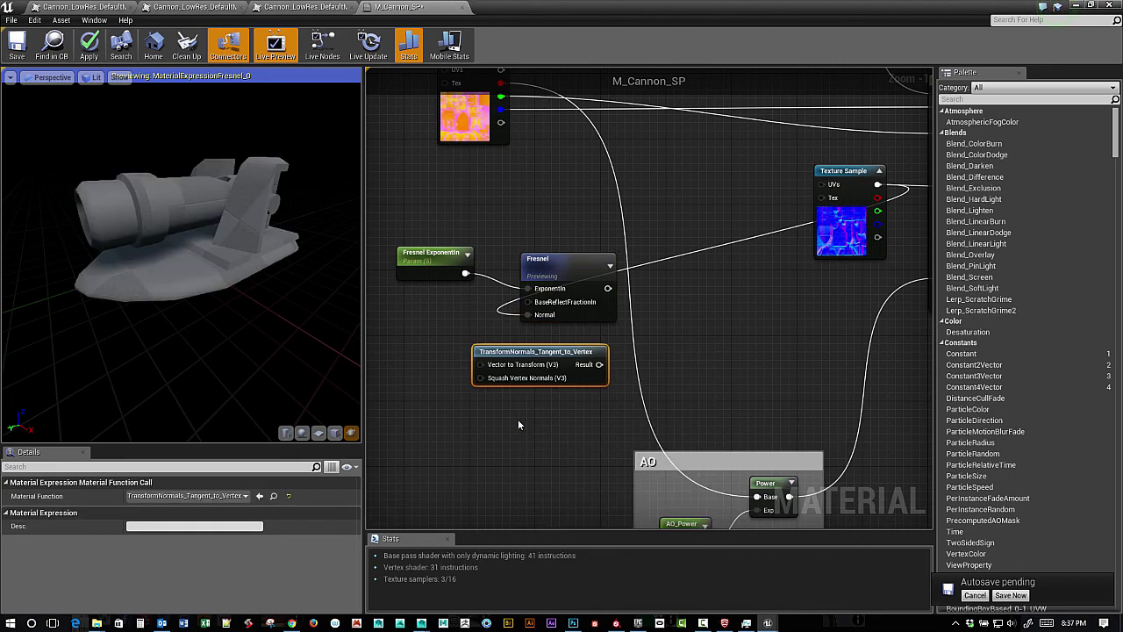
pyautogui.press('Delete')
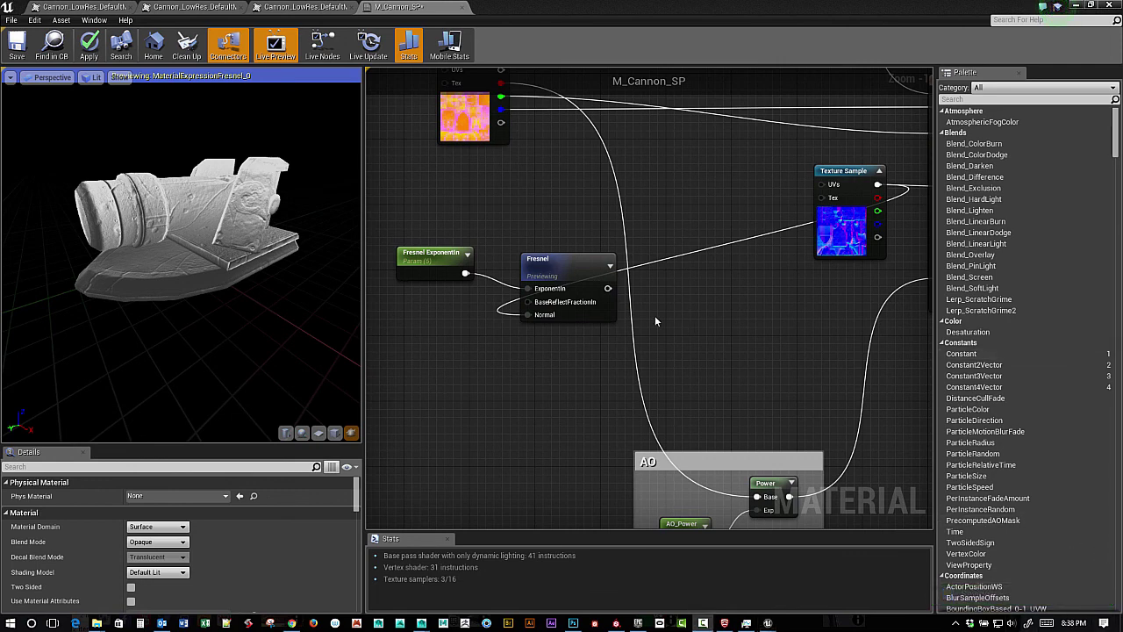
# Step: Add a Transform vector node below Fresnel and route the normal map's output through it into the Fresnel node's Normal input
pyautogui.rightClick(460, 384)
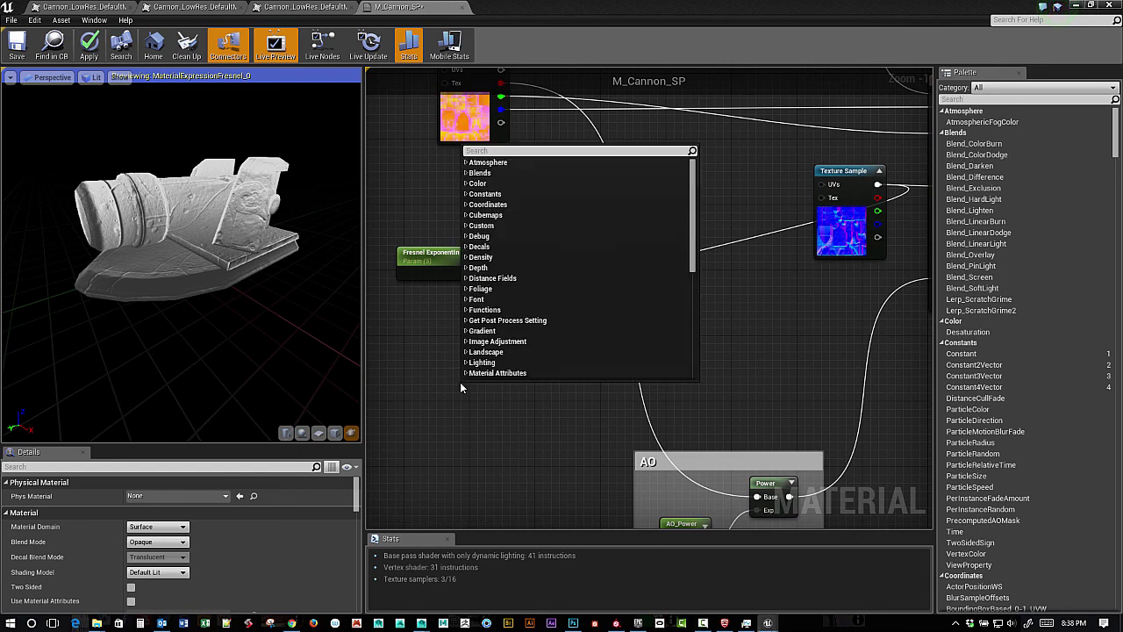
pyautogui.write('trans')
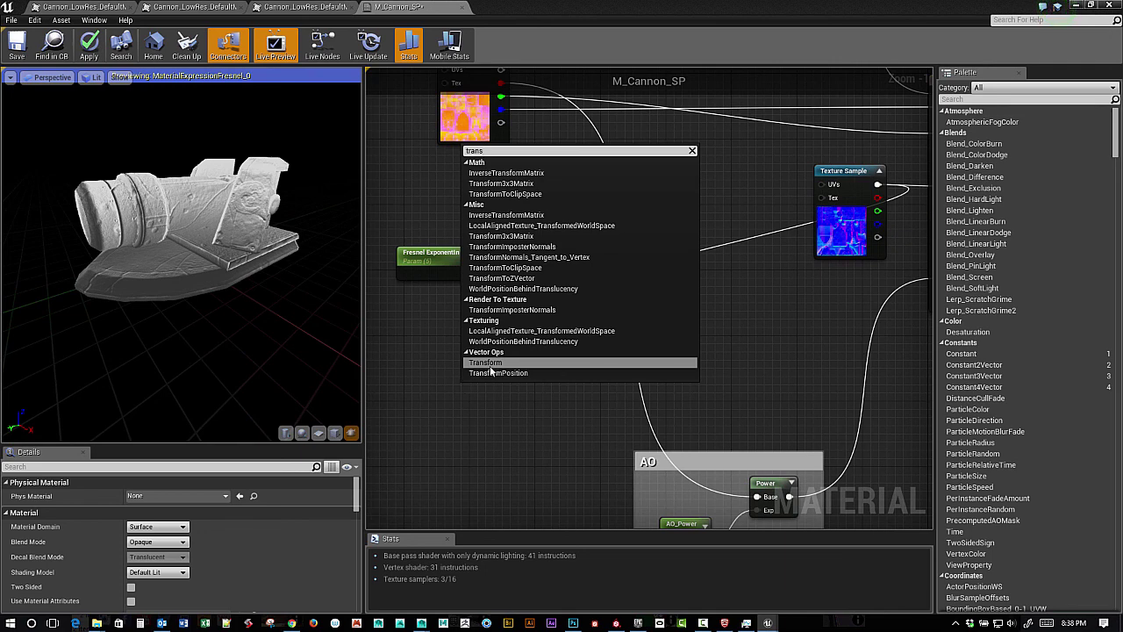
pyautogui.press('Return')
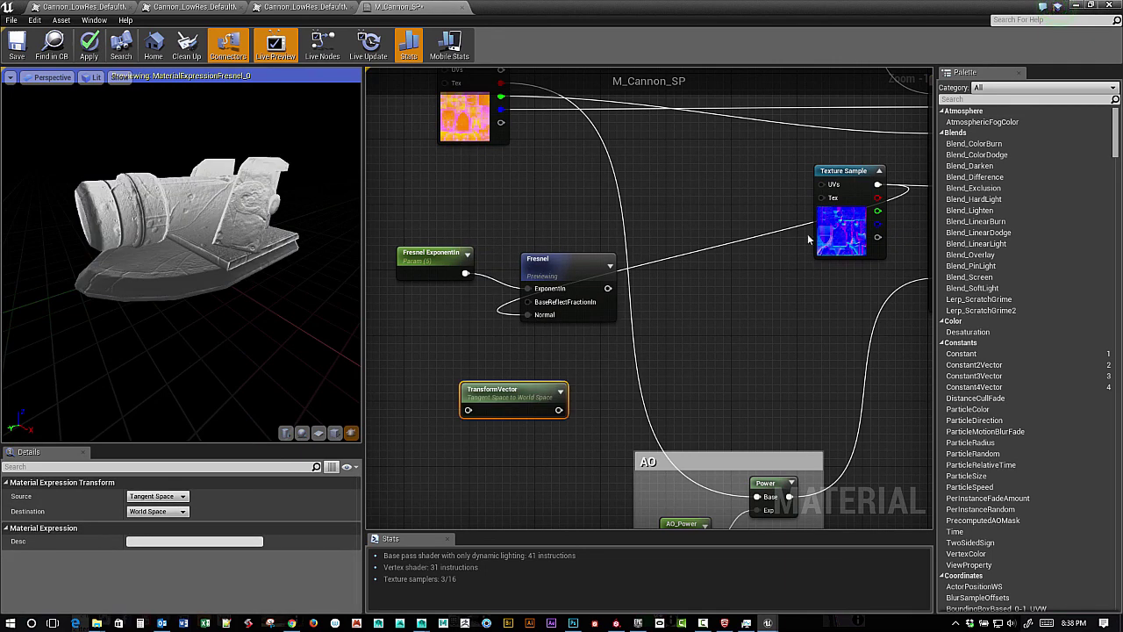
pyautogui.moveTo(877, 210); pyautogui.dragTo(469, 410)
pyautogui.moveTo(559, 410); pyautogui.dragTo(527, 314)
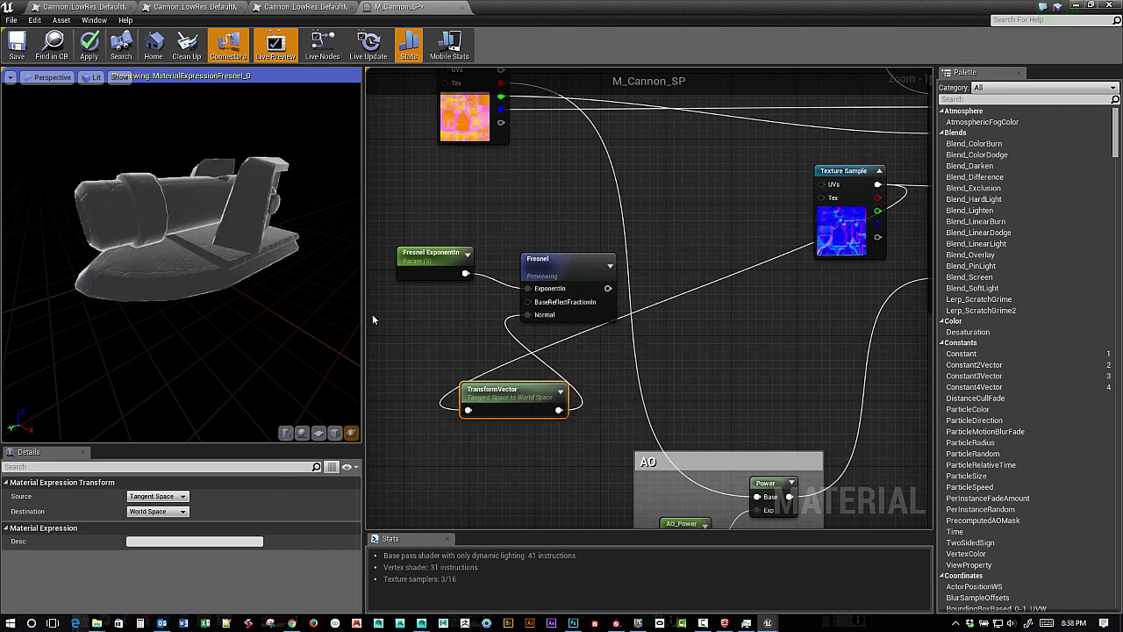
pyautogui.moveTo(264, 289); pyautogui.dragTo(233, 270)
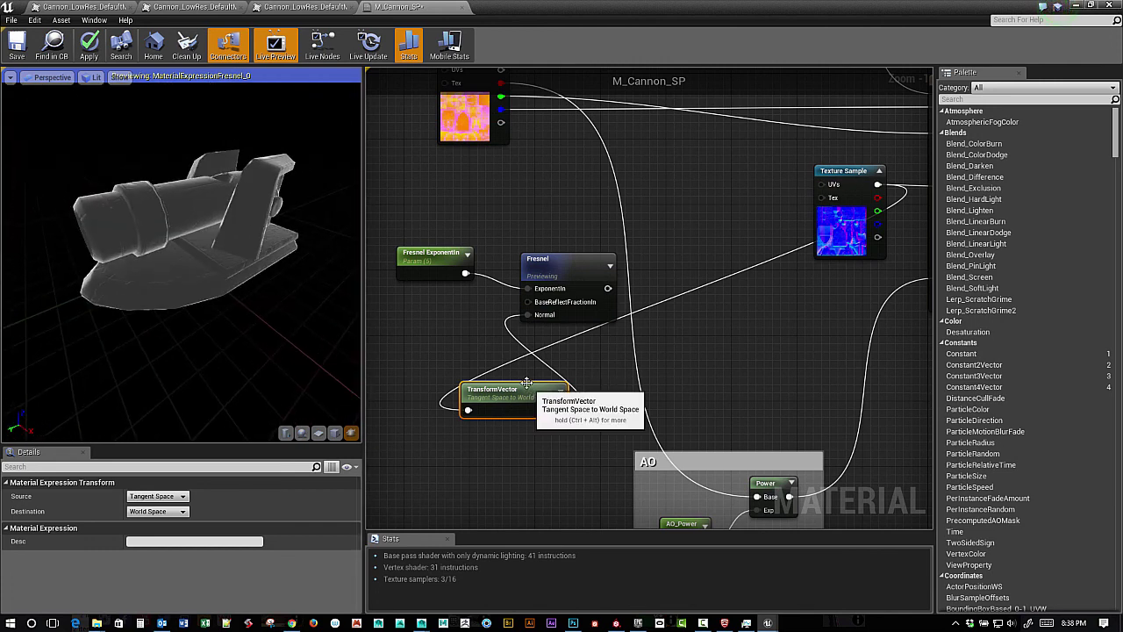
pyautogui.moveTo(526, 390); pyautogui.dragTo(525, 379)
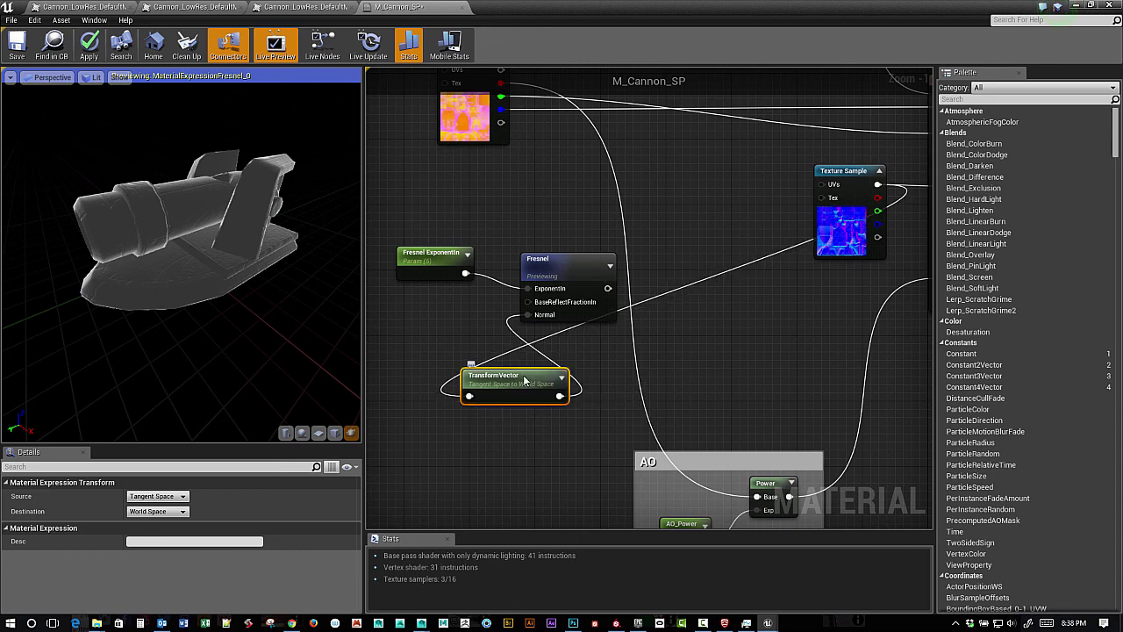
# Step: Try default values of 20 and 2 for the Fresnel ExponentIn parameter, and set it back to 5
pyautogui.click(422, 276)
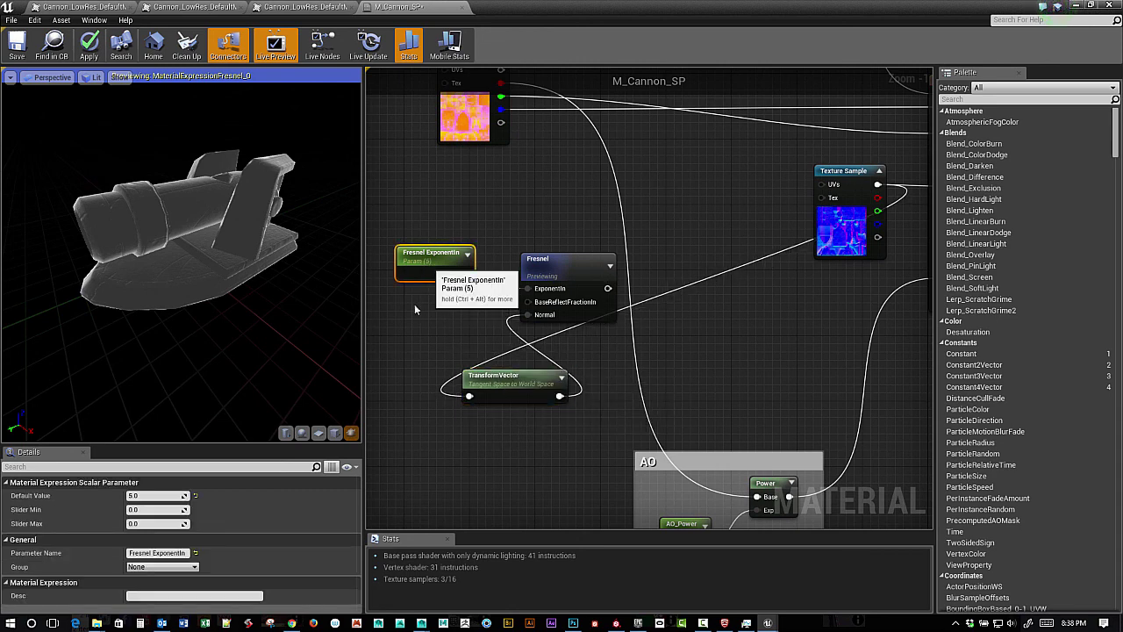
pyautogui.write('20')
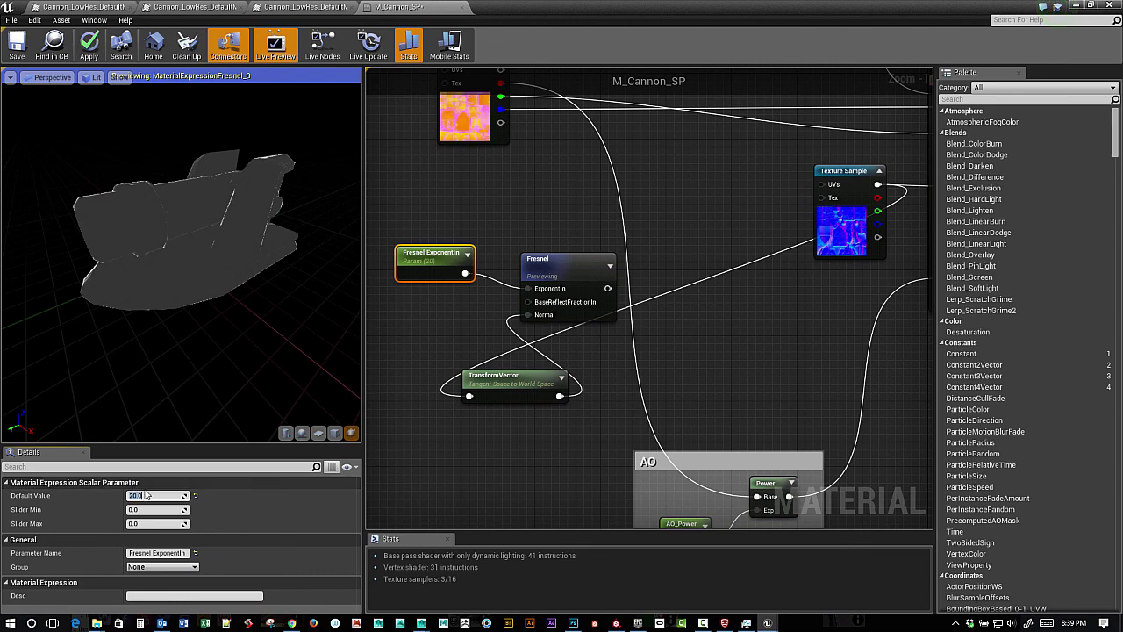
pyautogui.write('2')
pyautogui.press('Return')
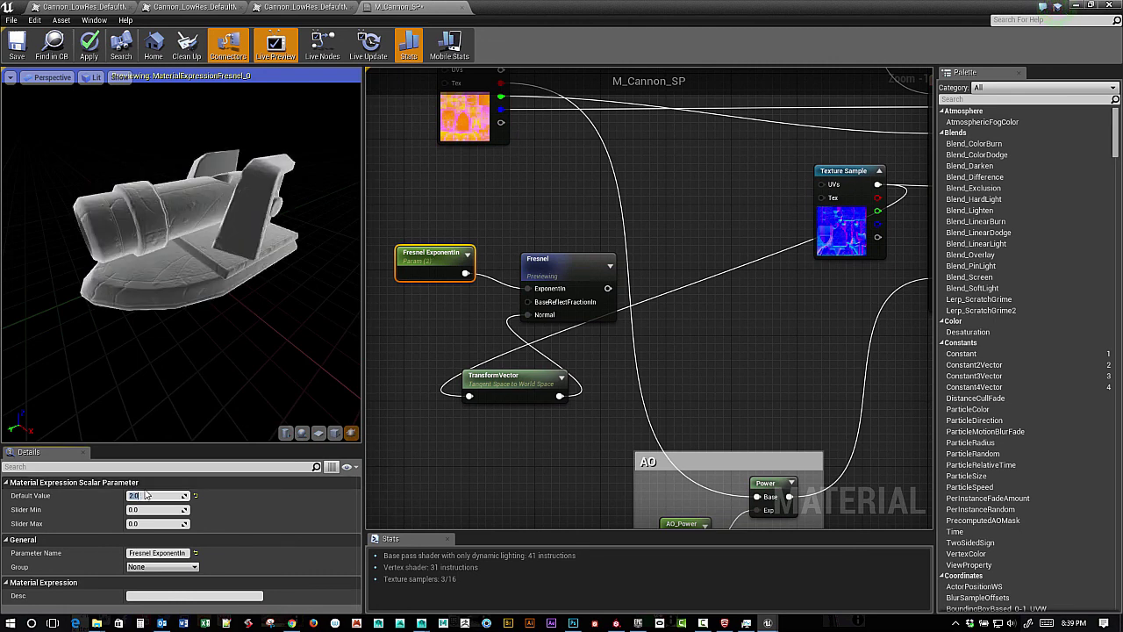
pyautogui.write('5')
pyautogui.press('Return')
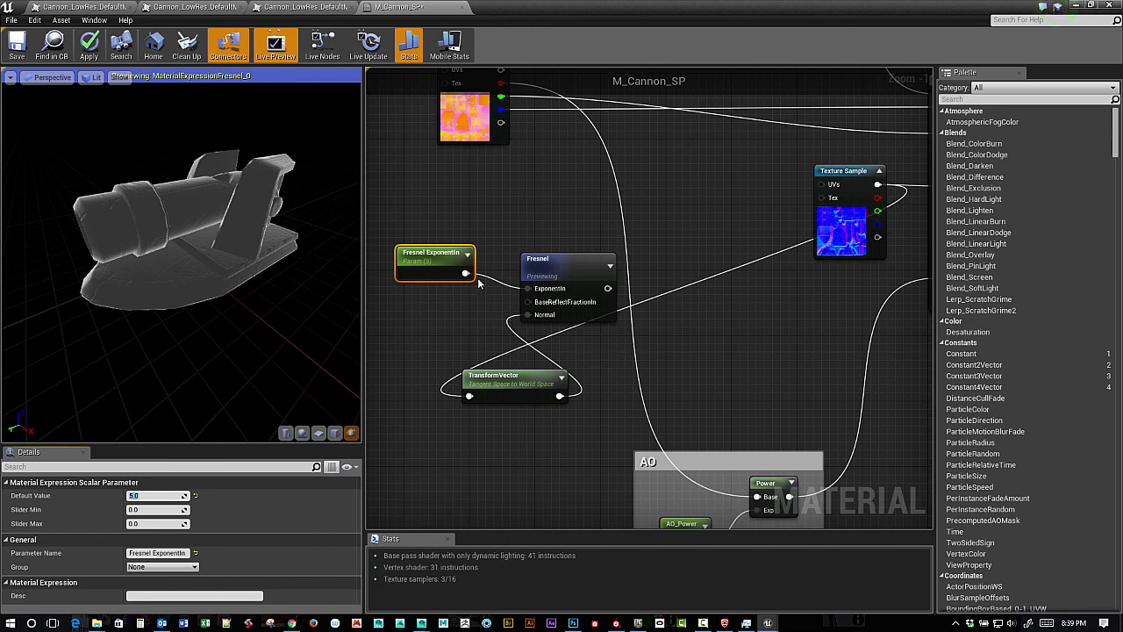
# Step: Tuck the TransformVector node directly beneath the Fresnel node and add a Power node between Fresnel and the material node
pyautogui.moveTo(508, 380); pyautogui.dragTo(550, 357)
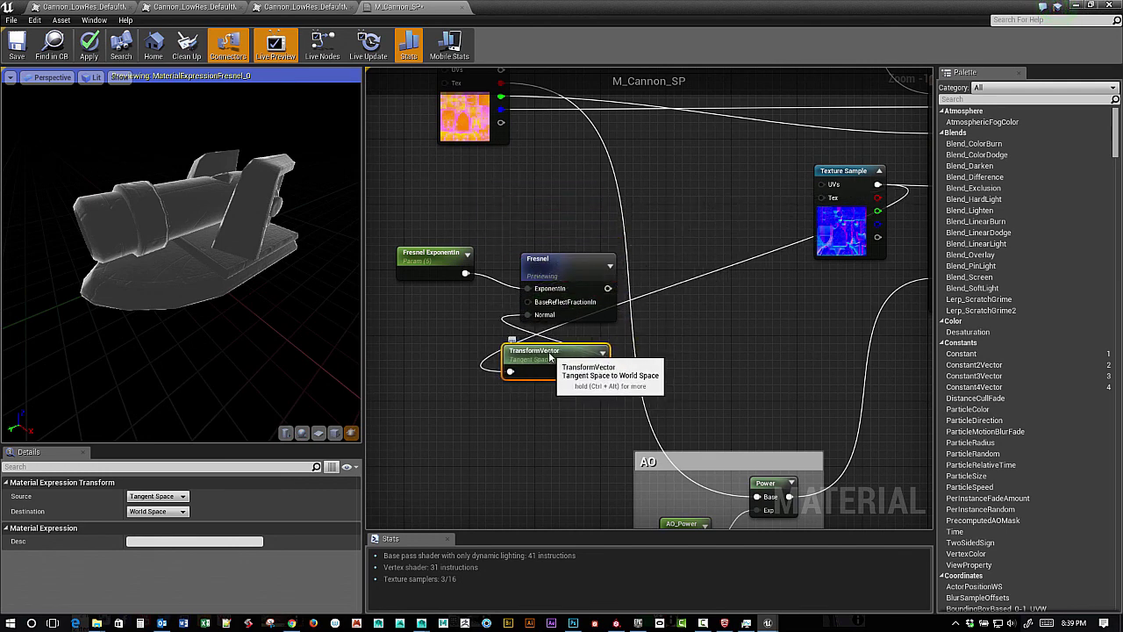
pyautogui.moveTo(636, 340); pyautogui.dragTo(516, 338, button='right')
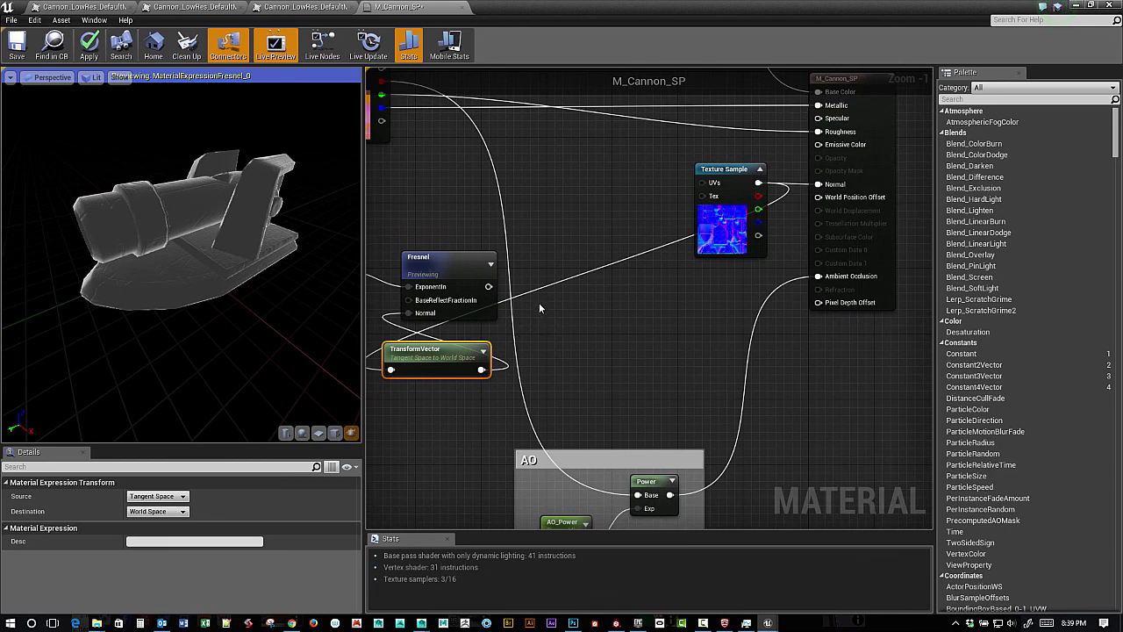
pyautogui.rightClick(549, 307)
pyautogui.write('power')
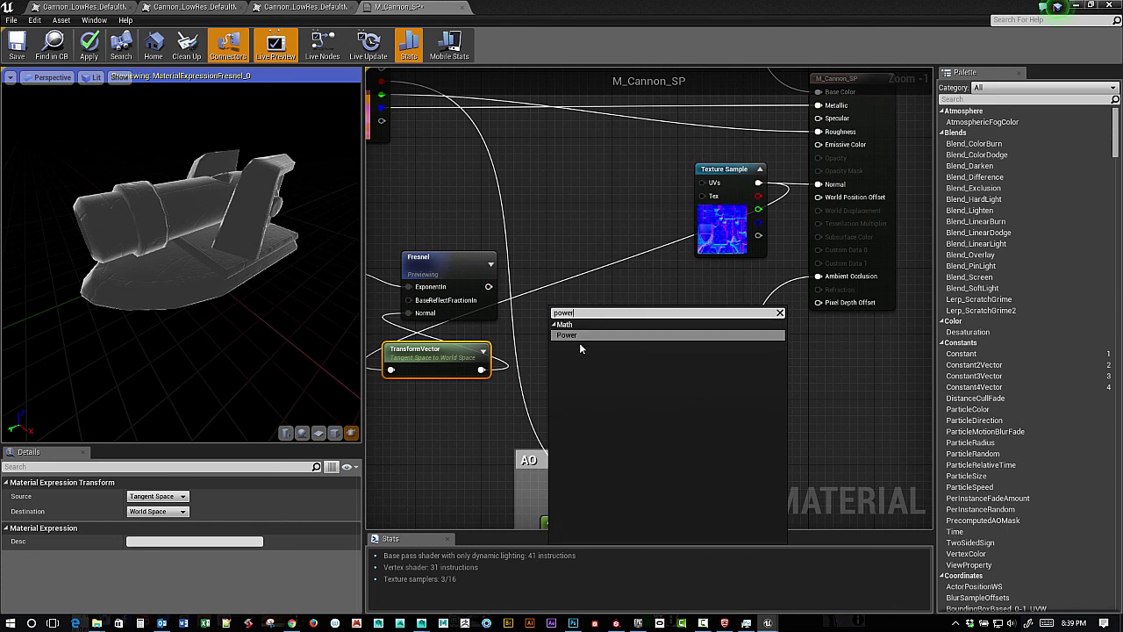
# Step: Add a Power node beside the Fresnel node, feed the Fresnel output into its Base, and preview the Power result on the cannon
pyautogui.click(579, 335)
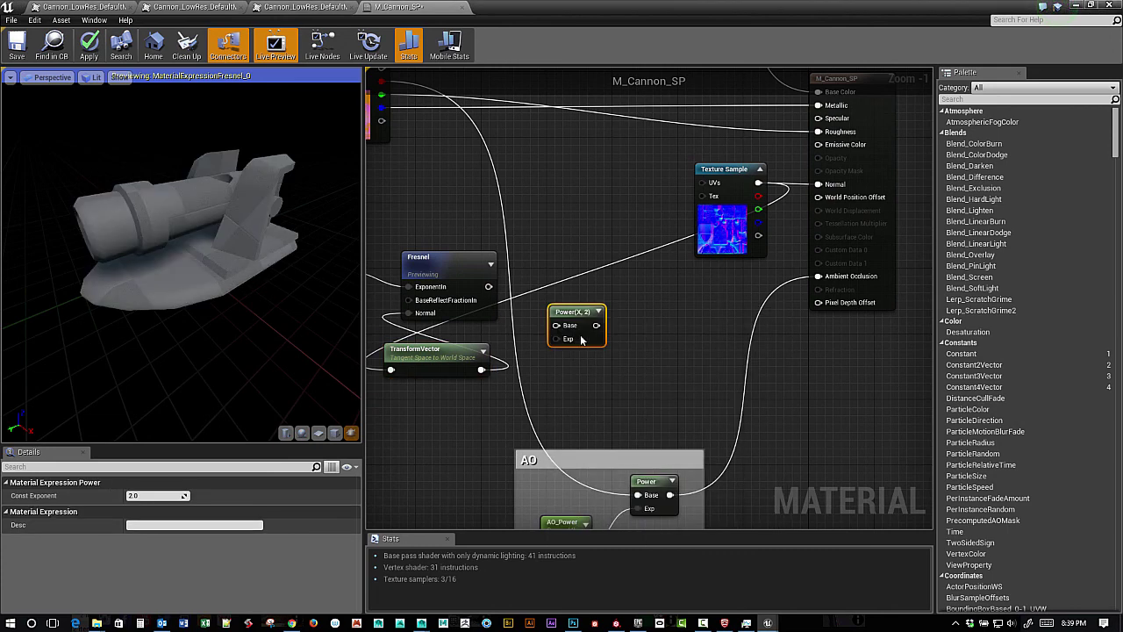
pyautogui.moveTo(489, 287); pyautogui.dragTo(554, 326)
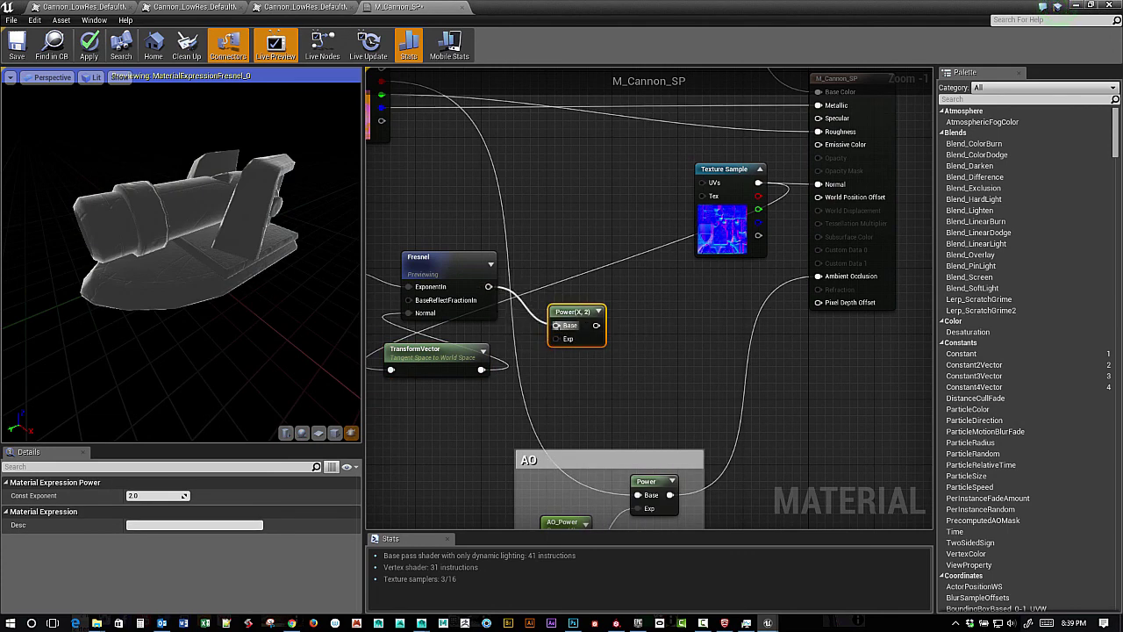
pyautogui.moveTo(578, 314); pyautogui.dragTo(553, 299, button='right')
pyautogui.rightClick(553, 298)
pyautogui.click(593, 302)
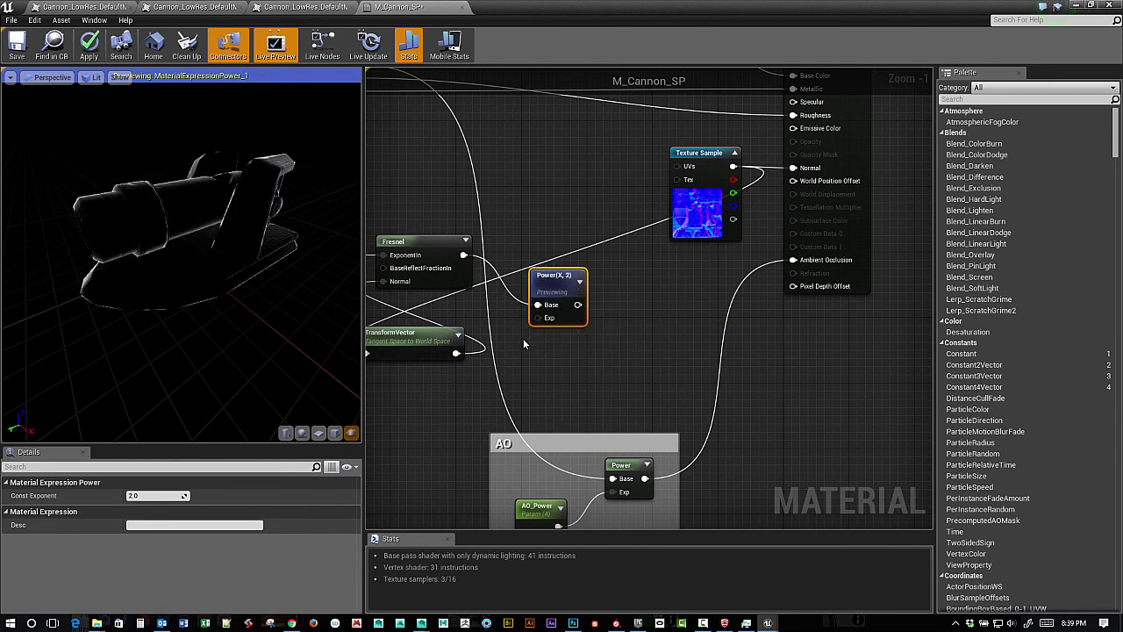
pyautogui.moveTo(296, 255); pyautogui.dragTo(267, 270)
pyautogui.moveTo(548, 343); pyautogui.dragTo(511, 346, button='right')
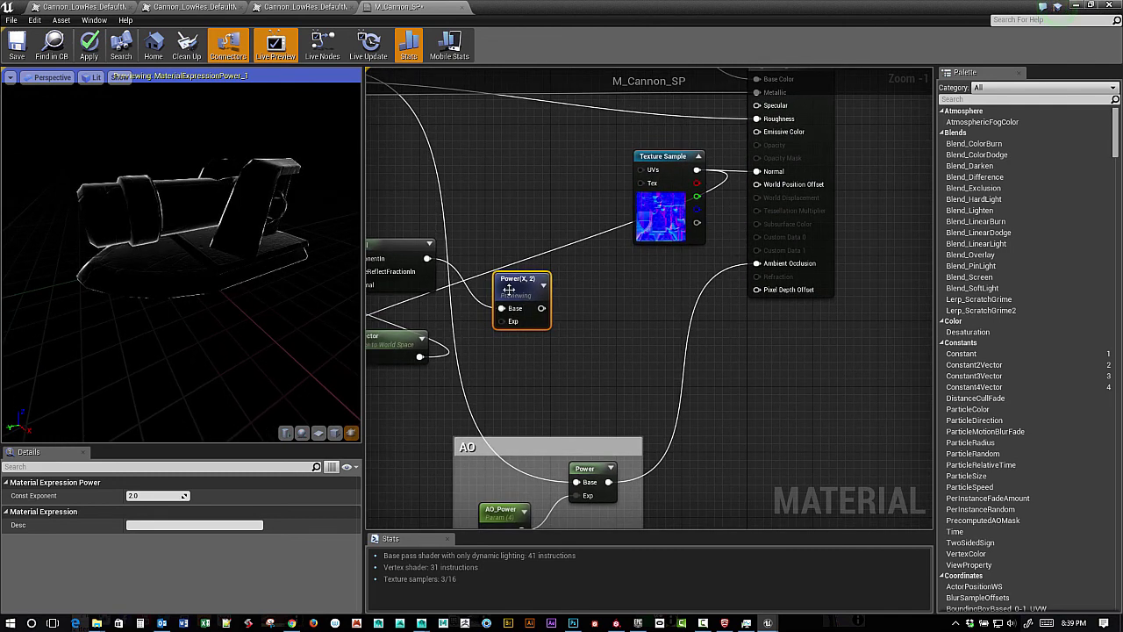
pyautogui.moveTo(513, 290); pyautogui.dragTo(530, 281)
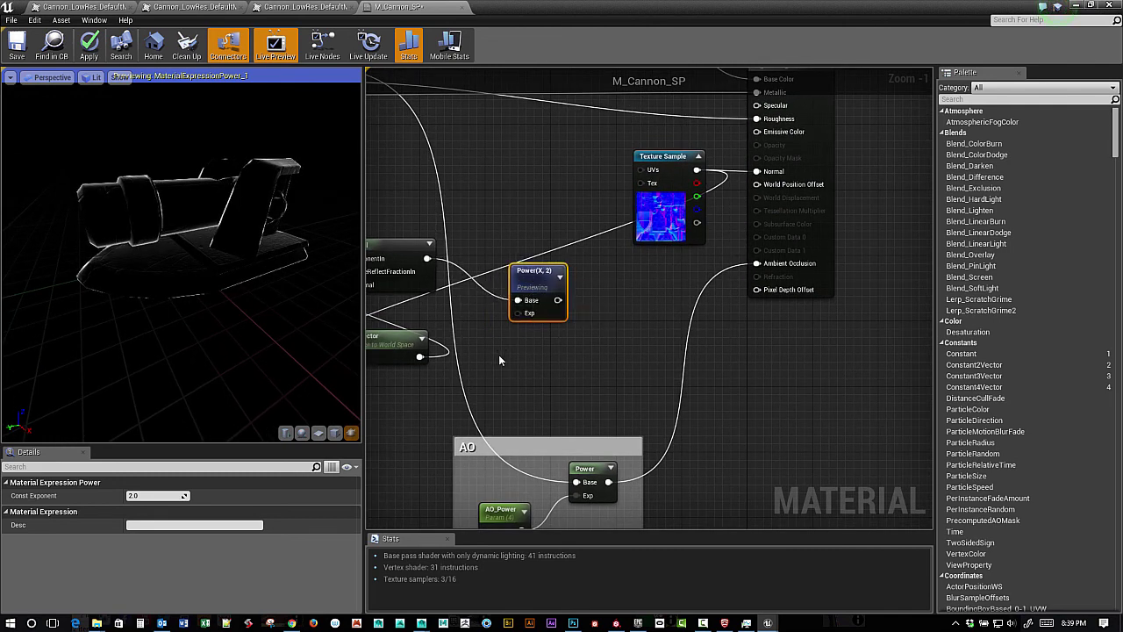
# Step: Add a scalar constant below the Power node and convert it to a parameter named Fresnel Power
pyautogui.click(496, 354)
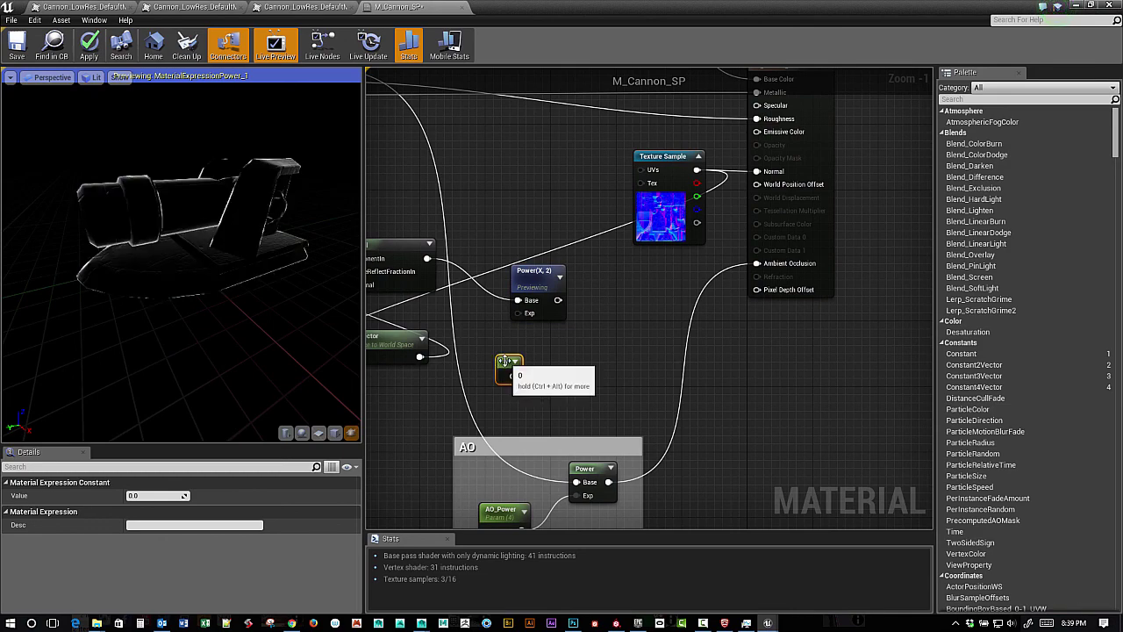
pyautogui.rightClick(505, 363)
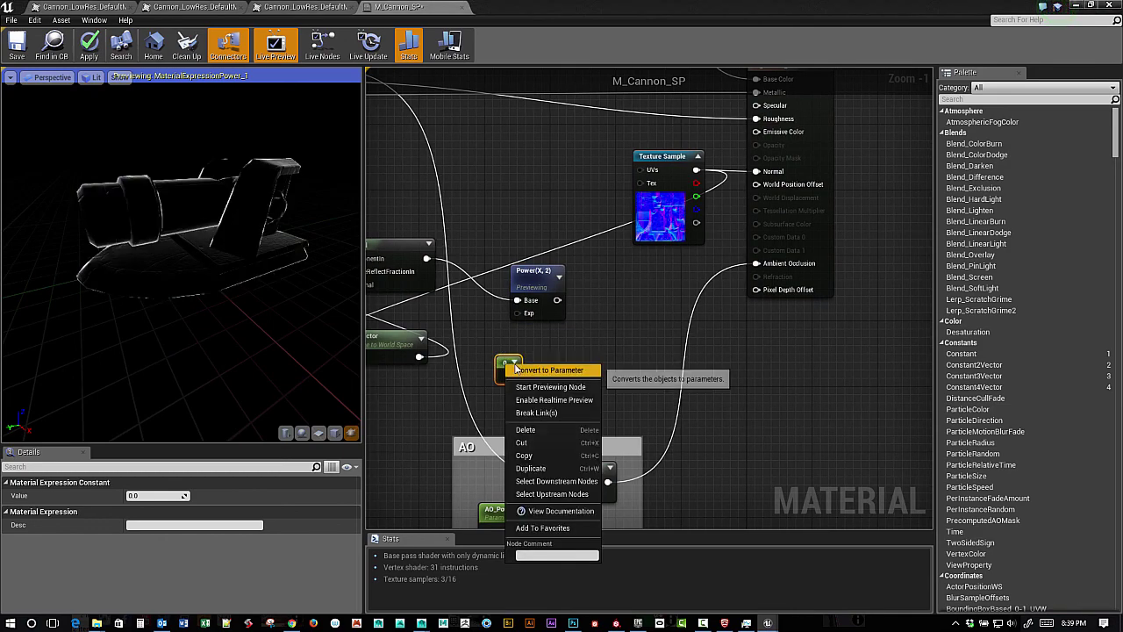
pyautogui.click(516, 368)
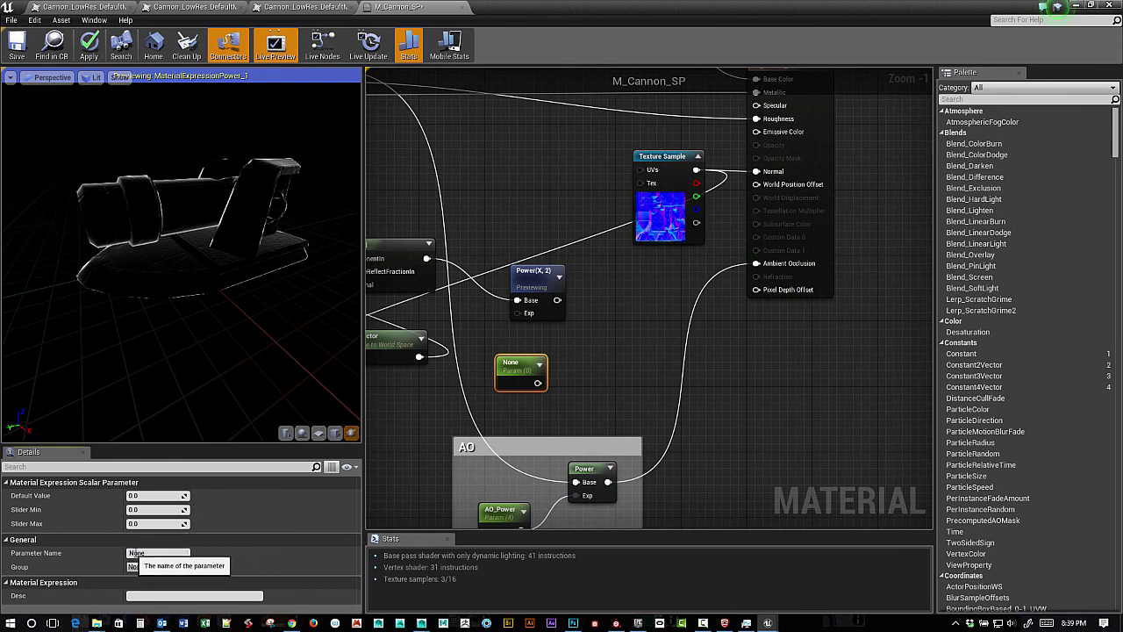
pyautogui.click(134, 552)
pyautogui.write('F')
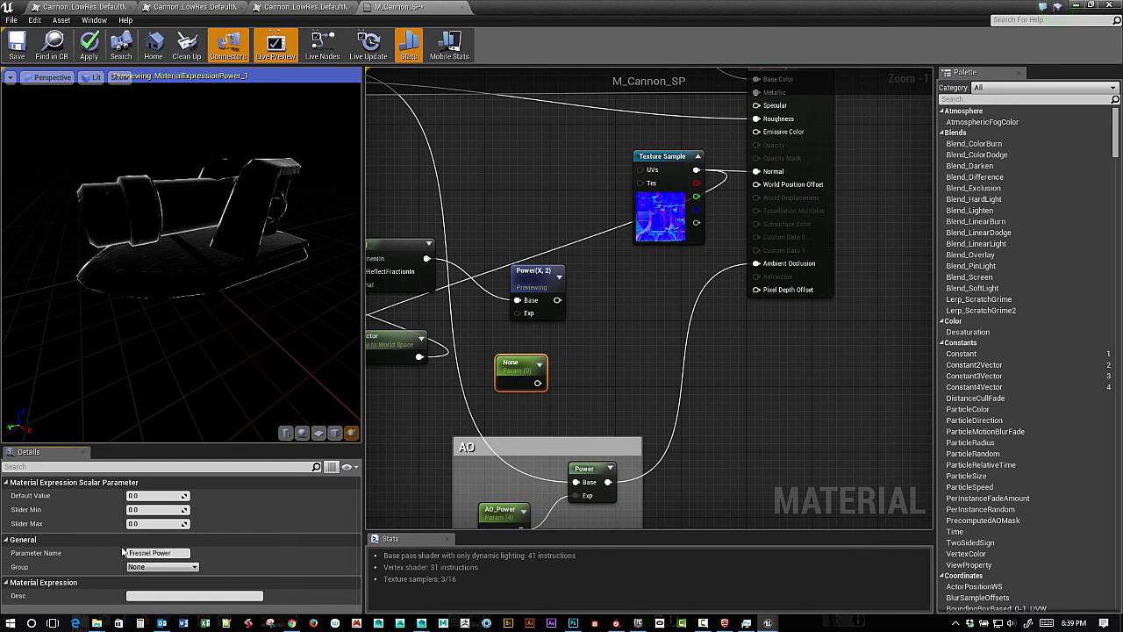
pyautogui.write('resnel Power')
pyautogui.press('Return')
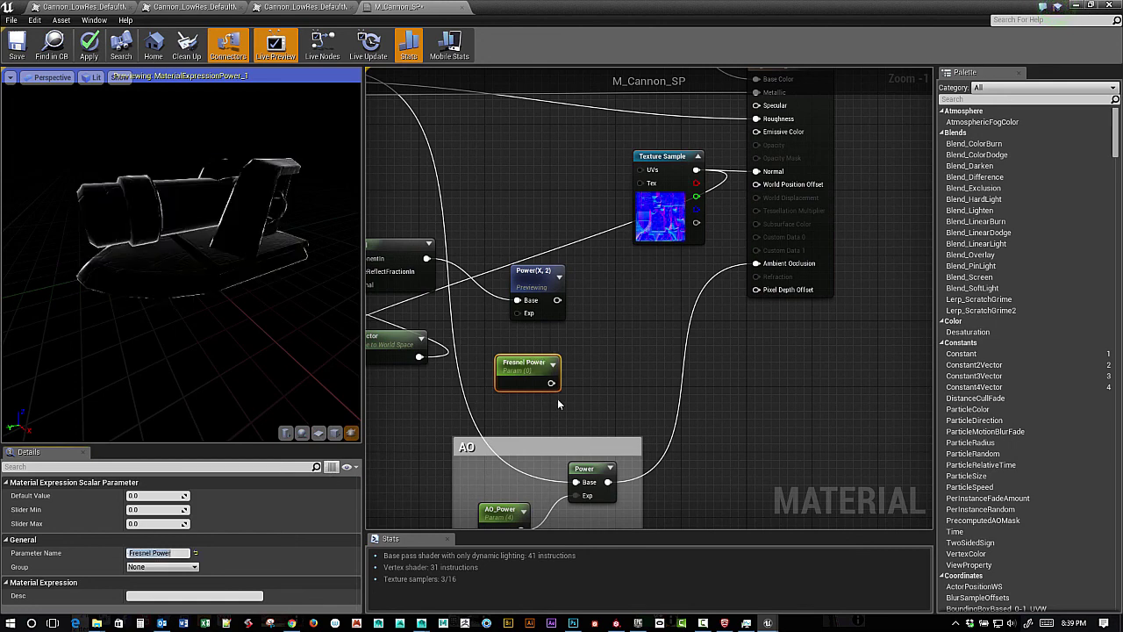
# Step: Connect the Fresnel Power parameter to the Power node's Exp input and set its default value to 2
pyautogui.click(532, 277)
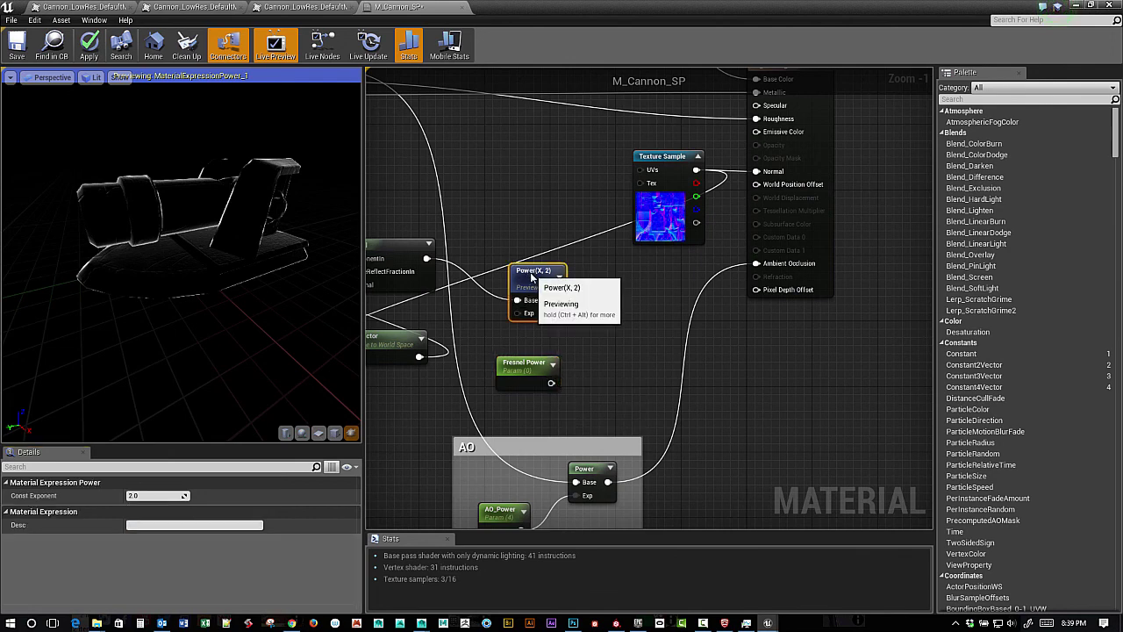
pyautogui.moveTo(551, 383); pyautogui.dragTo(518, 313)
pyautogui.click(524, 363)
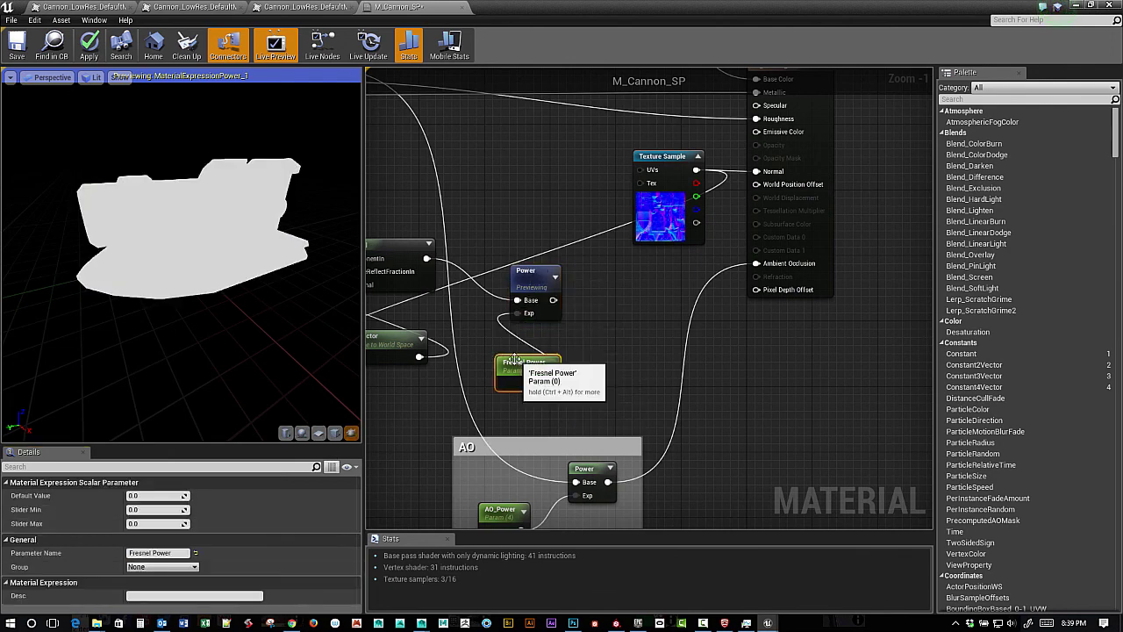
pyautogui.click(160, 495)
pyautogui.write('2')
pyautogui.press('Return')
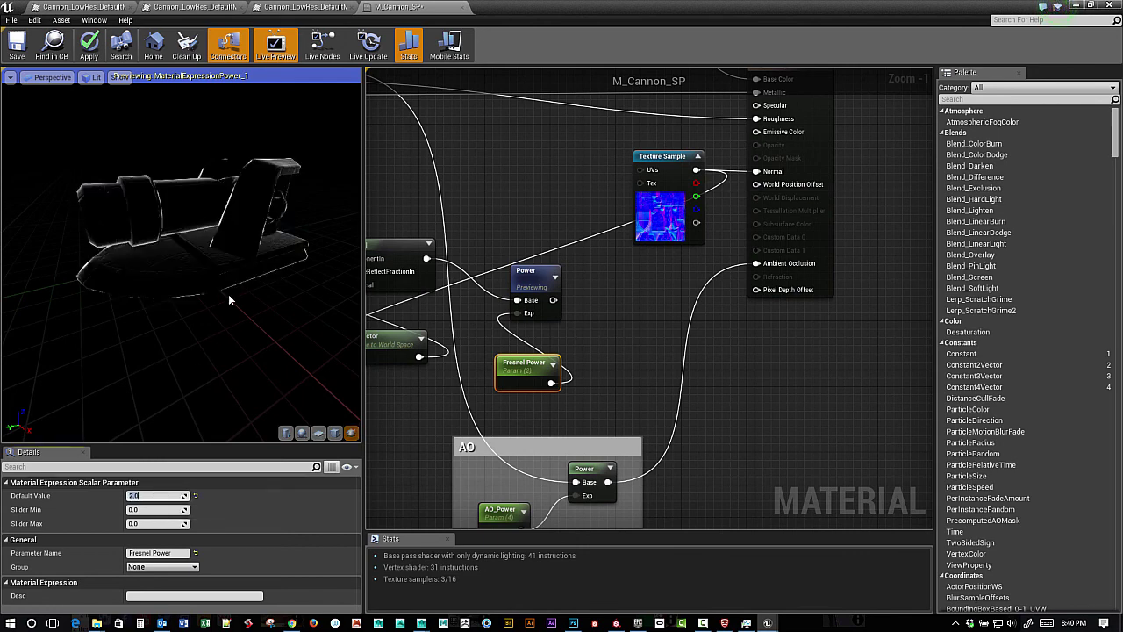
# Step: Try a Fresnel Power default value of 1 on the previewed Power node, and set it back to 2
pyautogui.click(151, 495)
pyautogui.moveTo(142, 496); pyautogui.dragTo(117, 493)
pyautogui.press('Return')
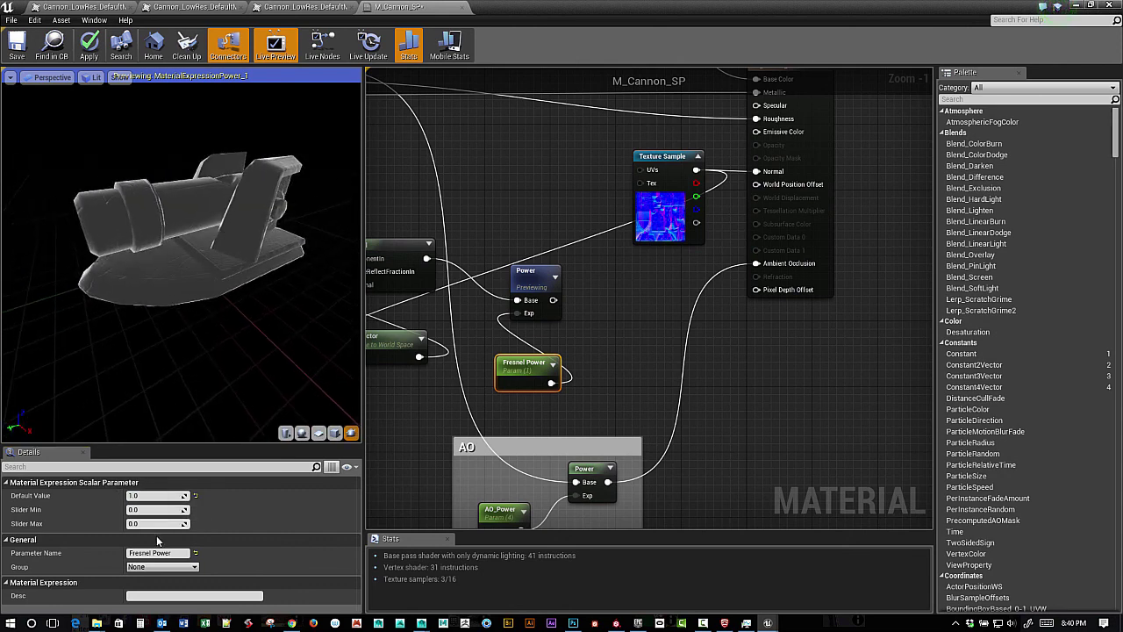
pyautogui.write('2')
pyautogui.press('Return')
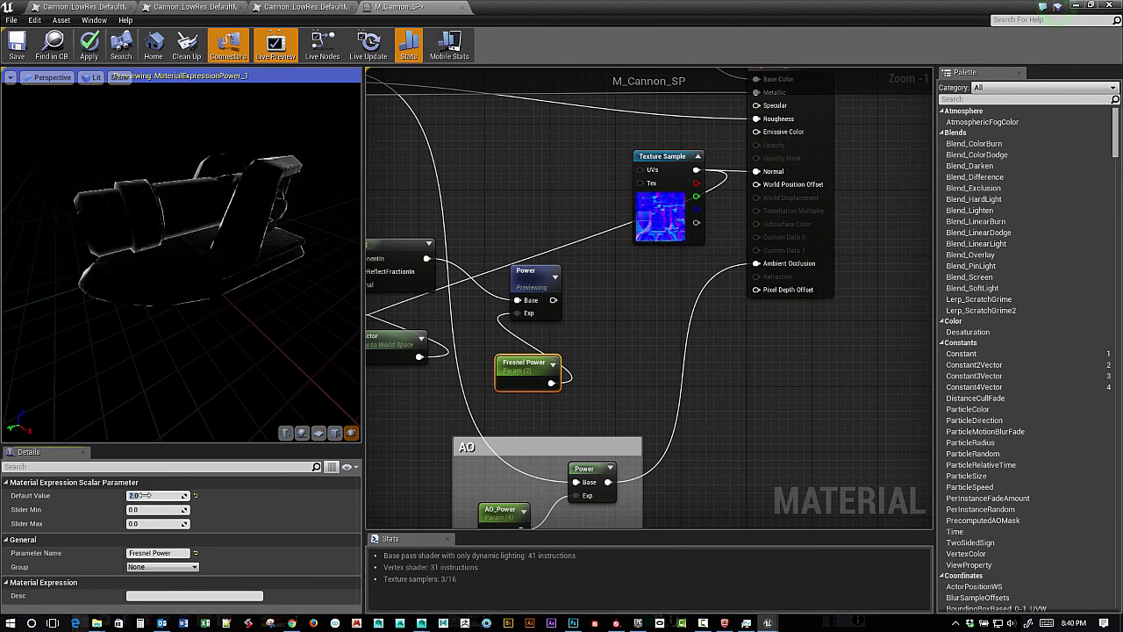
# Step: Move the whole Fresnel node group, including TransformVector, Power and the Fresnel Power parameter, farther away from the AO group
pyautogui.moveTo(588, 277); pyautogui.dragTo(673, 289, button='right')
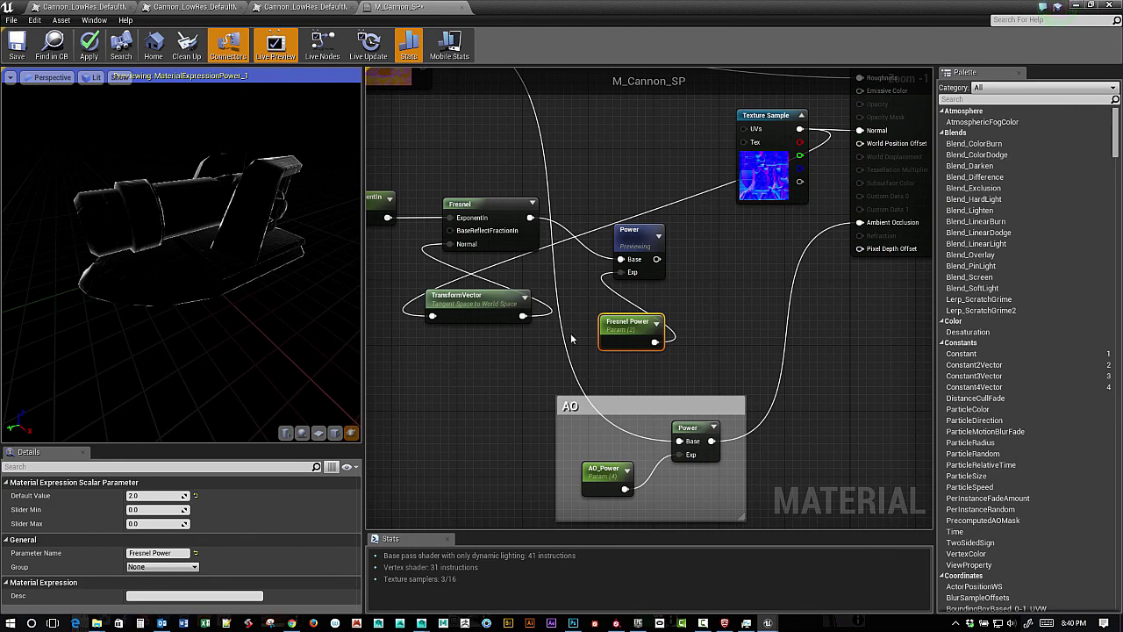
pyautogui.scroll(-2, 573, 340)
pyautogui.moveTo(573, 341); pyautogui.dragTo(665, 329, button='right')
pyautogui.moveTo(474, 196); pyautogui.dragTo(699, 343)
pyautogui.moveTo(594, 252); pyautogui.dragTo(397, 261)
pyautogui.moveTo(514, 262); pyautogui.dragTo(507, 265)
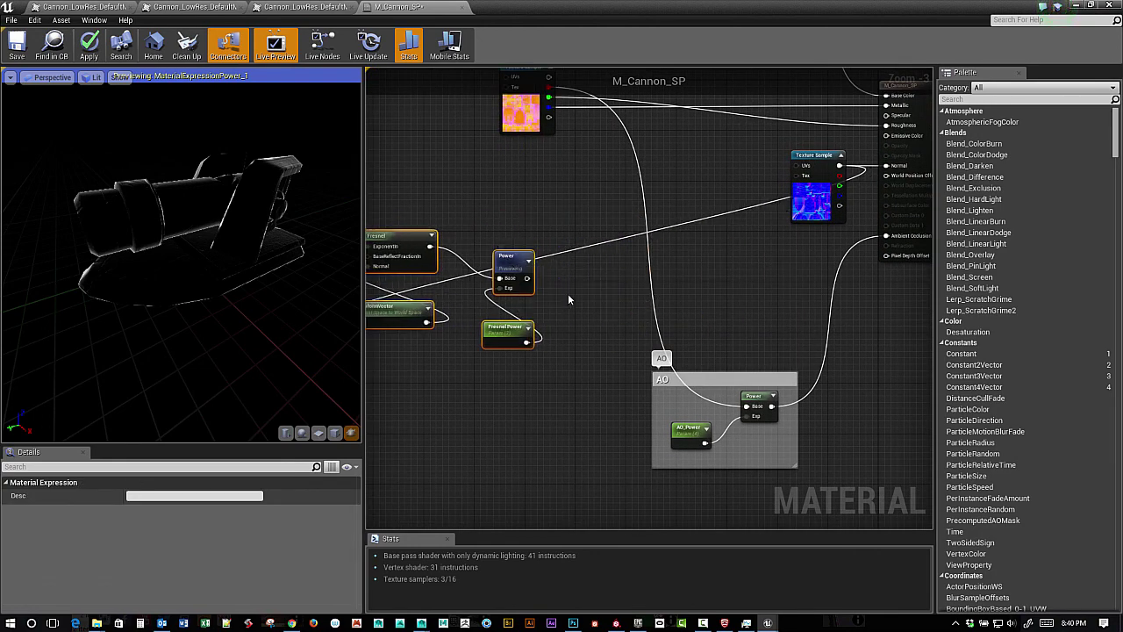
pyautogui.moveTo(570, 296); pyautogui.dragTo(687, 285, button='right')
pyautogui.moveTo(628, 247); pyautogui.dragTo(516, 243)
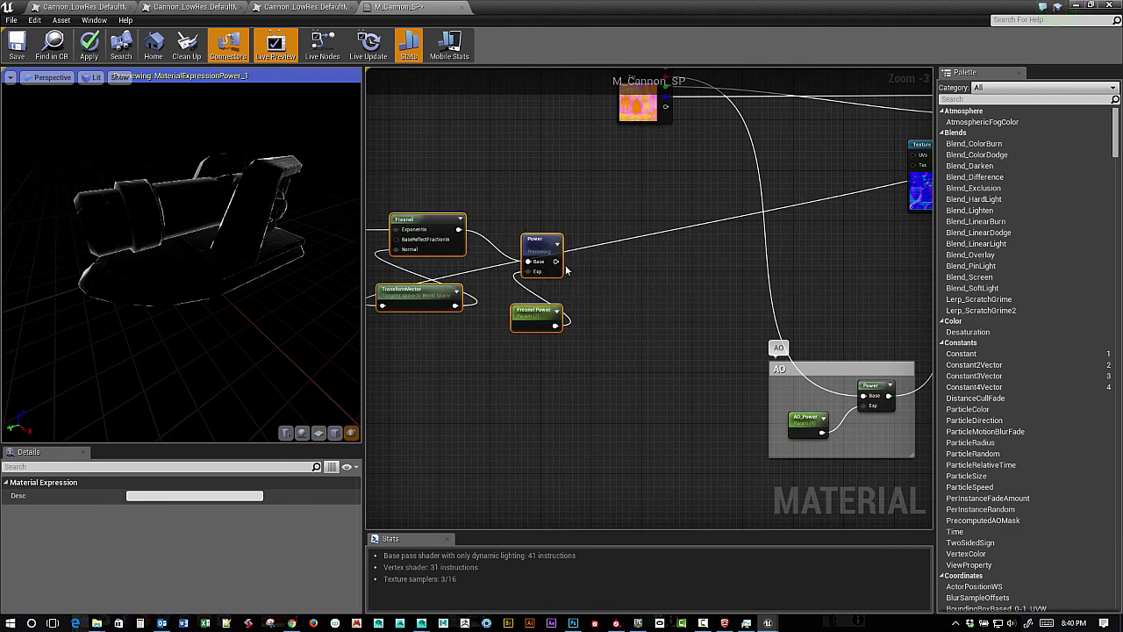
# Step: Add a Multiply node with the Power output in A and a new Constant3Vector in B
pyautogui.click(594, 261)
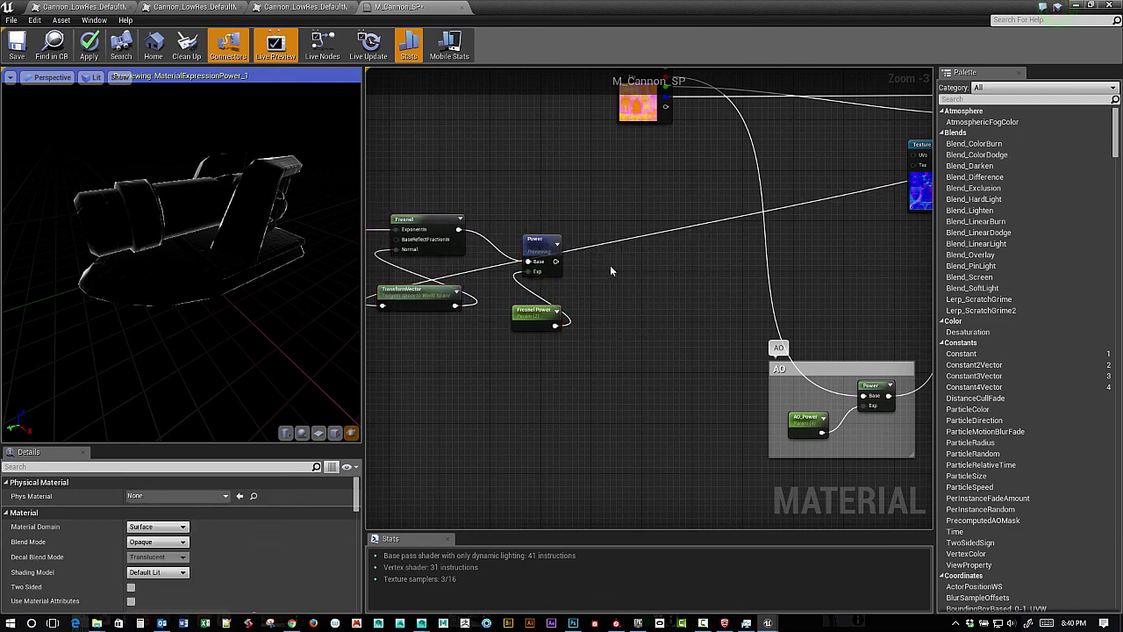
pyautogui.click(619, 262)
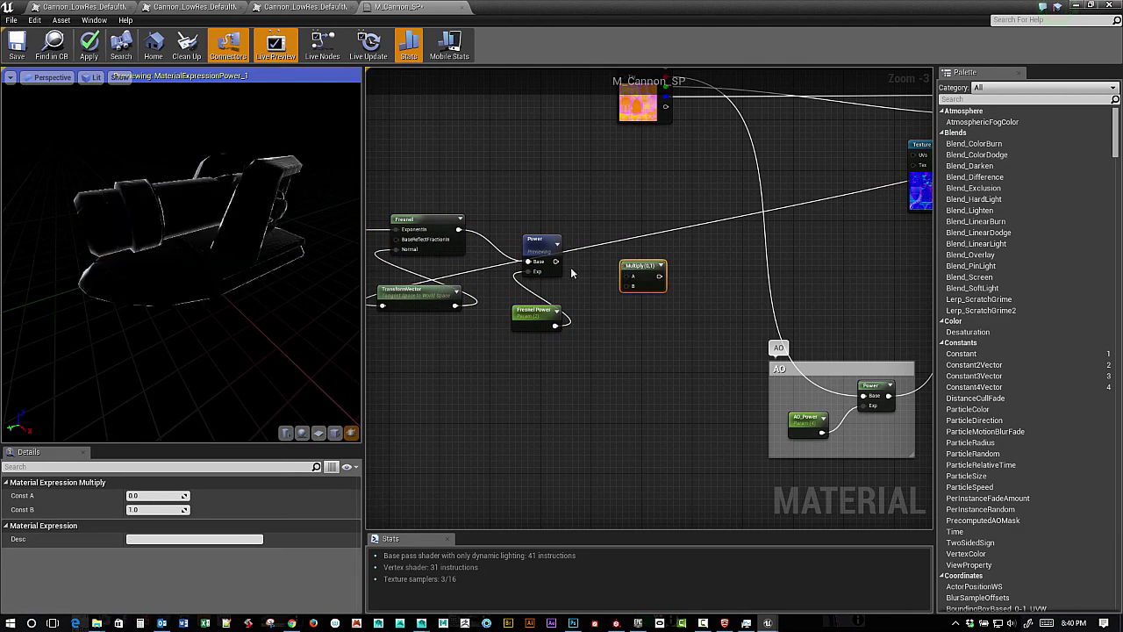
pyautogui.moveTo(556, 260); pyautogui.dragTo(635, 252)
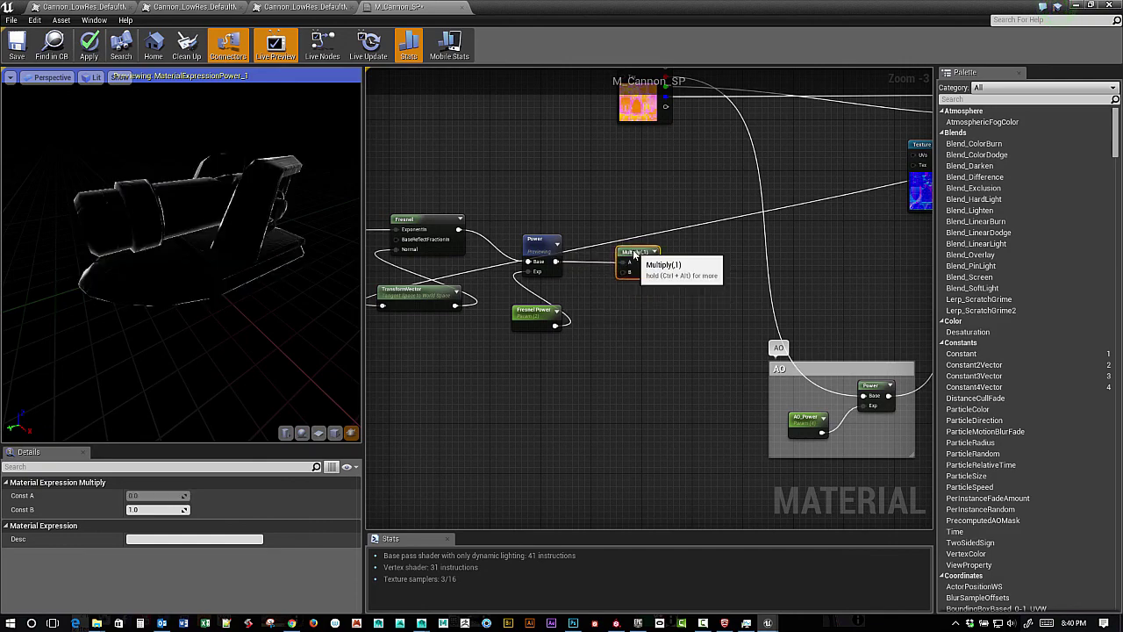
pyautogui.click(602, 321)
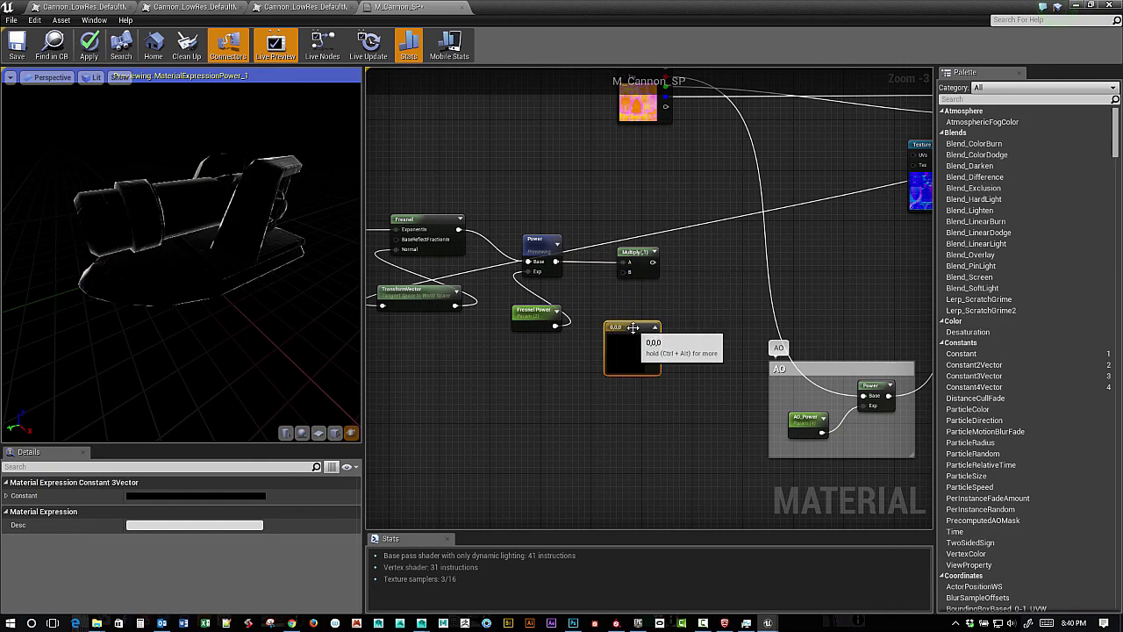
pyautogui.moveTo(633, 253); pyautogui.dragTo(657, 254)
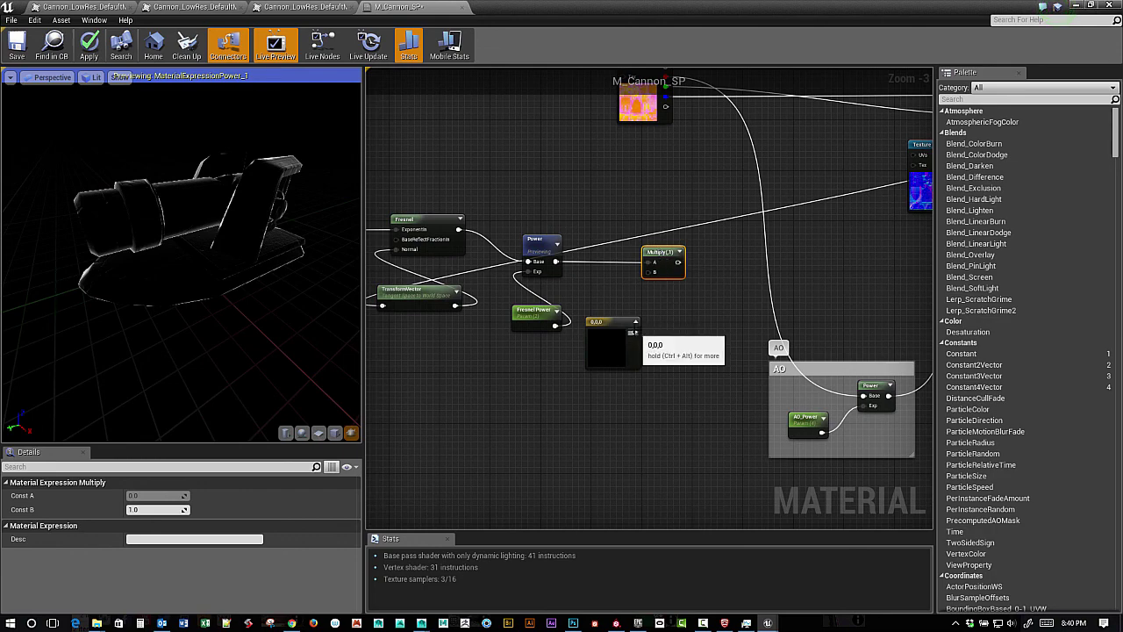
pyautogui.moveTo(634, 331); pyautogui.dragTo(650, 272)
# Step: Set the Constant3Vector's color to a light blue of about 0.28, 0.32, 1
pyautogui.doubleClick(609, 331)
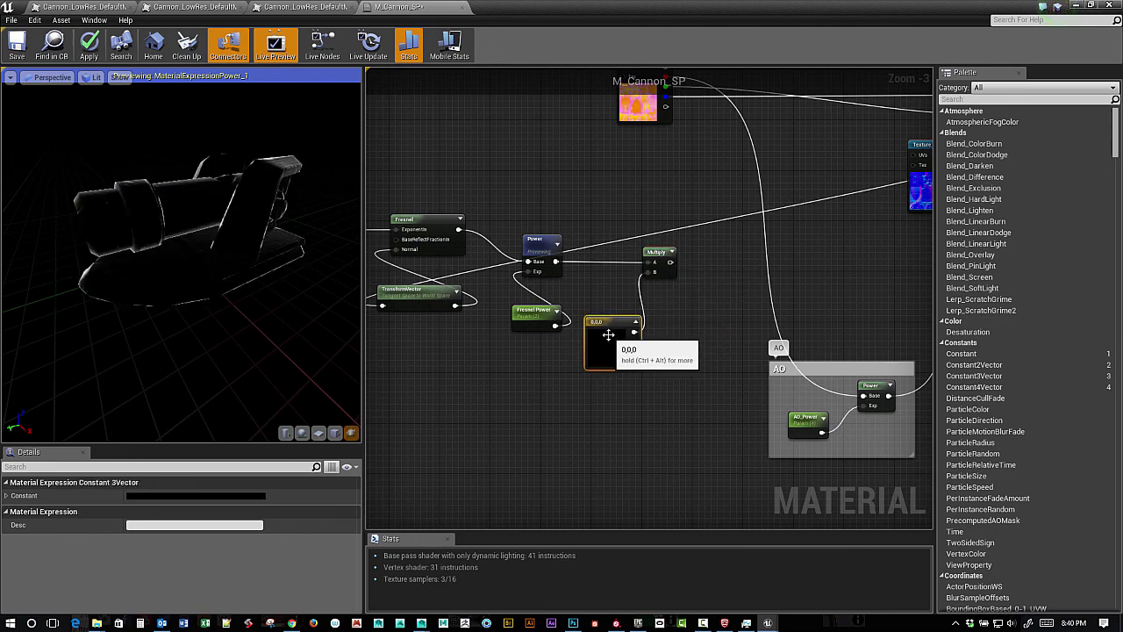
pyautogui.moveTo(664, 373); pyautogui.dragTo(647, 343)
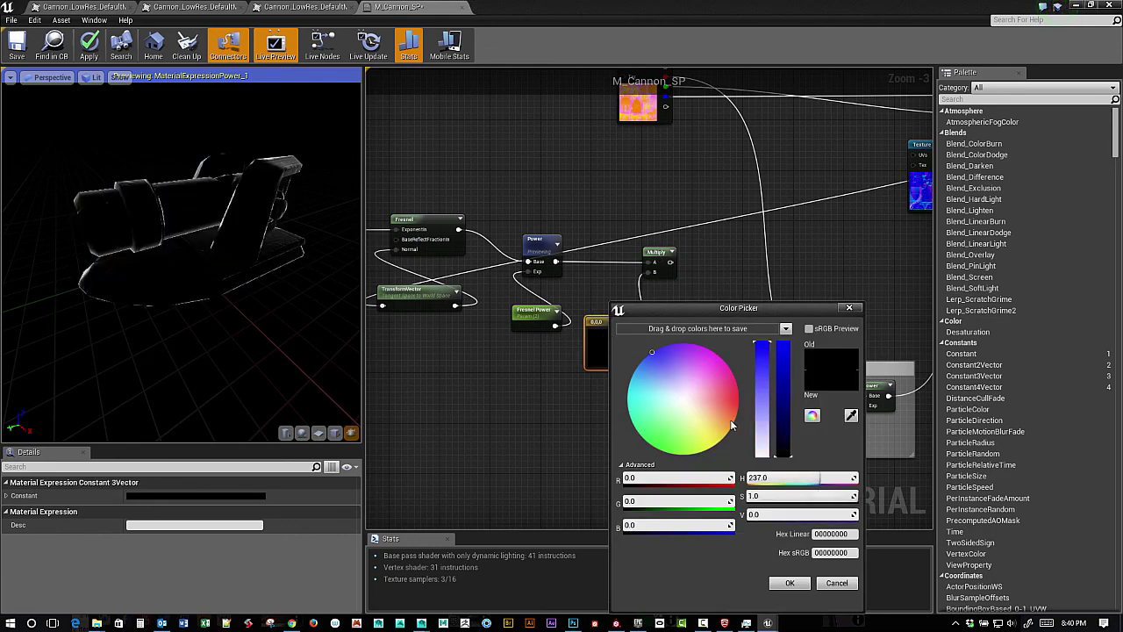
pyautogui.moveTo(784, 368)
pyautogui.mouseDown()
pyautogui.moveTo(786, 342)
pyautogui.moveTo(765, 372)
pyautogui.mouseUp()
pyautogui.click(789, 583)
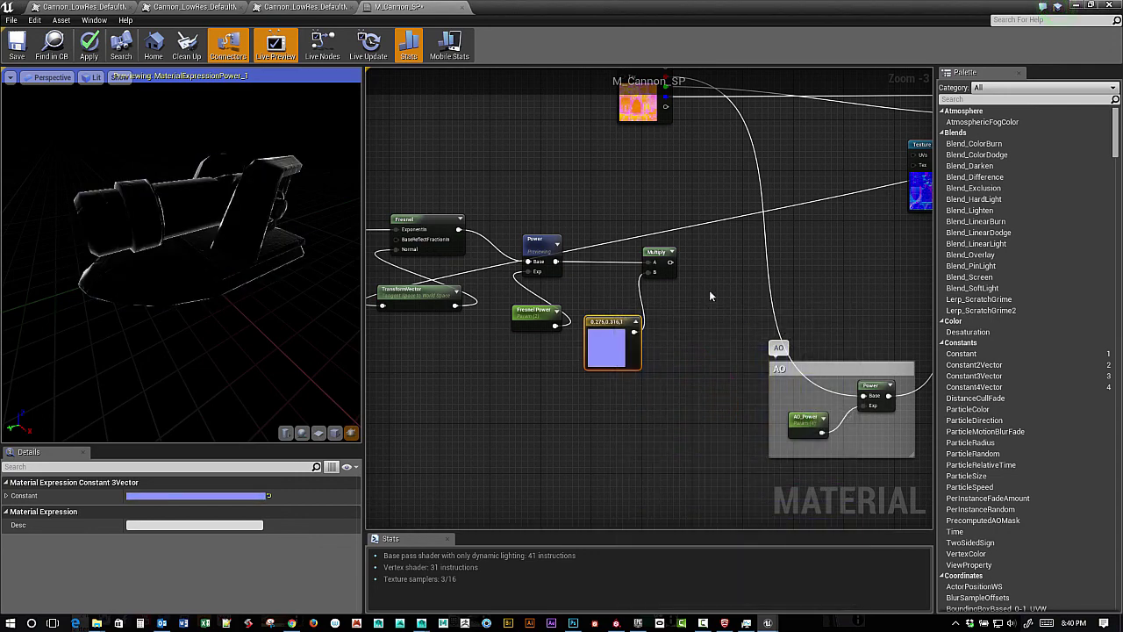
# Step: Connect the Multiply output to the material's Emissive Color and stop previewing the Power node to view the full material
pyautogui.moveTo(709, 289); pyautogui.dragTo(590, 350, button='right')
pyautogui.moveTo(551, 323); pyautogui.dragTo(883, 188)
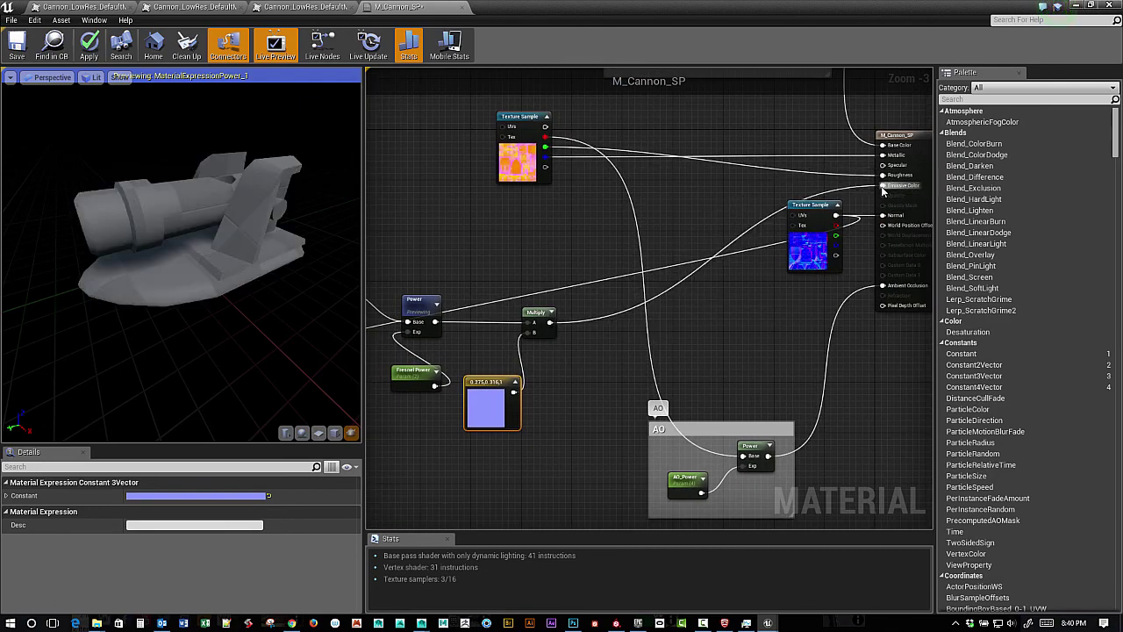
pyautogui.rightClick(425, 301)
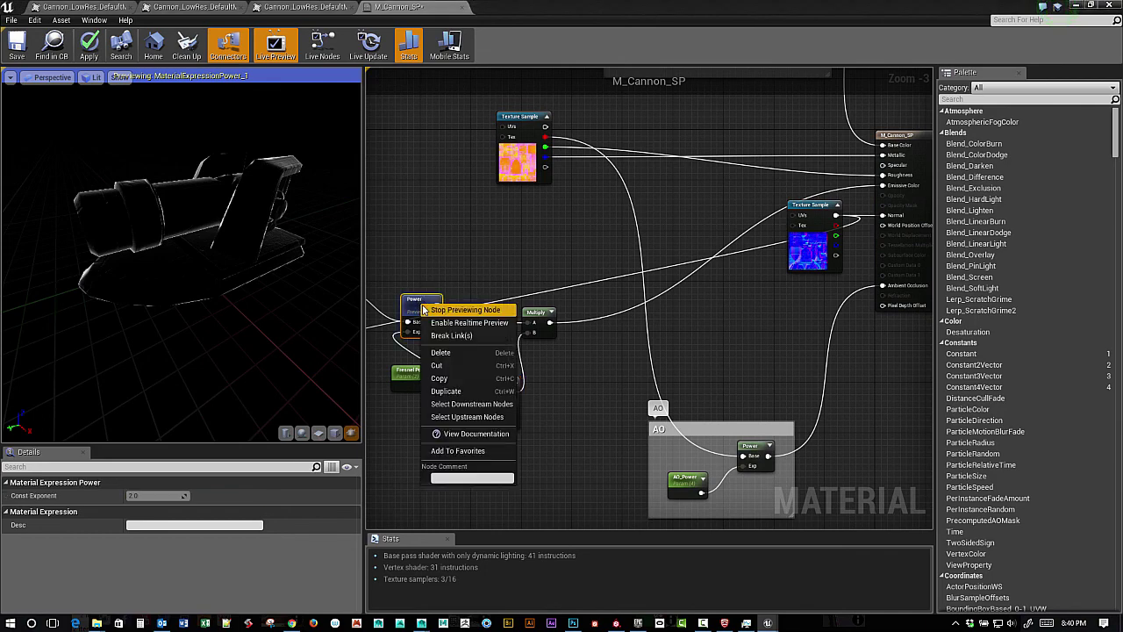
pyautogui.click(452, 307)
pyautogui.moveTo(250, 220); pyautogui.dragTo(279, 250)
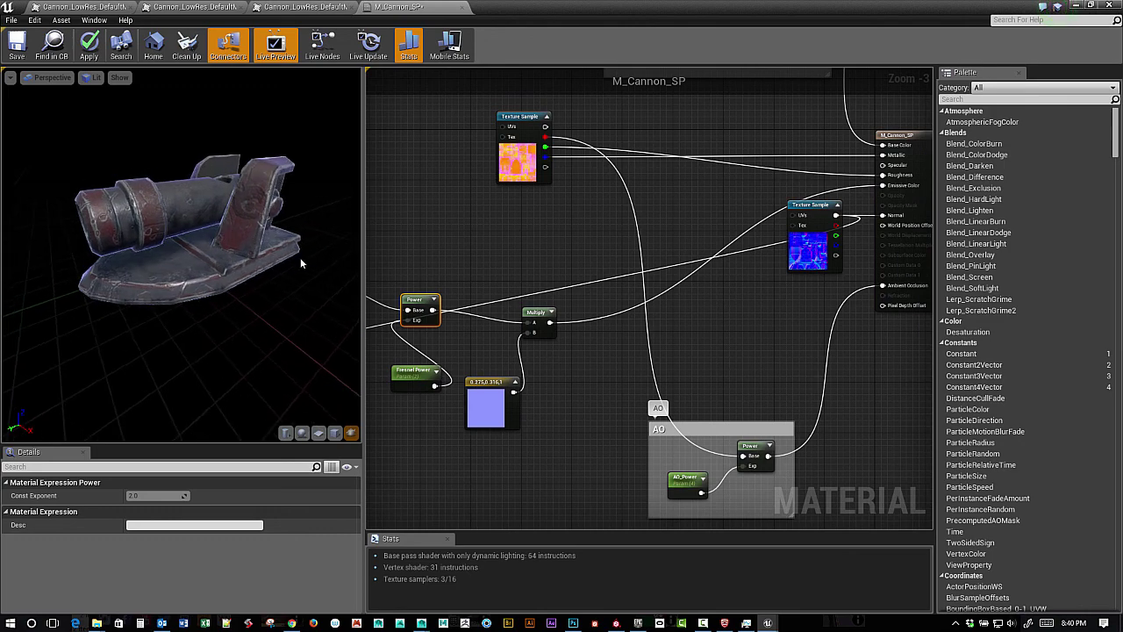
# Step: Test the rim glow on the full material with a Fresnel Power default value of 1, and restore it to 2
pyautogui.moveTo(430, 271); pyautogui.dragTo(560, 244, button='right')
pyautogui.moveTo(449, 213); pyautogui.dragTo(542, 218, button='right')
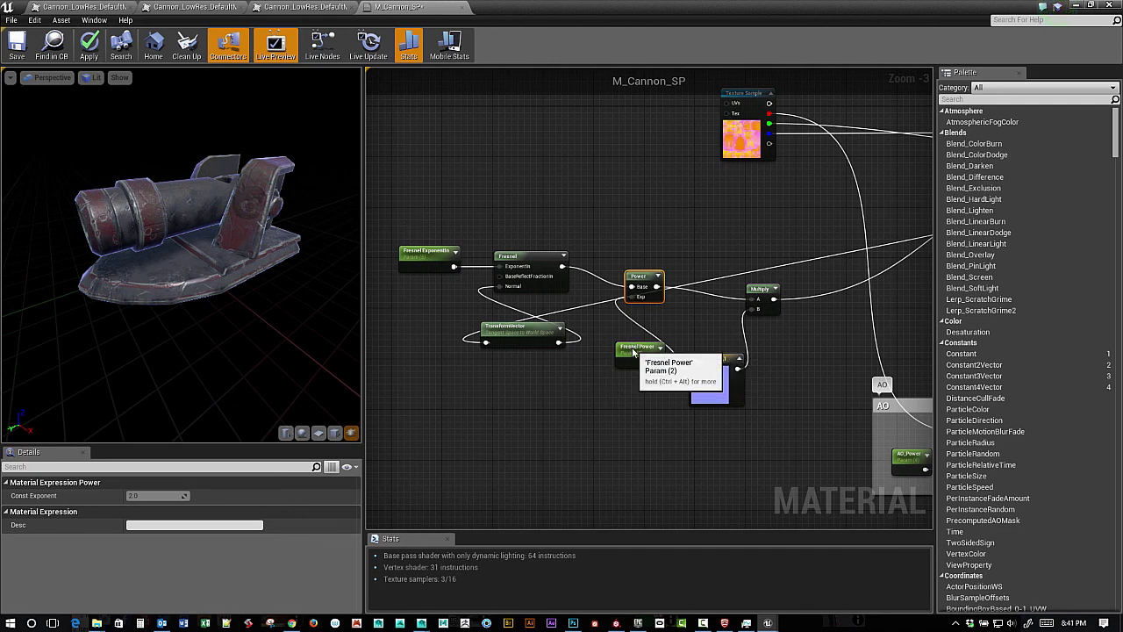
pyautogui.click(643, 351)
pyautogui.click(152, 495)
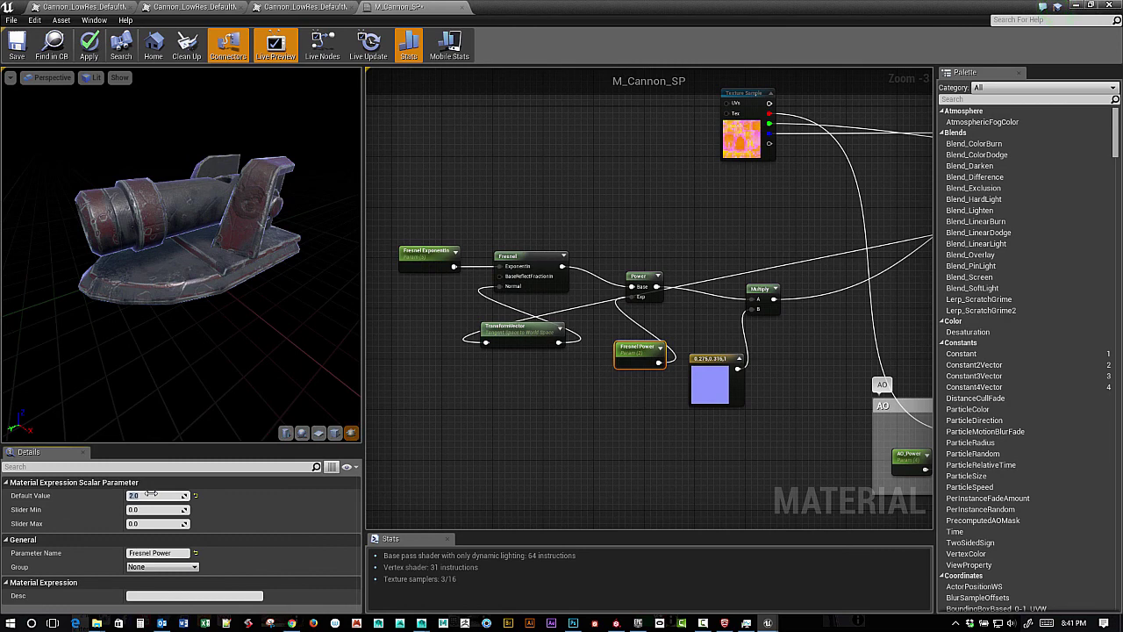
pyautogui.write('1')
pyautogui.press('Return')
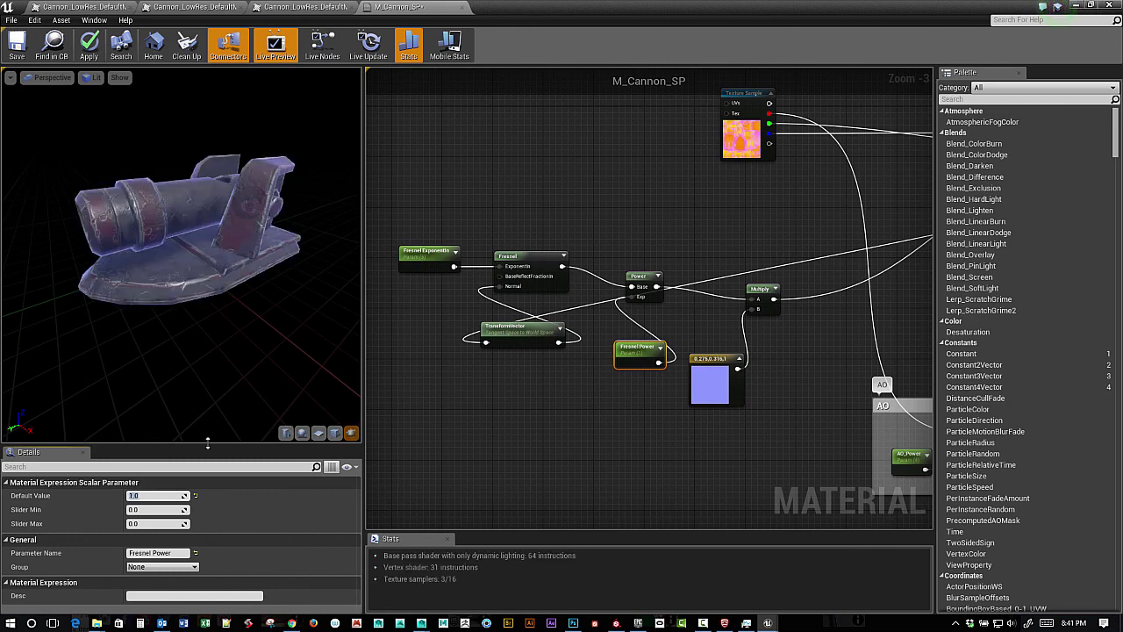
pyautogui.click(165, 494)
pyautogui.write('2')
pyautogui.press('Return')
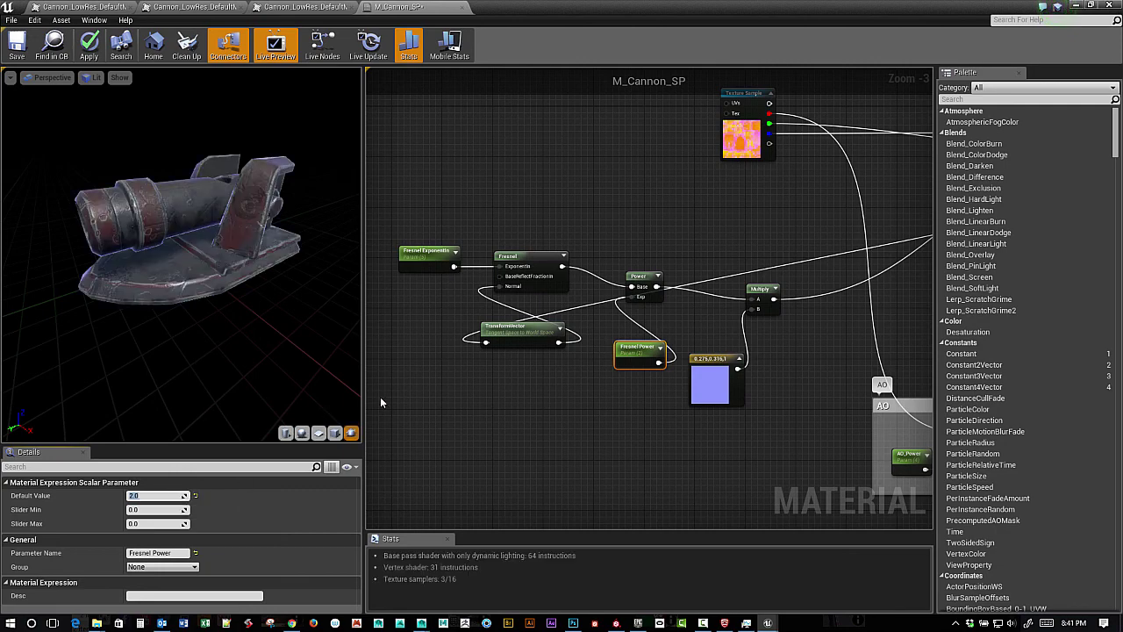
# Step: Darken the Constant3Vector's color to a near-black blue of about 0.008, 0.009, 0.03 to reduce the rim glow
pyautogui.moveTo(646, 412); pyautogui.dragTo(611, 406, button='right')
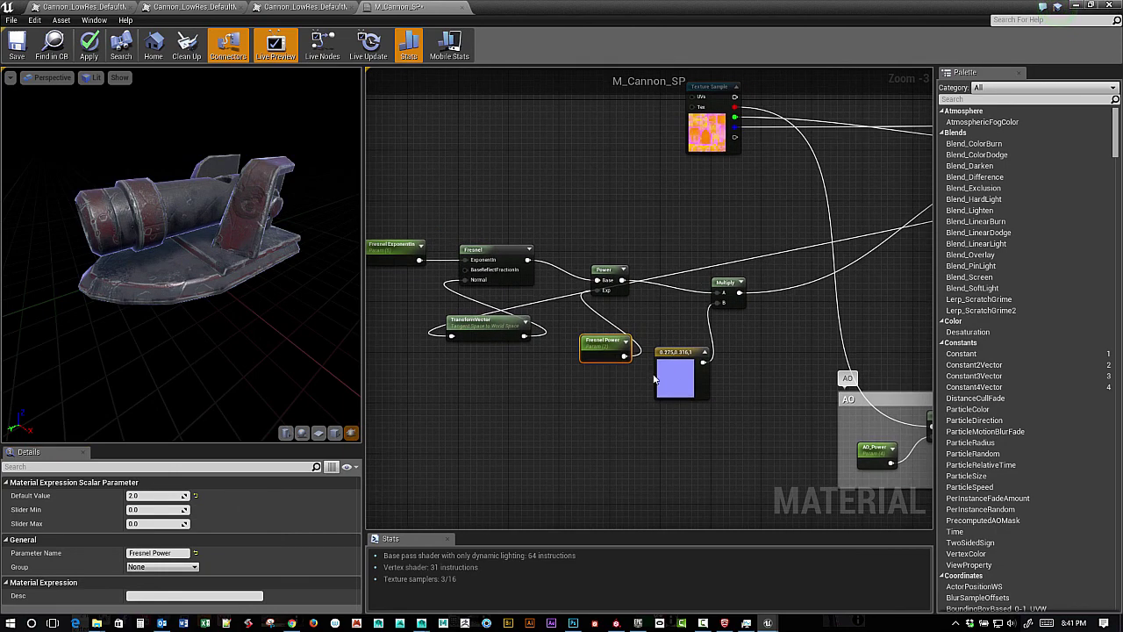
pyautogui.click(676, 373)
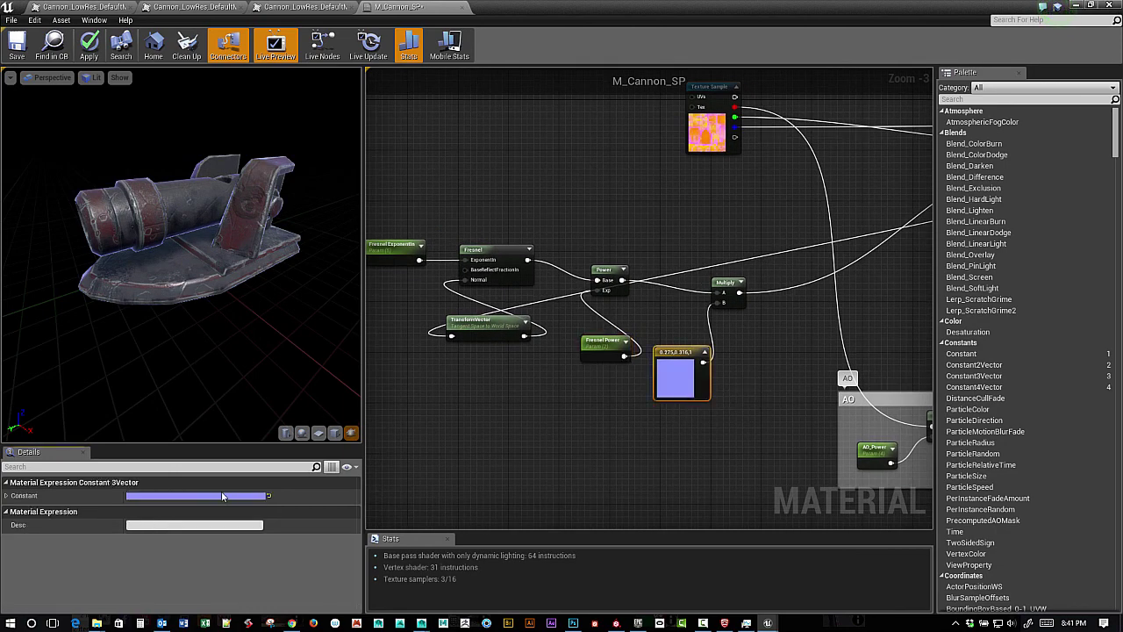
pyautogui.click(219, 496)
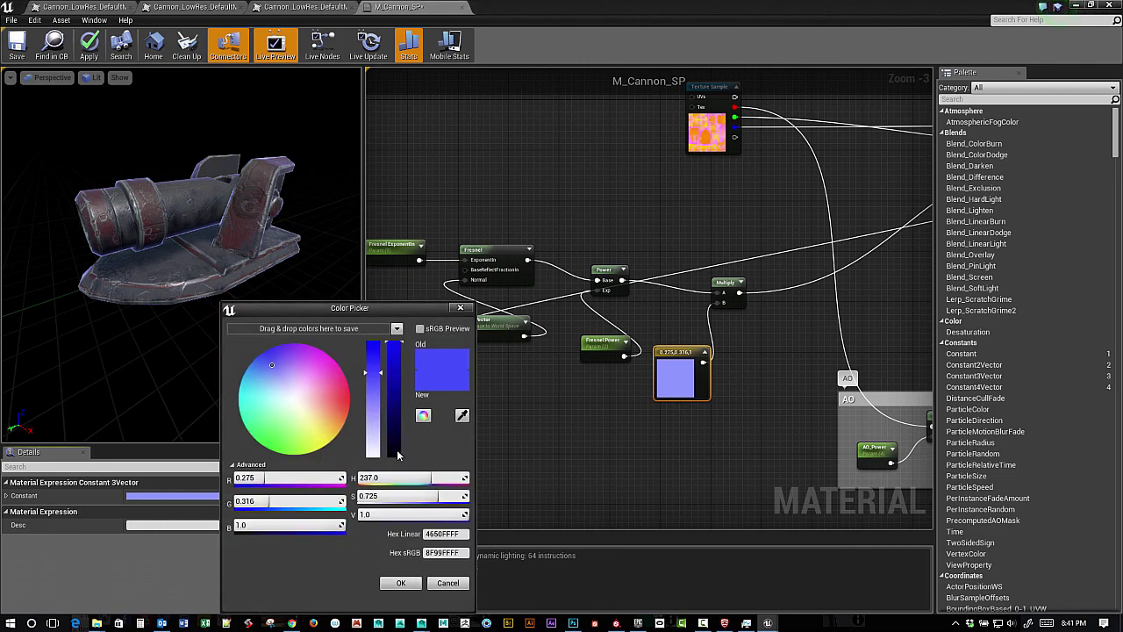
pyautogui.click(398, 454)
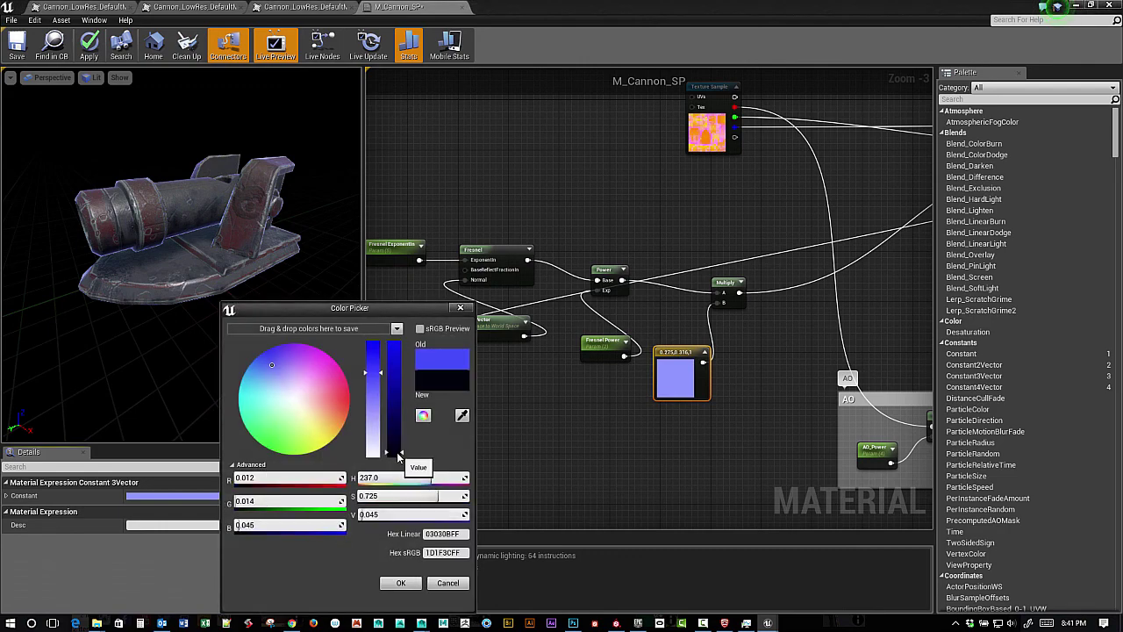
pyautogui.click(411, 582)
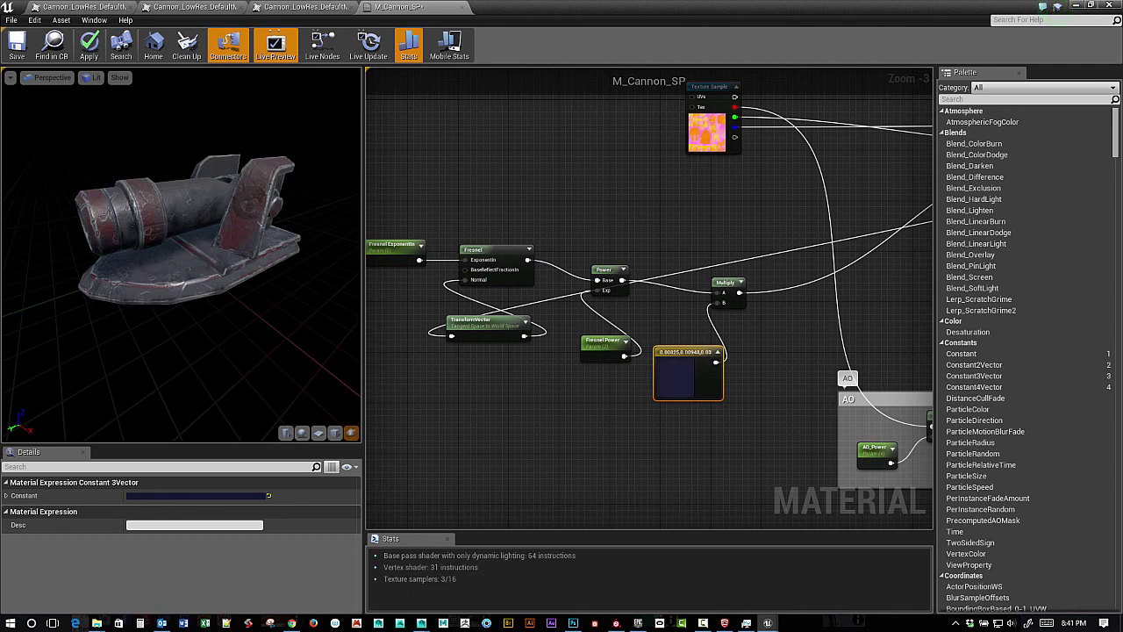
pyautogui.moveTo(199, 283); pyautogui.dragTo(126, 267)
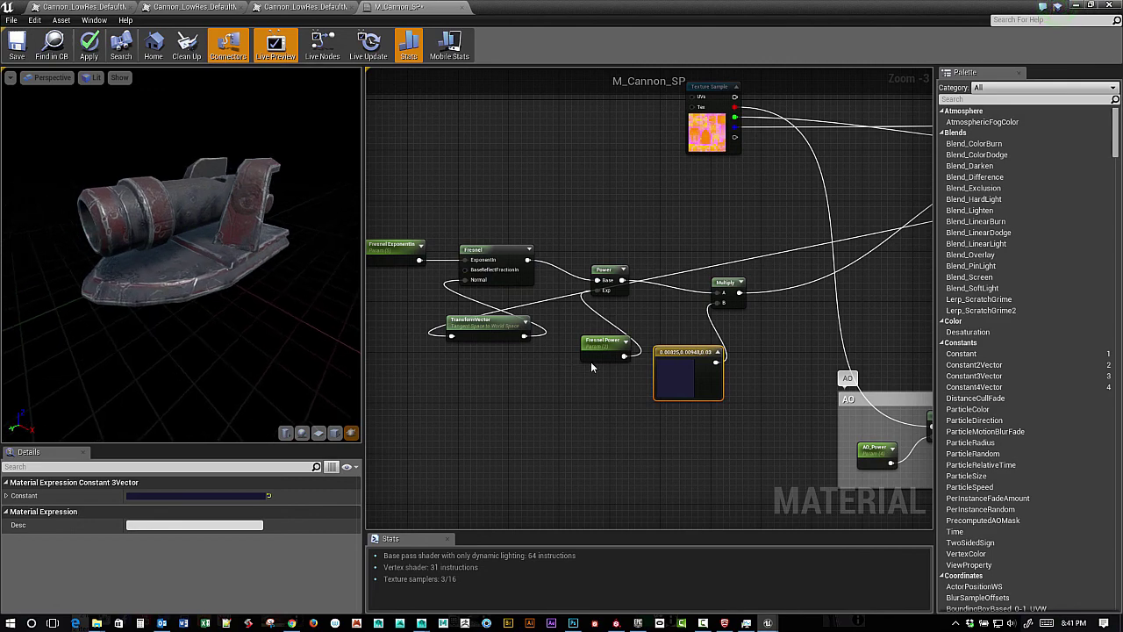
# Step: Enclose the Fresnel node network in a comment box titled Fresnel and reposition the group in the graph
pyautogui.moveTo(755, 328); pyautogui.dragTo(838, 302, button='right')
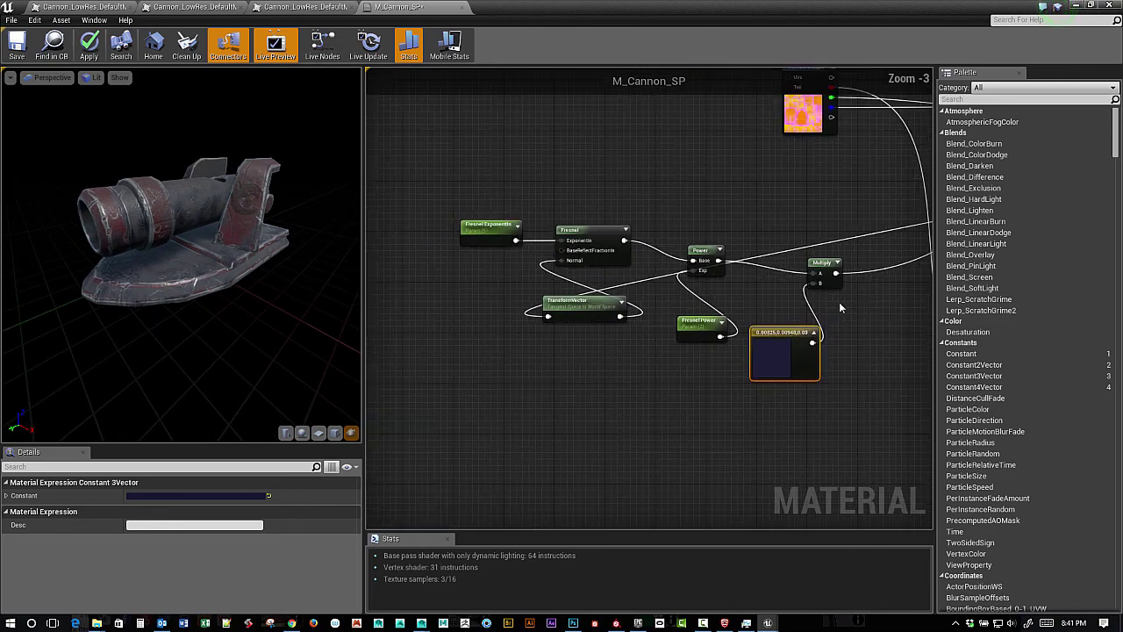
pyautogui.moveTo(417, 165); pyautogui.dragTo(883, 428)
pyautogui.press('c')
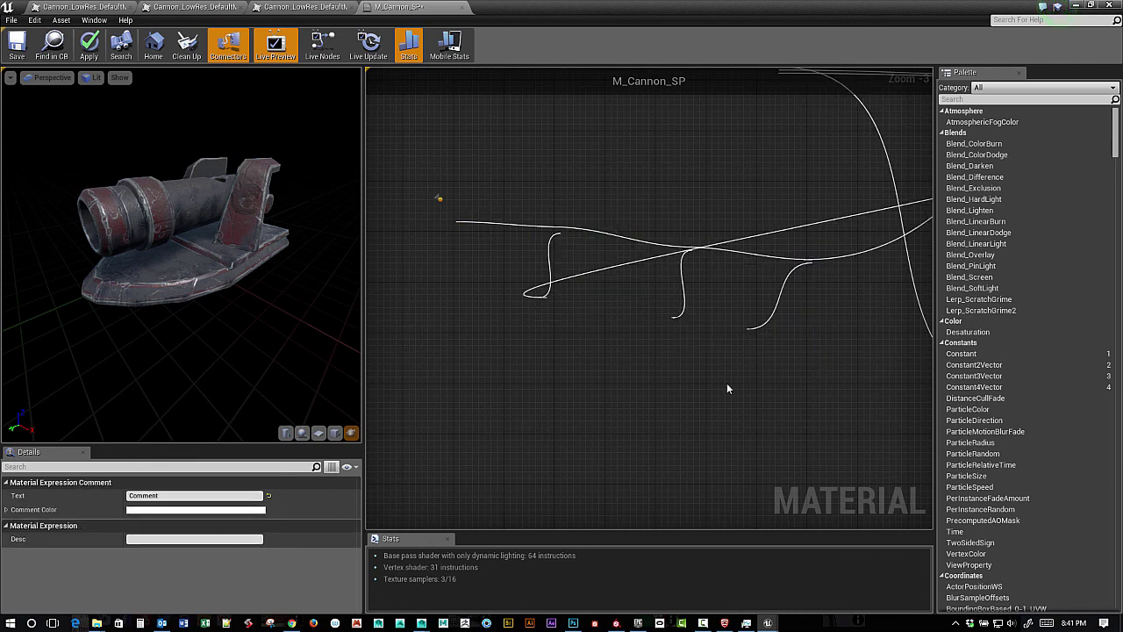
pyautogui.click(145, 495)
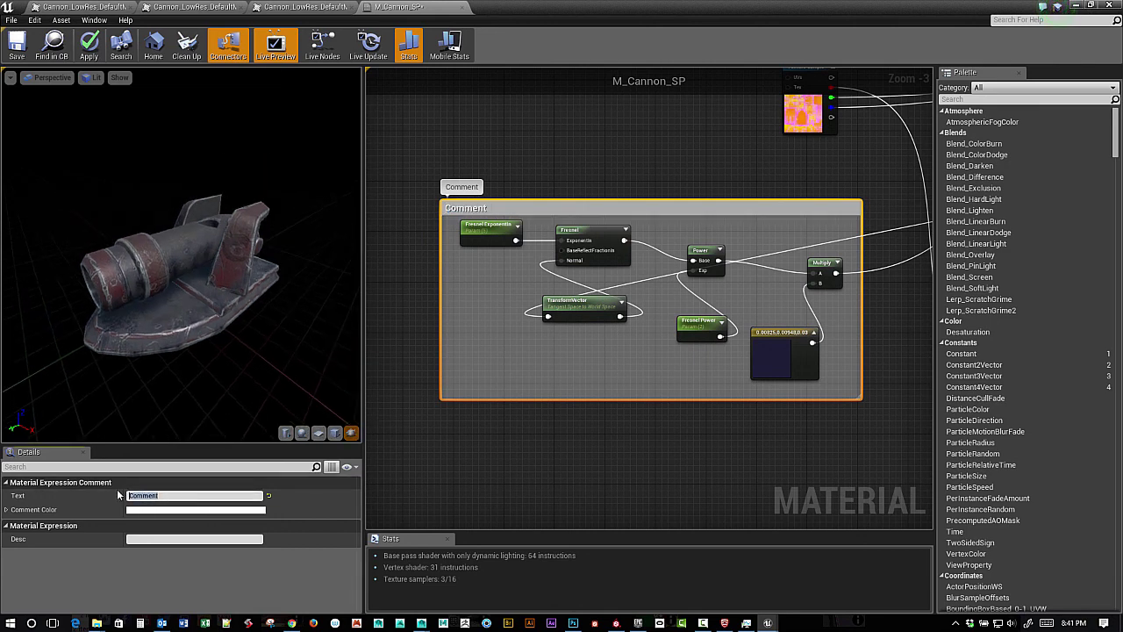
pyautogui.write('fresnel')
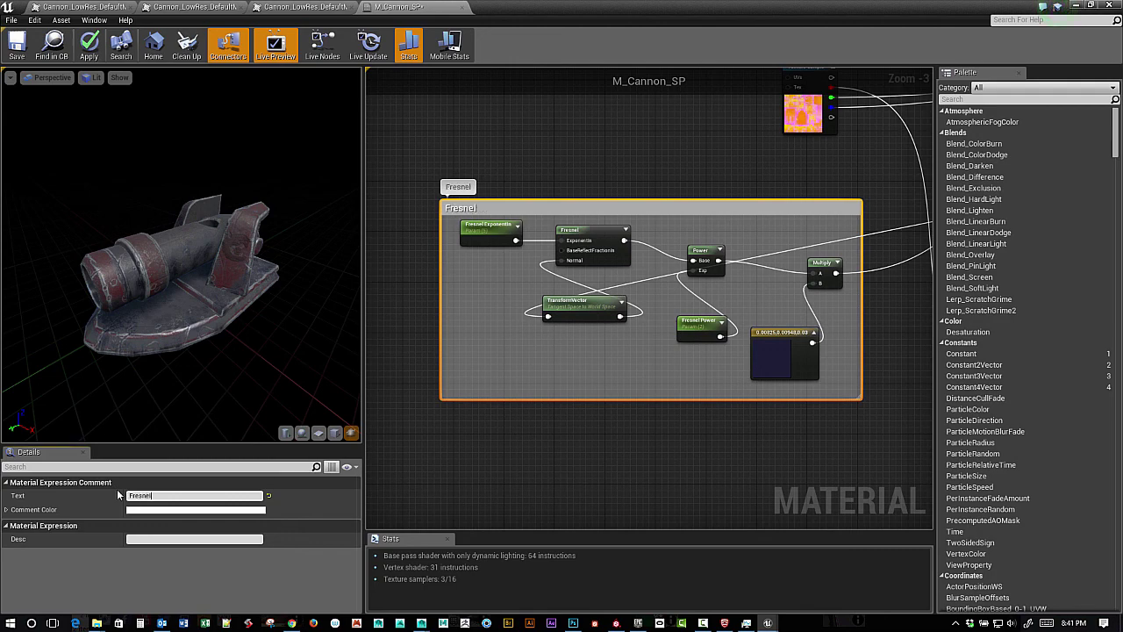
pyautogui.click(562, 496)
pyautogui.moveTo(633, 454); pyautogui.dragTo(526, 263, button='right')
pyautogui.scroll(-1, 499, 409)
pyautogui.moveTo(524, 276); pyautogui.dragTo(500, 262)
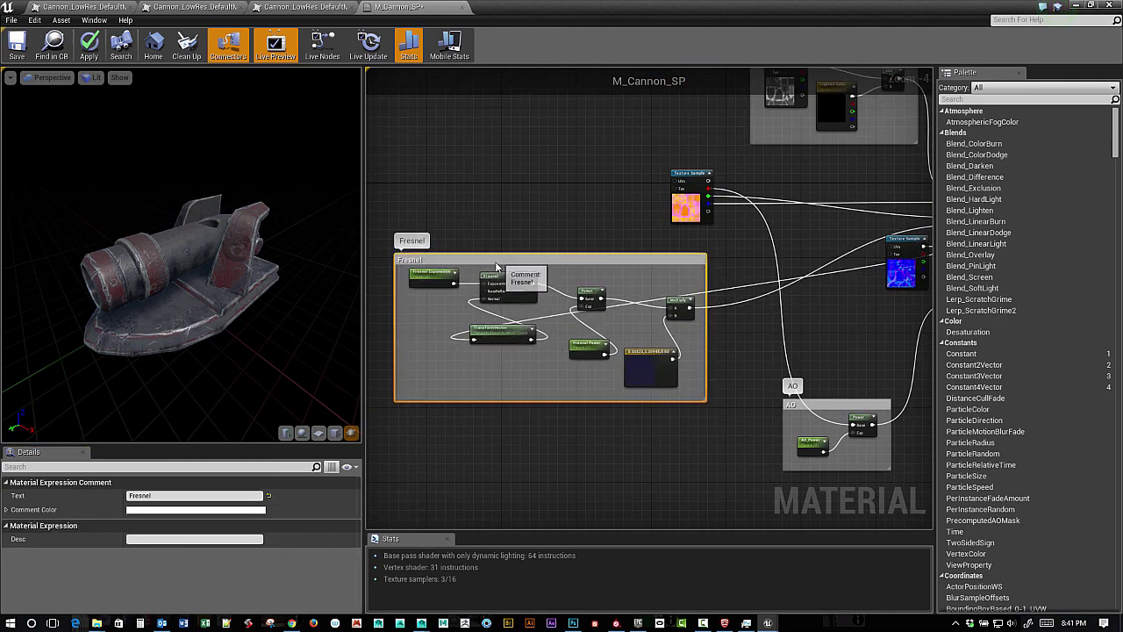
# Step: Add a Multiply node near the material's Roughness wire and connect the packed texture's green channel to its A input
pyautogui.moveTo(650, 271); pyautogui.dragTo(566, 329, button='right')
pyautogui.scroll(2, 566, 328)
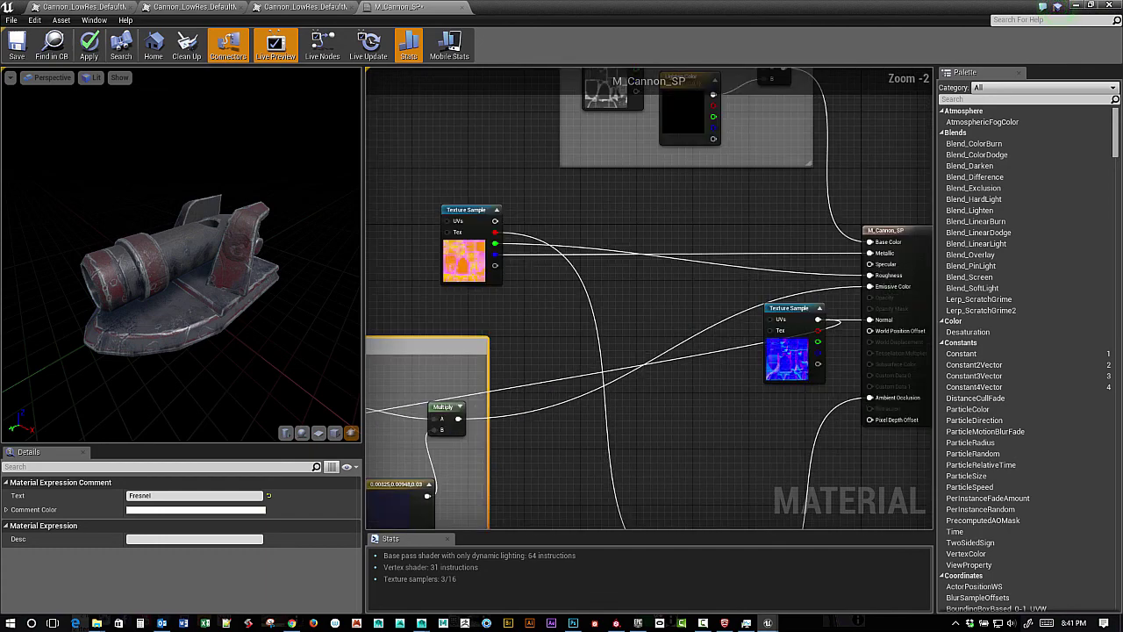
pyautogui.moveTo(629, 314); pyautogui.dragTo(538, 243, button='right')
pyautogui.moveTo(609, 396)
pyautogui.mouseDown(button='right')
pyautogui.moveTo(609, 321)
pyautogui.moveTo(613, 408)
pyautogui.moveTo(602, 389)
pyautogui.mouseUp(button='right')
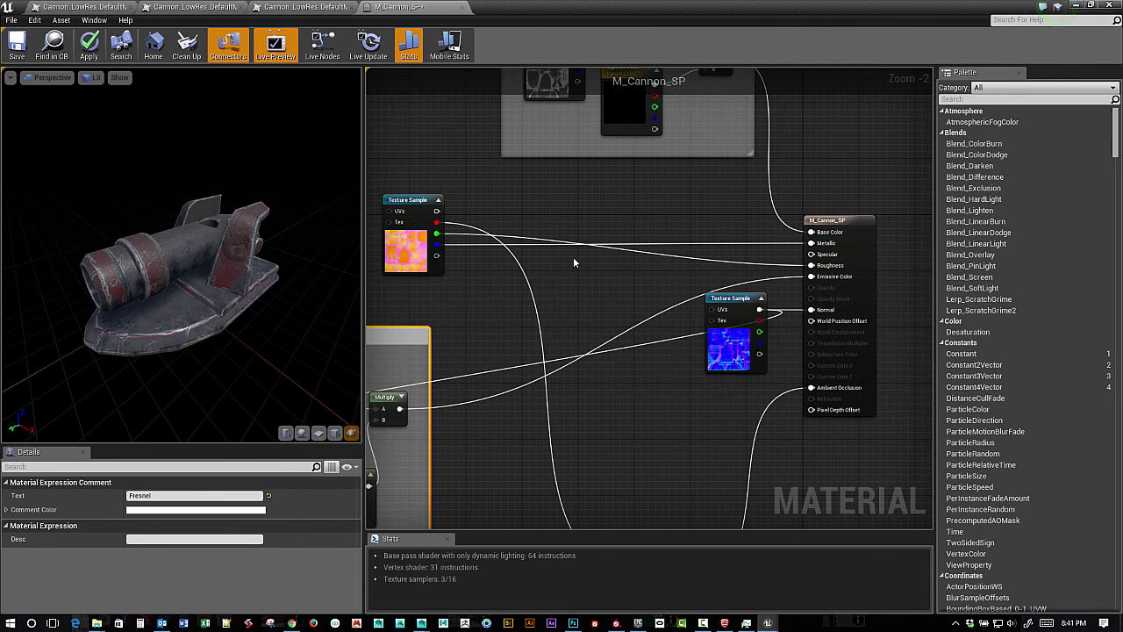
pyautogui.moveTo(573, 261)
pyautogui.mouseDown(button='right')
pyautogui.moveTo(585, 257)
pyautogui.moveTo(580, 267)
pyautogui.mouseUp(button='right')
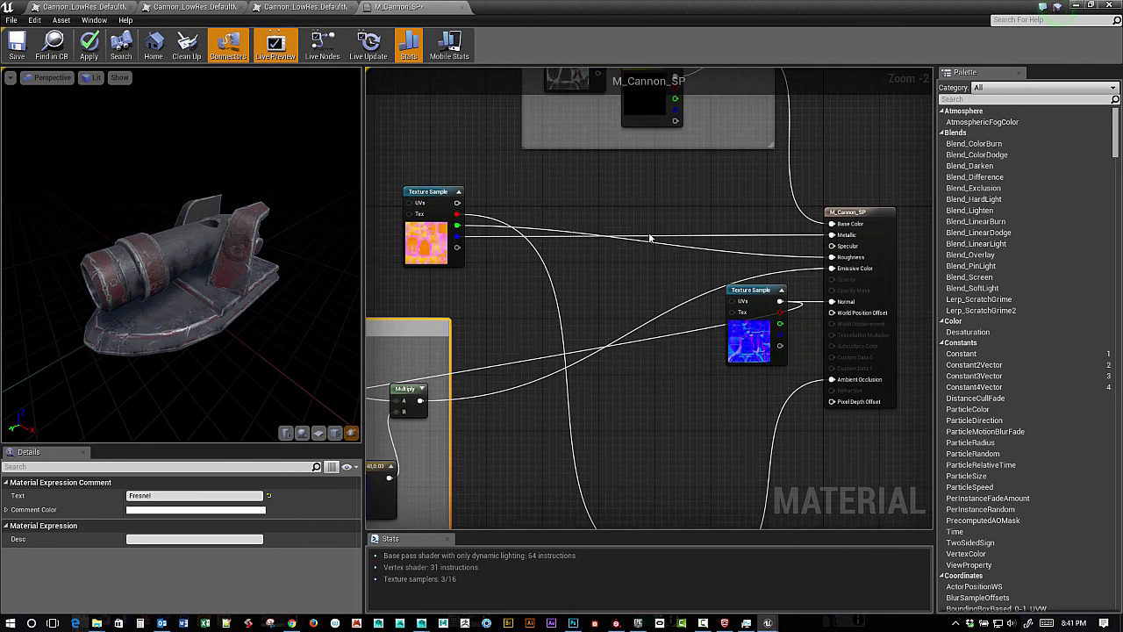
pyautogui.click(610, 263)
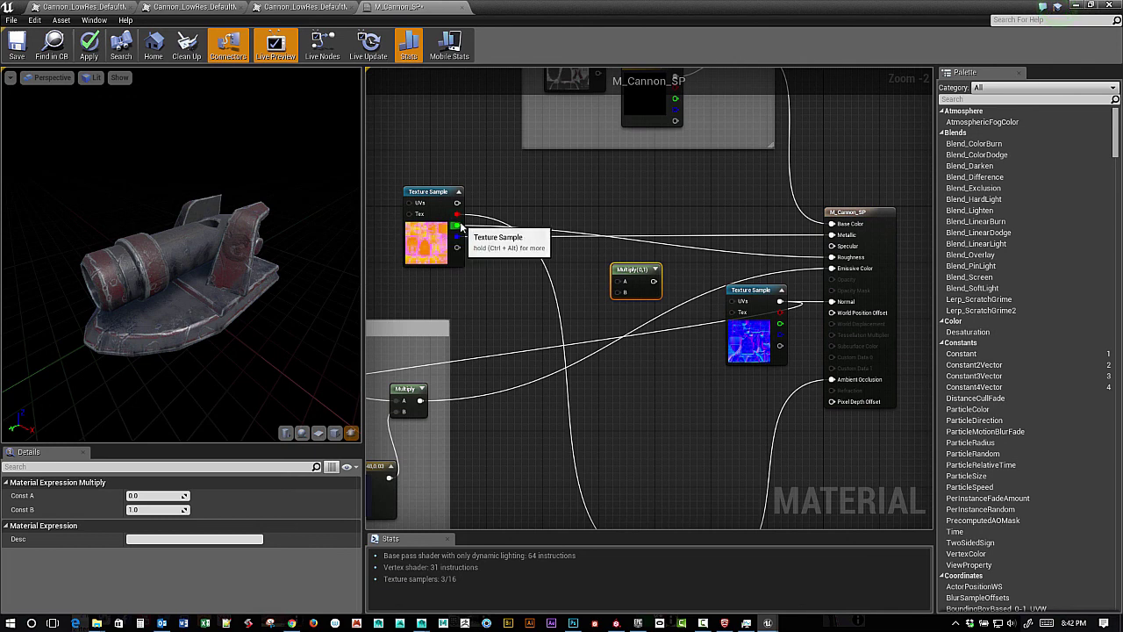
pyautogui.moveTo(460, 226); pyautogui.dragTo(620, 279)
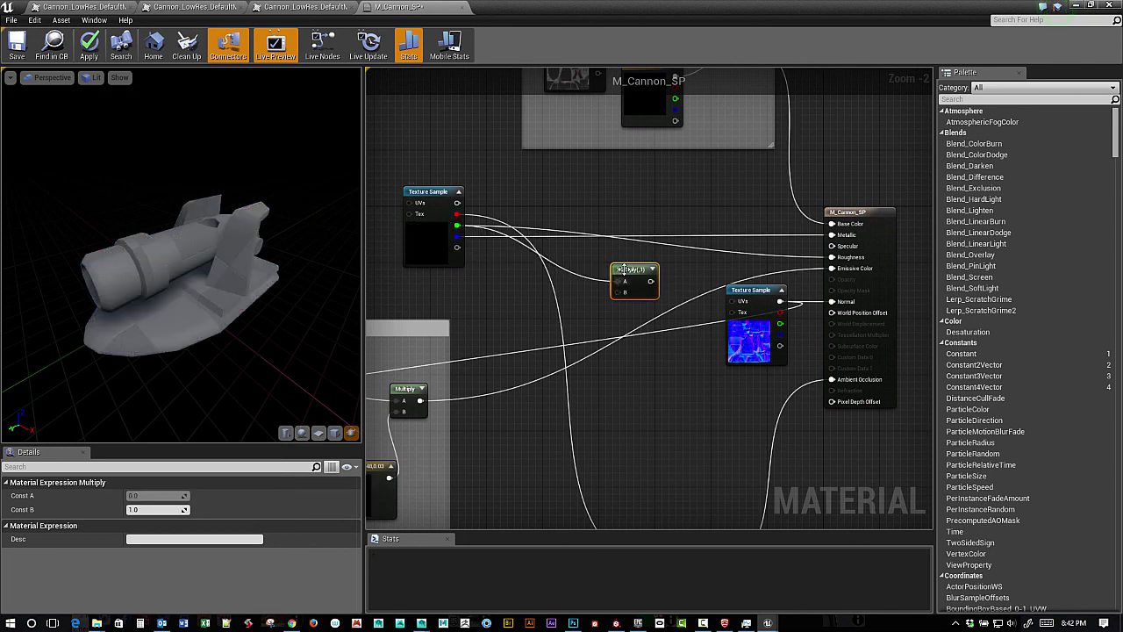
# Step: Add a Constant node, convert it to a scalar parameter, and place it beside the new Multiply node
pyautogui.press('1')
pyautogui.click(577, 289)
pyautogui.rightClick(585, 293)
pyautogui.click(599, 298)
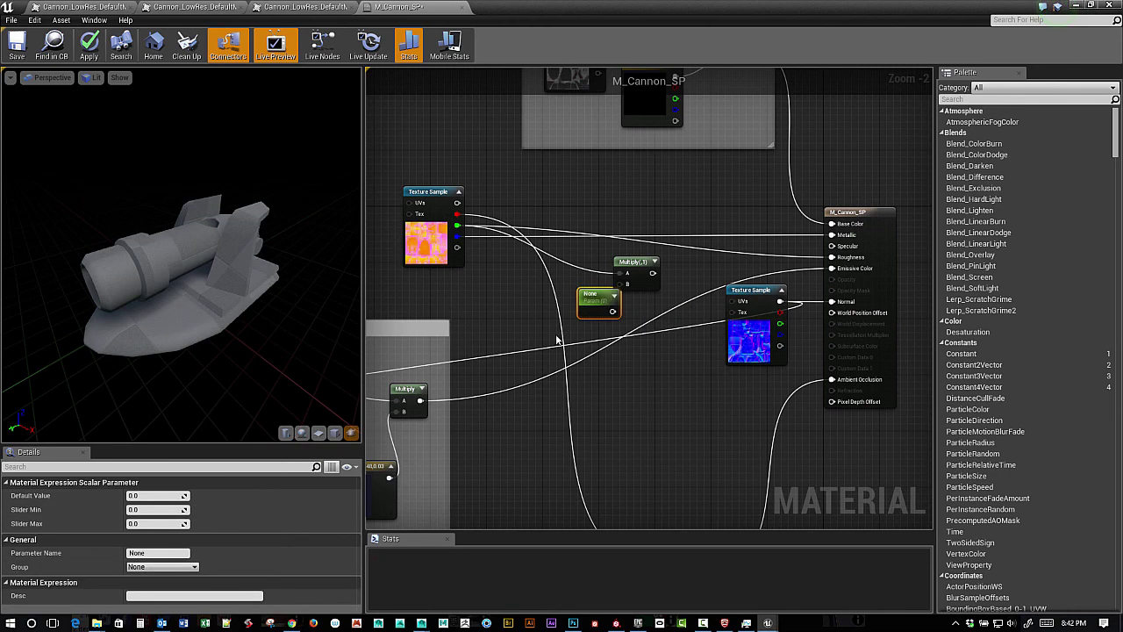
pyautogui.moveTo(581, 299); pyautogui.dragTo(560, 302)
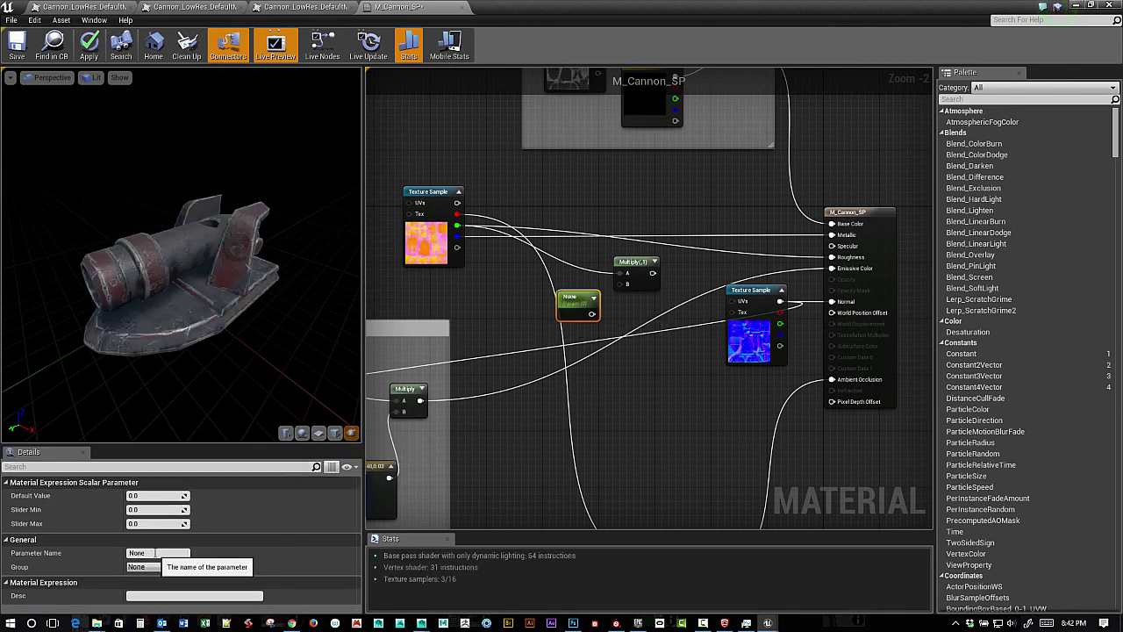
# Step: Name the scalar parameter Roughness Mult and connect it to the Multiply node's B input
pyautogui.click(156, 552)
pyautogui.write('RoughnessMult')
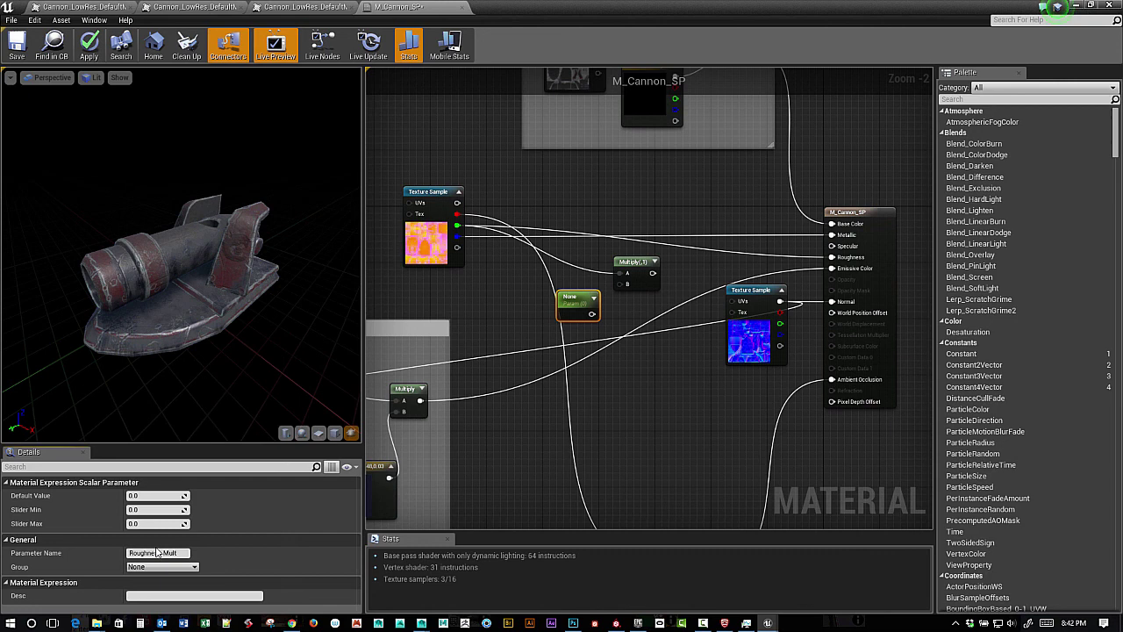
pyautogui.press('Return')
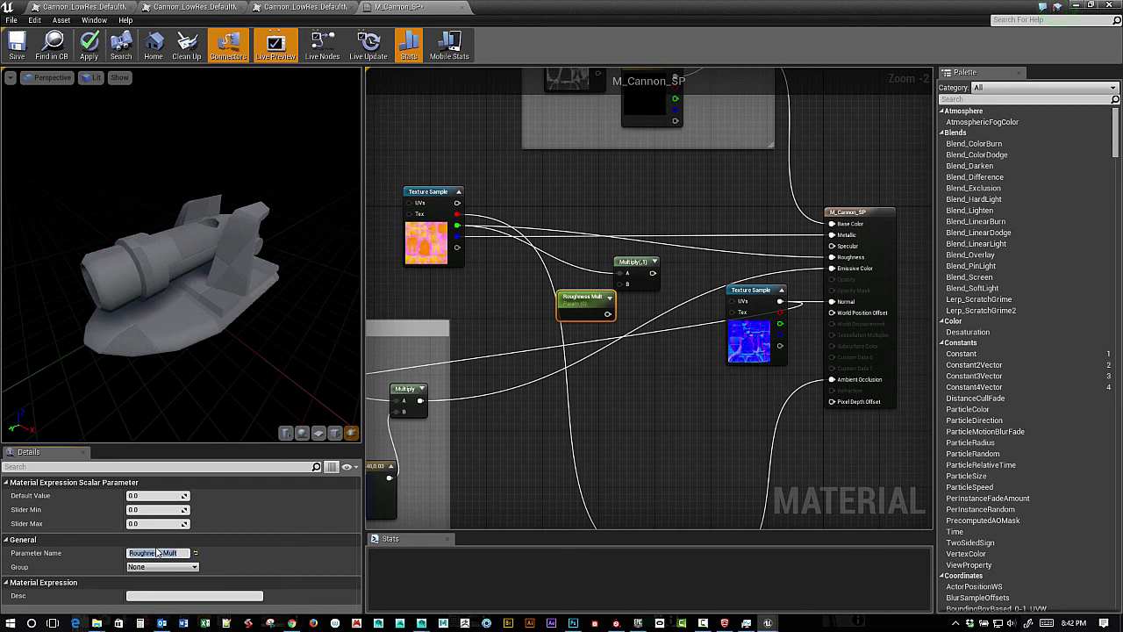
pyautogui.moveTo(587, 303); pyautogui.dragTo(623, 285)
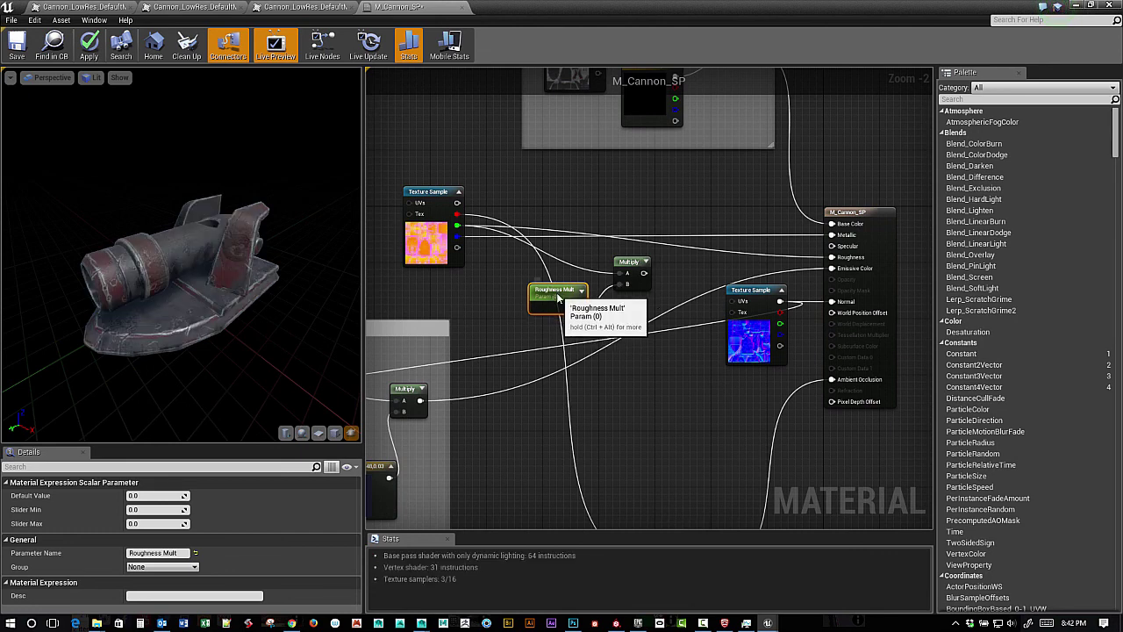
# Step: Preview the roughness Multiply node and set the Roughness Mult default value to 1
pyautogui.rightClick(630, 263)
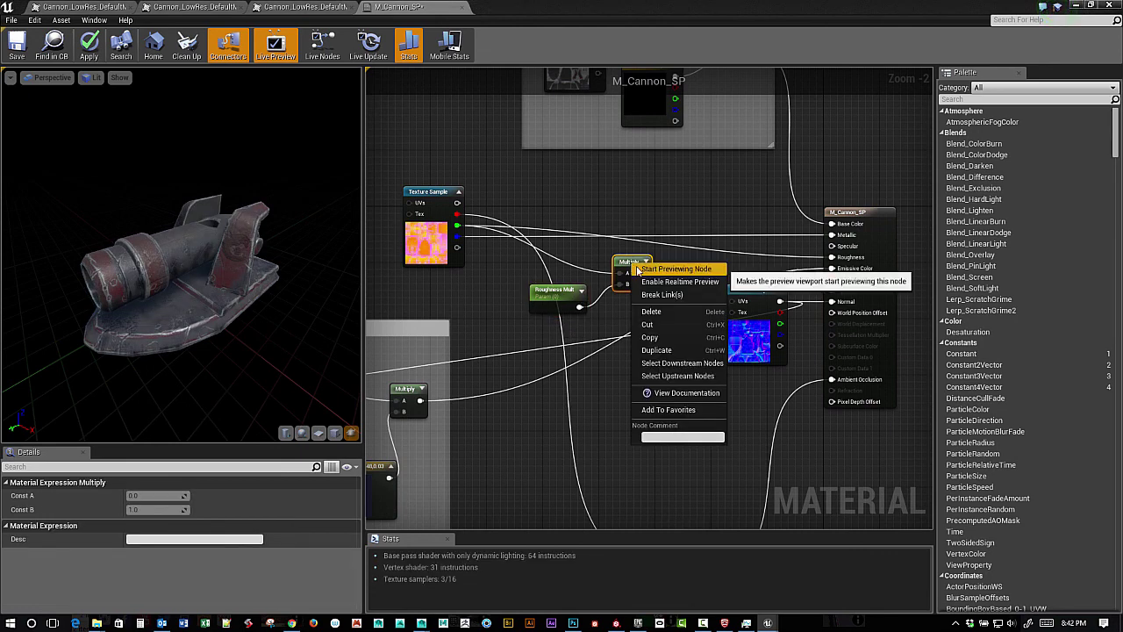
pyautogui.click(649, 266)
pyautogui.click(550, 295)
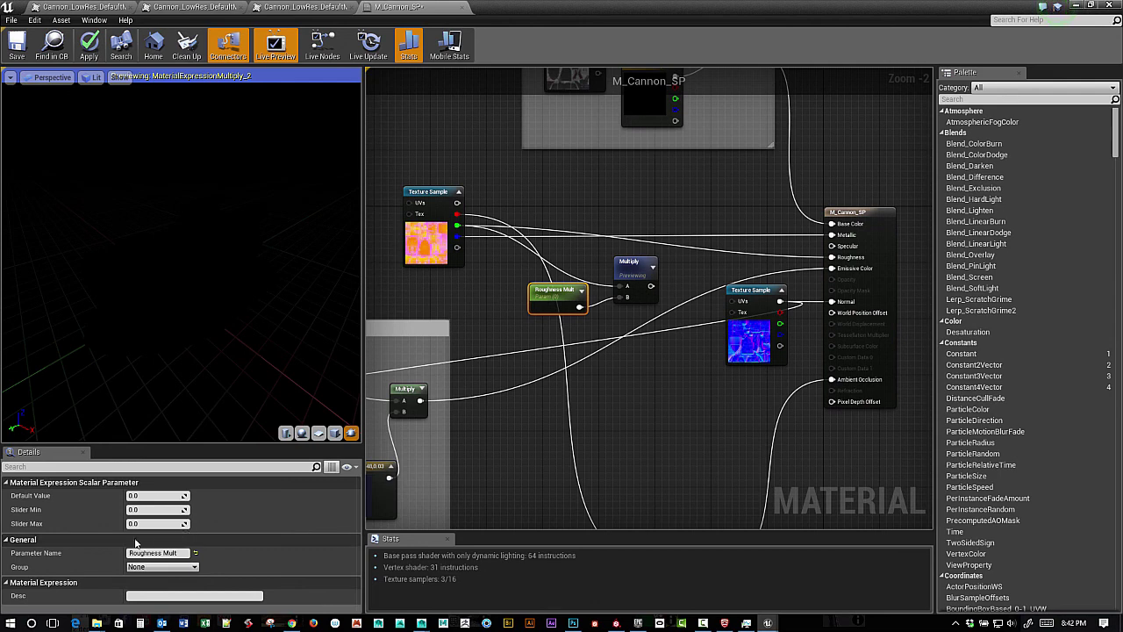
pyautogui.click(143, 496)
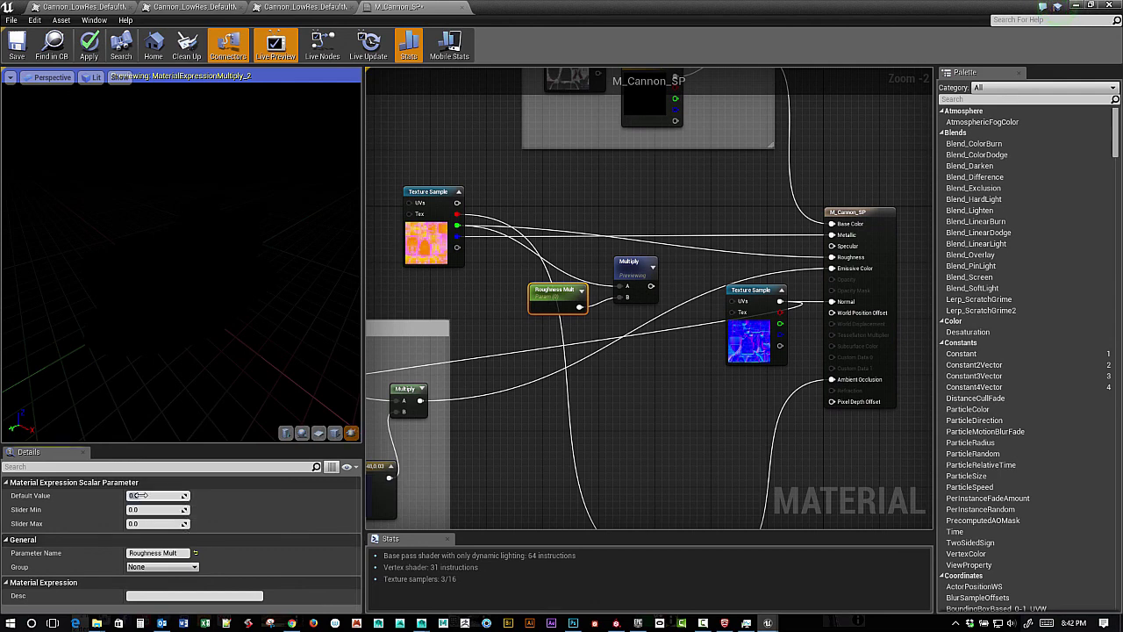
pyautogui.write('1')
pyautogui.press('Return')
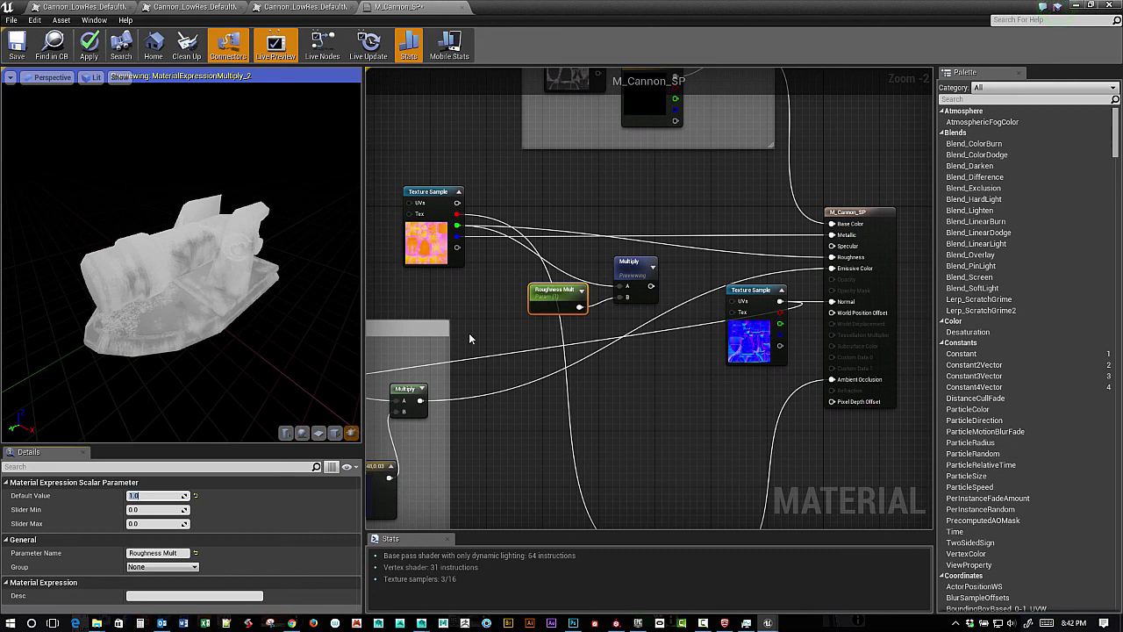
# Step: Test Roughness Mult default values of 0.8, 0.5, 0.25 and 0.1 on the previewed node, and restore it to 1
pyautogui.click(132, 496)
pyautogui.write('0.8')
pyautogui.press('Return')
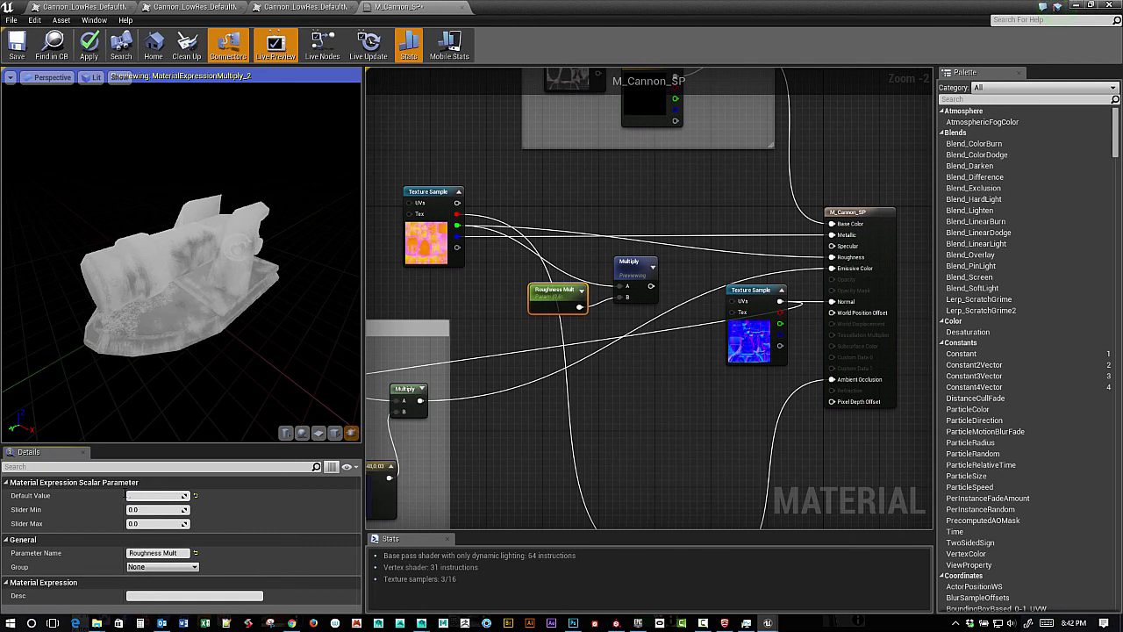
pyautogui.write('0.5')
pyautogui.press('Return')
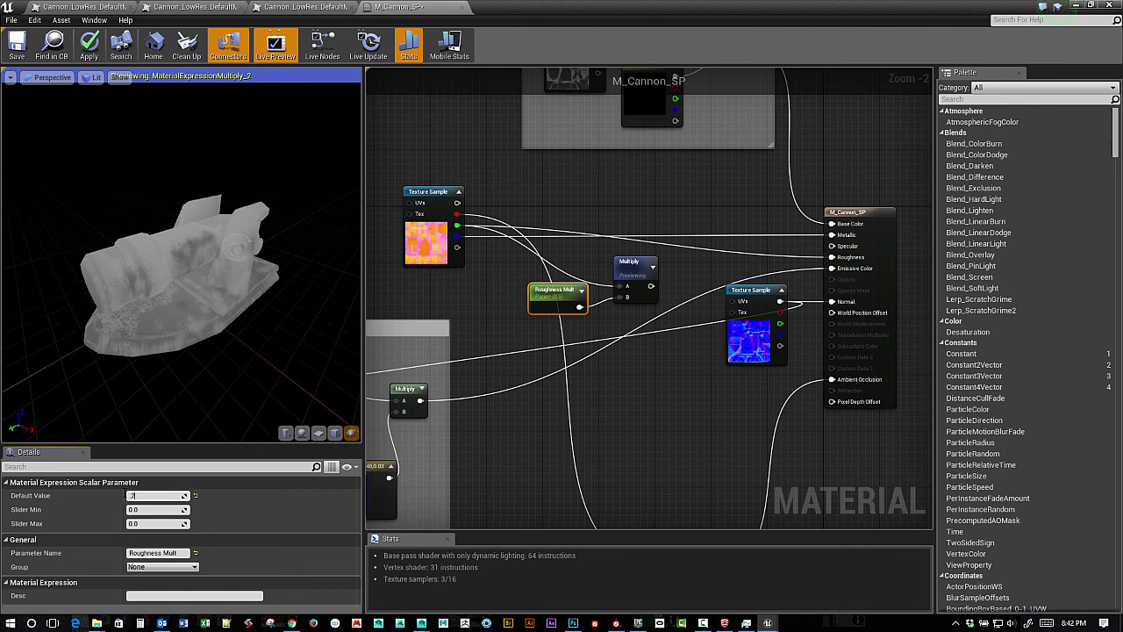
pyautogui.write('0.25')
pyautogui.press('Return')
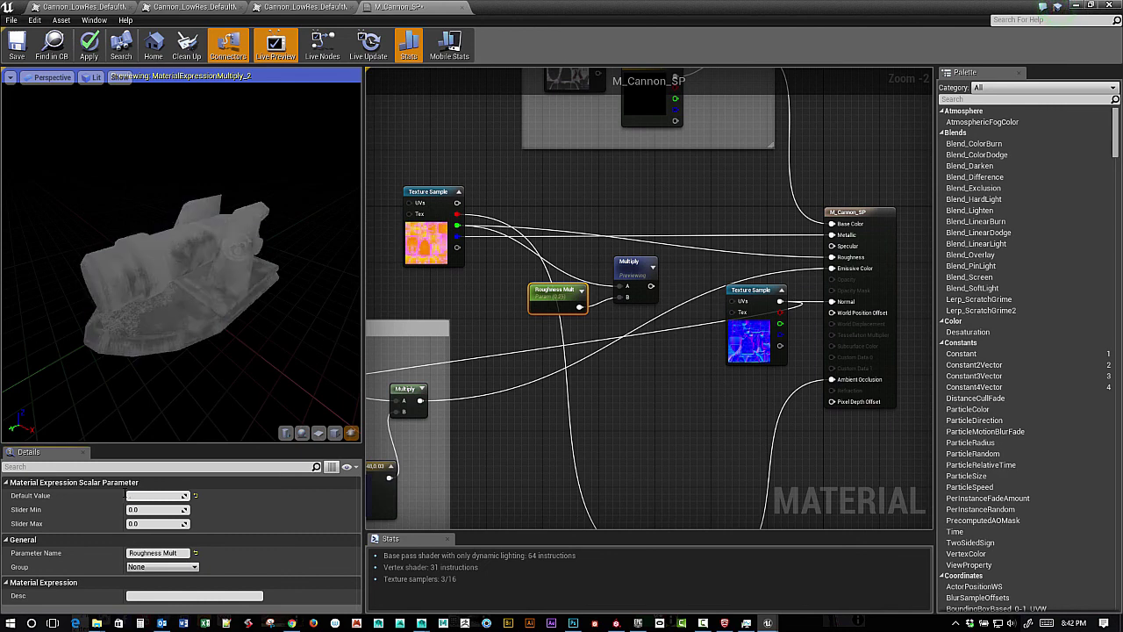
pyautogui.write('0.1')
pyautogui.press('Return')
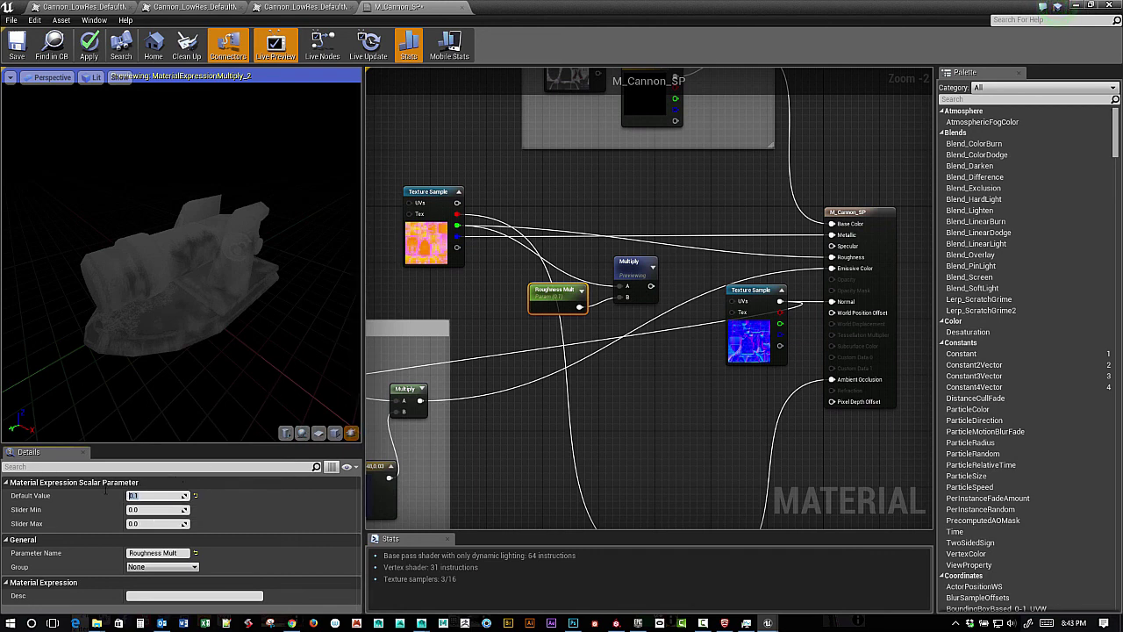
pyautogui.write('1')
pyautogui.press('Return')
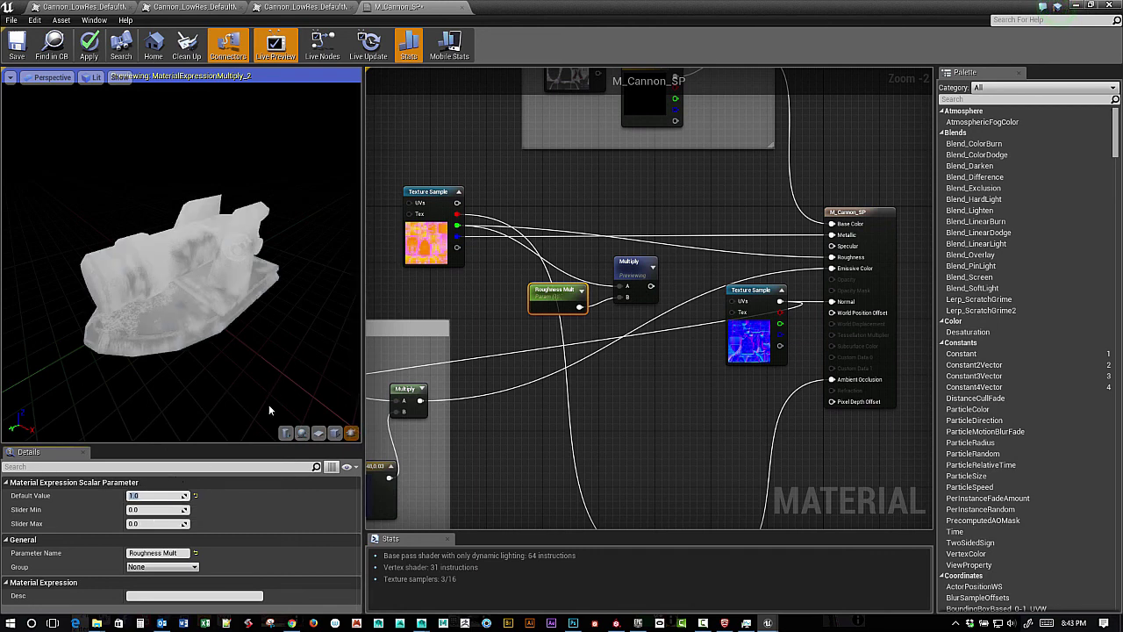
# Step: Connect the Multiply output to the material's Roughness and enclose the Multiply and Roughness Mult nodes in a comment titled Roughness
pyautogui.moveTo(593, 335); pyautogui.dragTo(471, 355, button='right')
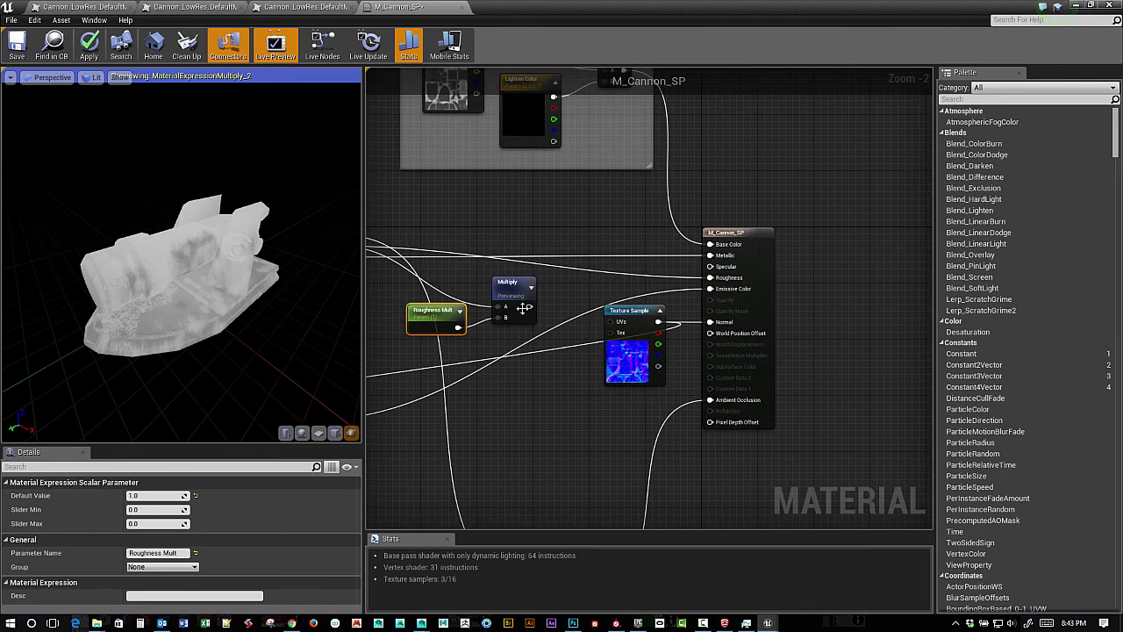
pyautogui.moveTo(529, 306); pyautogui.dragTo(712, 278)
pyautogui.moveTo(560, 316); pyautogui.dragTo(635, 311, button='right')
pyautogui.moveTo(457, 252); pyautogui.dragTo(628, 347)
pyautogui.press('c')
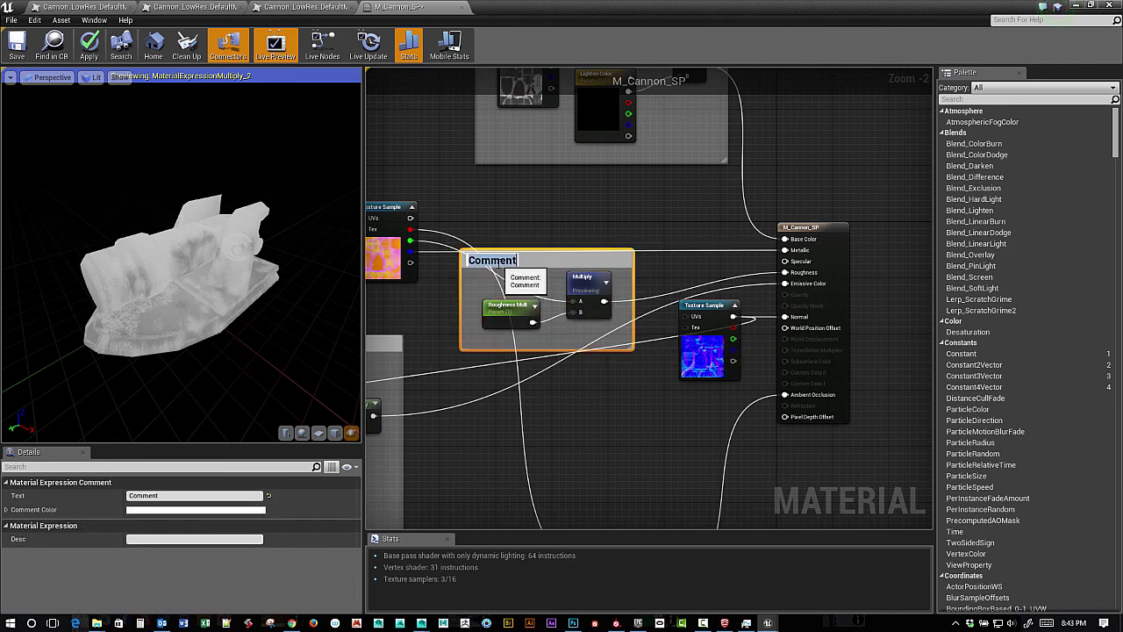
pyautogui.write('Ro')
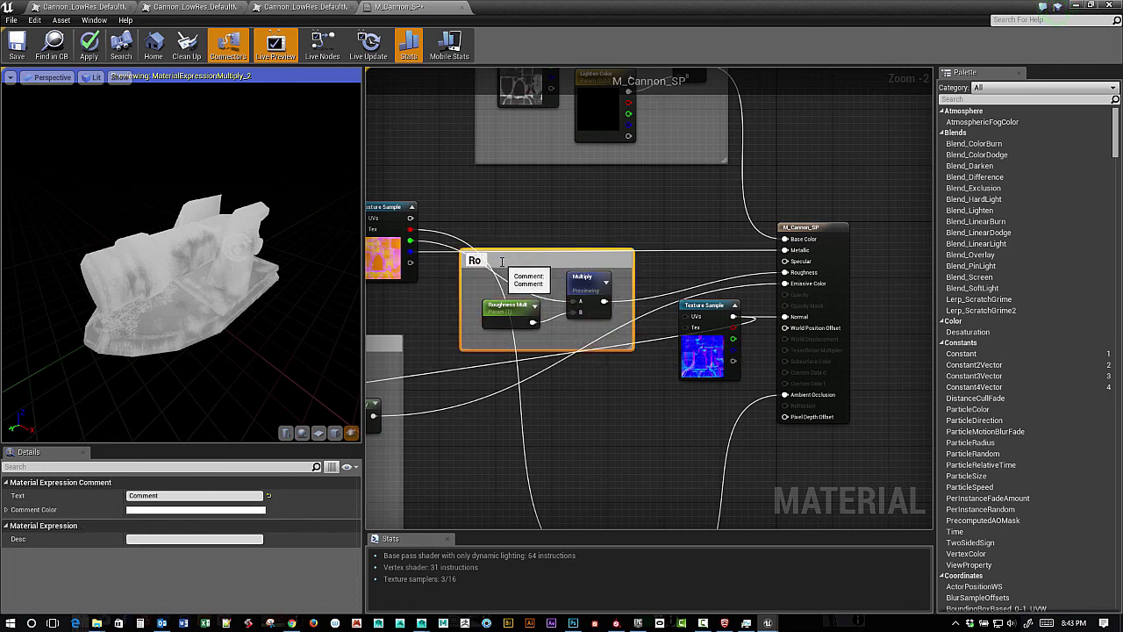
pyautogui.write('ughness')
pyautogui.press('Return')
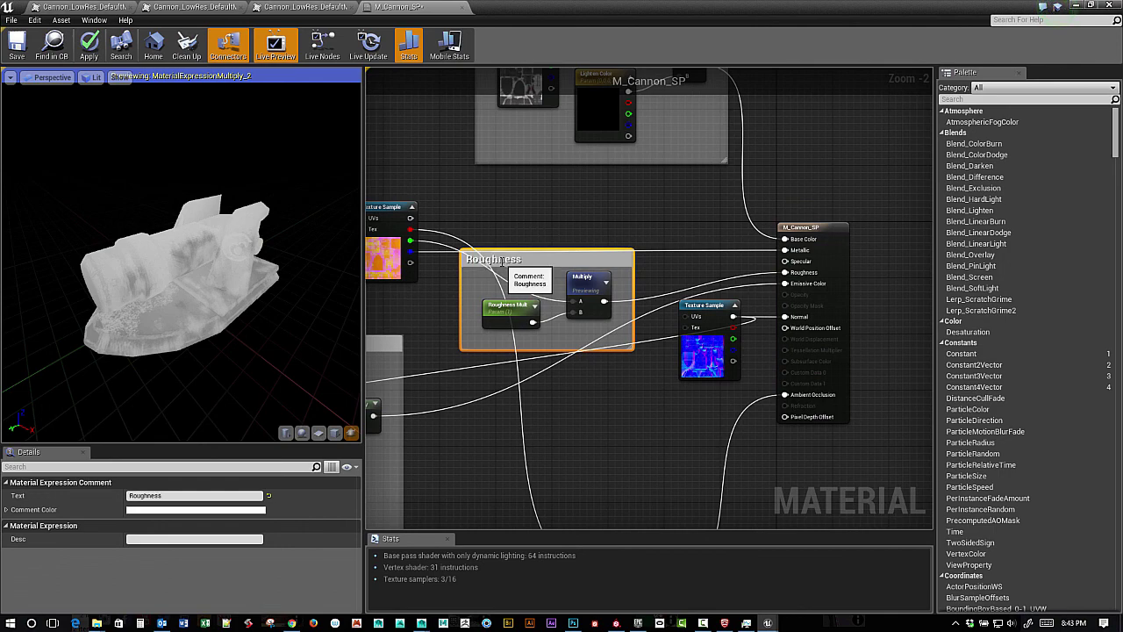
pyautogui.moveTo(561, 449); pyautogui.dragTo(625, 399, button='right')
pyautogui.scroll(-3, 549, 336)
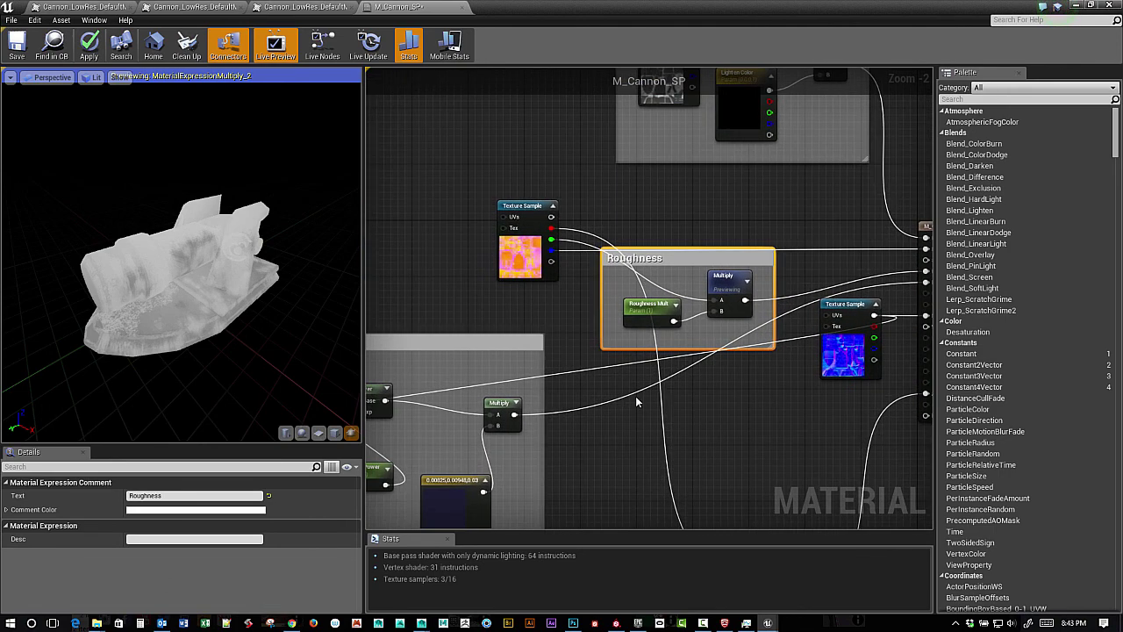
# Step: Move the occlusion/roughness Texture Sample farther away from the Roughness comment group to make room for more nodes
pyautogui.click(479, 233)
pyautogui.moveTo(479, 233); pyautogui.dragTo(453, 233)
pyautogui.scroll(1, 514, 311)
pyautogui.moveTo(537, 307); pyautogui.dragTo(498, 326, button='right')
pyautogui.scroll(1, 518, 322)
pyautogui.scroll(-1, 518, 322)
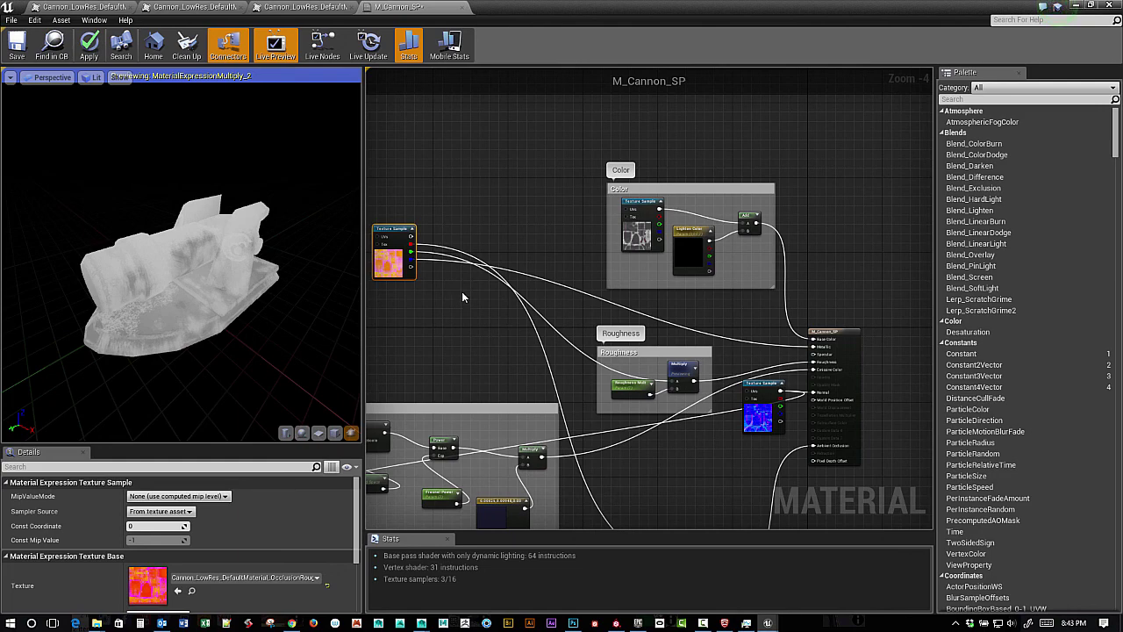
# Step: Add an Add node beside the occlusion/roughness Texture Sample and connect the texture's blue channel to its A input
pyautogui.scroll(1, 427, 279)
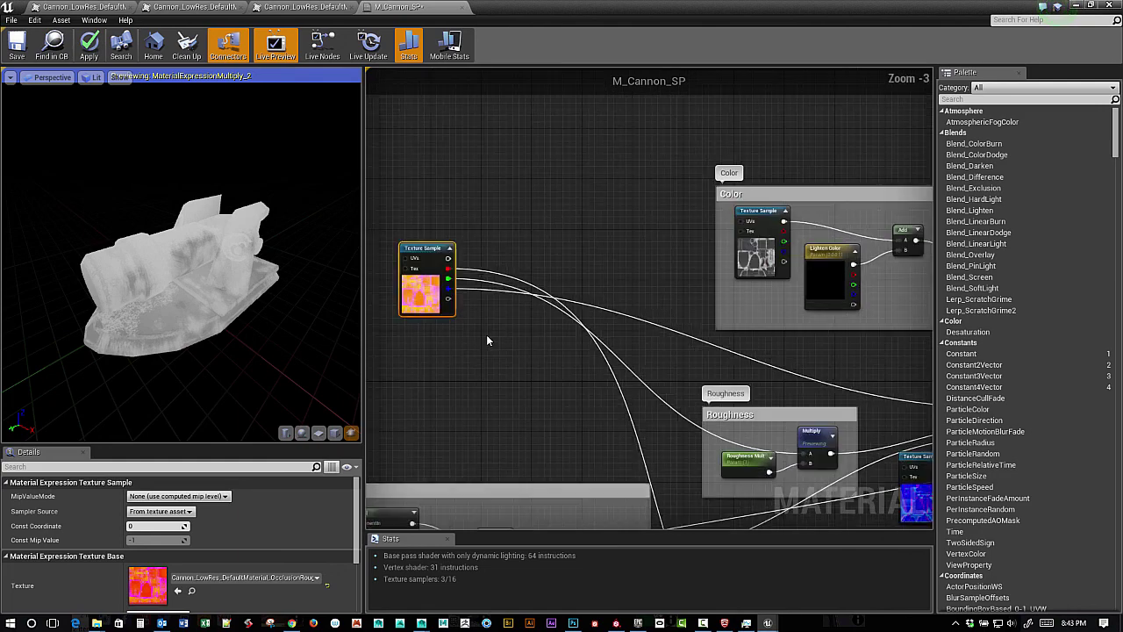
pyautogui.moveTo(485, 330); pyautogui.dragTo(446, 315, button='right')
pyautogui.scroll(-1, 541, 342)
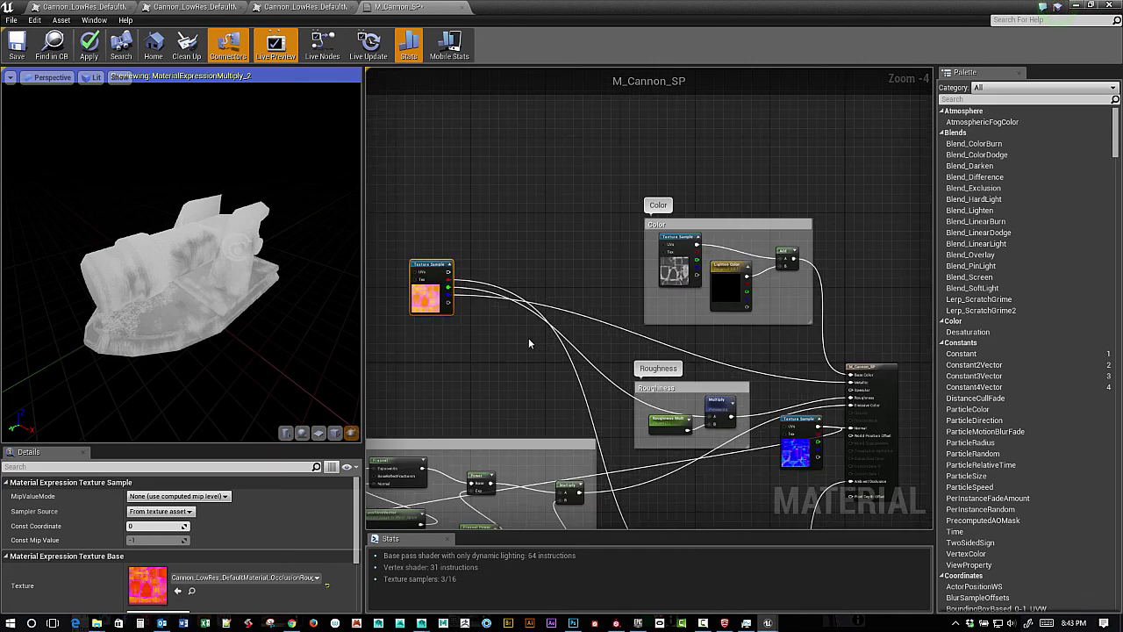
pyautogui.scroll(1, 528, 338)
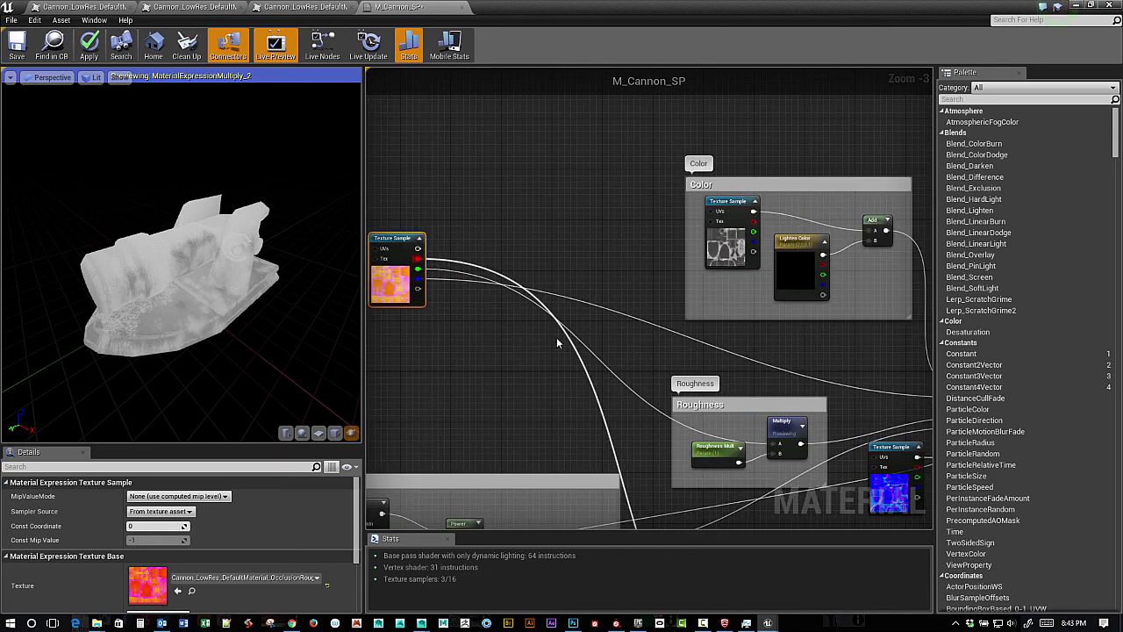
pyautogui.rightClick(510, 314)
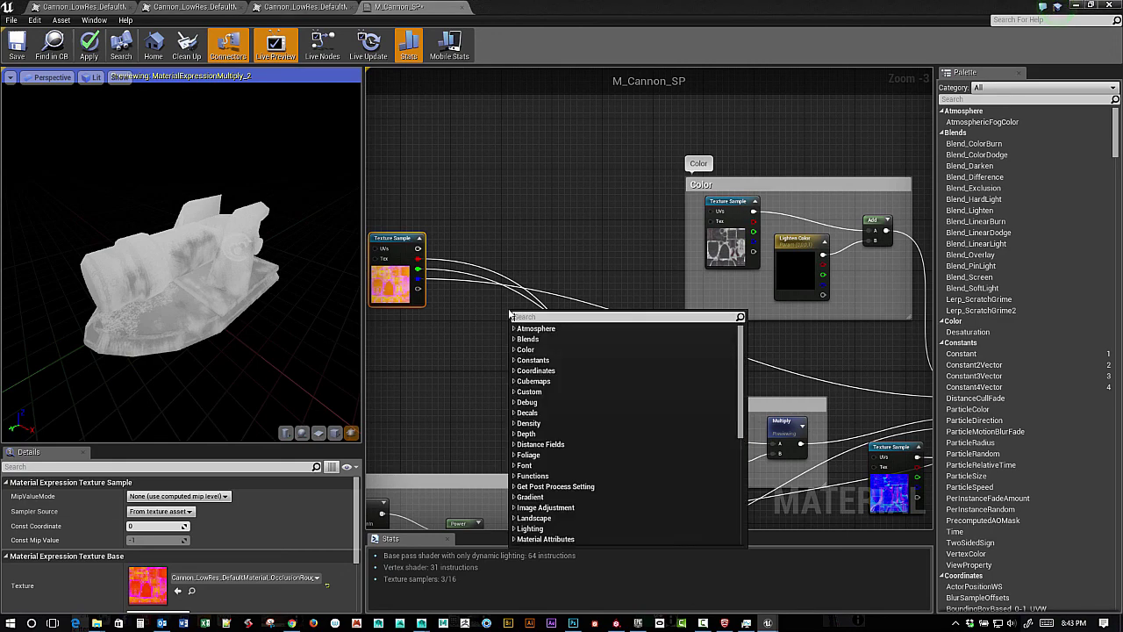
pyautogui.write('add')
pyautogui.press('Return')
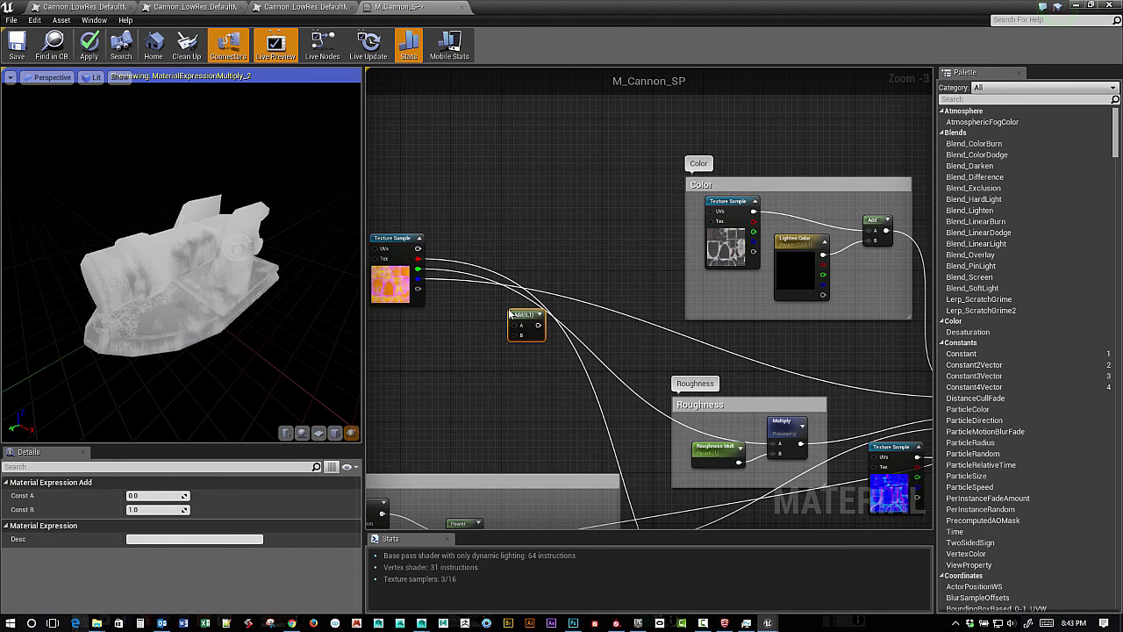
pyautogui.moveTo(496, 323); pyautogui.dragTo(465, 322, button='right')
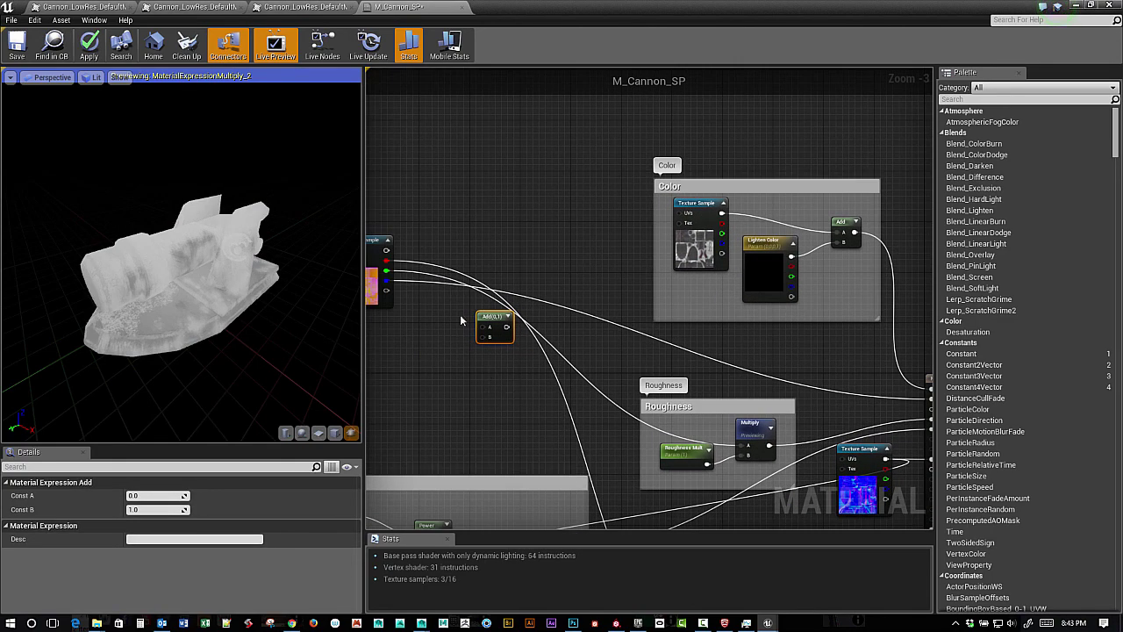
pyautogui.moveTo(395, 286)
pyautogui.mouseDown(button='right')
pyautogui.moveTo(332, 273)
pyautogui.moveTo(410, 282)
pyautogui.mouseUp(button='right')
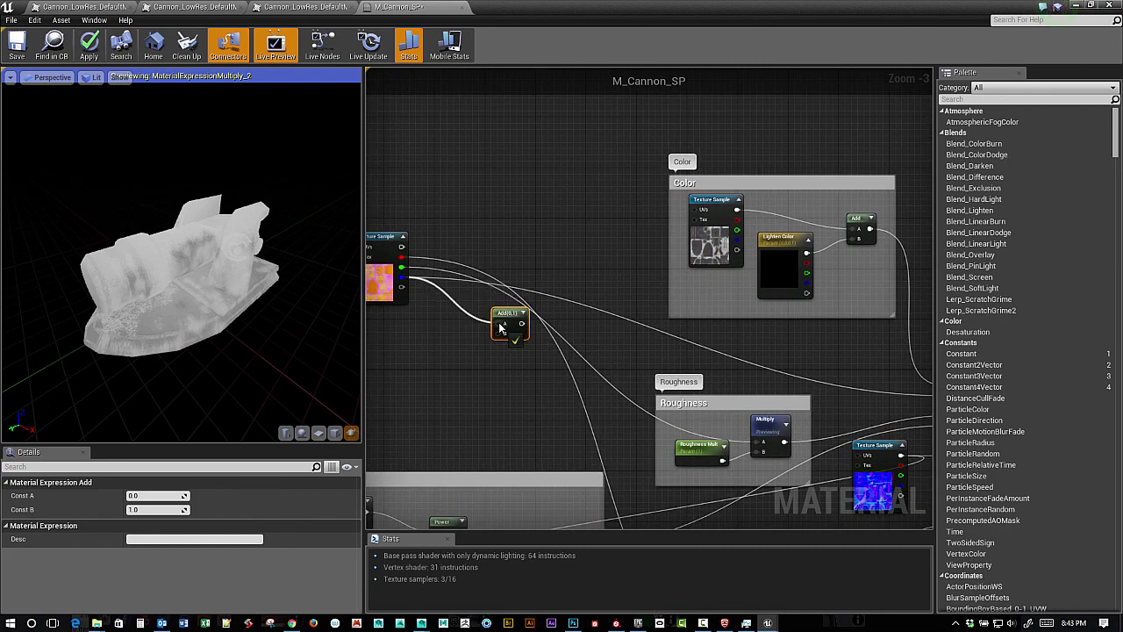
pyautogui.moveTo(448, 379); pyautogui.dragTo(518, 384, button='right')
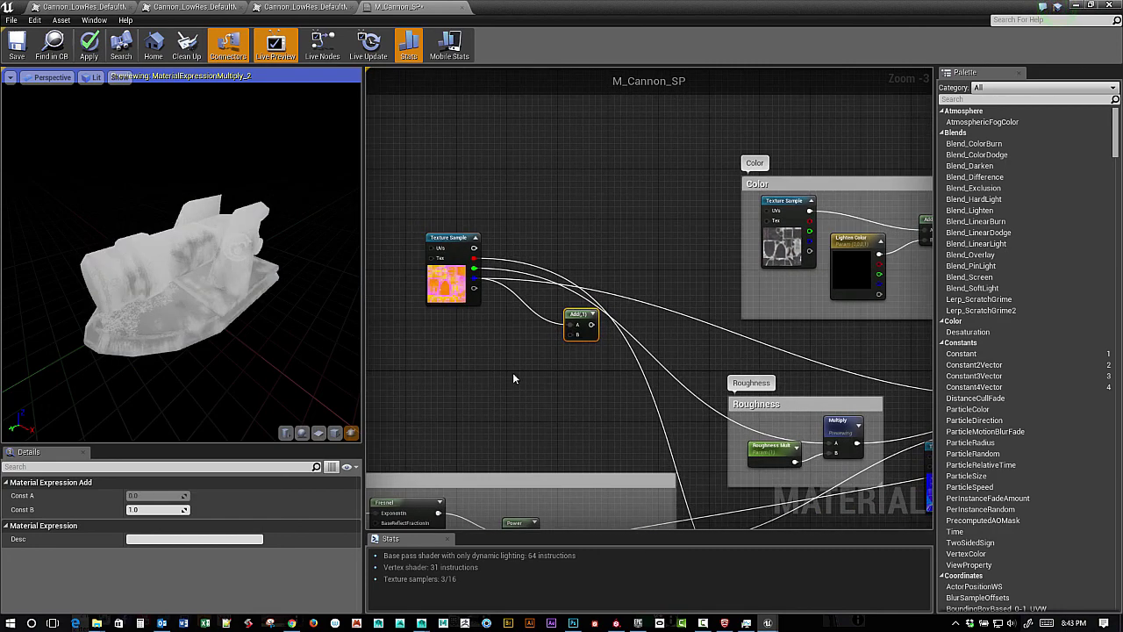
# Step: Create a constant below the Add node, convert it to a scalar parameter, and name it Metallic Add
pyautogui.click(512, 363)
pyautogui.rightClick(525, 370)
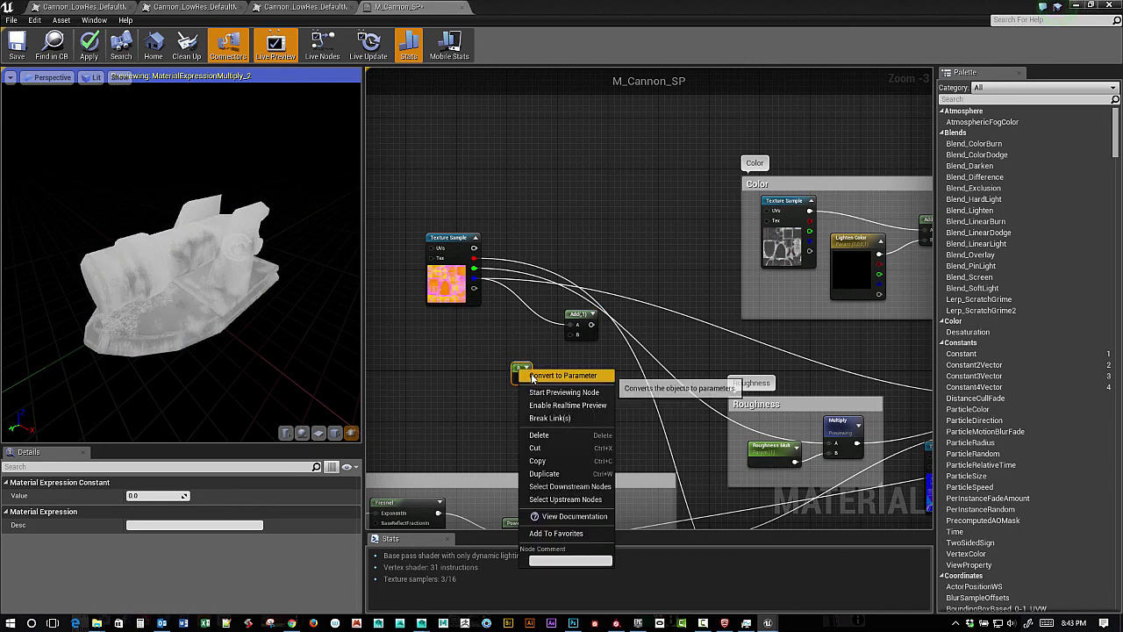
pyautogui.click(562, 376)
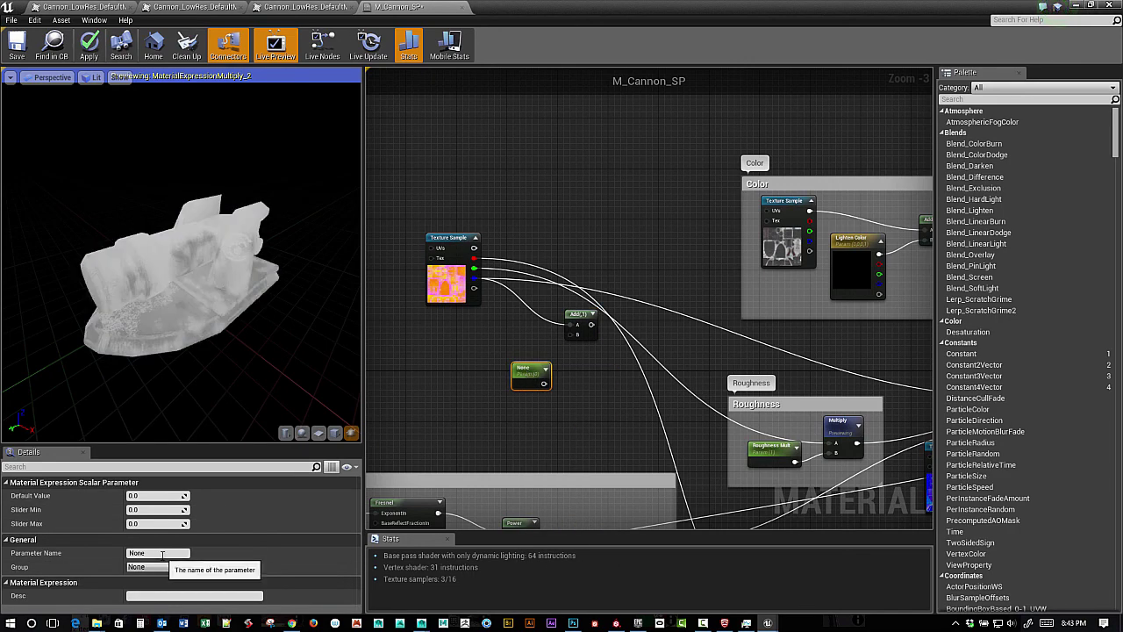
pyautogui.click(163, 553)
pyautogui.write('Metallic')
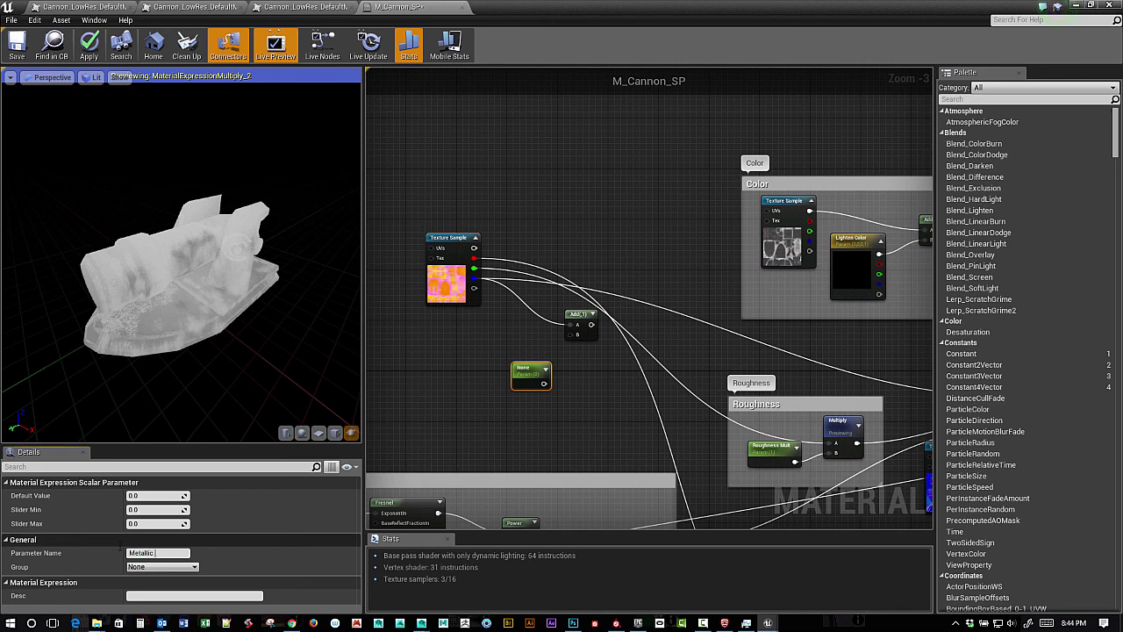
pyautogui.write(' Add')
pyautogui.press('Return')
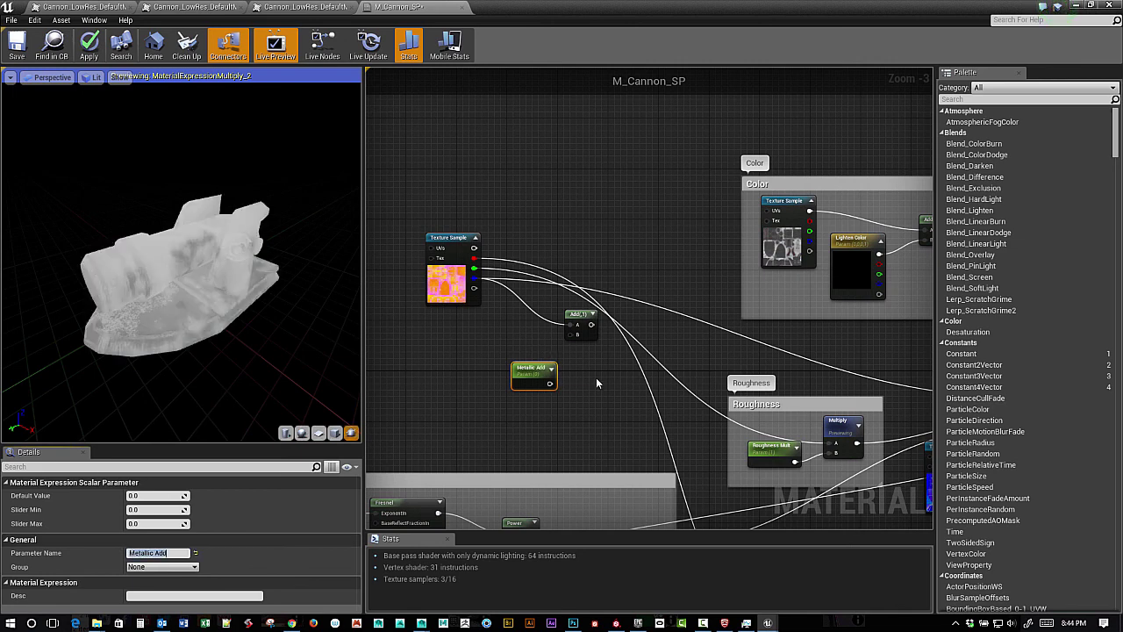
# Step: Connect Metallic Add to the Add node's B input and the Add output to the material's Metallic input
pyautogui.moveTo(538, 373); pyautogui.dragTo(572, 334)
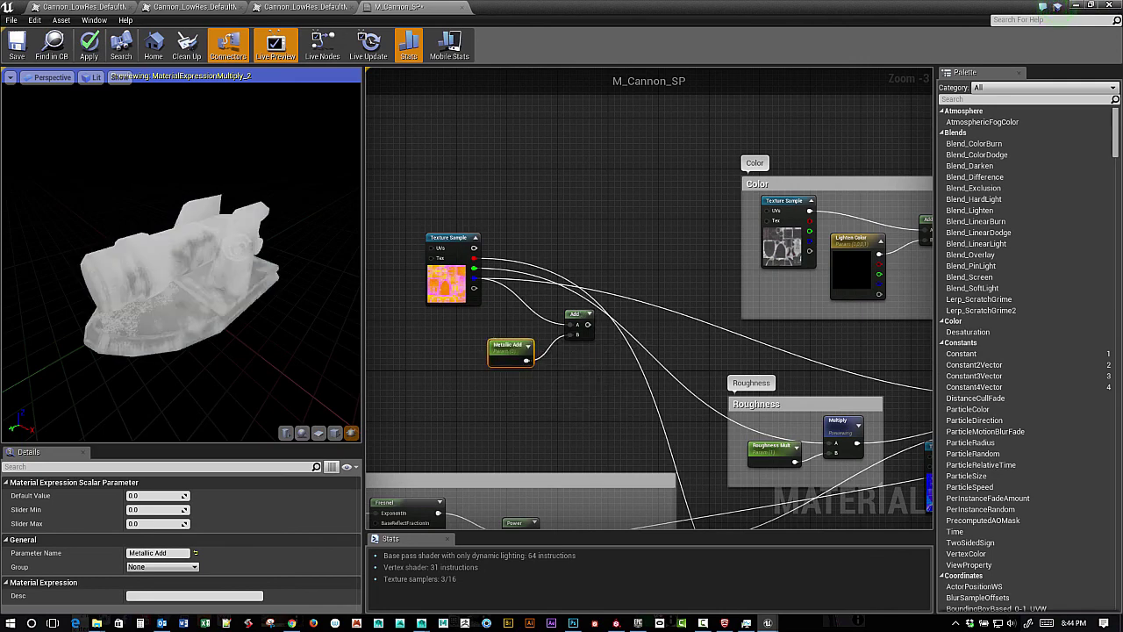
pyautogui.moveTo(582, 375); pyautogui.dragTo(551, 348, button='right')
pyautogui.moveTo(511, 291); pyautogui.dragTo(753, 366)
pyautogui.moveTo(602, 307); pyautogui.dragTo(795, 333, button='right')
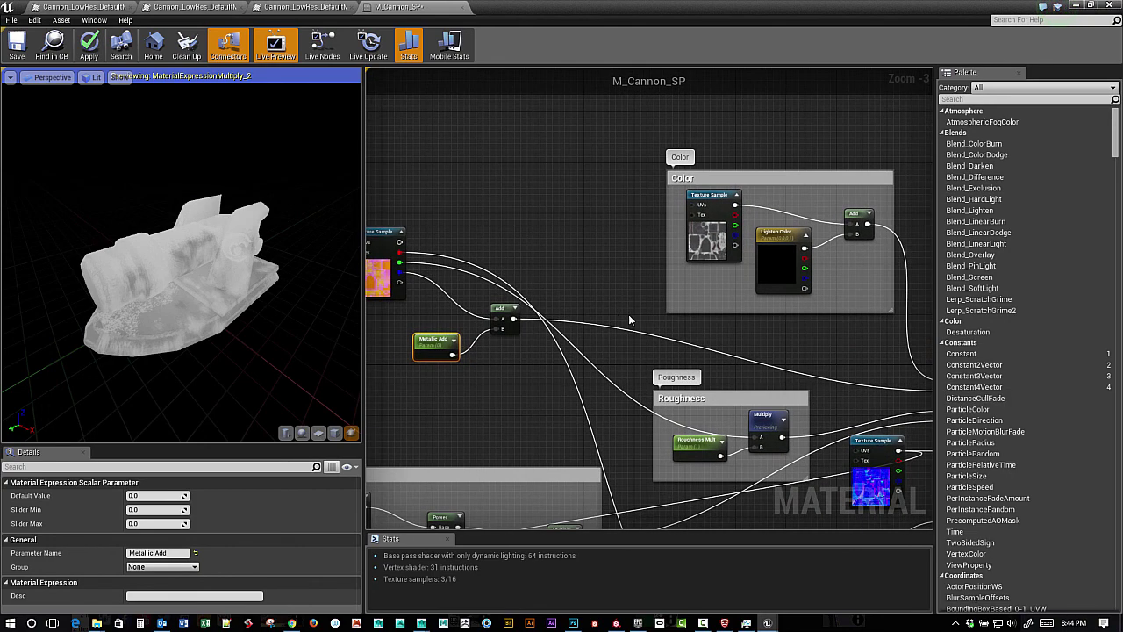
# Step: Preview the metallic Add node, test Metallic Add default values of 0.5 and 0.6, and restore the default to 0
pyautogui.rightClick(498, 309)
pyautogui.click(548, 314)
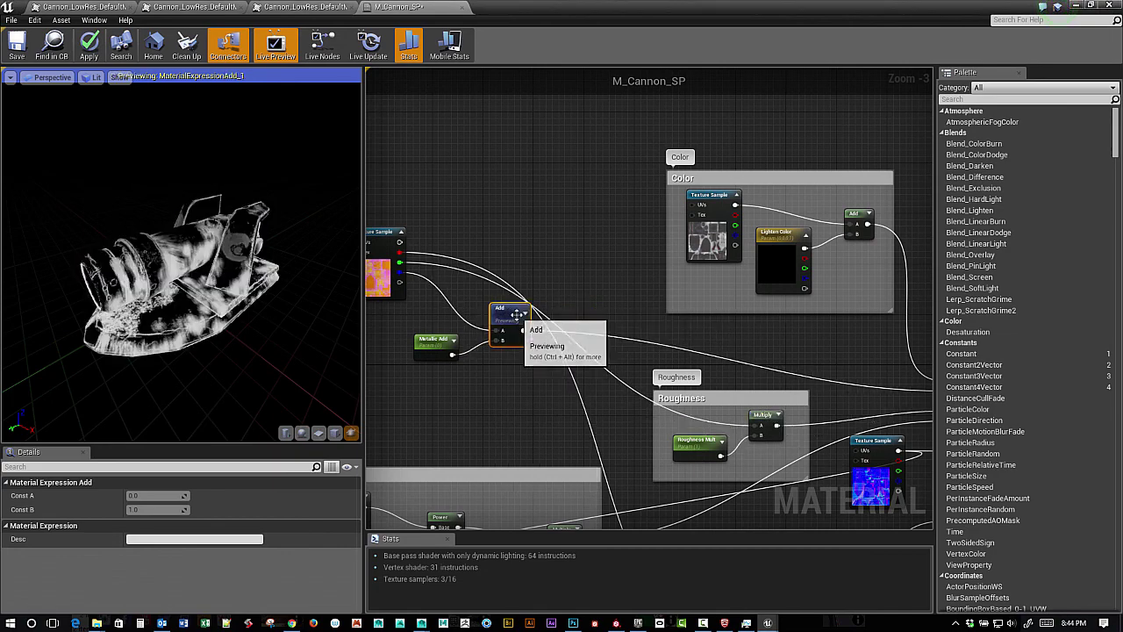
pyautogui.click(428, 346)
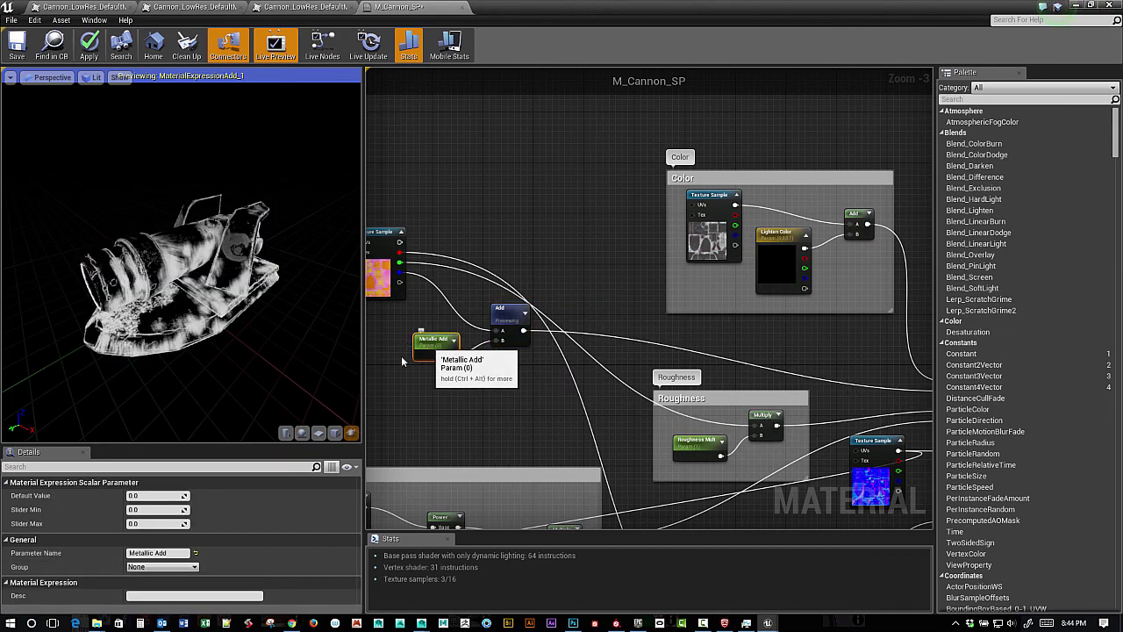
pyautogui.click(145, 496)
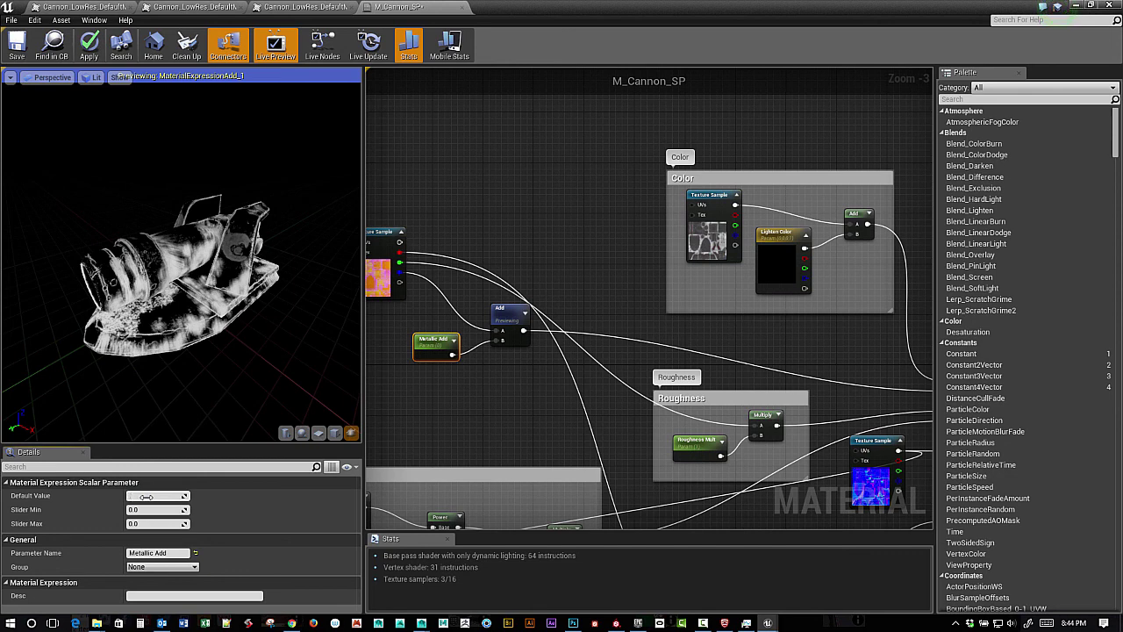
pyautogui.write('.5')
pyautogui.press('Return')
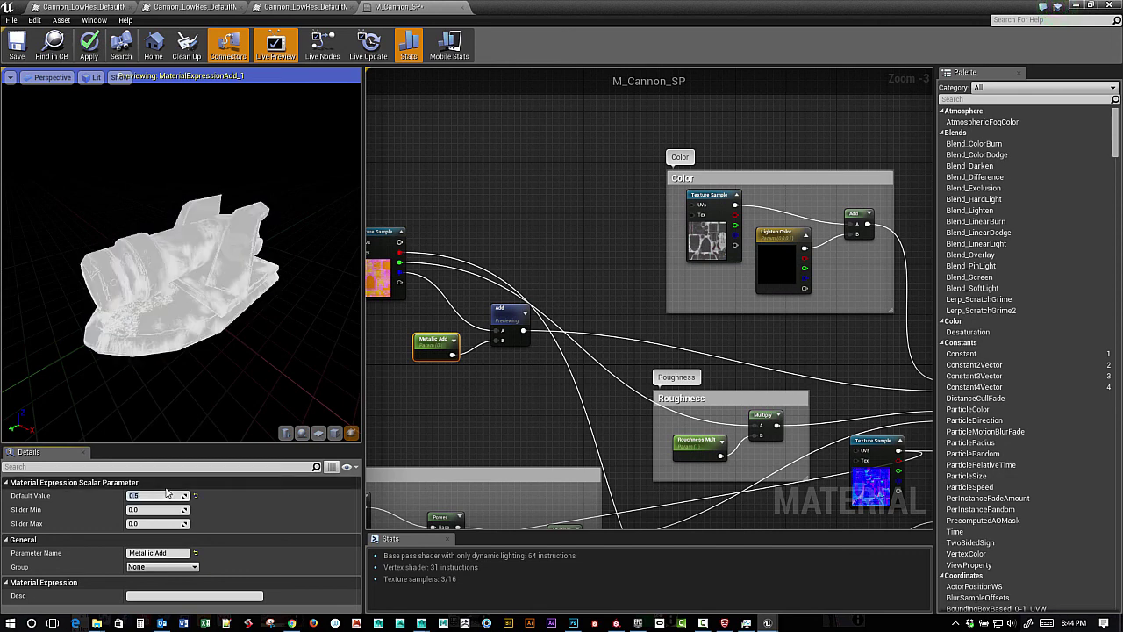
pyautogui.write('0.6')
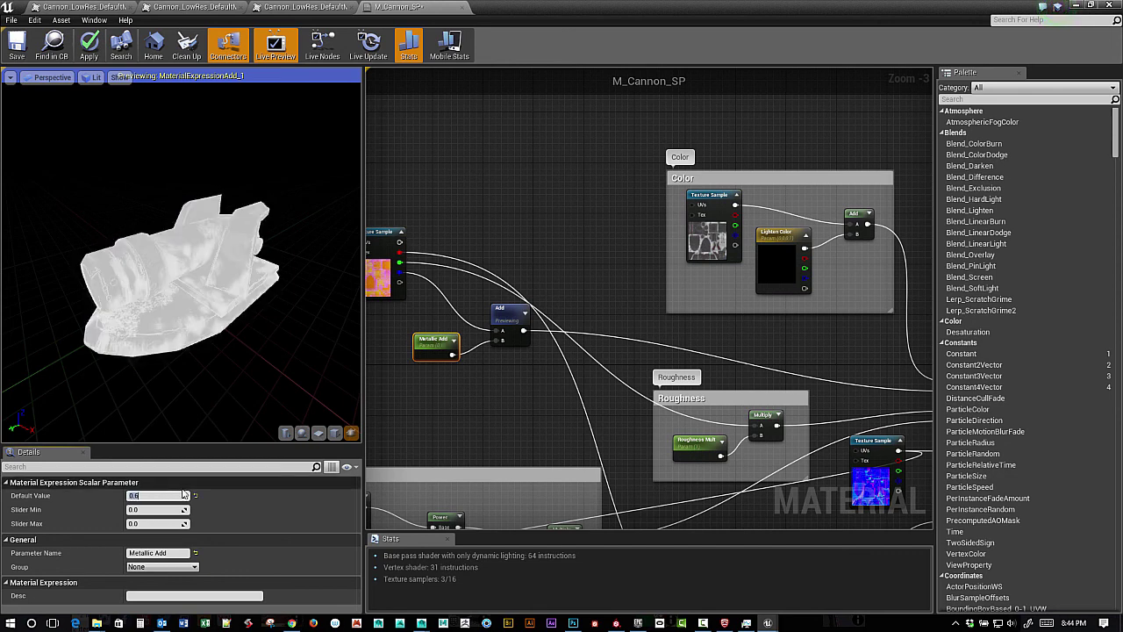
pyautogui.press('Return')
pyautogui.write('0')
pyautogui.press('Return')
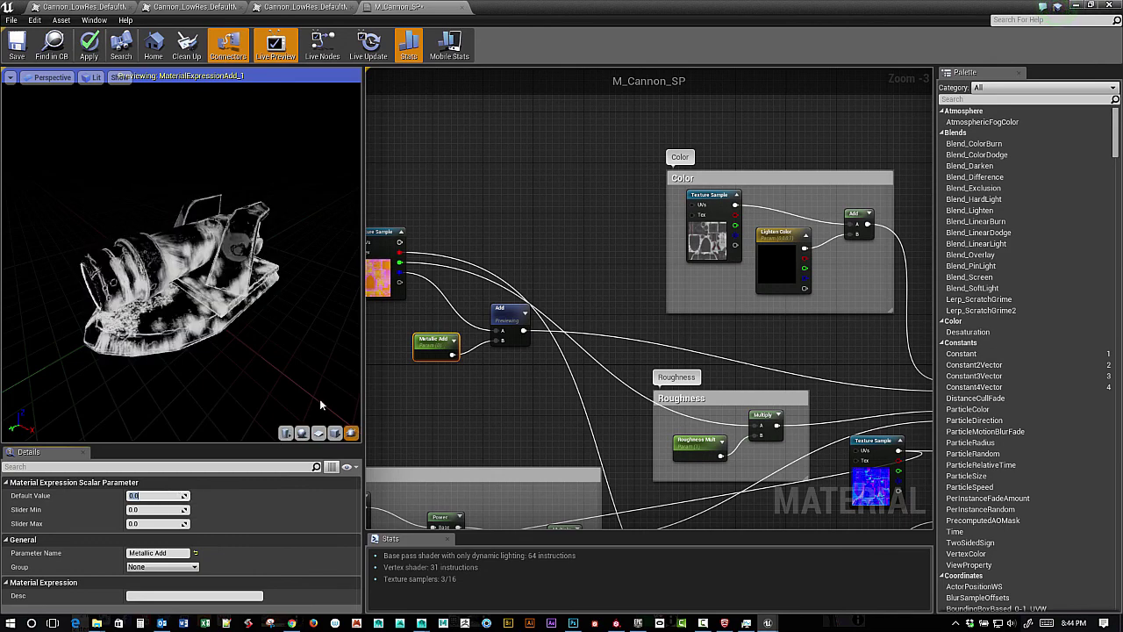
# Step: Stop previewing the Add node and move the occlusion/roughness Texture Sample up and away from the metallic nodes
pyautogui.rightClick(498, 309)
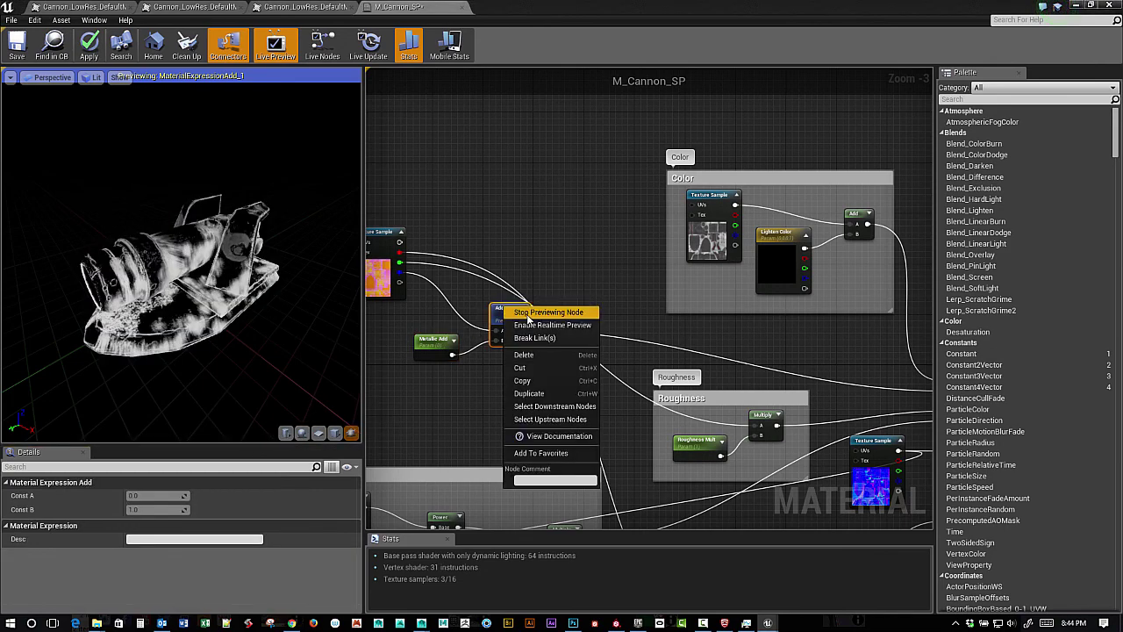
pyautogui.click(537, 311)
pyautogui.moveTo(442, 378); pyautogui.dragTo(512, 387, button='right')
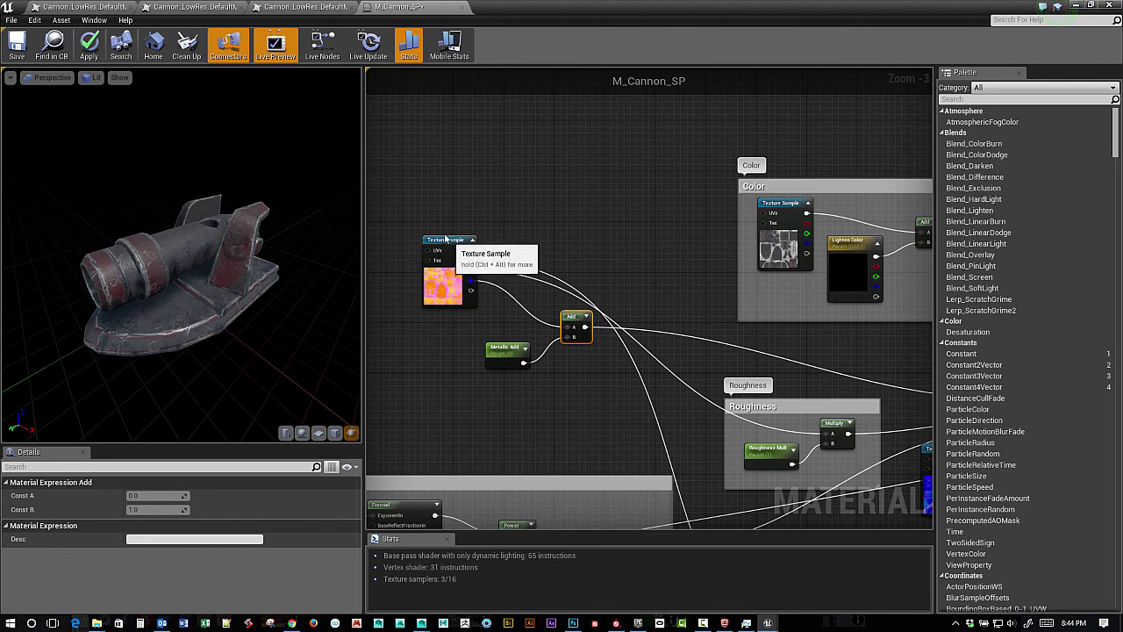
pyautogui.moveTo(447, 263); pyautogui.dragTo(429, 239)
# Step: Enclose the Add and Metallic Add nodes in a comment titled Metalic
pyautogui.moveTo(470, 291); pyautogui.dragTo(609, 398)
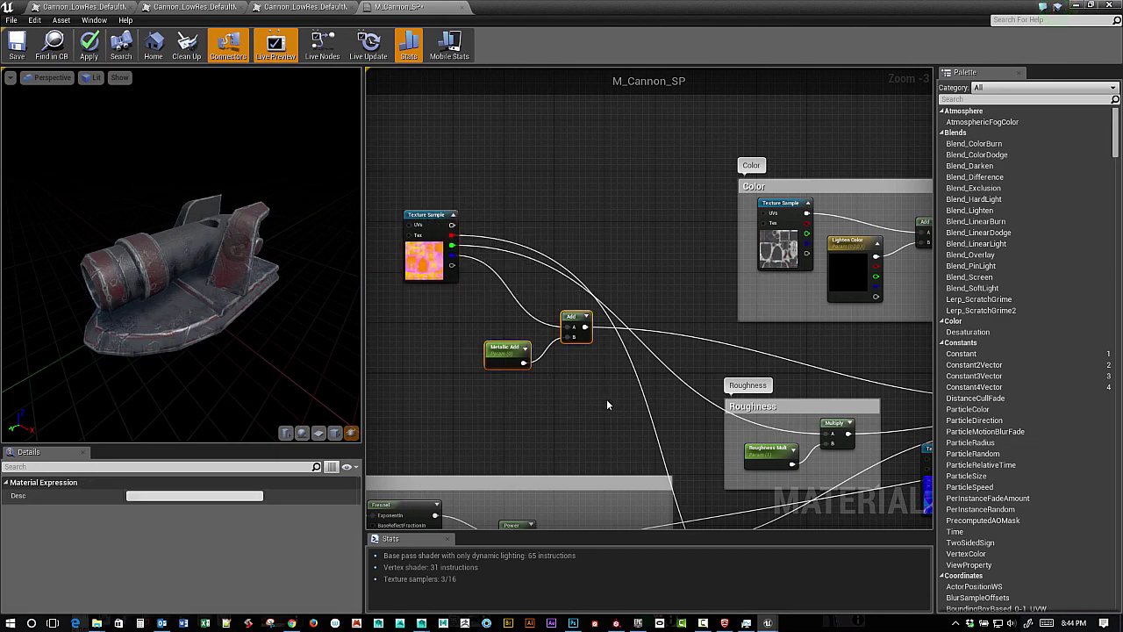
pyautogui.press('c')
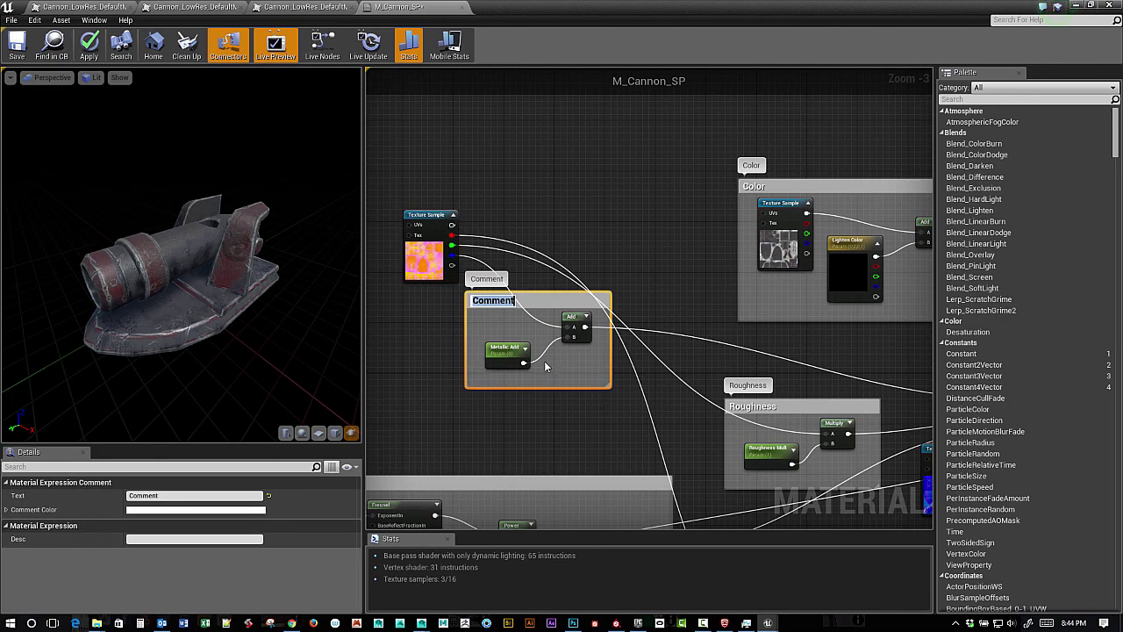
pyautogui.write('Metallic')
pyautogui.press('Return')
# Step: Correct the spelling of the new comment's title to Metallic
pyautogui.moveTo(670, 478); pyautogui.dragTo(685, 415, button='right')
pyautogui.scroll(1, 480, 372)
pyautogui.scroll(1, 684, 416)
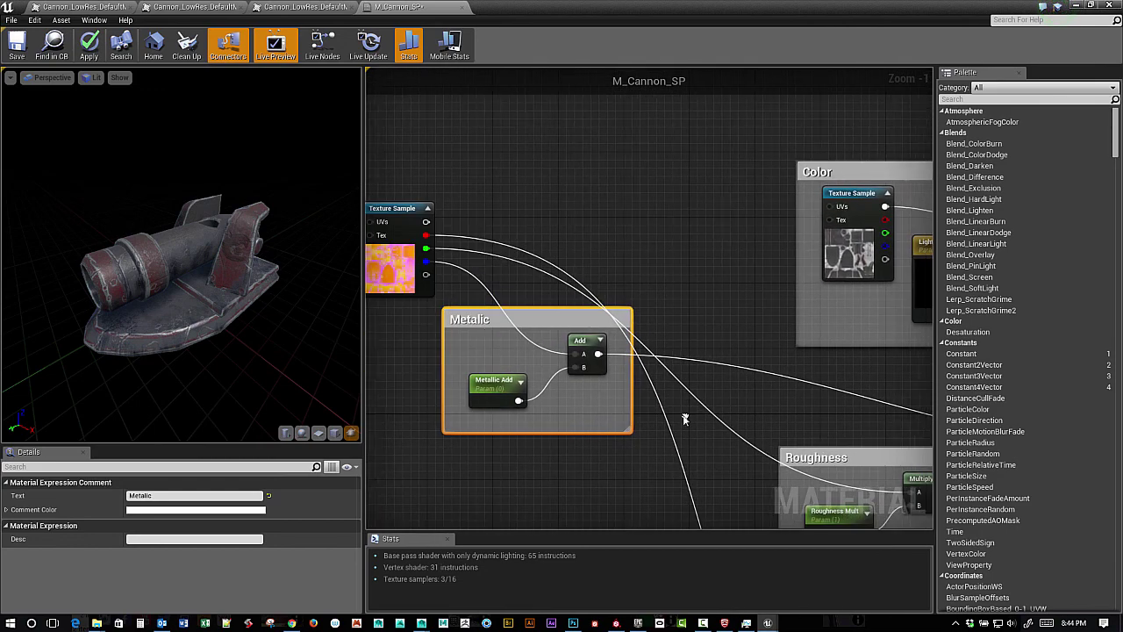
pyautogui.doubleClick(485, 321)
pyautogui.click(491, 324)
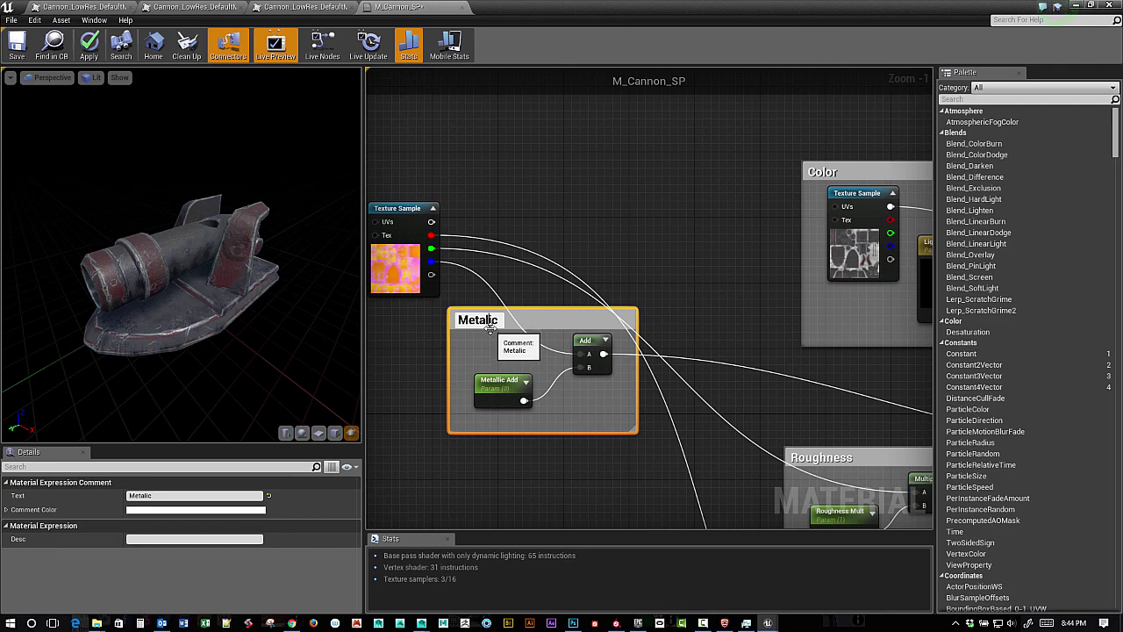
pyautogui.write('l')
pyautogui.press('Return')
# Step: Move the normal map Texture Sample below the Roughness comment group, clear of the material's input wires
pyautogui.moveTo(554, 453); pyautogui.dragTo(717, 250, button='right')
pyautogui.scroll(-2, 638, 385)
pyautogui.scroll(-1, 536, 338)
pyautogui.moveTo(731, 377); pyautogui.dragTo(637, 296, button='right')
pyautogui.moveTo(669, 409); pyautogui.dragTo(548, 416, button='right')
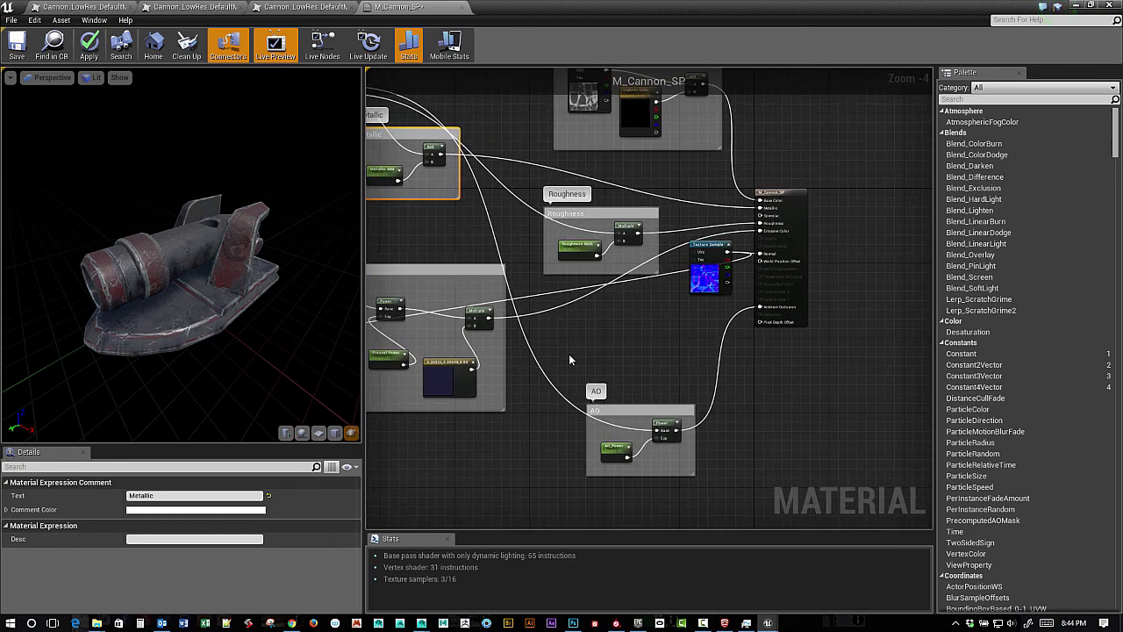
pyautogui.scroll(1, 569, 354)
pyautogui.scroll(1, 554, 414)
pyautogui.moveTo(751, 258); pyautogui.dragTo(681, 296, button='right')
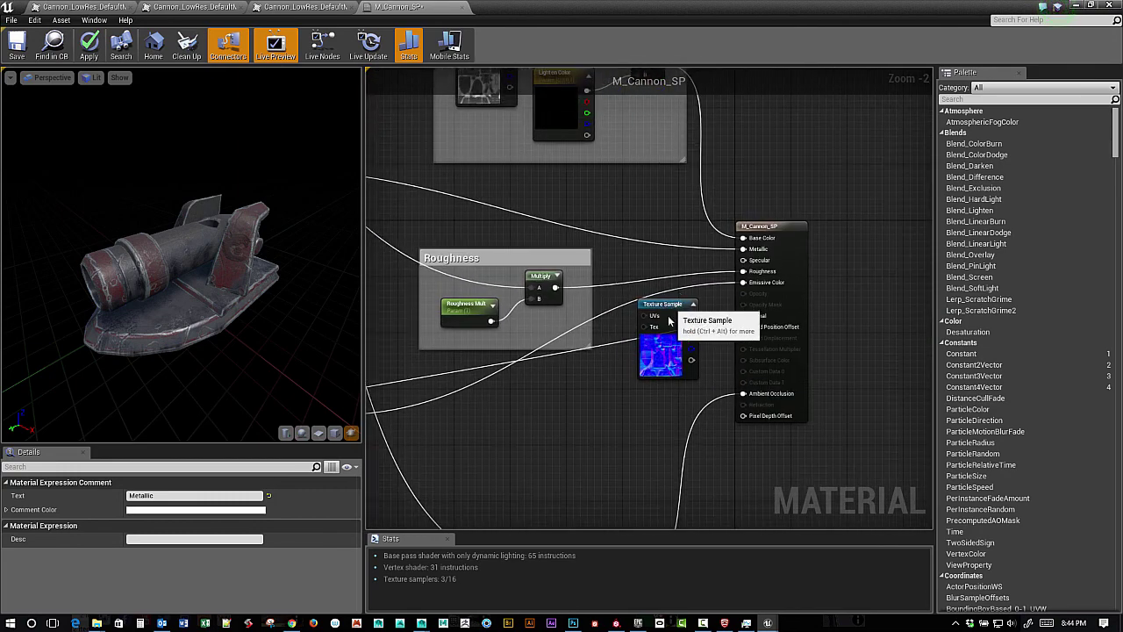
pyautogui.moveTo(676, 306); pyautogui.dragTo(597, 389)
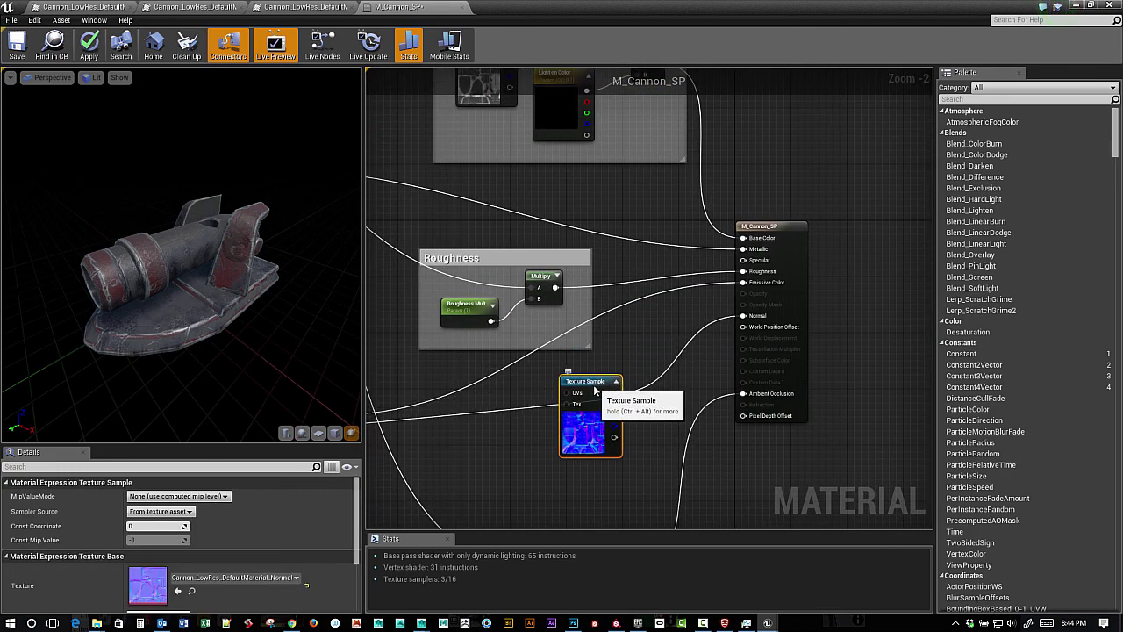
pyautogui.moveTo(489, 390); pyautogui.dragTo(605, 392, button='right')
pyautogui.scroll(-1, 605, 392)
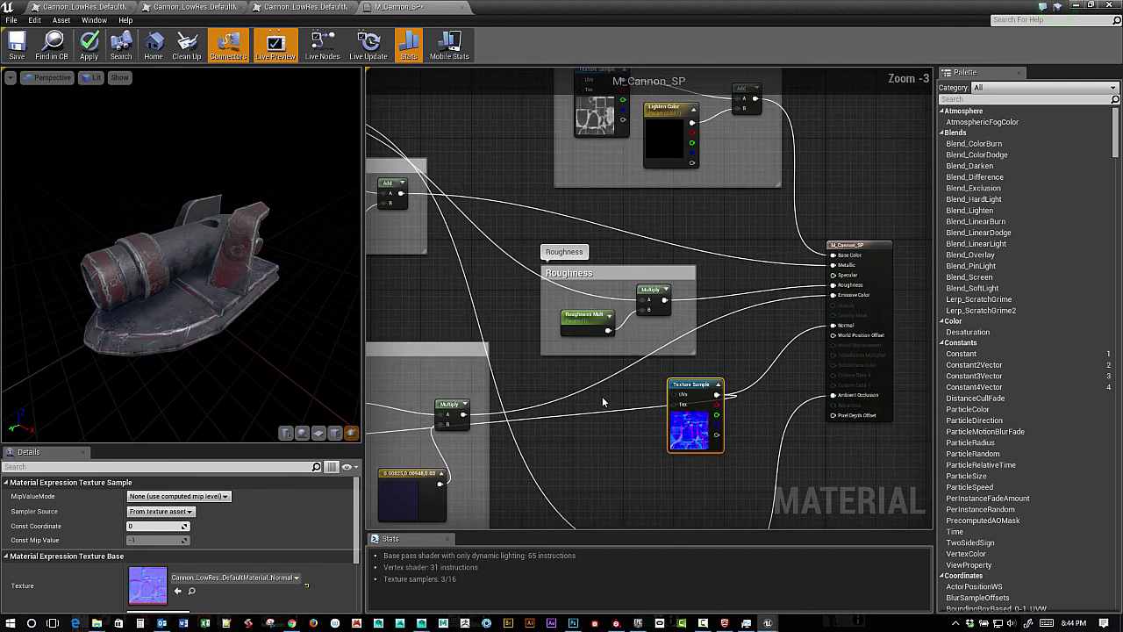
# Step: Move the whole Fresnel comment group farther left and slightly up in the graph to free space beside it
pyautogui.moveTo(233, 307); pyautogui.dragTo(273, 323)
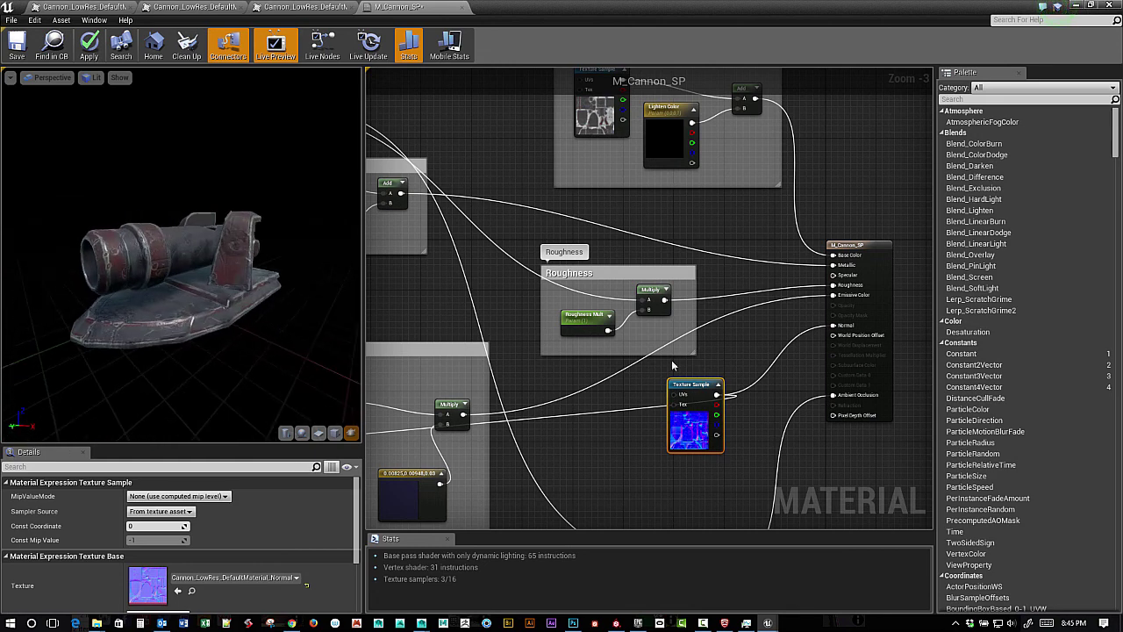
pyautogui.moveTo(680, 402); pyautogui.dragTo(854, 284, button='right')
pyautogui.moveTo(645, 388); pyautogui.dragTo(804, 336, button='right')
pyautogui.scroll(-1, 716, 356)
pyautogui.moveTo(446, 170); pyautogui.dragTo(655, 390)
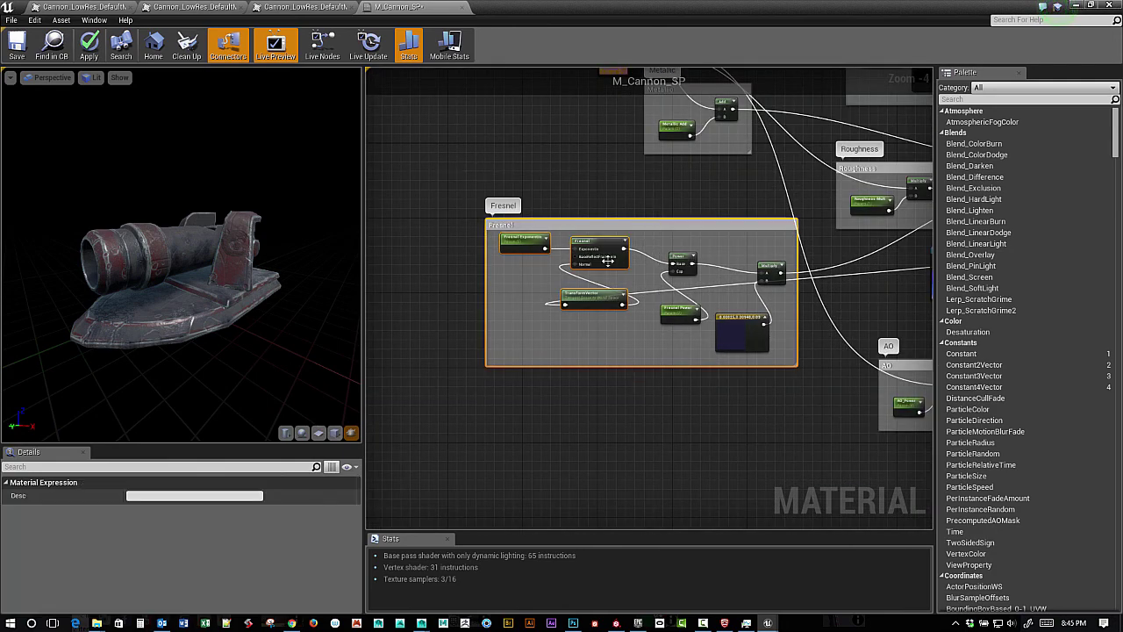
pyautogui.click(554, 219)
pyautogui.moveTo(555, 219); pyautogui.dragTo(396, 184)
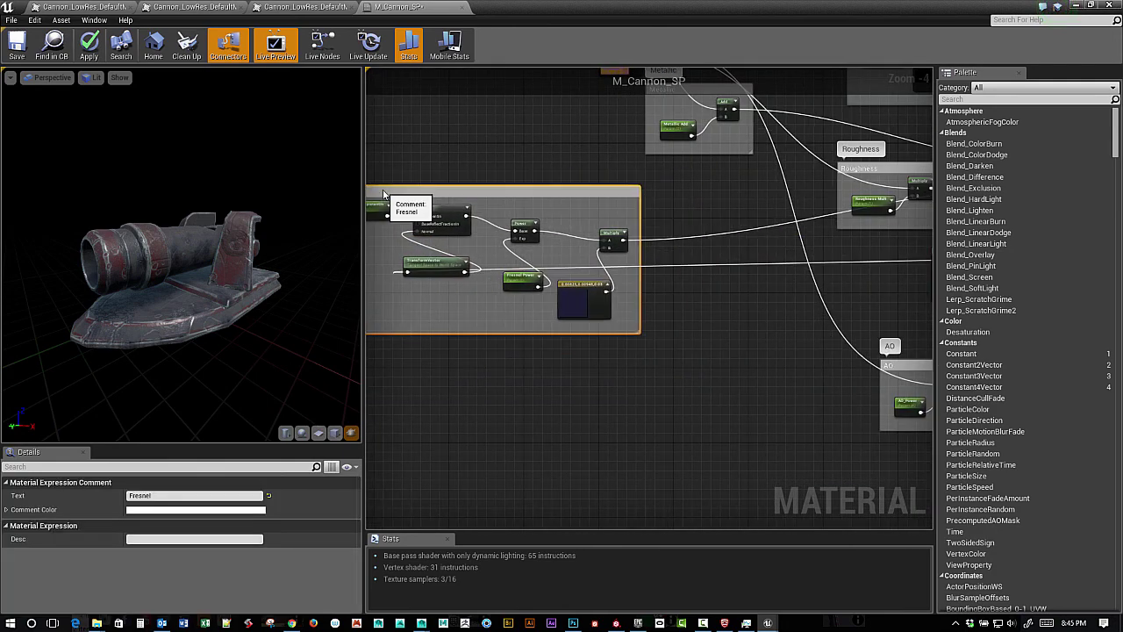
# Step: Create an Add node beside the Fresnel group and connect the Fresnel tint Multiply output to its A input
pyautogui.rightClick(703, 312)
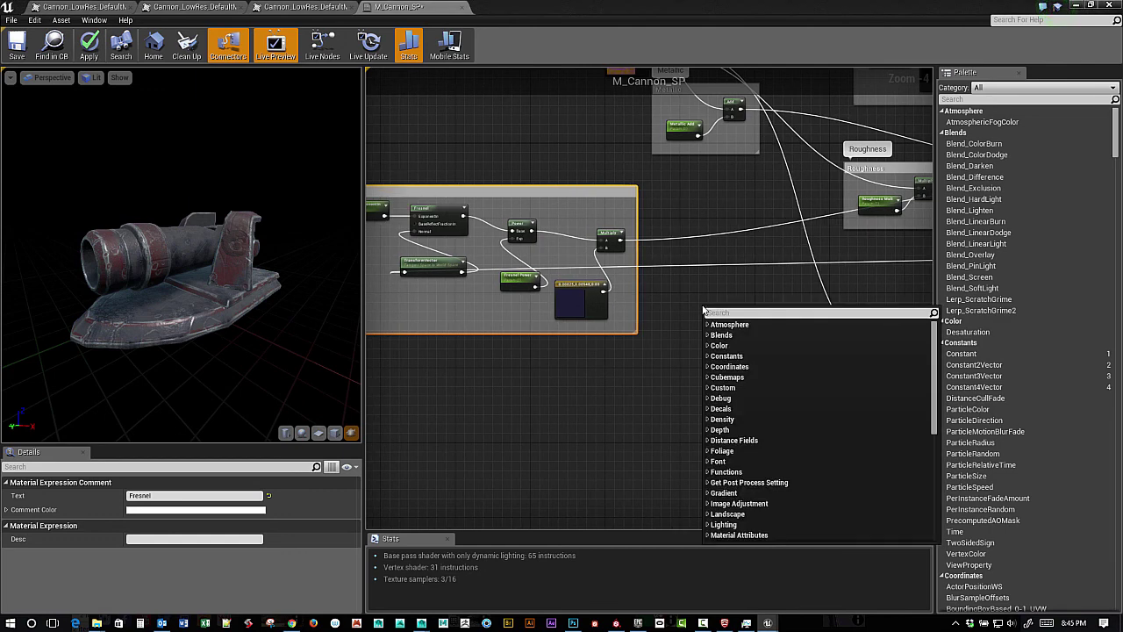
pyautogui.write('add')
pyautogui.press('Return')
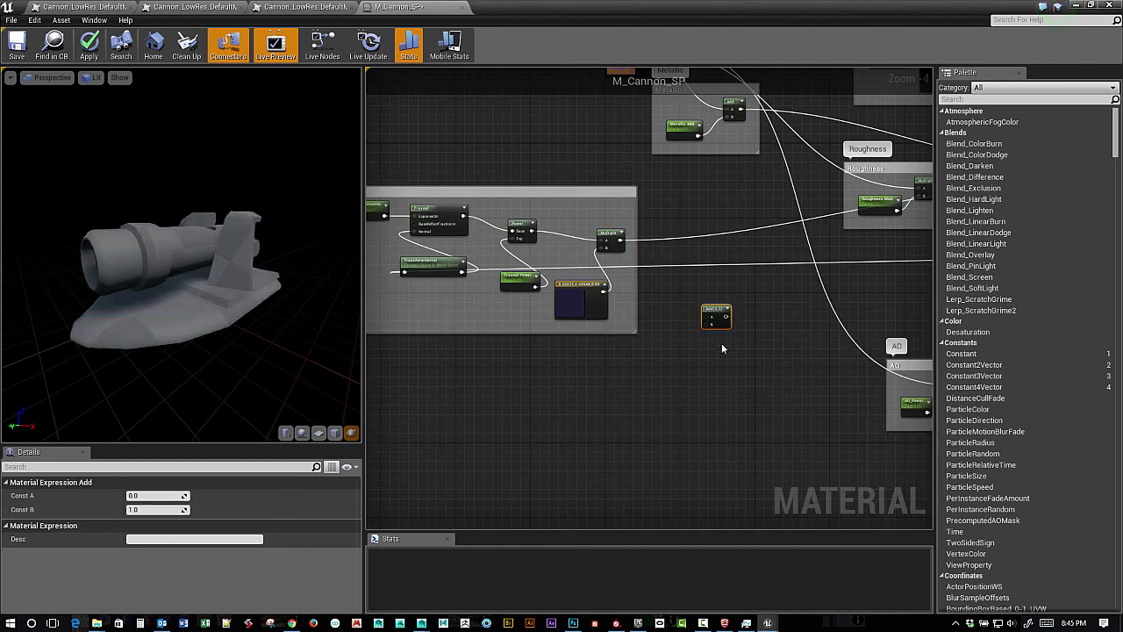
pyautogui.moveTo(621, 239); pyautogui.dragTo(705, 317)
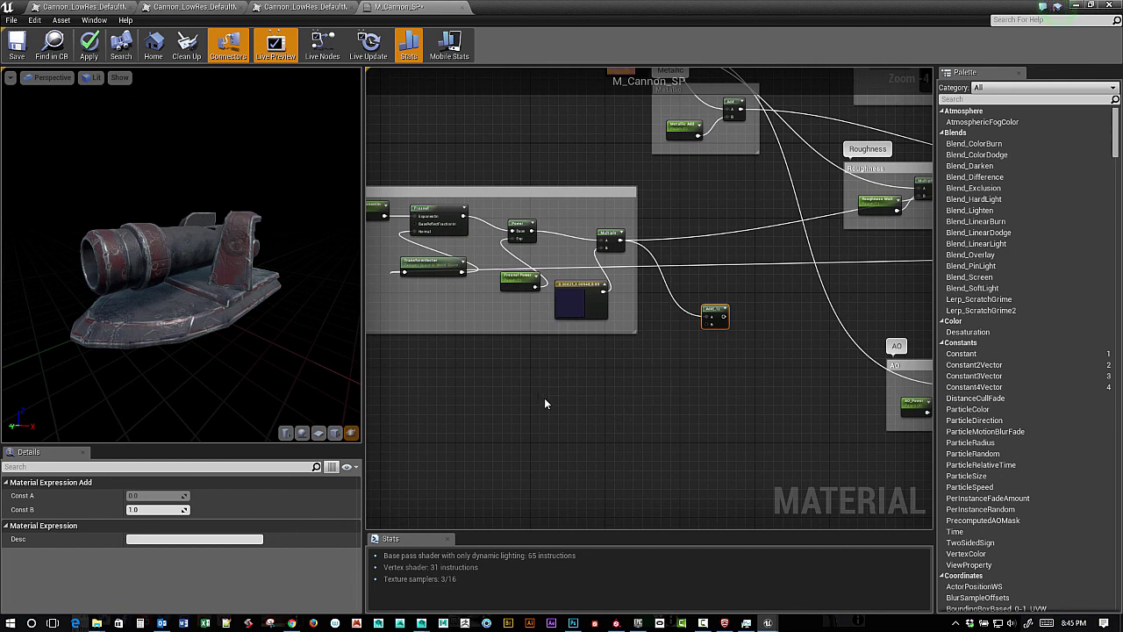
# Step: Create a Multiply node in the empty graph area below the Fresnel comment group
pyautogui.moveTo(544, 403); pyautogui.dragTo(414, 519, button='right')
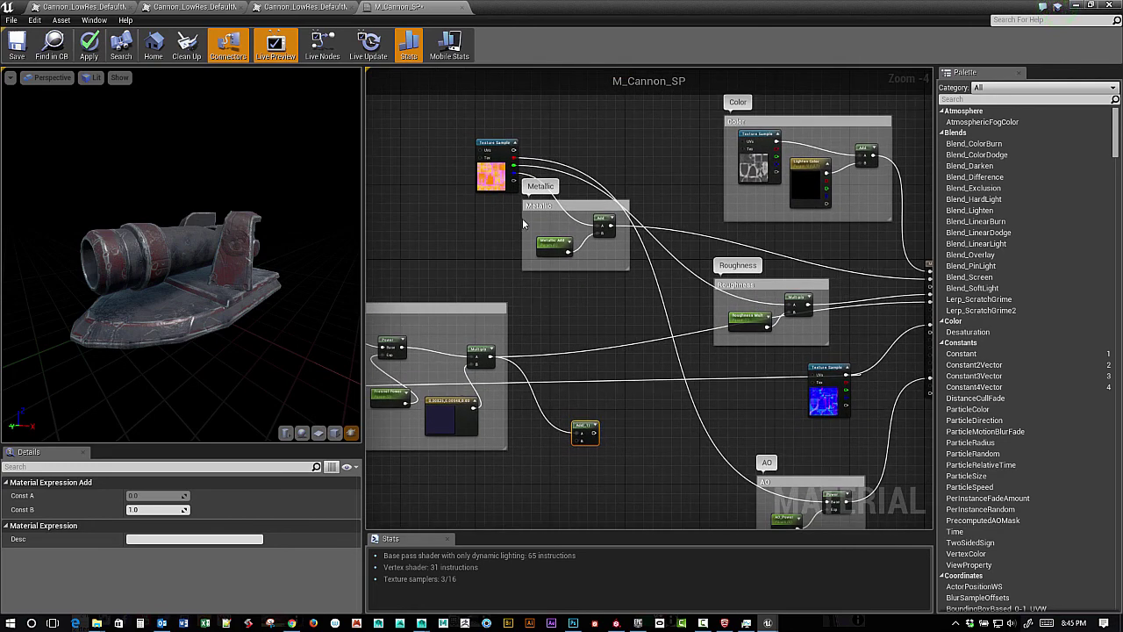
pyautogui.moveTo(514, 217); pyautogui.dragTo(525, 191, button='right')
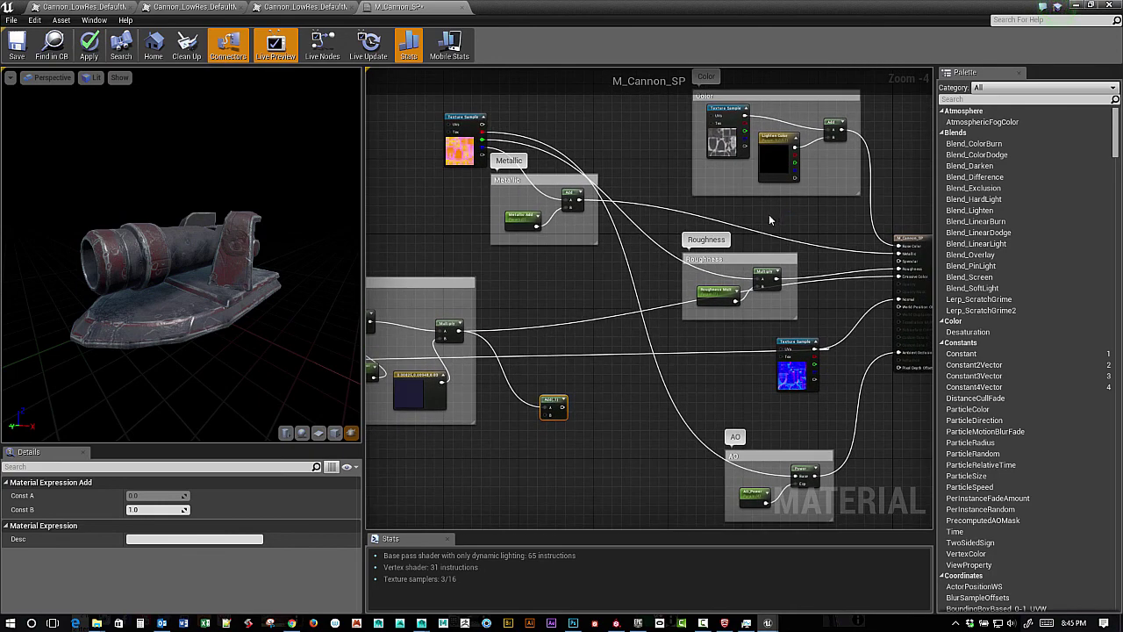
pyautogui.click(725, 146)
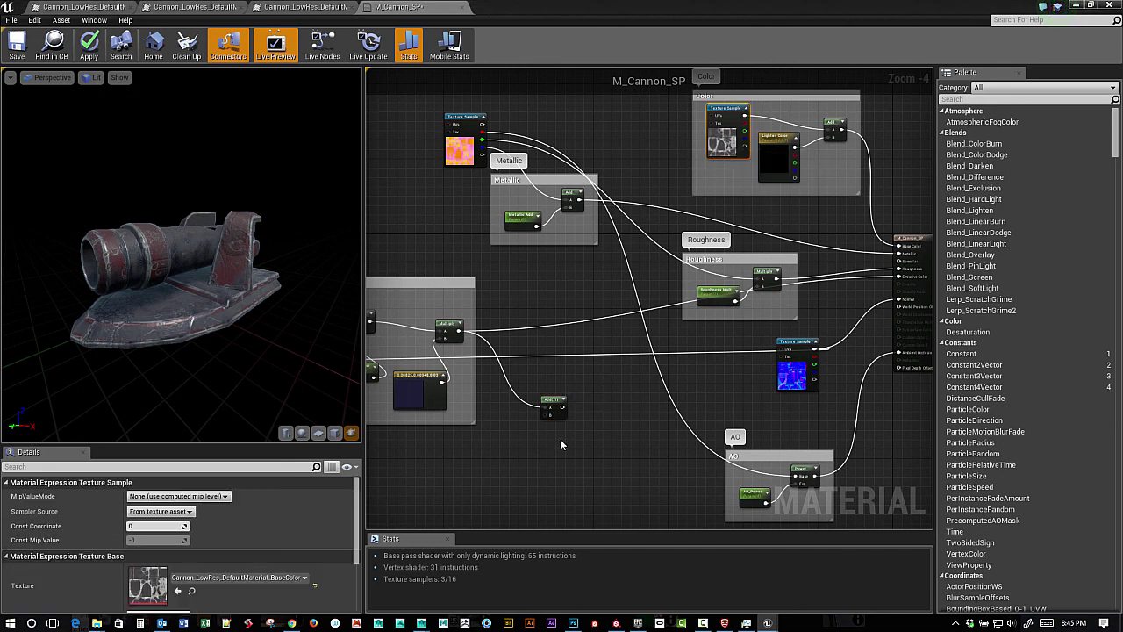
pyautogui.moveTo(537, 470); pyautogui.dragTo(520, 379, button='right')
pyautogui.scroll(2, 518, 412)
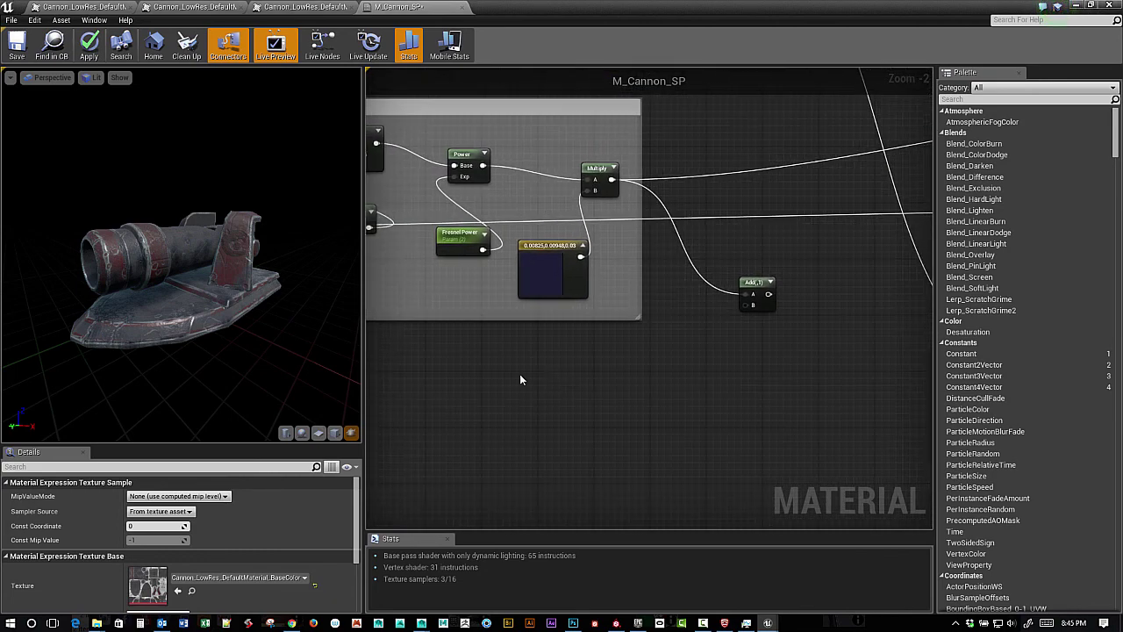
pyautogui.rightClick(568, 381)
pyautogui.write('m')
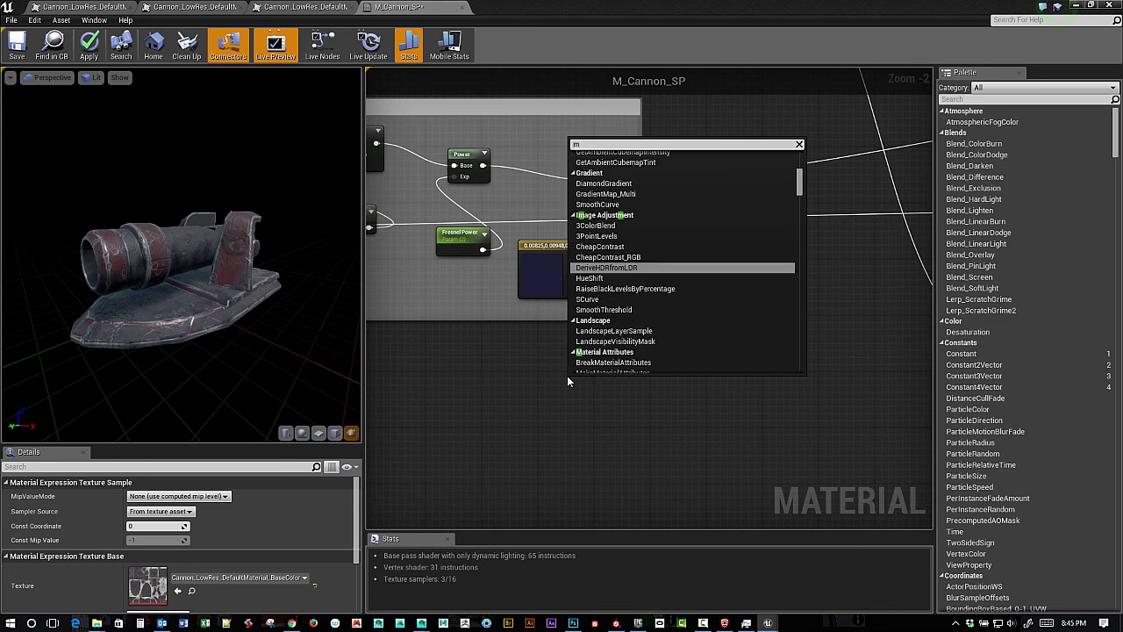
pyautogui.write('ul')
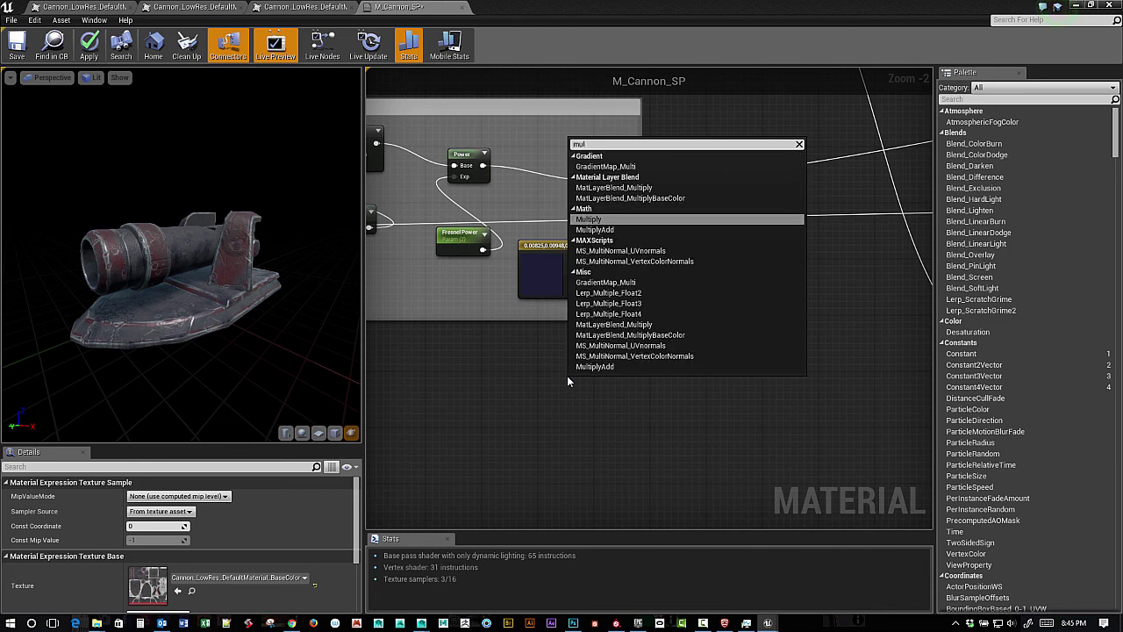
pyautogui.press('Return')
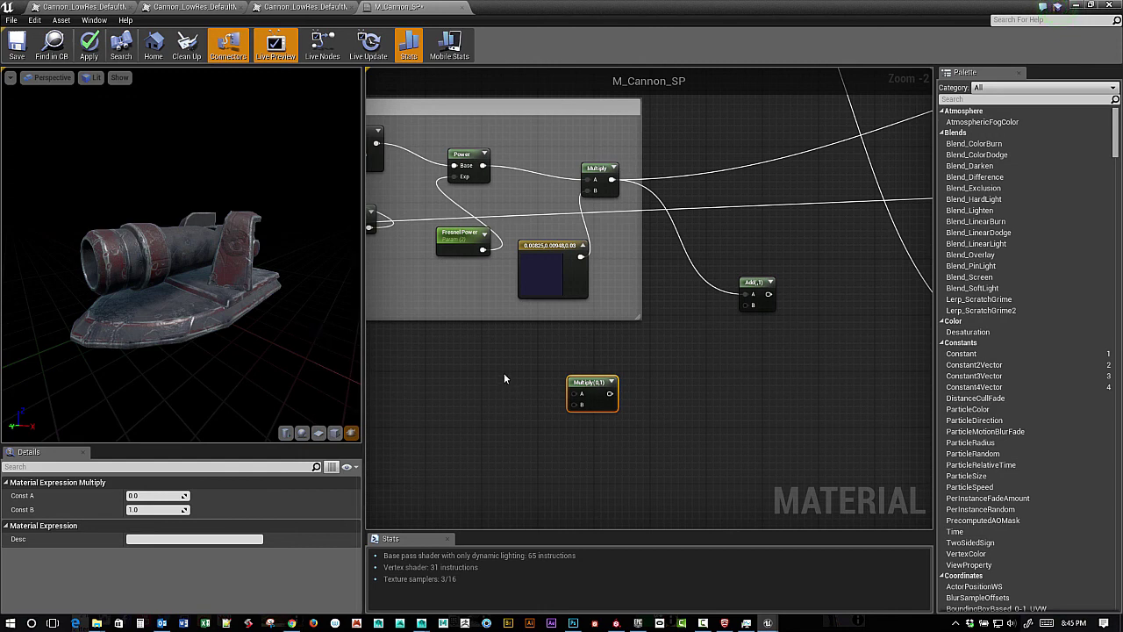
# Step: Place a Constant3Vector node below the new Multiply node and convert it to a vector parameter
pyautogui.moveTo(178, 284); pyautogui.dragTo(136, 261)
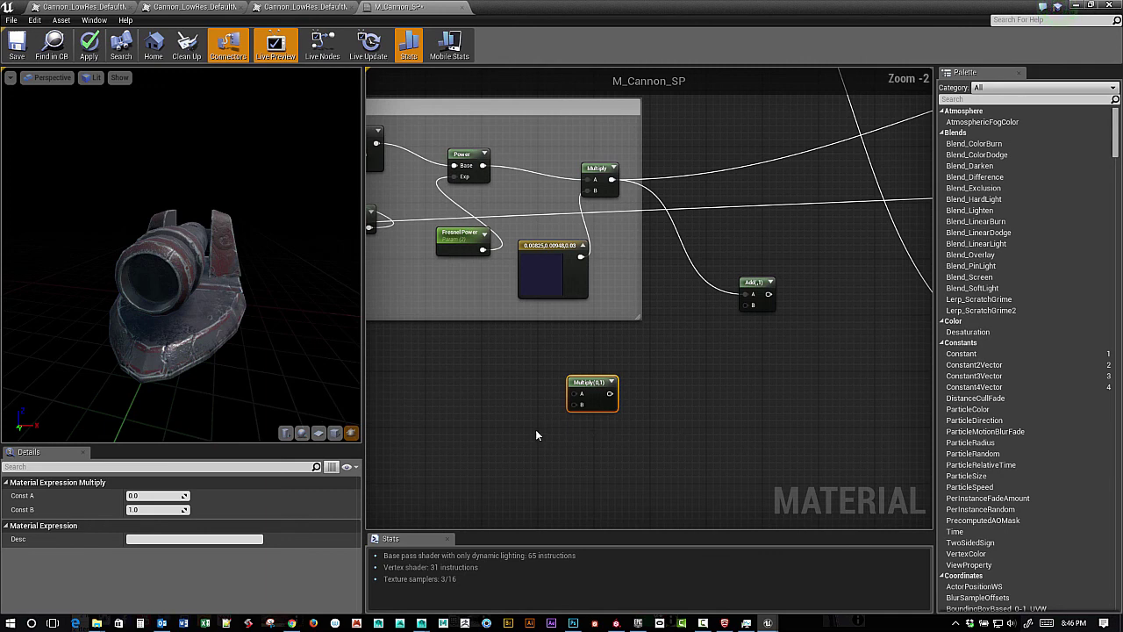
pyautogui.click(597, 435)
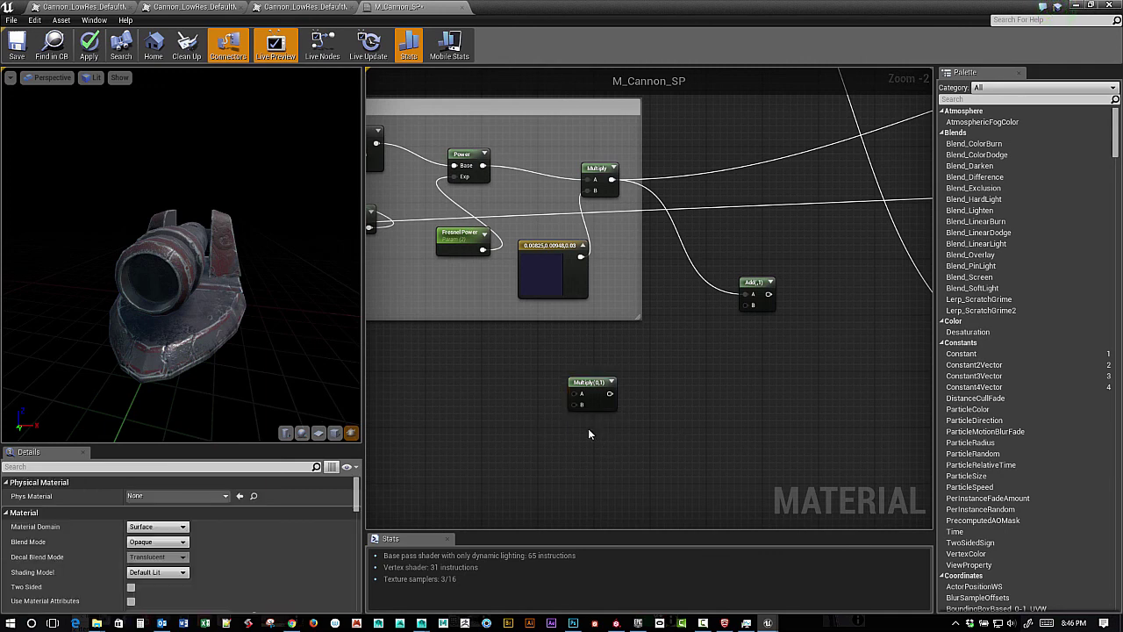
pyautogui.rightClick(506, 434)
pyautogui.click(485, 430)
pyautogui.click(495, 462)
pyautogui.moveTo(530, 469); pyautogui.dragTo(500, 450)
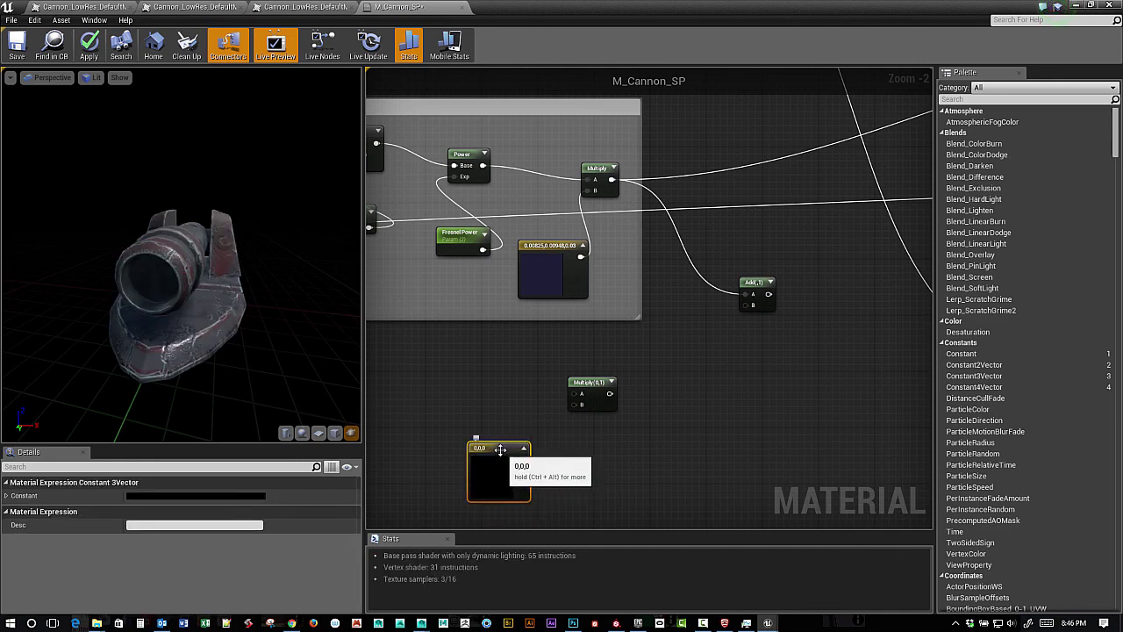
pyautogui.rightClick(495, 450)
pyautogui.click(539, 267)
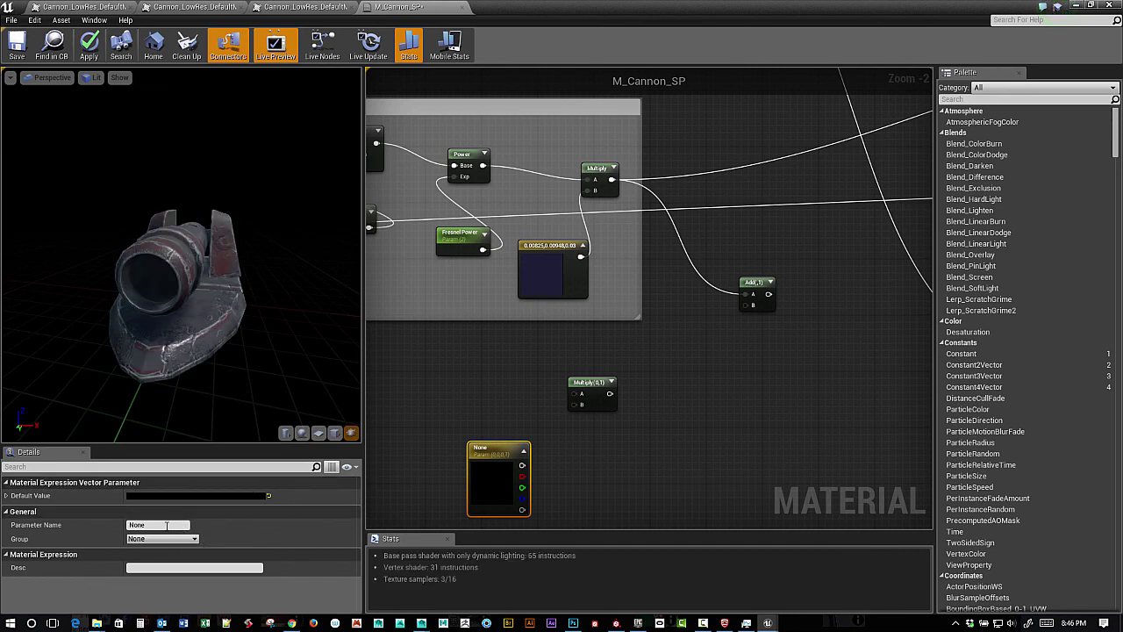
# Step: Name the new vector parameter Emiss
pyautogui.click(166, 525)
pyautogui.write('Emiss')
pyautogui.press('Return')
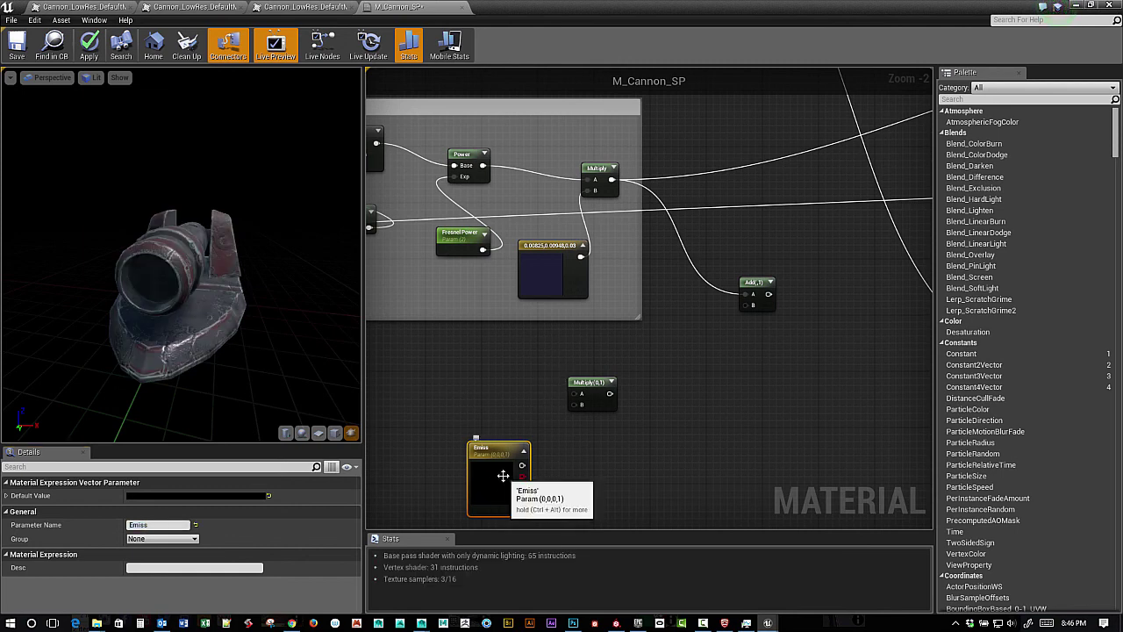
# Step: Set the Emiss parameter's default colour to pure red with a brightness value (V) of 10
pyautogui.doubleClick(501, 470)
pyautogui.moveTo(683, 375); pyautogui.dragTo(657, 343)
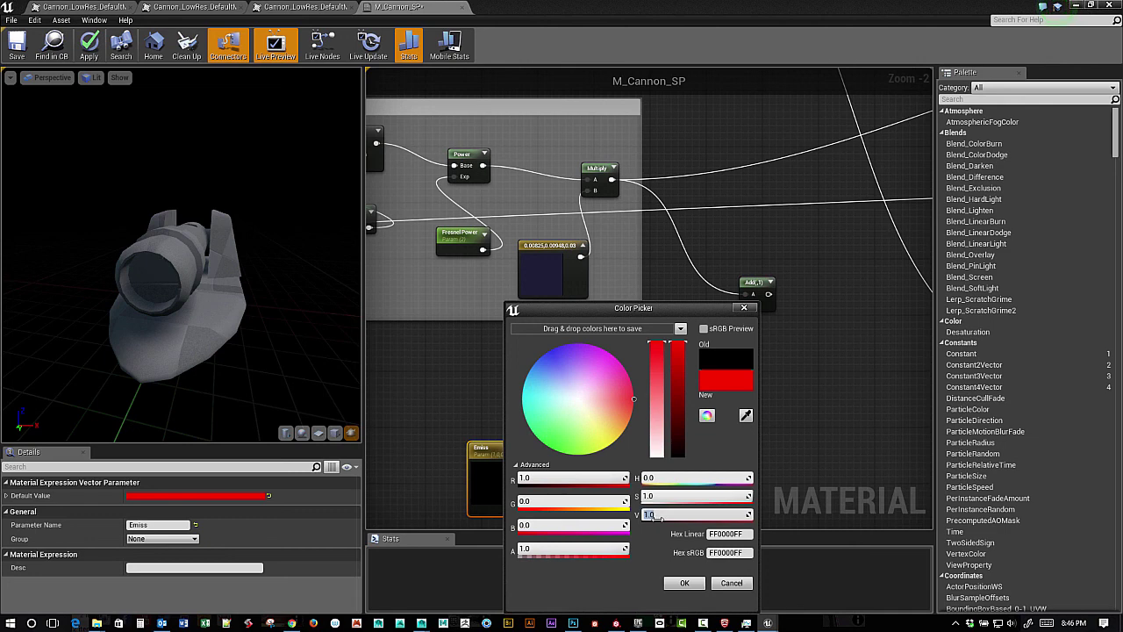
pyautogui.write('0')
pyautogui.press('Return')
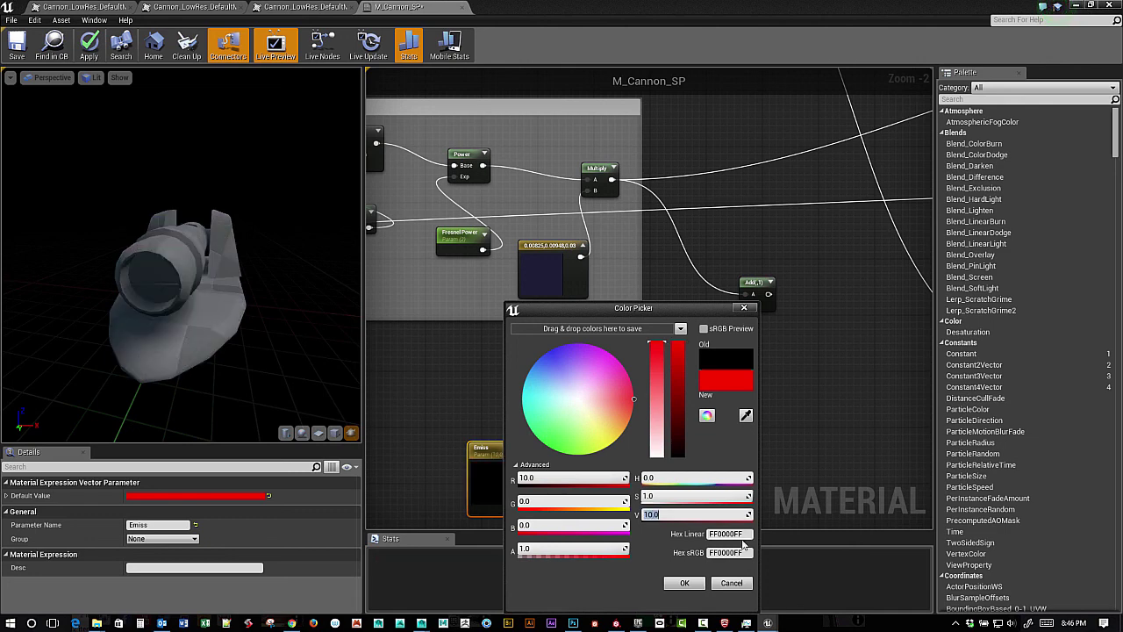
pyautogui.click(684, 583)
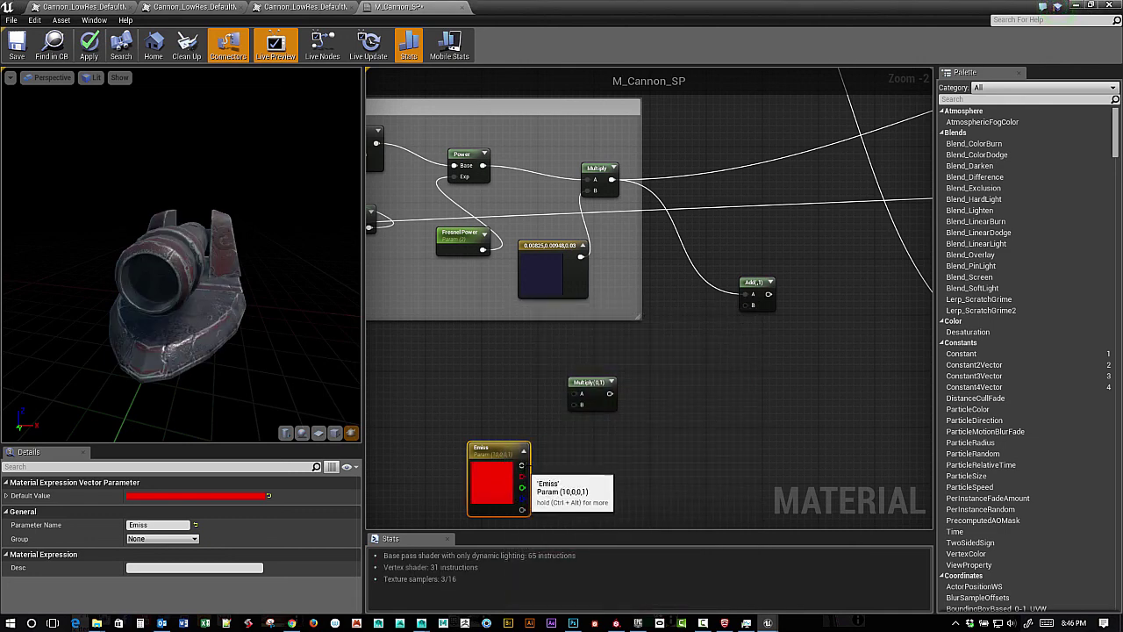
# Step: Wire Emiss into the new Multiply's B input, that Multiply into the Add's B input, and the Add output into Emissive Color
pyautogui.moveTo(522, 465); pyautogui.dragTo(576, 408)
pyautogui.moveTo(702, 433); pyautogui.dragTo(608, 435, button='right')
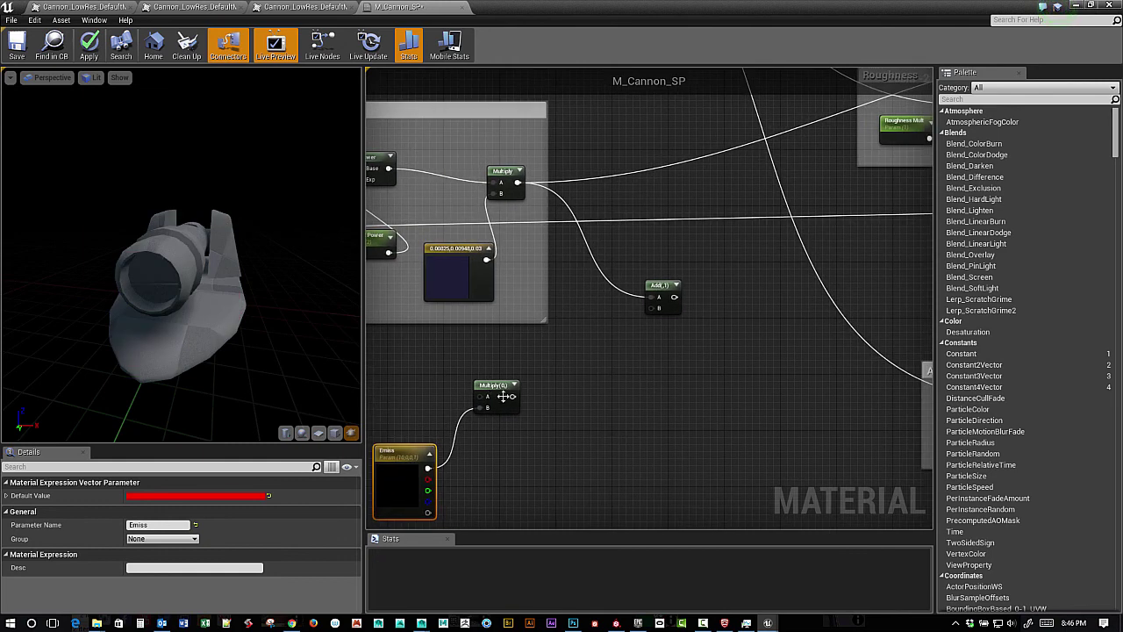
pyautogui.moveTo(514, 397); pyautogui.dragTo(656, 316)
pyautogui.moveTo(675, 298); pyautogui.dragTo(615, 360, button='right')
pyautogui.rightClick(616, 363)
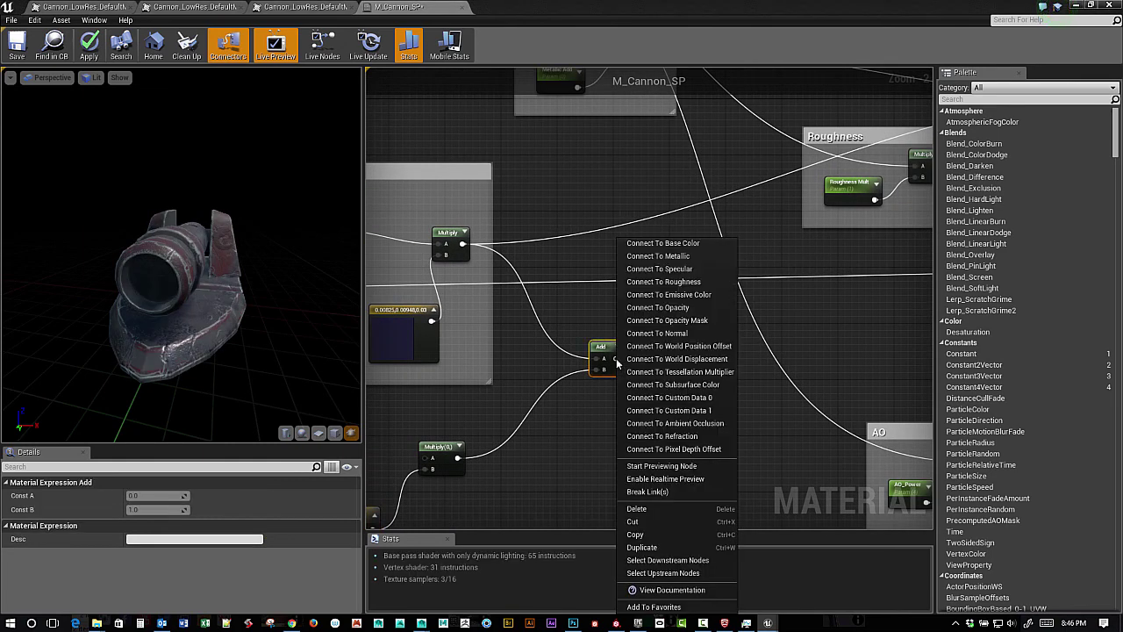
pyautogui.click(669, 293)
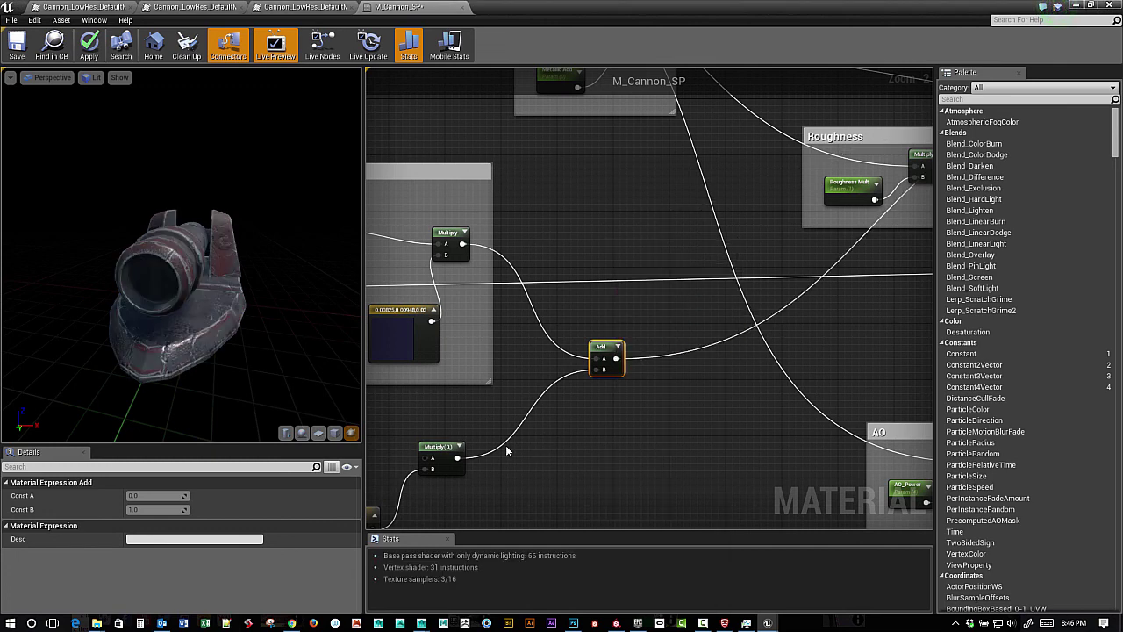
# Step: Create a Constant node with value 1 and connect it to the A input of the Emiss Multiply node
pyautogui.moveTo(604, 453); pyautogui.dragTo(598, 441, button='right')
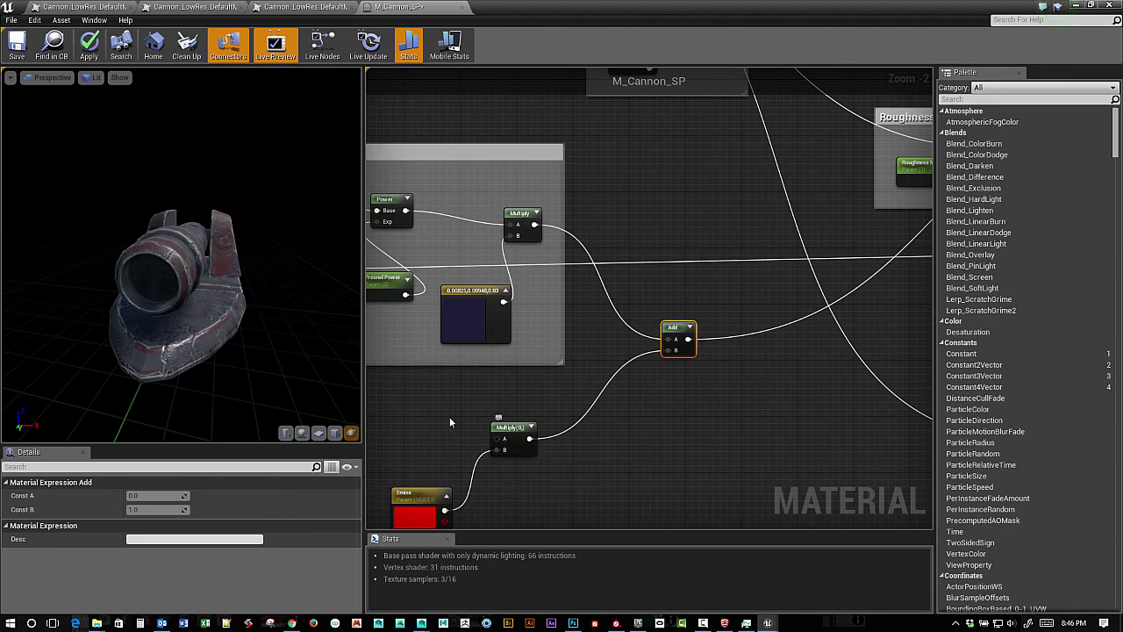
pyautogui.moveTo(451, 420); pyautogui.dragTo(526, 400, button='right')
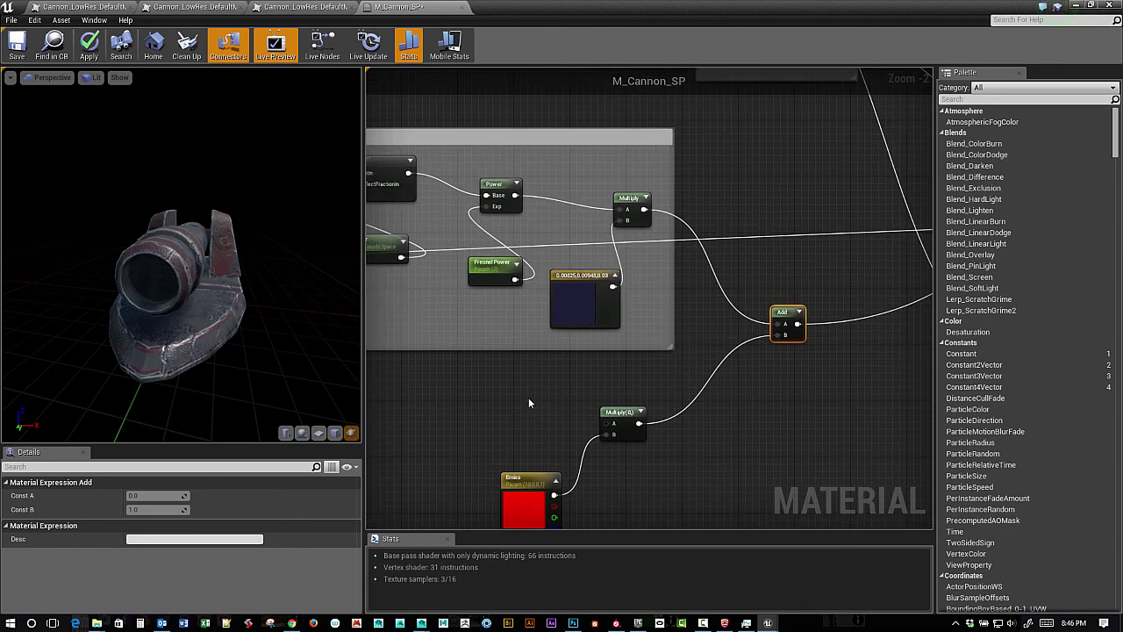
pyautogui.click(529, 403)
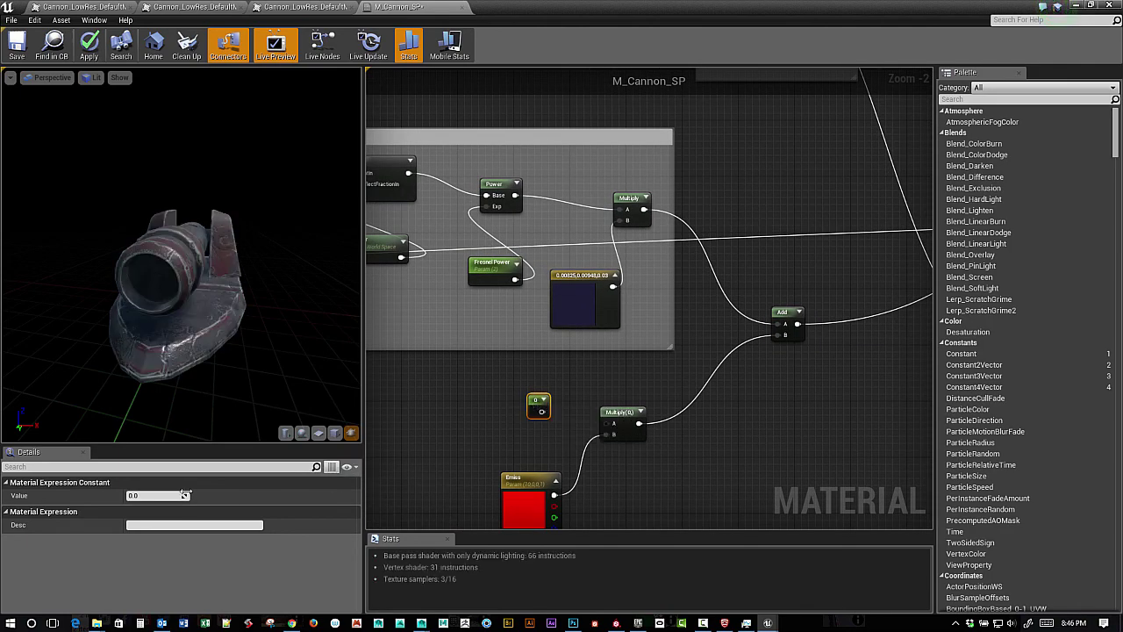
pyautogui.write('1')
pyautogui.press('Return')
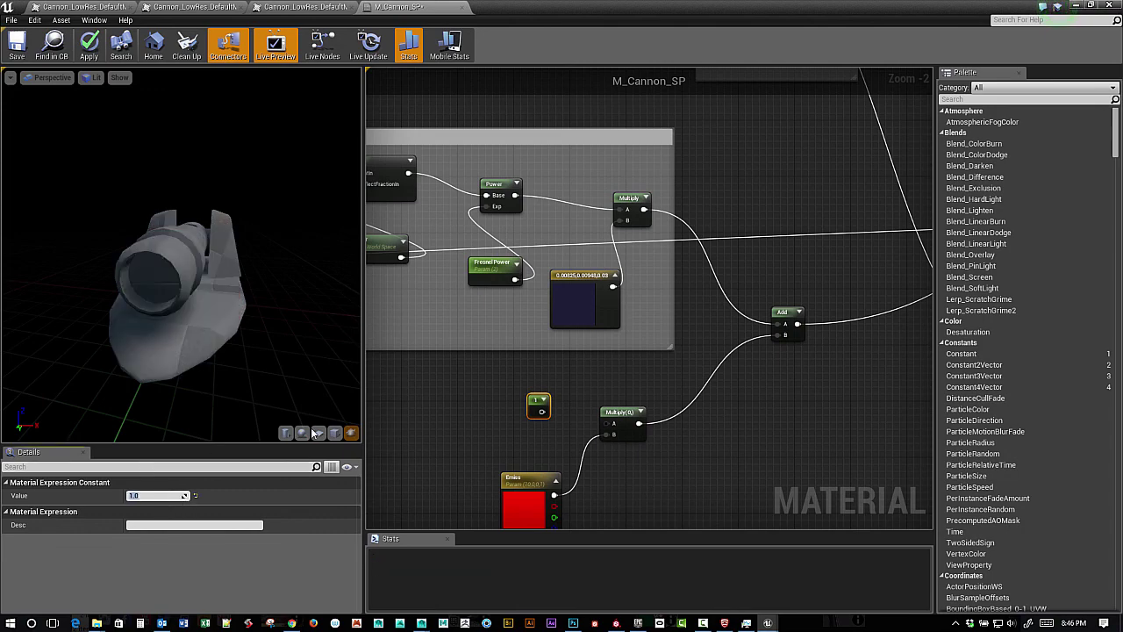
pyautogui.moveTo(542, 412); pyautogui.dragTo(608, 425)
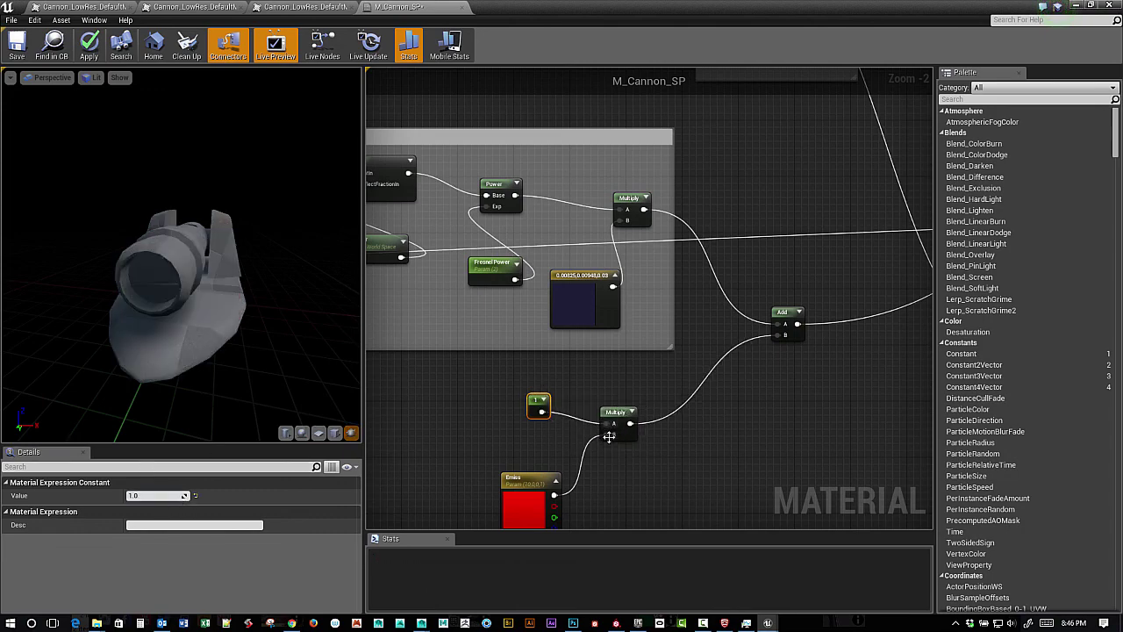
# Step: Examine the emissive effect on the preview cannon from several angles and compare it with the node graph
pyautogui.scroll(-2, 663, 393)
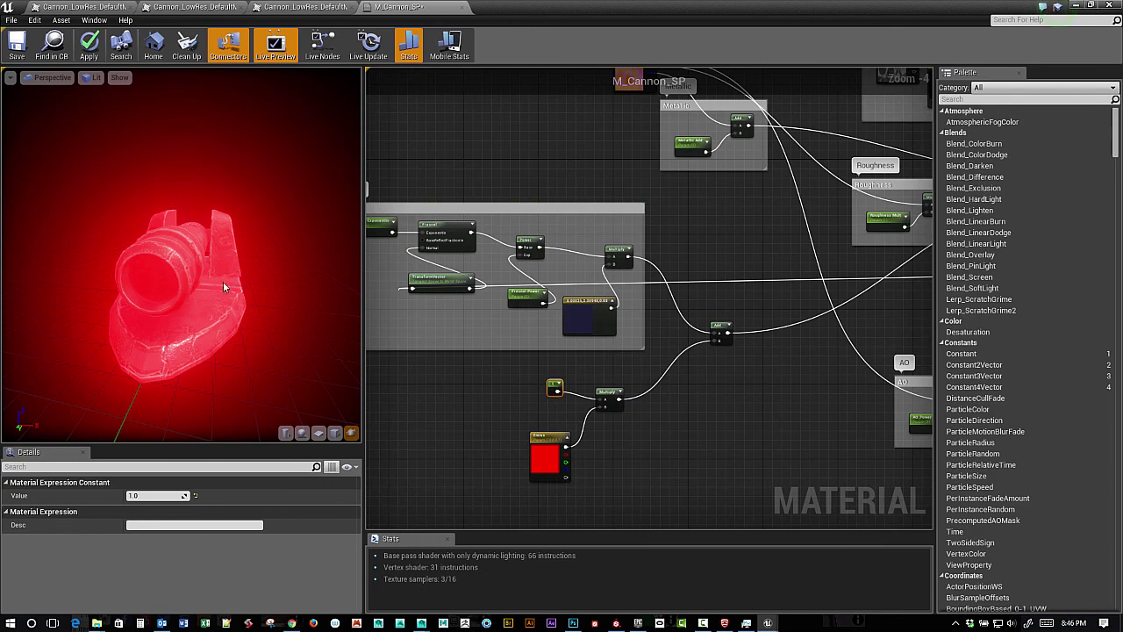
pyautogui.moveTo(223, 282); pyautogui.dragTo(262, 279)
pyautogui.moveTo(709, 446); pyautogui.dragTo(680, 458, button='right')
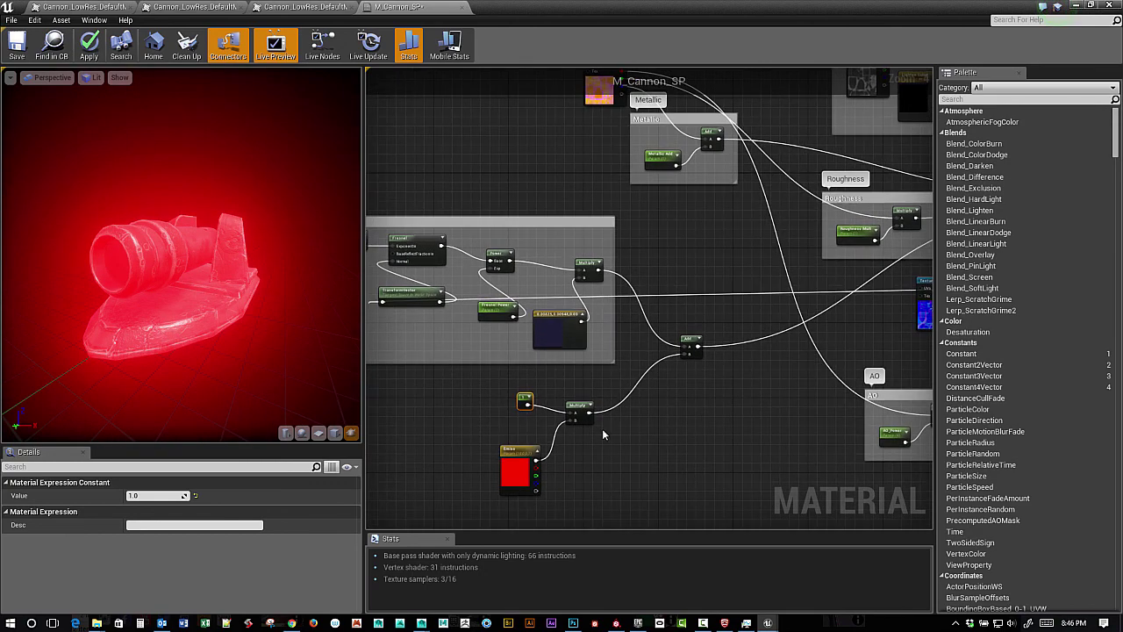
pyautogui.scroll(1, 602, 427)
pyautogui.moveTo(472, 376); pyautogui.dragTo(565, 365, button='right')
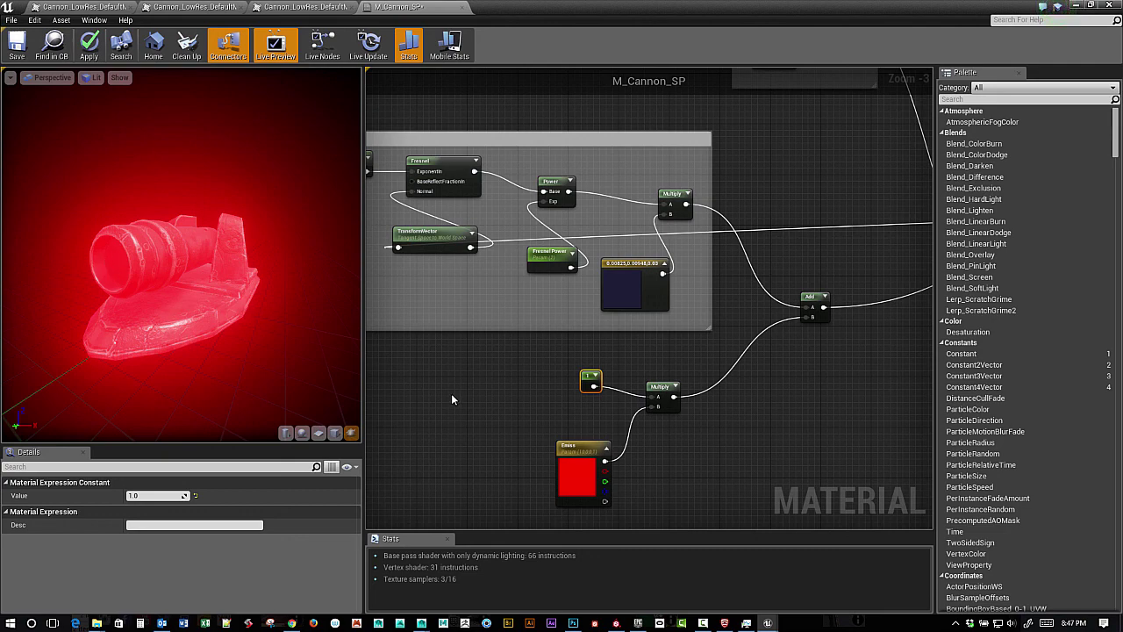
pyautogui.moveTo(319, 358); pyautogui.dragTo(254, 360)
pyautogui.moveTo(691, 437); pyautogui.dragTo(678, 429, button='right')
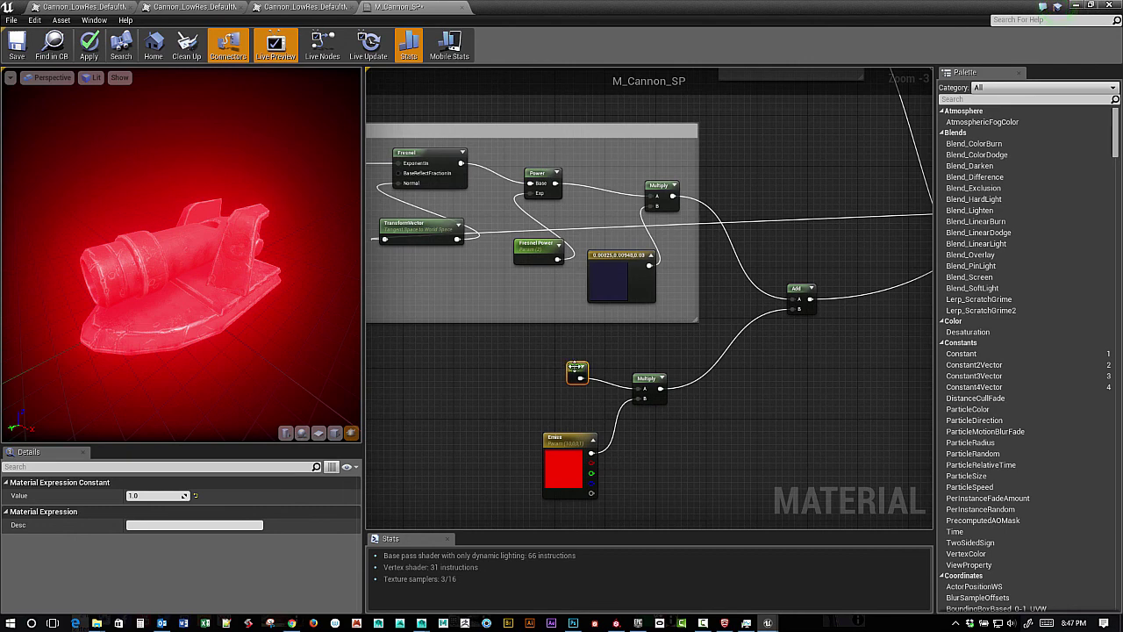
# Step: Set the Constant feeding the Emiss Multiply node to 0 and save the material
pyautogui.click(154, 495)
pyautogui.write('0')
pyautogui.press('Return')
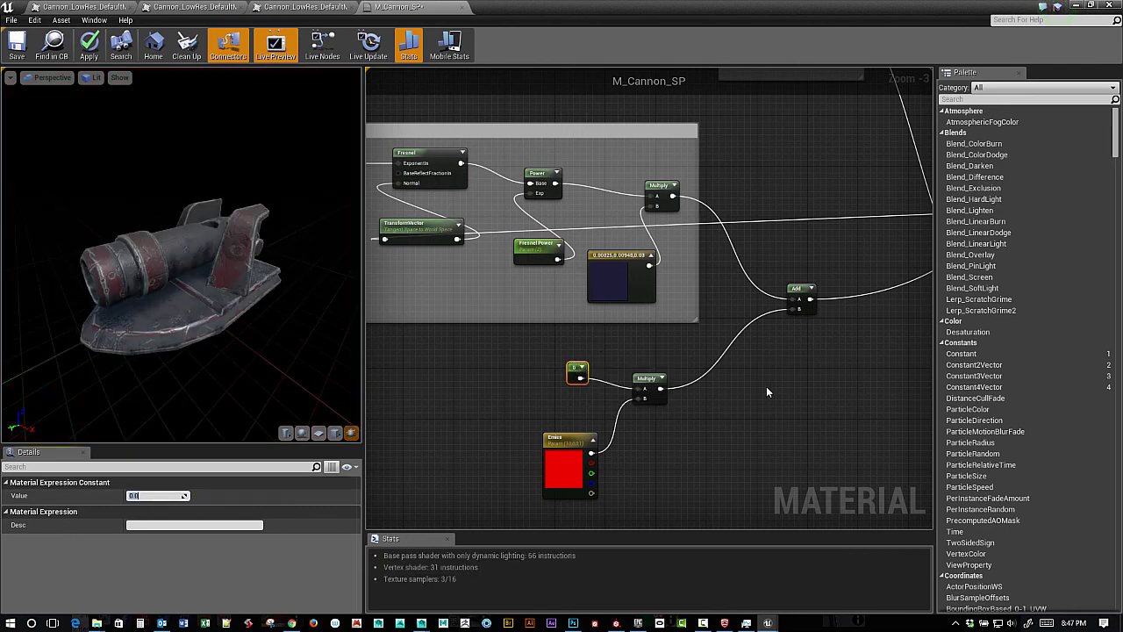
pyautogui.moveTo(715, 398); pyautogui.dragTo(703, 434, button='right')
pyautogui.scroll(-1, 572, 404)
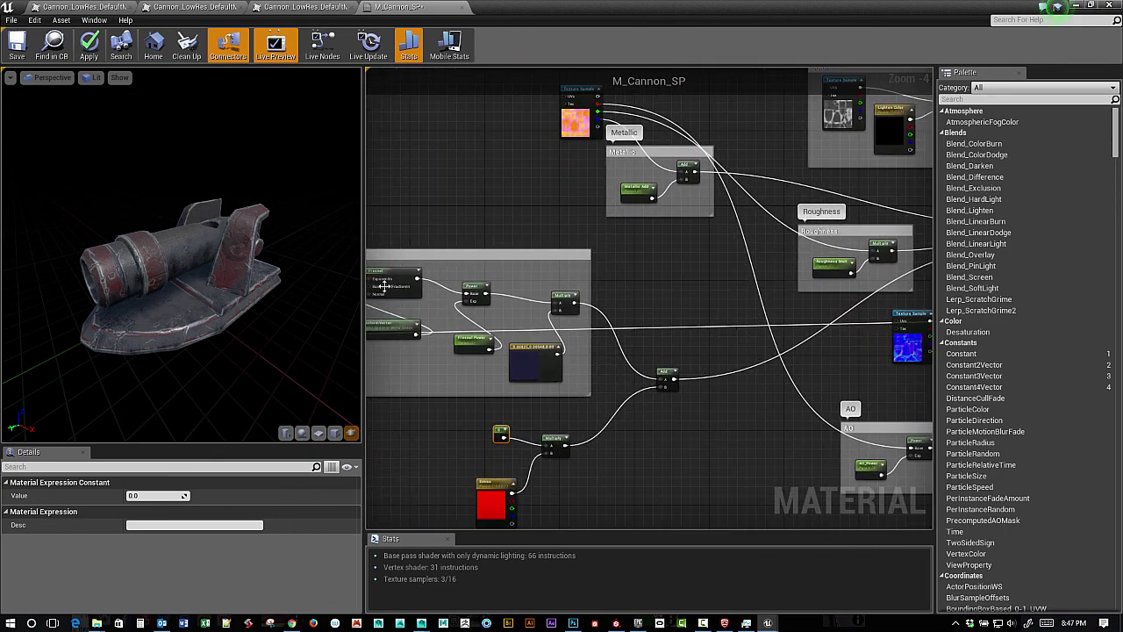
pyautogui.click(17, 46)
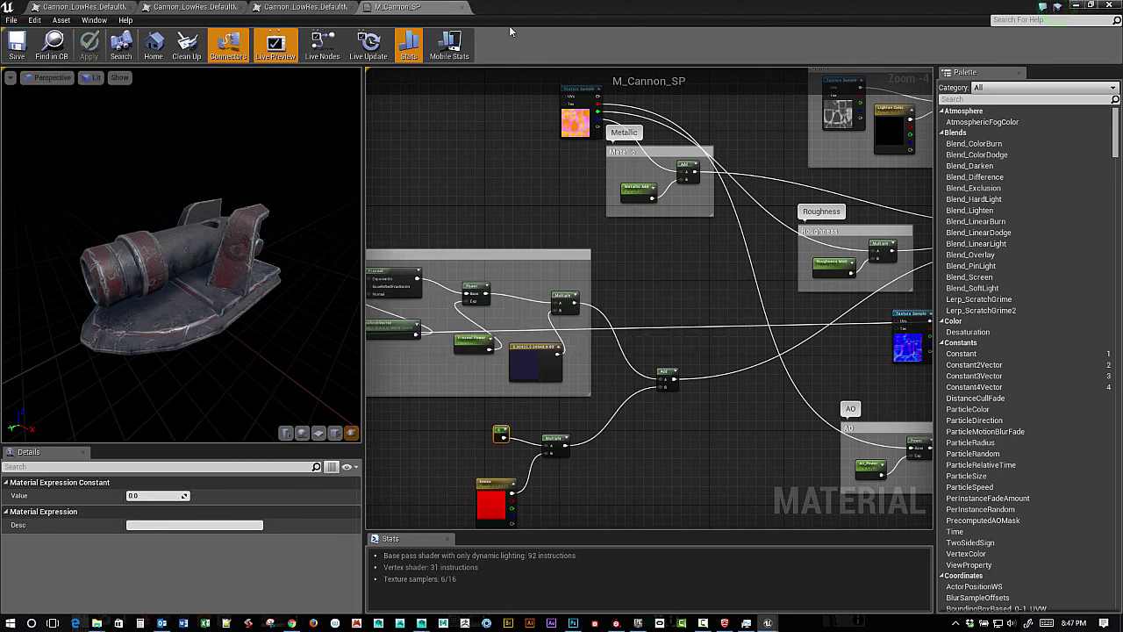
# Step: Open the CannonGameRes static mesh from the Cannon Meshes folder in its own editor, keeping the content folders accessible
pyautogui.doubleClick(556, 15)
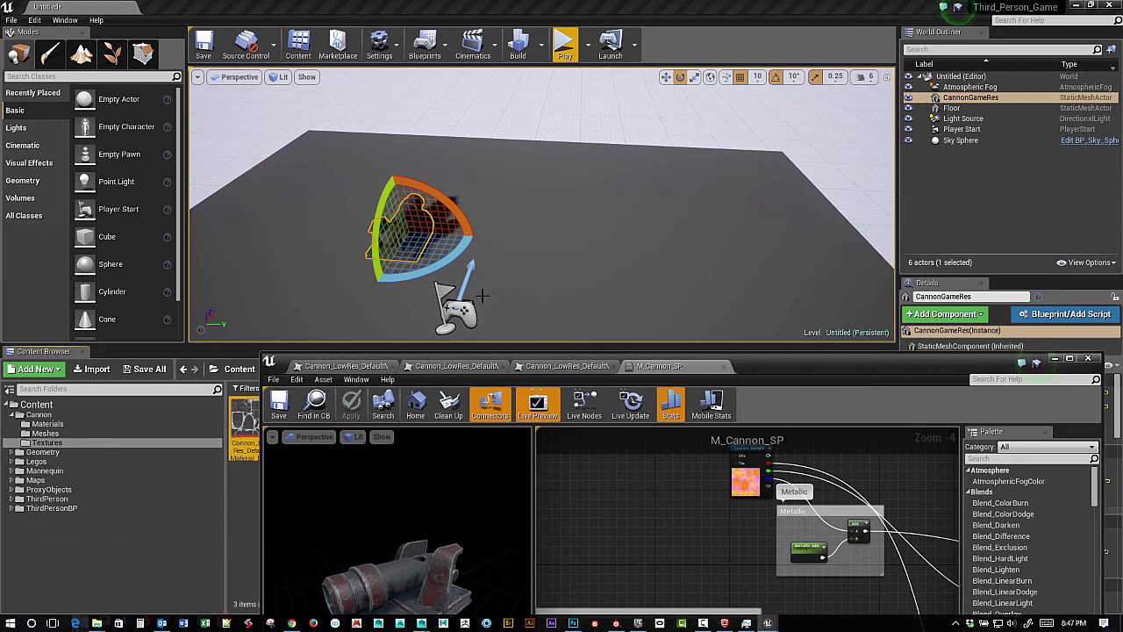
pyautogui.click(148, 433)
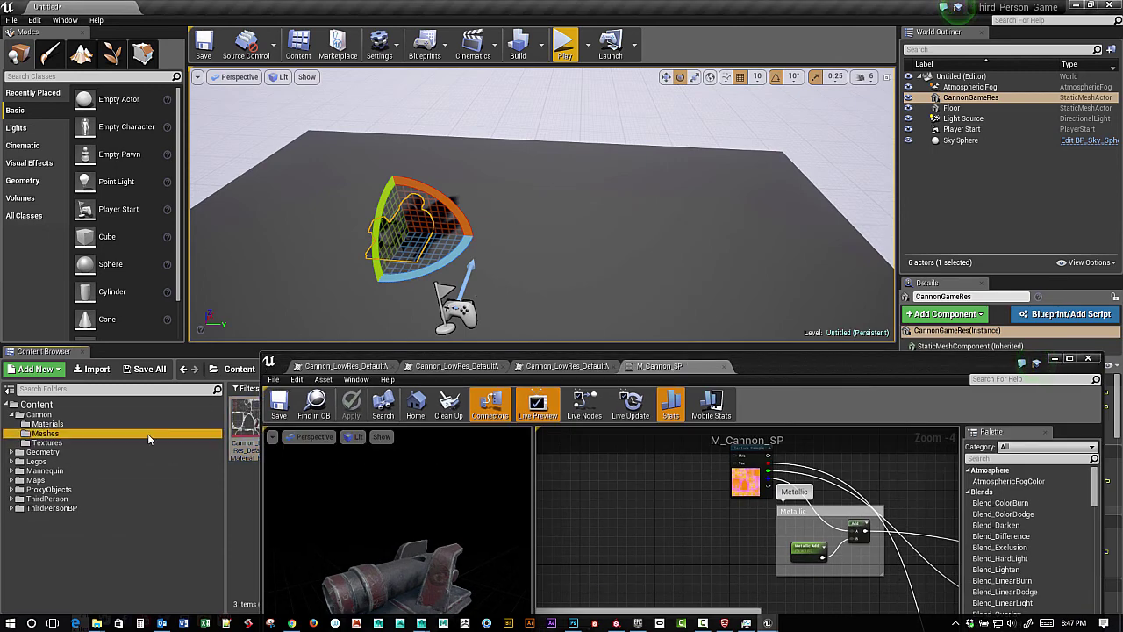
pyautogui.moveTo(588, 377); pyautogui.dragTo(778, 361)
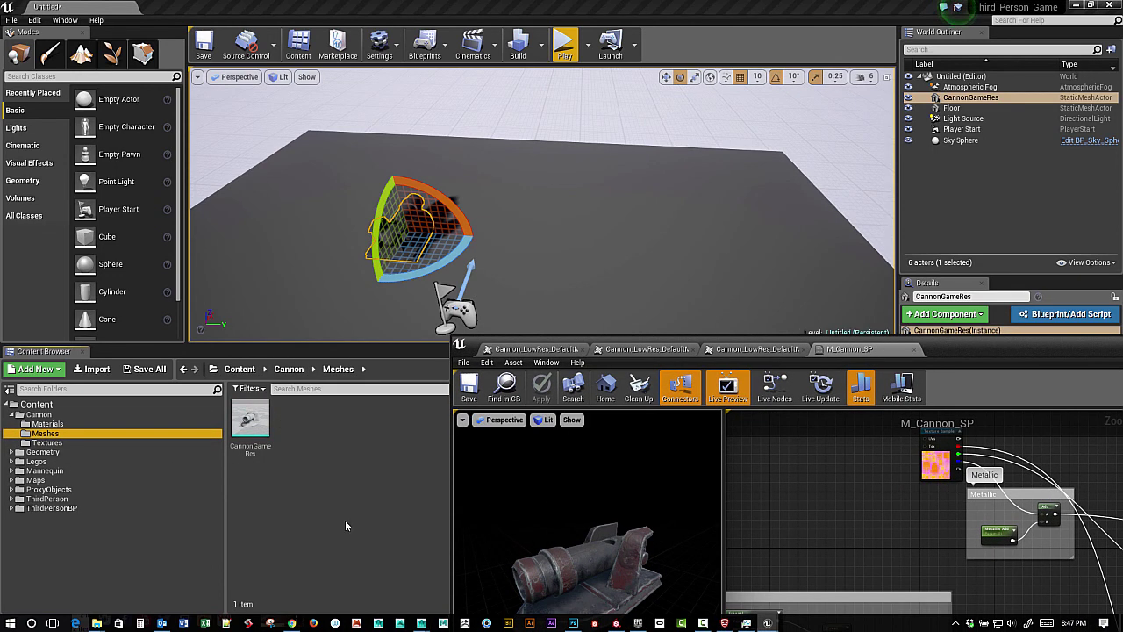
pyautogui.click(250, 418)
pyautogui.doubleClick(250, 418)
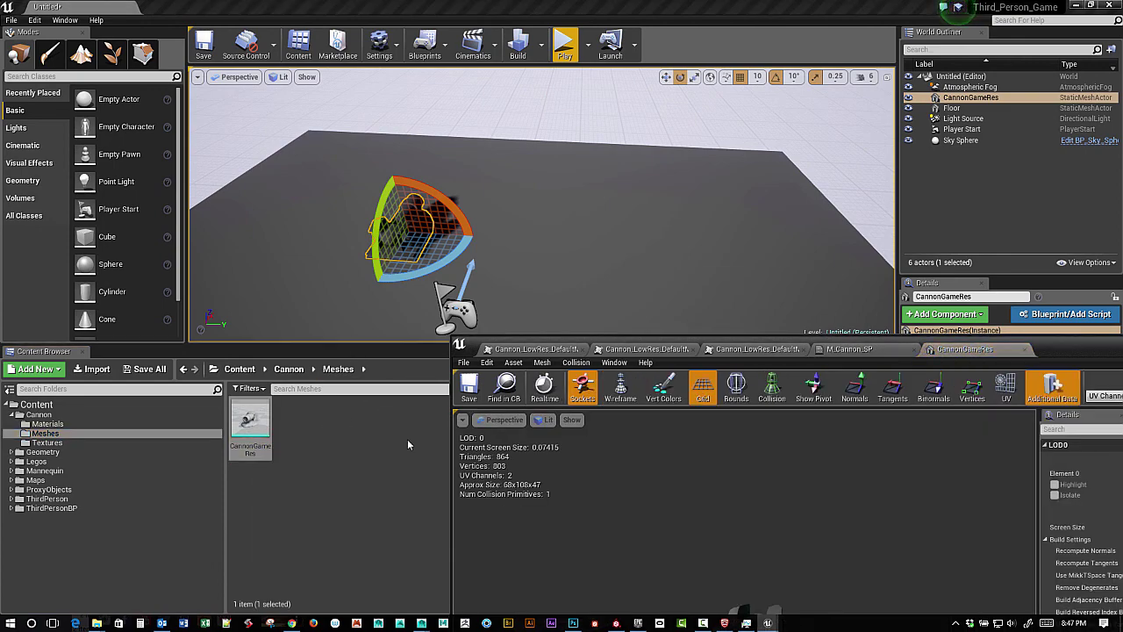
pyautogui.moveTo(1079, 354); pyautogui.dragTo(916, 141)
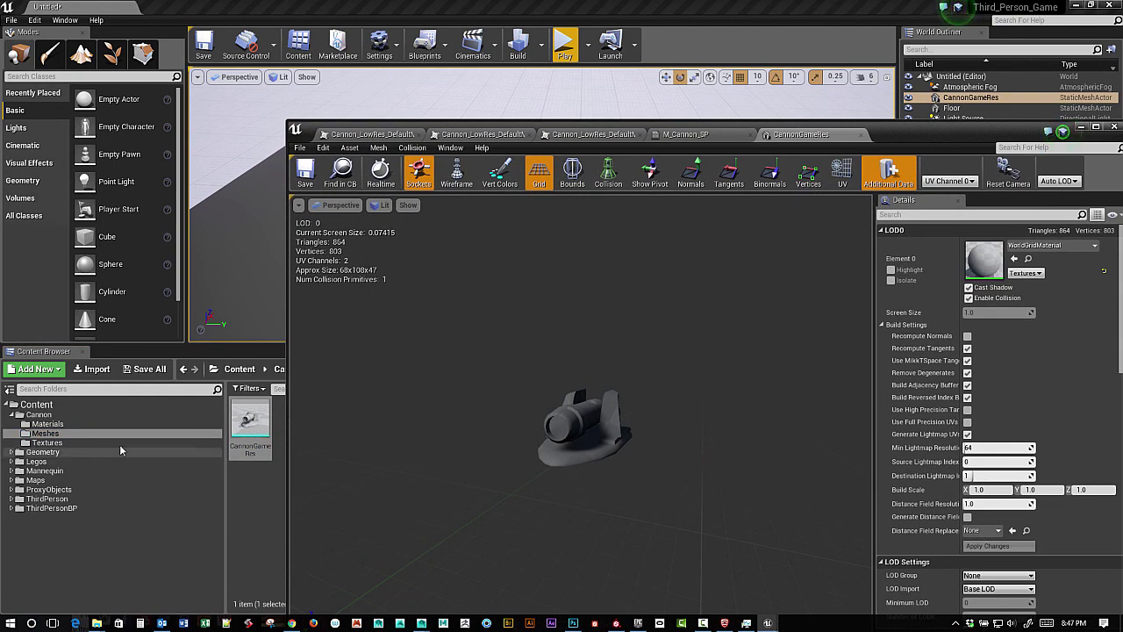
# Step: Assign the M_Cannon_SP material from the Materials folder to Element 0 of the CannonGameRes mesh
pyautogui.click(47, 423)
pyautogui.click(246, 413)
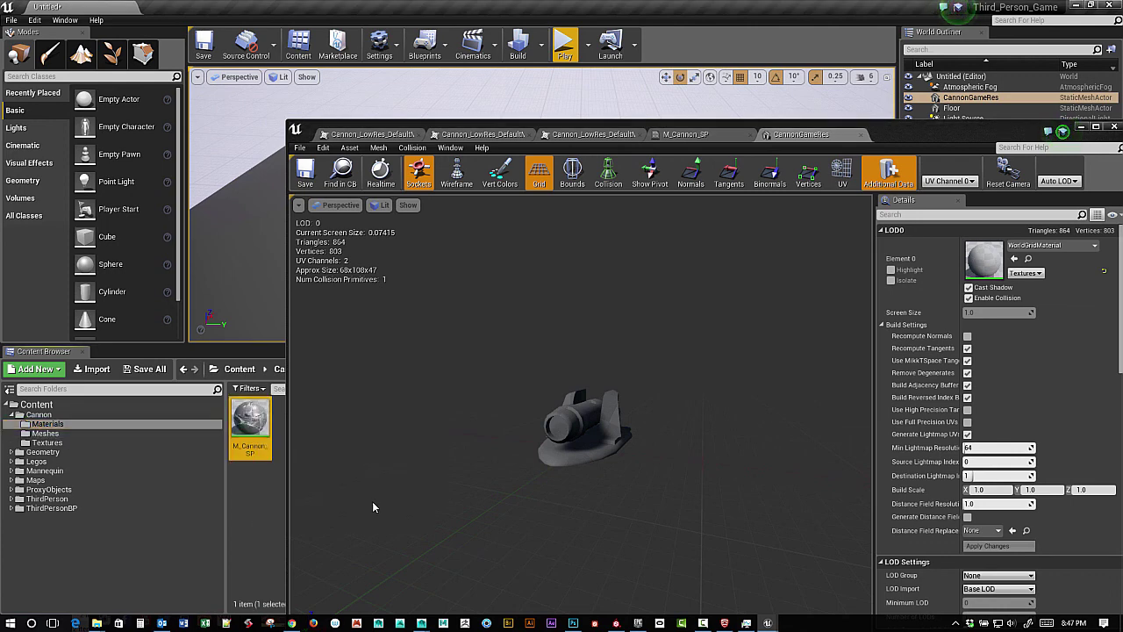
pyautogui.click(1014, 259)
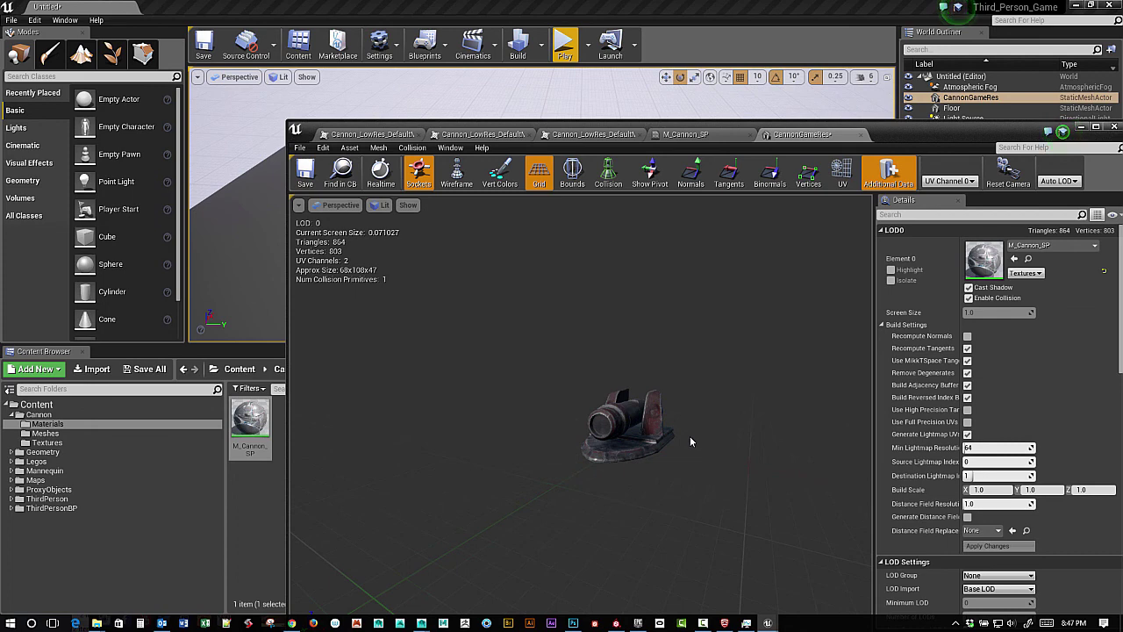
# Step: Examine the material on the cannon up close, under different light directions in the mesh editor and in the level
pyautogui.moveTo(690, 441); pyautogui.dragTo(628, 443)
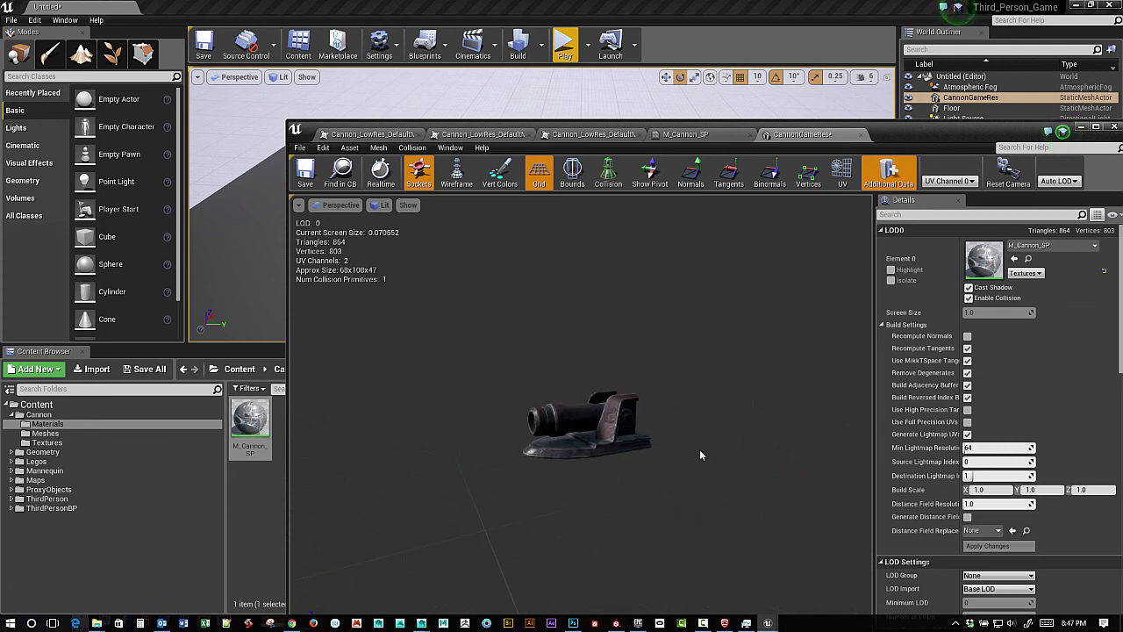
pyautogui.moveTo(704, 454); pyautogui.dragTo(704, 412, button='right')
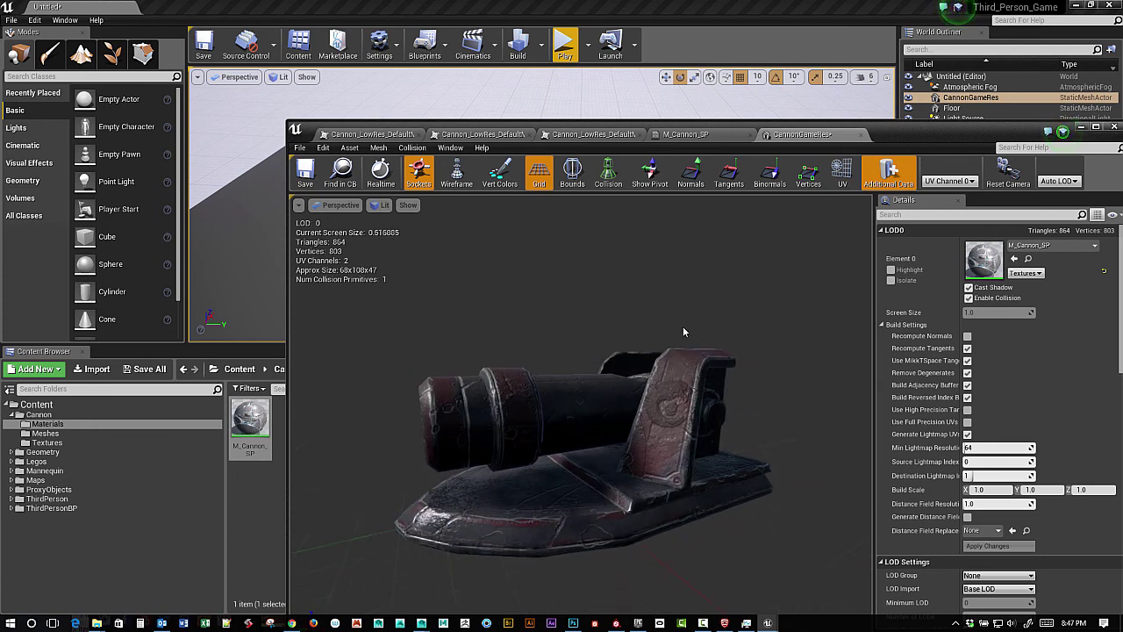
pyautogui.moveTo(684, 331); pyautogui.dragTo(636, 332)
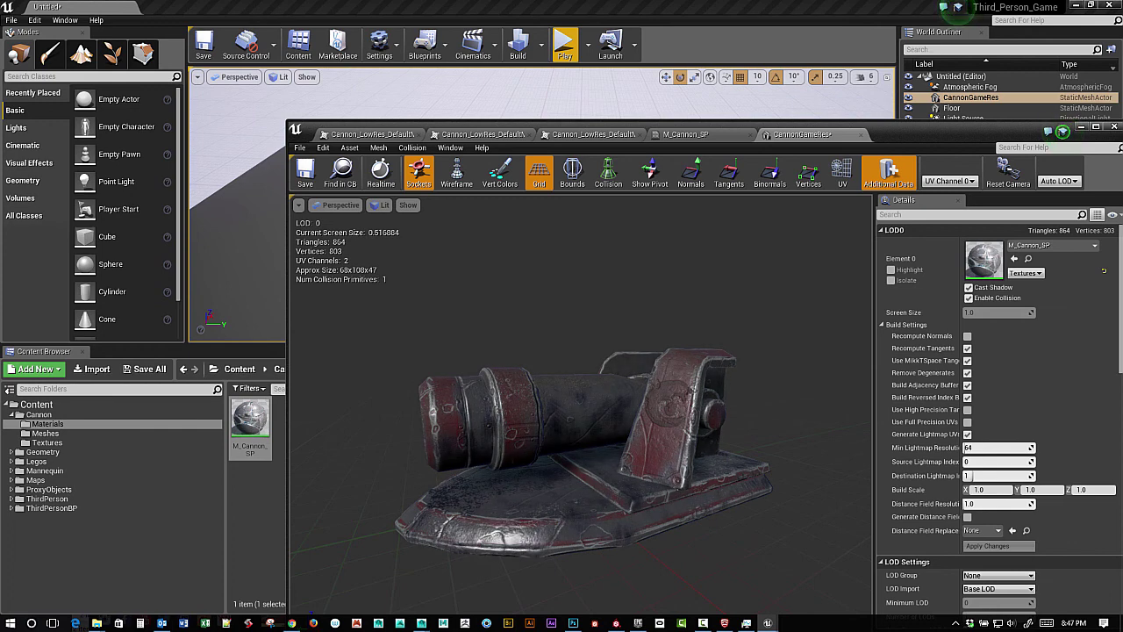
pyautogui.moveTo(741, 335); pyautogui.dragTo(706, 334)
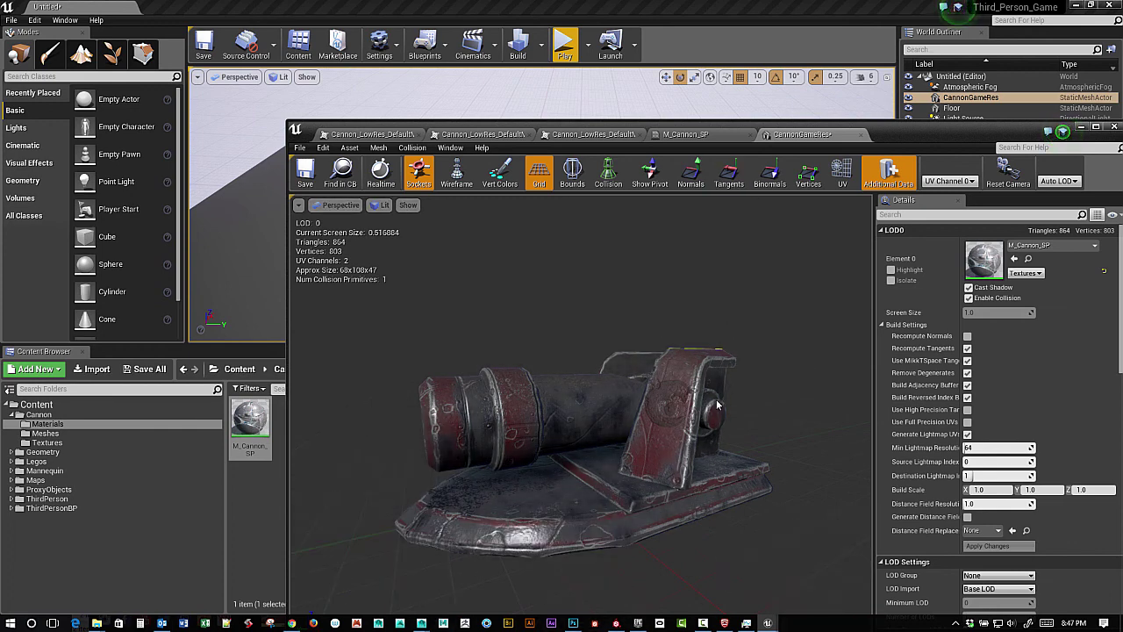
pyautogui.moveTo(717, 404); pyautogui.dragTo(775, 371)
pyautogui.moveTo(847, 145); pyautogui.dragTo(710, 387)
pyautogui.click(531, 223)
pyautogui.moveTo(531, 223); pyautogui.dragTo(492, 189)
pyautogui.moveTo(512, 241); pyautogui.dragTo(535, 197, button='right')
pyautogui.moveTo(513, 240)
pyautogui.mouseDown()
pyautogui.moveTo(512, 290)
pyautogui.moveTo(474, 219)
pyautogui.moveTo(544, 263)
pyautogui.moveTo(508, 246)
pyautogui.mouseUp()
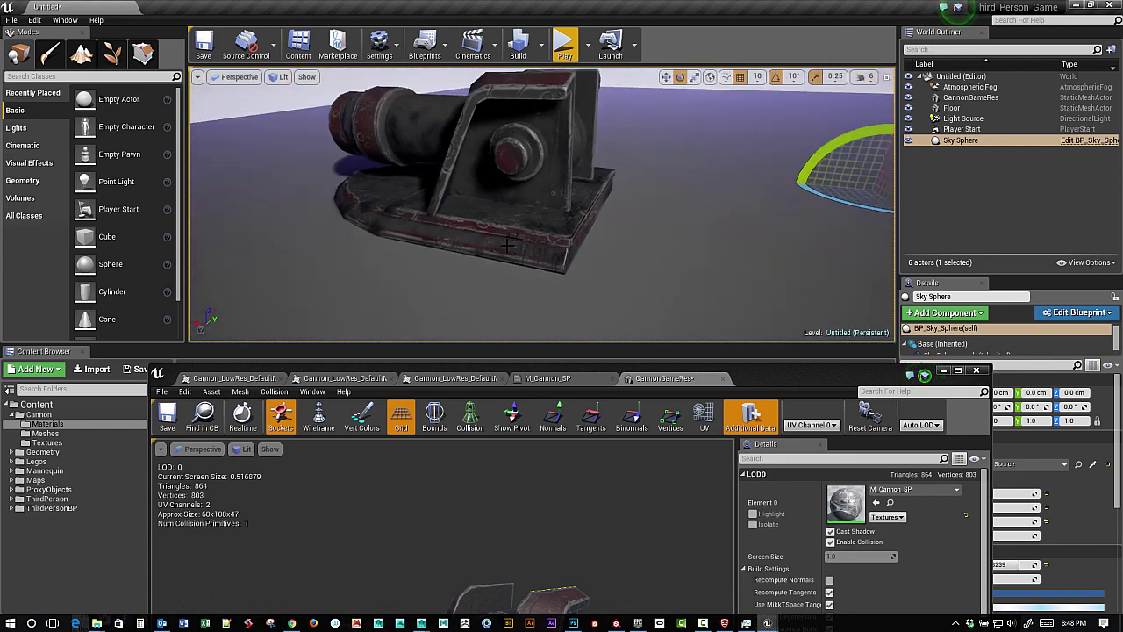
# Step: Create a material instance from M_Cannon_SP in the Materials folder, accepting the default name
pyautogui.moveTo(741, 380); pyautogui.dragTo(978, 270)
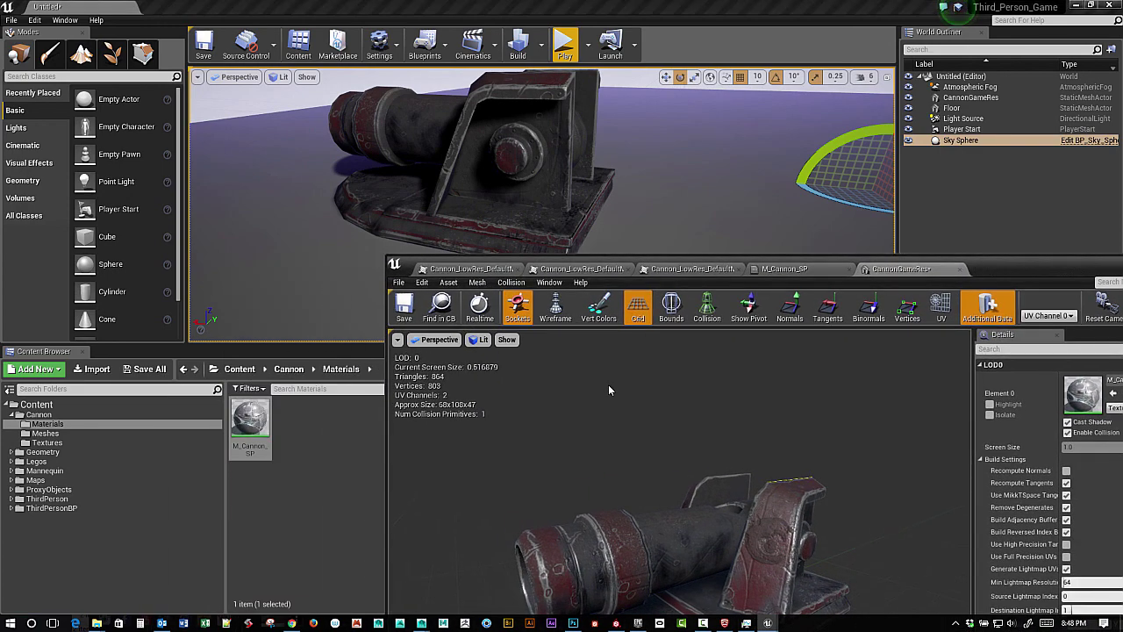
pyautogui.click(247, 417)
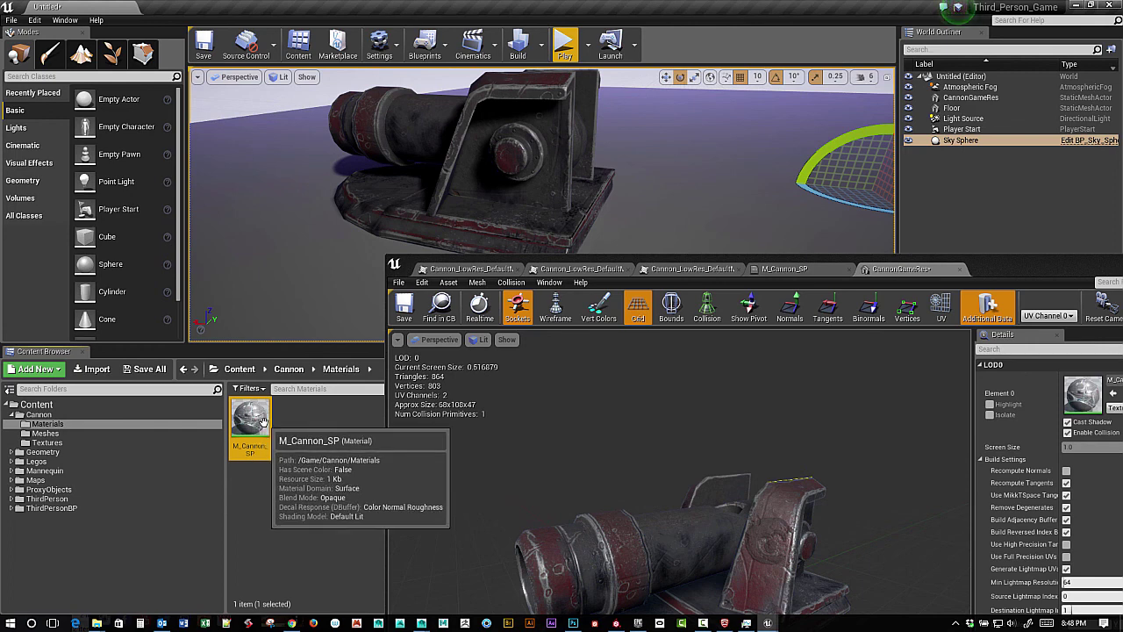
pyautogui.rightClick(249, 419)
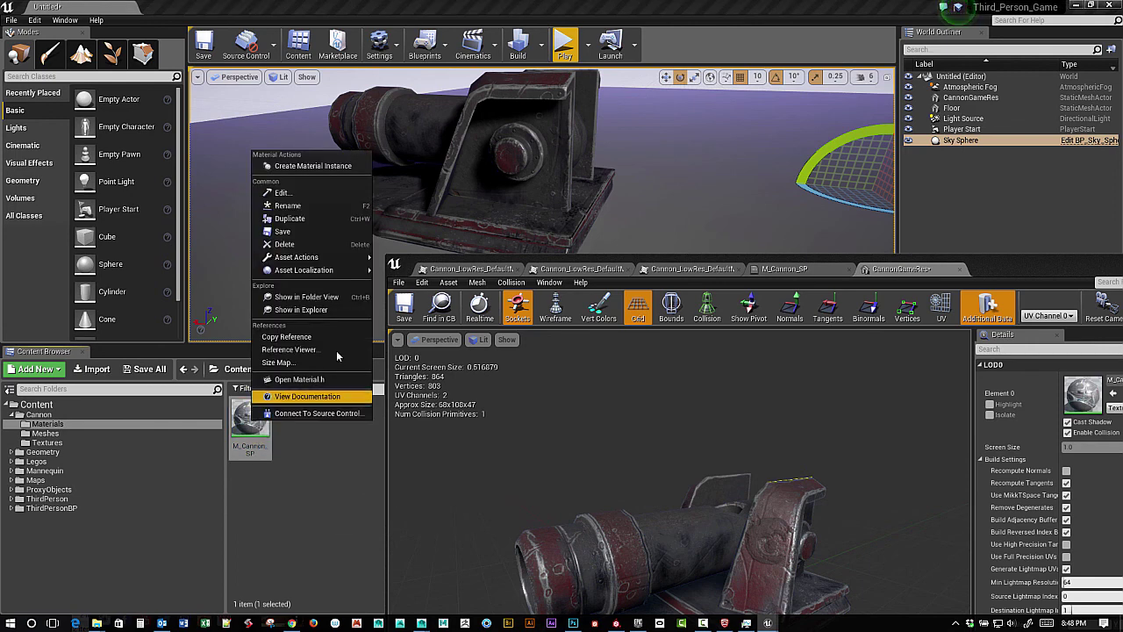
pyautogui.click(301, 167)
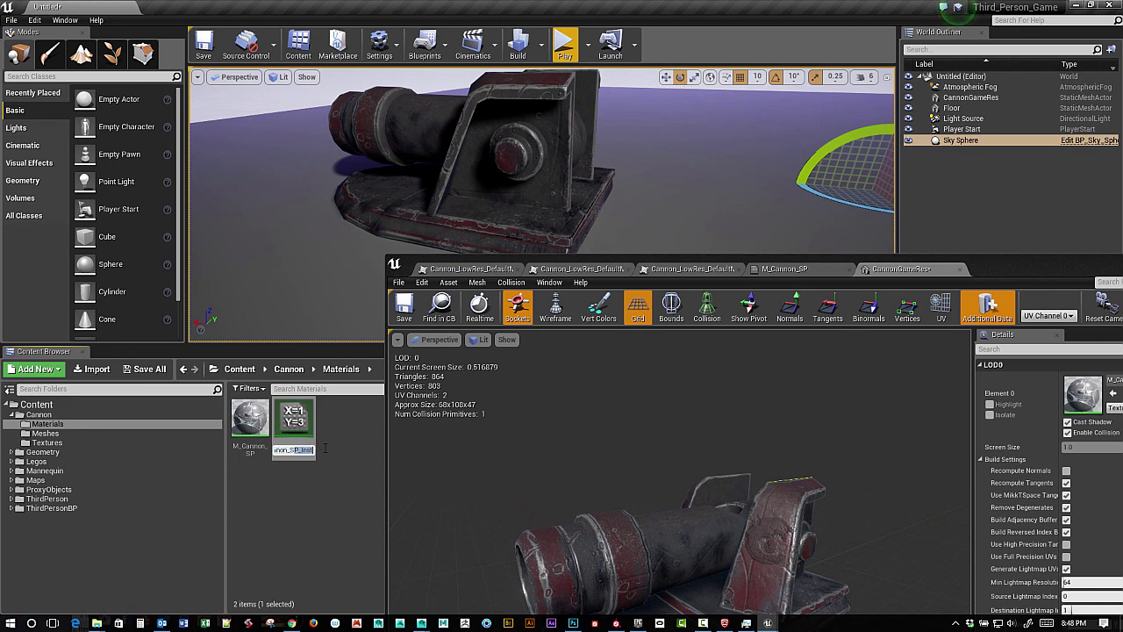
pyautogui.press('Return')
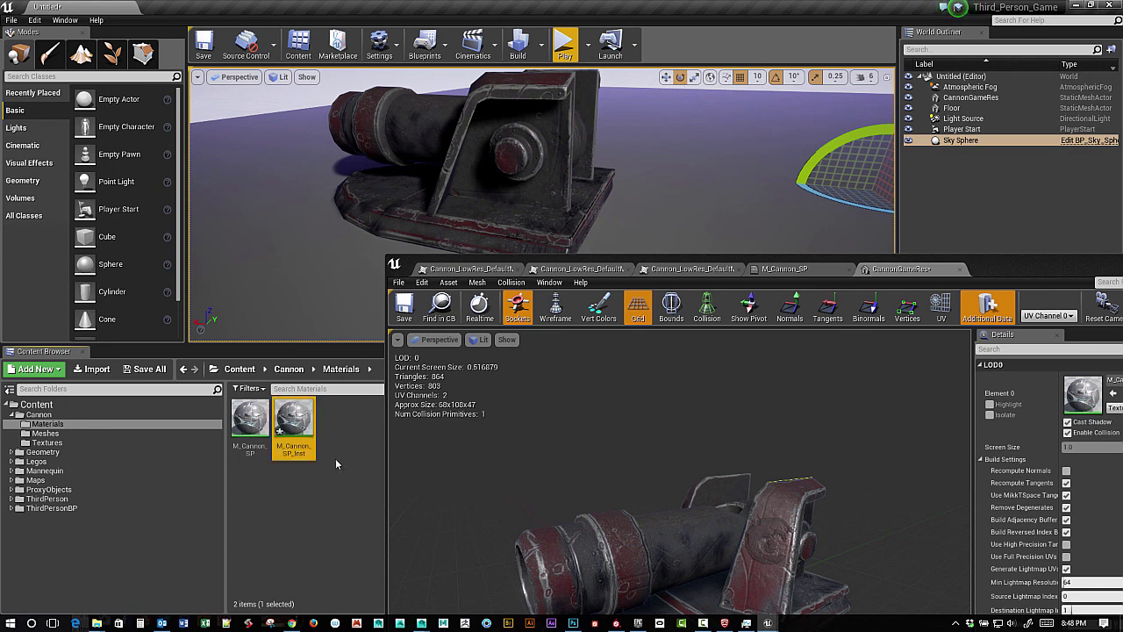
# Step: Open the new material instance and enable all its vector and scalar parameter overrides, from Emiss through Roughness Mult
pyautogui.rightClick(297, 422)
pyautogui.doubleClick(294, 419)
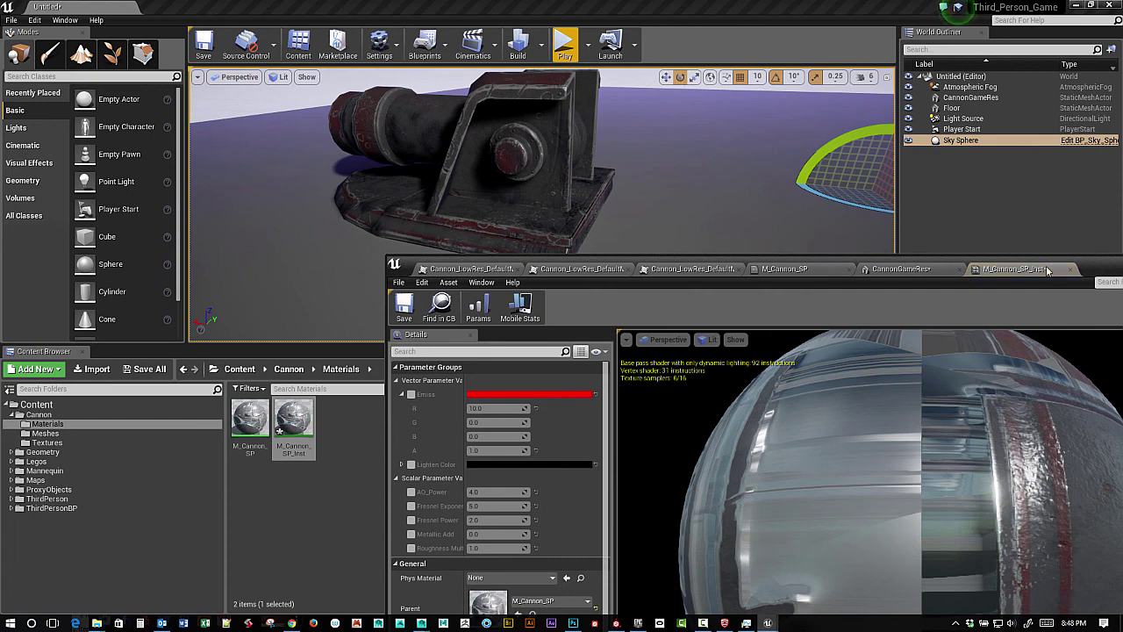
pyautogui.moveTo(1018, 268); pyautogui.dragTo(1030, 102)
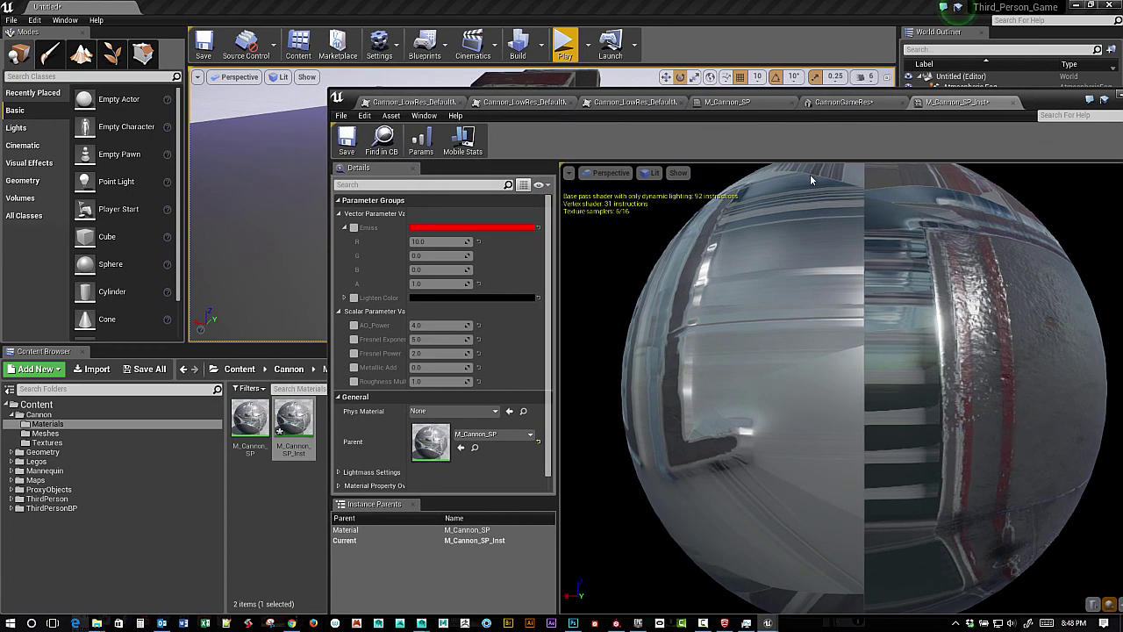
pyautogui.click(353, 227)
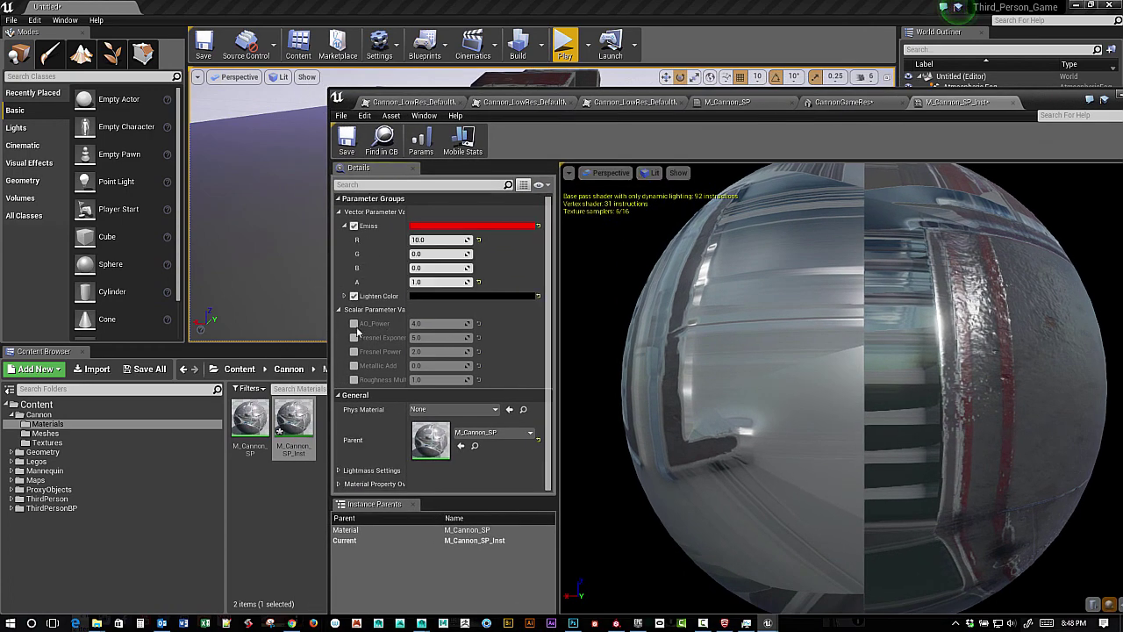
pyautogui.click(353, 352)
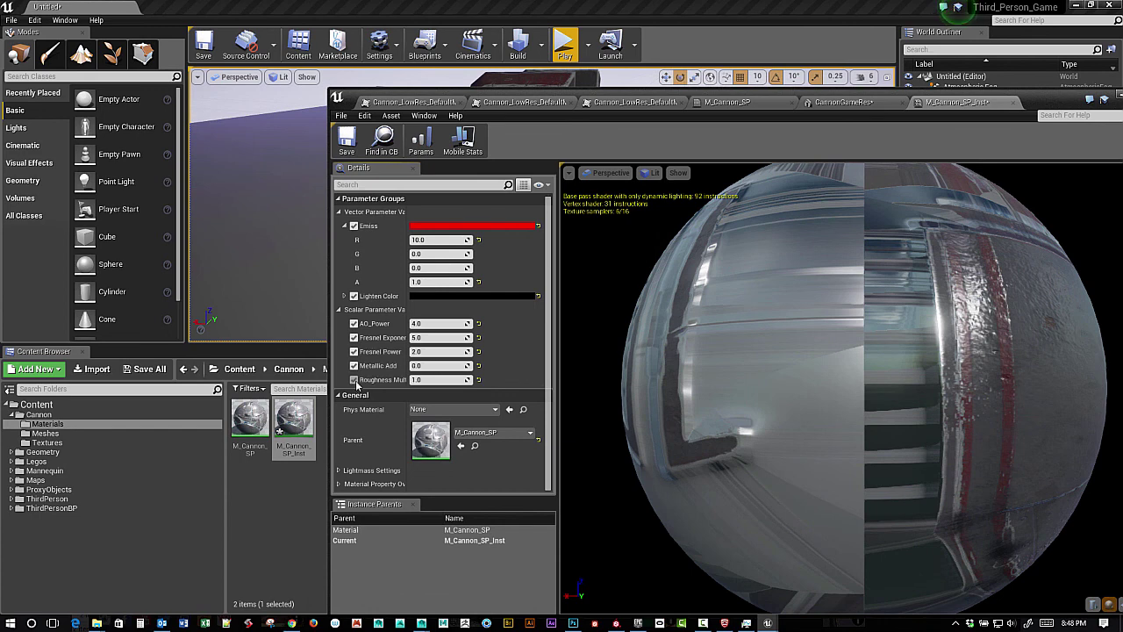
pyautogui.click(354, 380)
# Step: Use CannonGameRes as the instance's preview mesh, frame the cannon closely under adjusted lighting, and save the instance
pyautogui.click(44, 434)
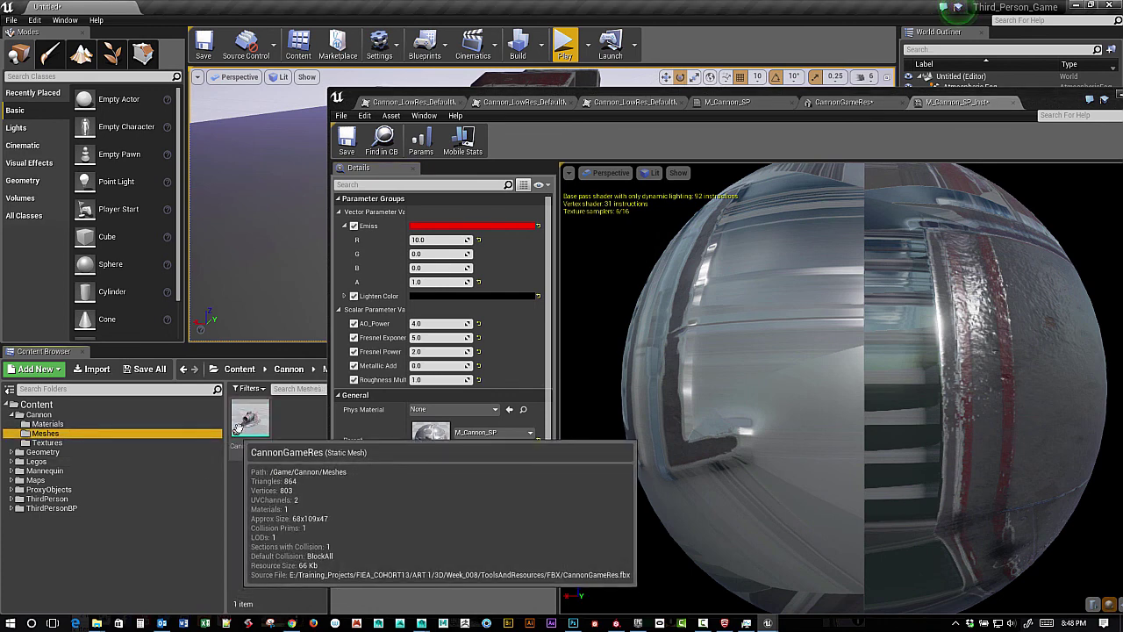
pyautogui.click(239, 425)
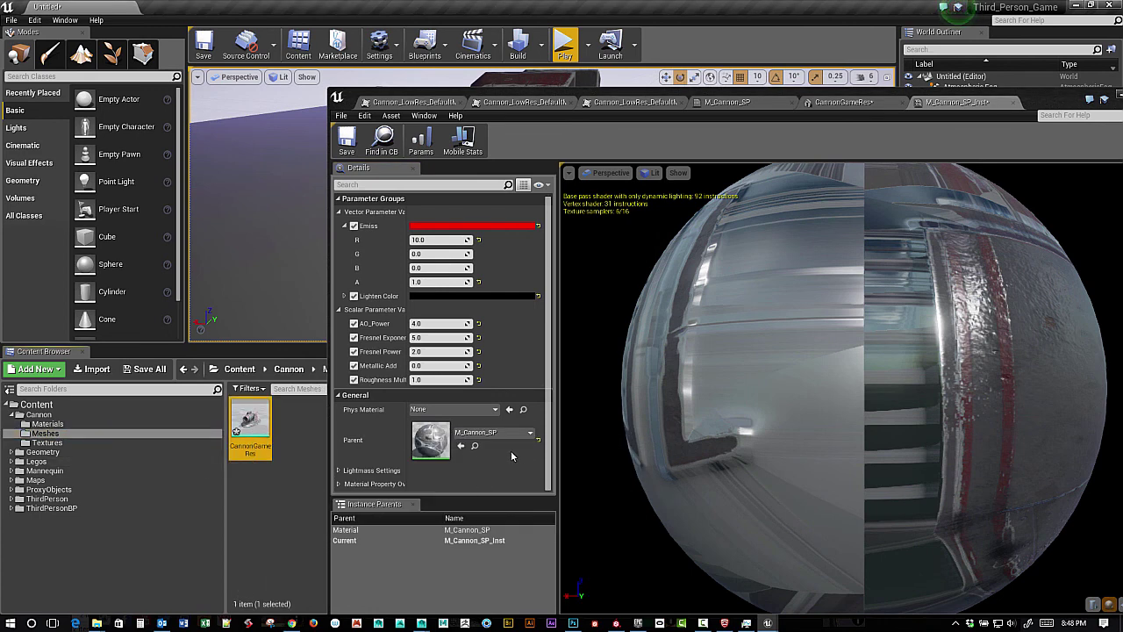
pyautogui.moveTo(1027, 103); pyautogui.dragTo(880, 79)
pyautogui.click(1009, 581)
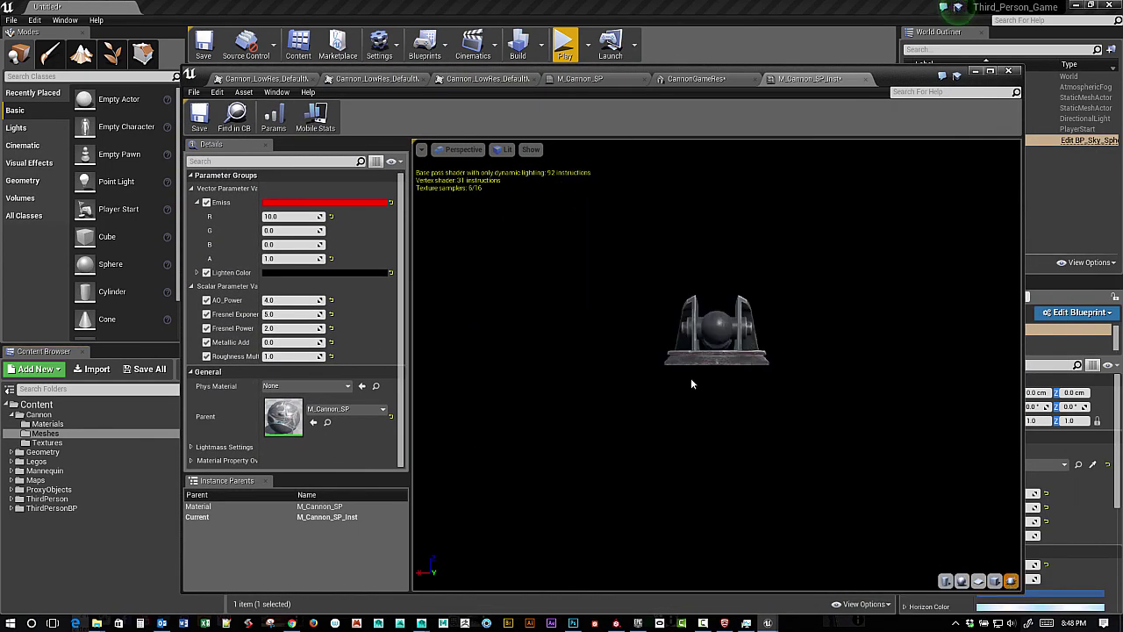
pyautogui.moveTo(693, 384)
pyautogui.mouseDown()
pyautogui.moveTo(656, 387)
pyautogui.moveTo(633, 351)
pyautogui.moveTo(651, 341)
pyautogui.mouseUp()
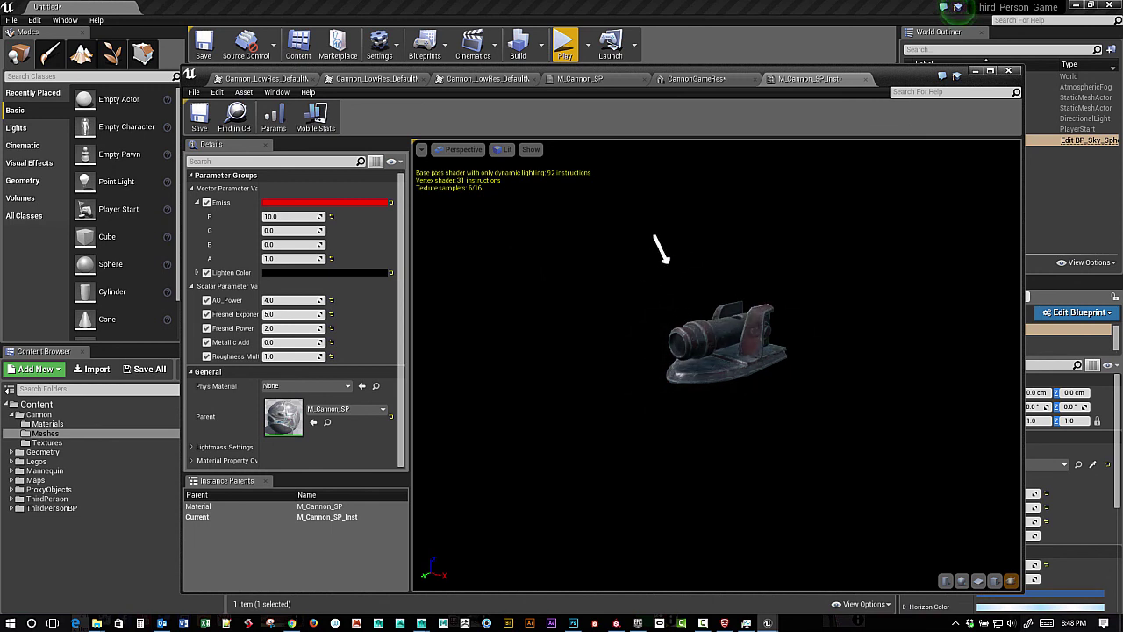
pyautogui.moveTo(813, 336); pyautogui.dragTo(847, 326)
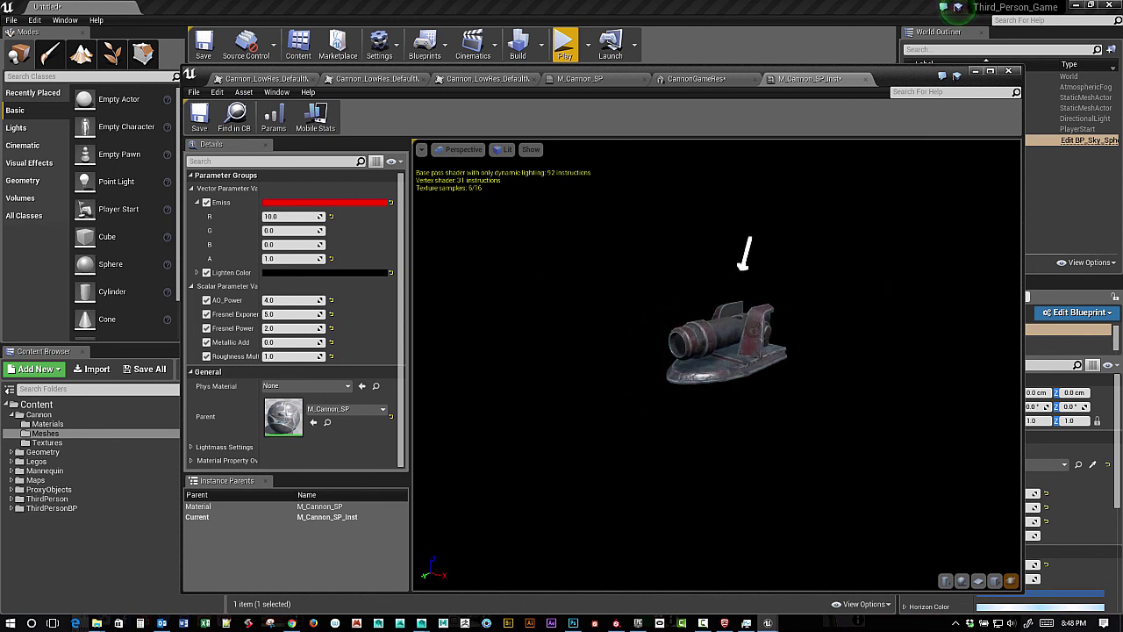
pyautogui.moveTo(848, 343); pyautogui.dragTo(847, 326, button='right')
pyautogui.moveTo(847, 327); pyautogui.dragTo(860, 326)
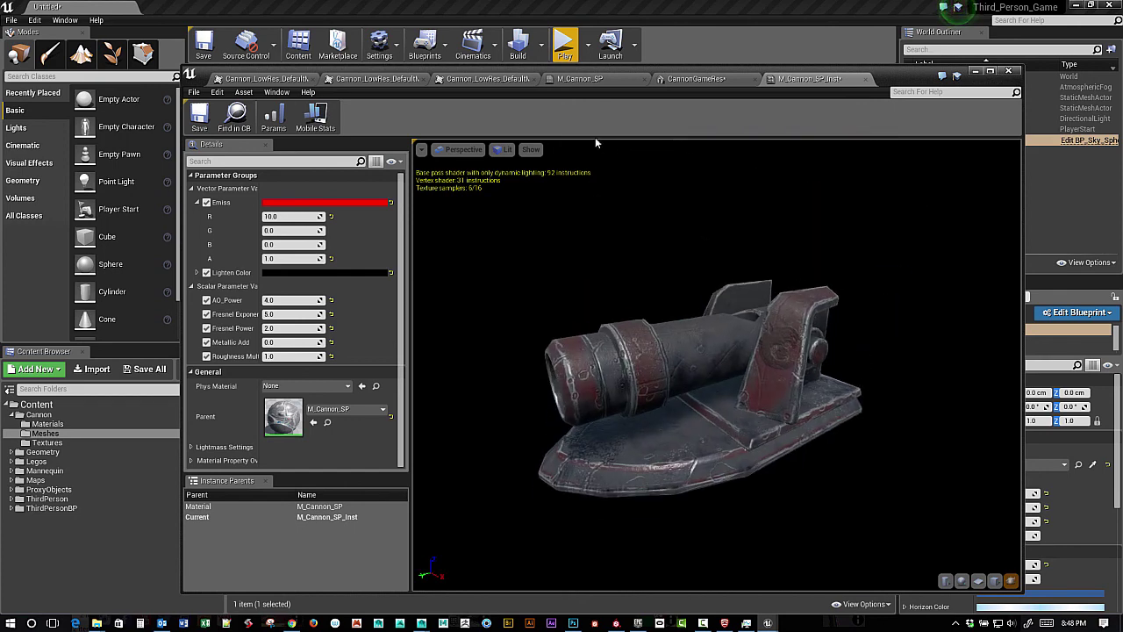
pyautogui.moveTo(865, 91); pyautogui.dragTo(891, 126)
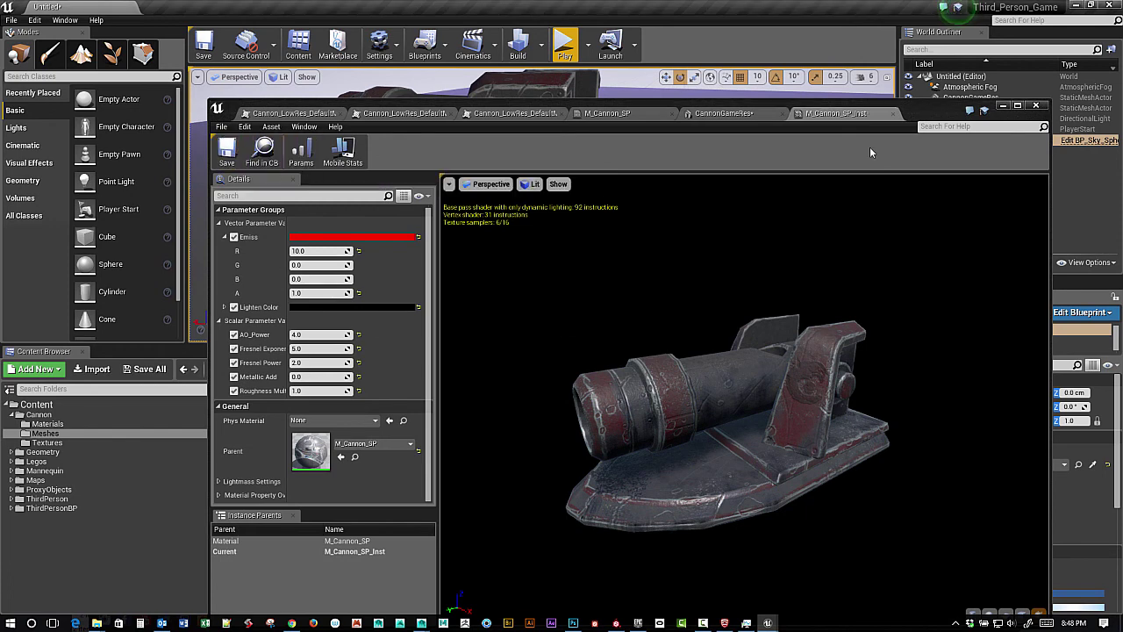
# Step: Assign M_Cannon_SP_Inst to Element 0 of the CannonGameRes mesh in place of the parent material
pyautogui.click(746, 113)
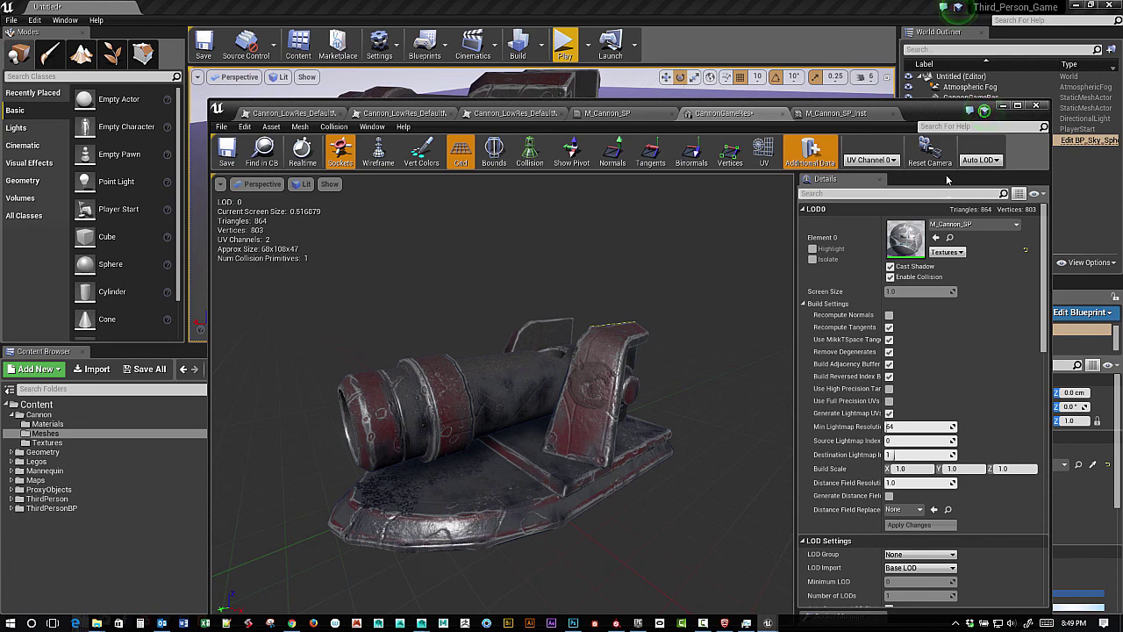
pyautogui.moveTo(918, 111); pyautogui.dragTo(1013, 93)
pyautogui.click(52, 424)
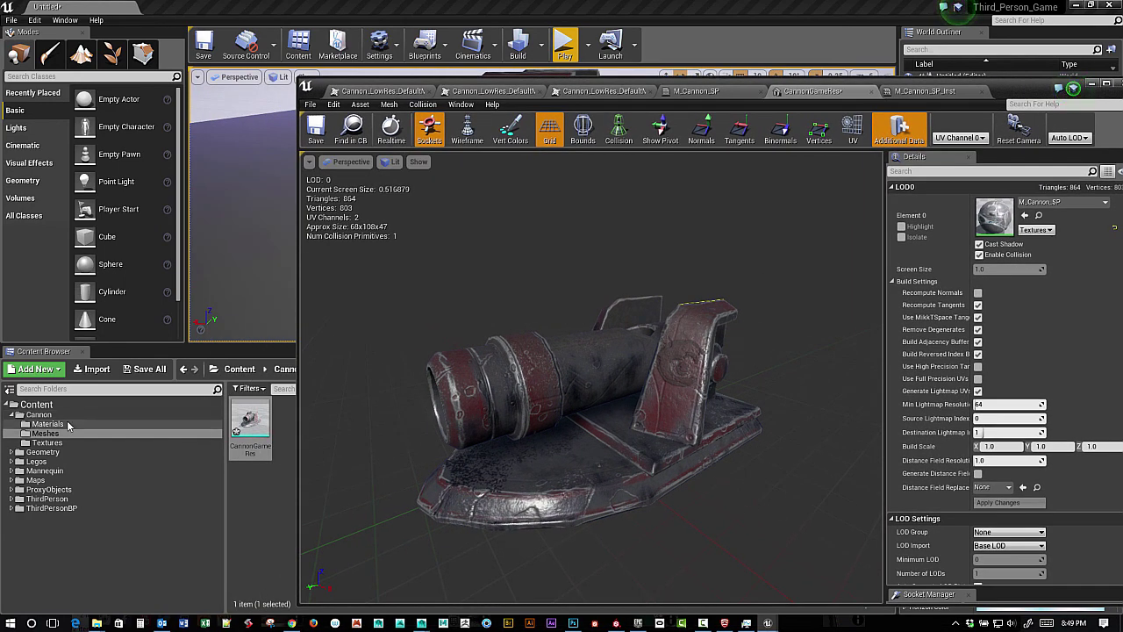
pyautogui.click(290, 423)
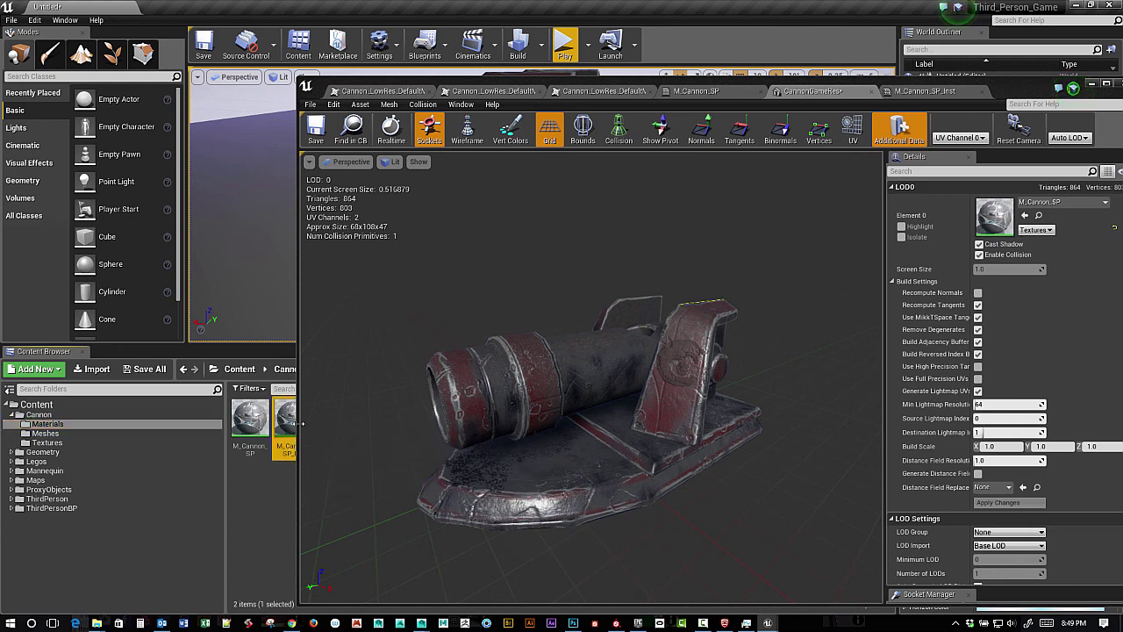
pyautogui.click(1024, 217)
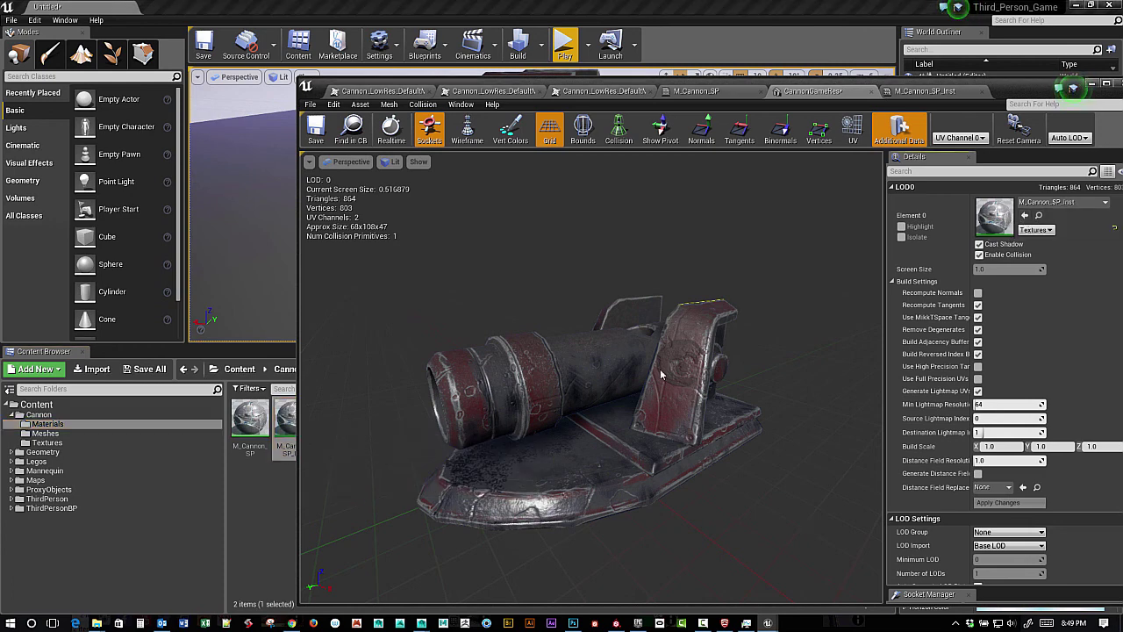
# Step: Save the CannonGameRes mesh asset from the Meshes folder and show the contents of the Textures folder
pyautogui.click(46, 433)
pyautogui.rightClick(250, 448)
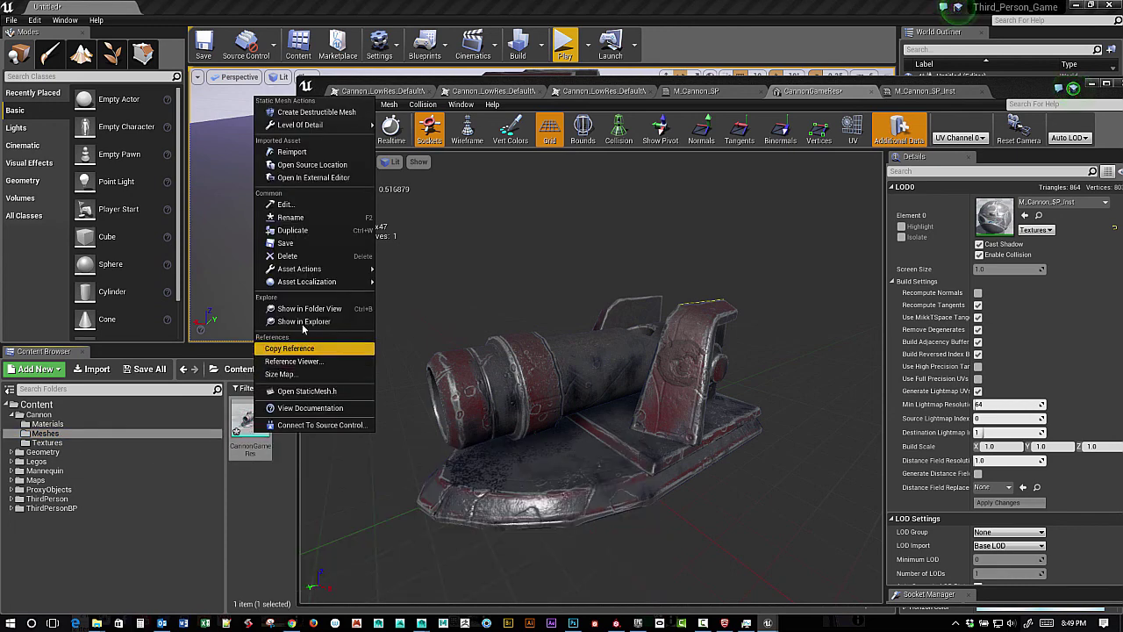
pyautogui.click(298, 245)
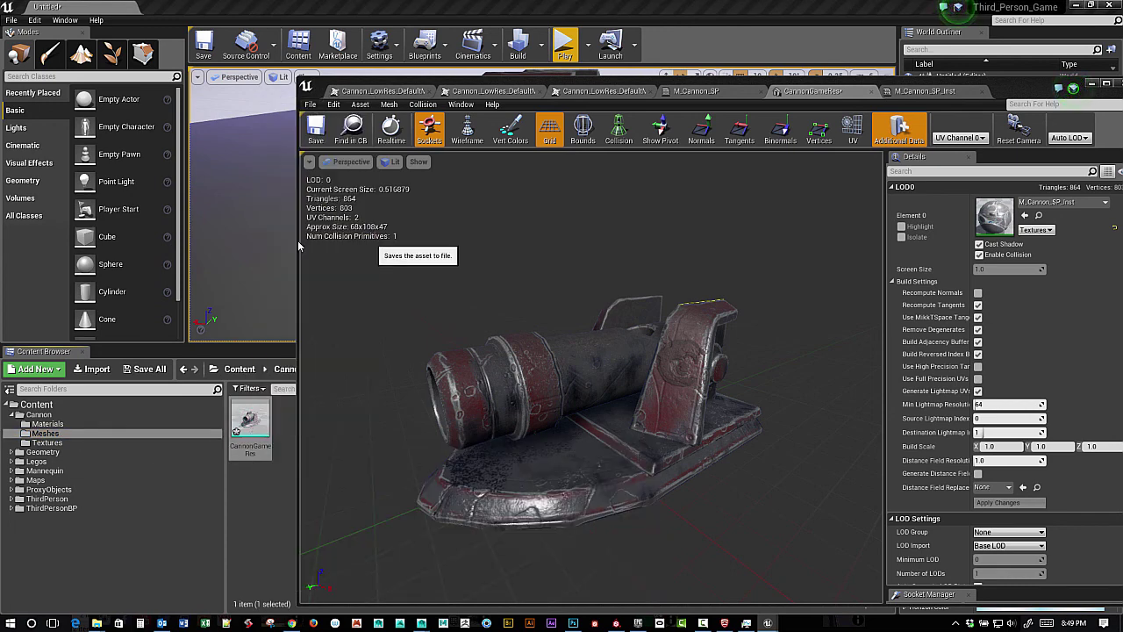
pyautogui.click(160, 437)
pyautogui.click(158, 442)
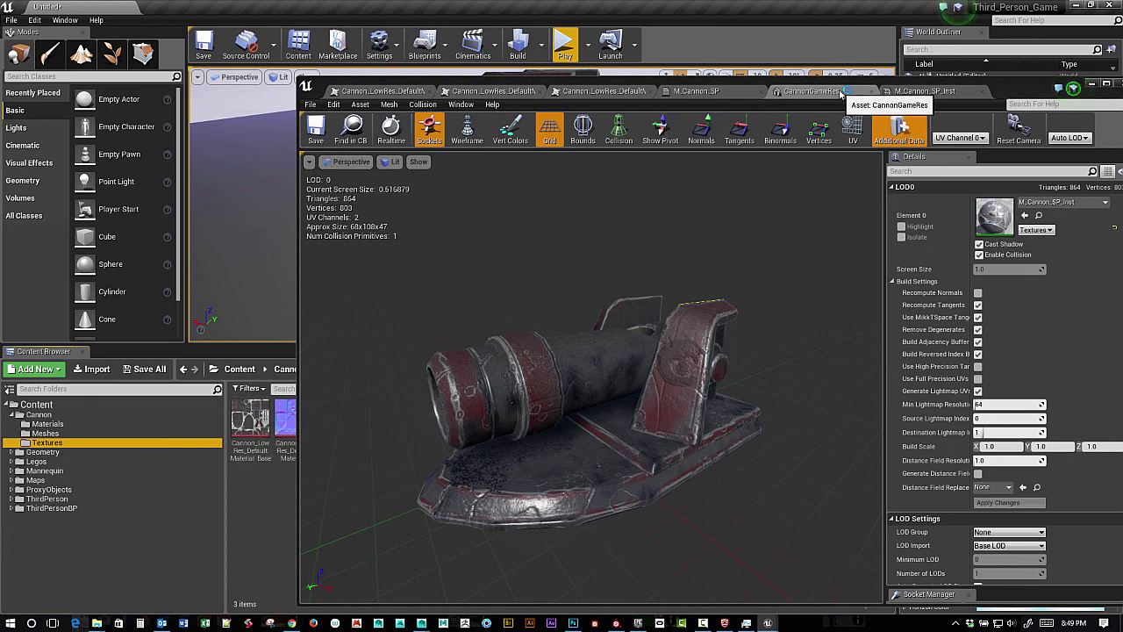
# Step: Close the three cannon texture editors, bring up M_Cannon_SP_Inst, and move the editor window down to uncover the level viewport
pyautogui.click(908, 93)
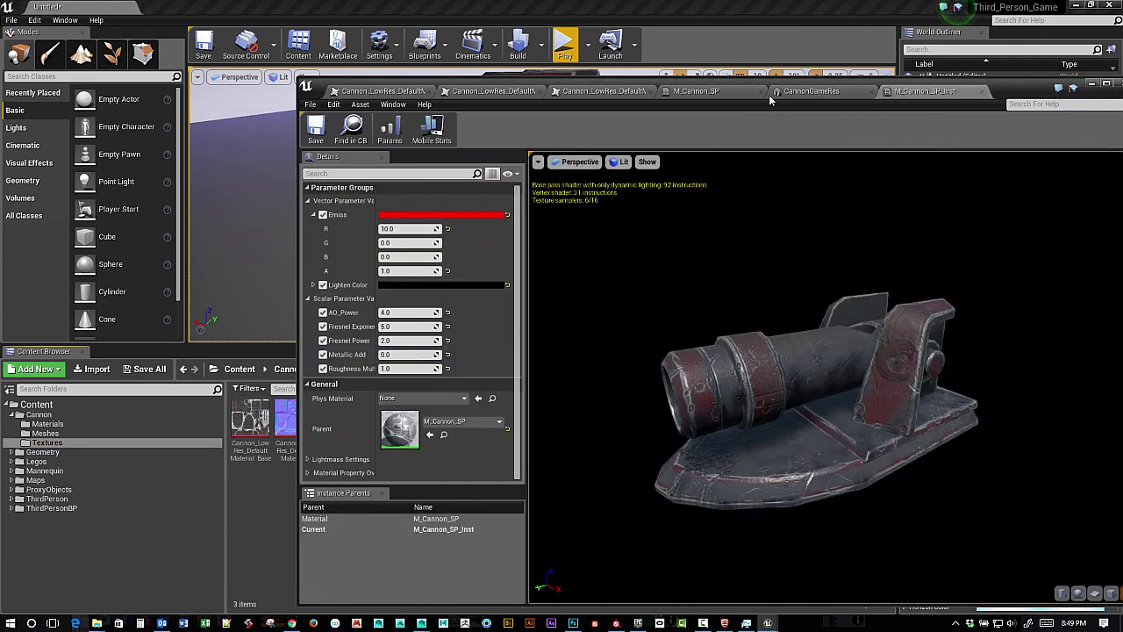
pyautogui.click(744, 91)
pyautogui.click(618, 91)
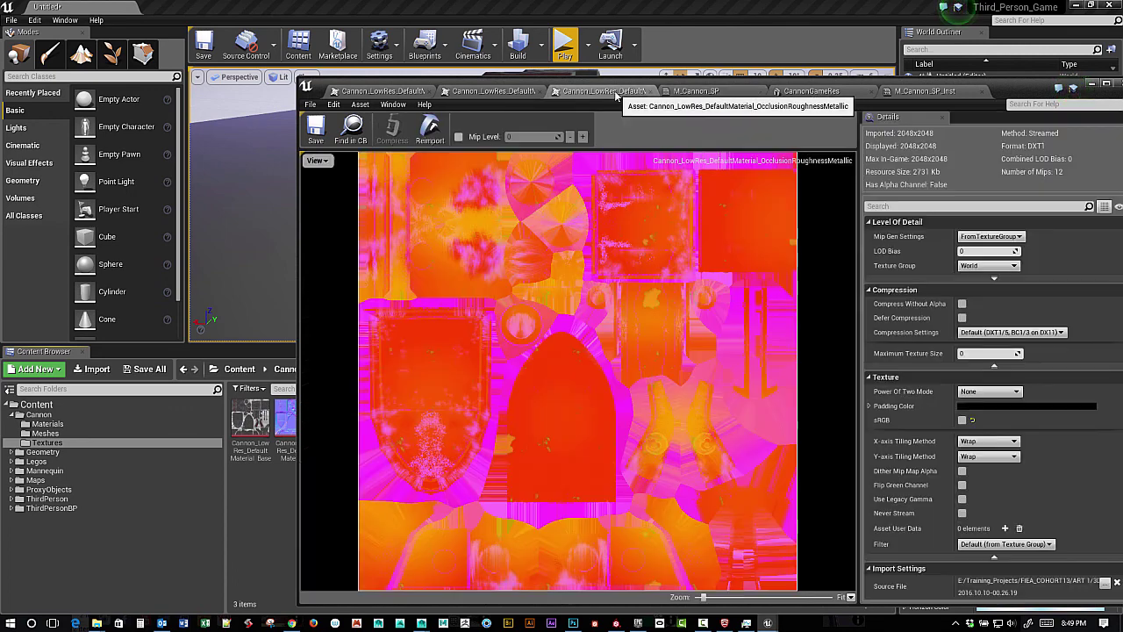
pyautogui.click(653, 93)
pyautogui.click(542, 91)
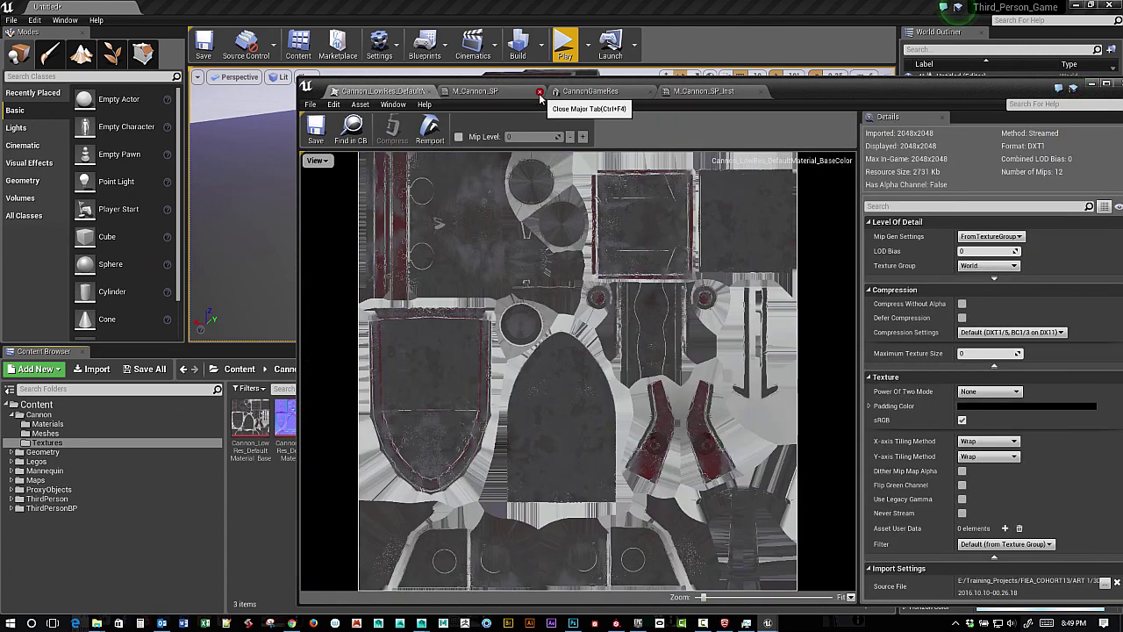
pyautogui.click(431, 91)
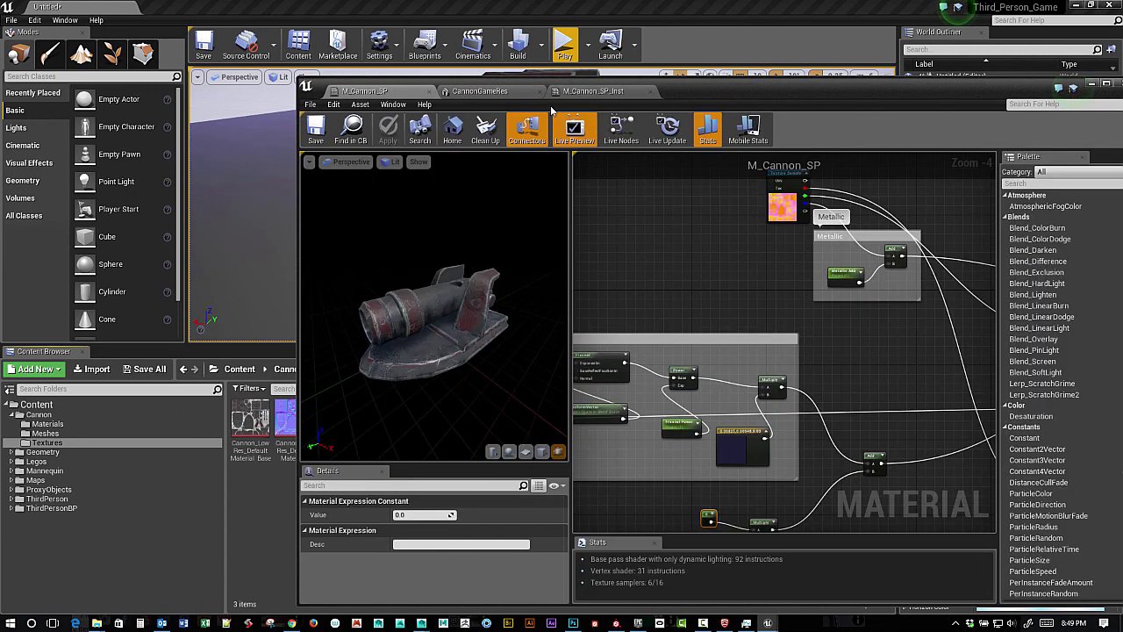
pyautogui.moveTo(786, 90); pyautogui.dragTo(769, 294)
pyautogui.click(548, 95)
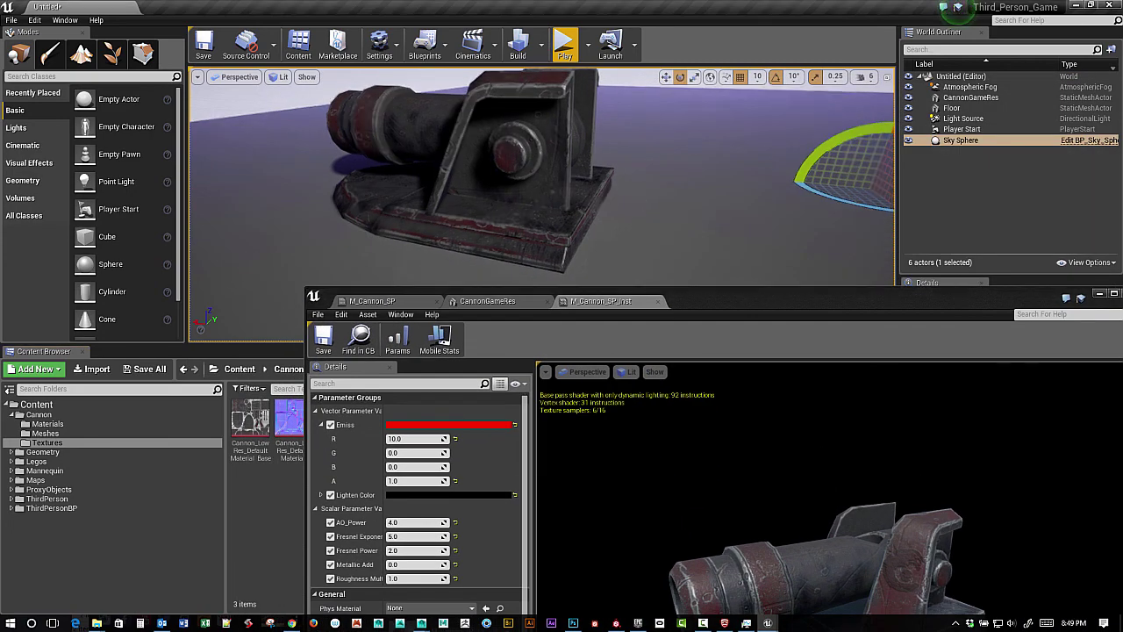
# Step: Undo the last actor rotation, rotate the CannonGameRes actor about its vertical axis in the level, and deselect it
pyautogui.moveTo(561, 193); pyautogui.dragTo(606, 175, button='right')
pyautogui.click(595, 167)
pyautogui.keyDown('alt'); pyautogui.moveTo(478, 219); pyautogui.dragTo(509, 175); pyautogui.keyUp('alt')
pyautogui.hotkey('ctrl', 'z')
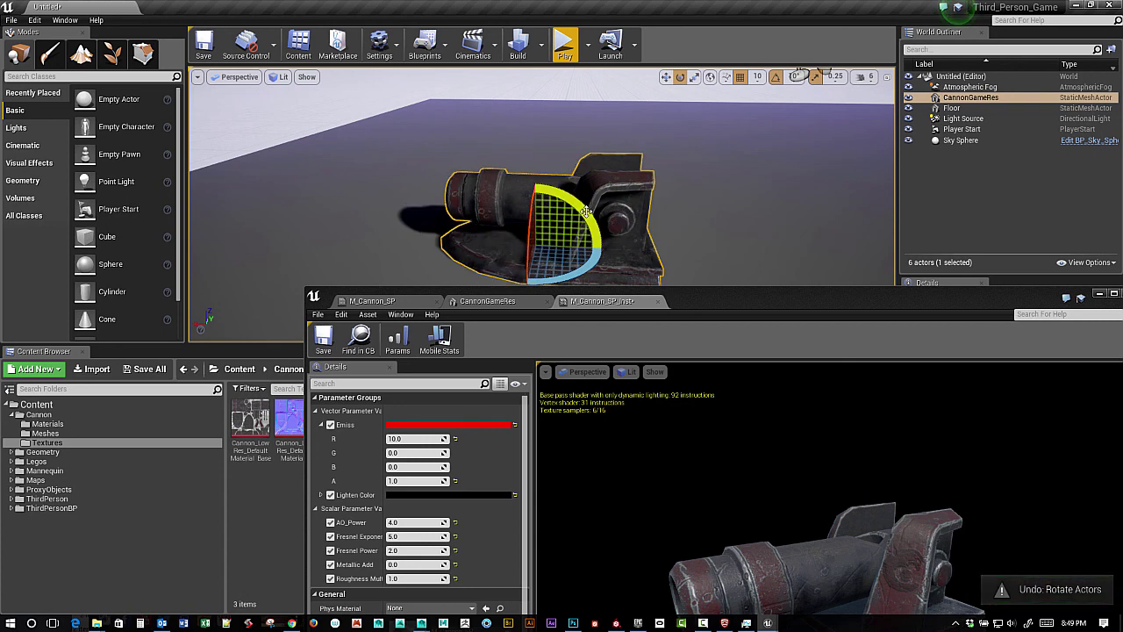
pyautogui.moveTo(584, 261); pyautogui.dragTo(562, 263)
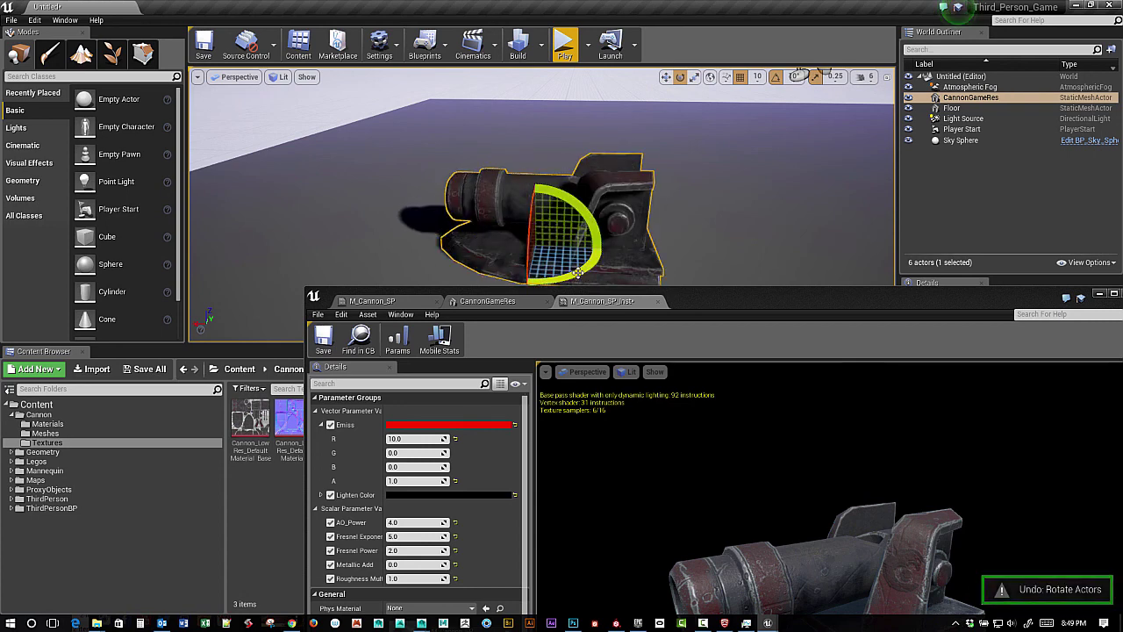
pyautogui.moveTo(575, 272); pyautogui.dragTo(605, 198)
pyautogui.keyDown('alt'); pyautogui.moveTo(605, 197); pyautogui.dragTo(623, 198, button='middle'); pyautogui.keyUp('alt')
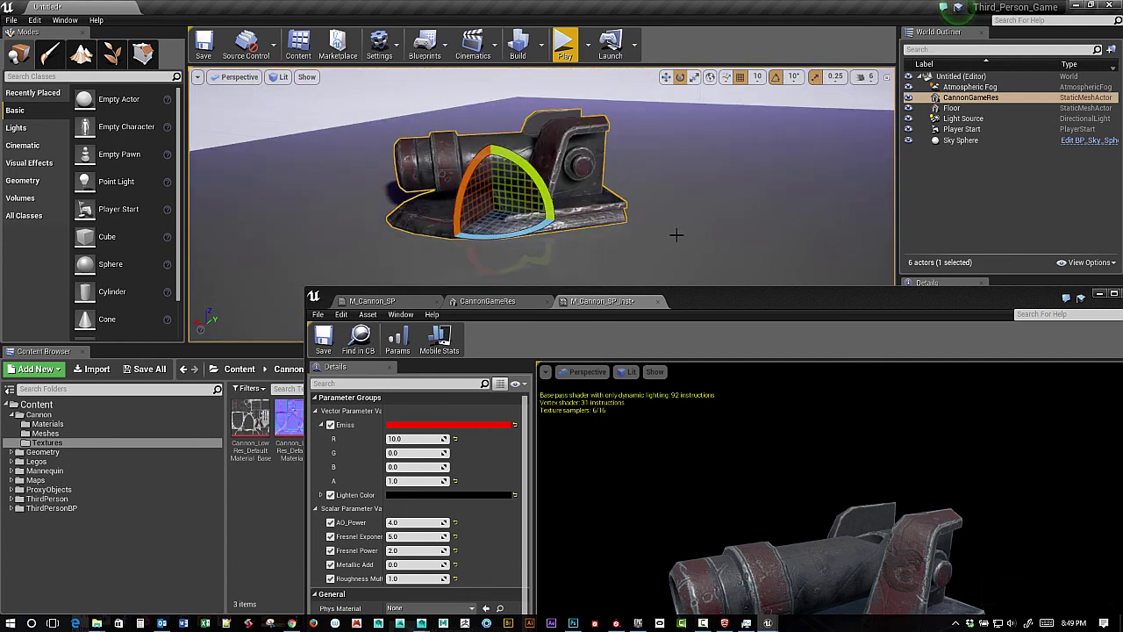
pyautogui.press('Escape')
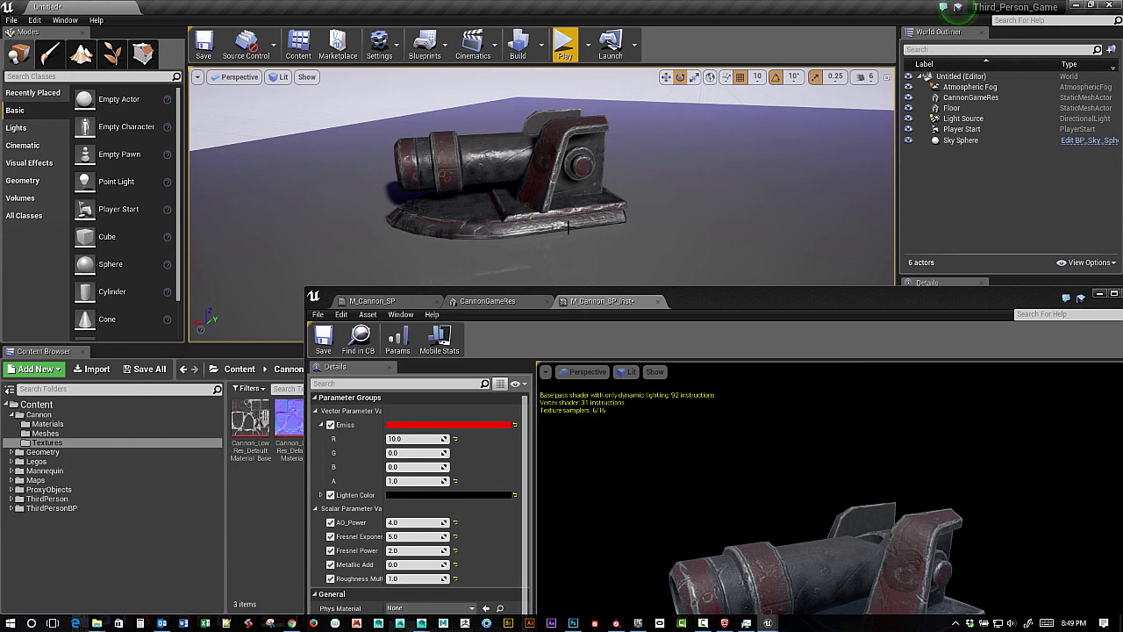
# Step: Frame the cannon more closely and place a Sky Light beside it in the level
pyautogui.keyDown('alt'); pyautogui.moveTo(569, 228); pyautogui.dragTo(609, 228, button='right'); pyautogui.keyUp('alt')
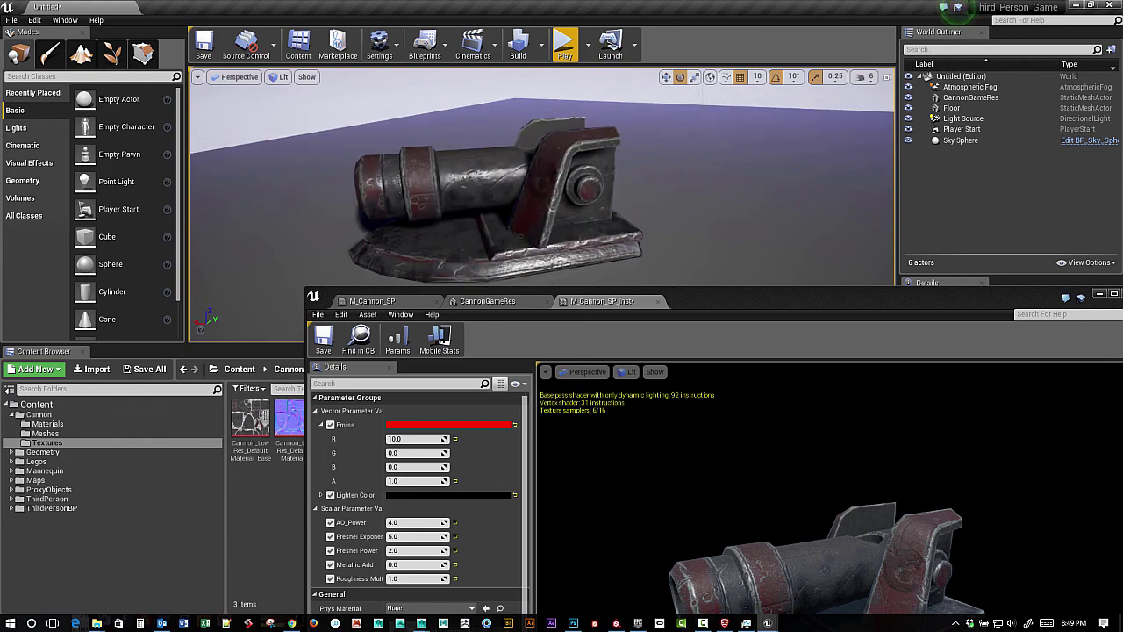
pyautogui.moveTo(703, 295); pyautogui.dragTo(649, 274)
pyautogui.keyDown('alt'); pyautogui.moveTo(632, 166); pyautogui.dragTo(496, 216, button='middle'); pyautogui.keyUp('alt')
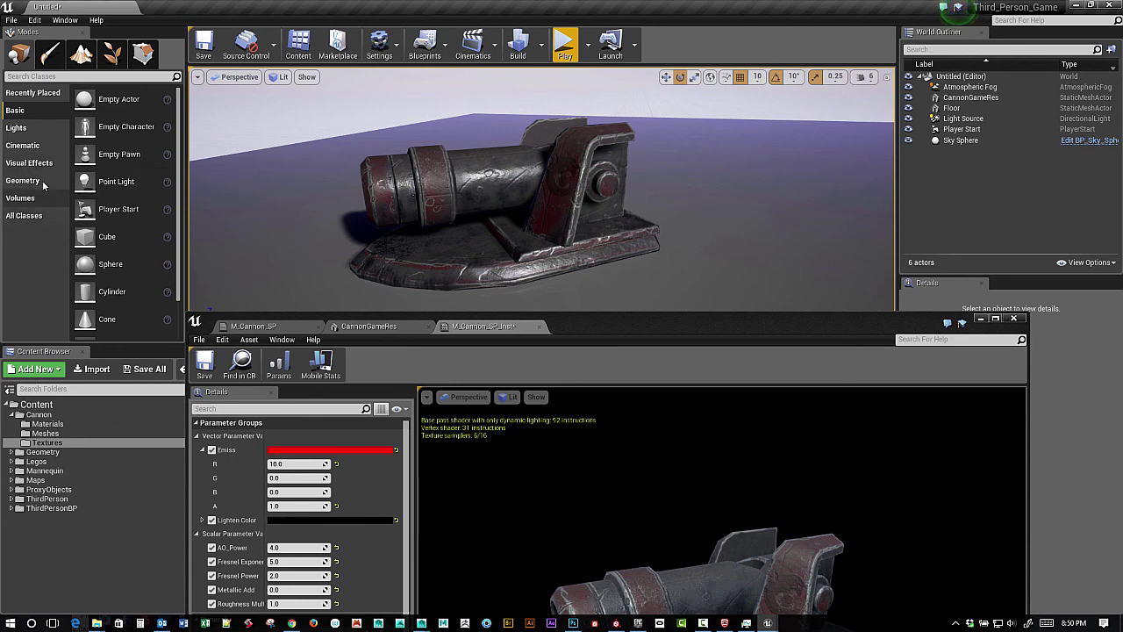
pyautogui.click(35, 132)
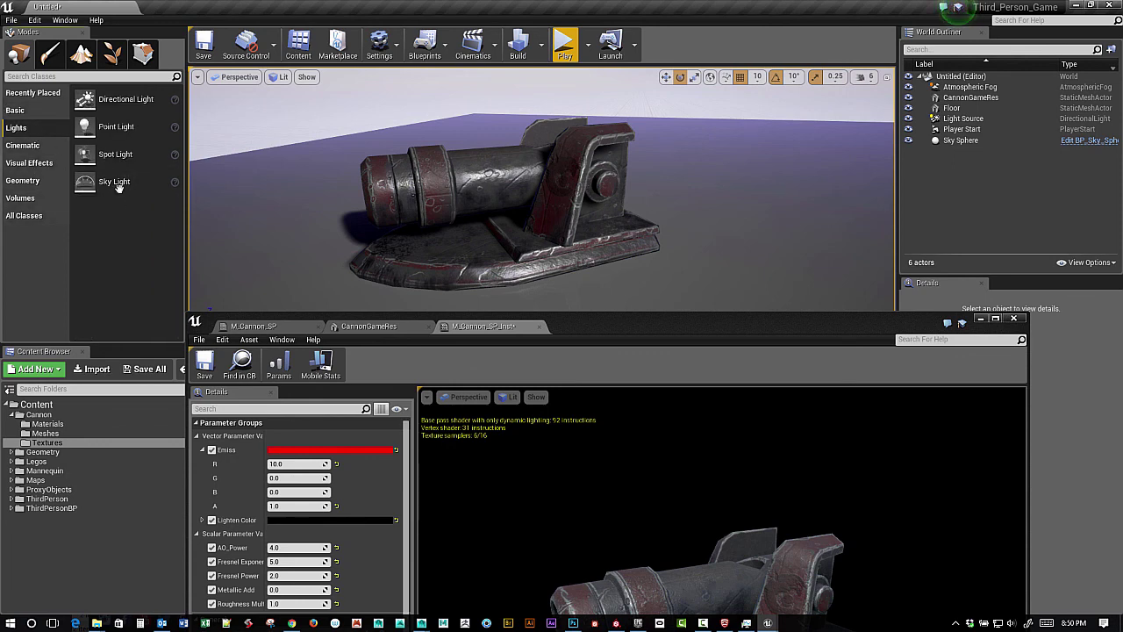
pyautogui.moveTo(118, 187); pyautogui.dragTo(769, 112)
pyautogui.press('w')
# Step: Uncover the Sky Light's properties and set its Intensity to 0.25
pyautogui.moveTo(834, 325); pyautogui.dragTo(639, 308)
pyautogui.scroll(-2, 1037, 518)
pyautogui.scroll(-1, 1037, 518)
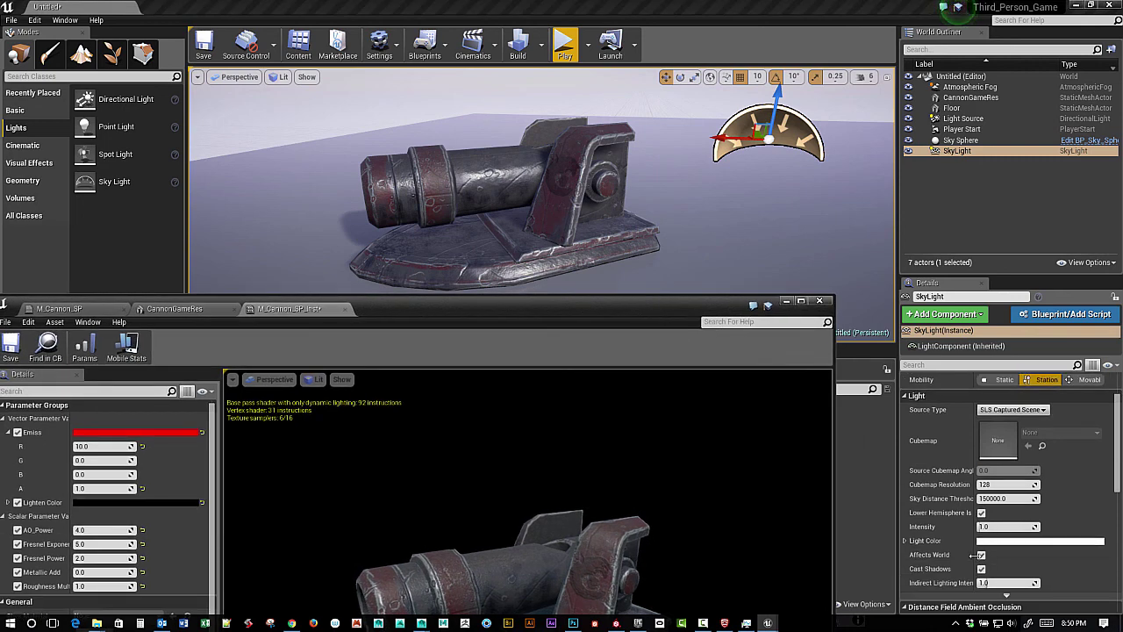
pyautogui.click(993, 526)
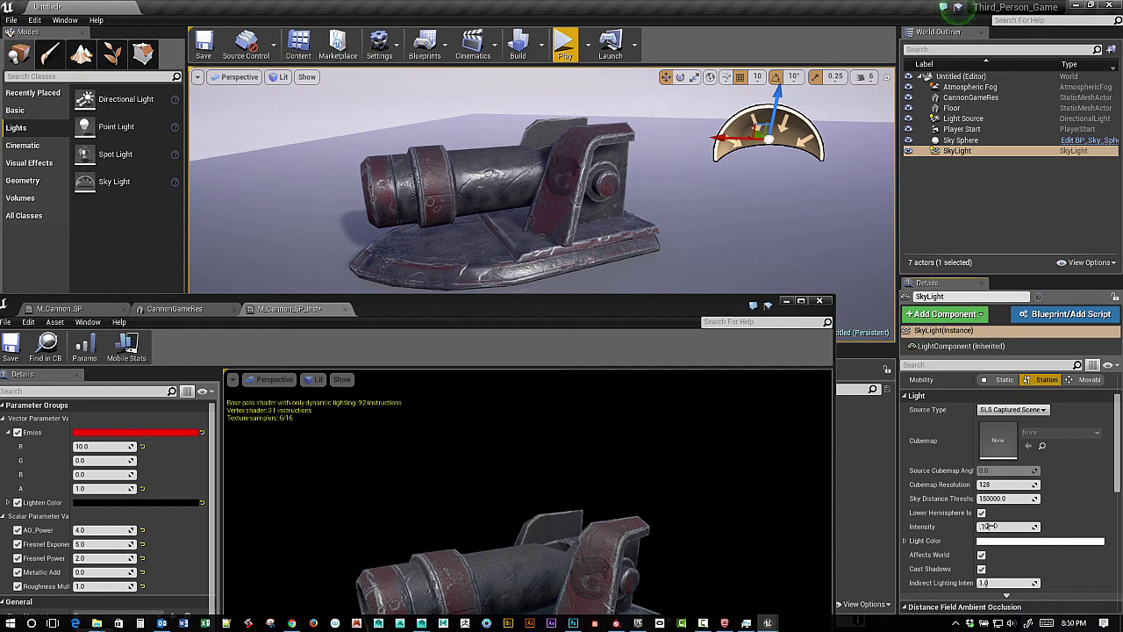
pyautogui.press('Return')
pyautogui.press('Return')
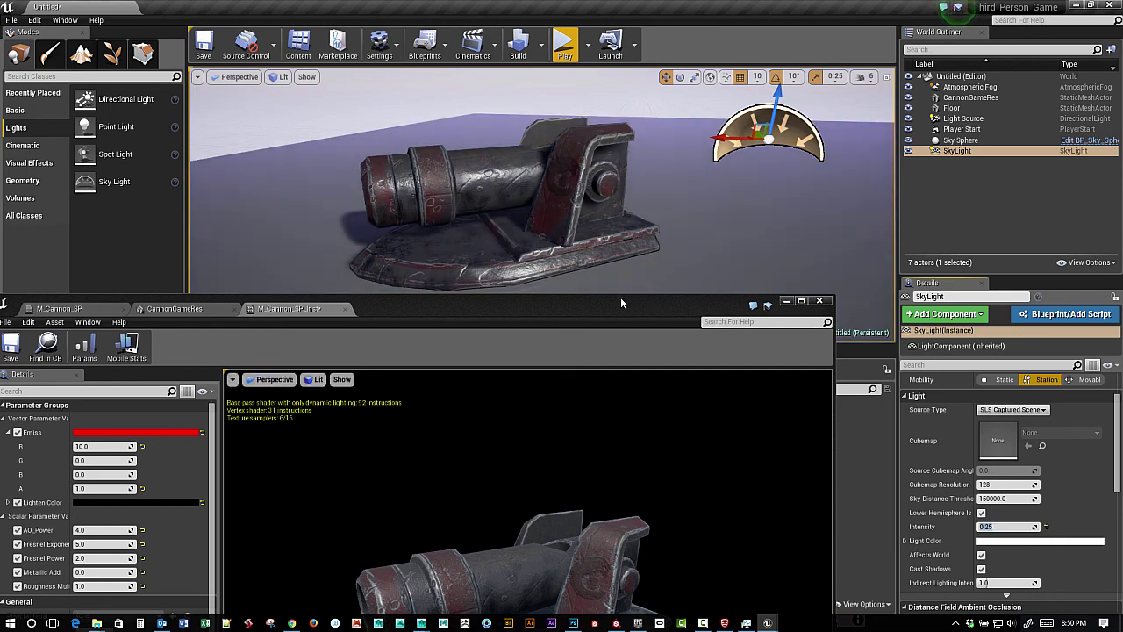
# Step: Raise AO_Power in M_Cannon_SP_Inst to about 4.47 while the cannon stays visible in the level
pyautogui.moveTo(622, 303); pyautogui.dragTo(699, 350)
pyautogui.moveTo(718, 281); pyautogui.dragTo(744, 275, button='right')
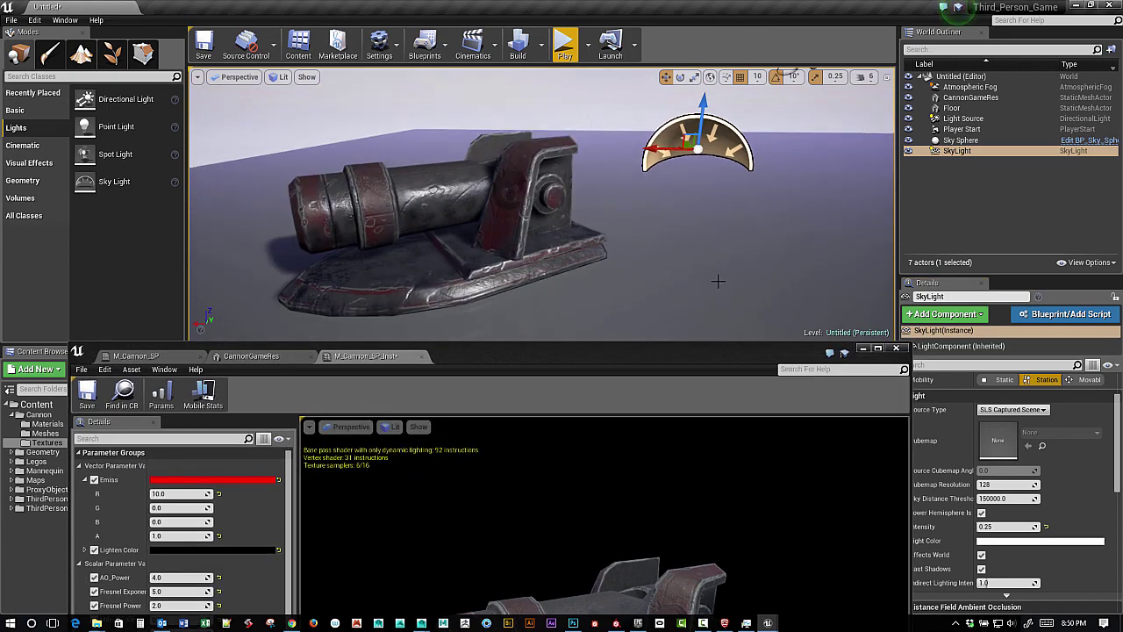
pyautogui.moveTo(692, 348); pyautogui.dragTo(824, 285)
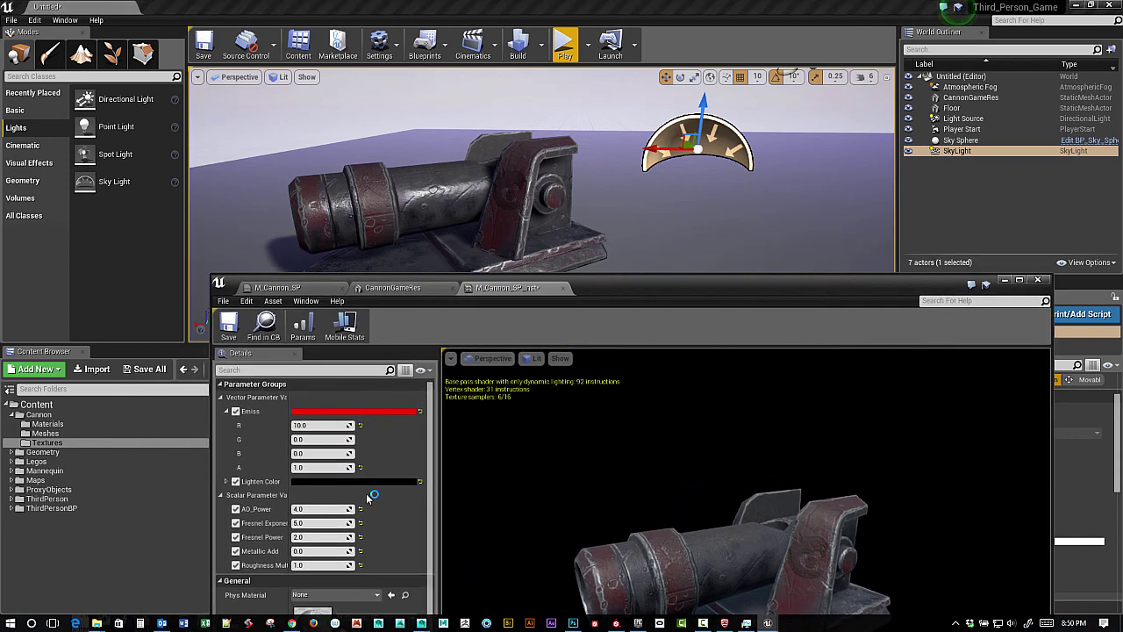
pyautogui.moveTo(301, 508); pyautogui.dragTo(307, 508)
pyautogui.moveTo(307, 508); pyautogui.dragTo(302, 508)
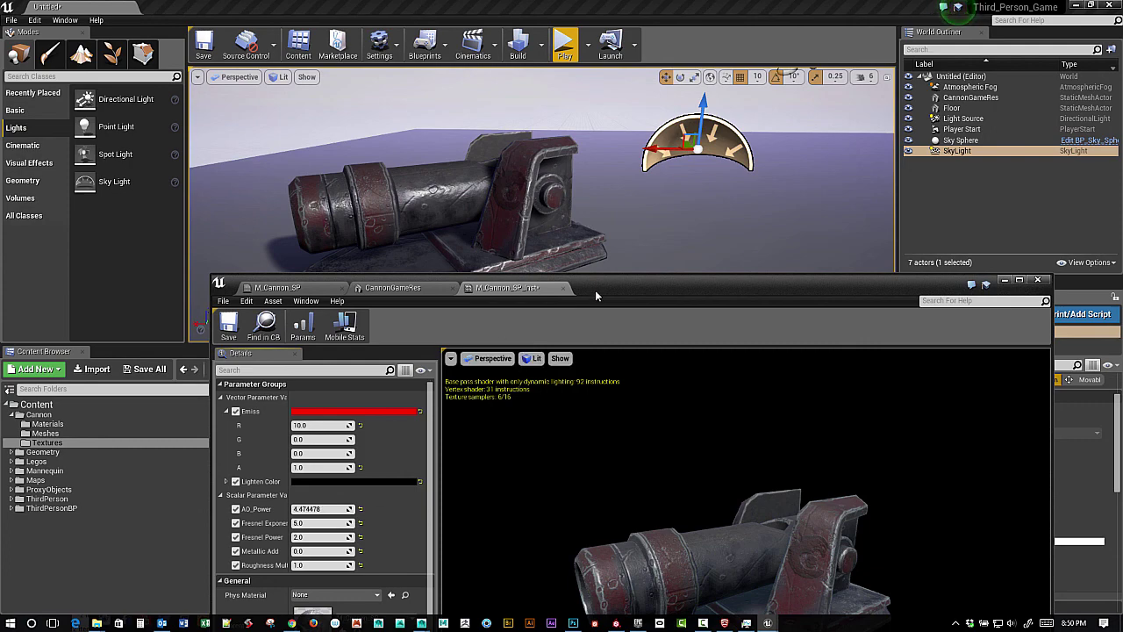
# Step: Reopen the CannonGameRes mesh from the Meshes folder, and save the M_Cannon_SP_Inst asset in the Materials folder
pyautogui.moveTo(595, 289); pyautogui.dragTo(784, 266)
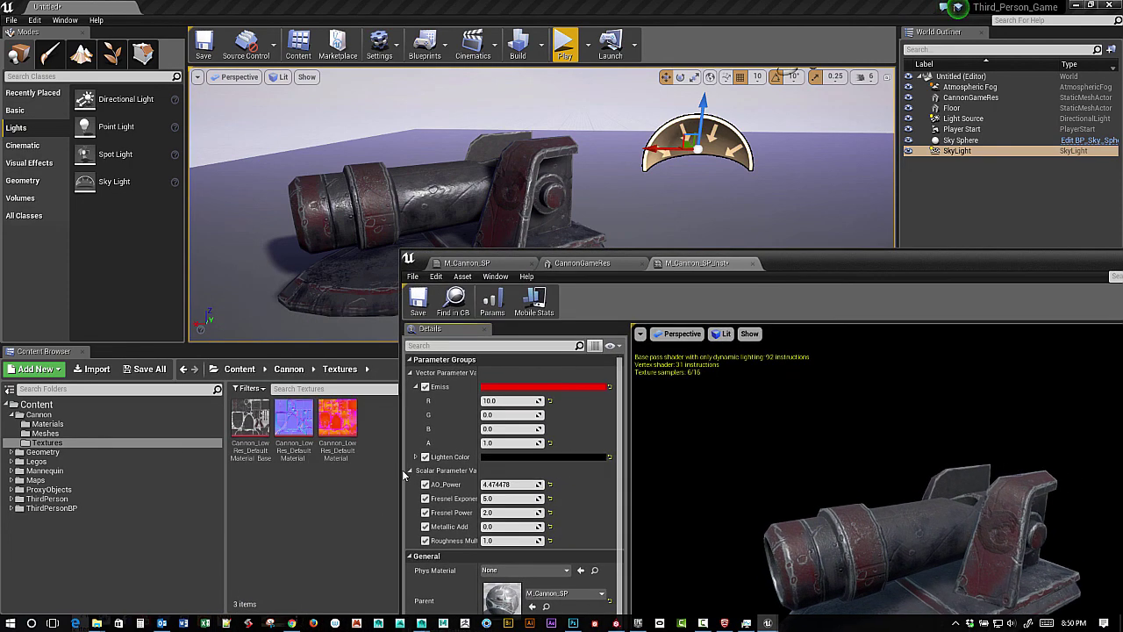
pyautogui.click(130, 433)
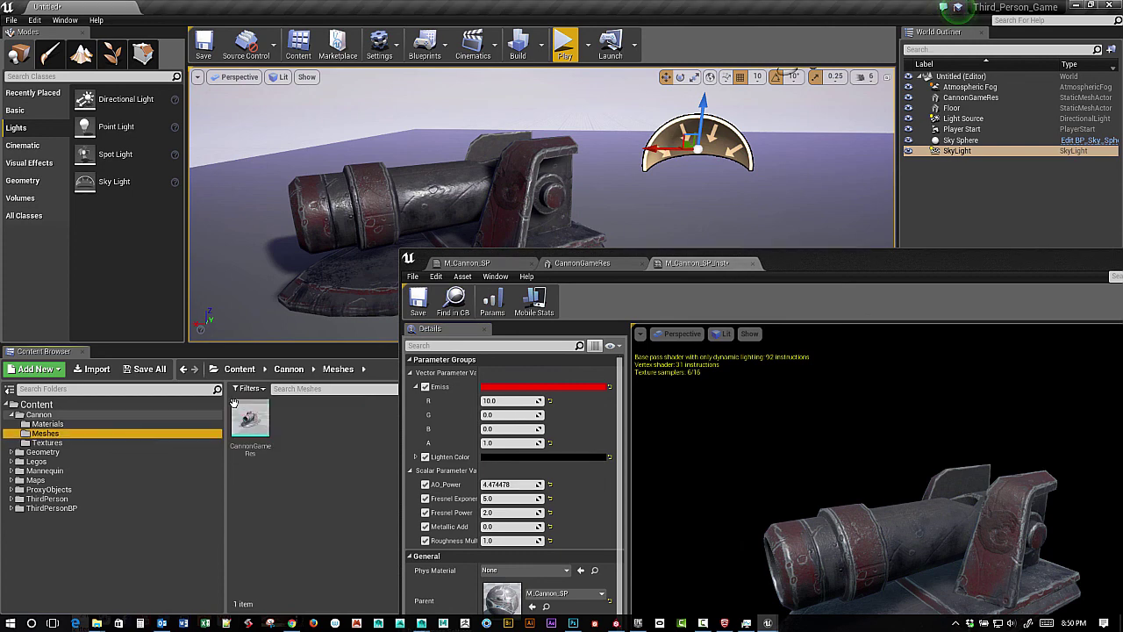
pyautogui.doubleClick(251, 420)
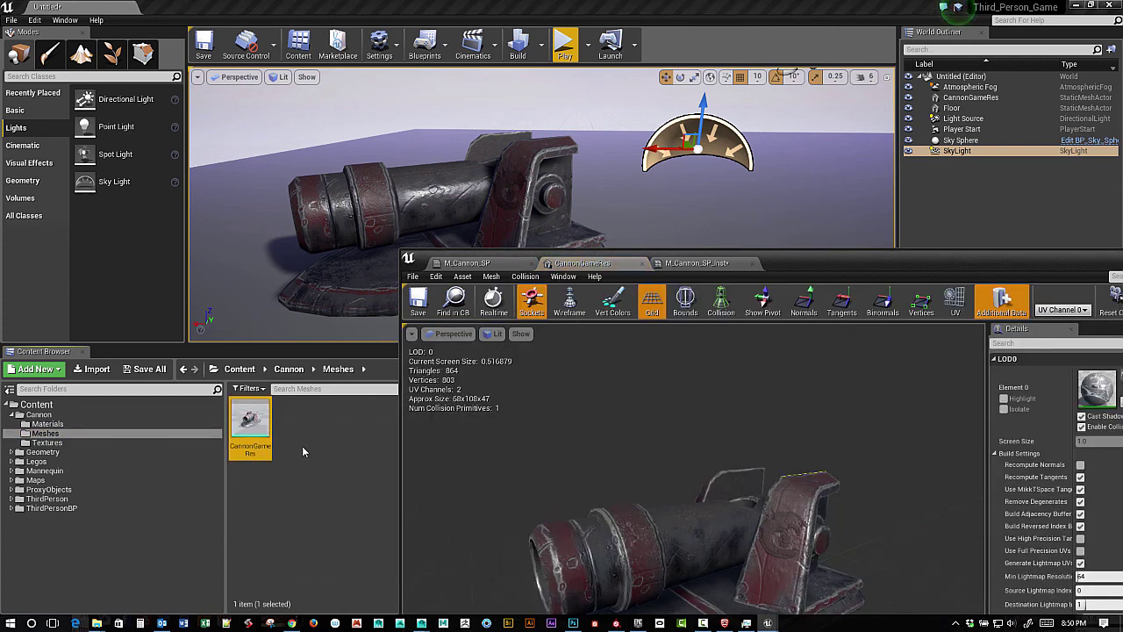
pyautogui.click(123, 424)
pyautogui.click(294, 422)
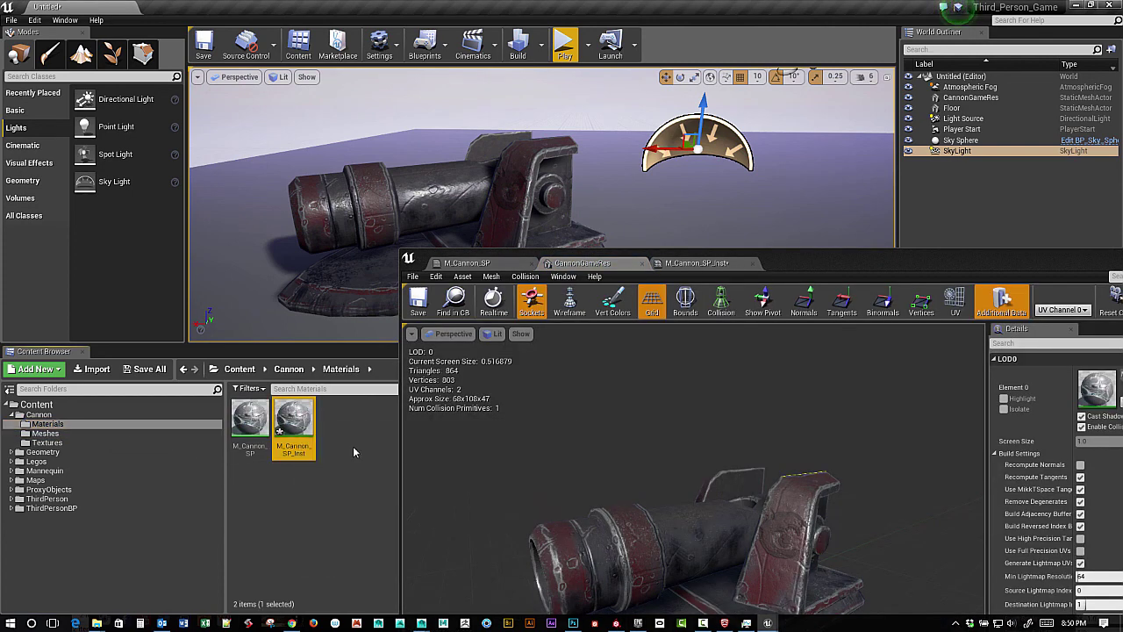
pyautogui.rightClick(294, 419)
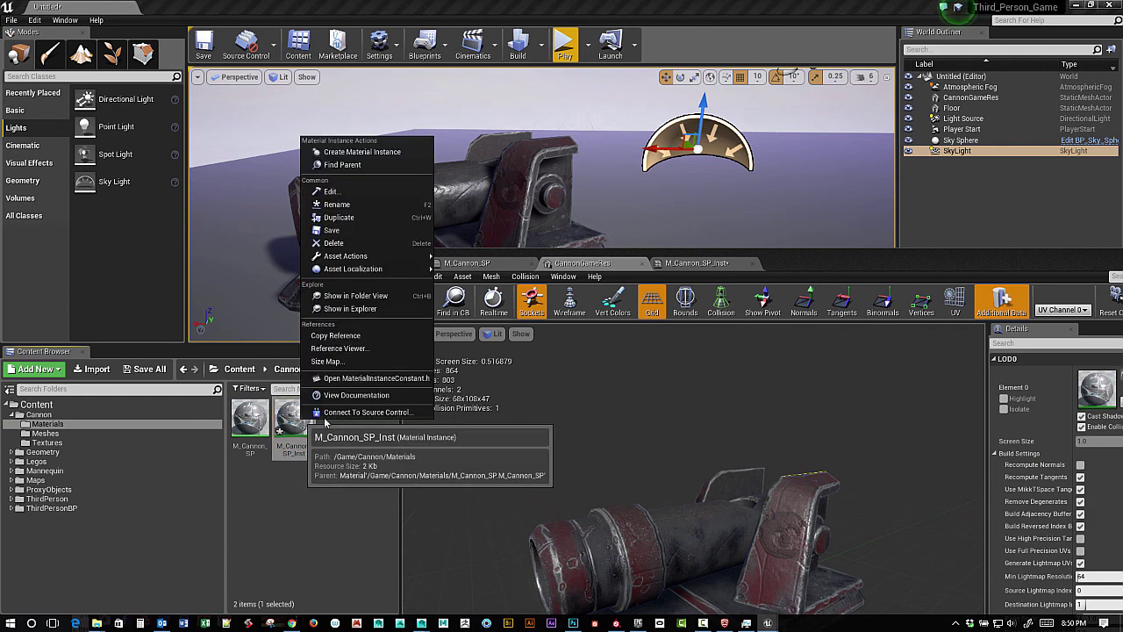
pyautogui.click(334, 232)
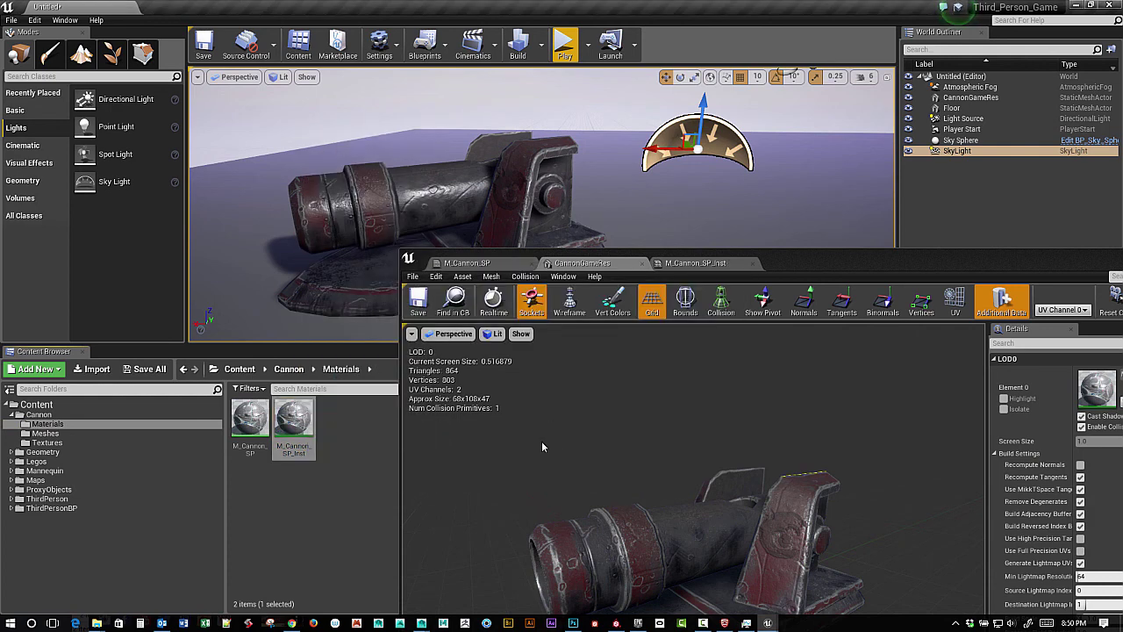
# Step: Check which material is assigned to Element 0 of the CannonGameRes mesh and to the cannon placed in the level
pyautogui.click(302, 423)
pyautogui.moveTo(799, 263); pyautogui.dragTo(558, 219)
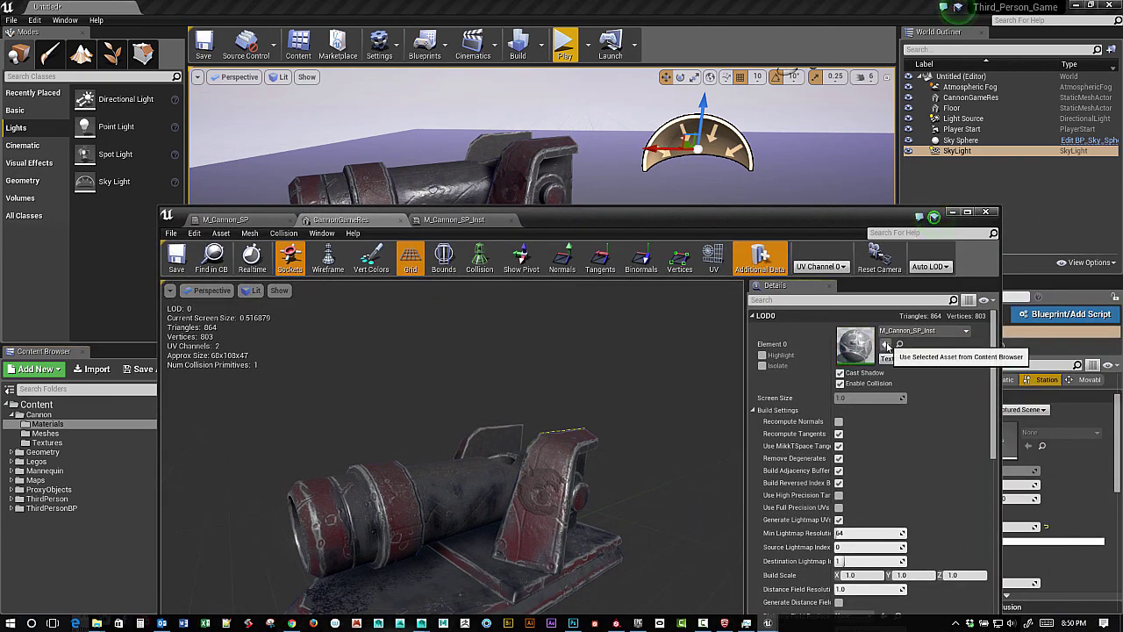
pyautogui.moveTo(680, 225); pyautogui.dragTo(828, 351)
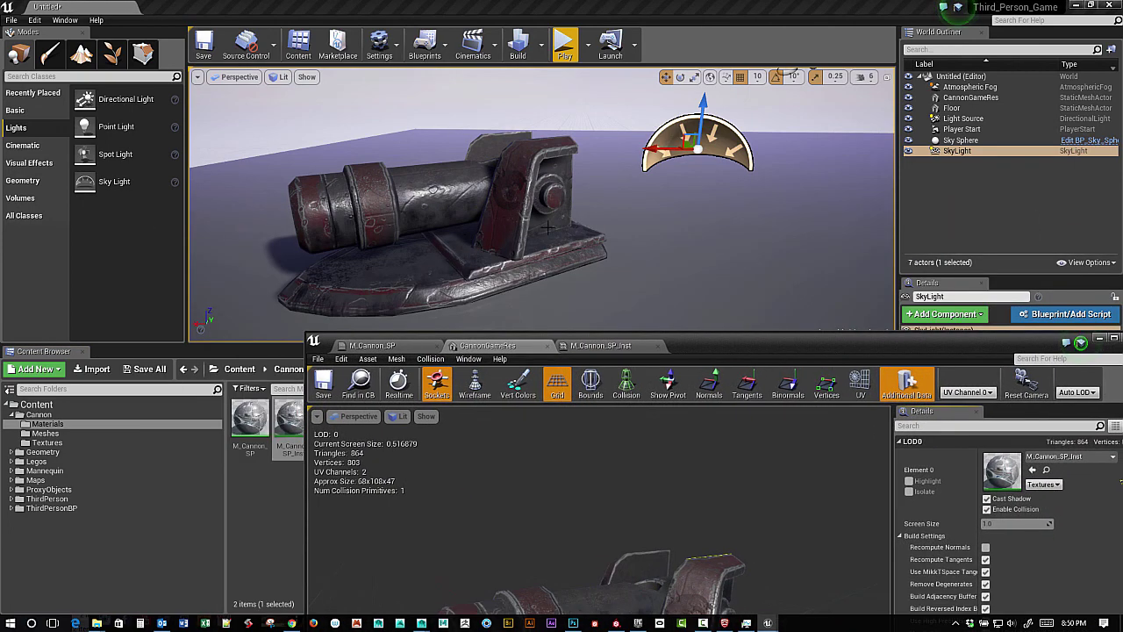
pyautogui.click(548, 227)
pyautogui.moveTo(750, 348); pyautogui.dragTo(519, 463)
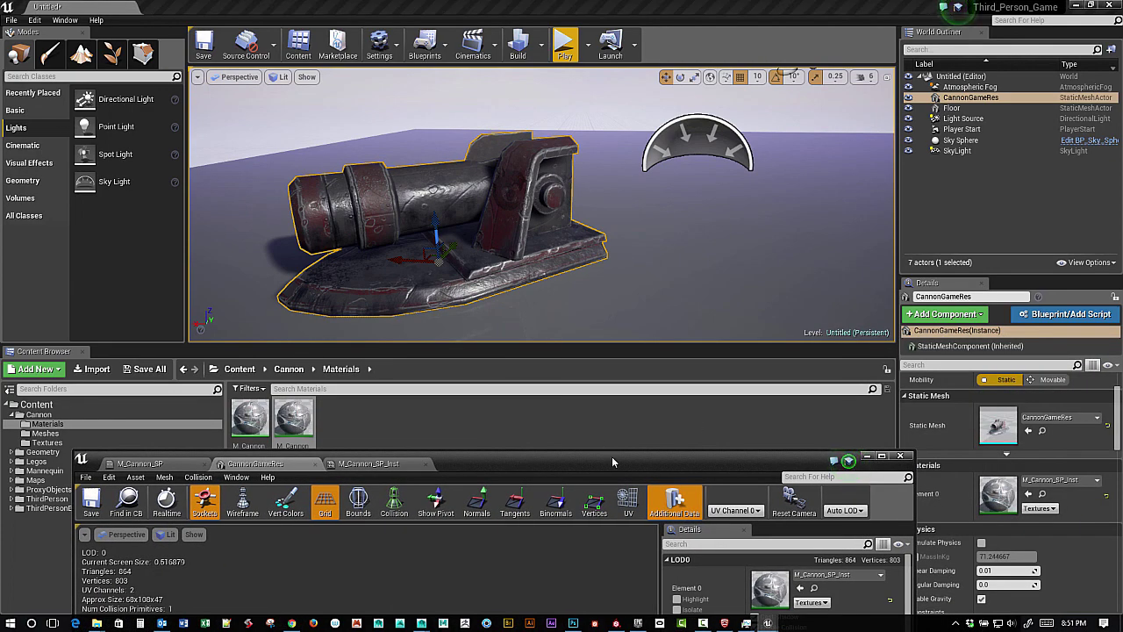
pyautogui.moveTo(612, 456); pyautogui.dragTo(633, 230)
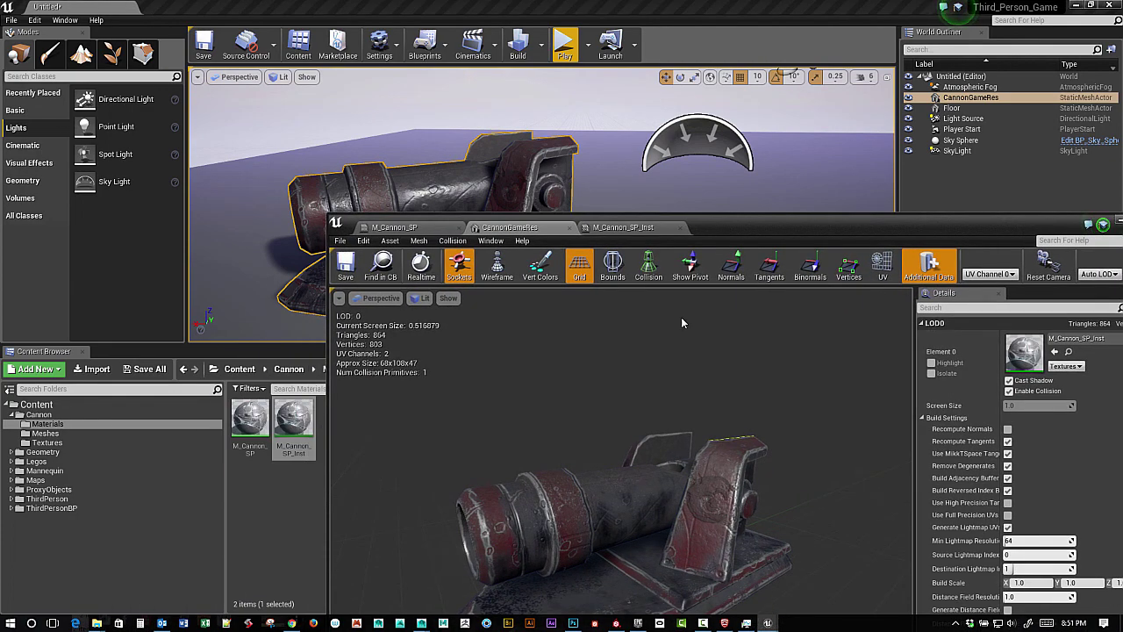
# Step: Try different brightness values for Lighten Color in M_Cannon_SP_Inst and accept the color as black
pyautogui.click(633, 228)
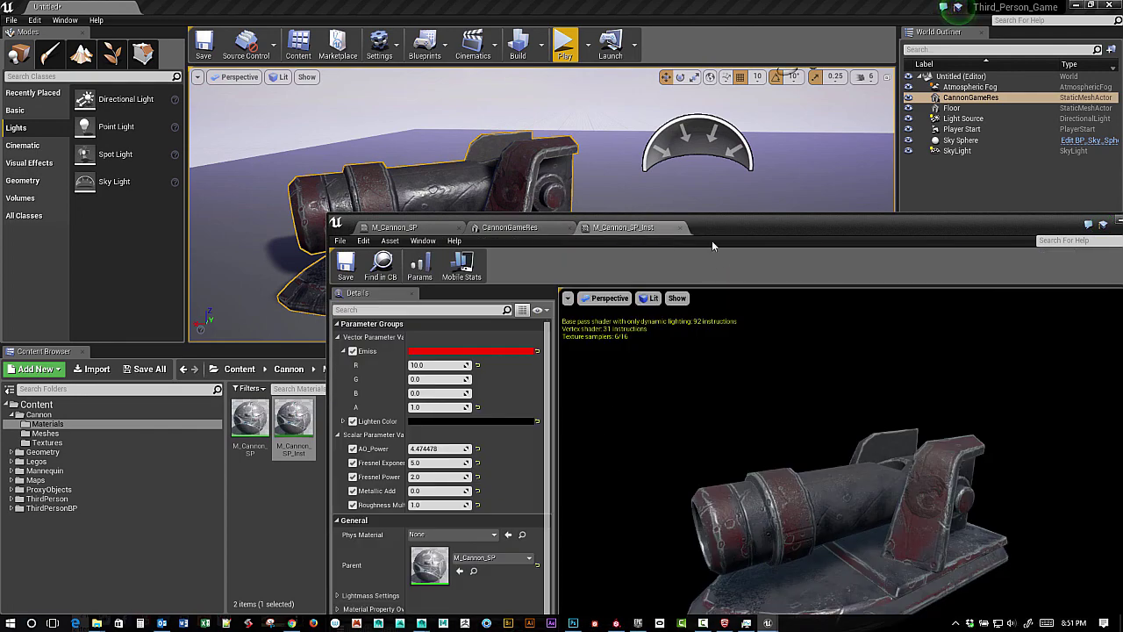
pyautogui.moveTo(730, 224); pyautogui.dragTo(792, 233)
pyautogui.click(499, 429)
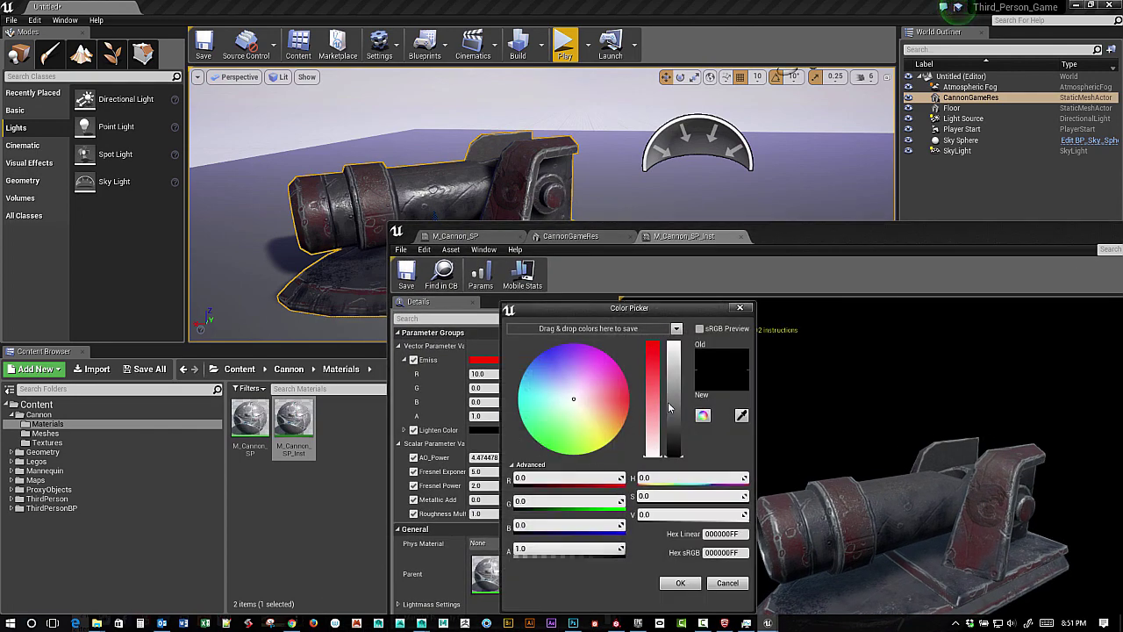
pyautogui.moveTo(672, 443)
pyautogui.mouseDown()
pyautogui.moveTo(672, 408)
pyautogui.moveTo(668, 458)
pyautogui.moveTo(669, 421)
pyautogui.moveTo(672, 460)
pyautogui.moveTo(682, 461)
pyautogui.mouseUp()
pyautogui.click(680, 583)
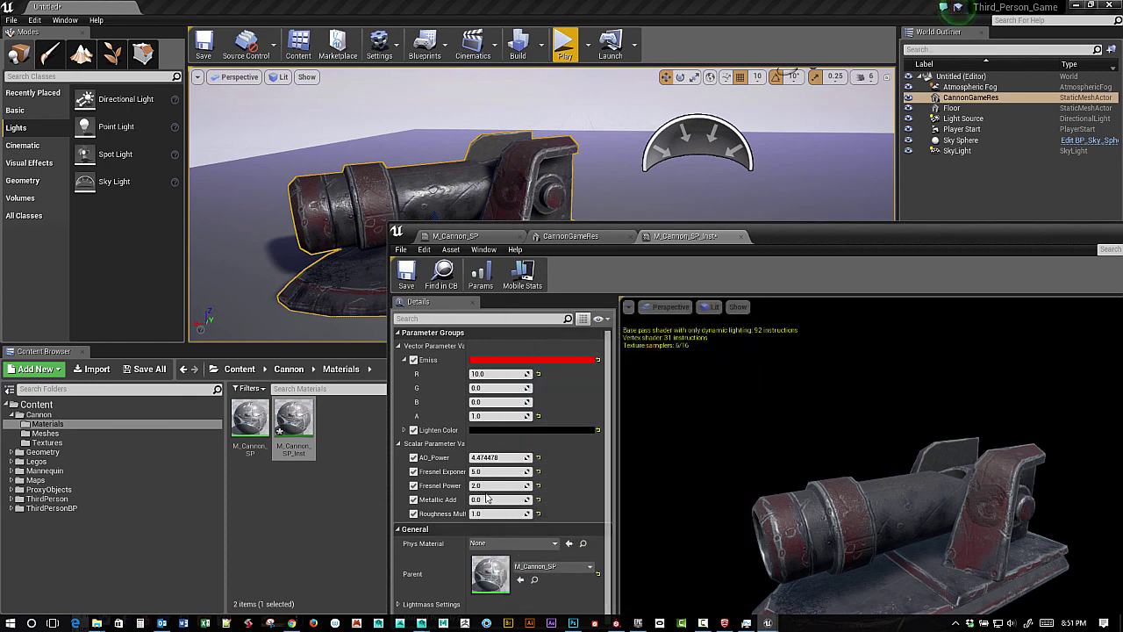
# Step: Widen the parameter name column of M_Cannon_SP_Inst and move the editor window aside
pyautogui.moveTo(472, 472); pyautogui.dragTo(516, 521)
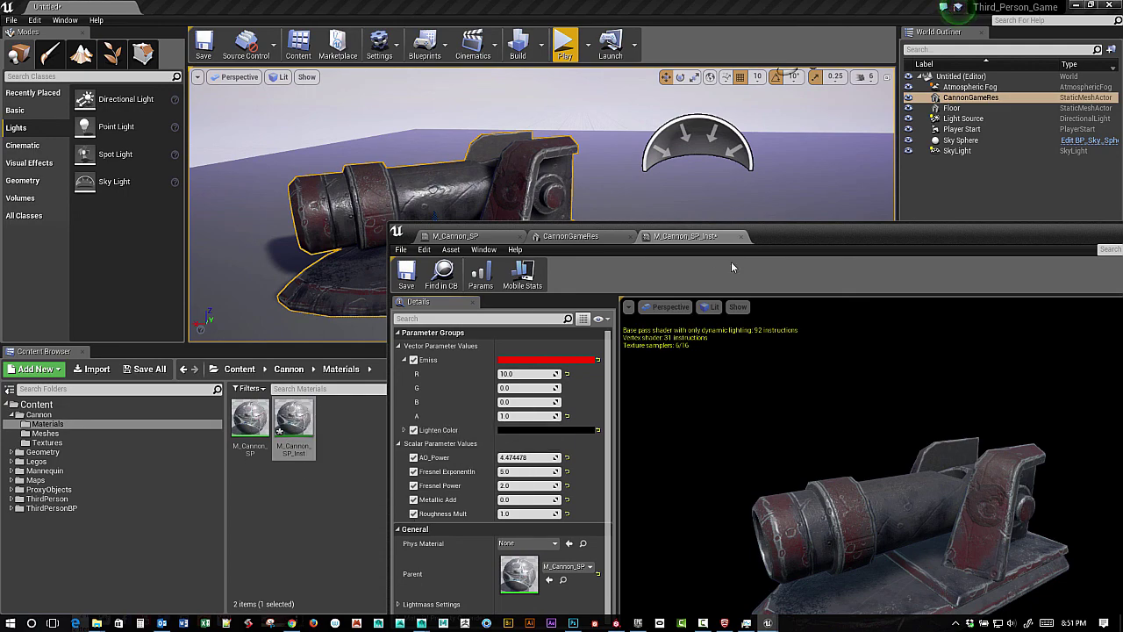
pyautogui.moveTo(762, 244); pyautogui.dragTo(856, 210)
# Step: Open the M_Cannon_SP material and convert the dark blue constant color in the Fresnel group to a parameter
pyautogui.doubleClick(250, 419)
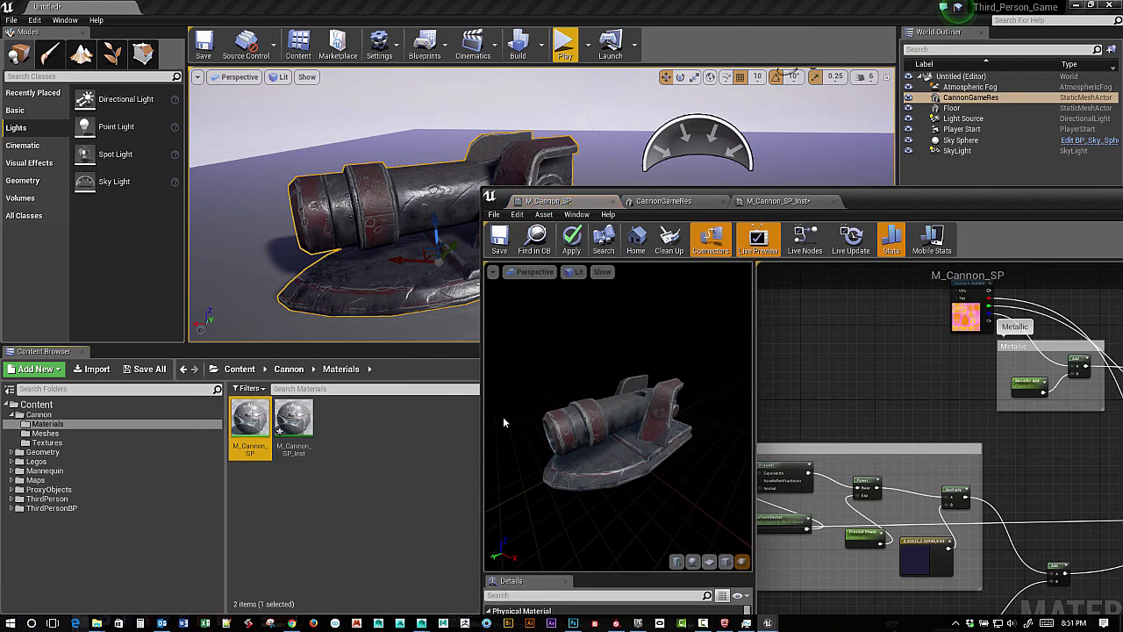
pyautogui.moveTo(877, 206); pyautogui.dragTo(519, 166)
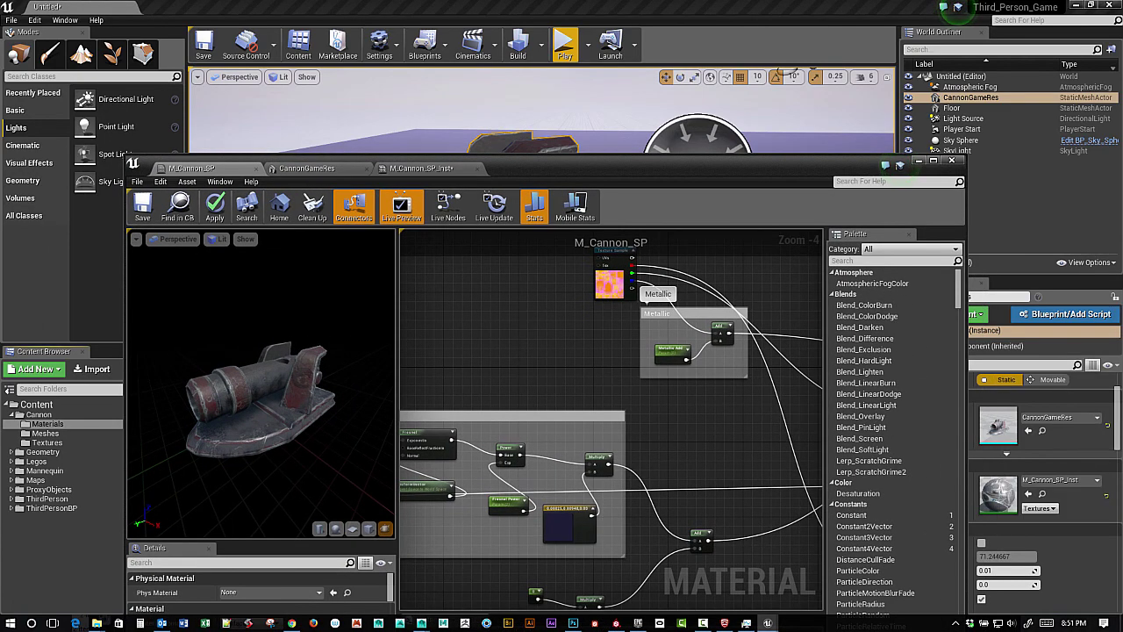
pyautogui.scroll(2, 655, 360)
pyautogui.moveTo(649, 348); pyautogui.dragTo(595, 339, button='right')
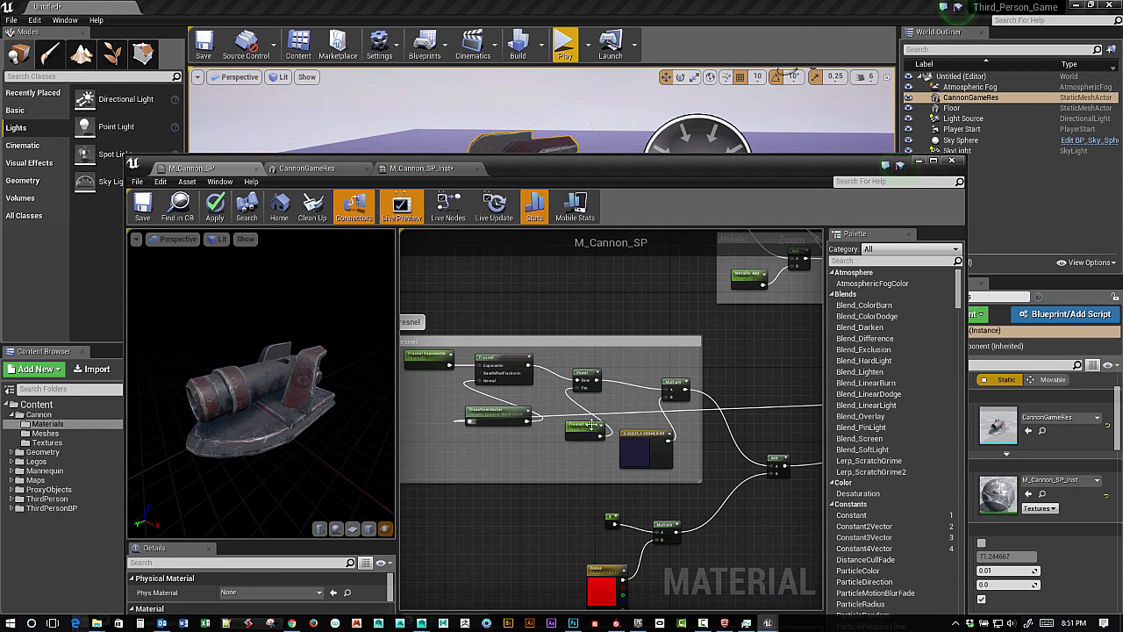
pyautogui.moveTo(597, 478); pyautogui.dragTo(588, 398, button='right')
pyautogui.scroll(1, 587, 391)
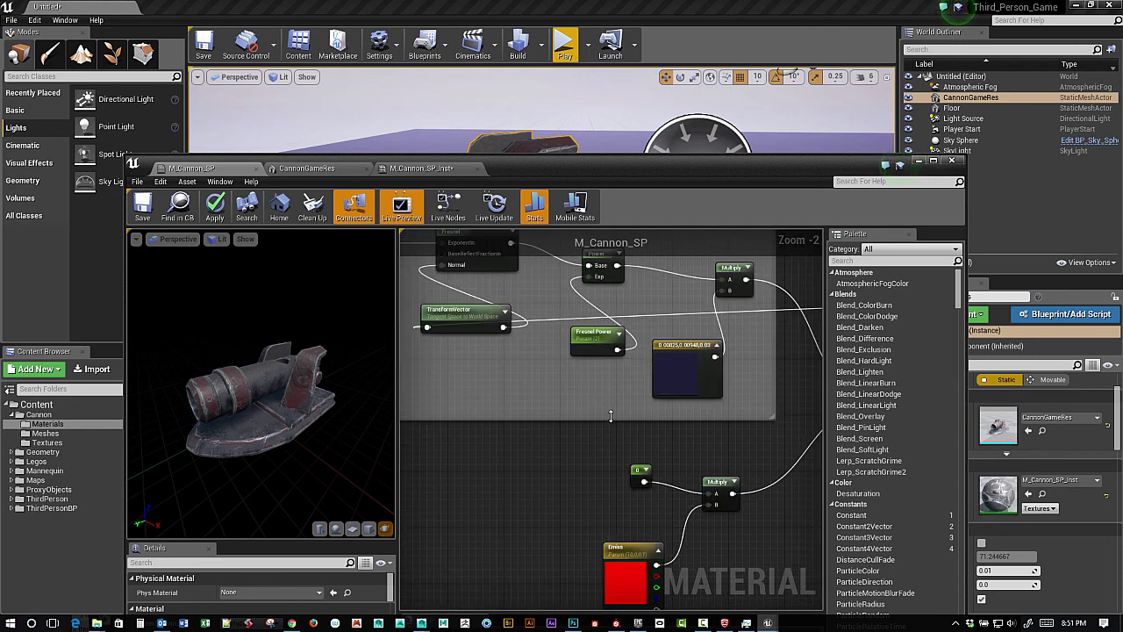
pyautogui.scroll(3, 649, 408)
pyautogui.moveTo(653, 420); pyautogui.dragTo(638, 444, button='right')
pyautogui.click(680, 399)
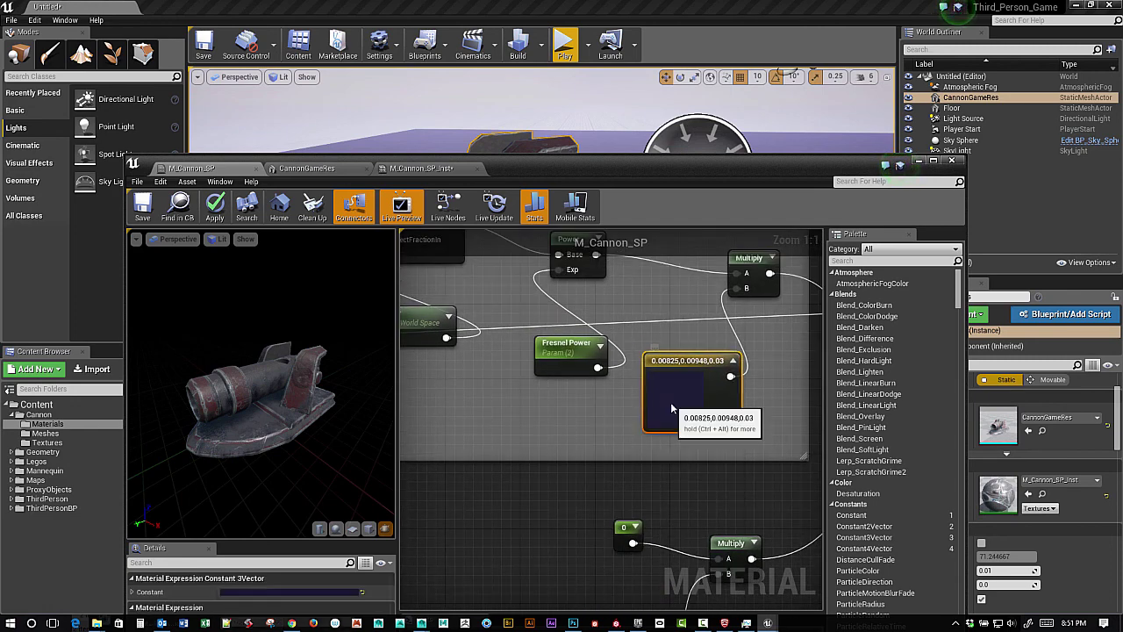
pyautogui.moveTo(552, 181); pyautogui.dragTo(523, 105)
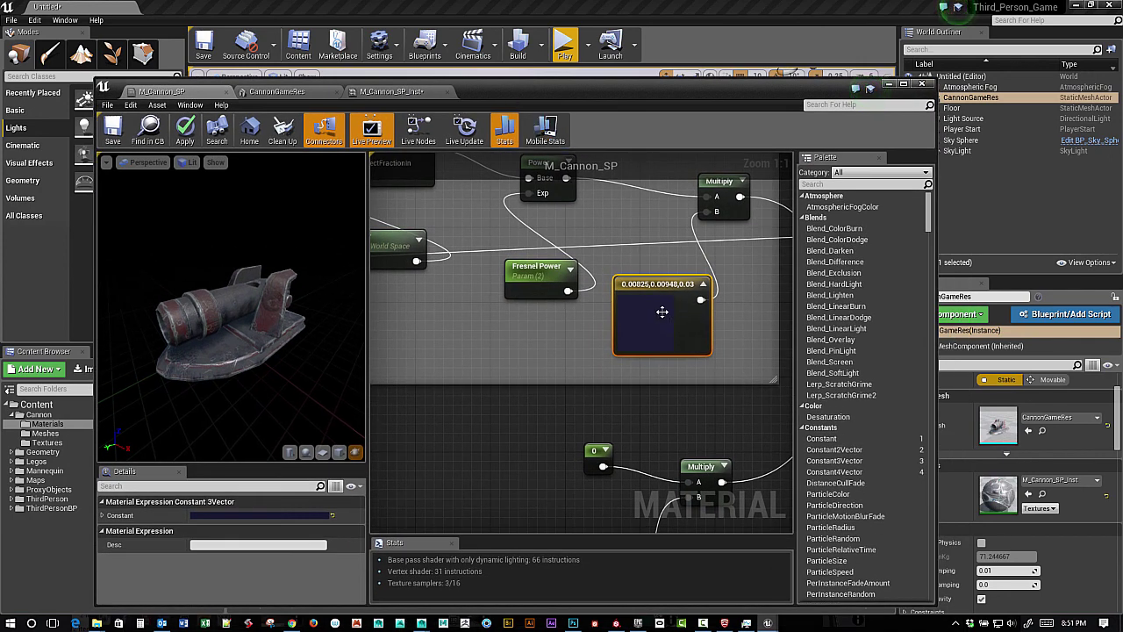
pyautogui.rightClick(672, 320)
pyautogui.click(702, 318)
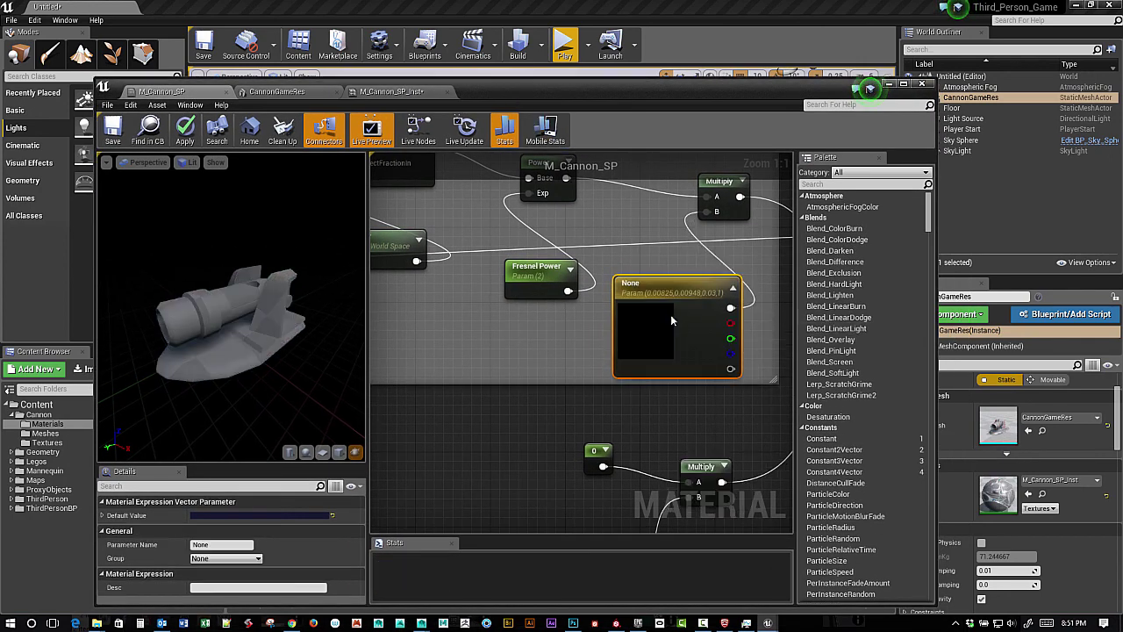
# Step: Name the new vector parameter Fresnel Color and save the M_Cannon_SP material
pyautogui.click(224, 545)
pyautogui.write('F')
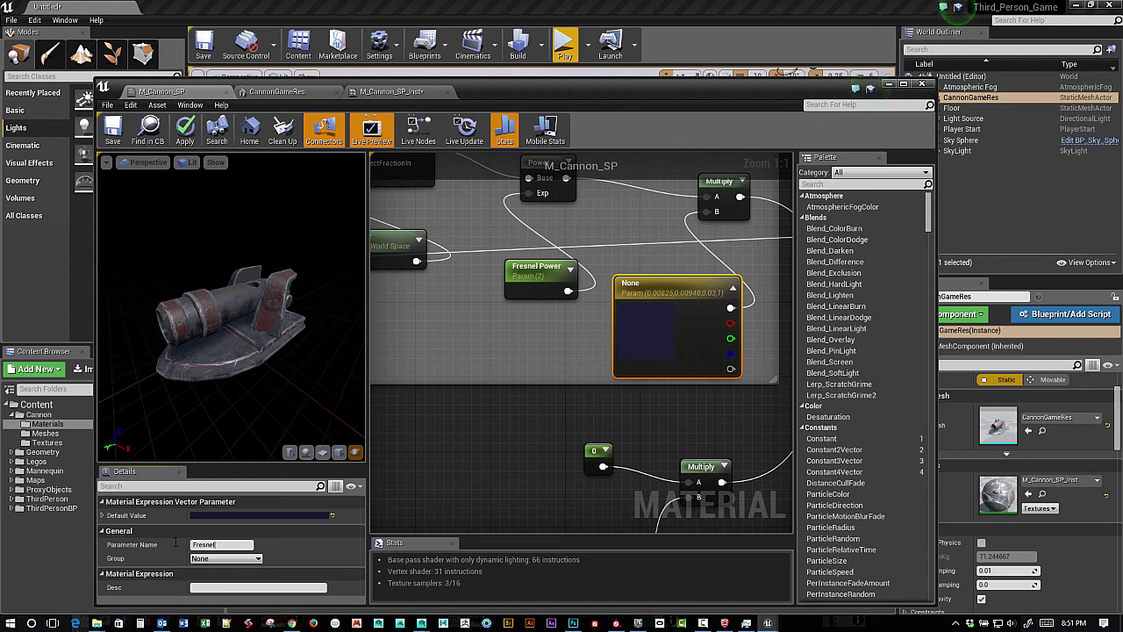
pyautogui.write('resnel Color')
pyautogui.press('Return')
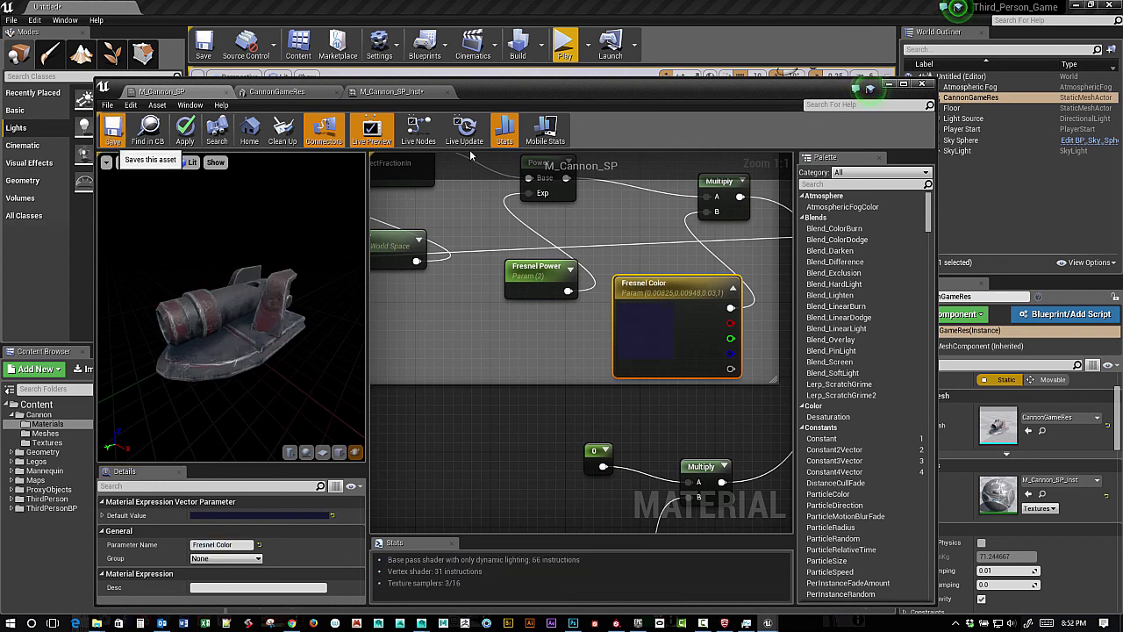
pyautogui.hotkey('ctrl', 's')
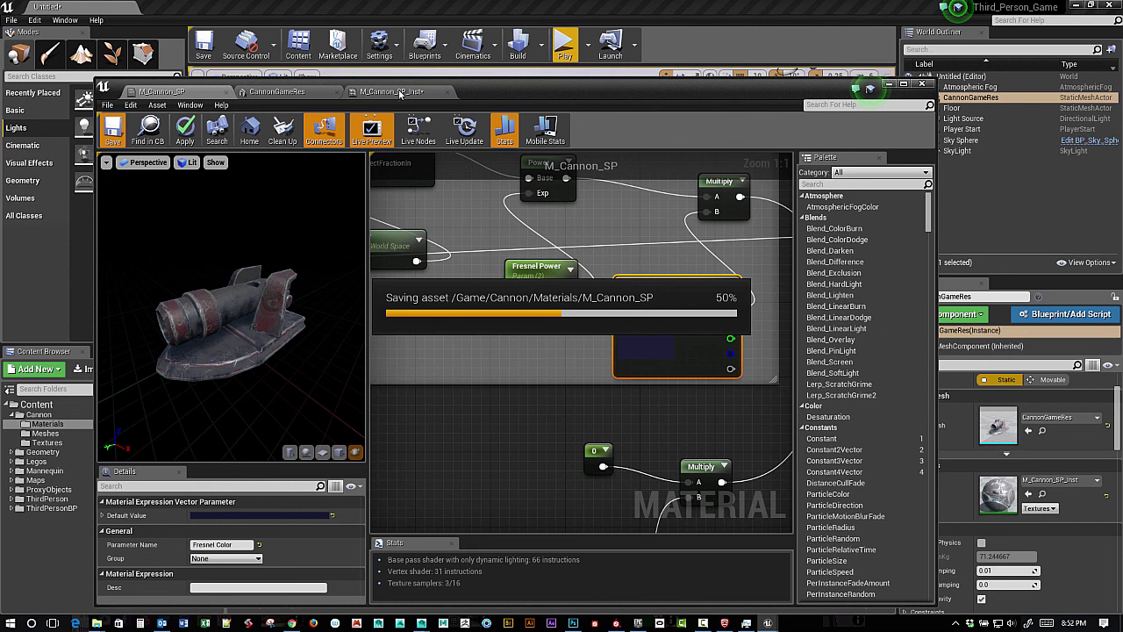
# Step: Return to M_Cannon_SP_Inst and place its window beside a close-up view of the cannon in the level
pyautogui.click(400, 92)
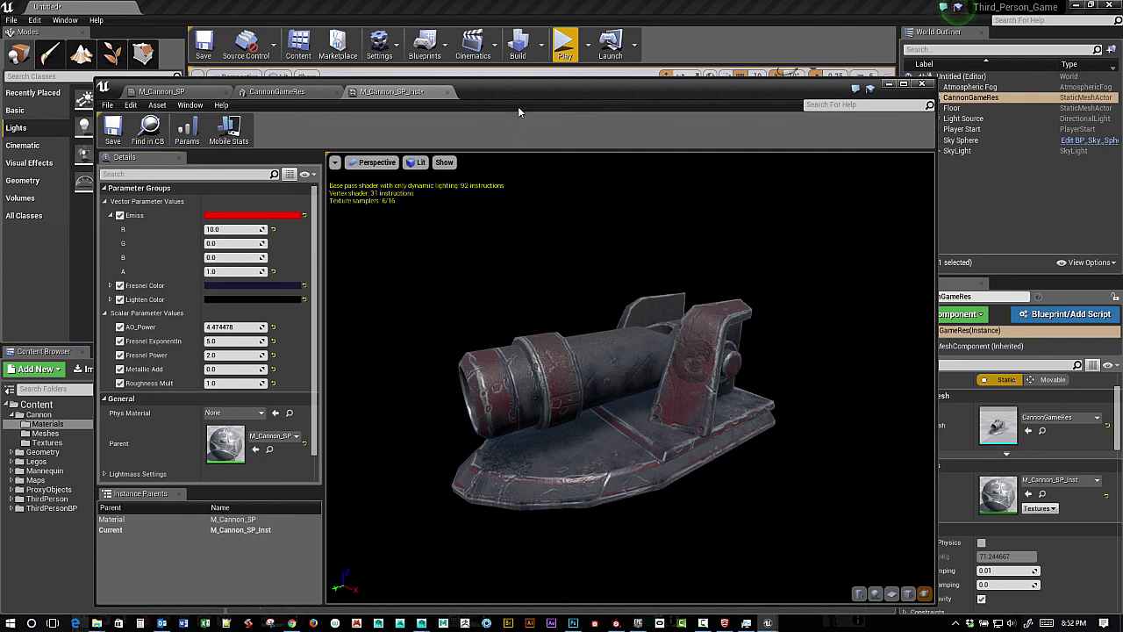
pyautogui.moveTo(516, 95); pyautogui.dragTo(829, 220)
pyautogui.moveTo(433, 101)
pyautogui.mouseDown()
pyautogui.moveTo(435, 75)
pyautogui.moveTo(448, 98)
pyautogui.mouseUp()
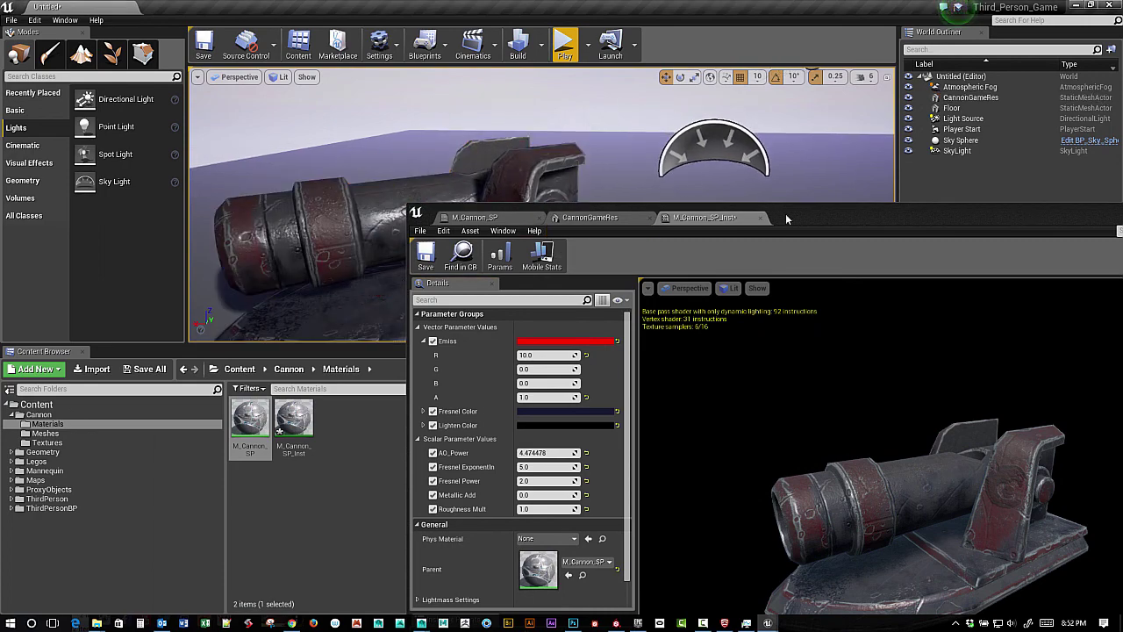
pyautogui.moveTo(790, 218); pyautogui.dragTo(935, 120)
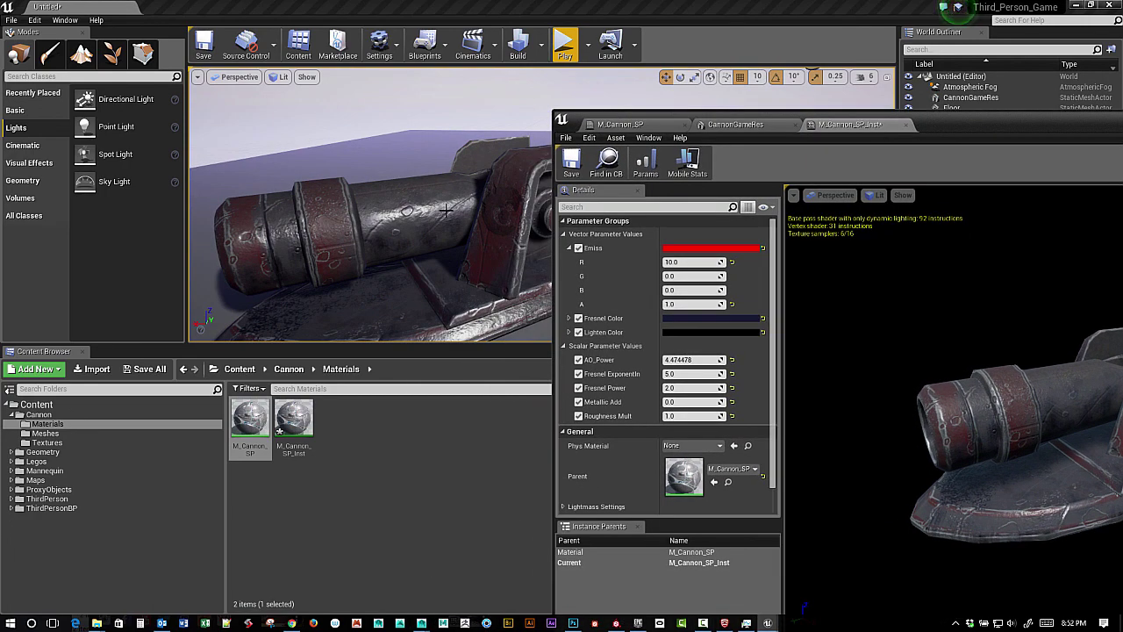
pyautogui.moveTo(457, 187); pyautogui.dragTo(402, 210)
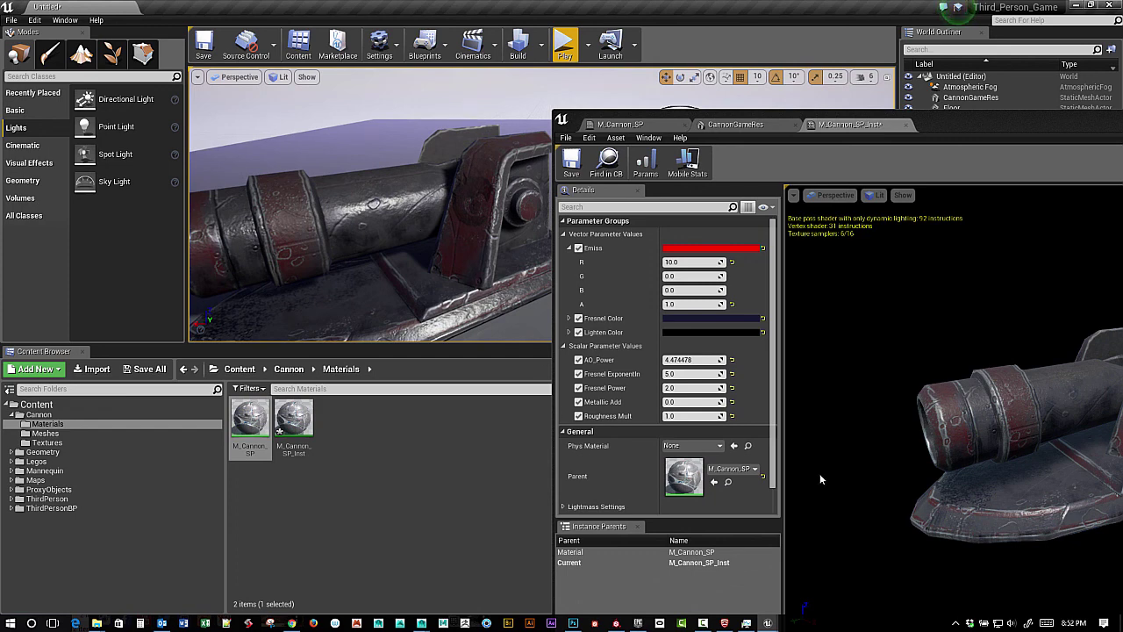
# Step: Set Fresnel Color in M_Cannon_SP_Inst to a brighter blue with saturation 0.6 and value 0.43, and accept it
pyautogui.click(722, 319)
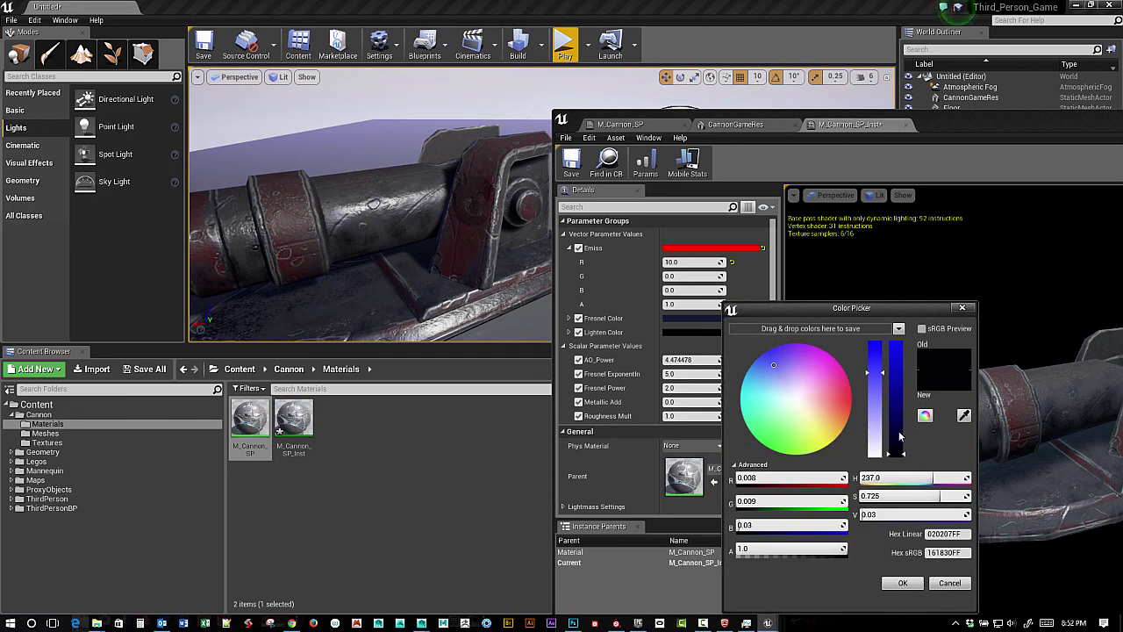
pyautogui.click(875, 397)
pyautogui.click(895, 438)
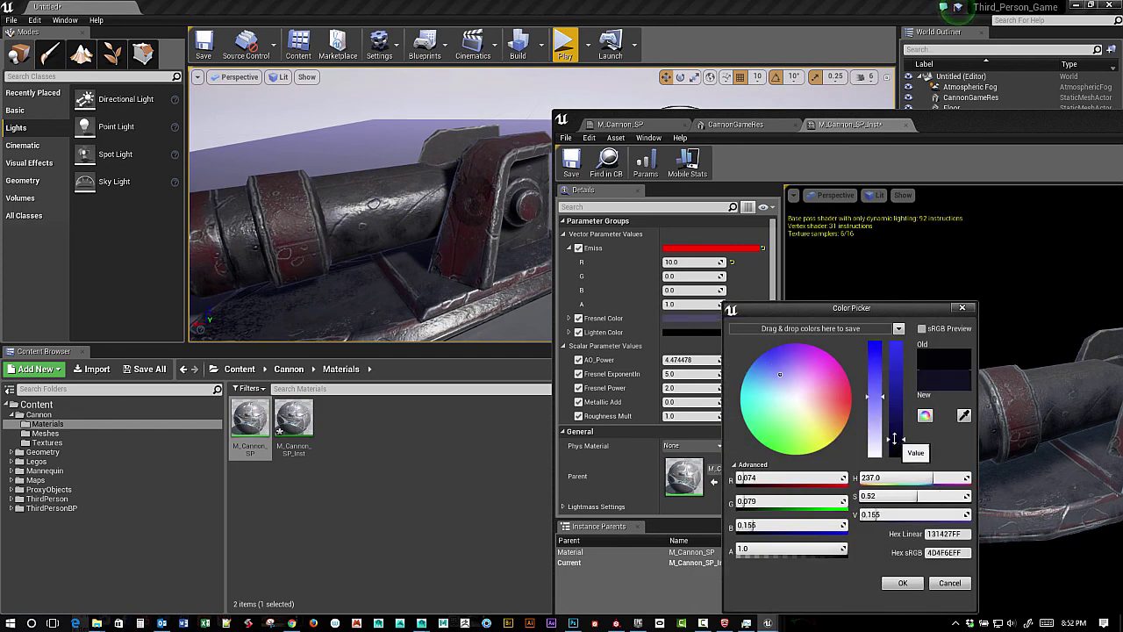
pyautogui.moveTo(441, 220)
pyautogui.mouseDown()
pyautogui.moveTo(441, 285)
pyautogui.moveTo(442, 220)
pyautogui.mouseUp()
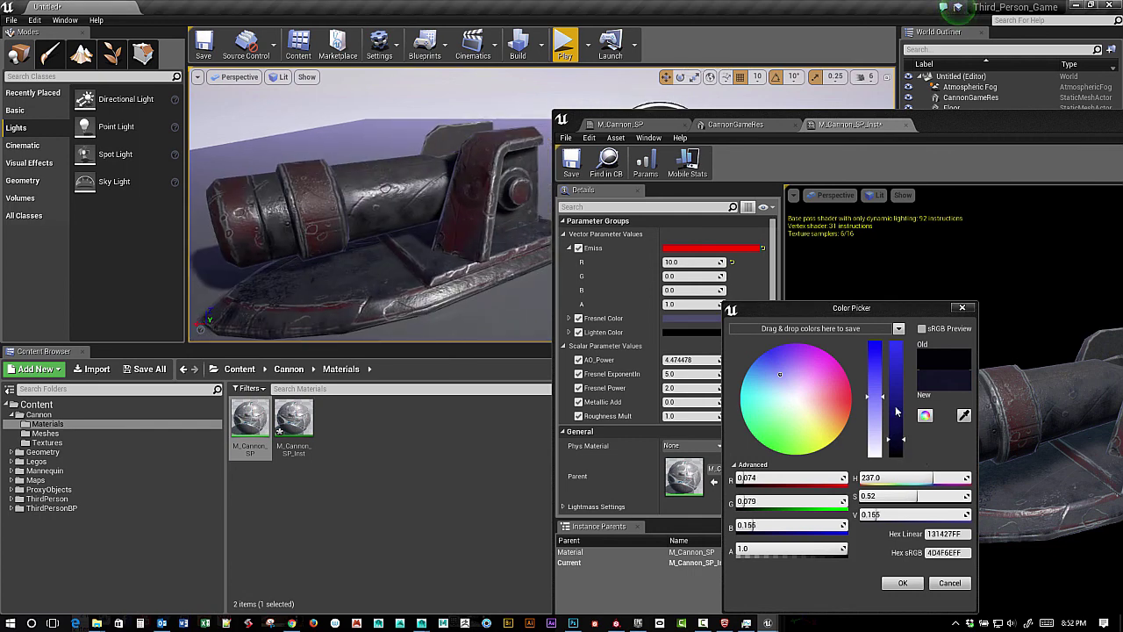
pyautogui.moveTo(895, 439); pyautogui.dragTo(876, 387)
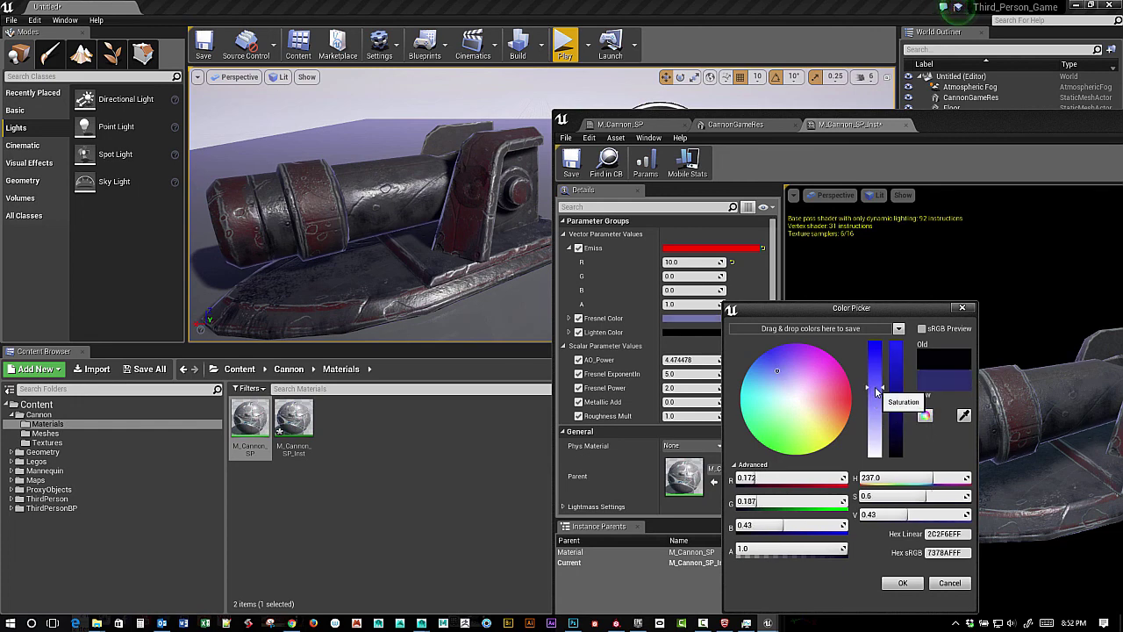
pyautogui.click(900, 583)
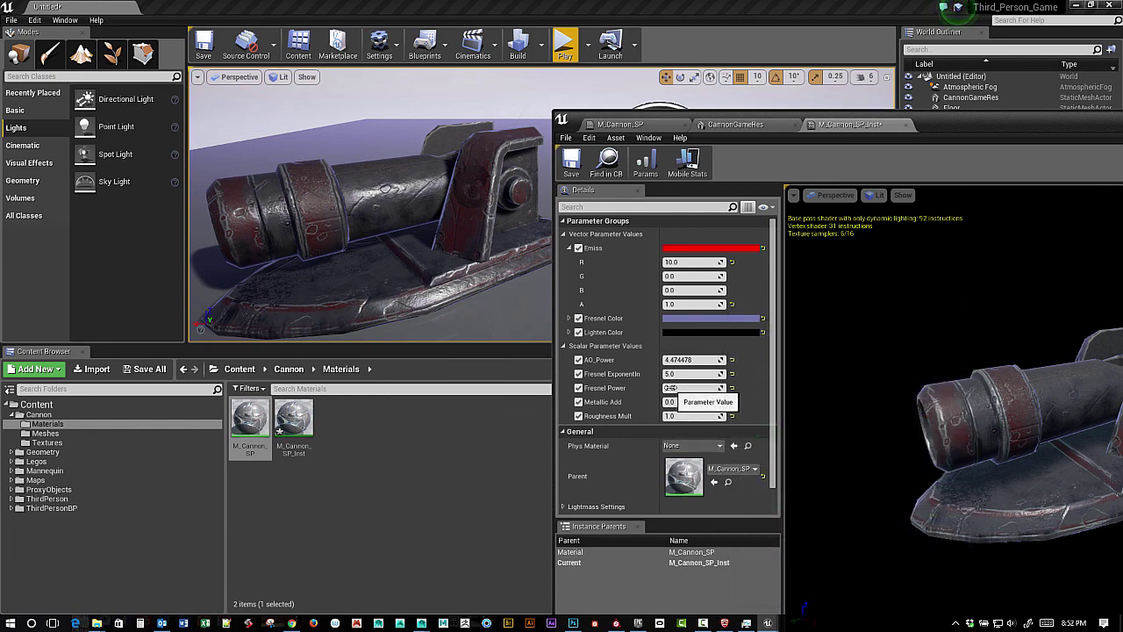
# Step: Set Fresnel Power to 1.5, try different Fresnel ExponentIn values, and reset the exponent to its default of 5.0
pyautogui.moveTo(672, 388); pyautogui.dragTo(675, 388)
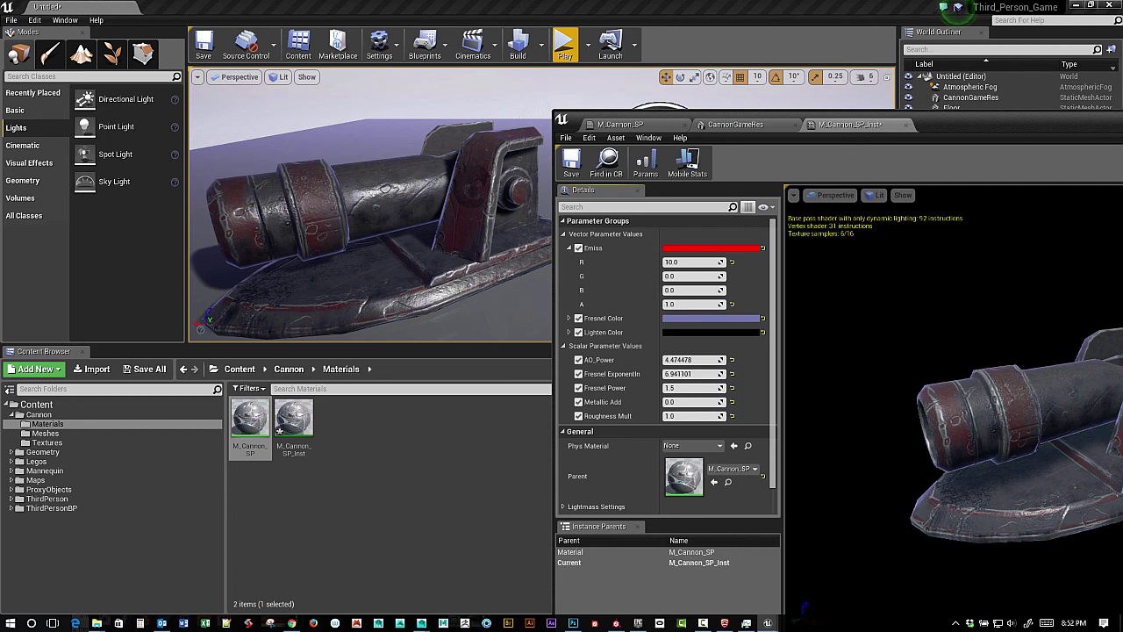
pyautogui.moveTo(693, 374)
pyautogui.mouseDown()
pyautogui.moveTo(636, 374)
pyautogui.moveTo(676, 373)
pyautogui.mouseUp()
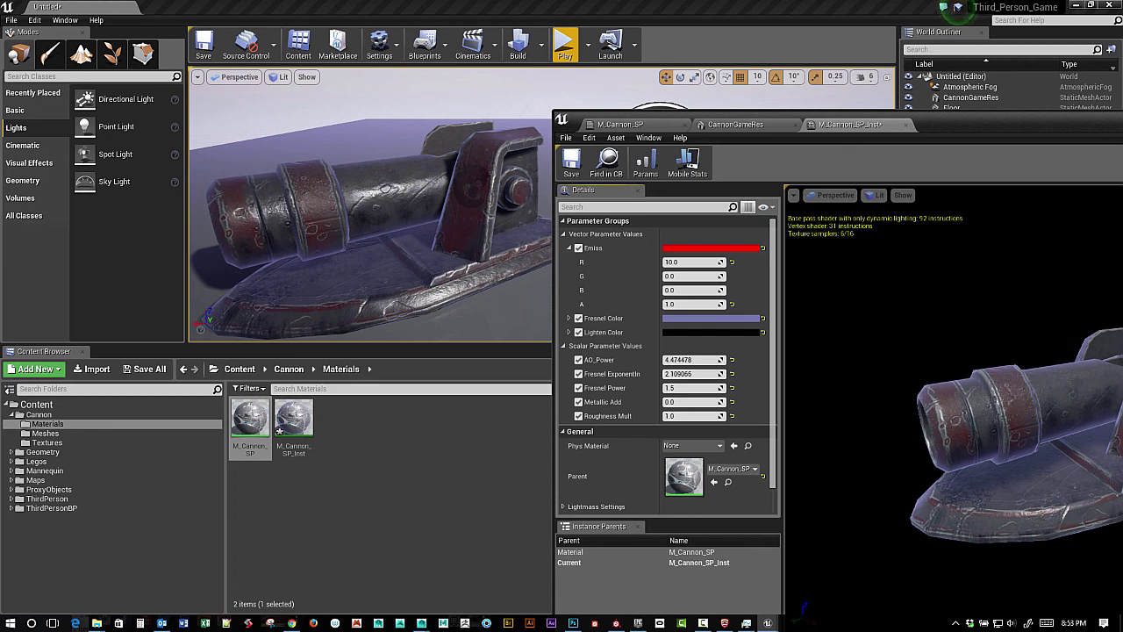
pyautogui.moveTo(691, 373)
pyautogui.mouseDown()
pyautogui.moveTo(729, 374)
pyautogui.moveTo(691, 374)
pyautogui.mouseUp()
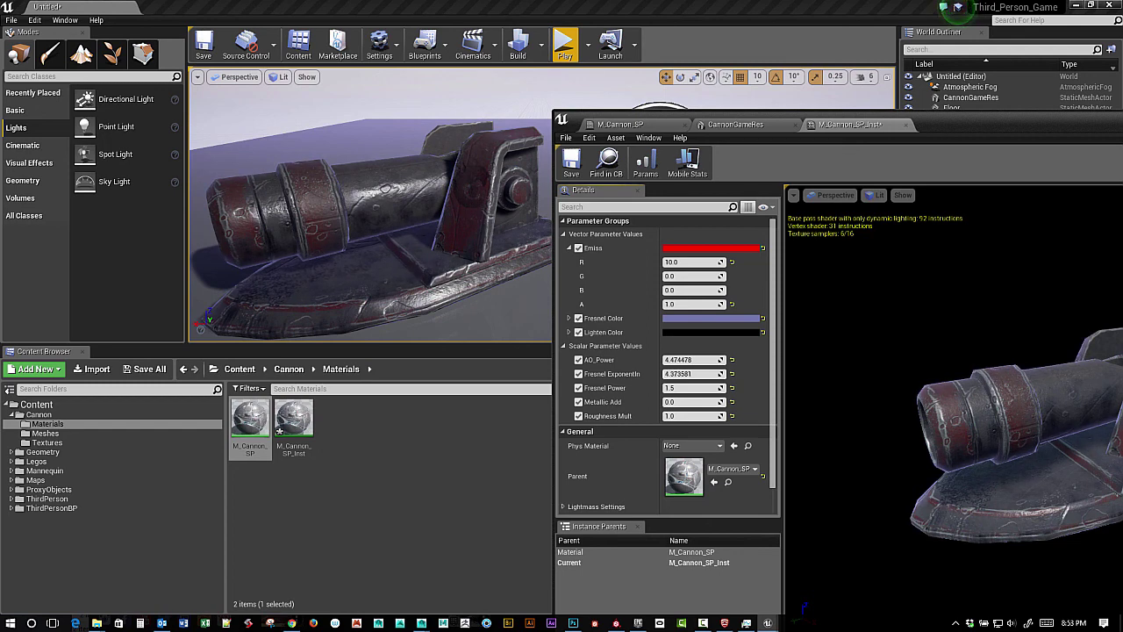
pyautogui.click(733, 375)
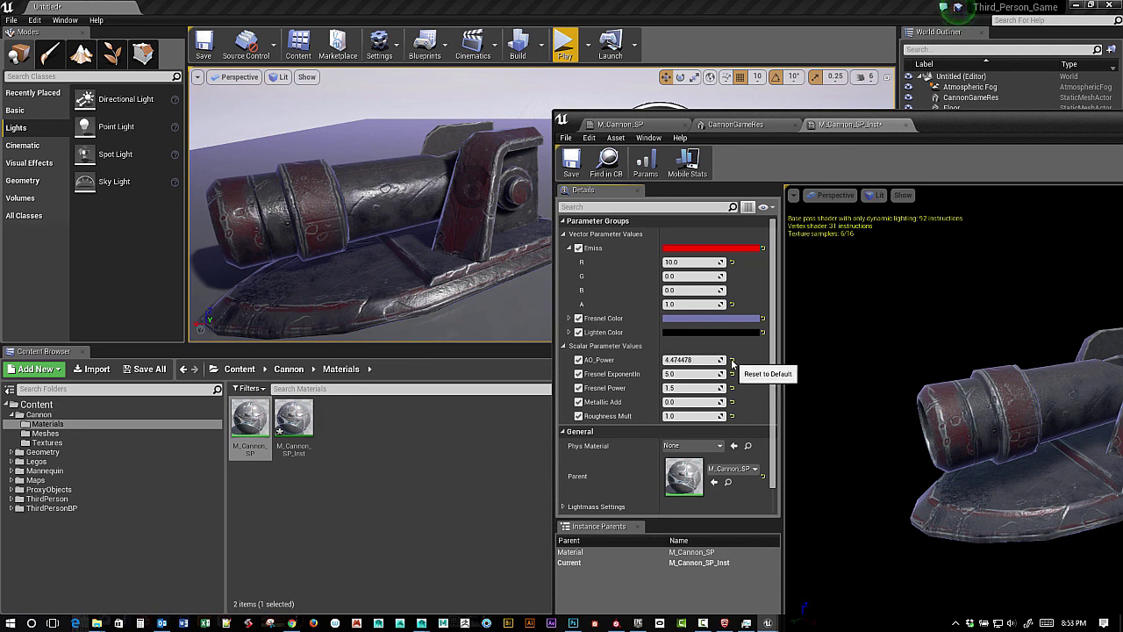
# Step: Try a very high AO_Power value and reset the parameter to its default of 4.0
pyautogui.click(733, 360)
pyautogui.moveTo(694, 360); pyautogui.dragTo(746, 360)
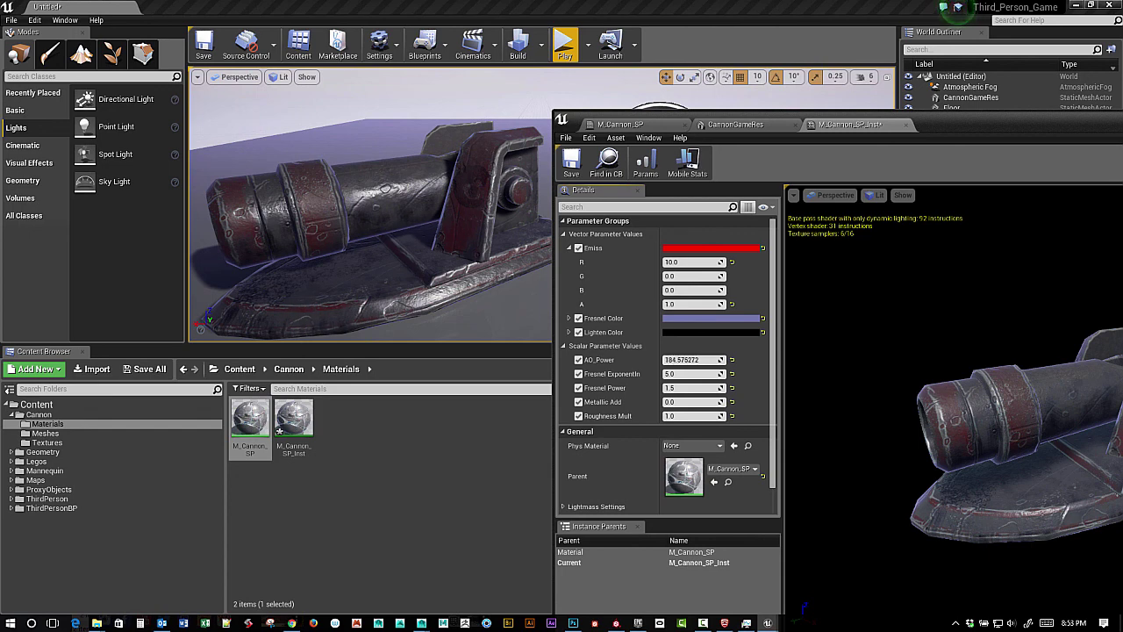
pyautogui.click(733, 361)
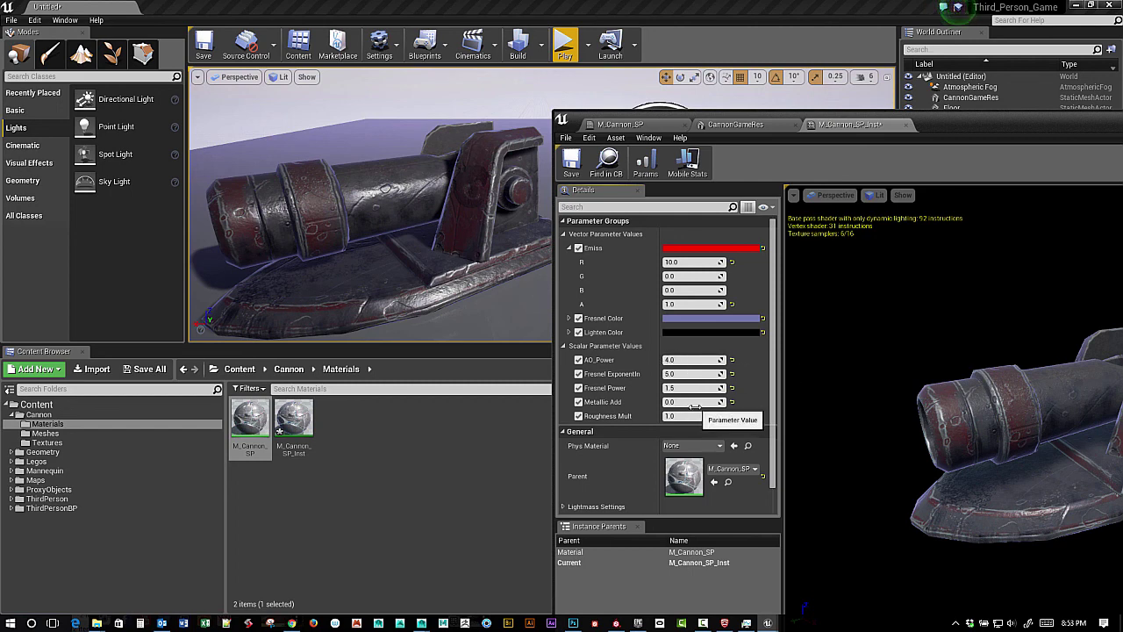
# Step: Try Roughness Mult values between about 0.05 and 1.74, and leave it at about 0.93
pyautogui.moveTo(675, 416); pyautogui.dragTo(630, 416)
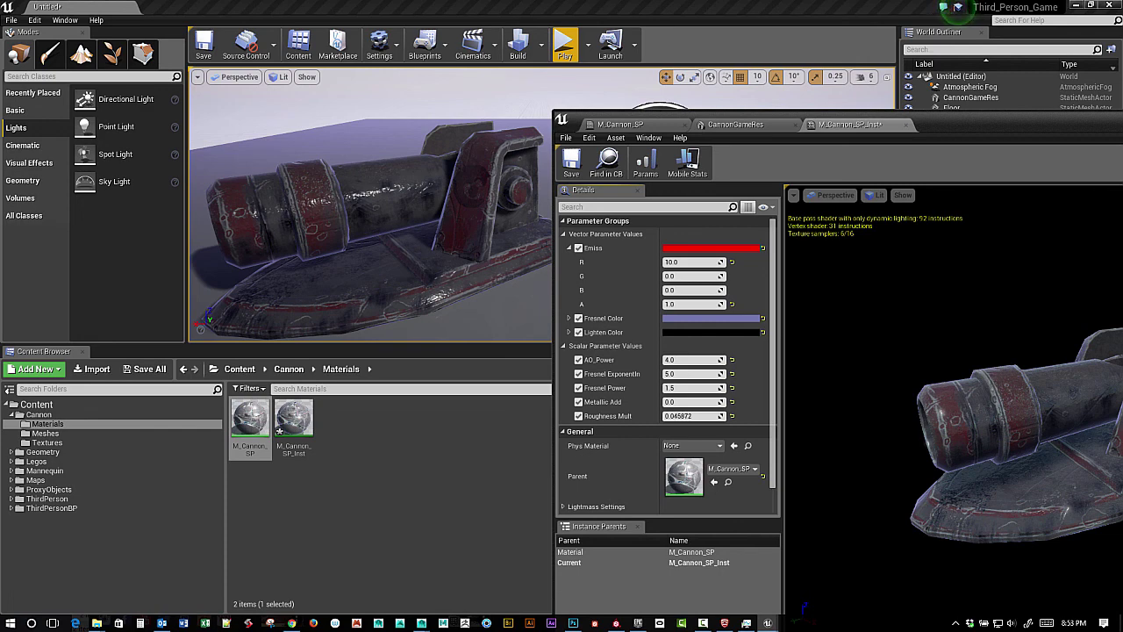
pyautogui.moveTo(622, 416); pyautogui.dragTo(751, 416)
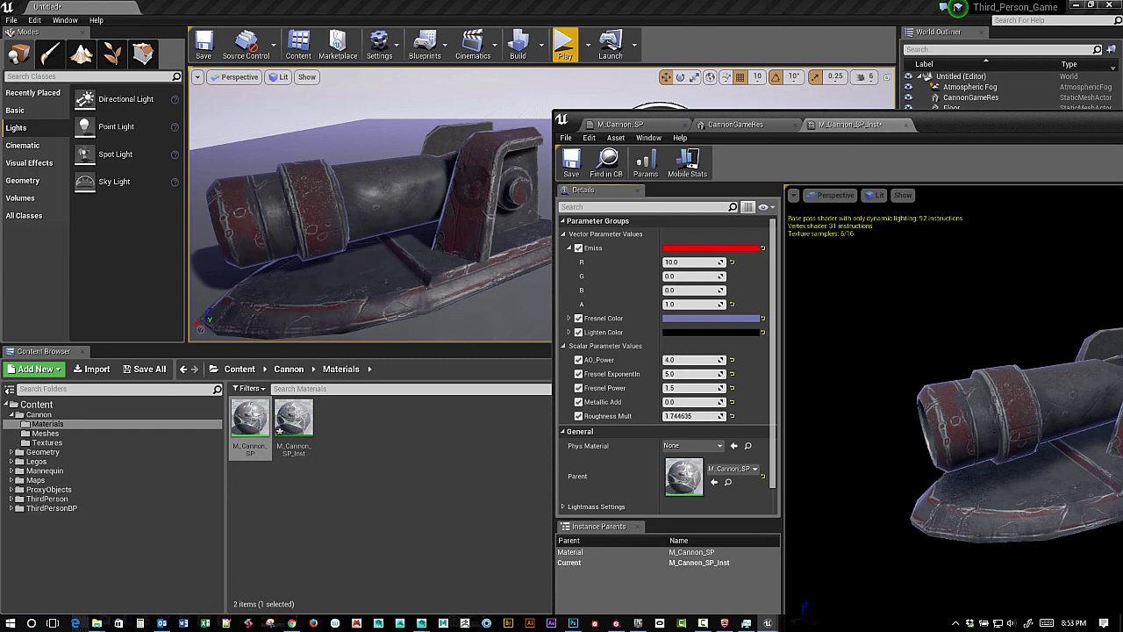
pyautogui.click(733, 416)
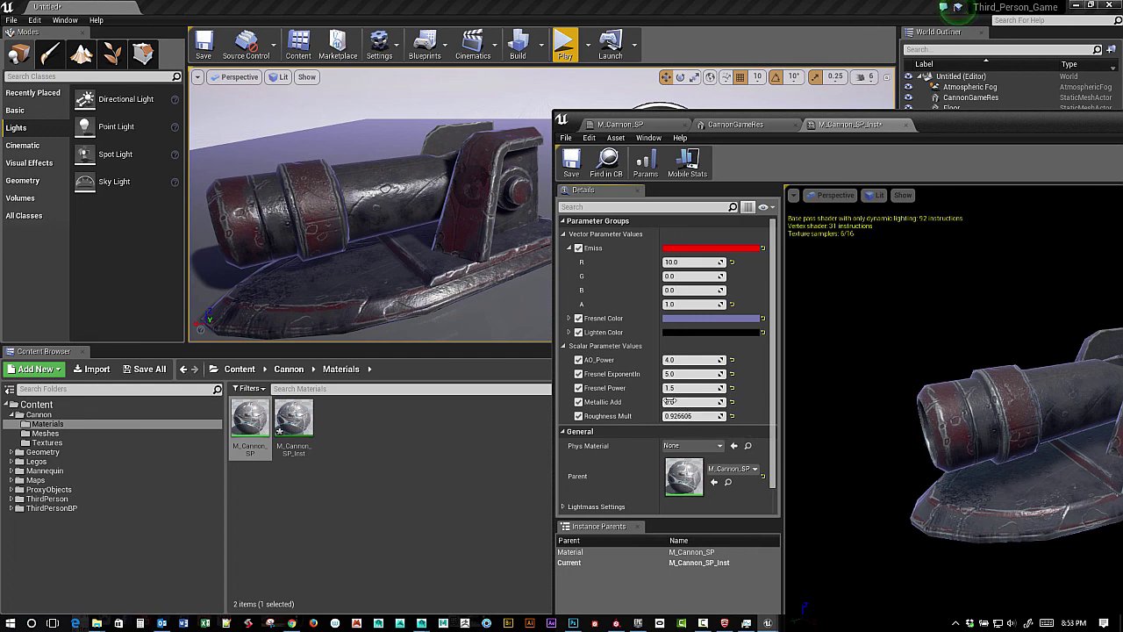
# Step: Raise Metallic Add to about 0.5 and lower Roughness Mult to about 0.84
pyautogui.moveTo(683, 402); pyautogui.dragTo(720, 402)
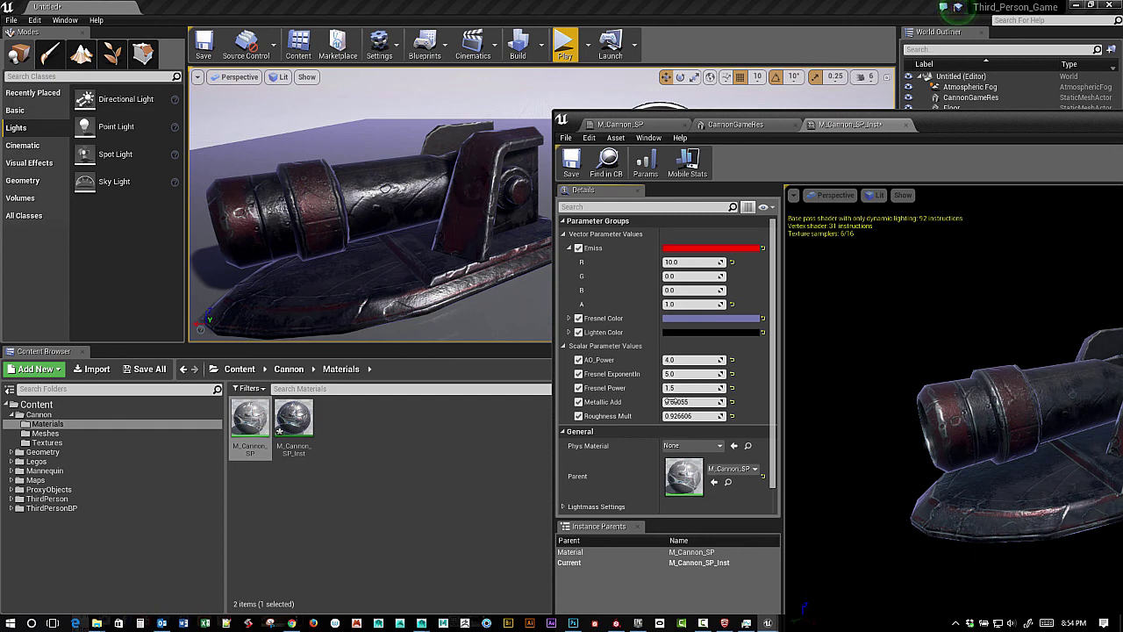
pyautogui.moveTo(718, 402); pyautogui.dragTo(704, 402)
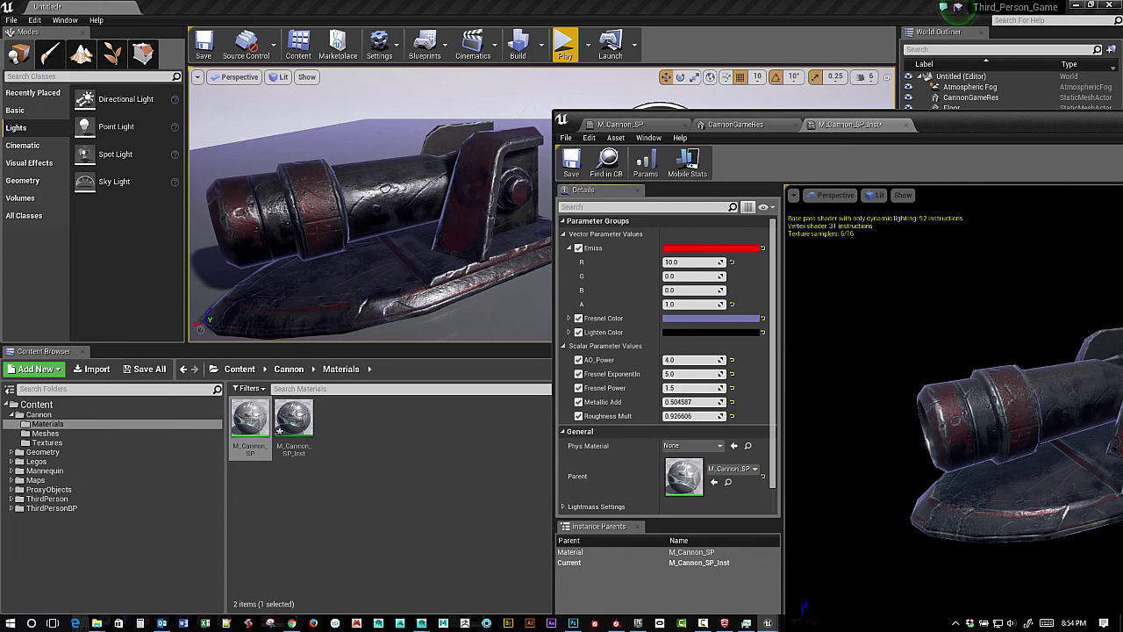
pyautogui.moveTo(702, 416); pyautogui.dragTo(700, 416)
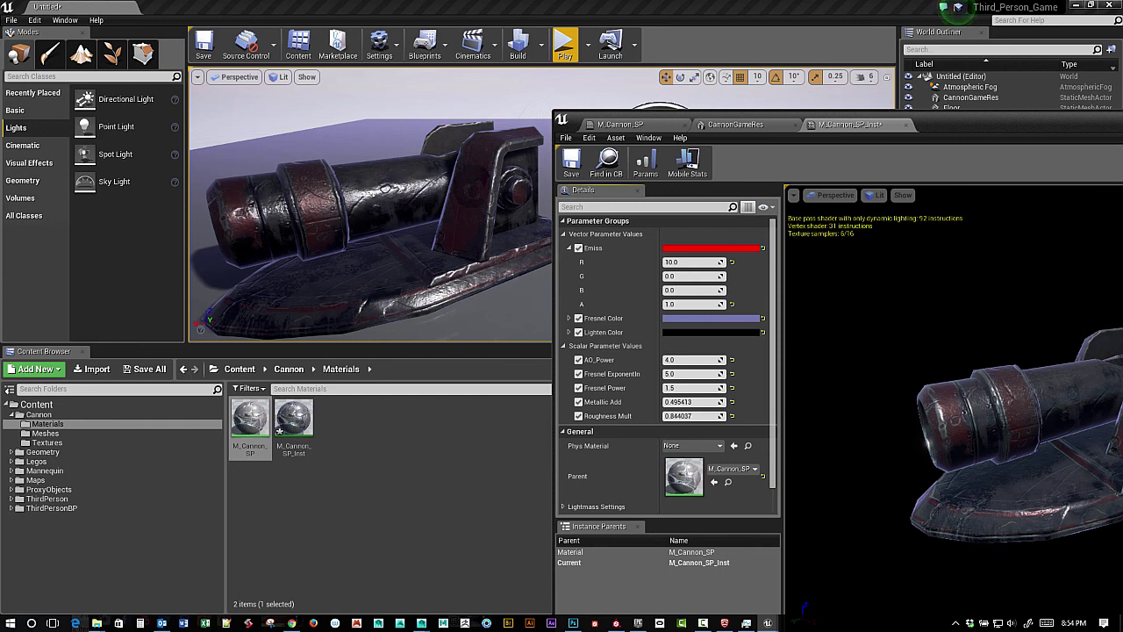
# Step: Try a dark grey Lighten Color with RGB 0.035 and alpha 1.0 on the cannon material instance
pyautogui.click(676, 333)
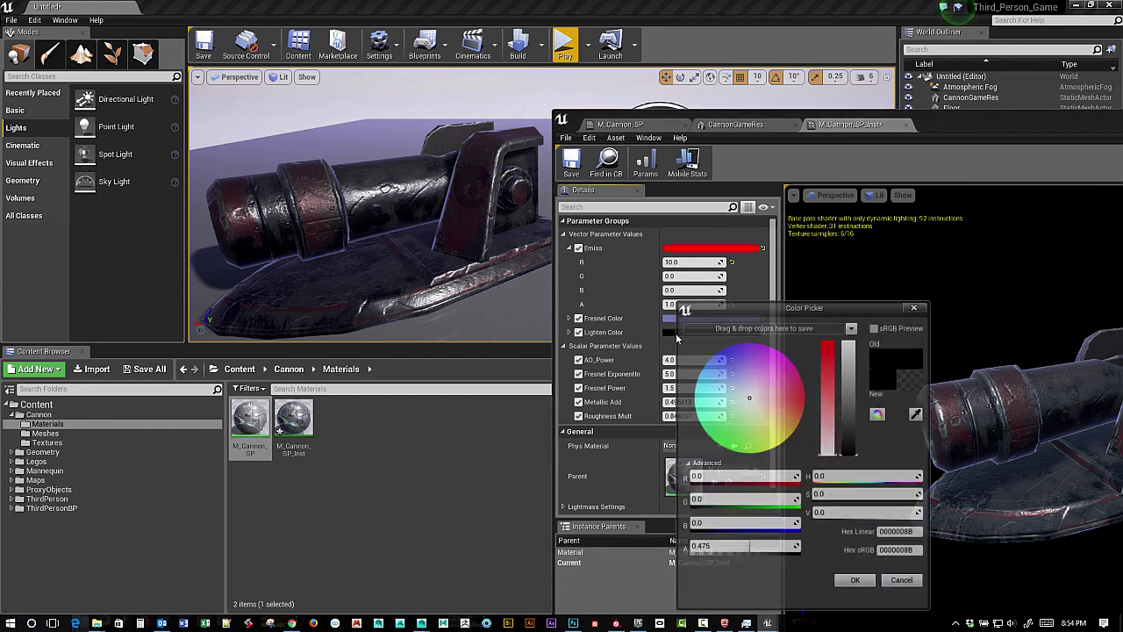
pyautogui.moveTo(861, 460); pyautogui.dragTo(857, 451)
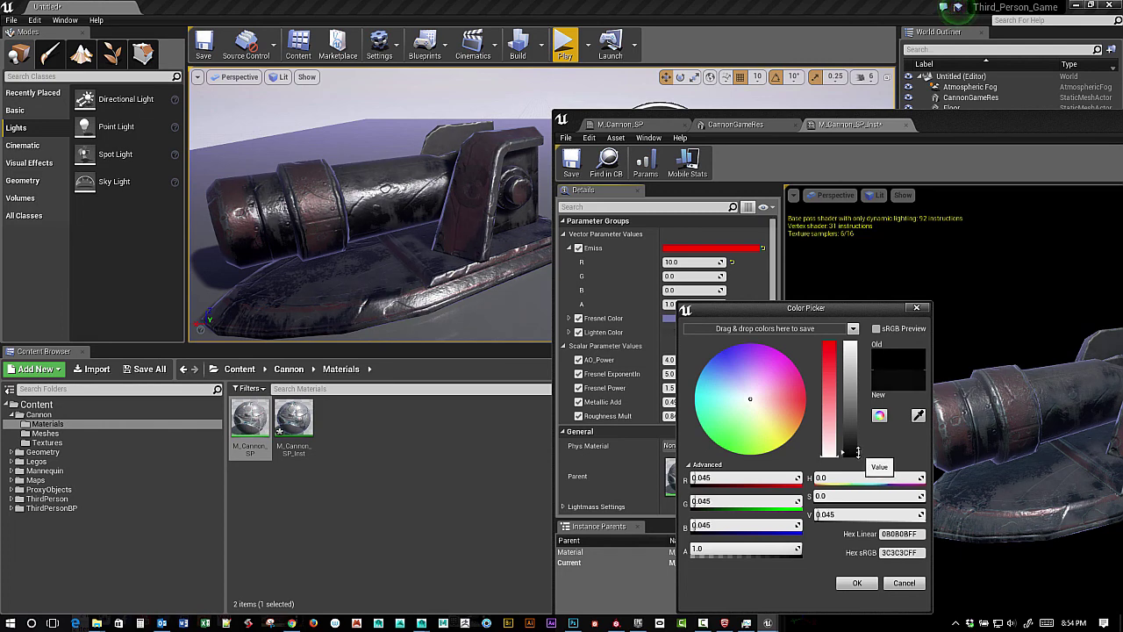
pyautogui.moveTo(858, 451); pyautogui.dragTo(857, 452)
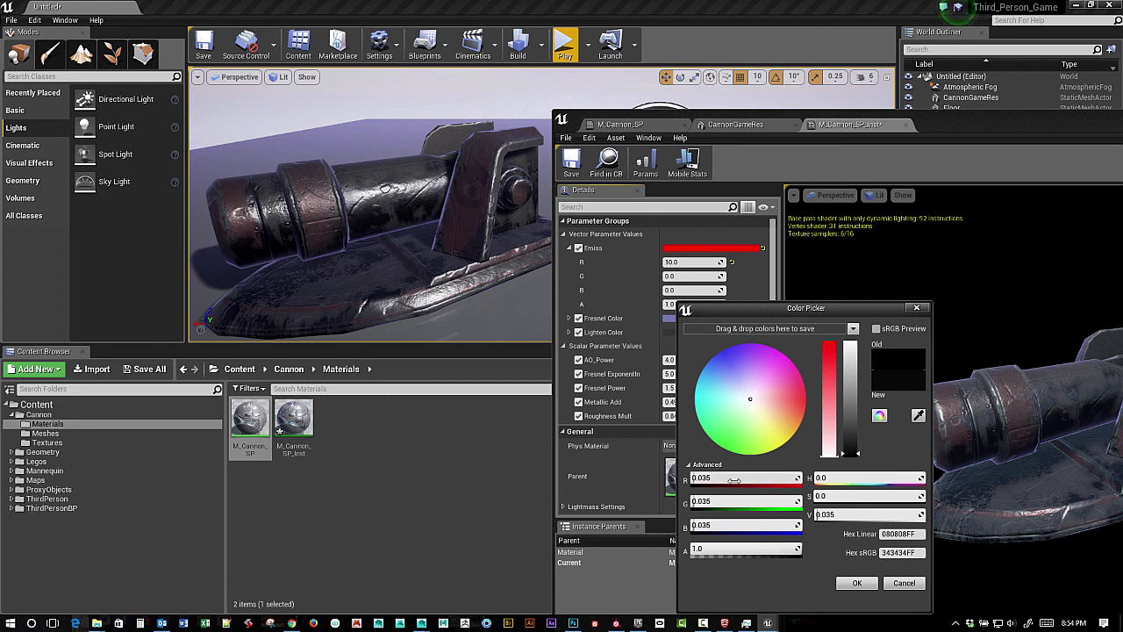
pyautogui.click(857, 584)
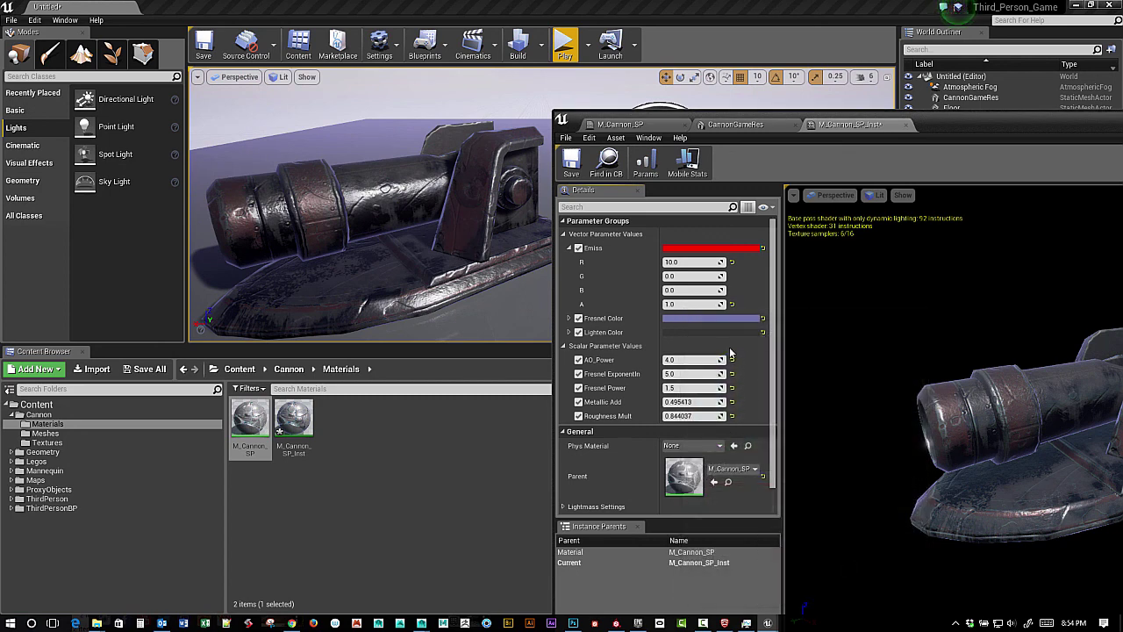
# Step: Reset Fresnel Color, Lighten Color and Metallic Add to their defaults, and put the material instance editor out of the way
pyautogui.click(762, 318)
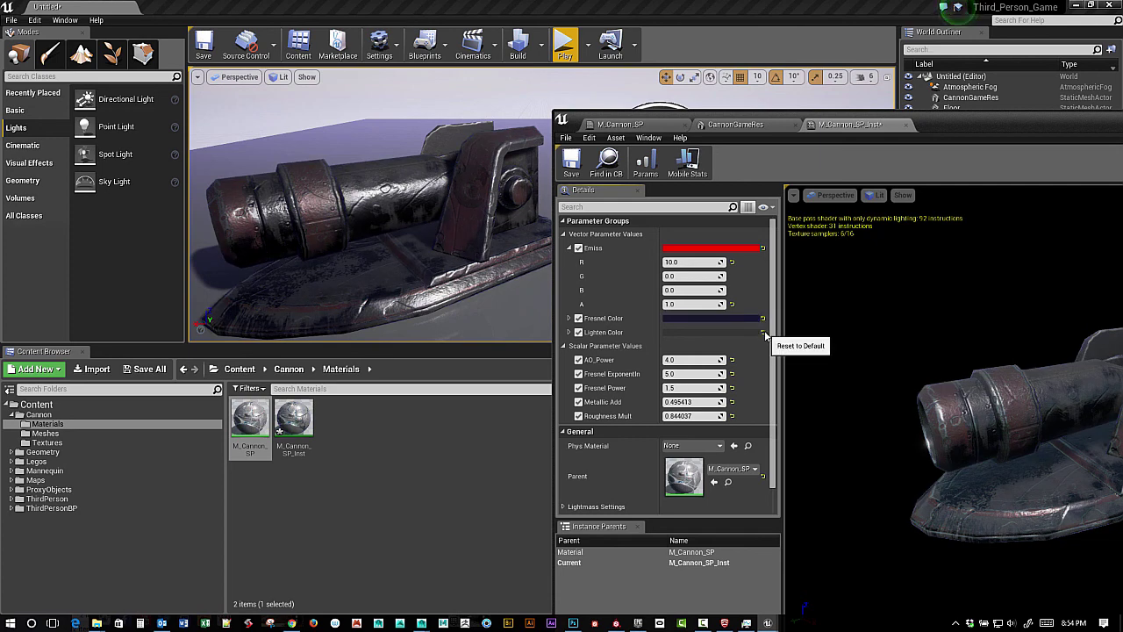
pyautogui.click(762, 332)
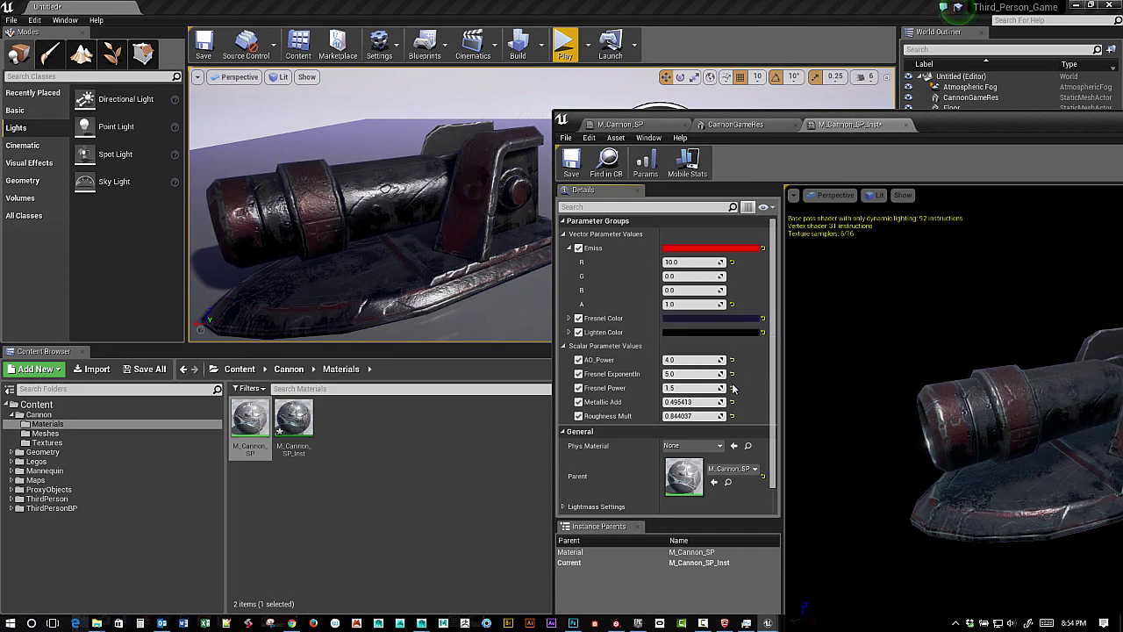
pyautogui.click(733, 403)
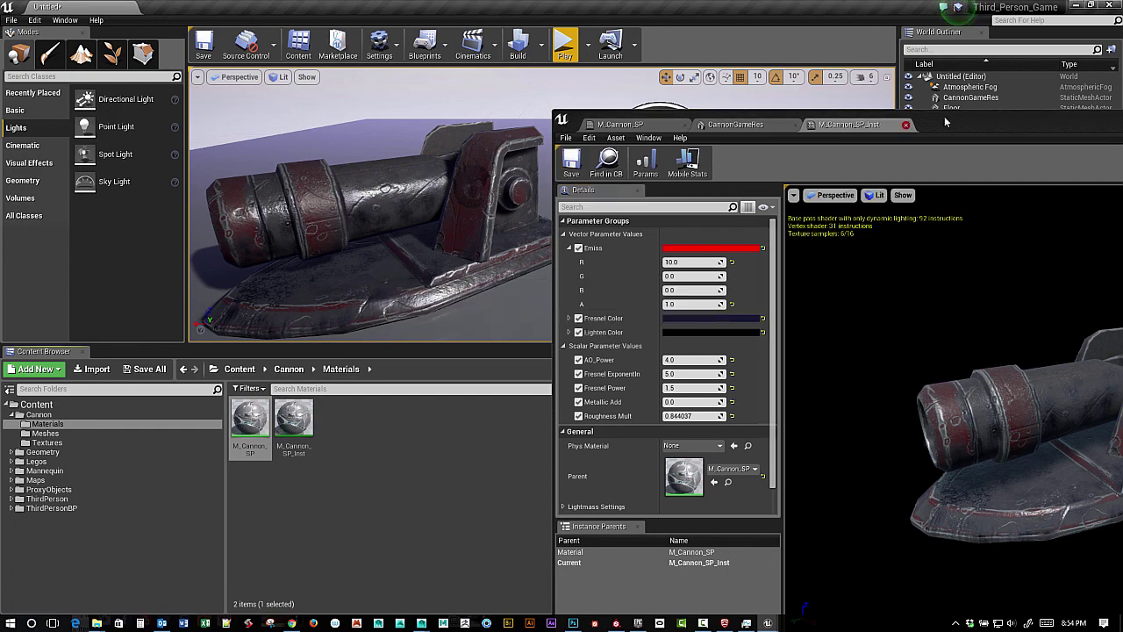
pyautogui.moveTo(944, 115); pyautogui.dragTo(607, 145)
pyautogui.click(1044, 146)
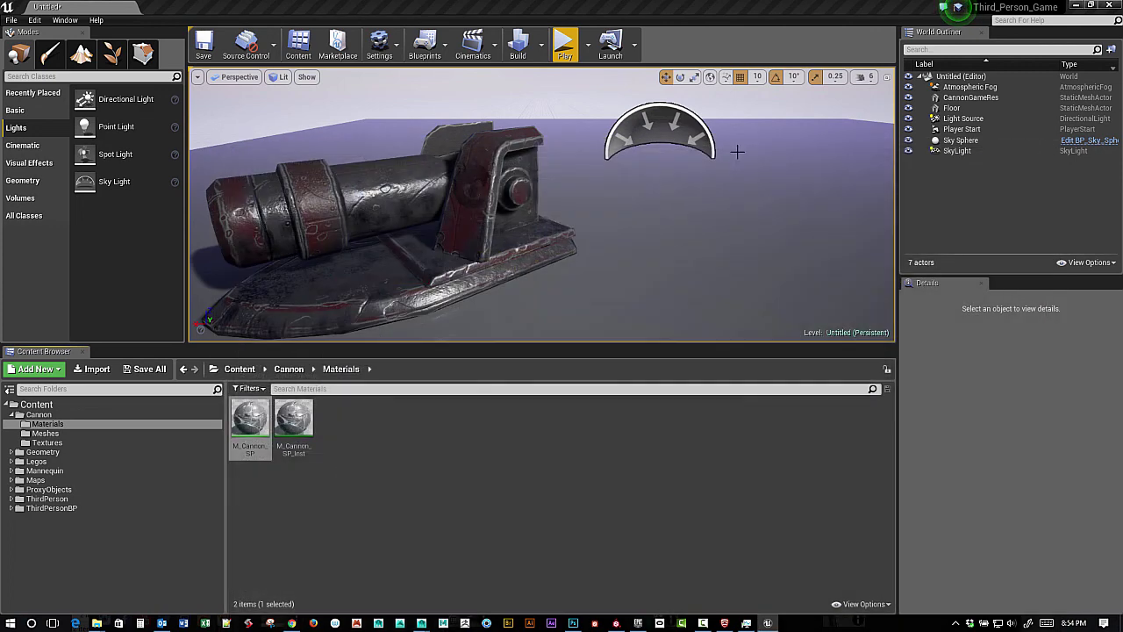
# Step: Play the level in full screen, run the character around the cannon to examine its material, and stop the session
pyautogui.click(564, 46)
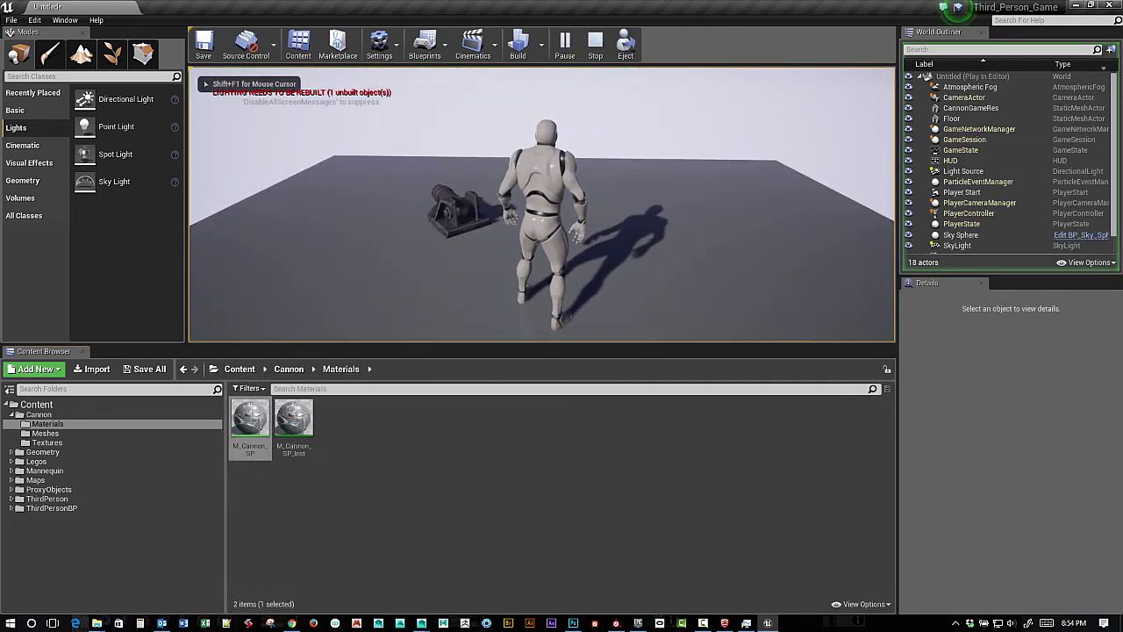
pyautogui.press('F11')
pyautogui.press('w')
pyautogui.press('a')
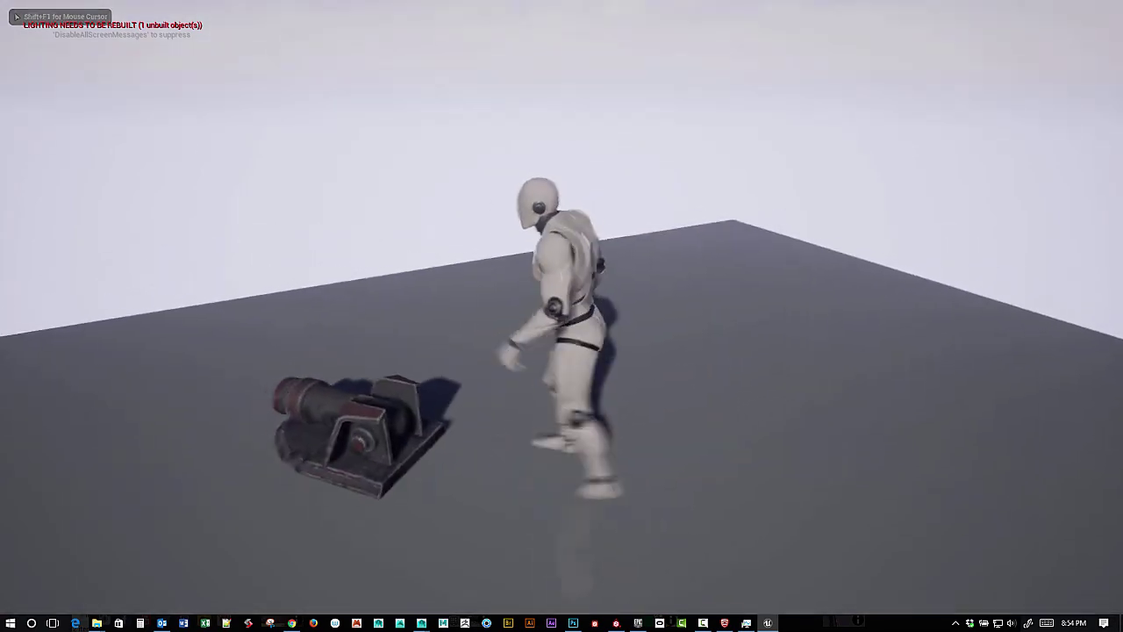
pyautogui.press('s')
pyautogui.press('w')
pyautogui.press('a')
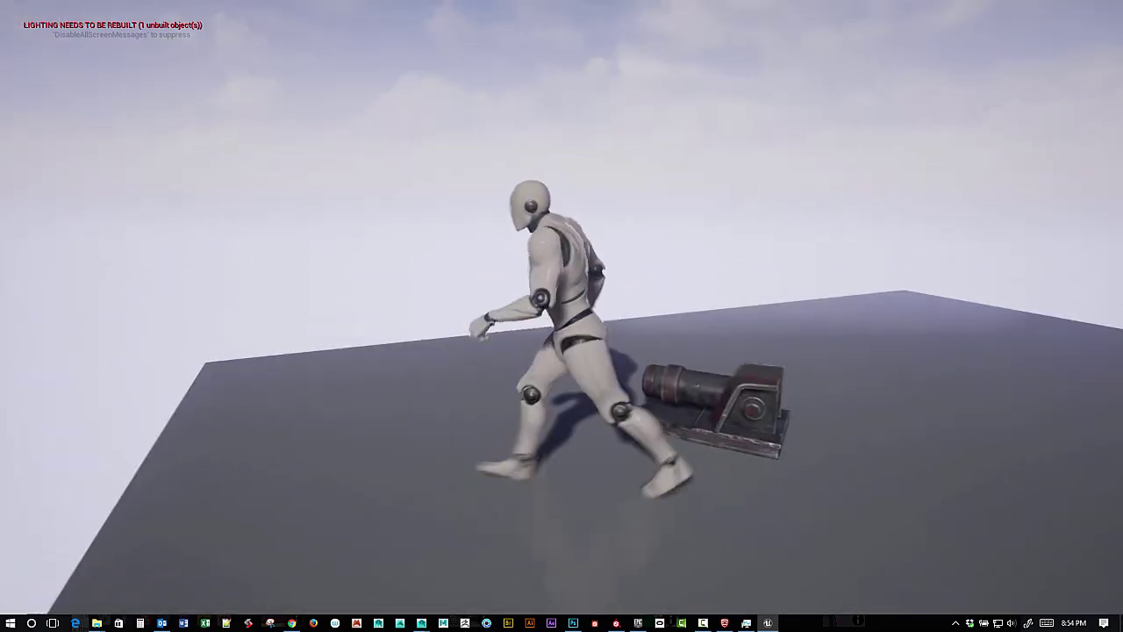
pyautogui.press('w')
pyautogui.press('d')
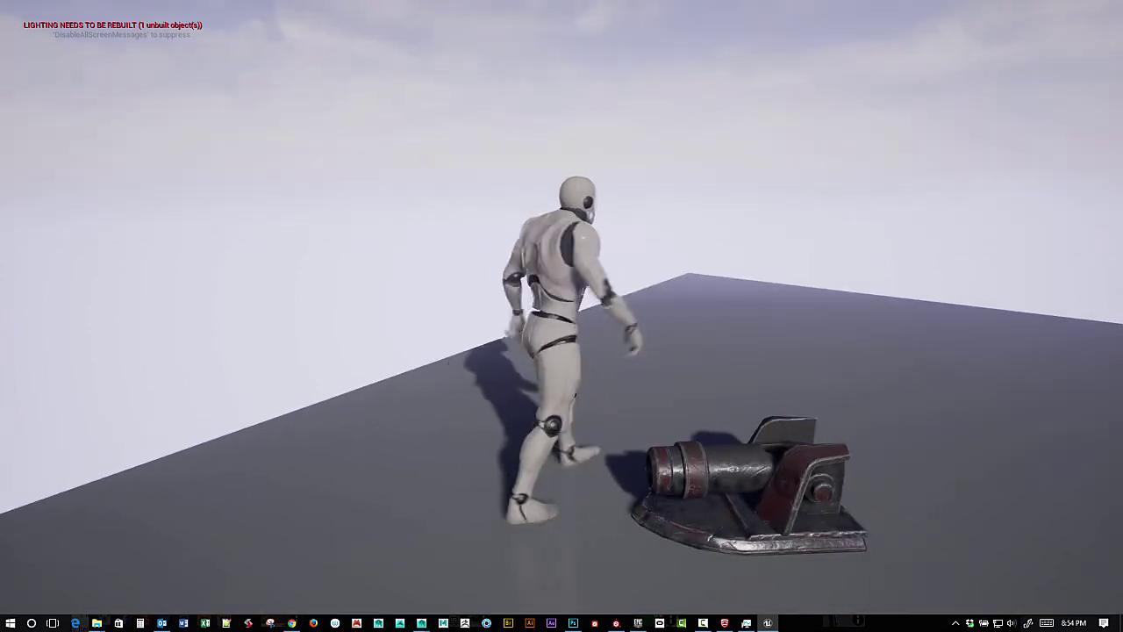
pyautogui.press('w')
pyautogui.press('a')
pyautogui.press('s')
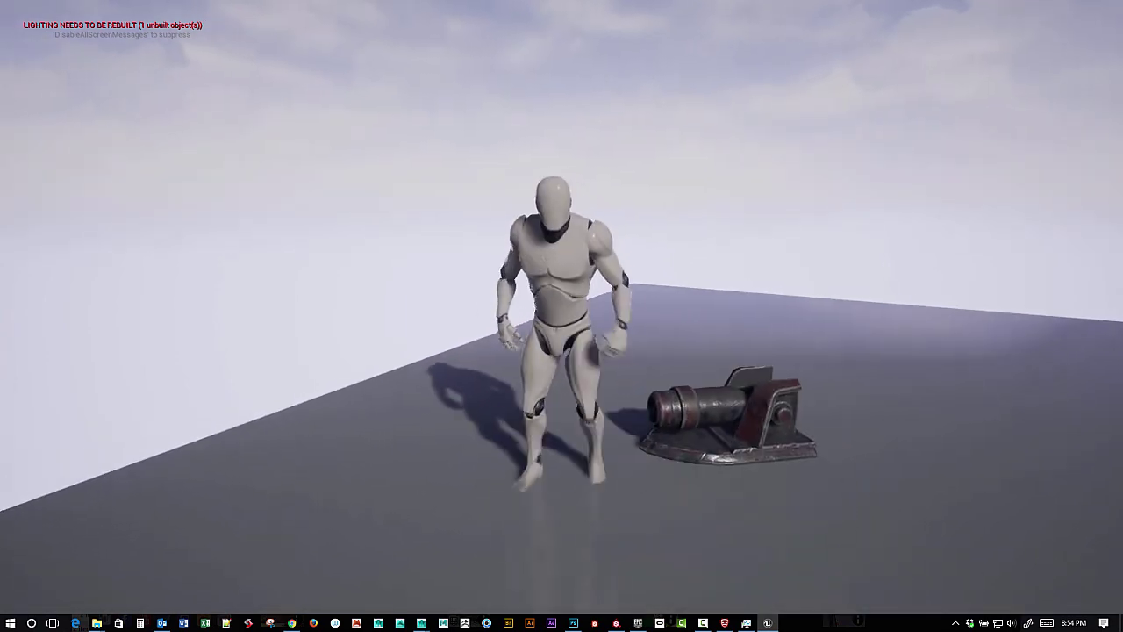
pyautogui.press('d')
pyautogui.press('s')
pyautogui.press('Escape')
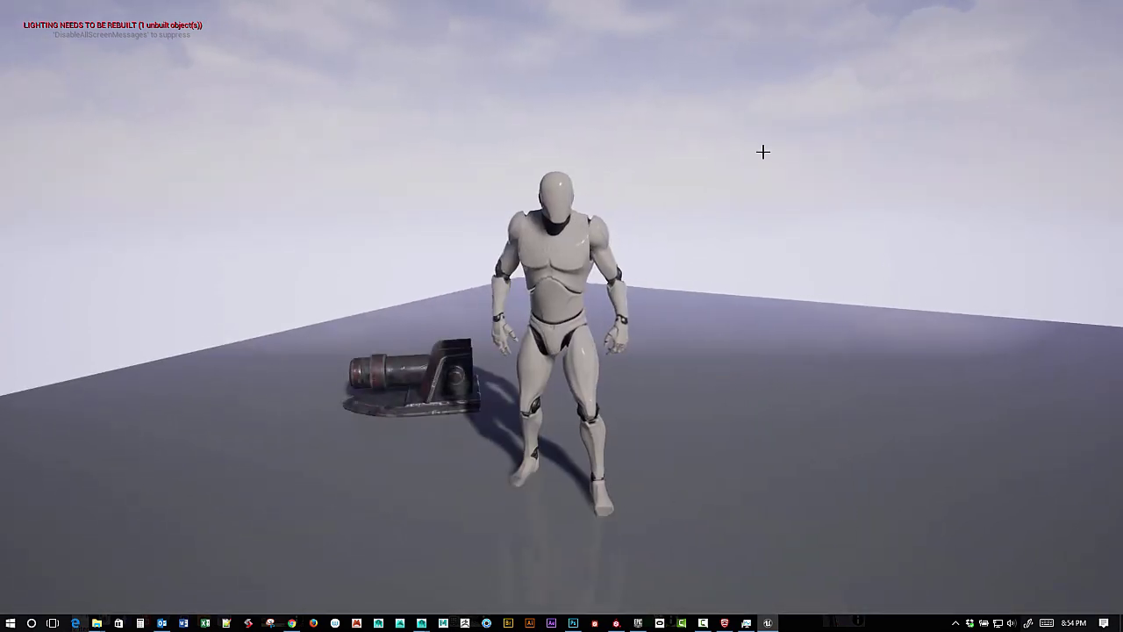
# Step: Scale the cannon up uniformly in the level
pyautogui.moveTo(690, 231); pyautogui.dragTo(635, 276, button='right')
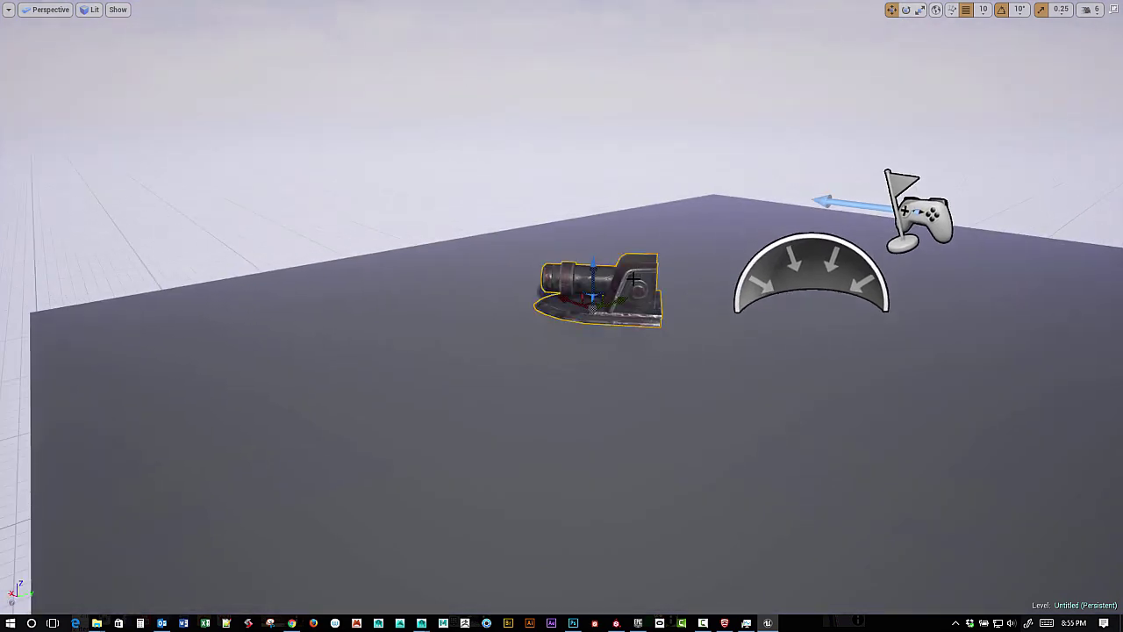
pyautogui.press('e')
pyautogui.press('r')
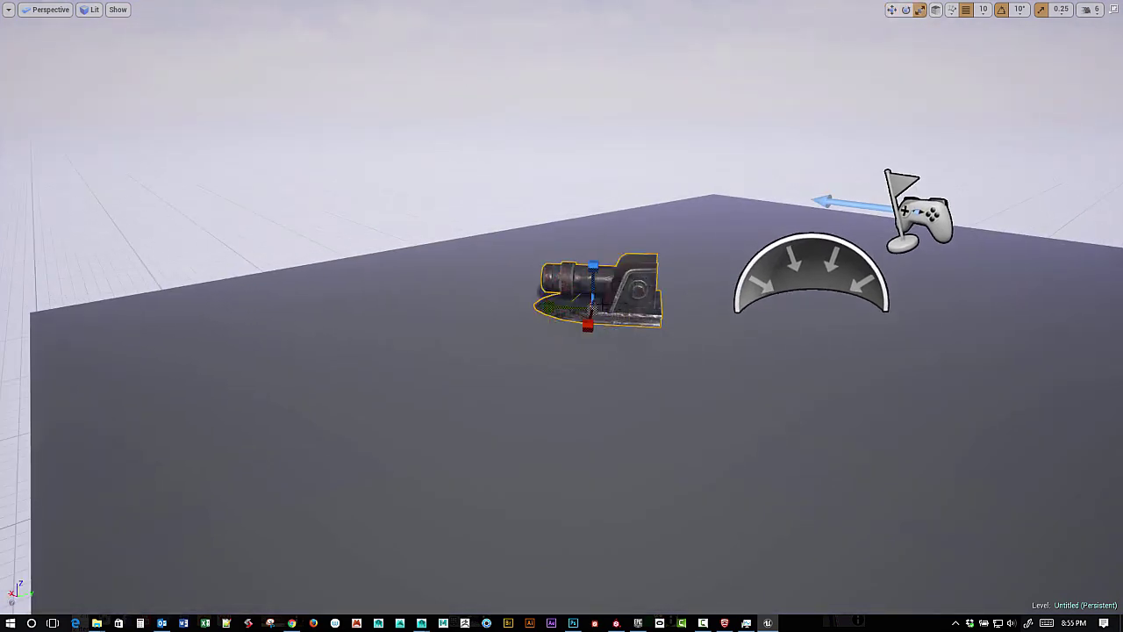
pyautogui.moveTo(588, 305); pyautogui.dragTo(623, 274)
pyautogui.moveTo(620, 327); pyautogui.dragTo(707, 371, button='right')
pyautogui.press('w')
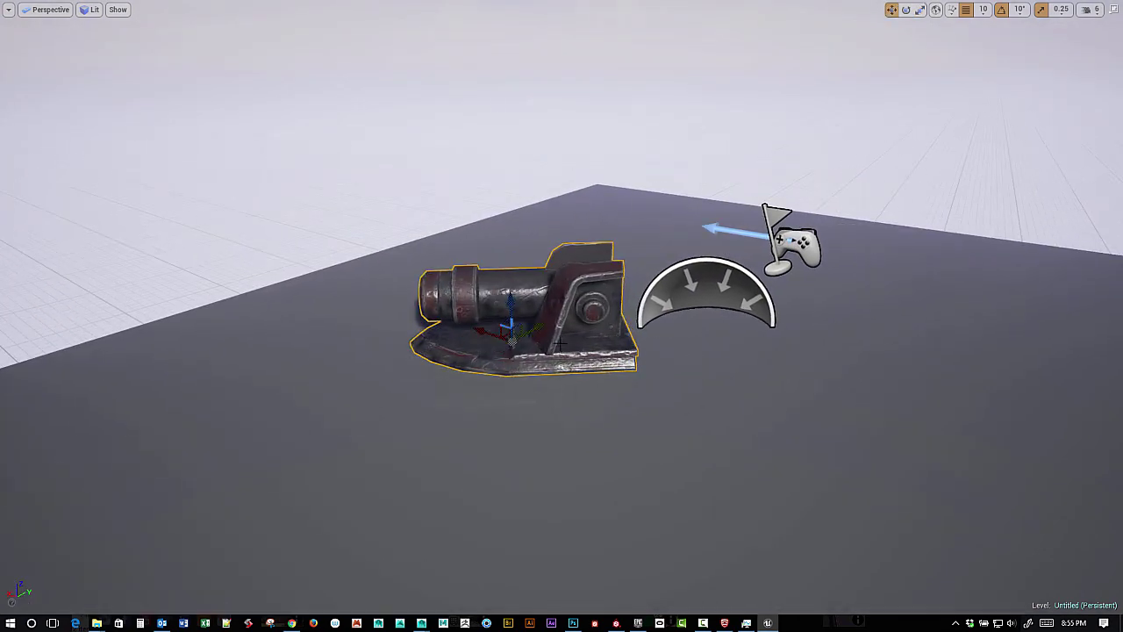
# Step: Duplicate the enlarged cannon beside the original and rotate one of the two to a different angle
pyautogui.press('e')
pyautogui.press('r')
pyautogui.press('w')
pyautogui.keyDown('alt'); pyautogui.moveTo(532, 327); pyautogui.dragTo(635, 304); pyautogui.keyUp('alt')
pyautogui.press('e')
pyautogui.moveTo(544, 274); pyautogui.dragTo(584, 265)
pyautogui.keyDown('alt'); pyautogui.moveTo(562, 351); pyautogui.dragTo(474, 351); pyautogui.keyUp('alt')
# Step: Duplicate the cannon once more, place the third one behind the other two, and select the front cannon
pyautogui.press('w')
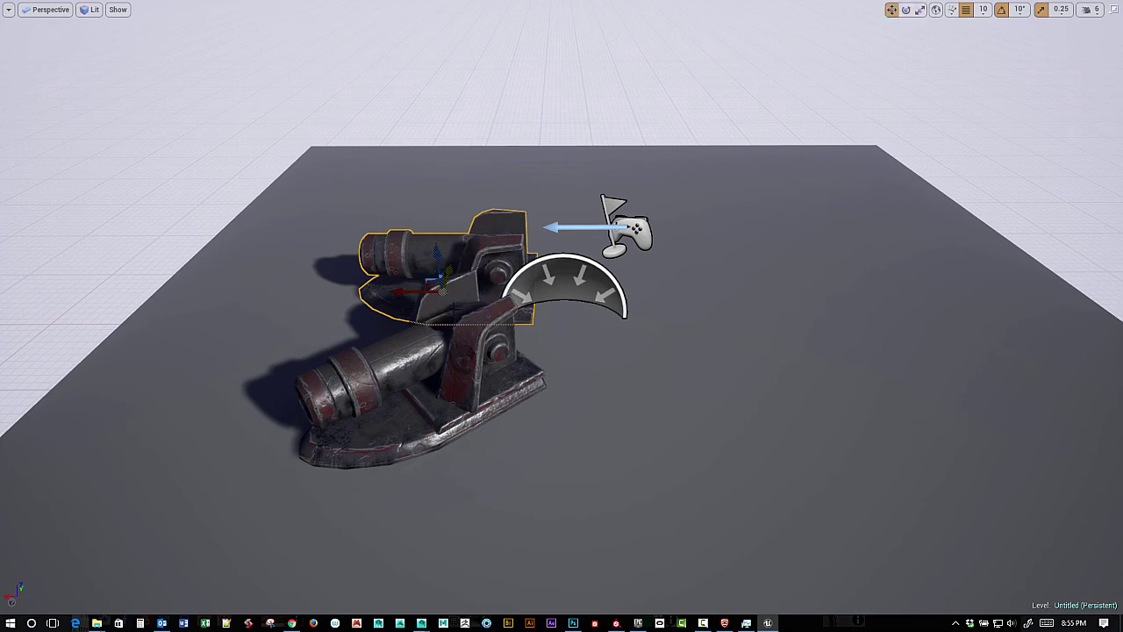
pyautogui.moveTo(452, 265); pyautogui.dragTo(395, 286)
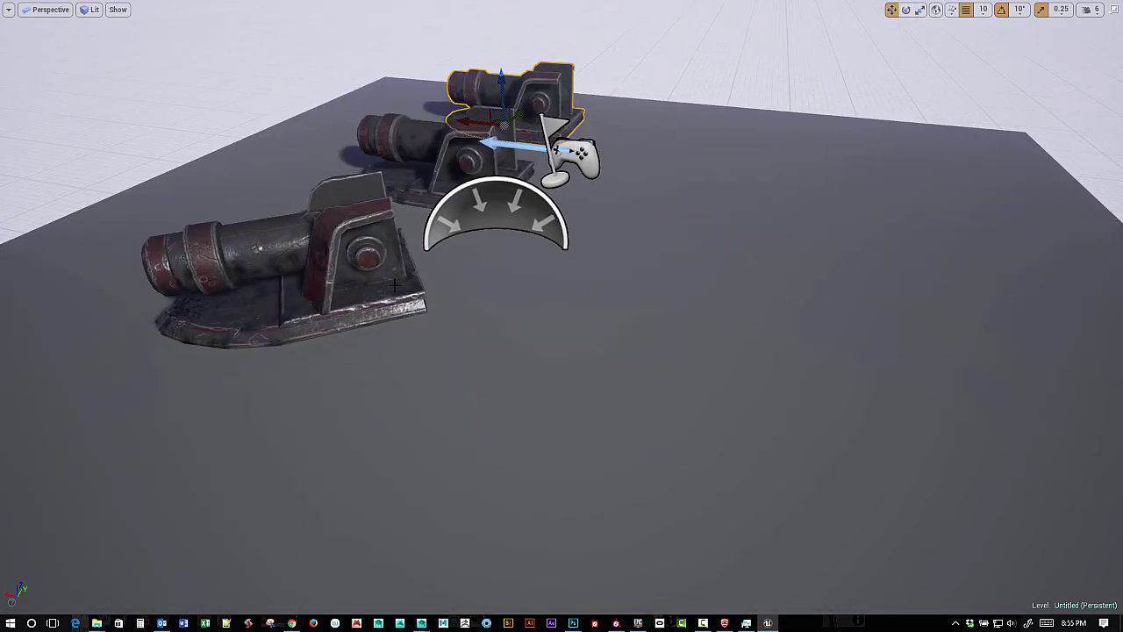
pyautogui.click(339, 248)
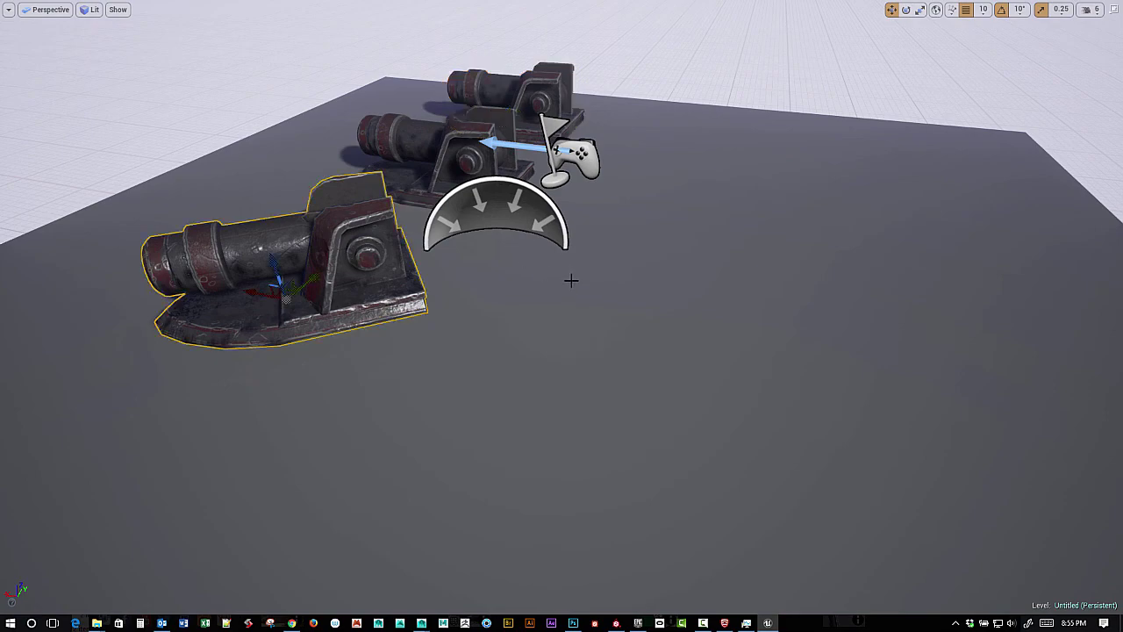
# Step: Play the level and run the character around the three cannons to examine their material from different sides
pyautogui.hotkey('alt', 'p')
pyautogui.press('w')
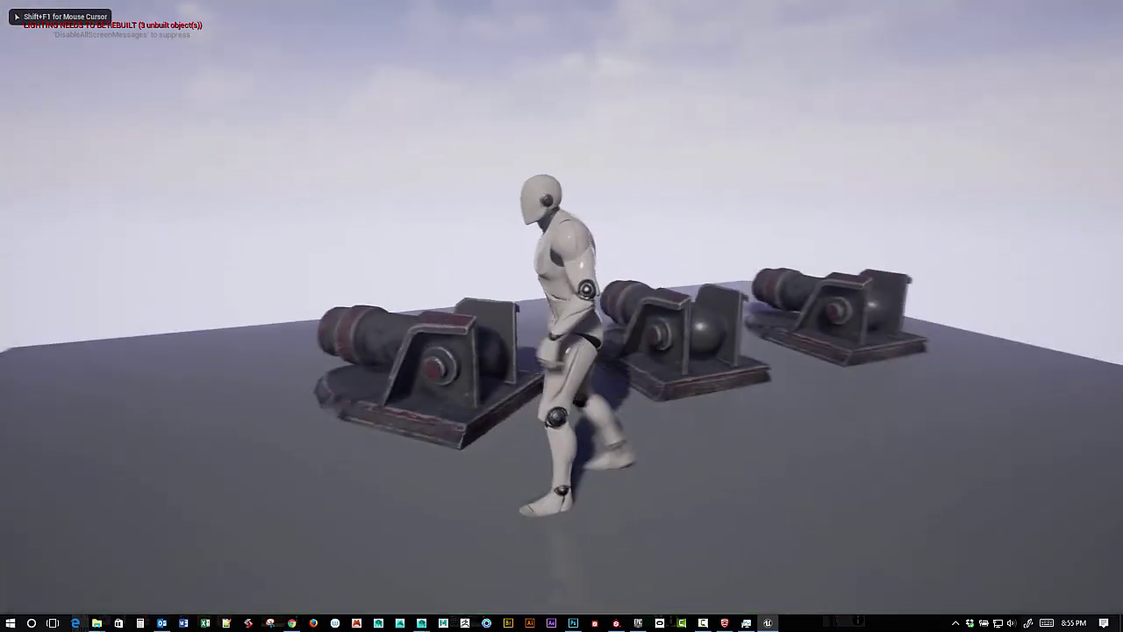
pyautogui.press('w')
pyautogui.press('s')
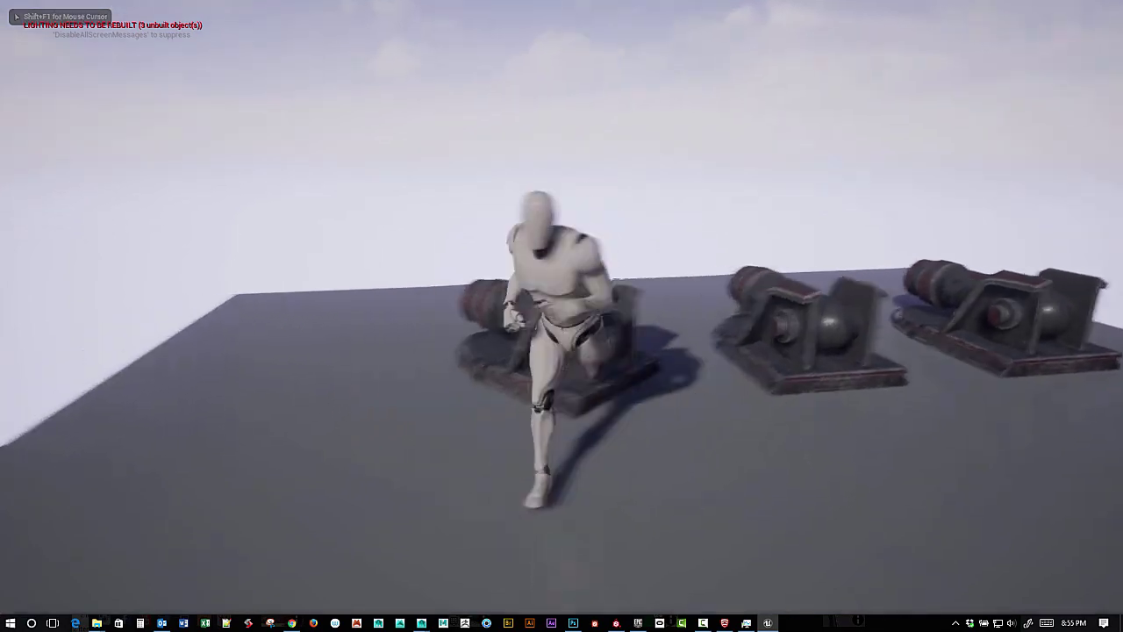
pyautogui.press('w')
pyautogui.press('a')
pyautogui.press('w')
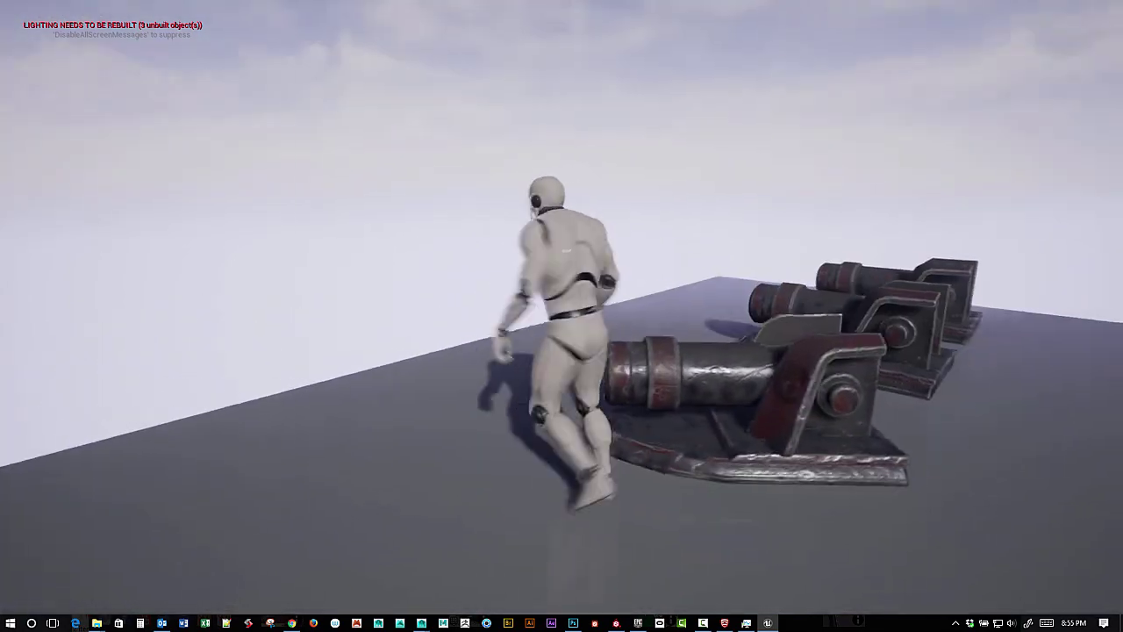
pyautogui.press('w')
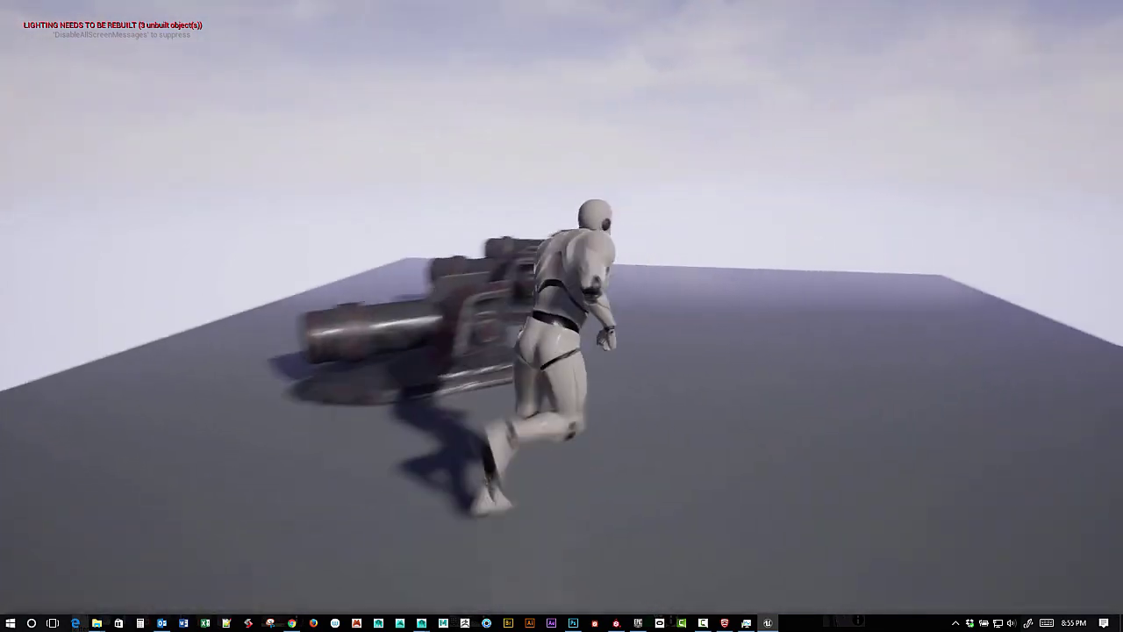
pyautogui.press('w')
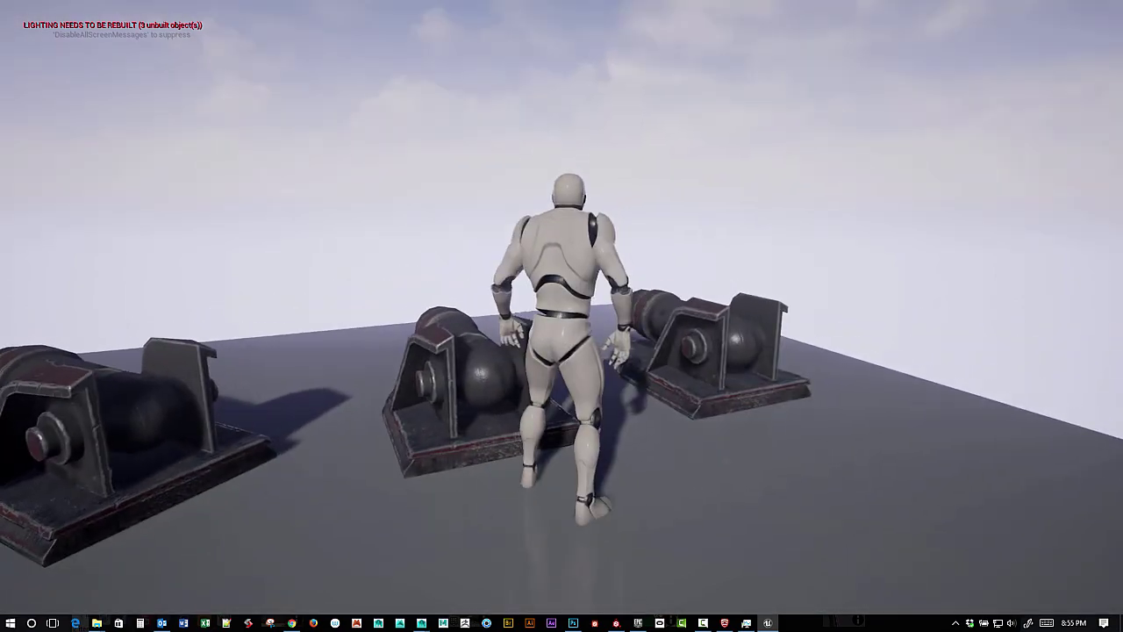
pyautogui.press('d')
pyautogui.press('w')
pyautogui.press('a')
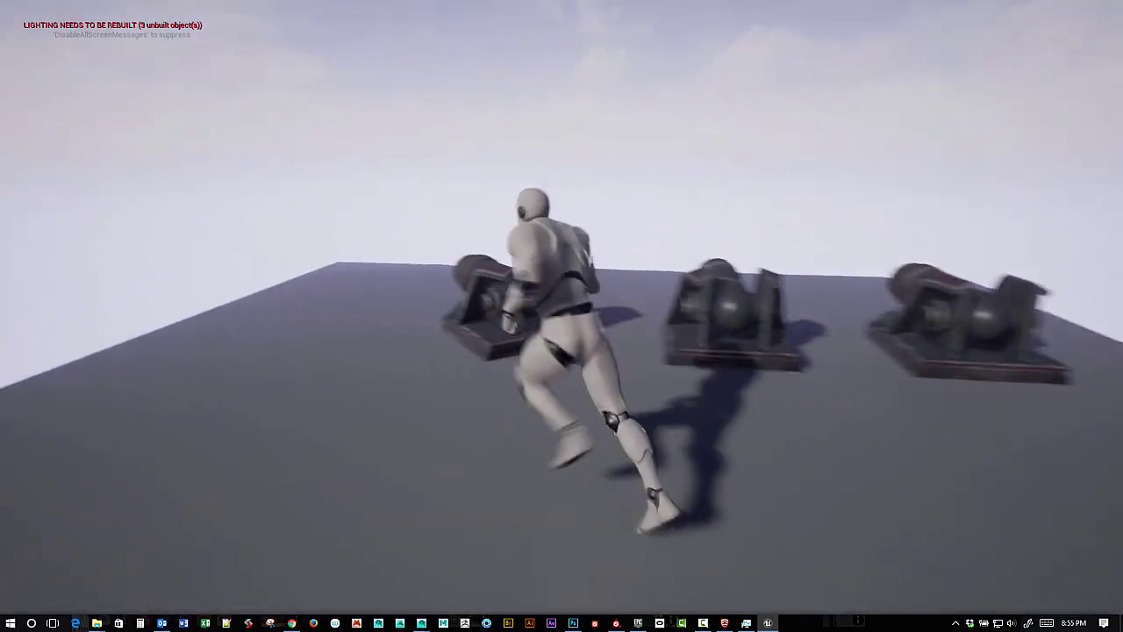
pyautogui.press('a')
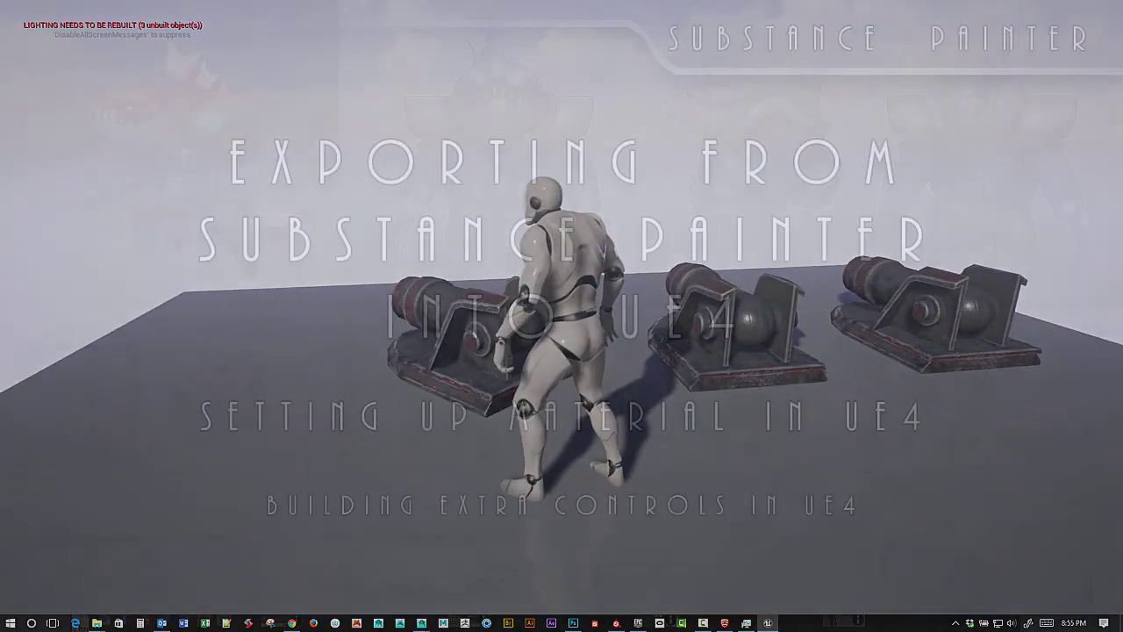